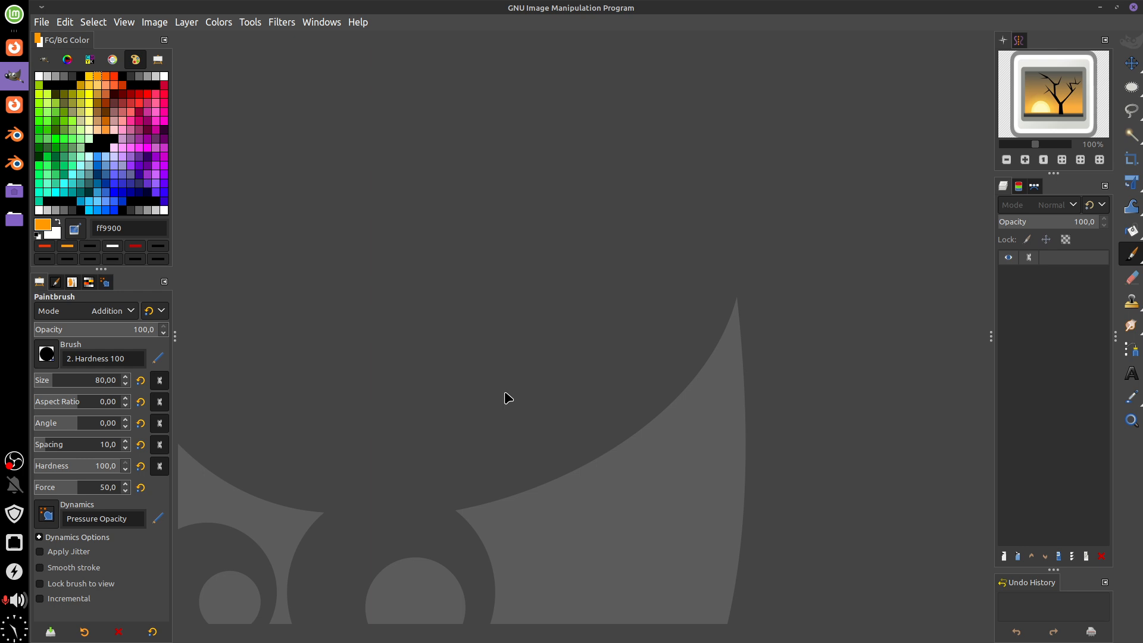
Create a new 1024 × 1024 px image and reset the foreground and background colours to black and white.
left_click(63, 23)
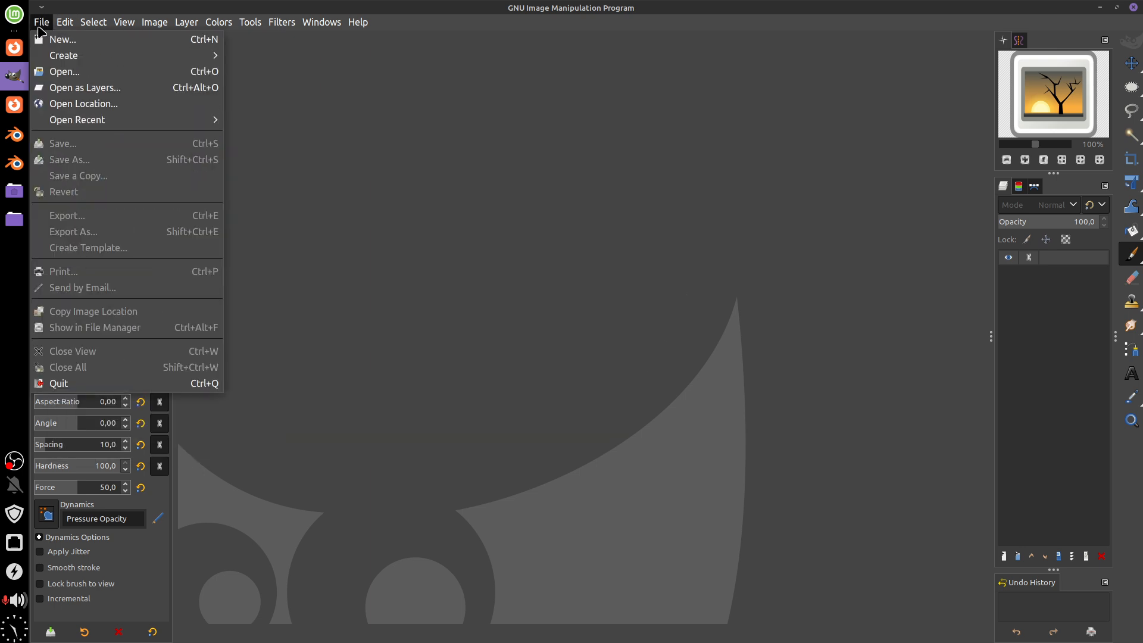
left_click(53, 38)
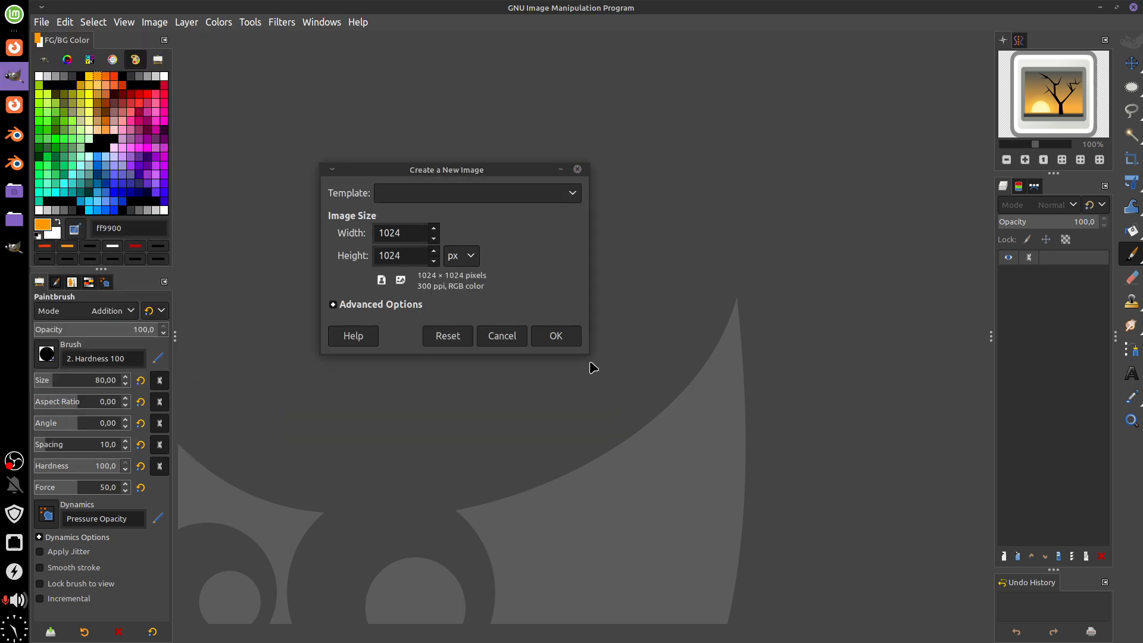
left_click(556, 336)
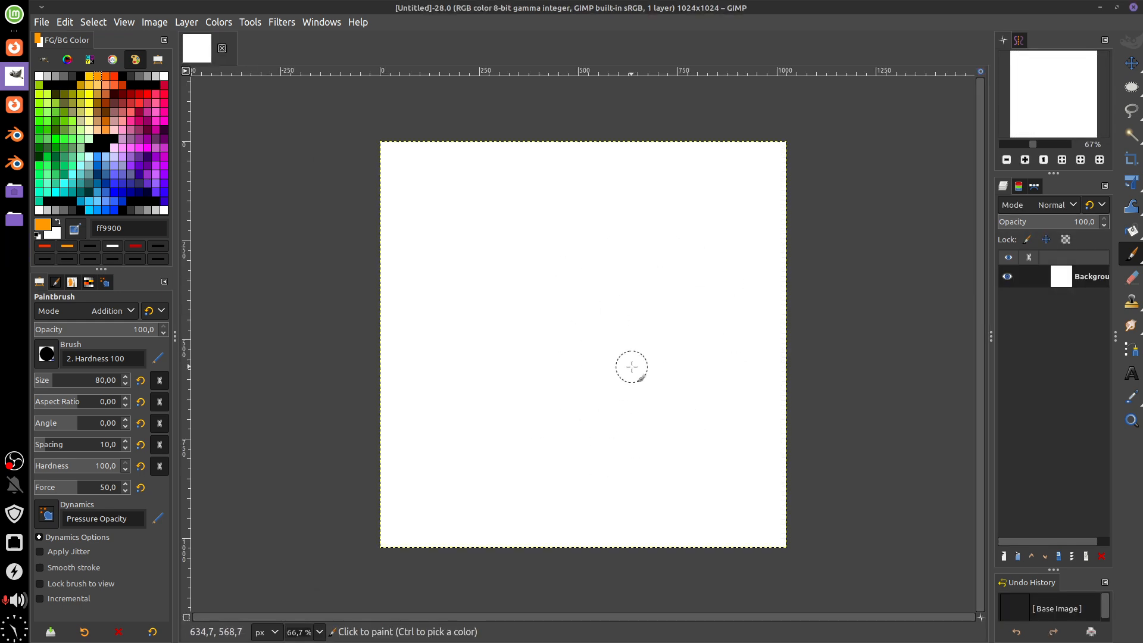
left_click(38, 236)
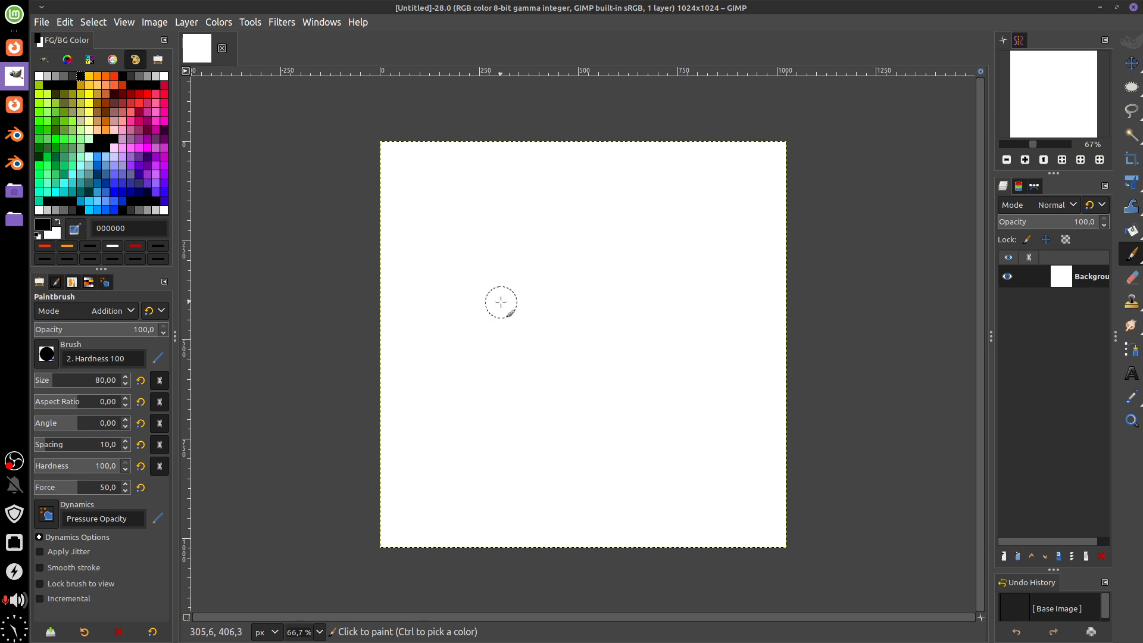
Review the saved tool presets of the Paintbrush and of the Ink tool.
left_click(84, 632)
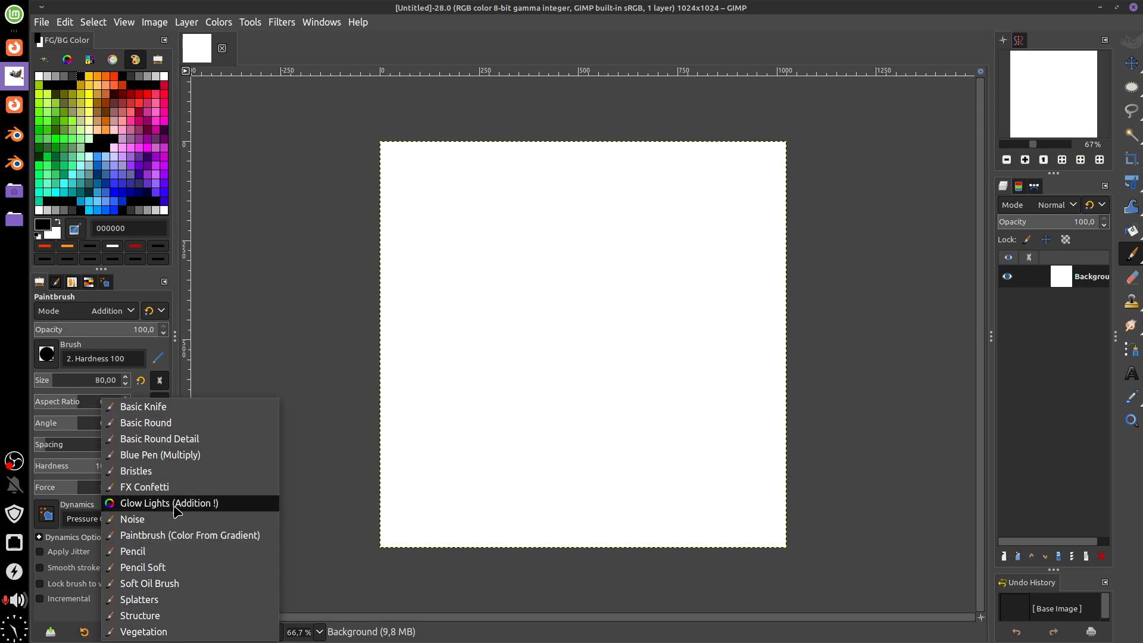
left_click(225, 364)
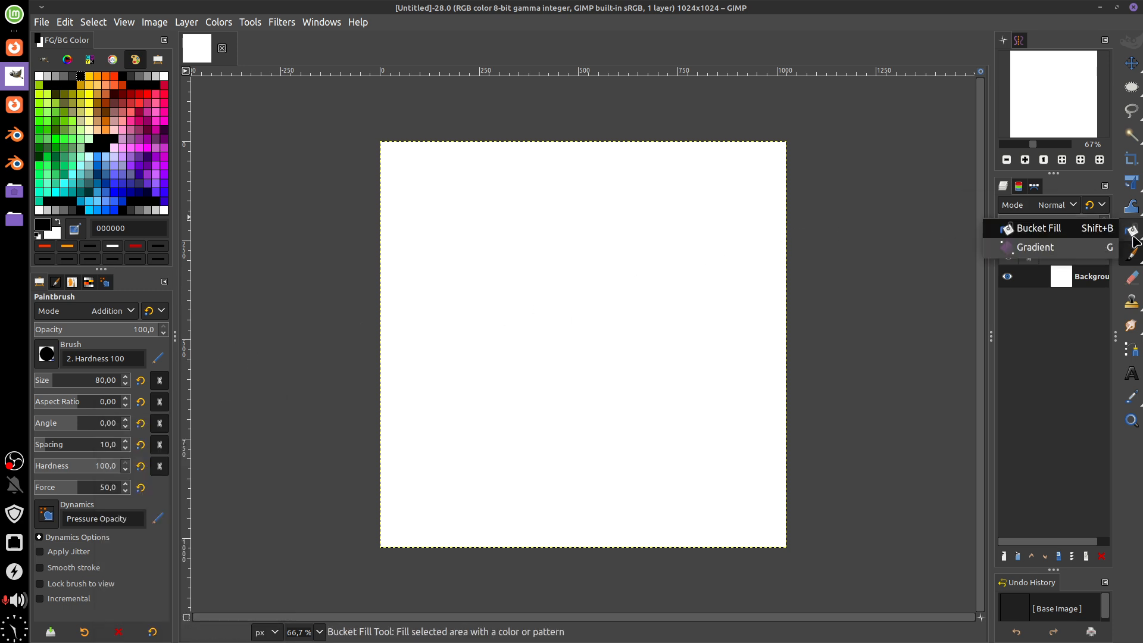
mouse_move(1134, 256)
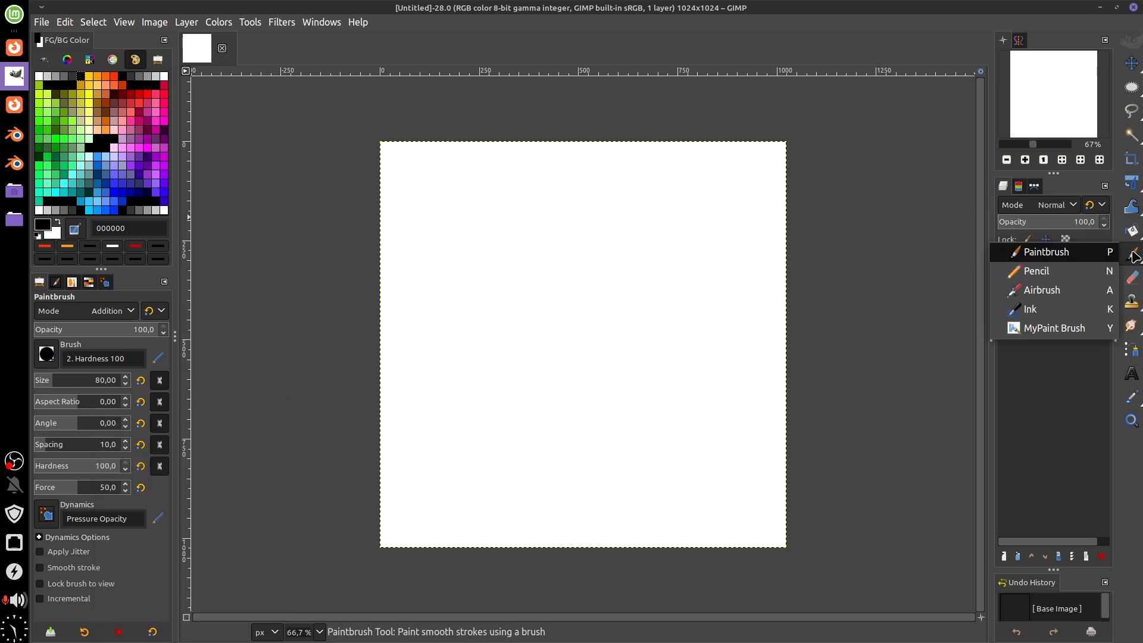
left_click(1030, 309)
left_click(84, 632)
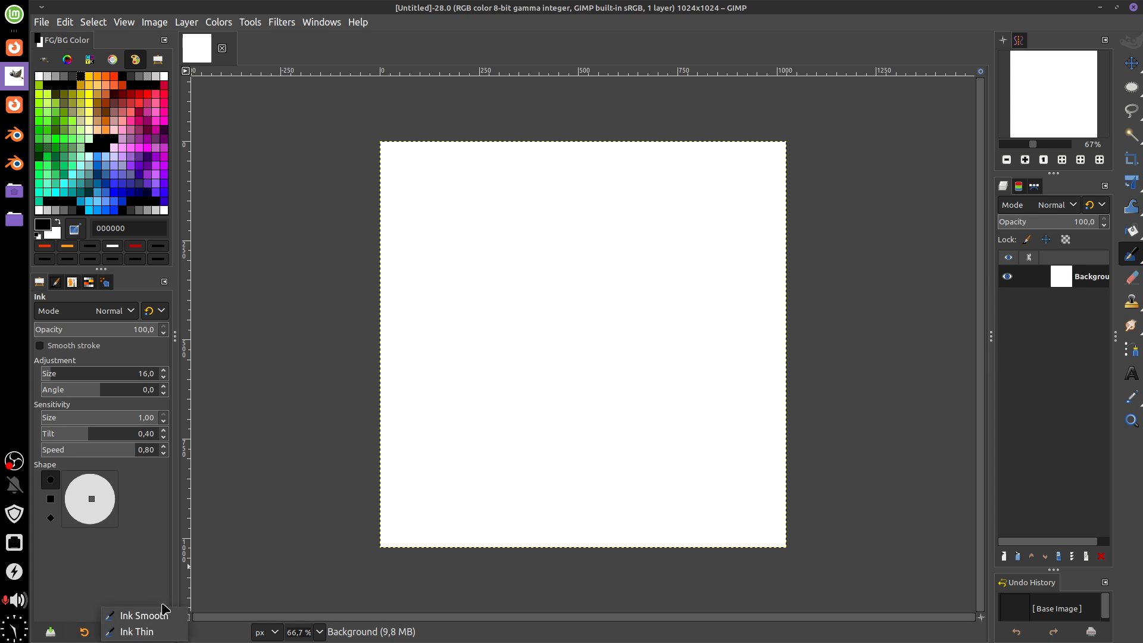
left_click(247, 511)
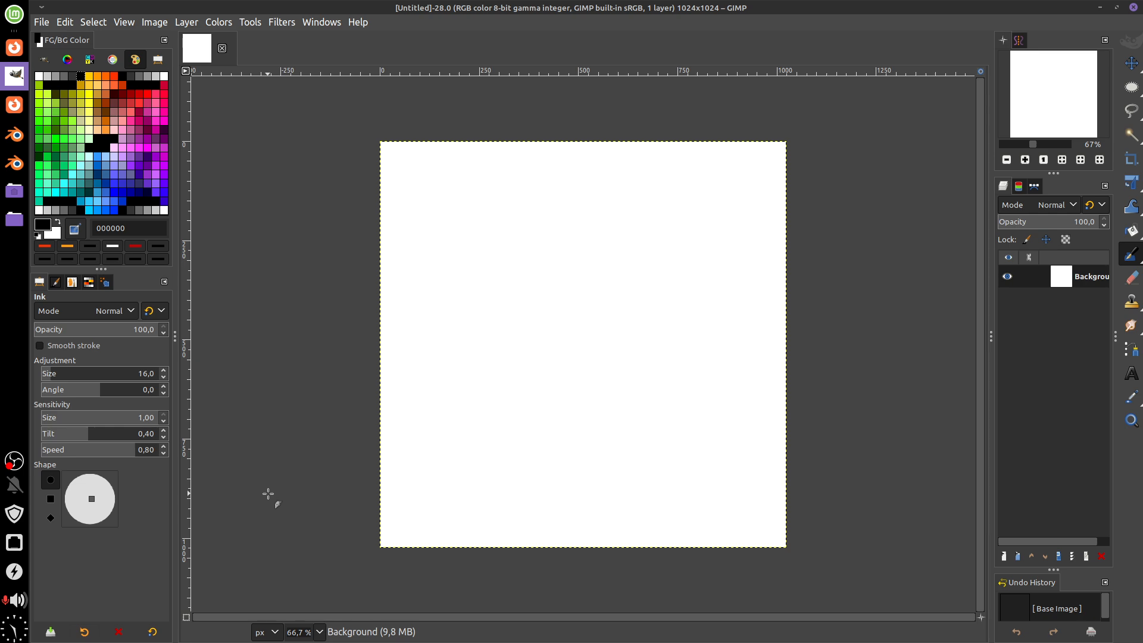
With the MyPaint Brush tool, choose the 2B pencil brush from the list view and scribble a zigzag on the canvas.
mouse_move(1133, 258)
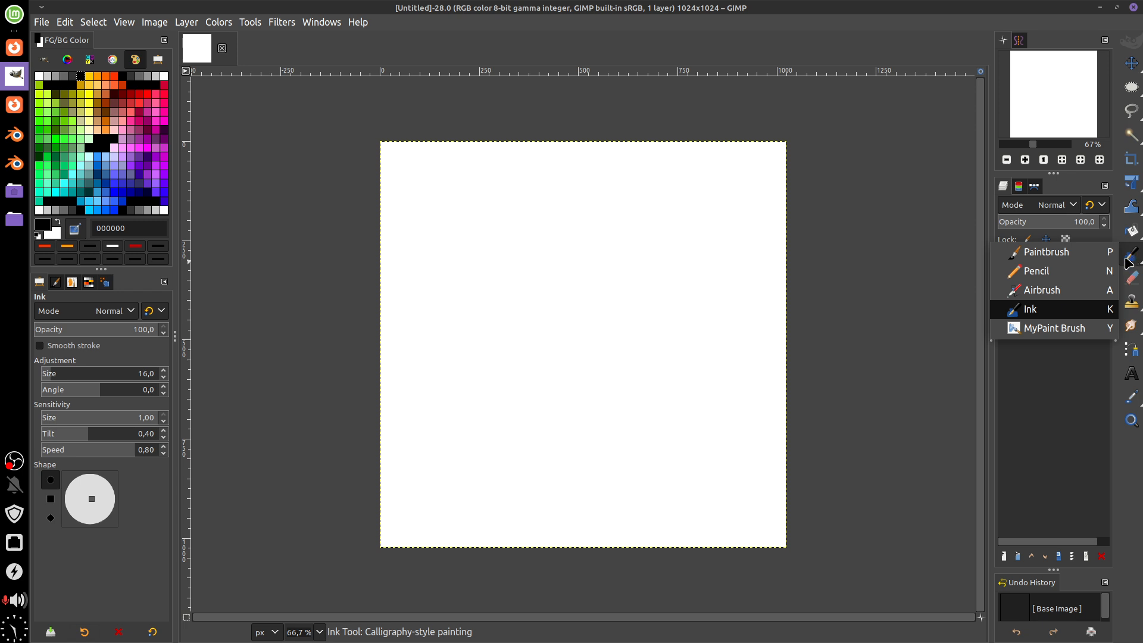
left_click(1076, 336)
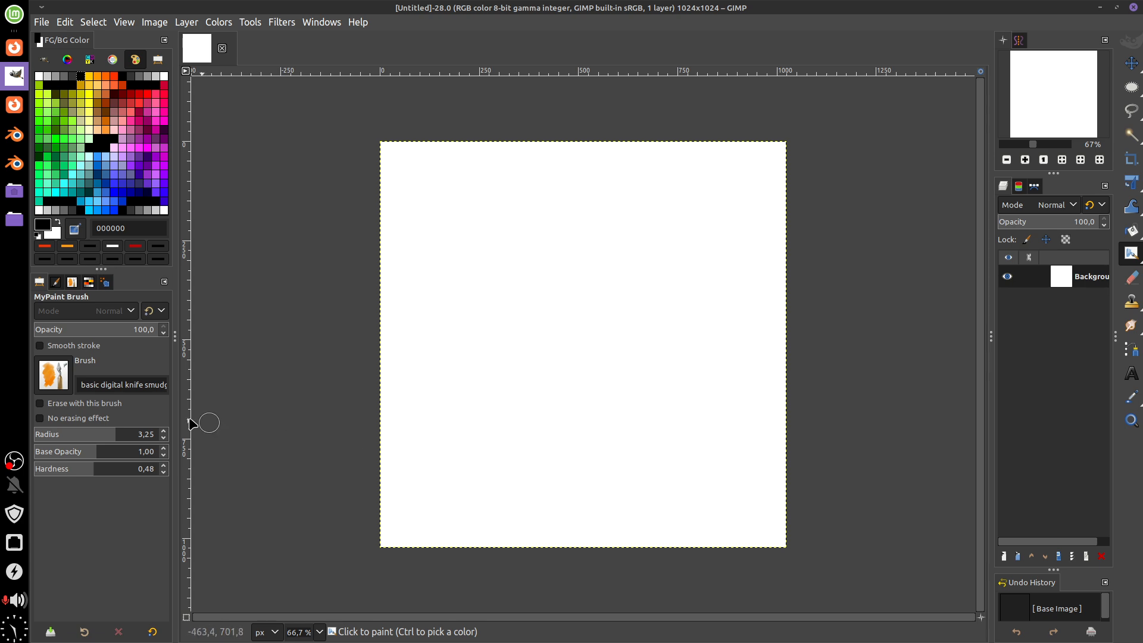
left_click(53, 374)
mouse_move(224, 444)
left_mouse_down()
mouse_move(224, 560)
mouse_move(224, 527)
left_mouse_up()
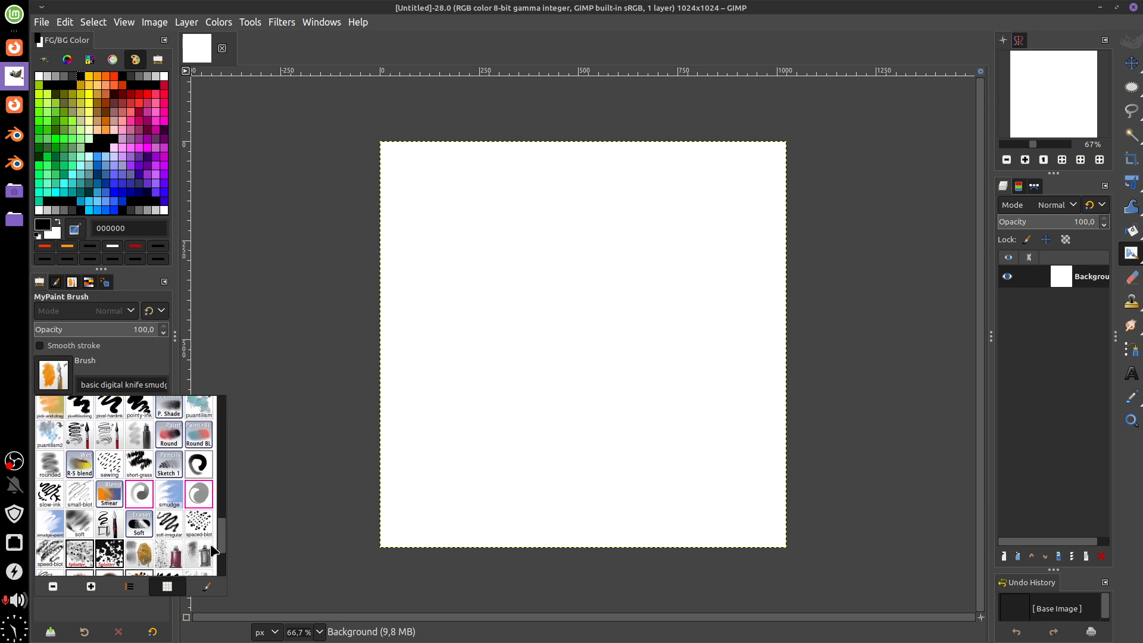
left_click(129, 589)
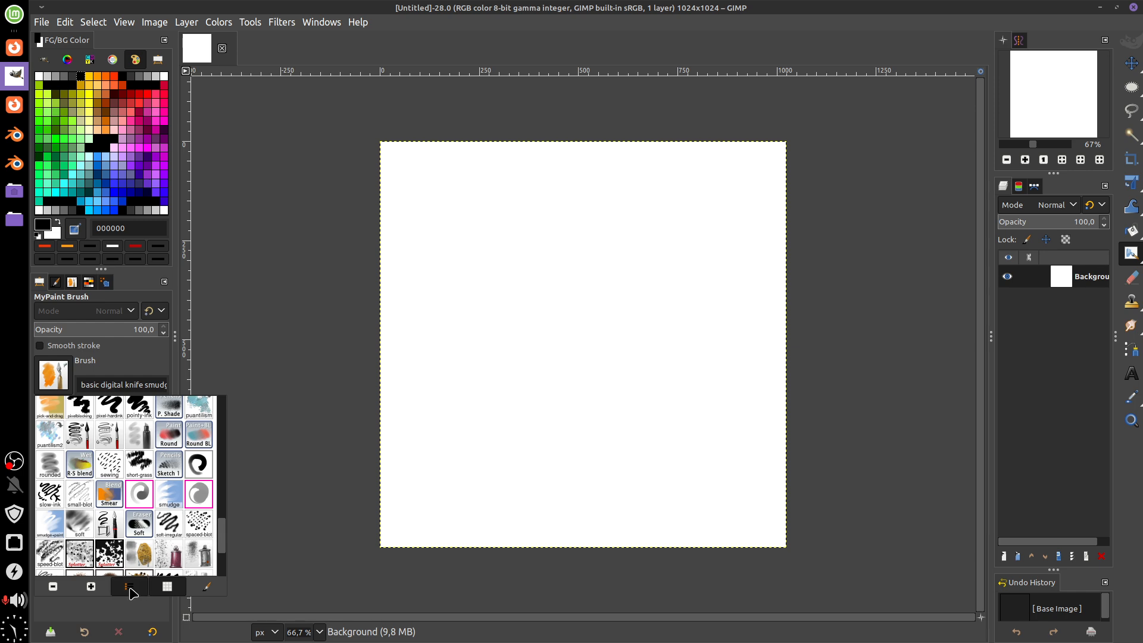
left_click_drag(224, 430, 228, 403)
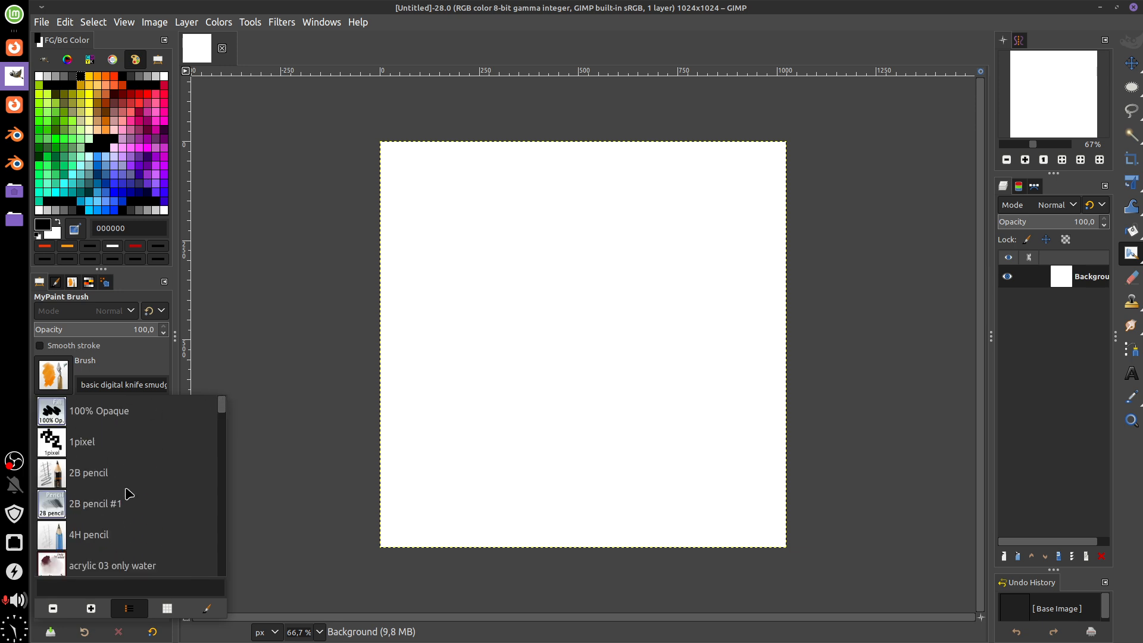
left_click(95, 473)
mouse_move(574, 230)
left_mouse_down()
mouse_move(587, 327)
mouse_move(622, 360)
left_mouse_up()
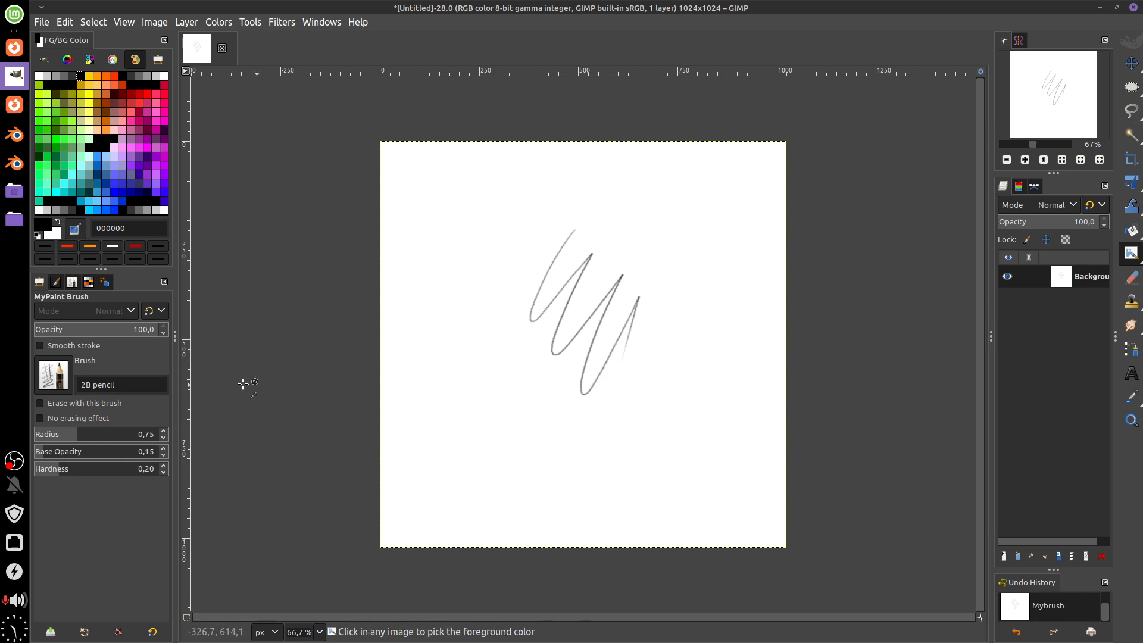
Choose the charcoal MyPaint brush and draw a zigzag and a slanted stroke beside the pencil scribble.
left_click(53, 375)
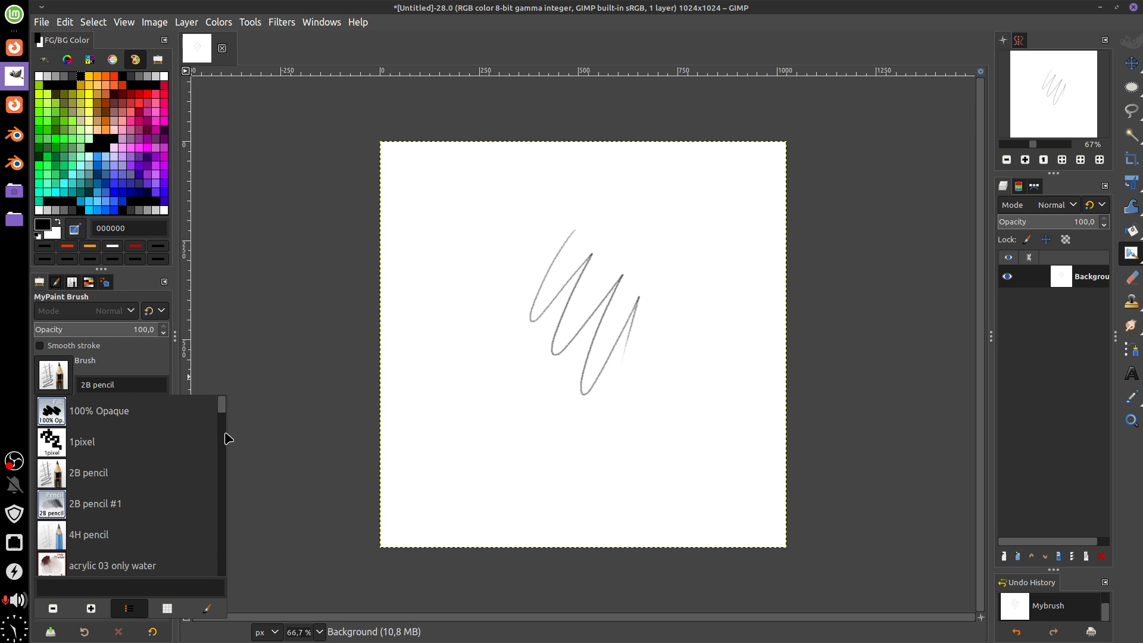
scroll(225, 435, "down", 10)
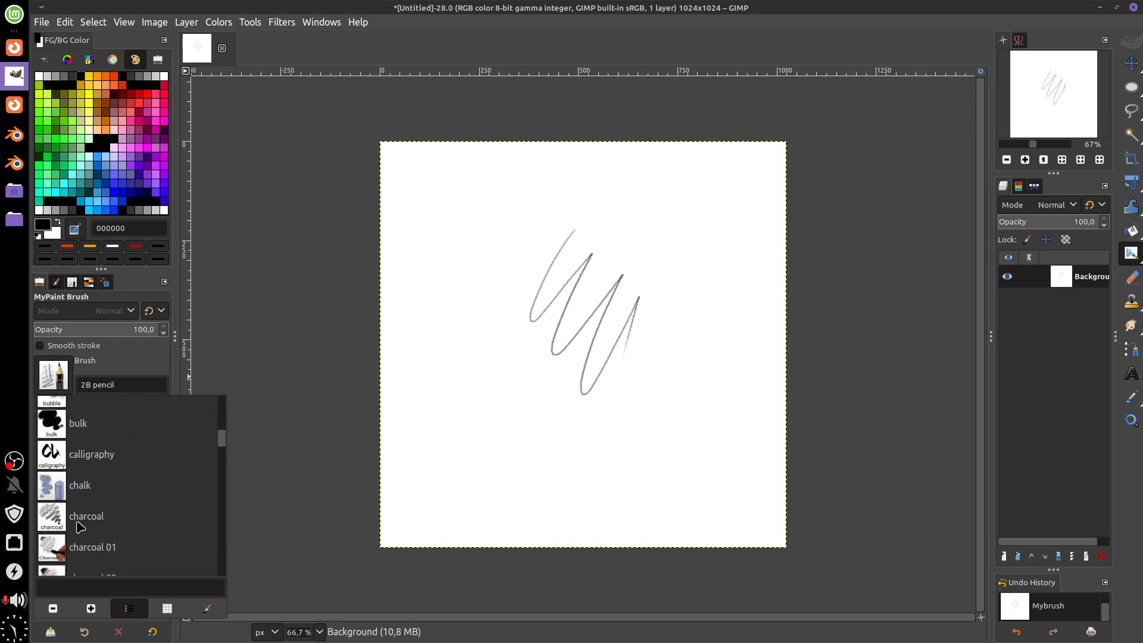
left_click(81, 527)
mouse_move(643, 199)
left_mouse_down()
mouse_move(655, 241)
mouse_move(625, 380)
mouse_move(645, 425)
left_mouse_up()
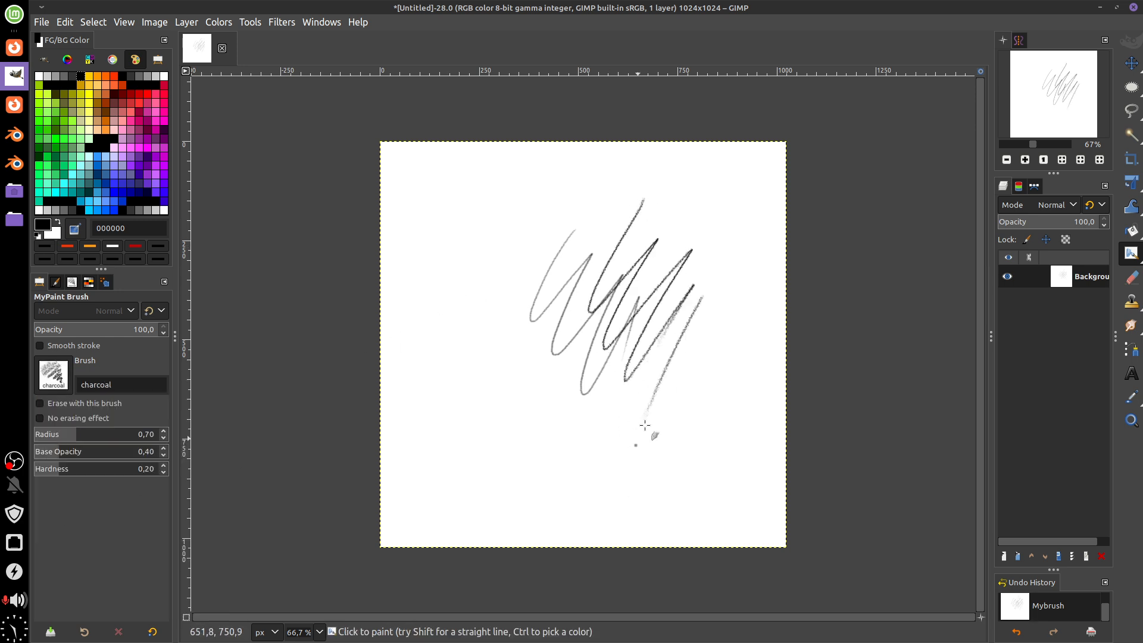
left_click_drag(725, 308, 658, 451)
Scribble a thicker charcoal stroke with the radius set to 2.48, and clear all scribbles from the canvas.
left_click(102, 434)
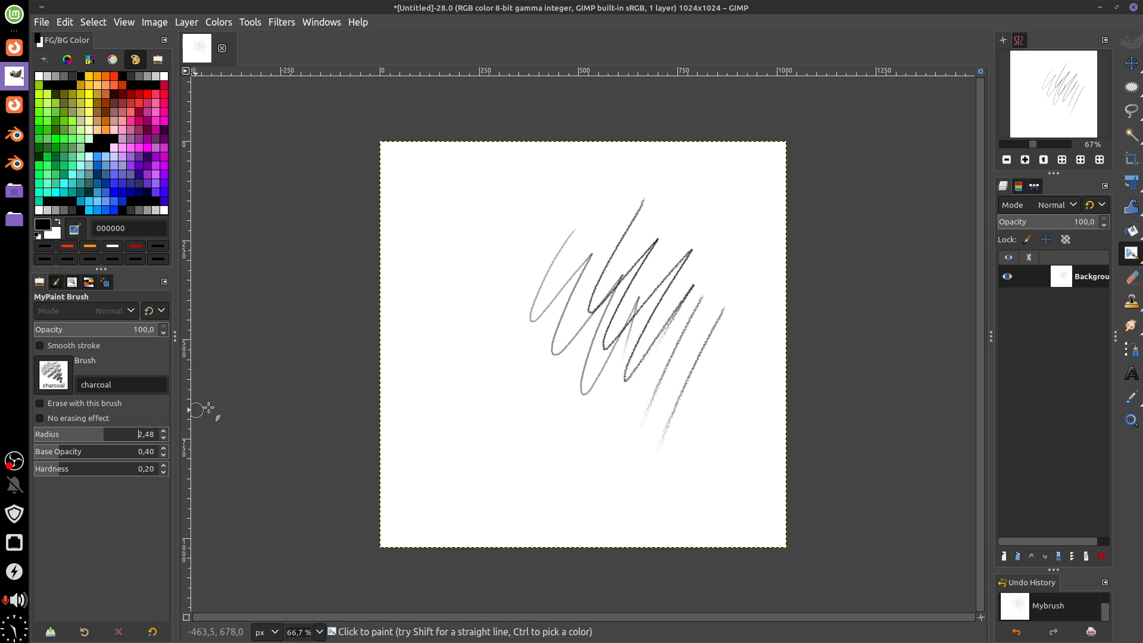
left_click_drag(444, 326, 524, 381)
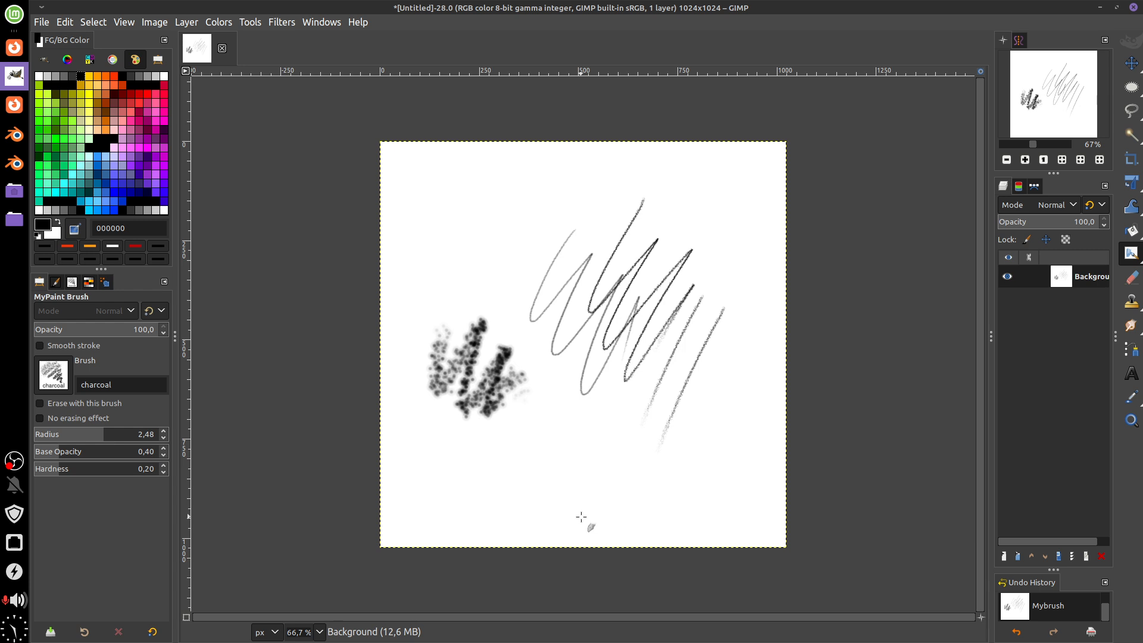
key("Delete")
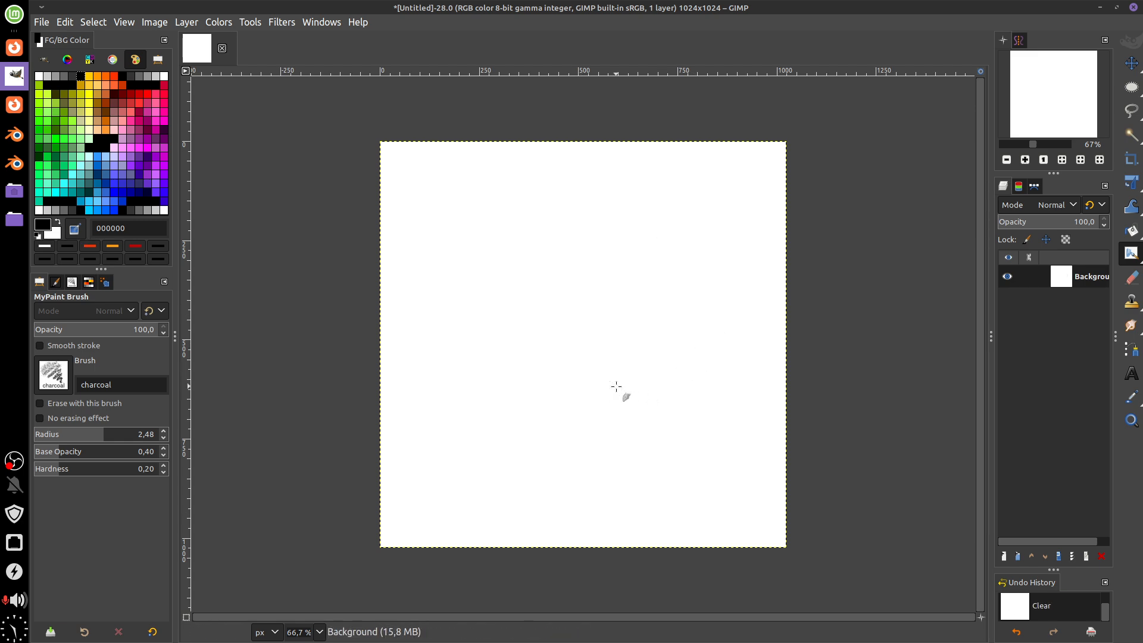
Switch to the Paintbrush tool and load the Basic Round preset.
mouse_move(1124, 258)
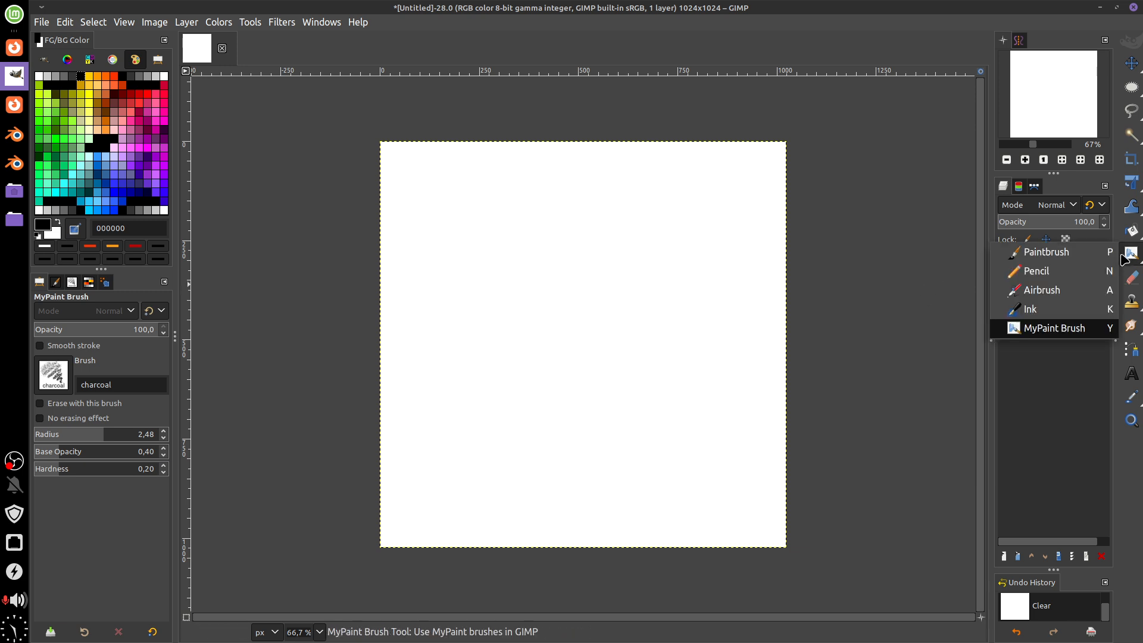
left_click(1049, 252)
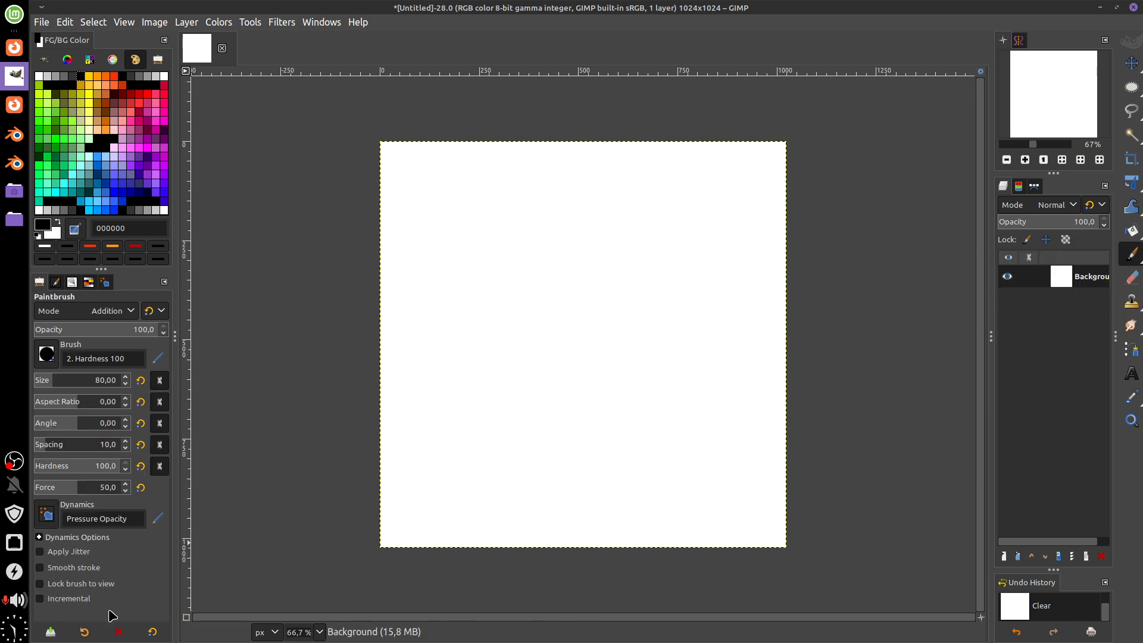
left_click(87, 636)
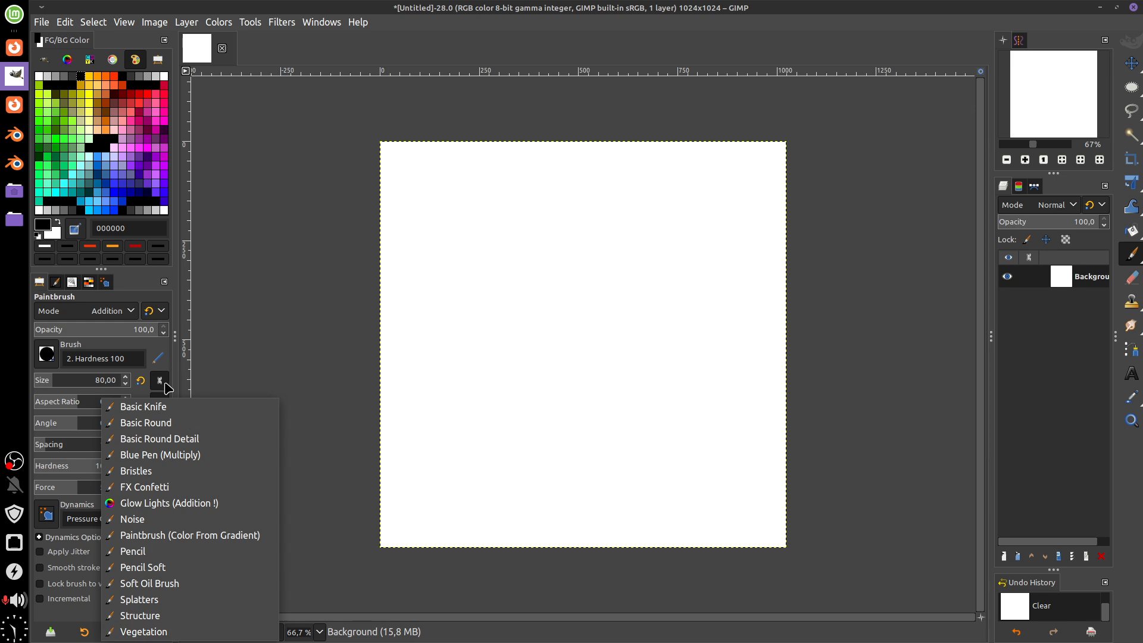
left_click(194, 426)
Paint several black test strokes across the blank canvas with the Paintbrush, undoing each one.
mouse_move(511, 211)
left_mouse_down()
mouse_move(545, 259)
mouse_move(685, 357)
mouse_move(729, 409)
left_mouse_up()
key("ctrl+z")
left_click_drag(469, 255, 631, 268)
key("ctrl+z")
left_click_drag(426, 184, 709, 186)
key("ctrl+z")
left_click_drag(434, 247, 710, 244)
key("ctrl+z")
left_click_drag(474, 308, 729, 311)
key("ctrl+z")
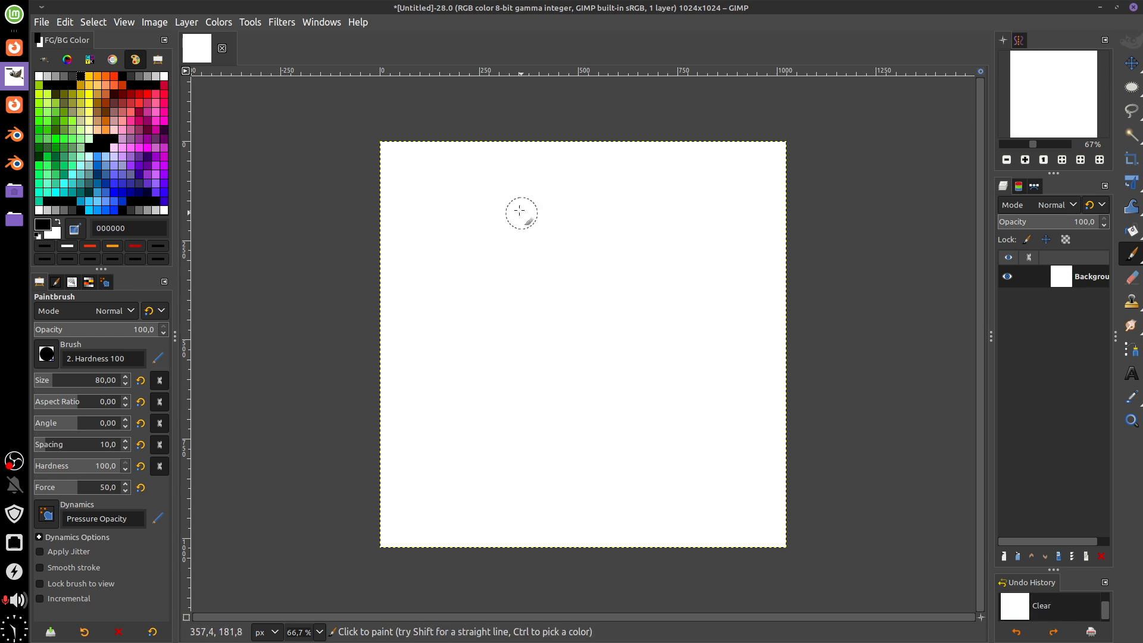
mouse_move(518, 194)
left_mouse_down()
mouse_move(496, 367)
mouse_move(538, 239)
mouse_move(512, 506)
left_mouse_up()
key("ctrl+z")
key("ctrl+z")
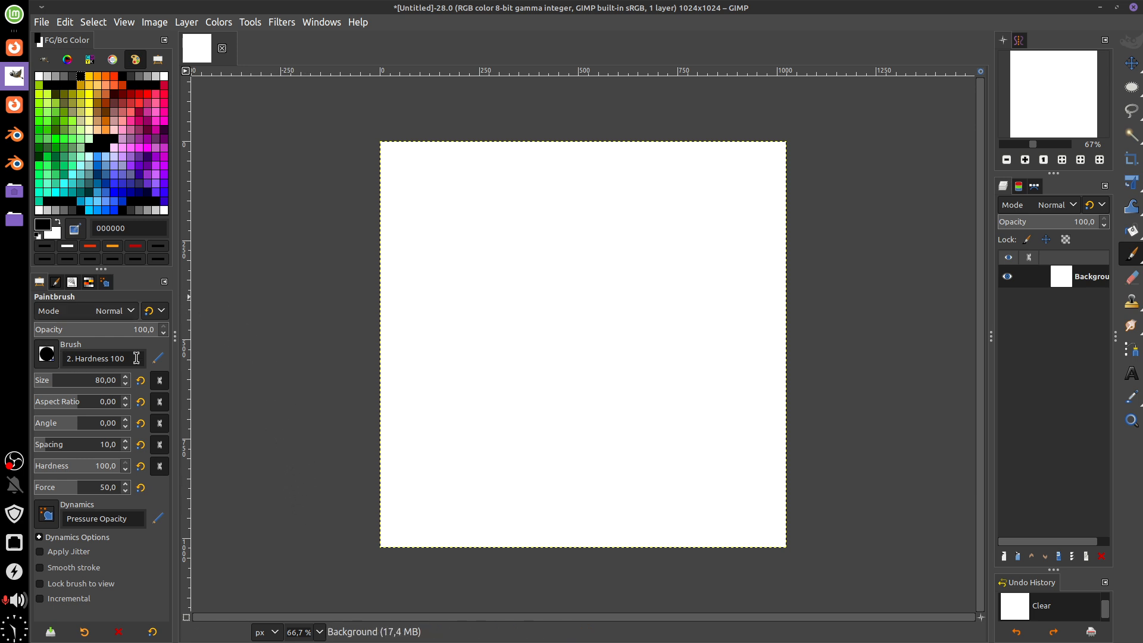
Keep the paint mode at Normal and paint a filled round orange (ff9900) shape in the canvas's upper-left area.
left_click(94, 314)
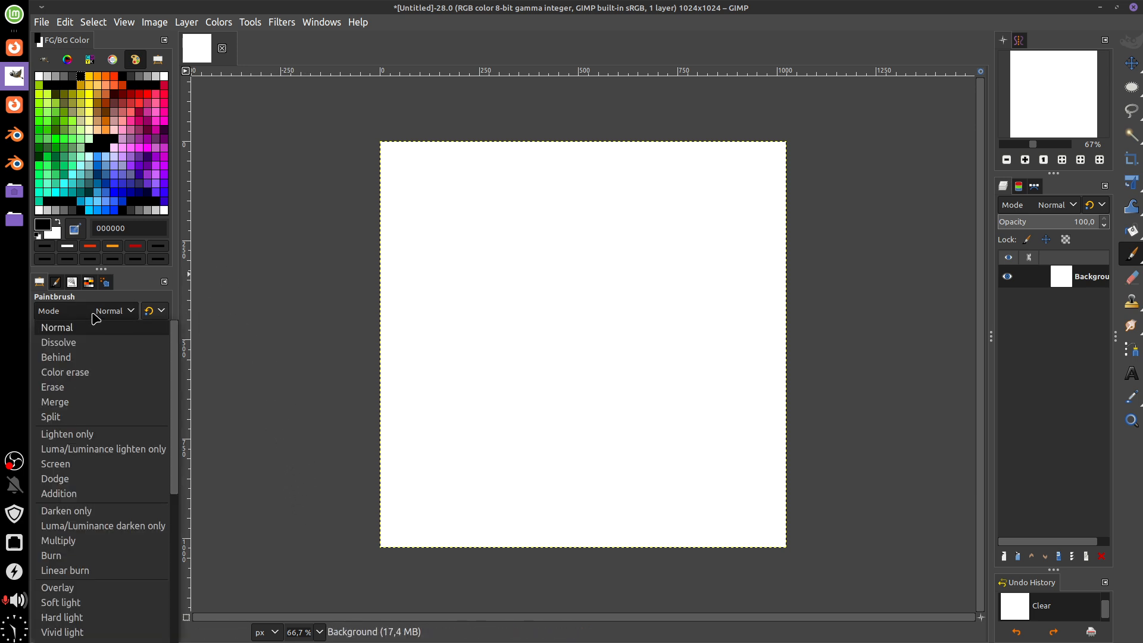
left_click(96, 311)
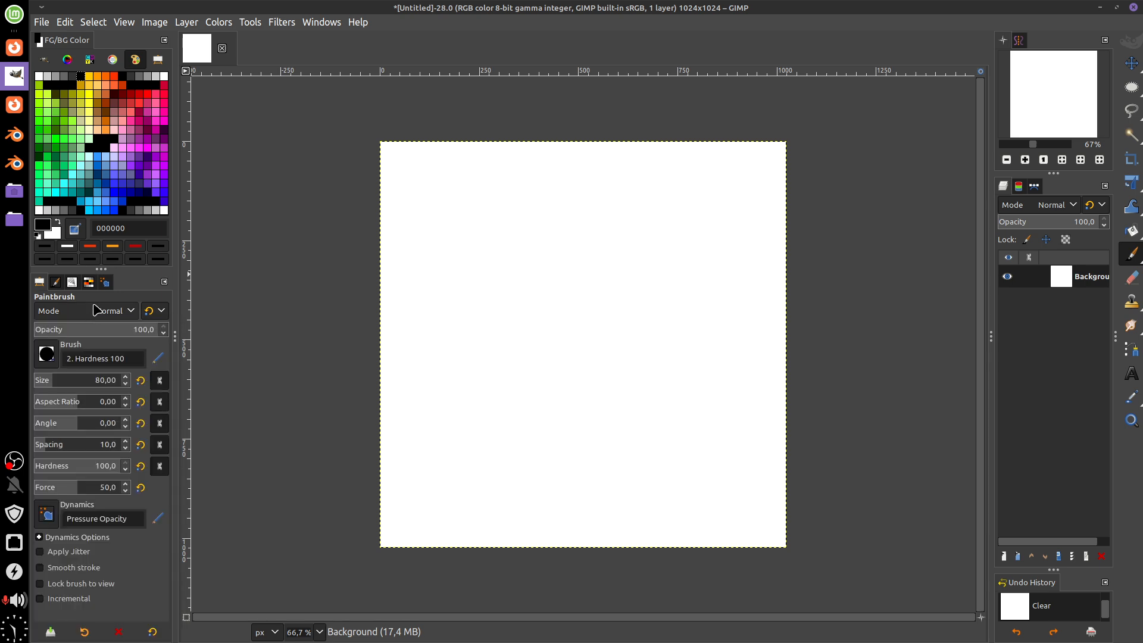
left_click(110, 77)
left_click(97, 76)
left_click(485, 212)
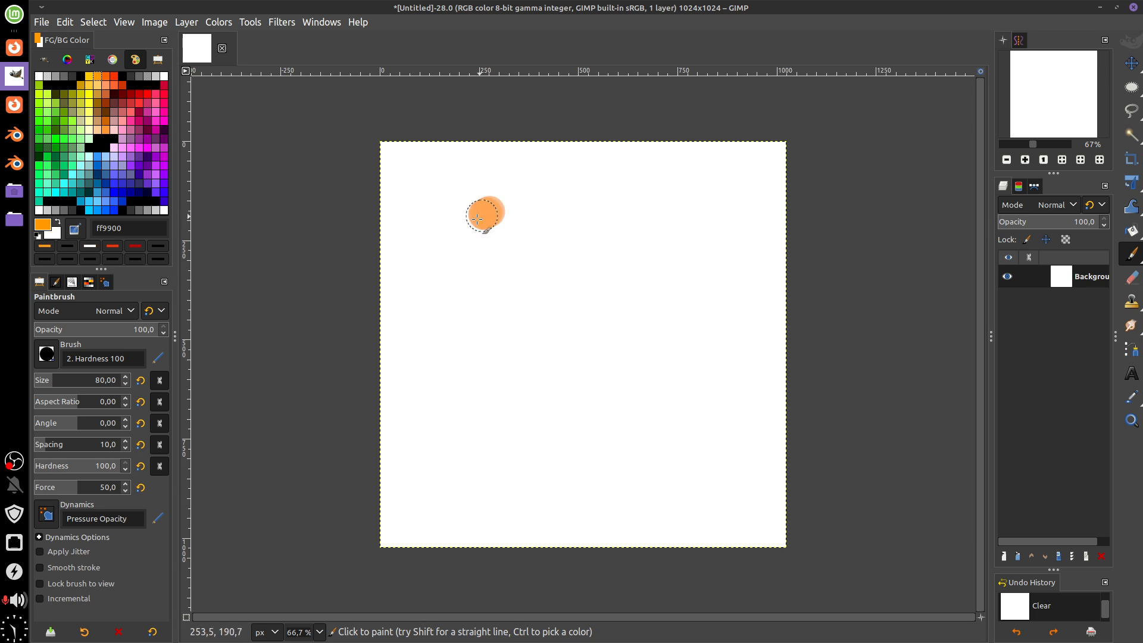
mouse_move(478, 219)
left_mouse_down()
mouse_move(535, 242)
mouse_move(471, 266)
mouse_move(463, 241)
left_mouse_up()
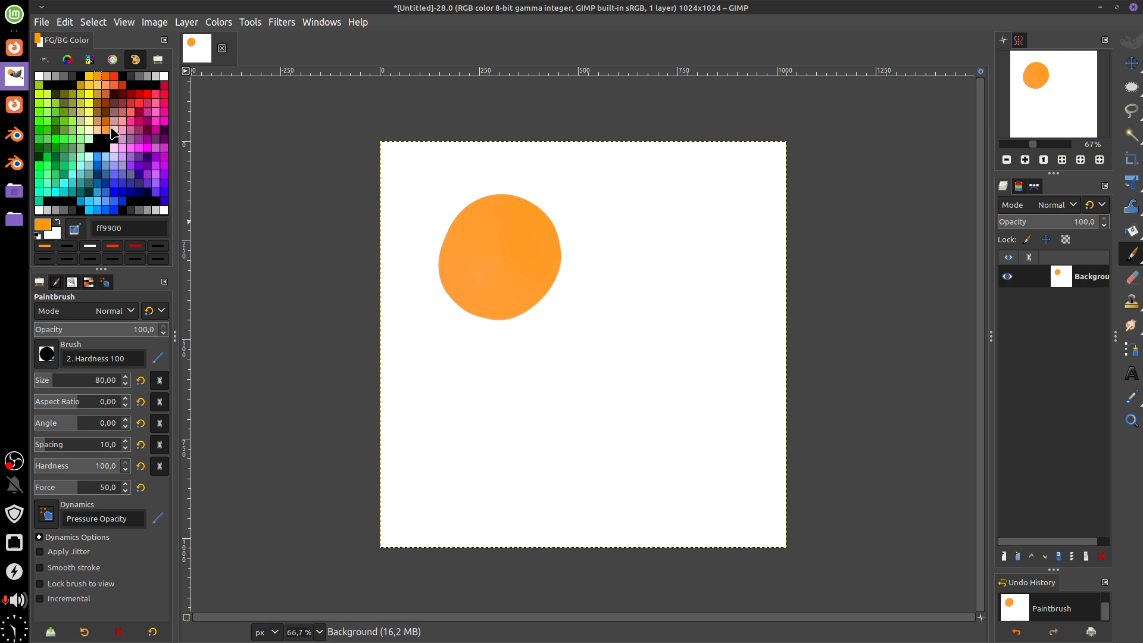
Paint a blue (3399ff) round shape overlapping the orange one, and a second orange (ff9900) shape below the first.
left_click(97, 156)
mouse_move(574, 233)
left_mouse_down()
mouse_move(543, 244)
mouse_move(624, 242)
mouse_move(588, 284)
mouse_move(597, 267)
mouse_move(563, 243)
left_mouse_up()
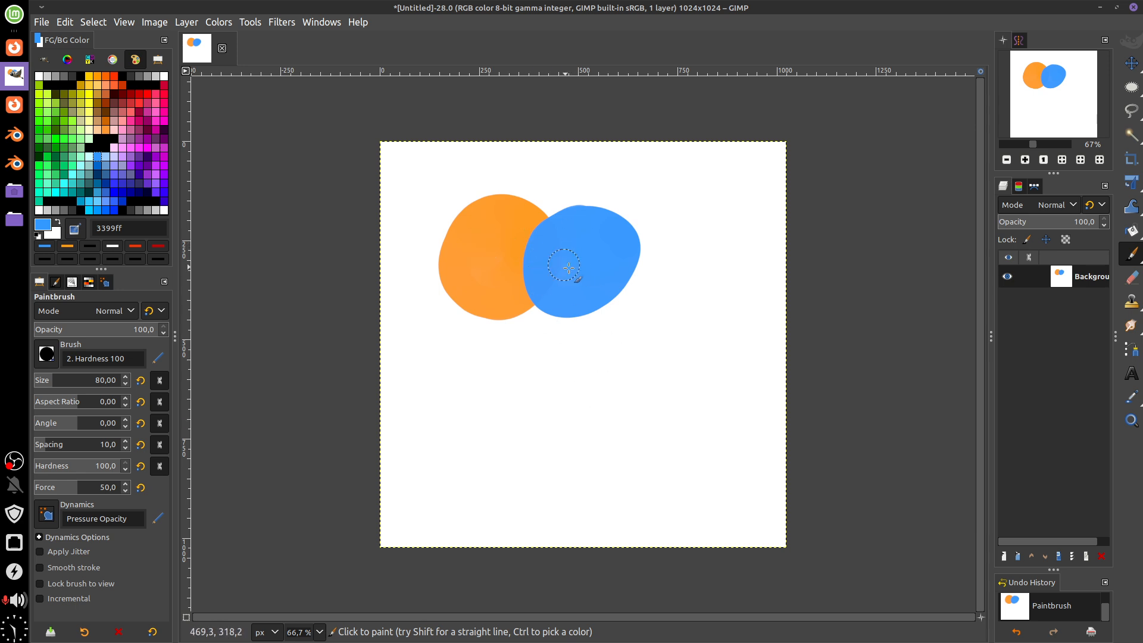
left_click(95, 76)
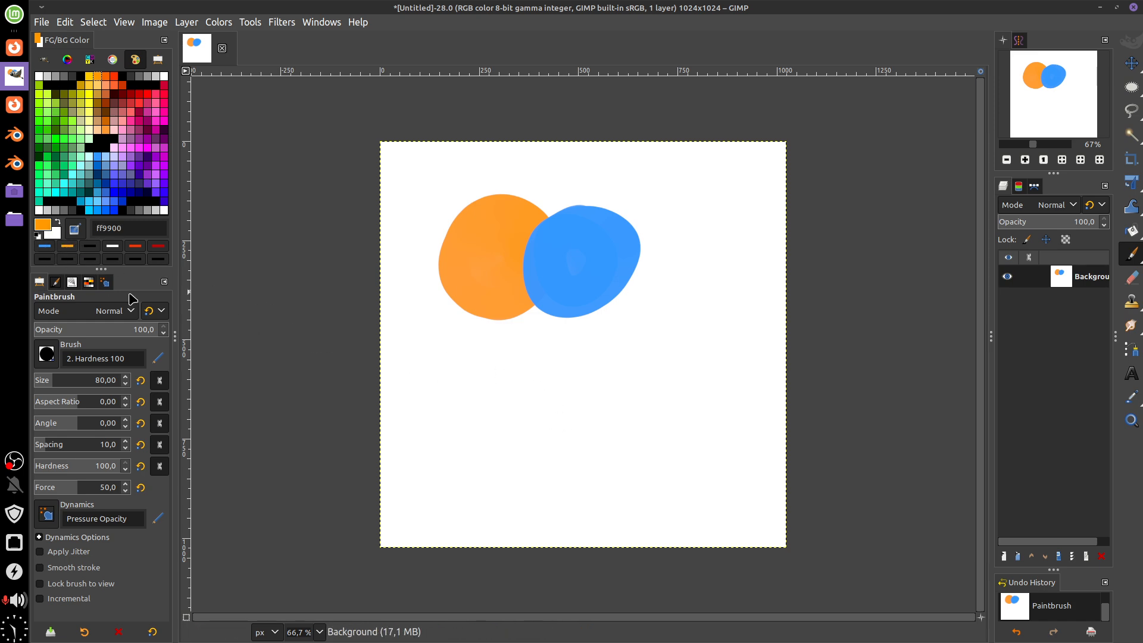
mouse_move(475, 355)
left_mouse_down()
mouse_move(457, 373)
mouse_move(513, 417)
mouse_move(452, 403)
mouse_move(457, 375)
mouse_move(482, 360)
mouse_move(499, 370)
mouse_move(441, 383)
left_mouse_up()
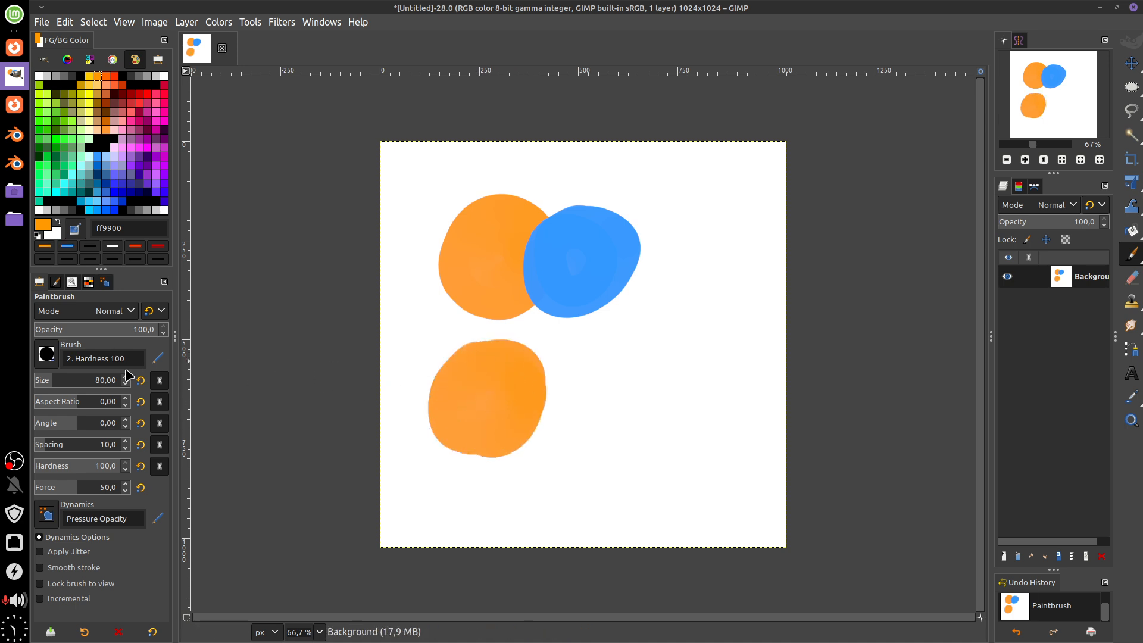
Set the paint mode to Addition and test an orange (ff9900) stroke over the lower orange shape, undoing the stroke.
left_click(119, 311)
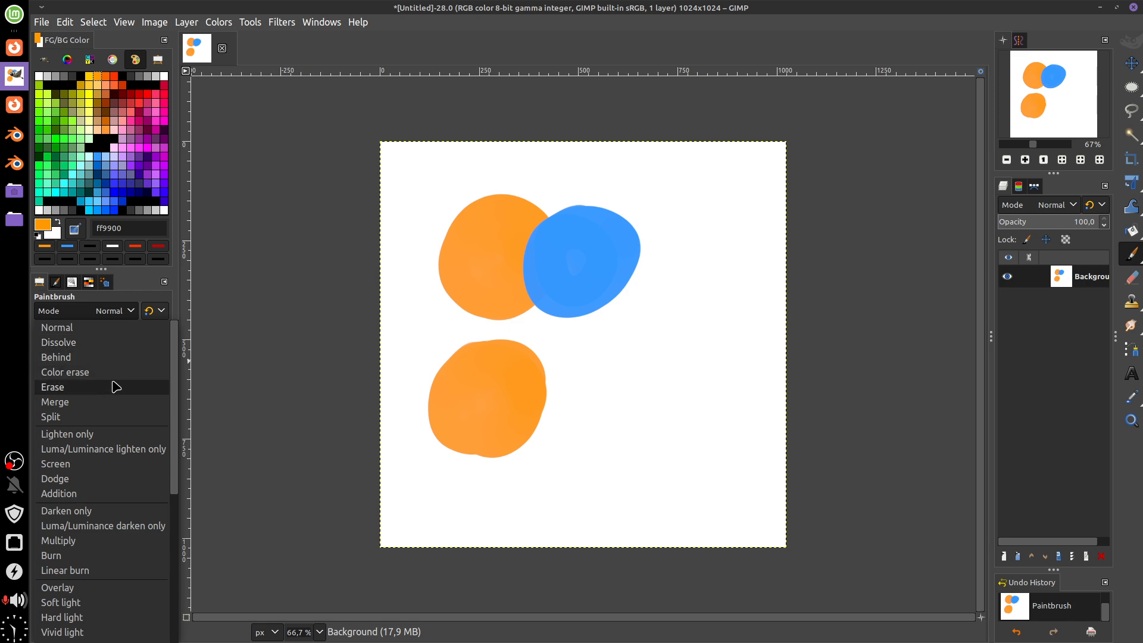
left_click(109, 498)
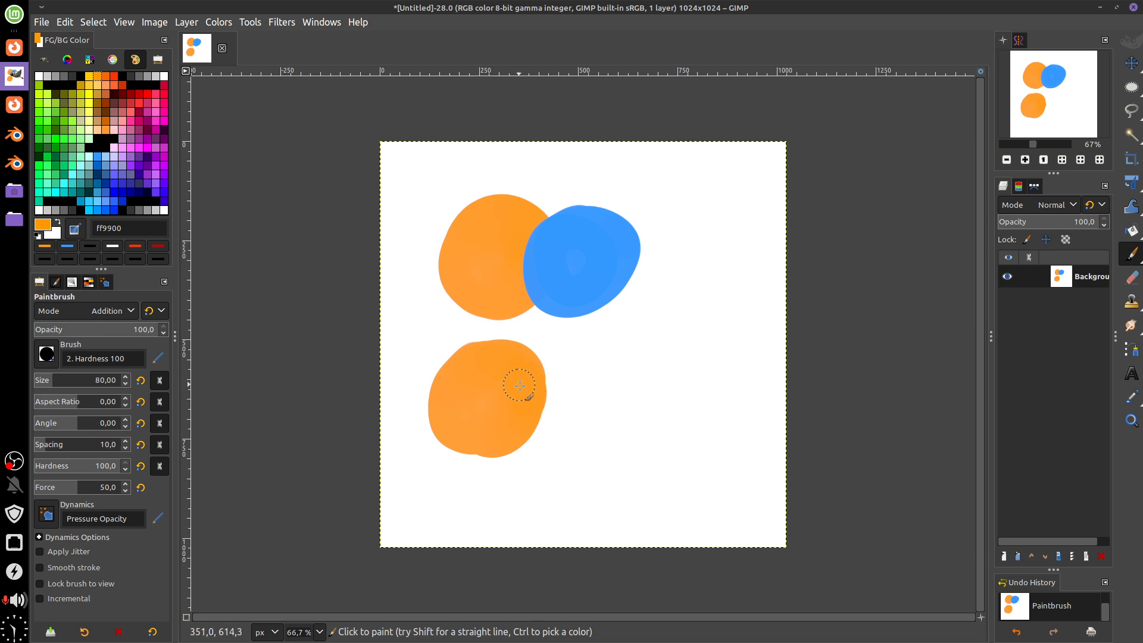
mouse_move(519, 386)
left_mouse_down()
mouse_move(503, 384)
mouse_move(512, 398)
left_mouse_up()
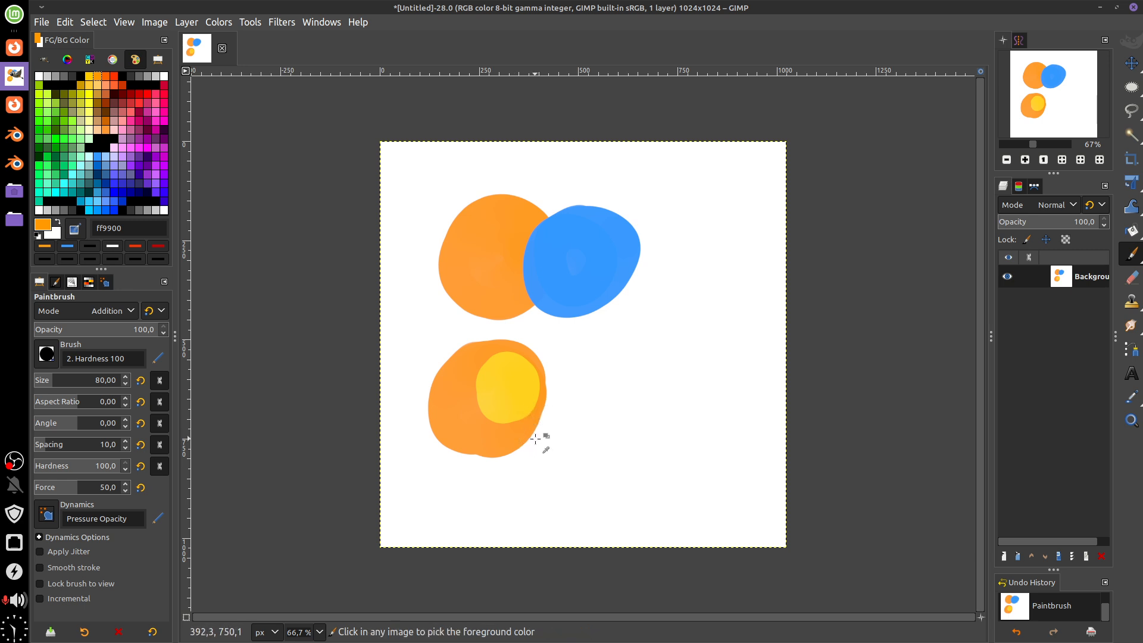
key("ctrl+z")
Paint blue (3399ff) in Addition mode over the edge of the lower orange shape facing the empty canvas.
left_click(98, 157)
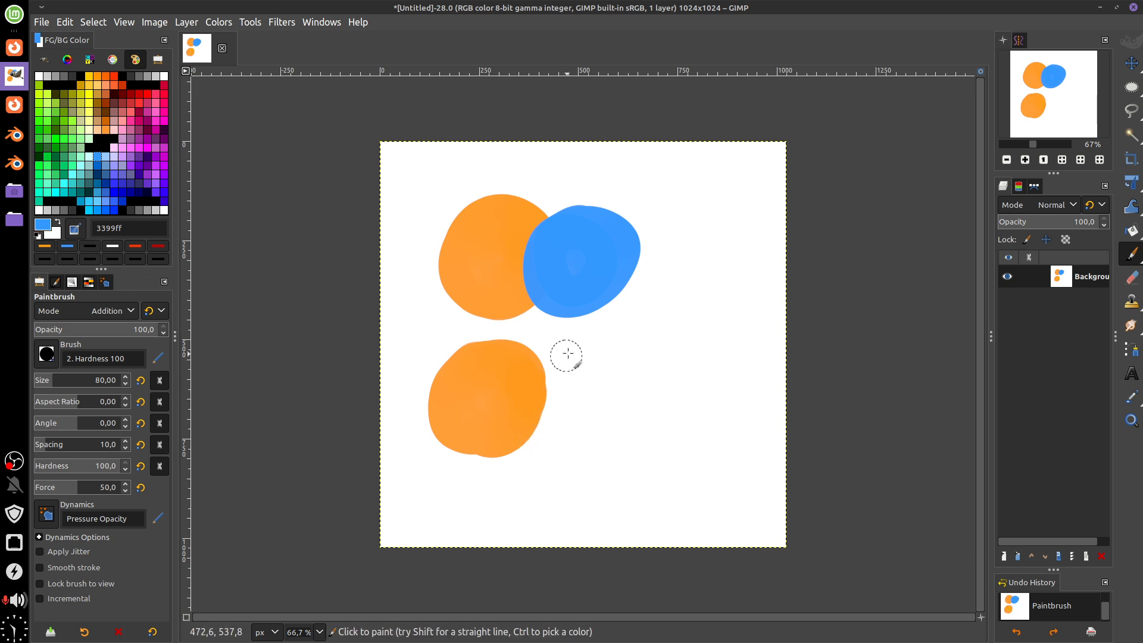
left_click_drag(568, 353, 592, 370)
mouse_move(530, 423)
left_mouse_down()
mouse_move(548, 363)
mouse_move(554, 396)
left_mouse_up()
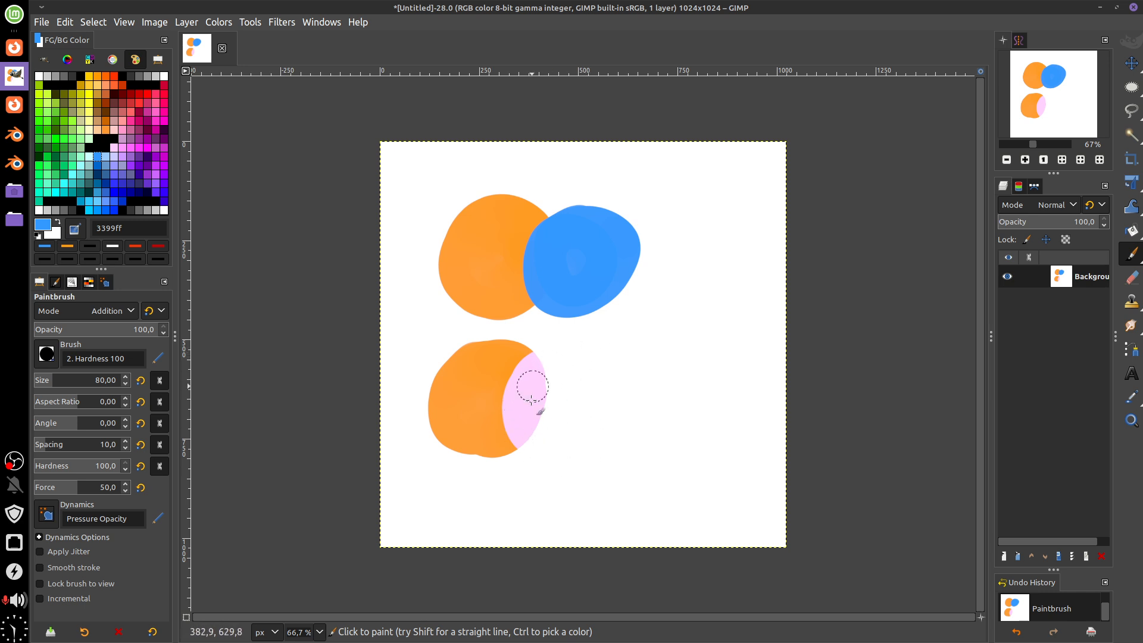
Return the paint mode to Normal and paint a third round orange (ff9900) shape in the empty area below the blue one.
left_click(68, 245)
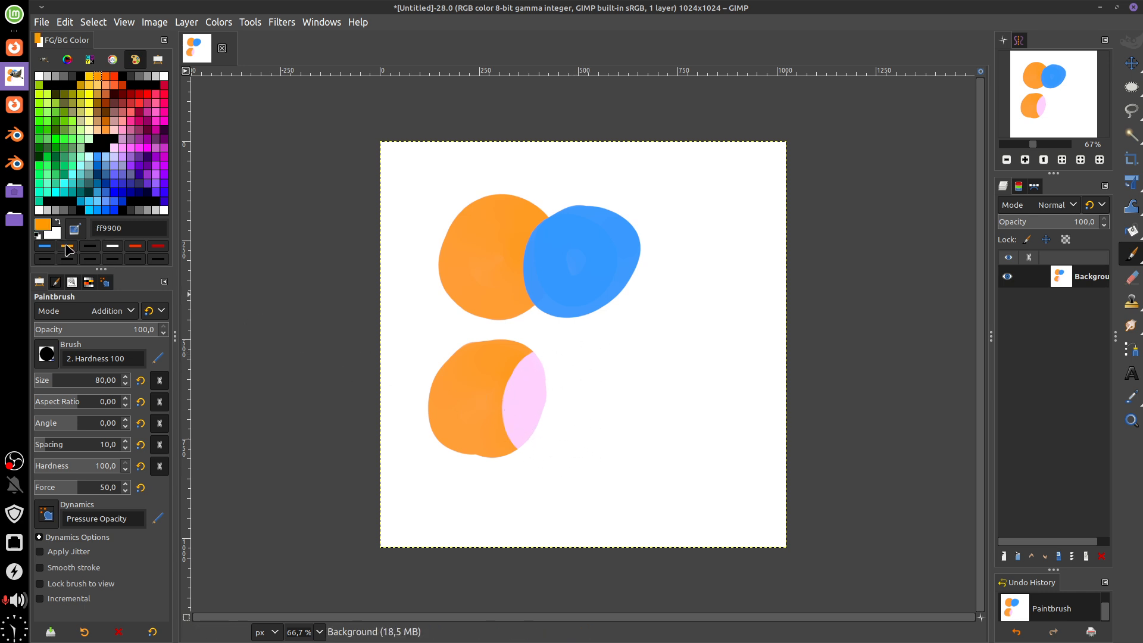
left_click(115, 311)
left_click(113, 295)
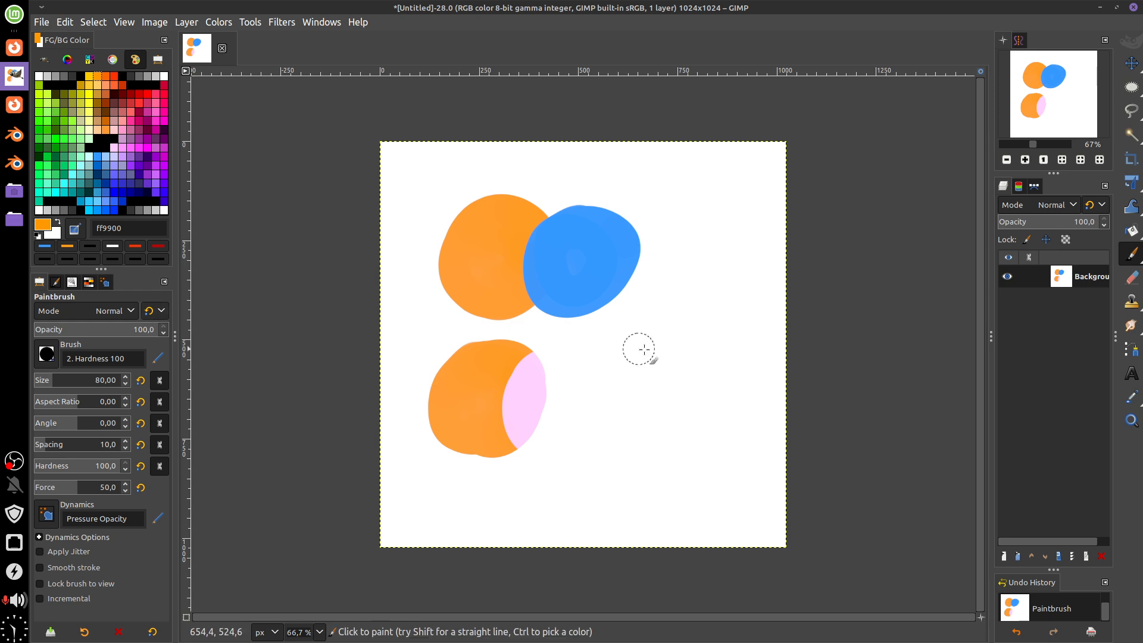
mouse_move(650, 351)
left_mouse_down()
mouse_move(686, 343)
mouse_move(693, 392)
mouse_move(672, 407)
mouse_move(675, 367)
mouse_move(651, 360)
left_mouse_up()
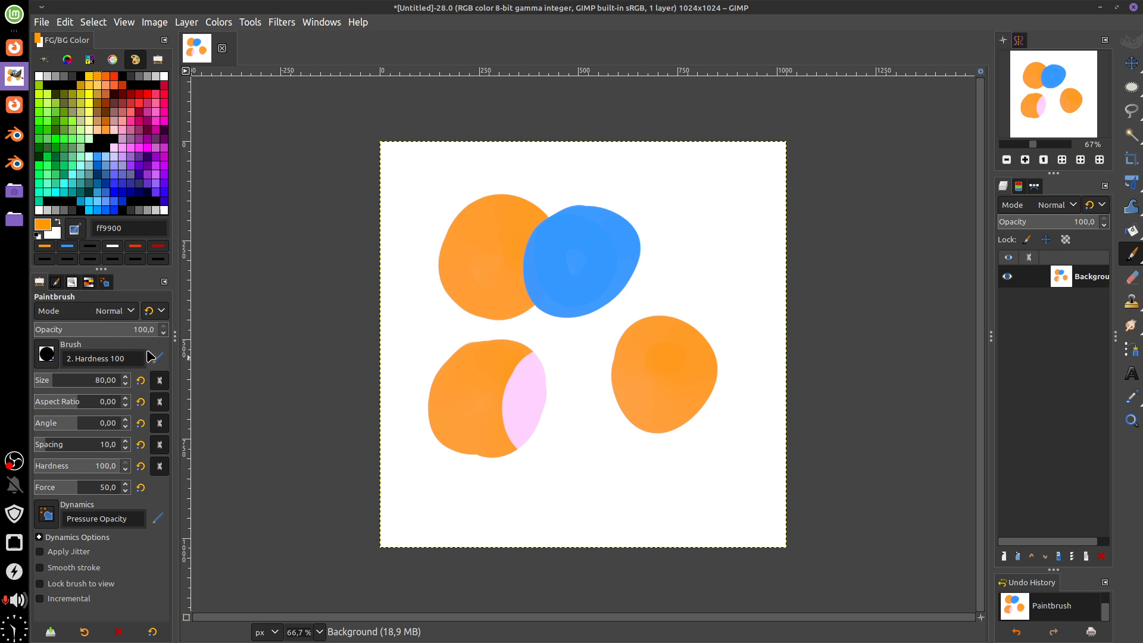
Set the paint mode to Multiply and paint a round blue (3399ff) shape overlapping the newest orange shape.
left_click(130, 311)
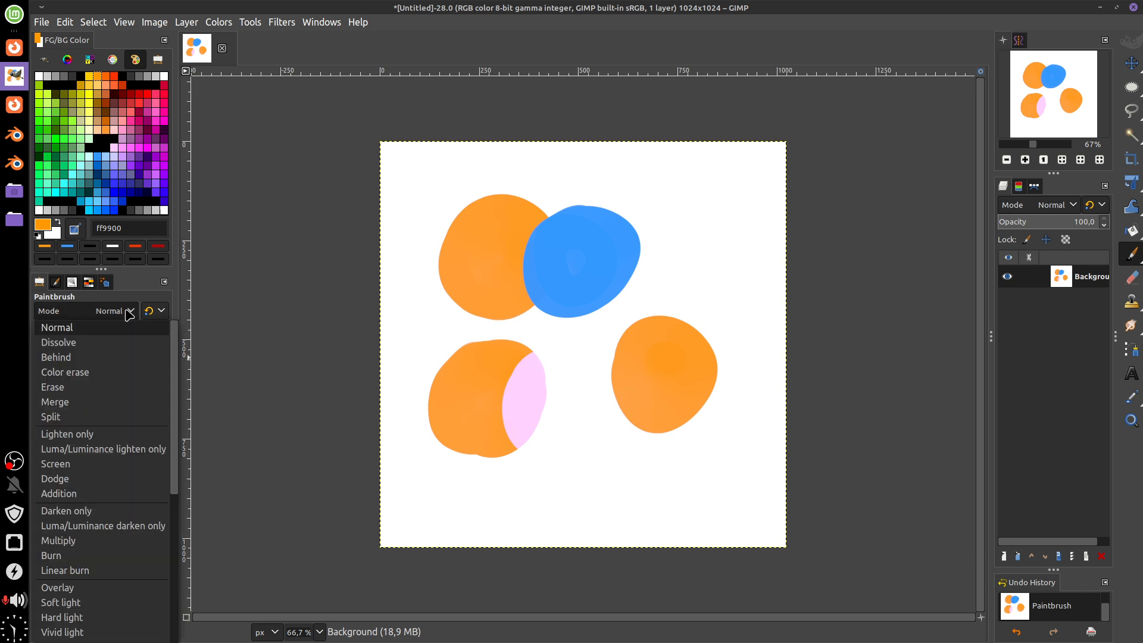
left_click(127, 548)
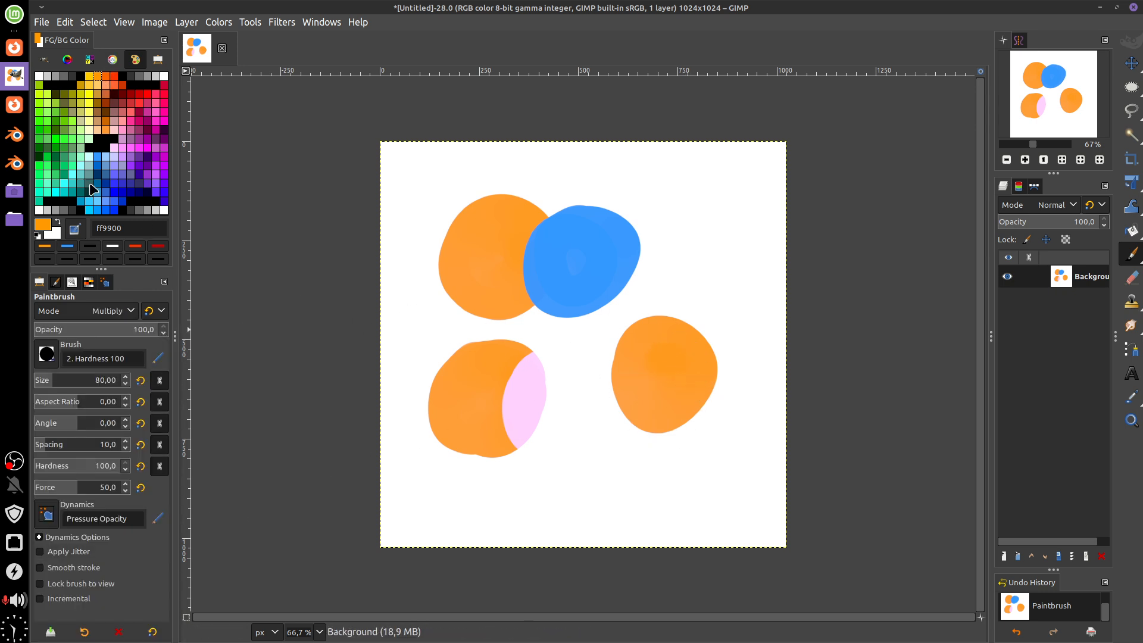
left_click(67, 246)
mouse_move(738, 314)
left_mouse_down()
mouse_move(704, 334)
mouse_move(759, 332)
mouse_move(731, 382)
mouse_move(717, 330)
mouse_move(723, 349)
mouse_move(744, 350)
mouse_move(698, 357)
mouse_move(722, 387)
left_mouse_up()
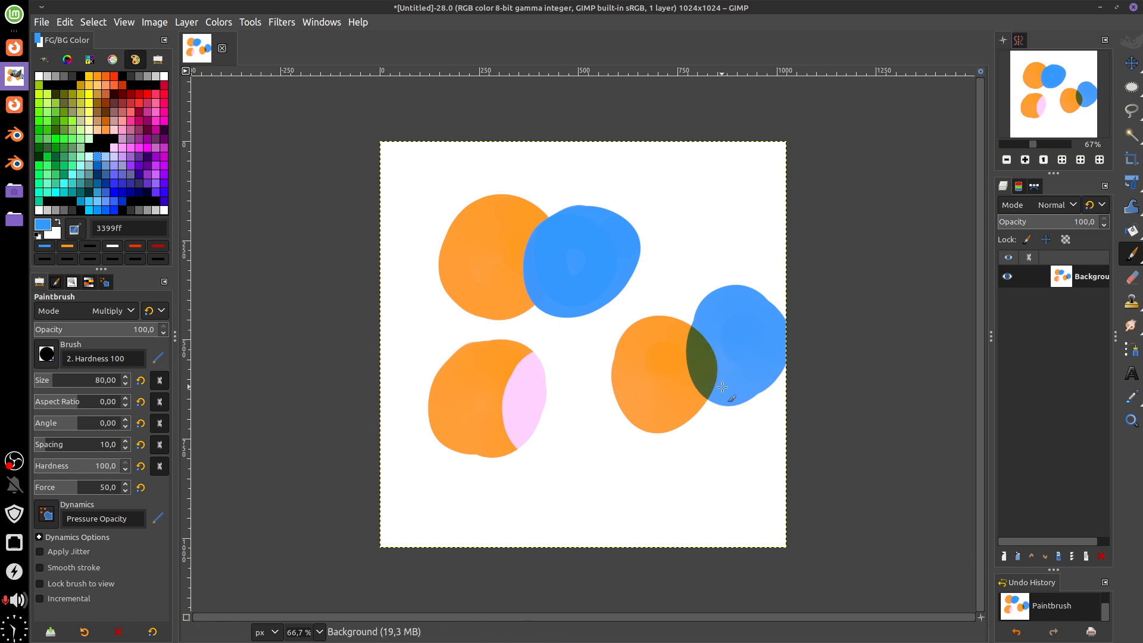
Clear all the painted shapes from the Background layer and set the paint mode back to Normal.
key("Delete")
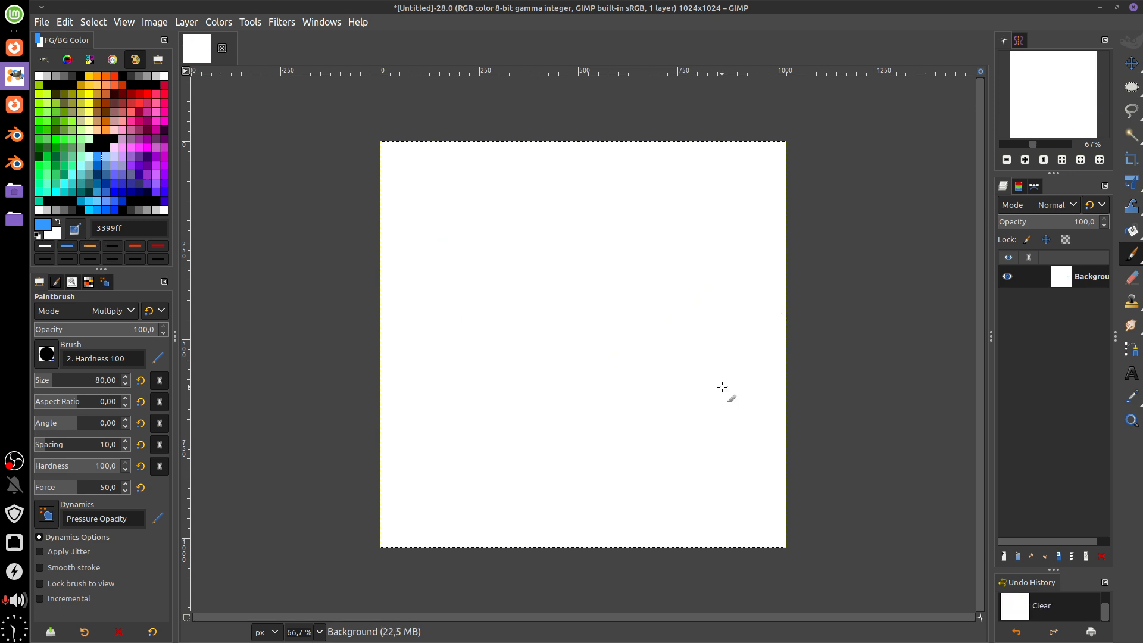
left_click(119, 311)
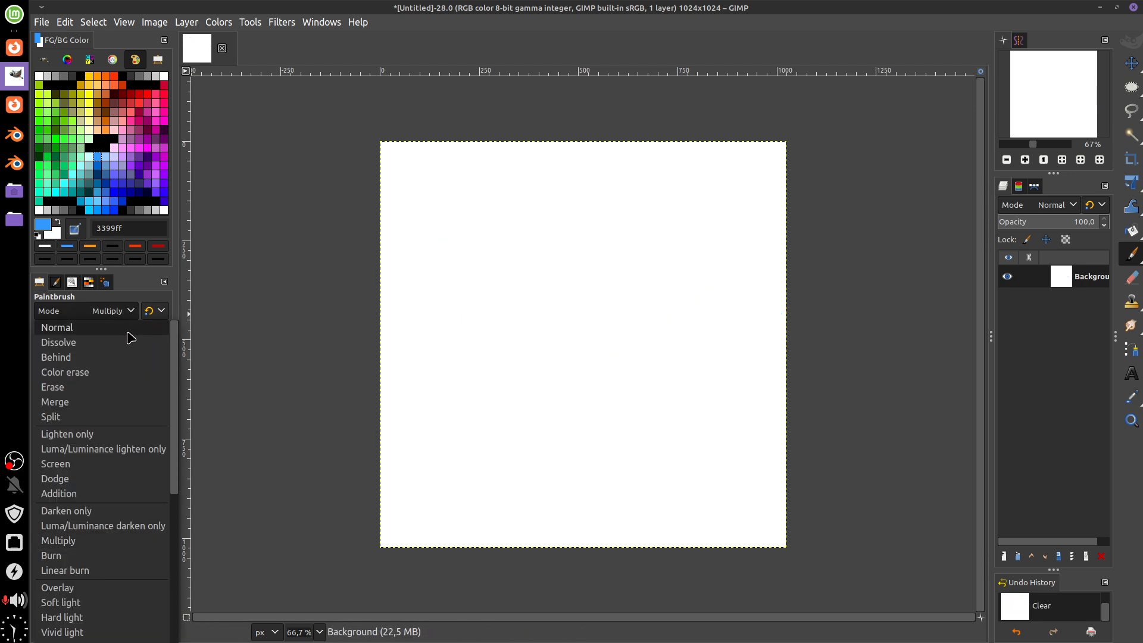
left_click(126, 325)
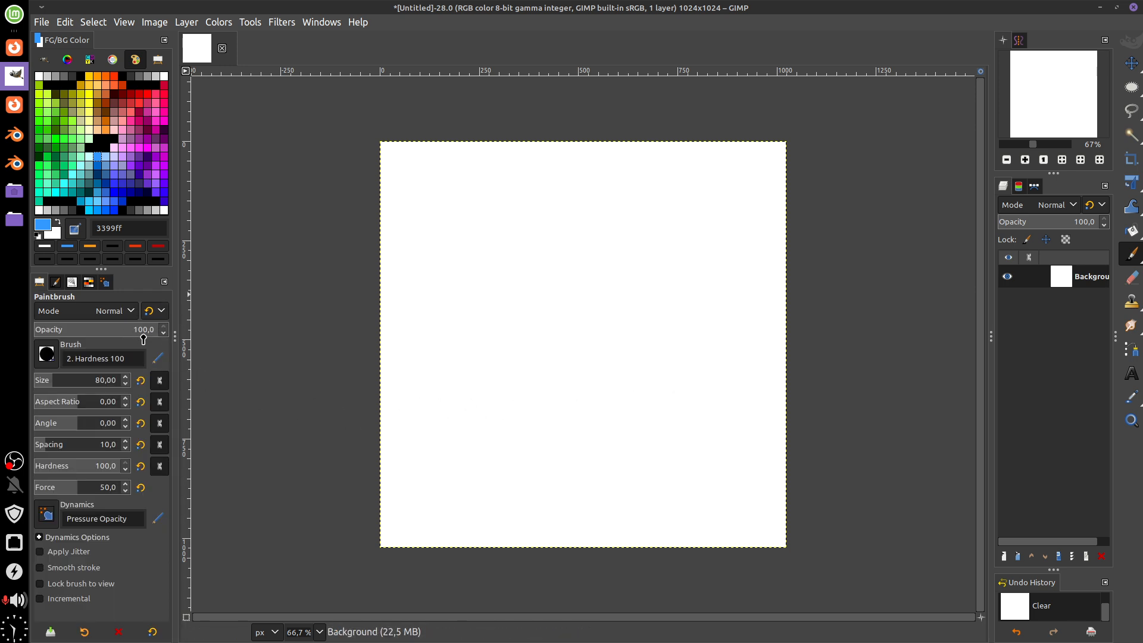
Paint a filled round orange (ff9900) shape at full opacity in the canvas's upper-left area.
left_click(99, 78)
mouse_move(503, 224)
left_mouse_down()
mouse_move(510, 253)
mouse_move(511, 231)
mouse_move(494, 231)
left_mouse_up()
mouse_move(515, 275)
left_mouse_down()
mouse_move(534, 253)
mouse_move(515, 235)
mouse_move(525, 233)
mouse_move(500, 225)
mouse_move(495, 268)
left_mouse_up()
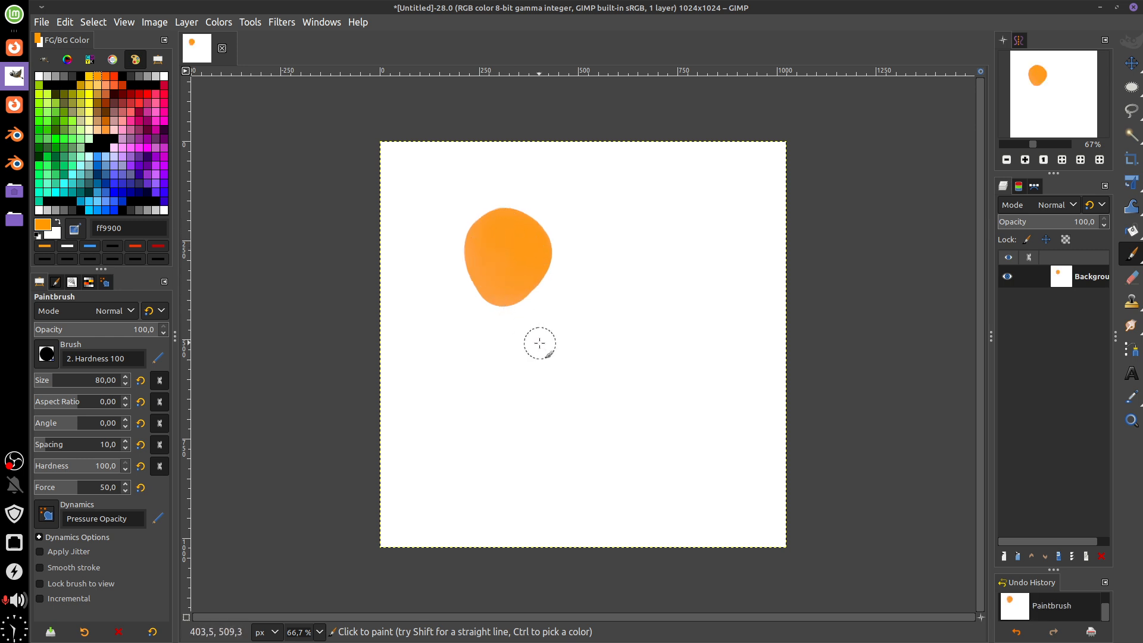
Paint three overlapping orange shapes at 48.8 opacity beside the solid one, and restore the brush opacity to 100.
left_click_drag(153, 335, 93, 345)
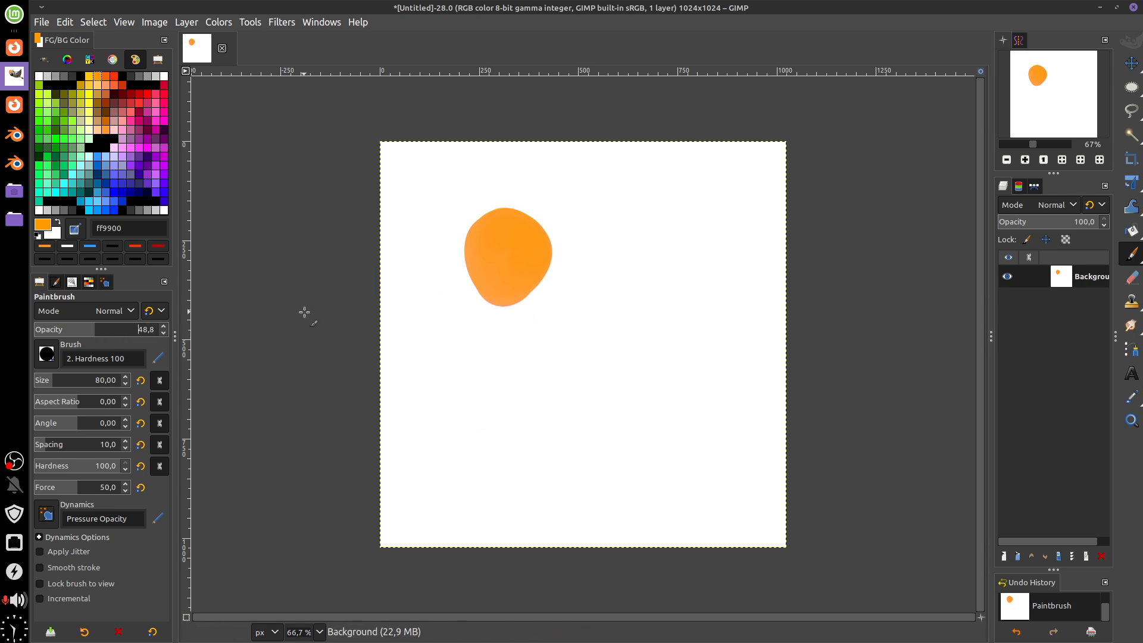
mouse_move(649, 209)
left_mouse_down()
mouse_move(668, 245)
mouse_move(655, 263)
mouse_move(663, 240)
mouse_move(652, 234)
mouse_move(621, 254)
mouse_move(629, 268)
mouse_move(654, 263)
mouse_move(653, 235)
mouse_move(631, 226)
mouse_move(617, 262)
mouse_move(637, 274)
mouse_move(655, 251)
mouse_move(656, 278)
mouse_move(709, 236)
mouse_move(717, 266)
mouse_move(714, 250)
mouse_move(676, 246)
mouse_move(682, 288)
mouse_move(698, 270)
mouse_move(691, 264)
mouse_move(660, 303)
mouse_move(656, 276)
mouse_move(669, 278)
mouse_move(640, 292)
mouse_move(641, 321)
mouse_move(669, 300)
mouse_move(655, 320)
left_mouse_up()
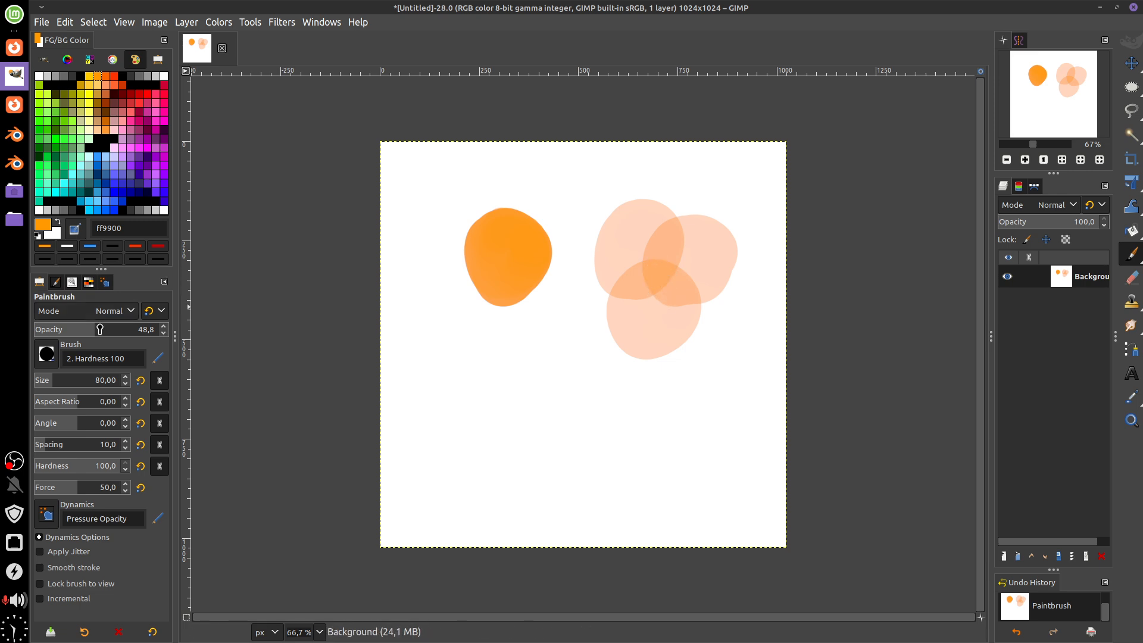
left_click_drag(93, 334, 201, 336)
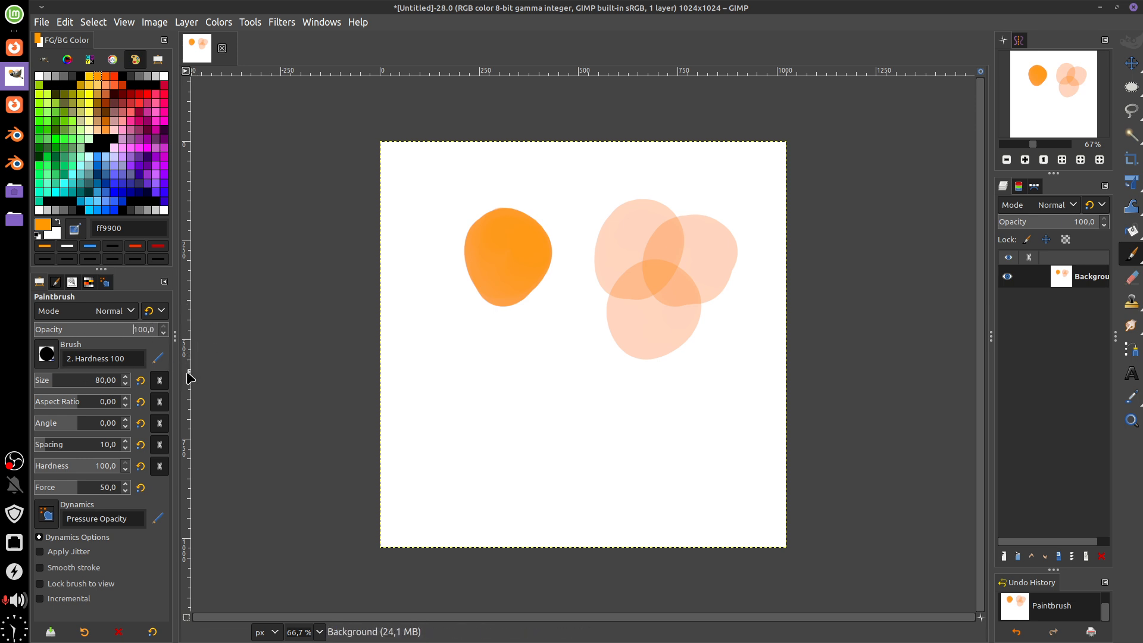
Open the full brush selection dialog from the brush picker and detach it as a floating window beside the canvas.
left_click(49, 355)
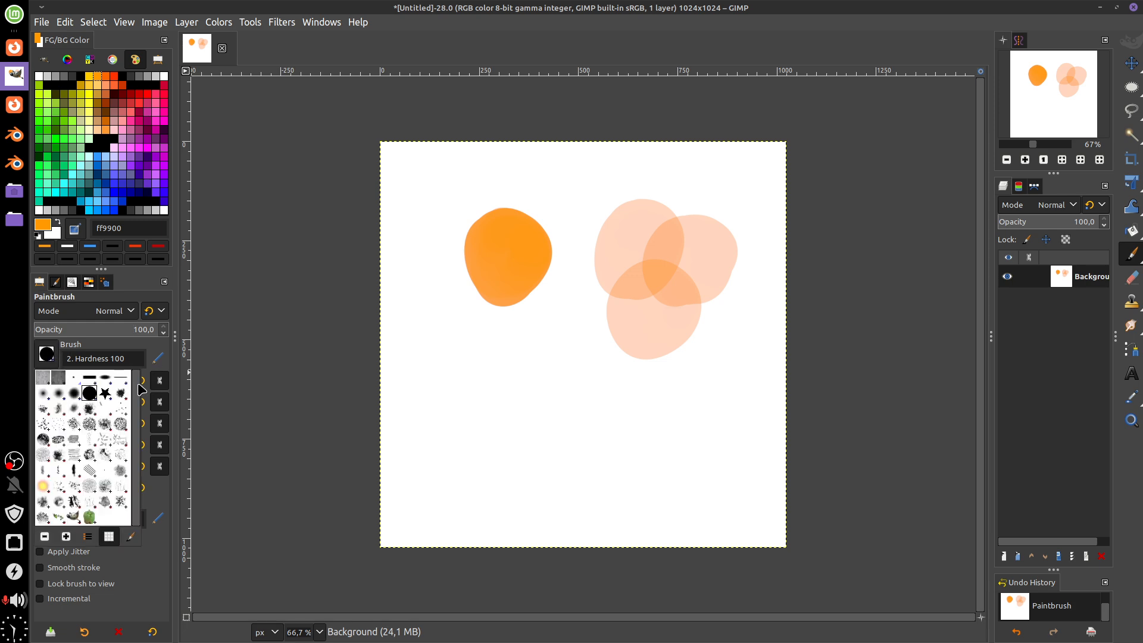
left_click(132, 539)
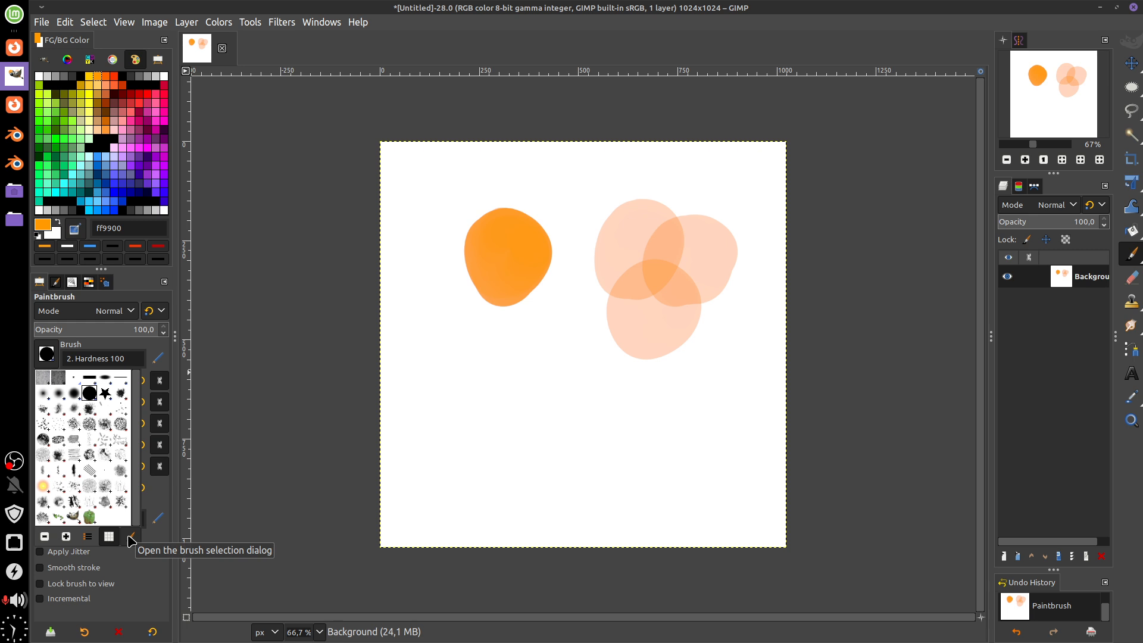
left_click(49, 354)
left_click(48, 354)
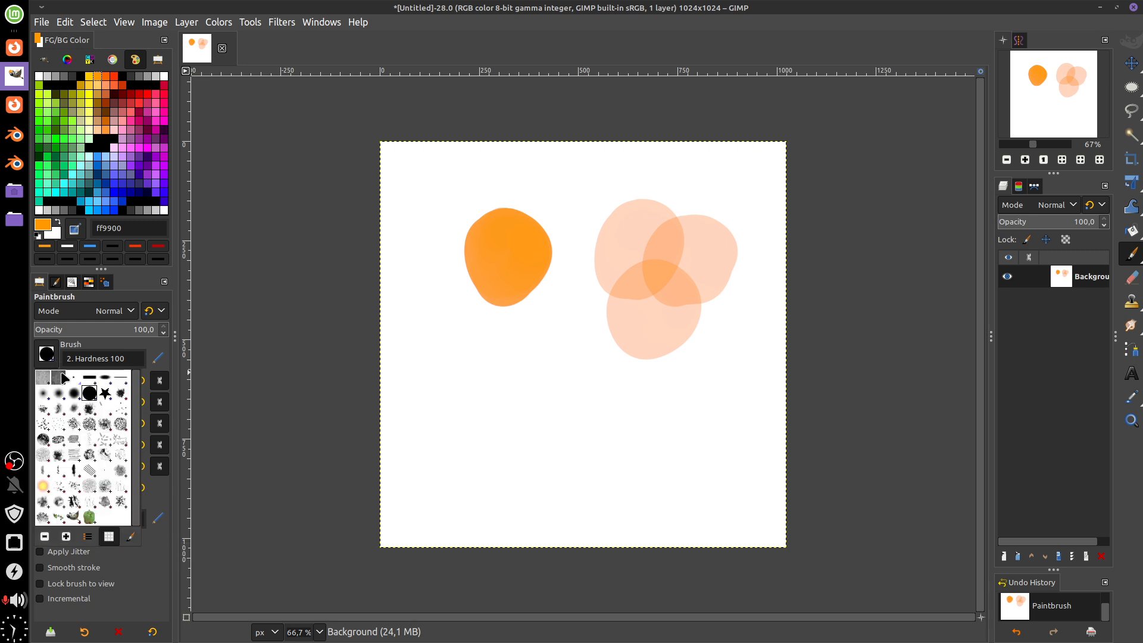
left_click(133, 538)
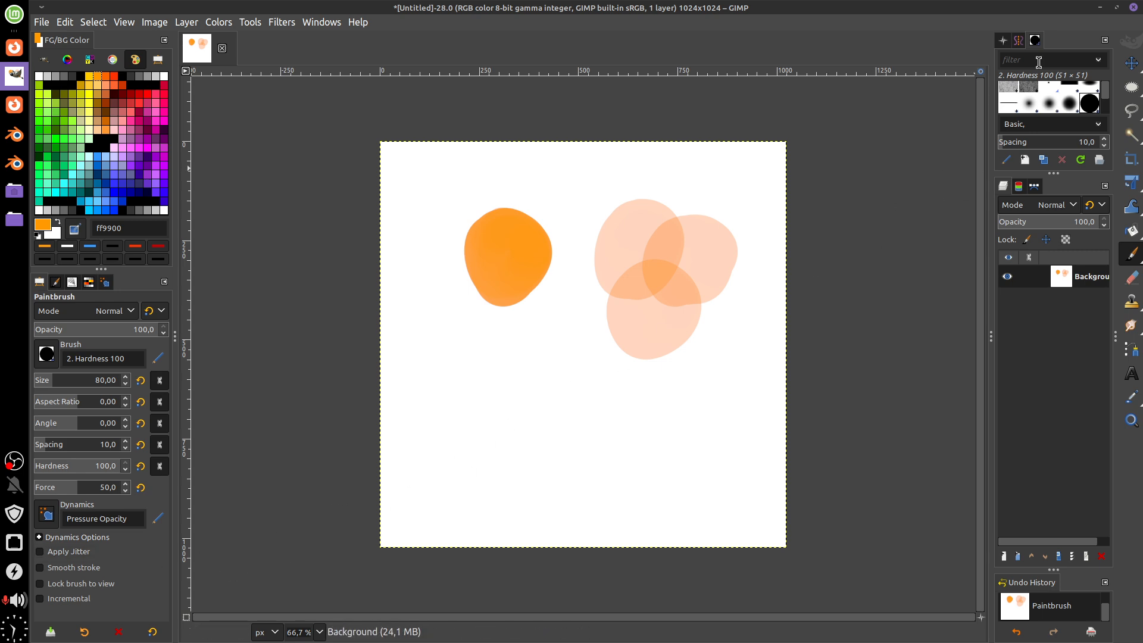
left_click_drag(1035, 40, 845, 190)
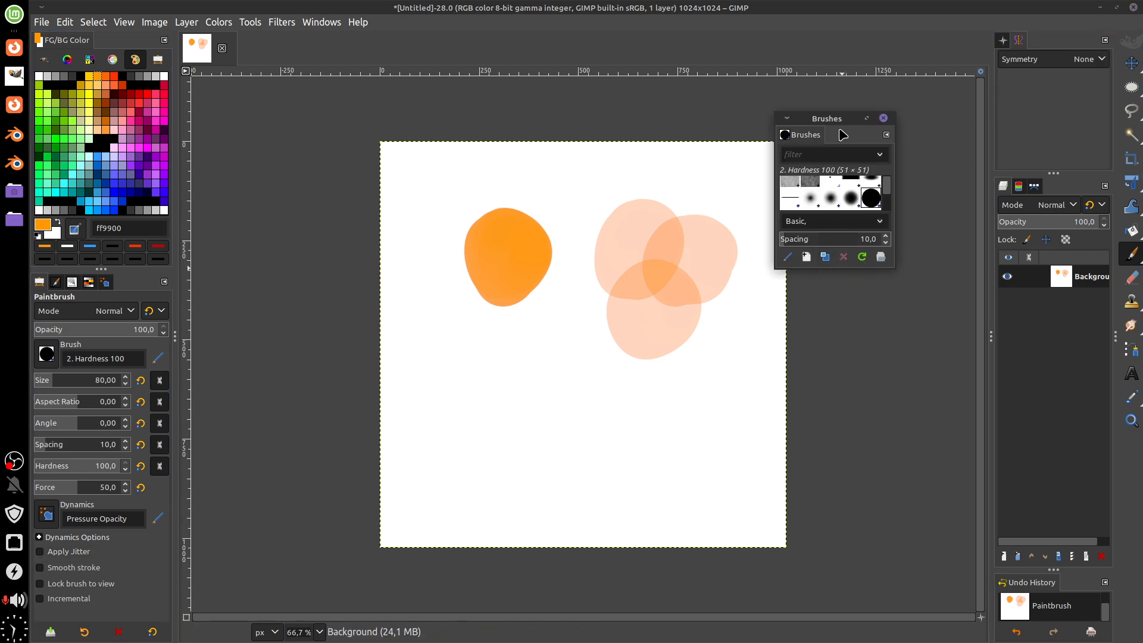
left_click_drag(831, 124, 856, 104)
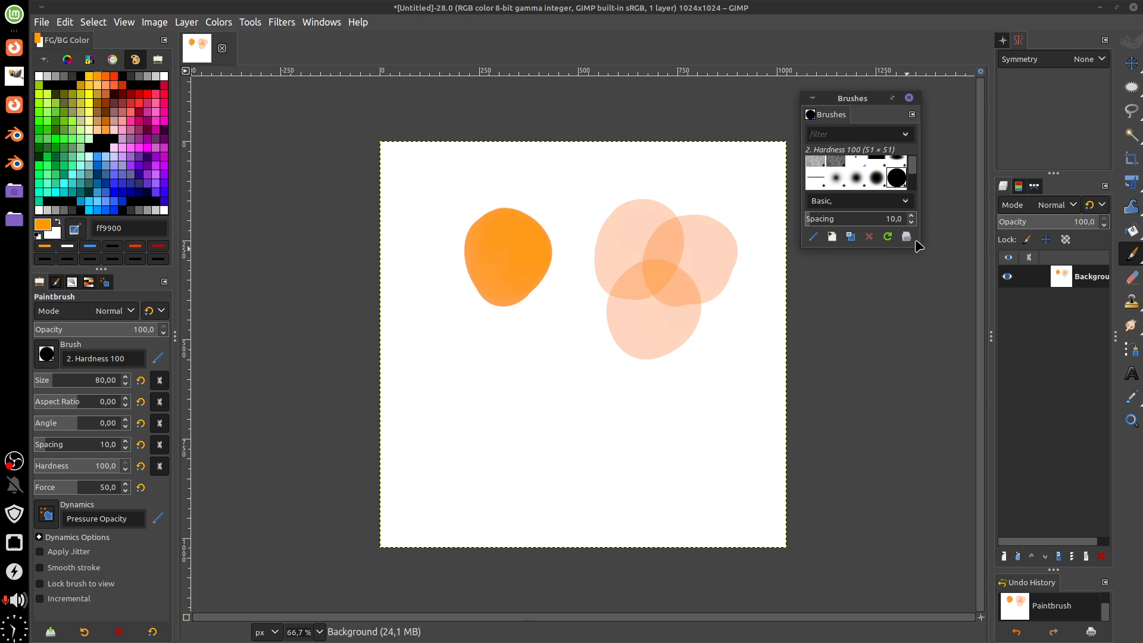
Locate the Brushes entry among the dockable dialogs without opening it.
left_click(321, 22)
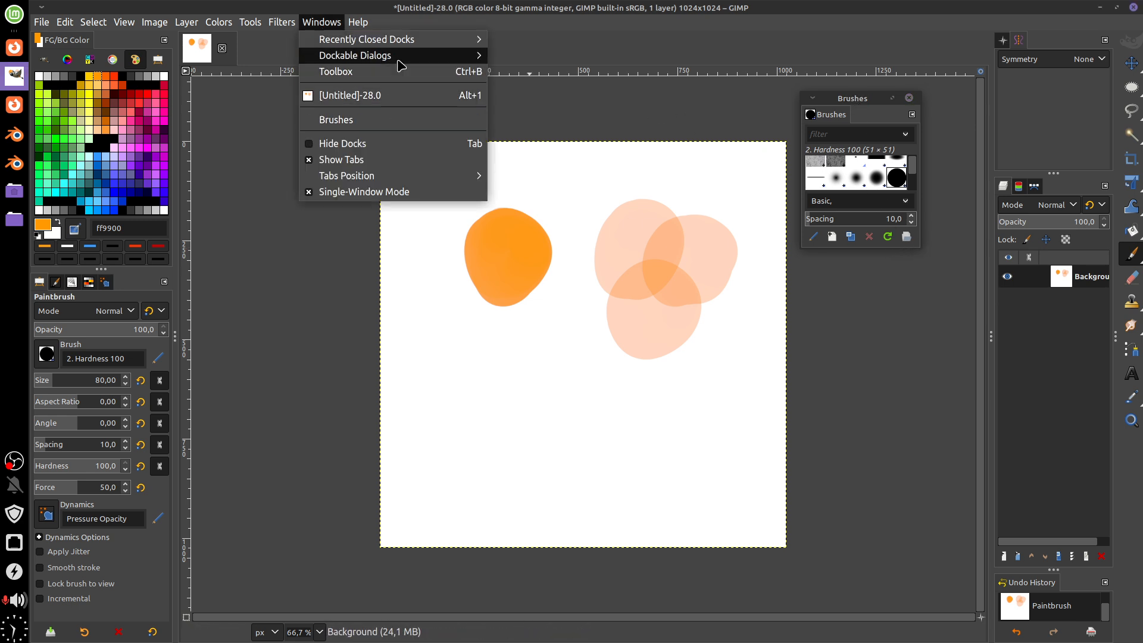
mouse_move(401, 64)
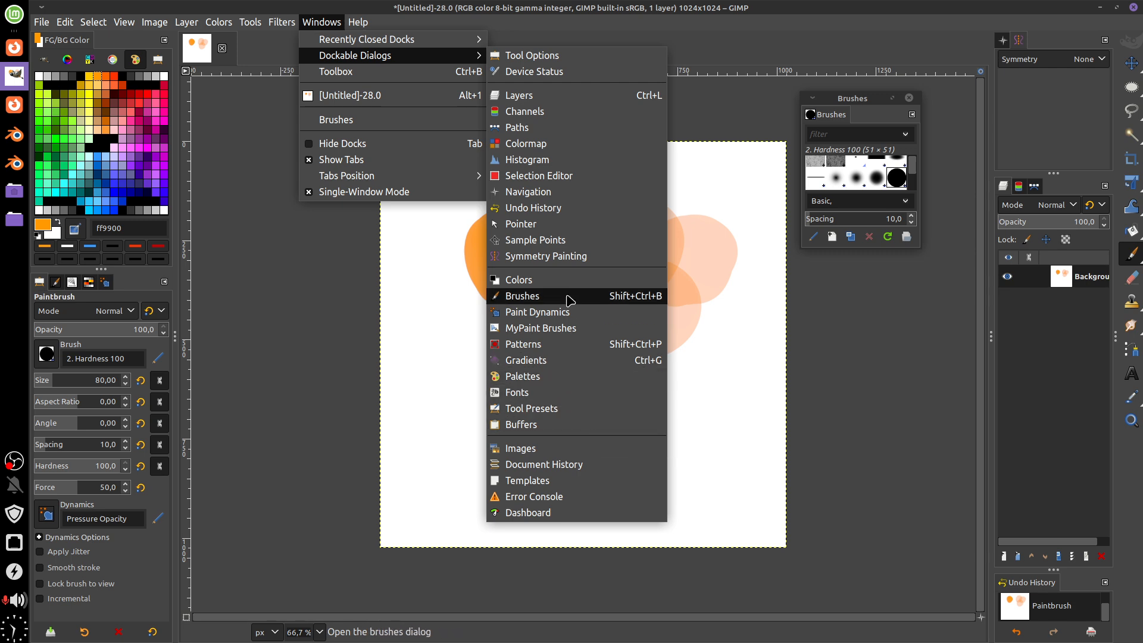
left_click(923, 253)
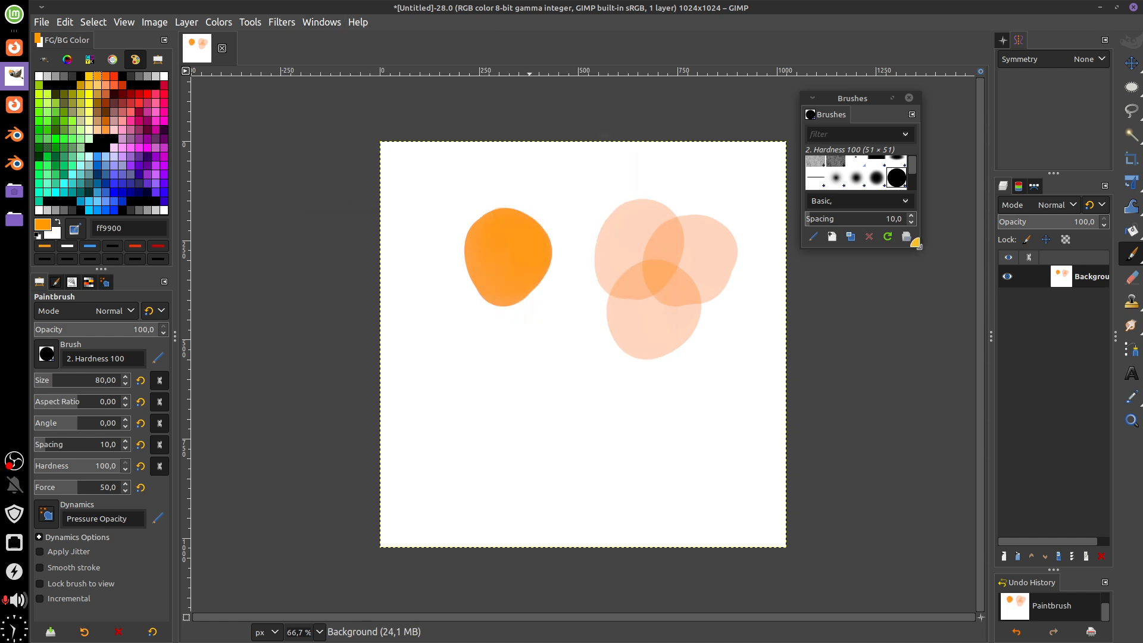
Enlarge the floating Brushes window enough to display the whole brush collection and place it clear of the canvas.
mouse_move(921, 251)
left_mouse_down()
mouse_move(991, 427)
mouse_move(977, 424)
left_mouse_up()
left_click_drag(900, 98, 891, 97)
mouse_move(850, 444)
left_mouse_down()
mouse_move(854, 472)
mouse_move(753, 445)
left_mouse_up()
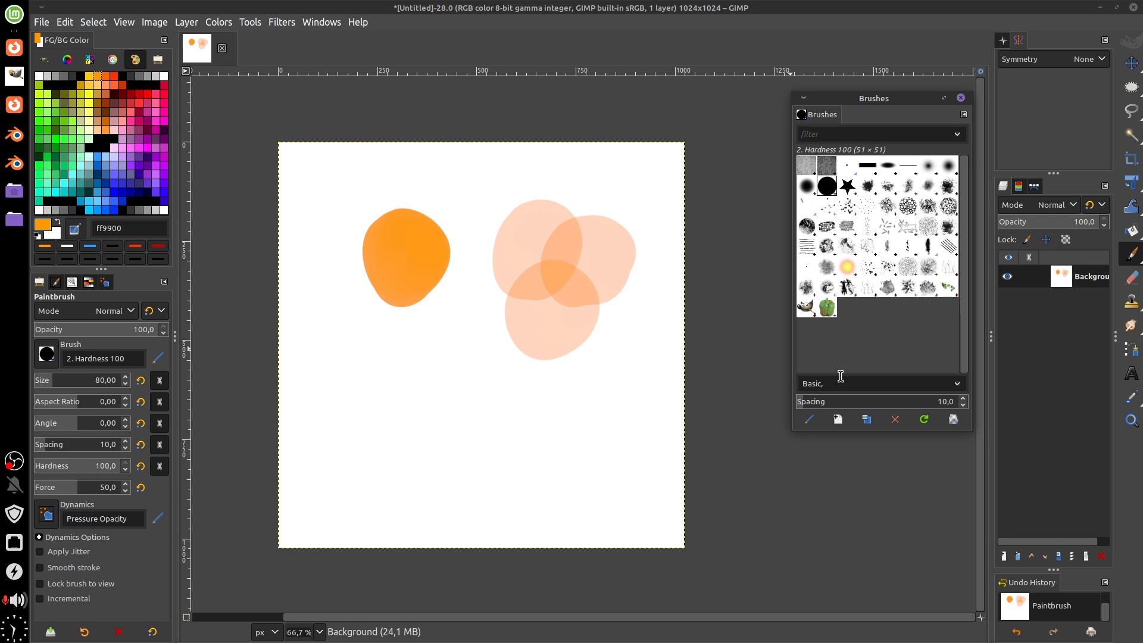
Create a new blank image 128 px wide and 128 px high.
left_click(41, 22)
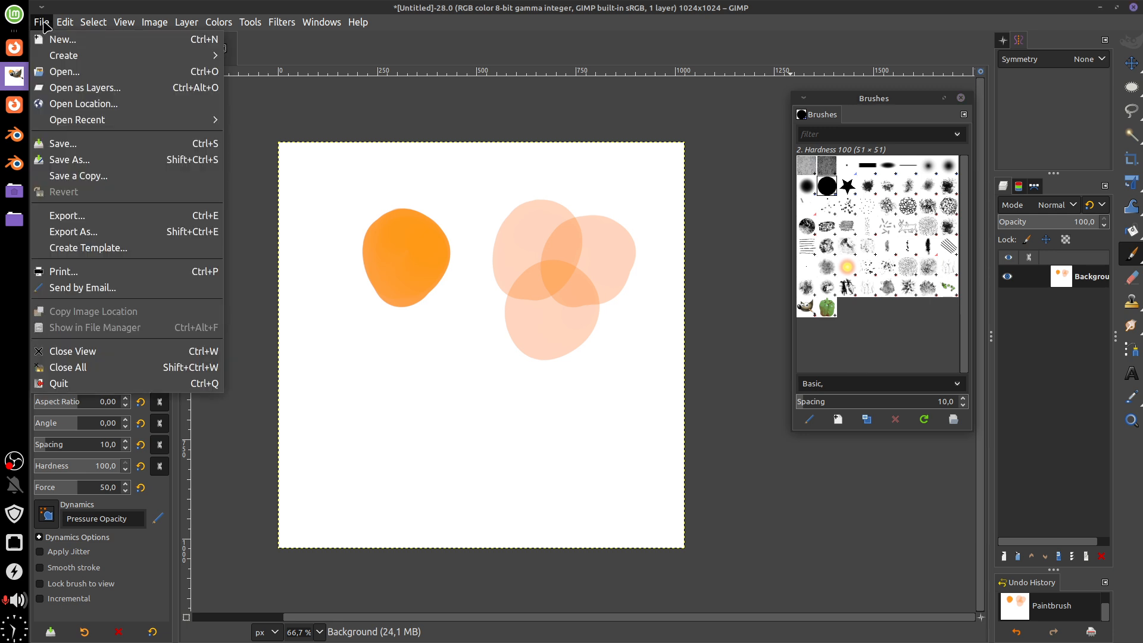
left_click(71, 39)
left_click_drag(415, 234, 359, 237)
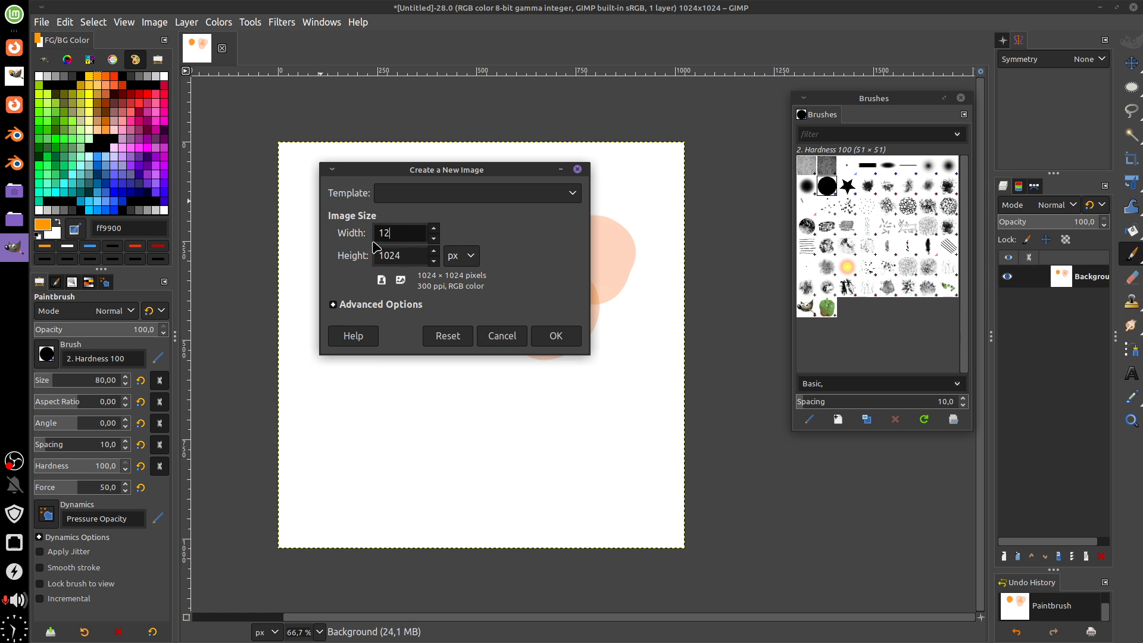
type("128")
left_click_drag(411, 255, 369, 256)
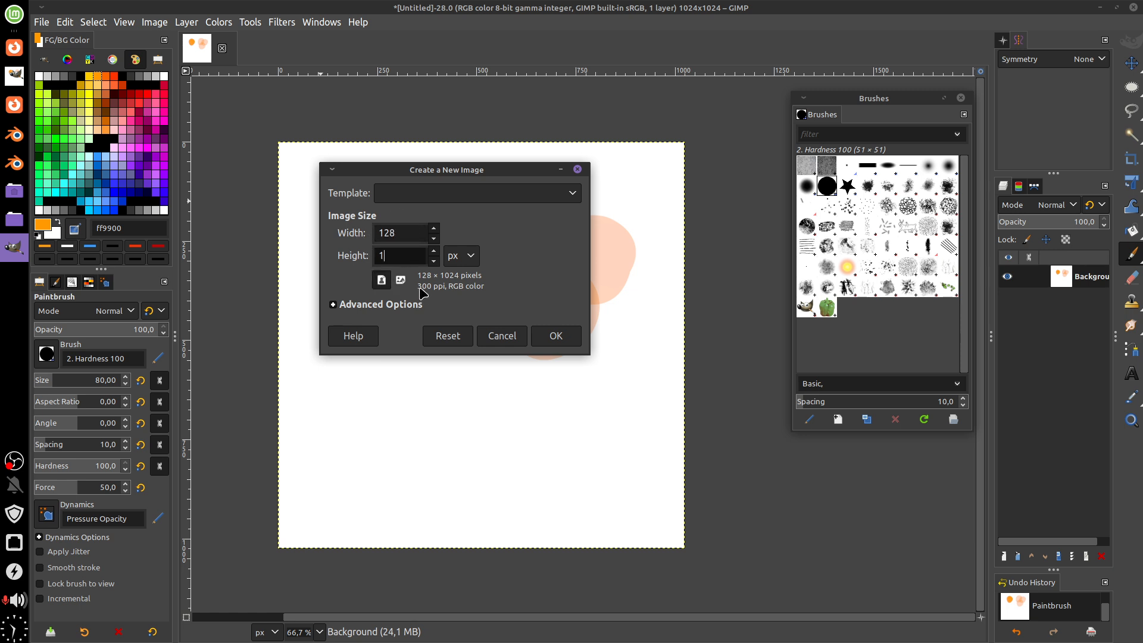
type("128")
left_click(559, 335)
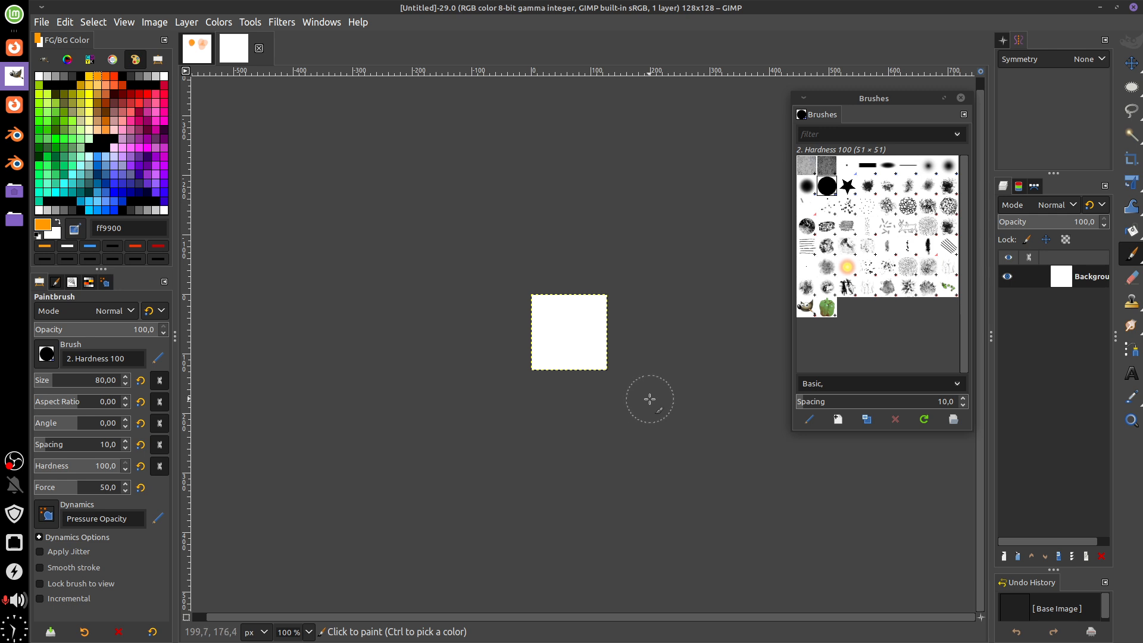
mouse_move(655, 388)
left_mouse_down()
mouse_move(658, 365)
mouse_move(650, 402)
left_mouse_up()
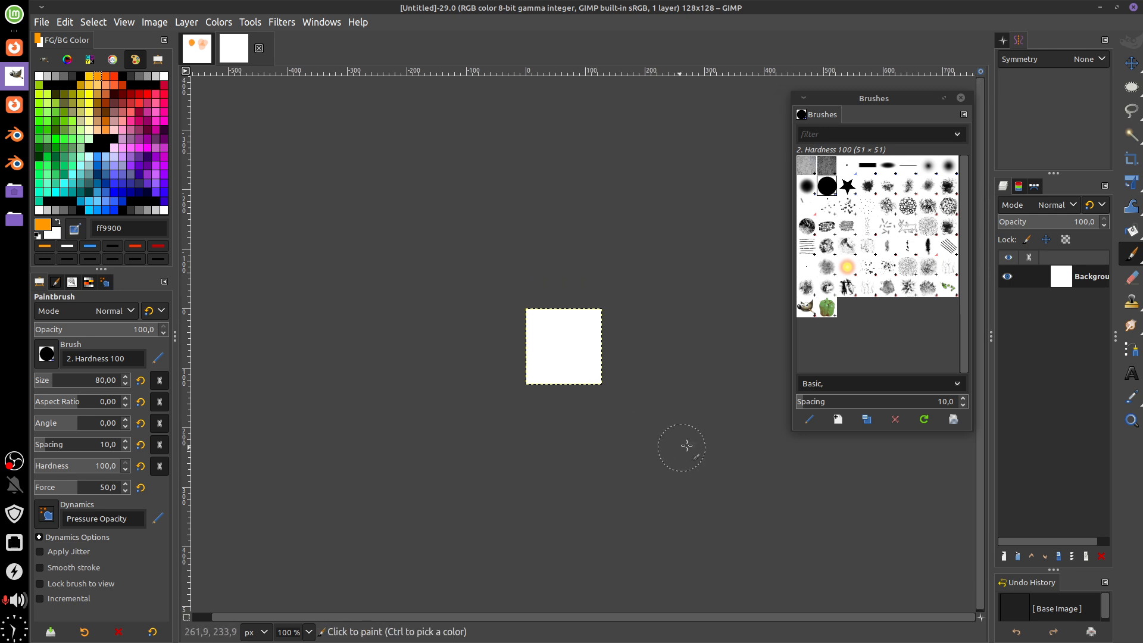
left_click_drag(776, 316, 753, 329)
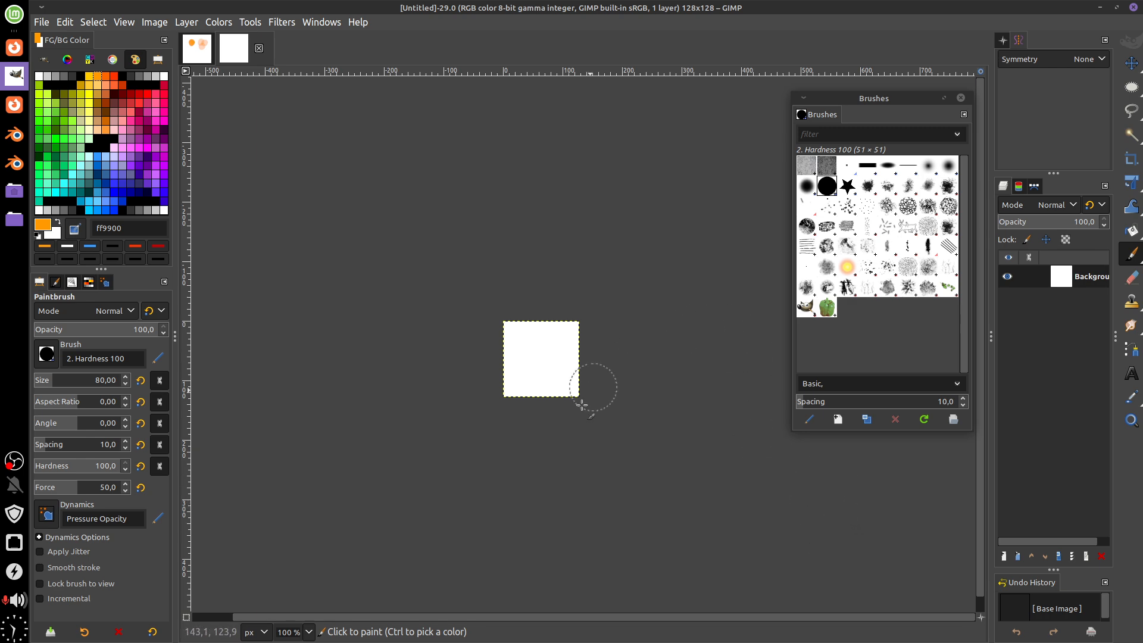
scroll(602, 409, "up", 4)
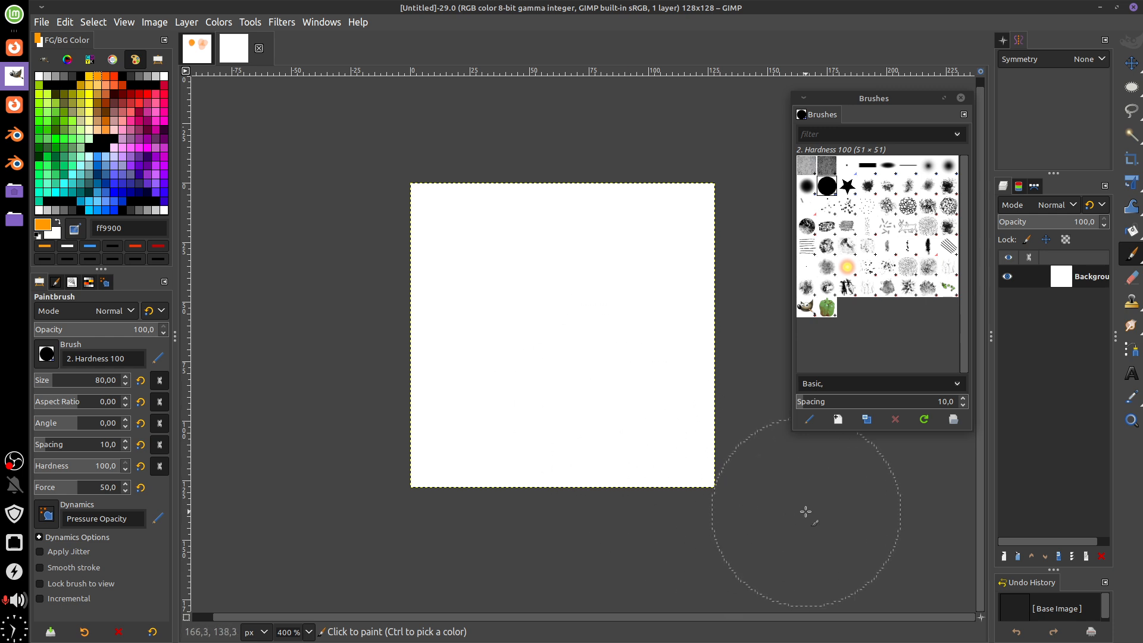
Set the foreground colour to black (000000) and reduce the Paintbrush size to 7.
left_click(80, 76)
key("bracketleft")
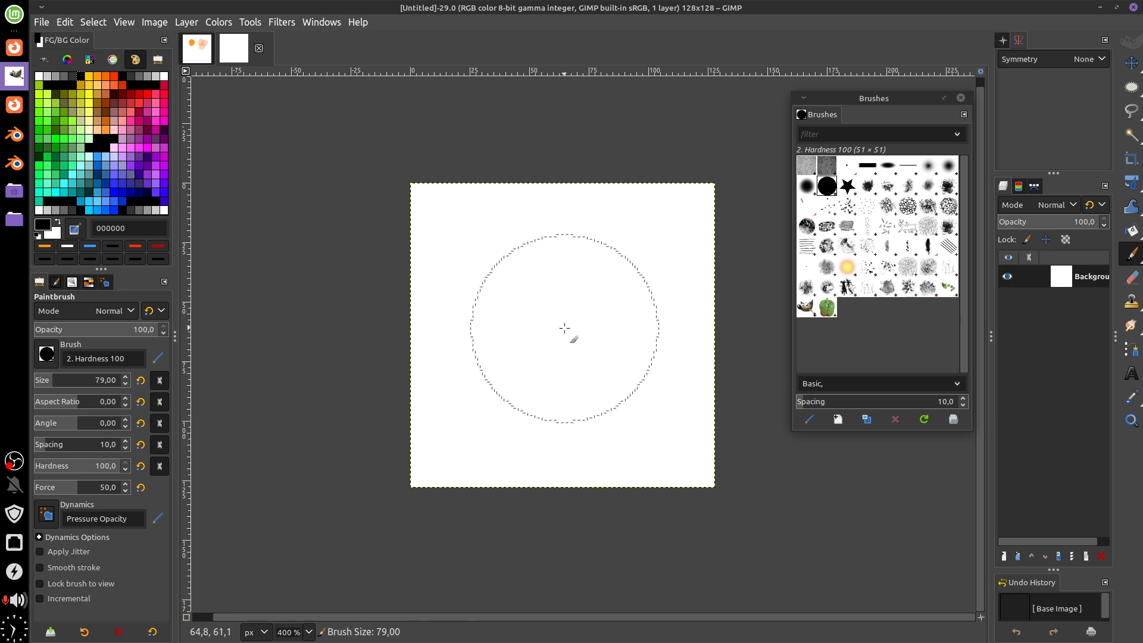
key("bracketleft")
key("bracketleft")
key("bracketleft")
key("bracketleft")
key("bracketleft")
key("bracketleft")
key("bracketleft")
key("bracketleft")
key("bracketleft")
key("bracketleft")
key("bracketleft")
key("bracketleft")
key("bracketleft")
key("bracketleft")
key("bracketleft")
key("bracketleft")
key("bracketleft")
key("bracketleft")
key("bracketleft")
key("bracketleft")
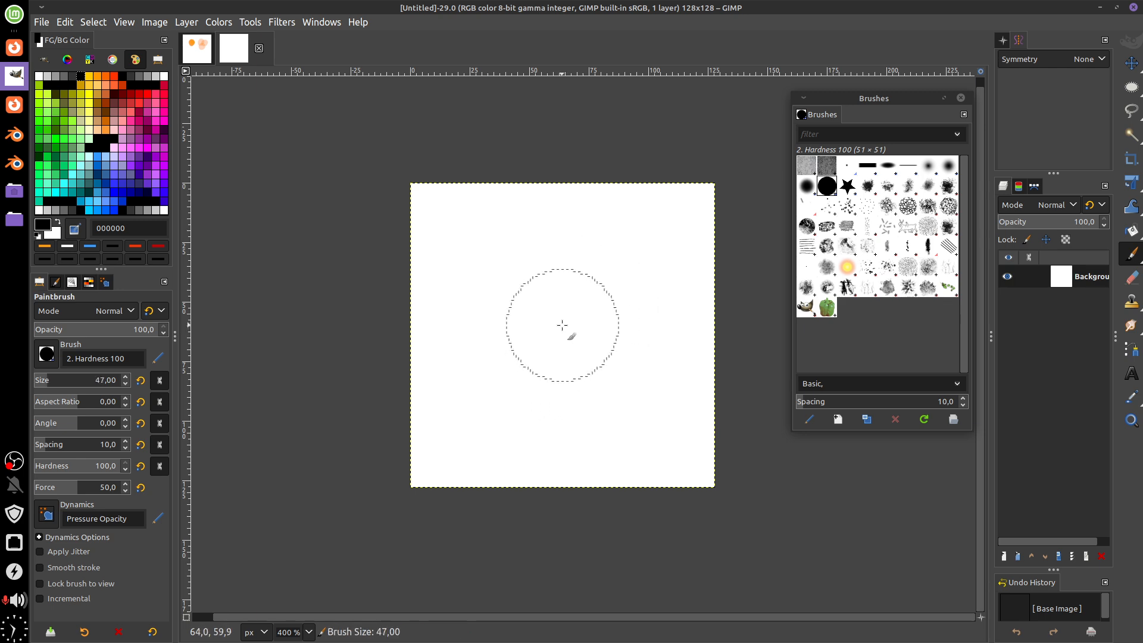
key("bracketleft")
key("bracketleft")
key("bracketleft")
key("bracketleft")
key("bracketleft")
key("bracketleft")
key("bracketleft")
key("bracketleft")
key("bracketleft")
key("bracketleft")
key("bracketleft")
key("bracketleft")
key("bracketleft")
key("bracketleft")
key("bracketleft")
key("bracketleft")
key("bracketleft")
key("bracketleft")
key("bracketleft")
key("bracketleft")
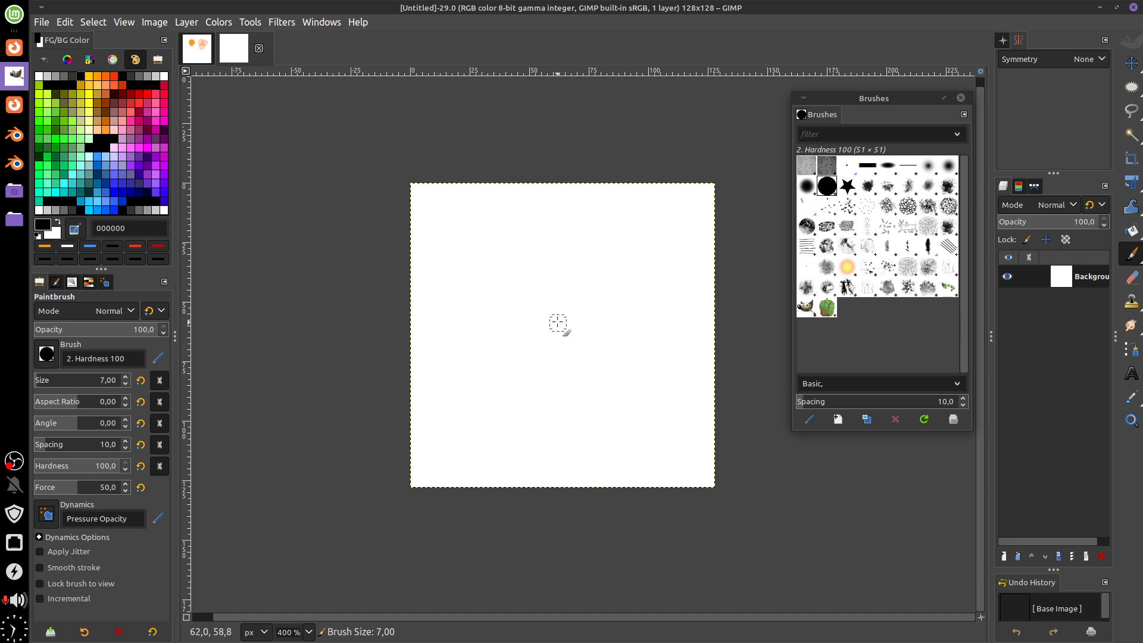
Paint two large black blobs and five smaller dots scattered across the white canvas, adding dark centres to the large blobs.
left_click_drag(474, 231, 482, 257)
mouse_move(655, 225)
left_mouse_down()
mouse_move(636, 278)
mouse_move(646, 255)
left_mouse_up()
left_click_drag(551, 279, 552, 283)
left_click_drag(493, 407, 495, 408)
mouse_move(616, 384)
left_mouse_down()
mouse_move(603, 409)
mouse_move(622, 429)
left_mouse_up()
left_click_drag(531, 354, 530, 353)
left_click_drag(445, 453, 446, 452)
left_click_drag(648, 254, 641, 259)
left_click_drag(610, 411, 619, 417)
Darken the four lower small dots and the centre of the lower large blob with additional black dabs.
left_click(552, 284)
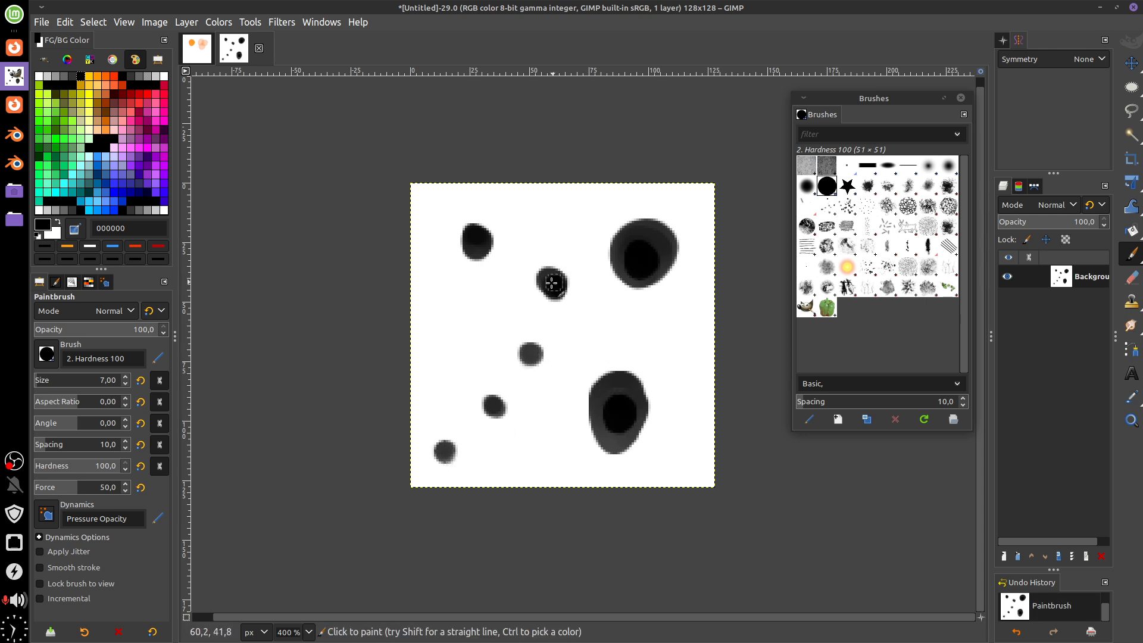
left_click(532, 354)
left_click(494, 406)
left_click(446, 451)
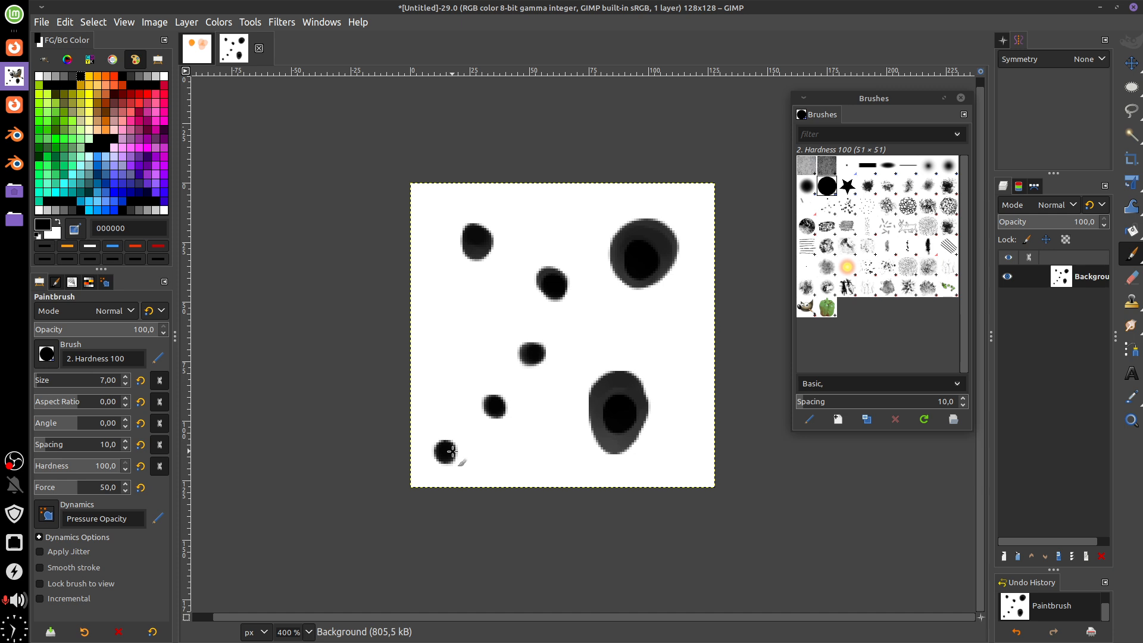
left_click_drag(639, 347, 587, 327)
left_click_drag(566, 380, 572, 386)
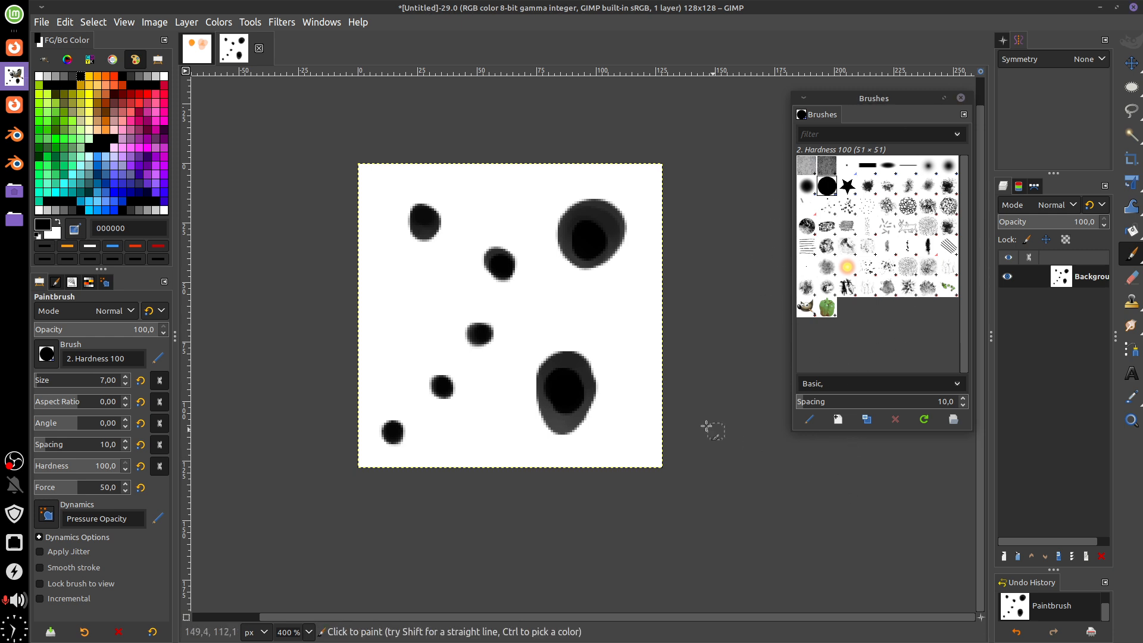
left_click_drag(569, 388, 560, 398)
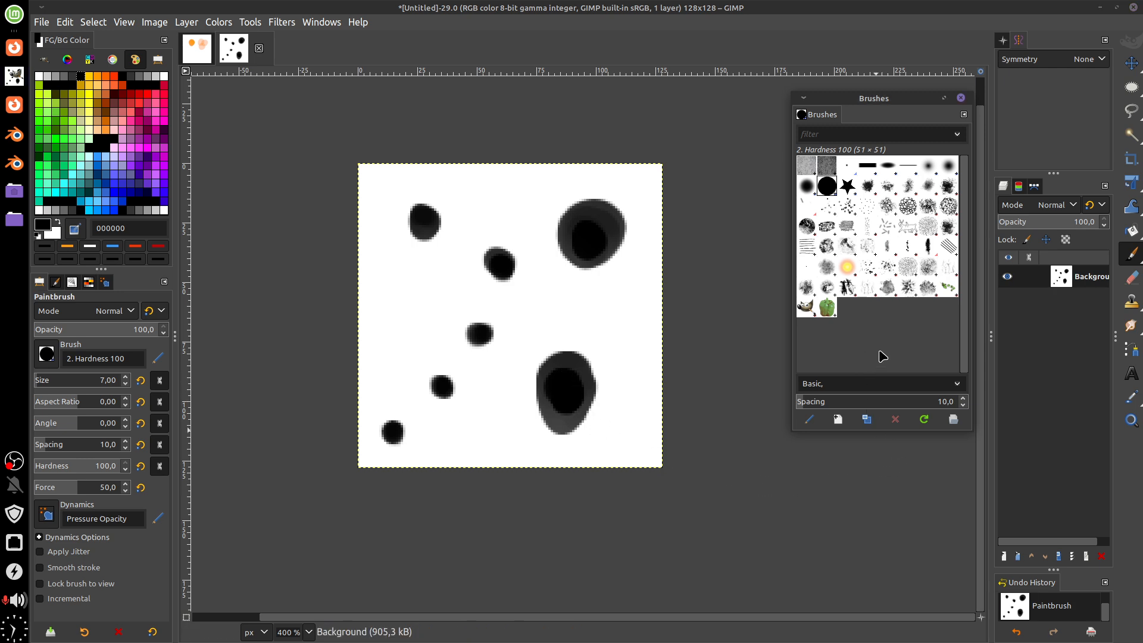
Set the Brushes dialog's preview size to Extra Large and make its floating window taller to browse the thumbnails.
left_click(965, 114)
mouse_move(935, 203)
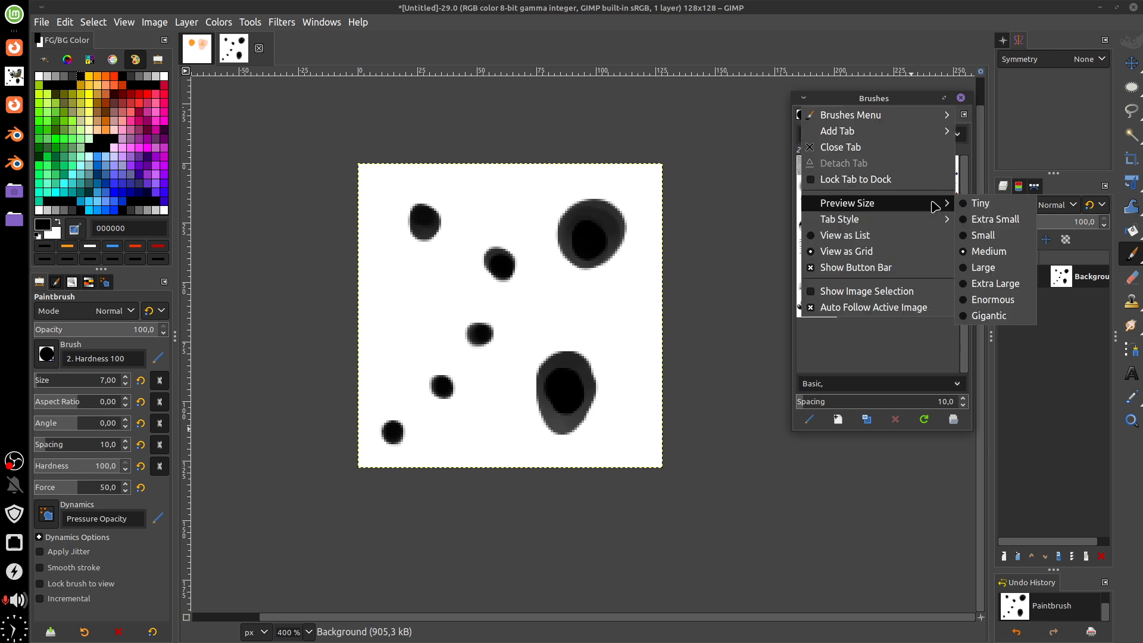
left_click(1005, 284)
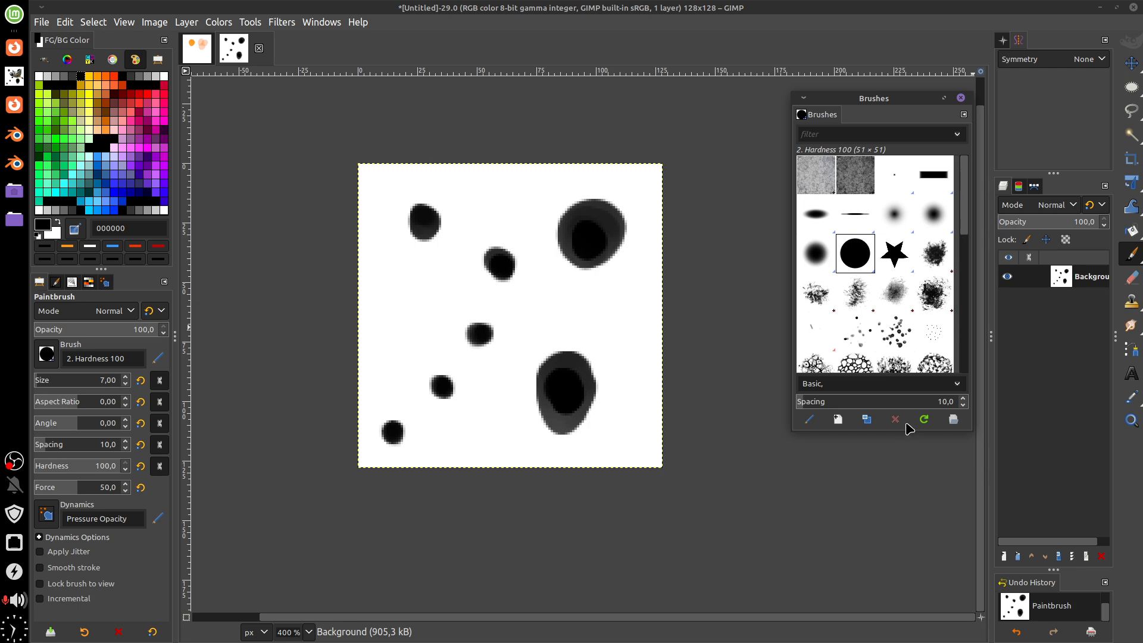
left_click_drag(901, 430, 894, 578)
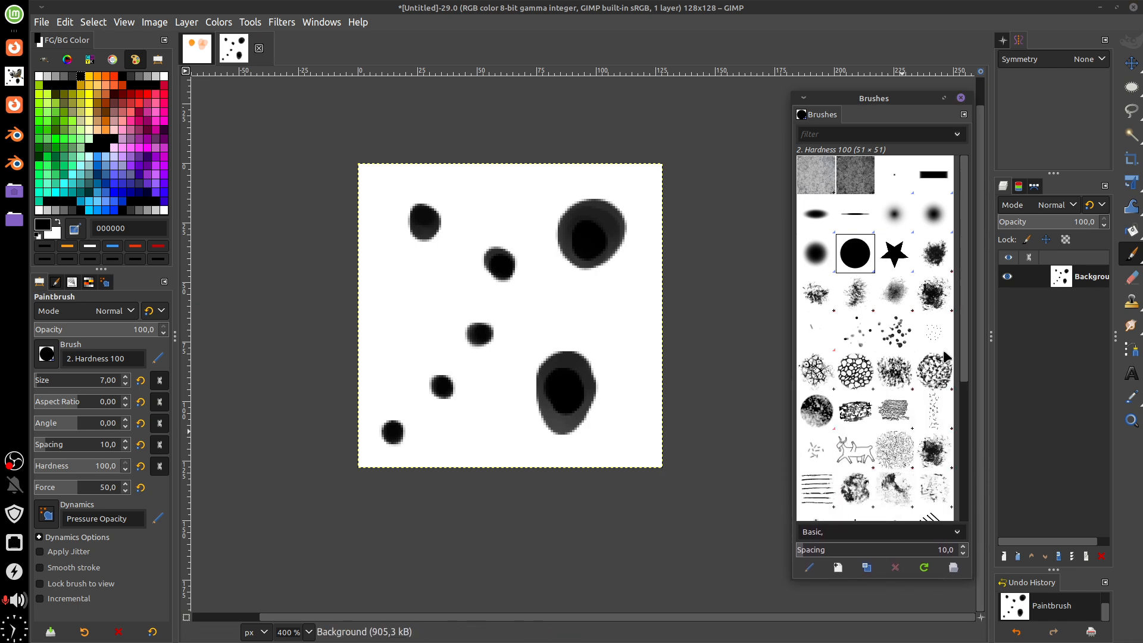
scroll(940, 291, "down", 3)
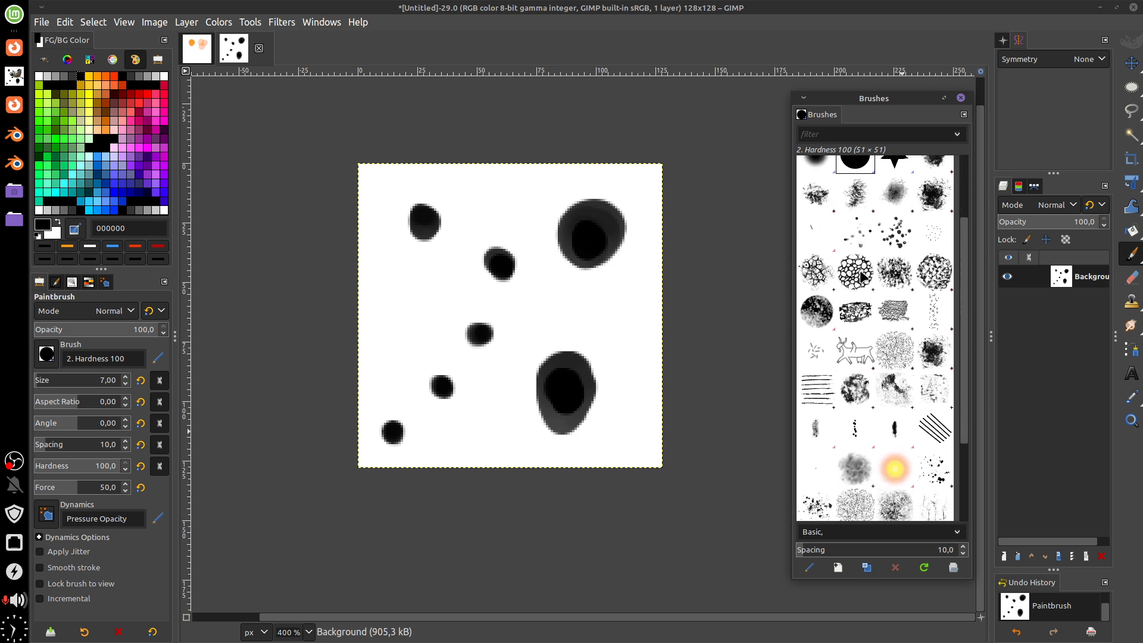
scroll(958, 310, "up", 3)
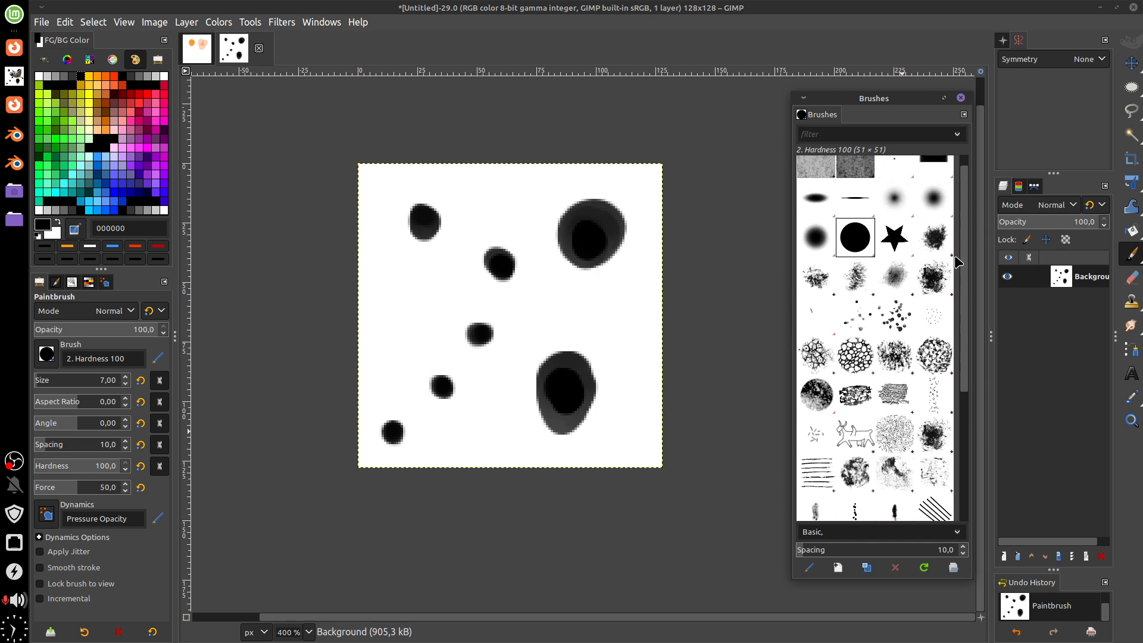
scroll(960, 257, "up", 1)
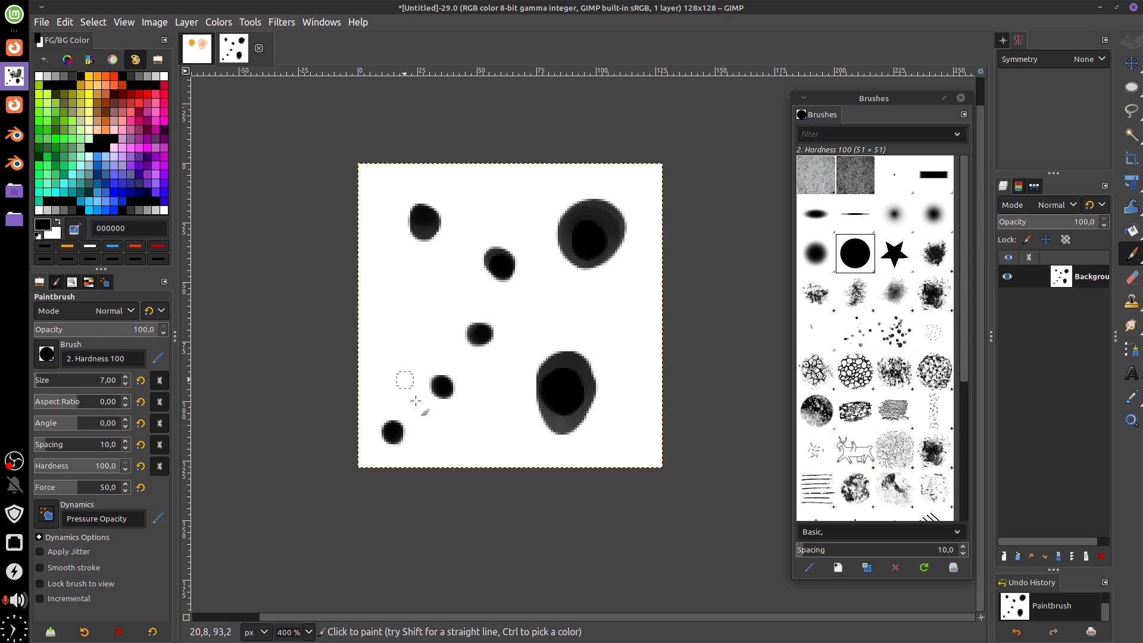
Convert the dotted image's colour mode to Grayscale.
left_click_drag(479, 323, 470, 260)
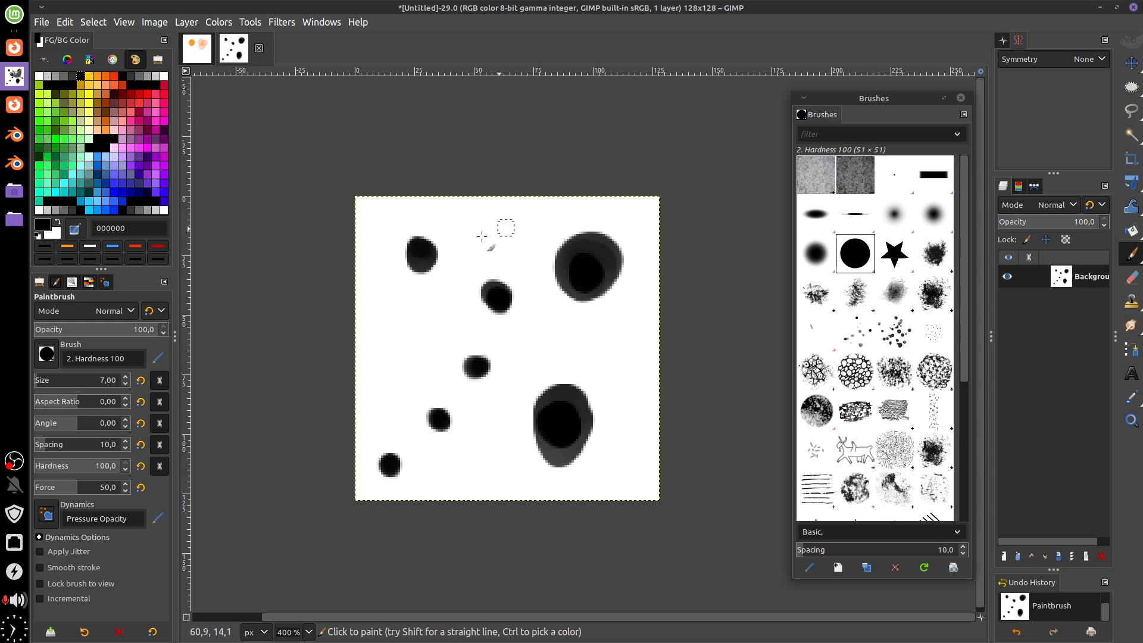
left_click(156, 27)
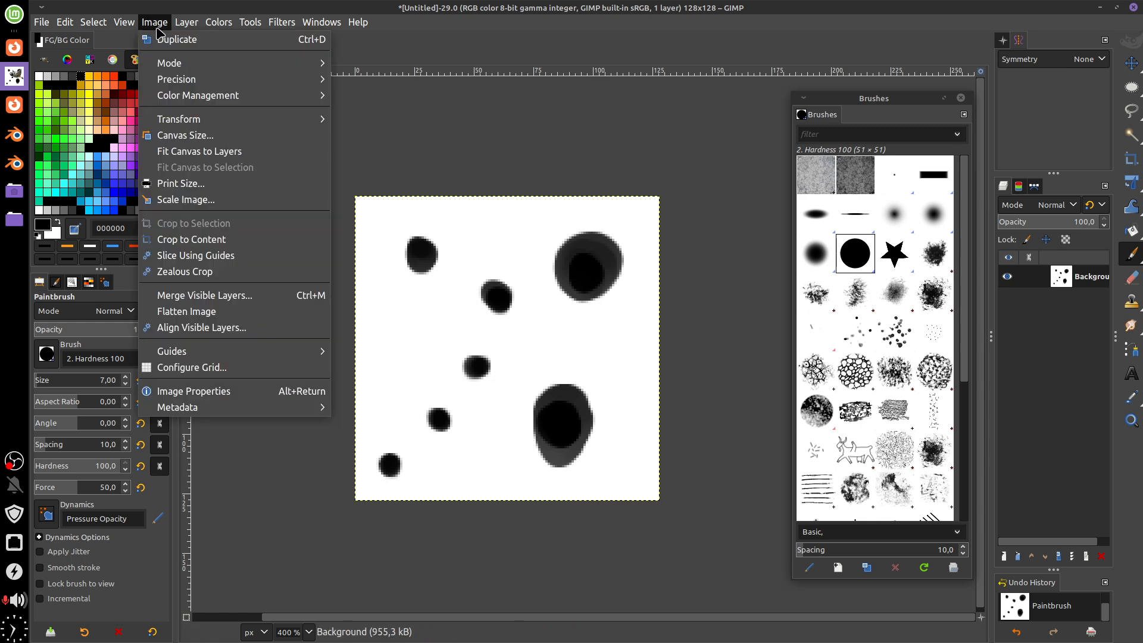
mouse_move(222, 65)
left_click(412, 82)
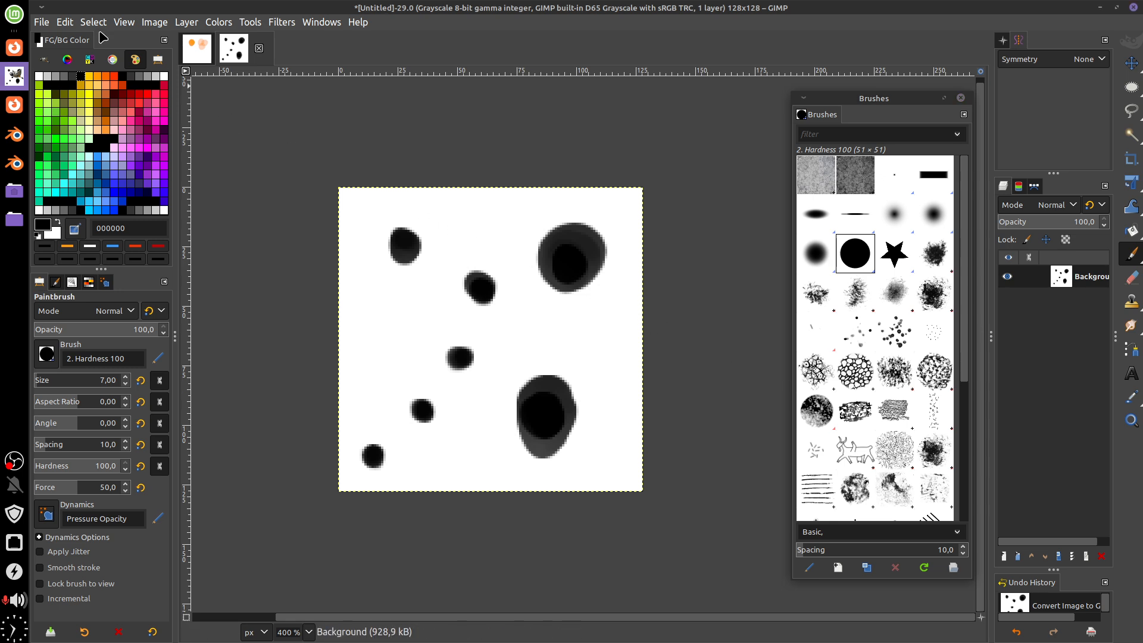
Open the Brush Folders settings in the program's Preferences.
left_click(66, 23)
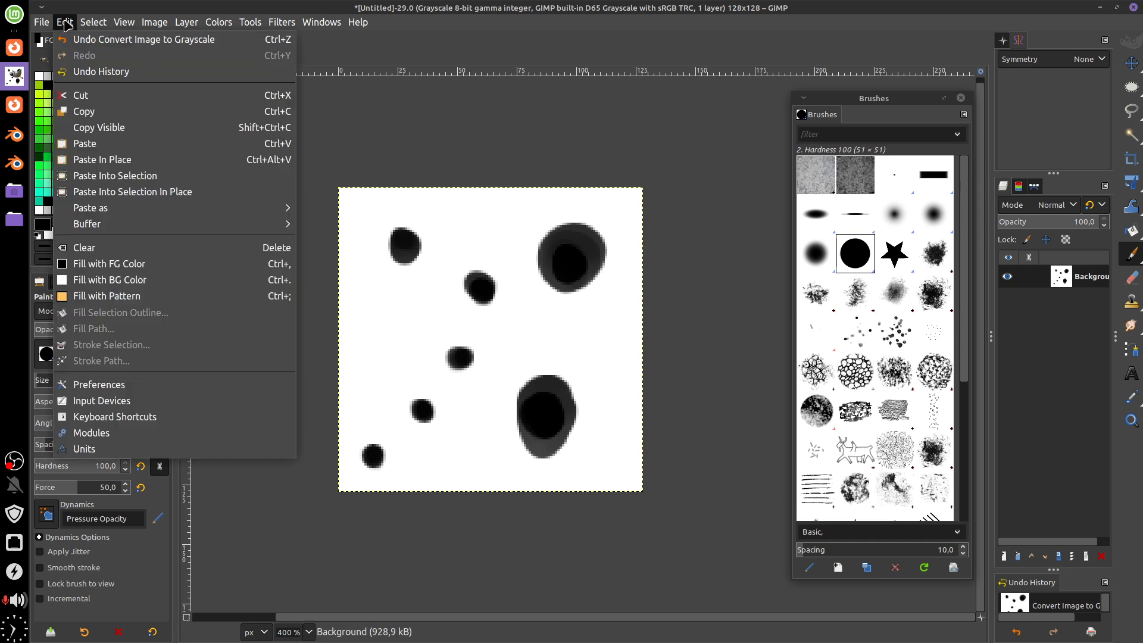
left_click(178, 391)
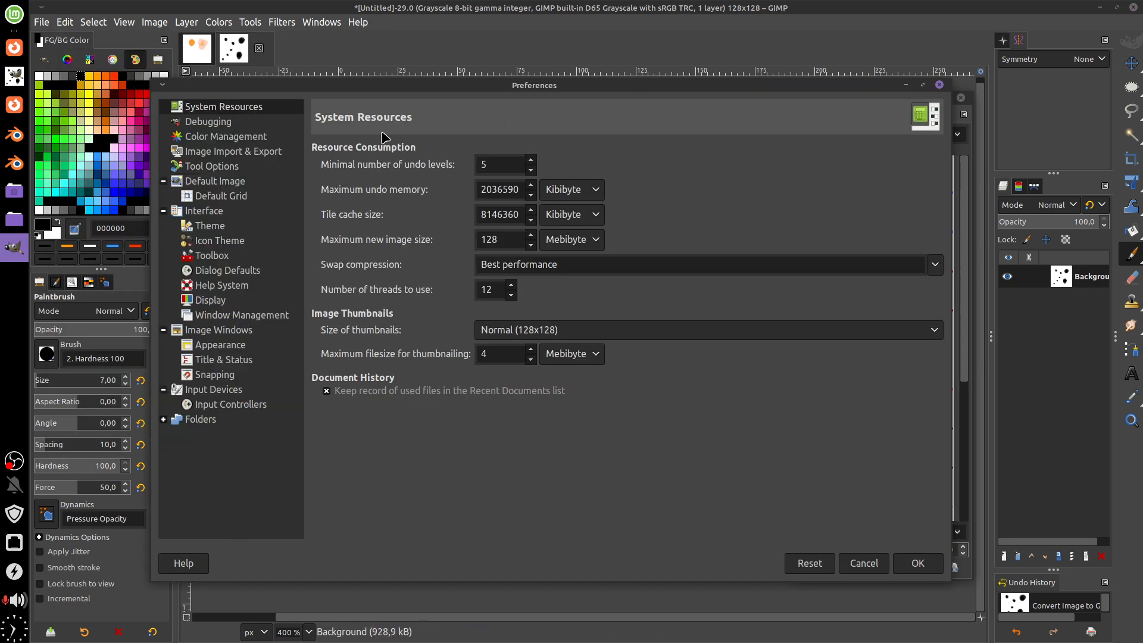
left_click(164, 419)
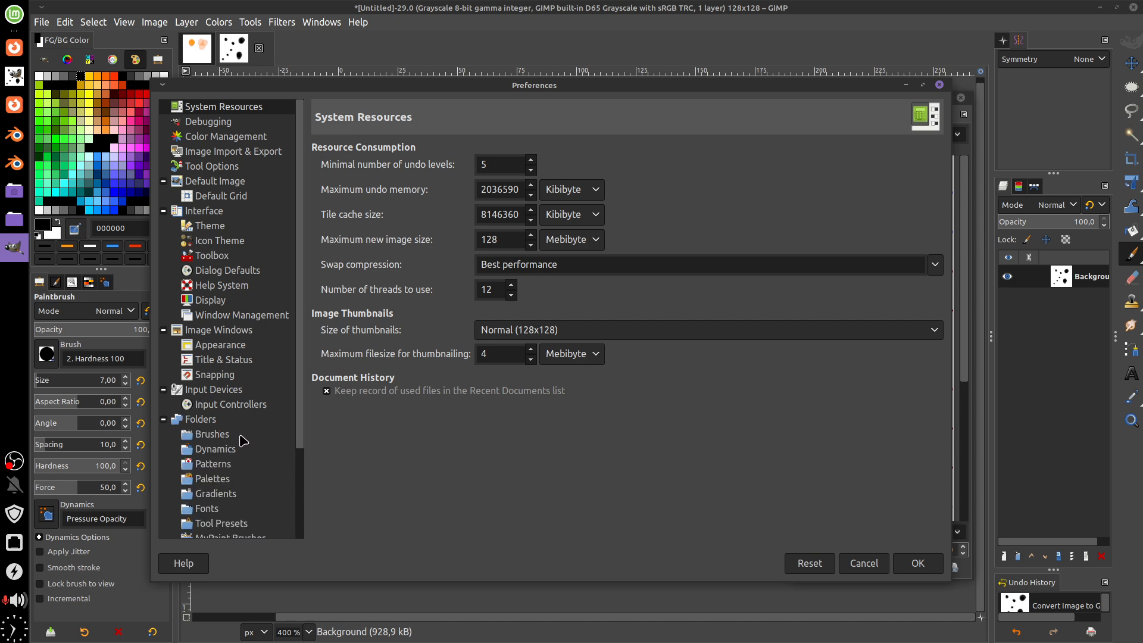
left_click(228, 439)
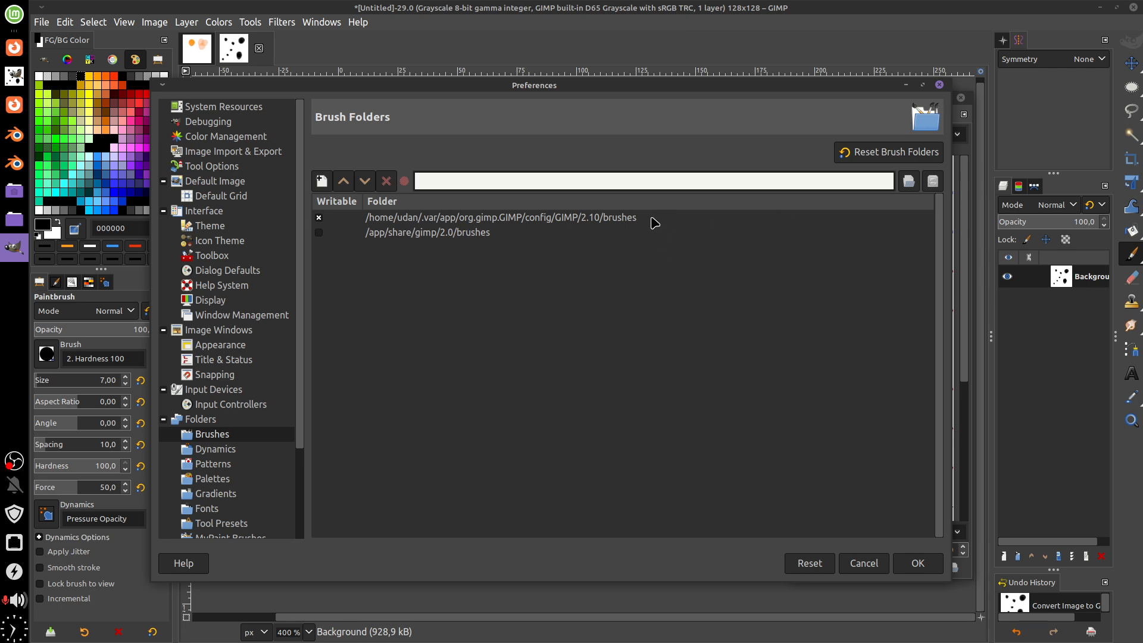
Show the writable GIMP/2.10/brushes folder in the file manager, enter it, and narrow the file manager window.
left_click(624, 220)
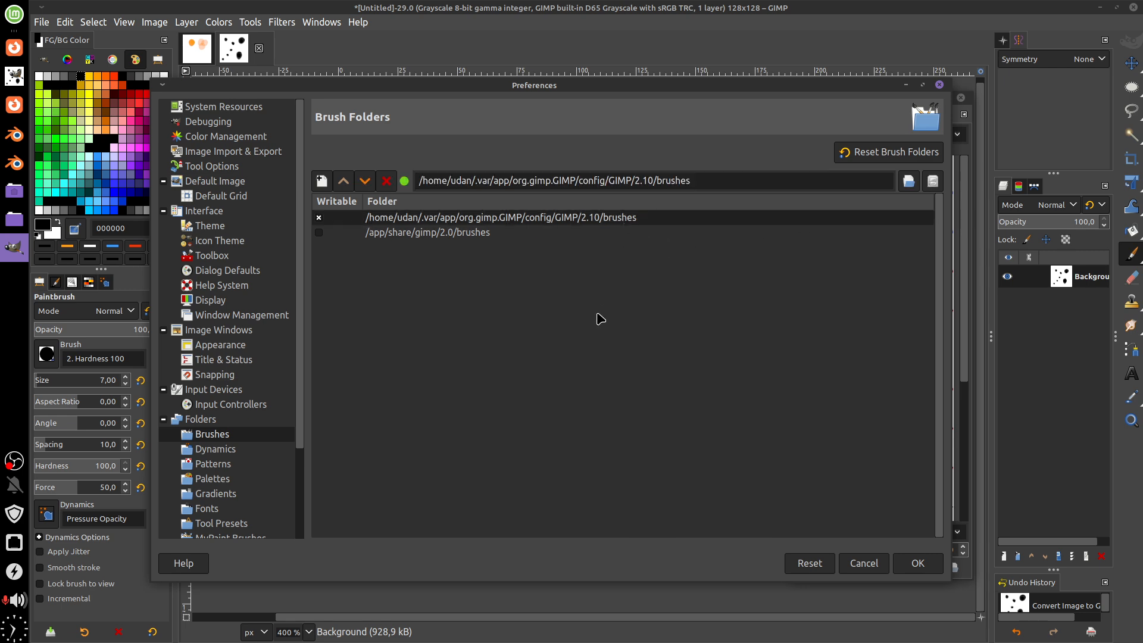
left_click(933, 181)
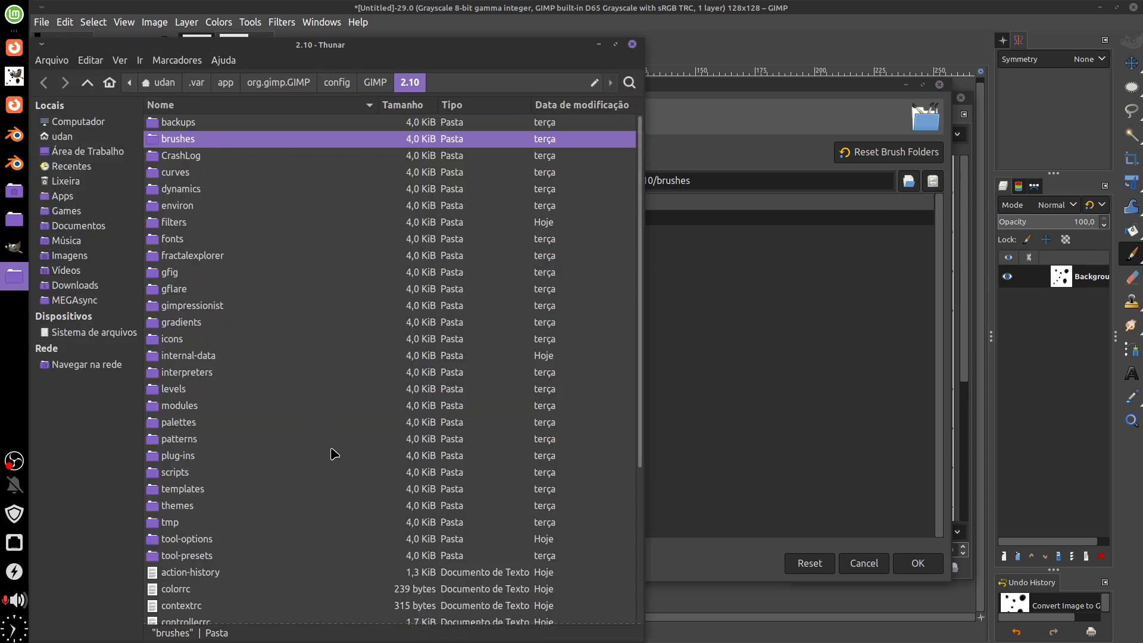
double_click(219, 144)
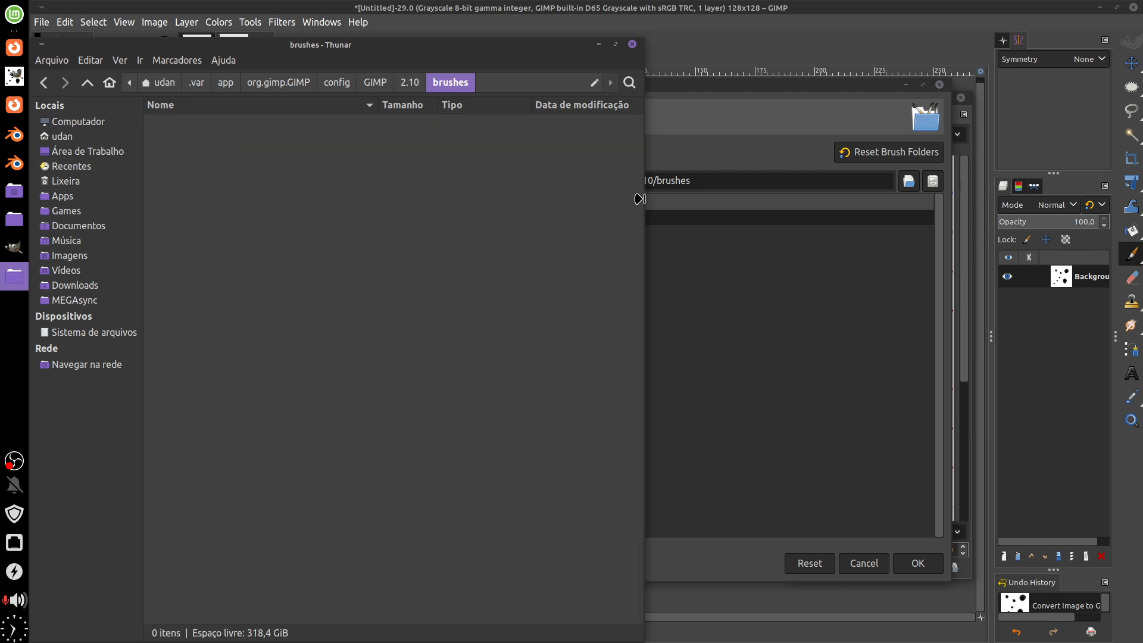
mouse_move(642, 199)
left_mouse_down()
mouse_move(507, 217)
mouse_move(561, 216)
left_mouse_up()
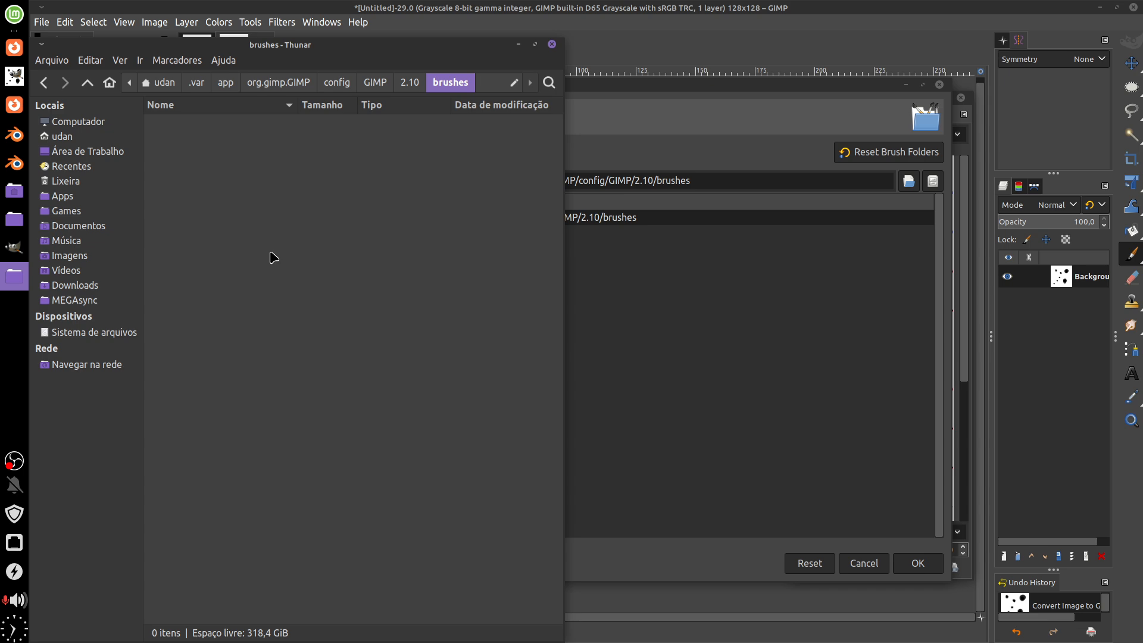
Return to GIMP and close the Preferences dialog.
left_click(679, 13)
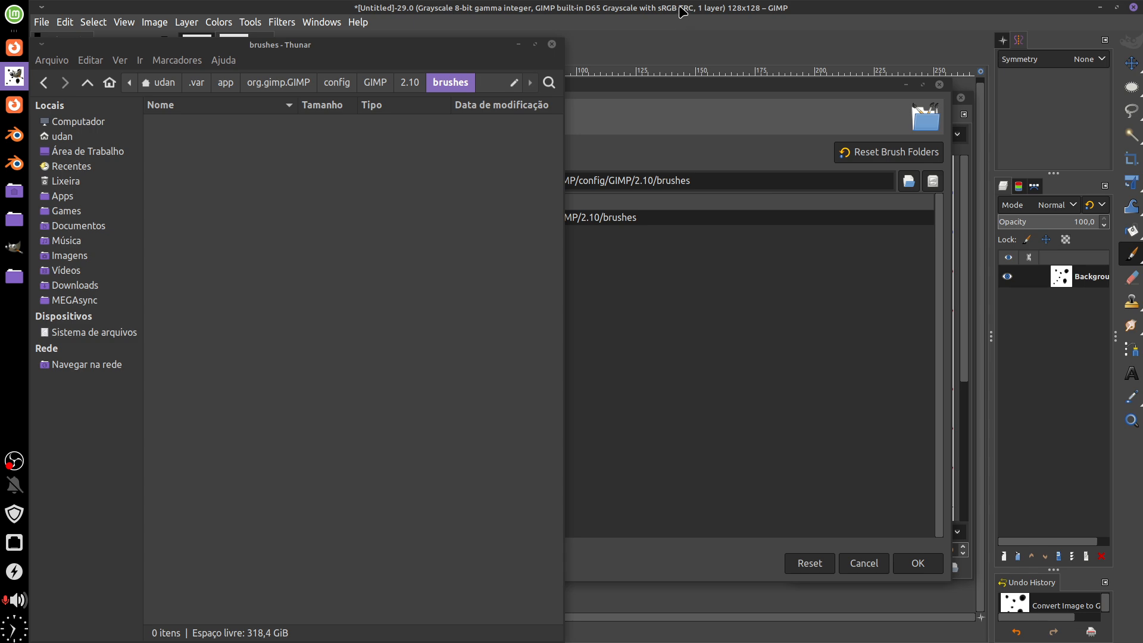
left_click(679, 8)
left_click(939, 85)
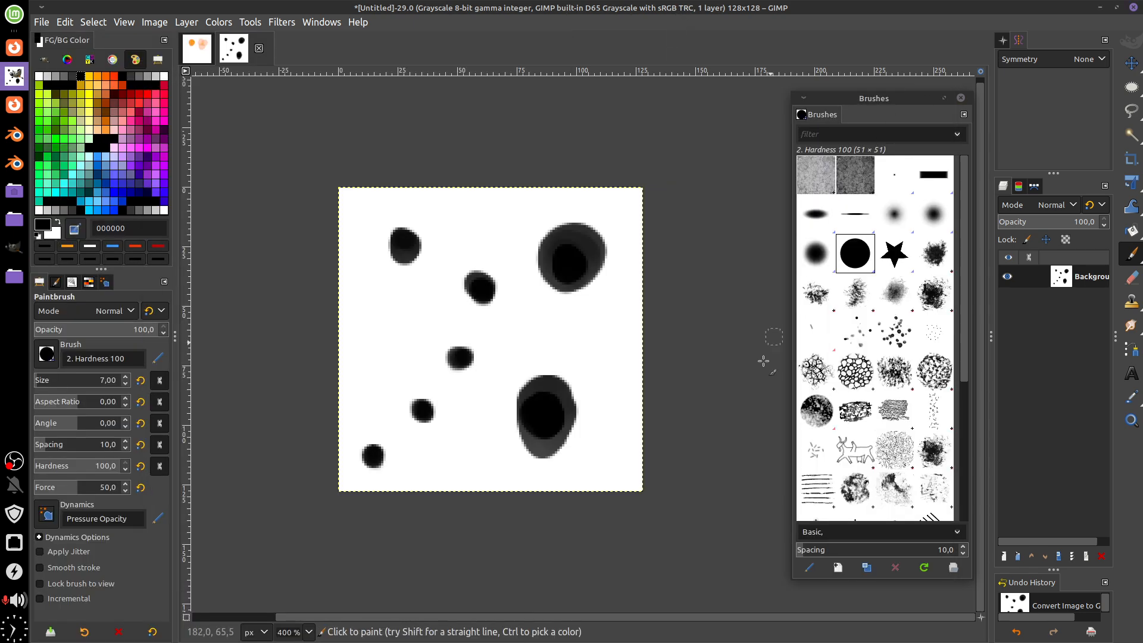
Start exporting the dotted image and copy the full path of the brushes folder from the file manager.
left_click(43, 23)
left_click(130, 238)
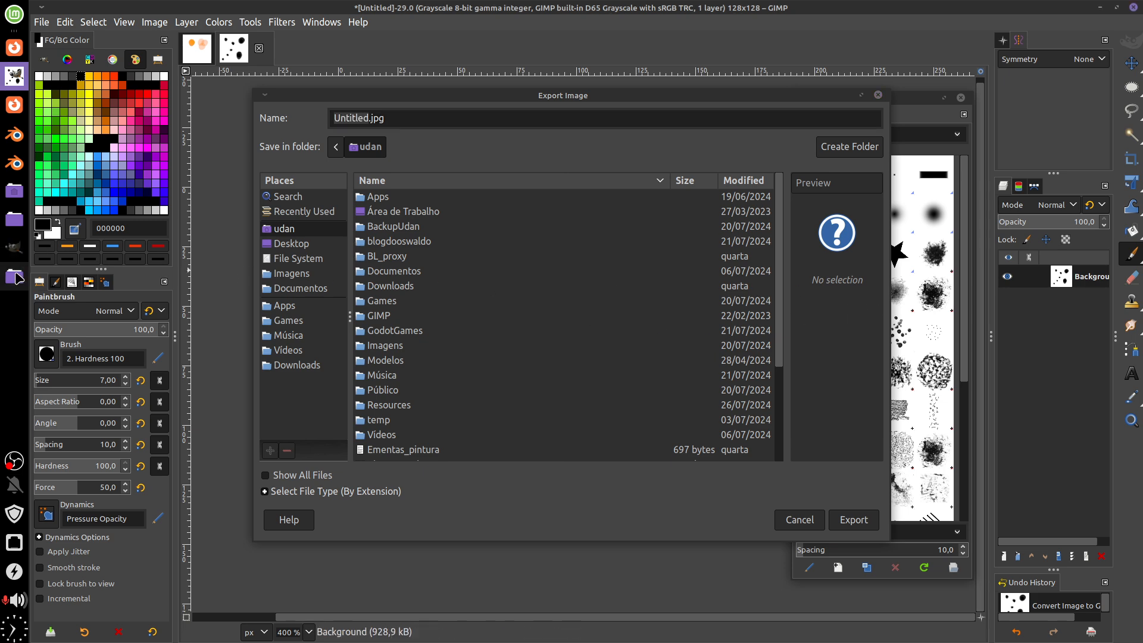
left_click(14, 276)
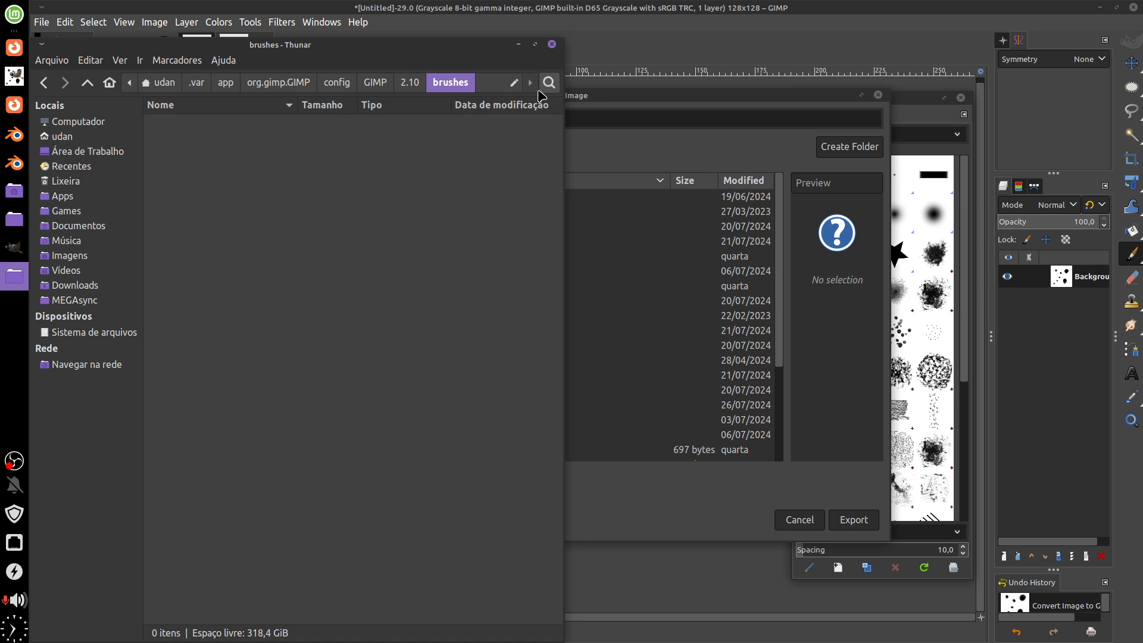
left_click(514, 83)
key("ctrl+c")
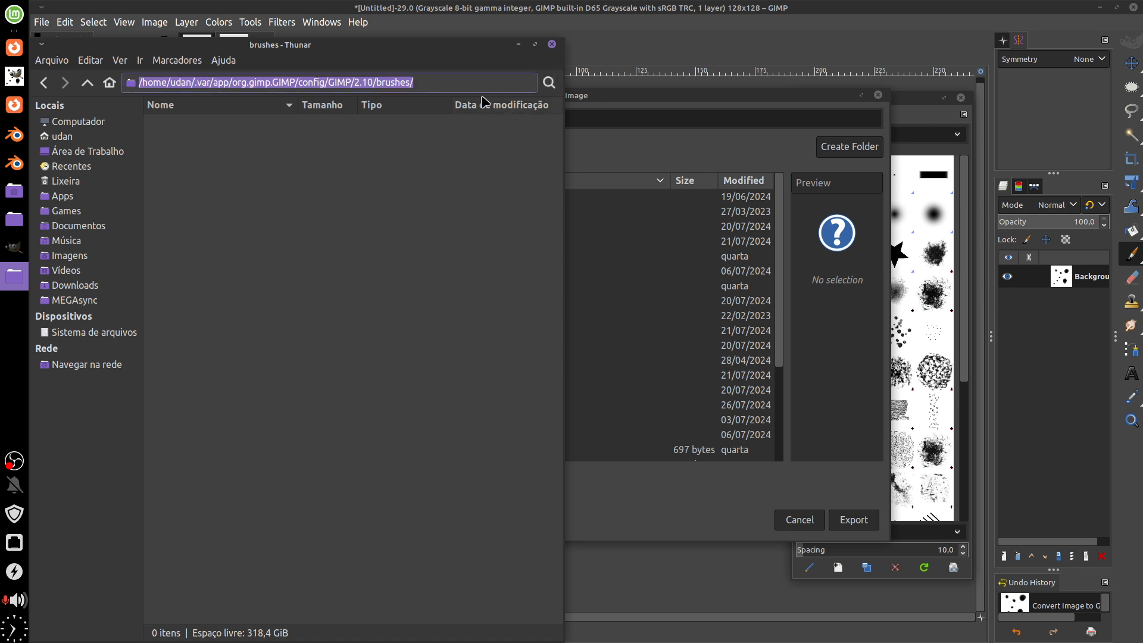
left_click(519, 44)
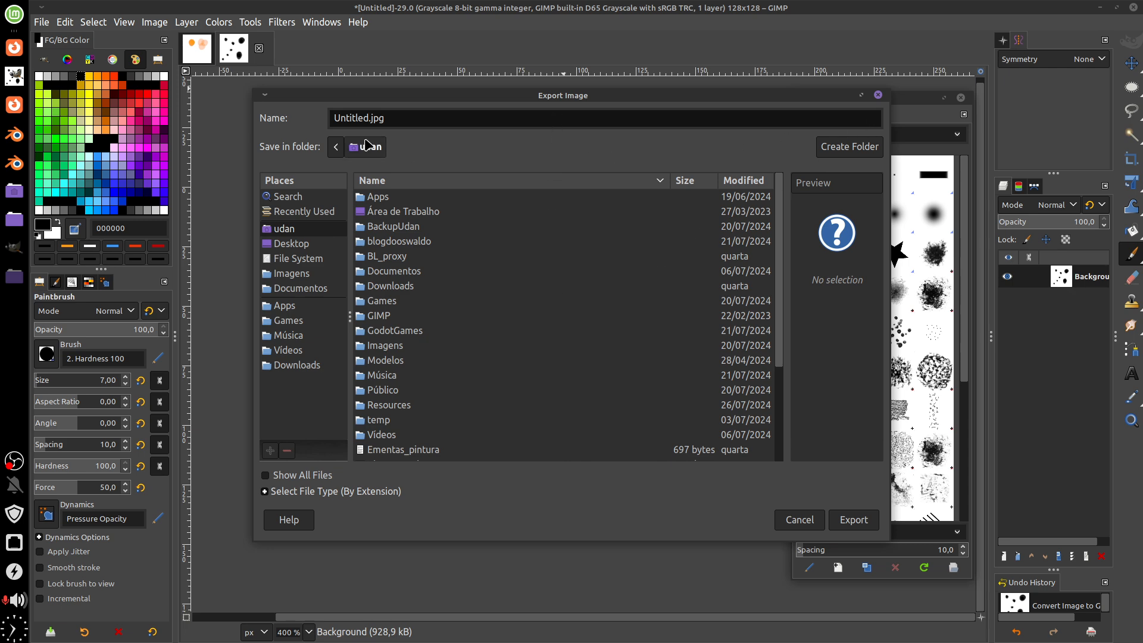
Make the GIMP/2.10/brushes folder the export destination by replacing the file name with the copied path.
left_click(336, 146)
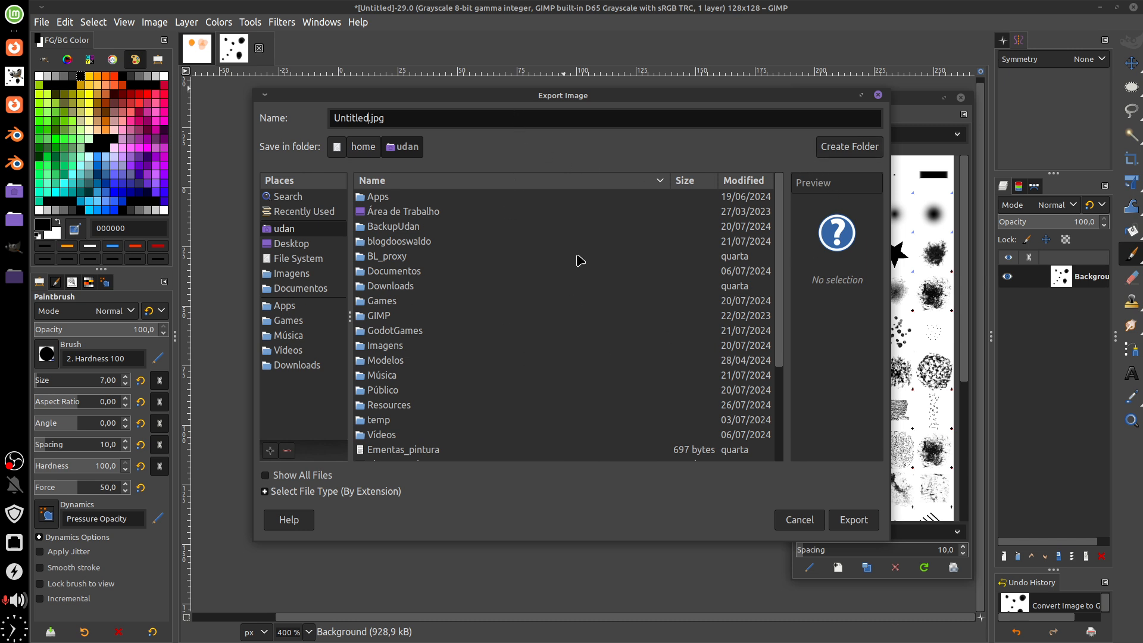
key("ctrl+a")
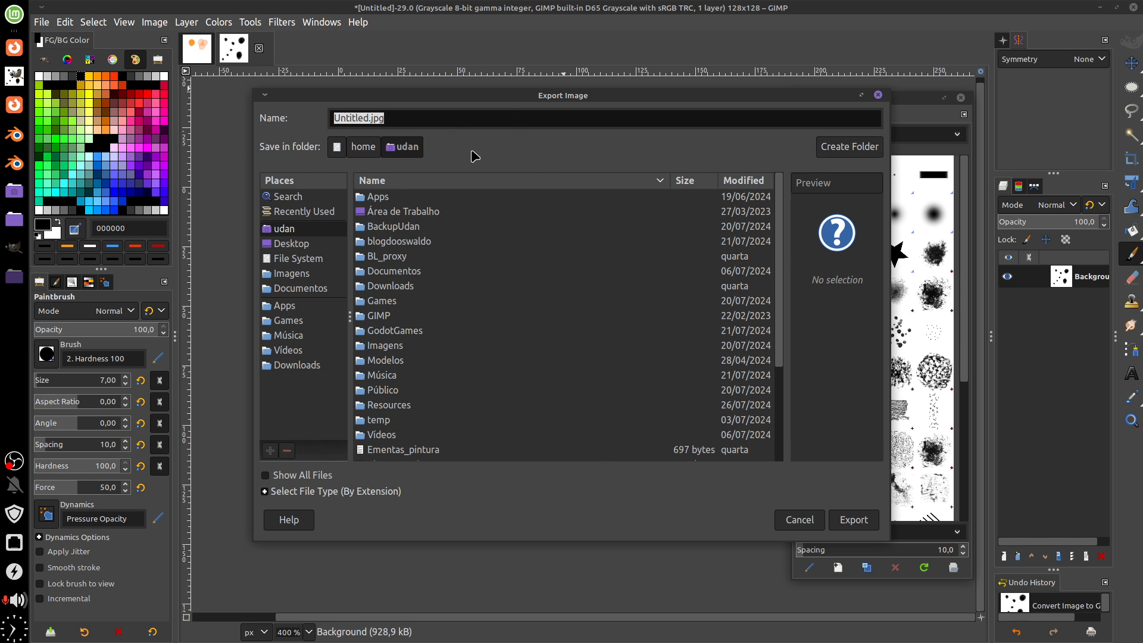
key("ctrl+v")
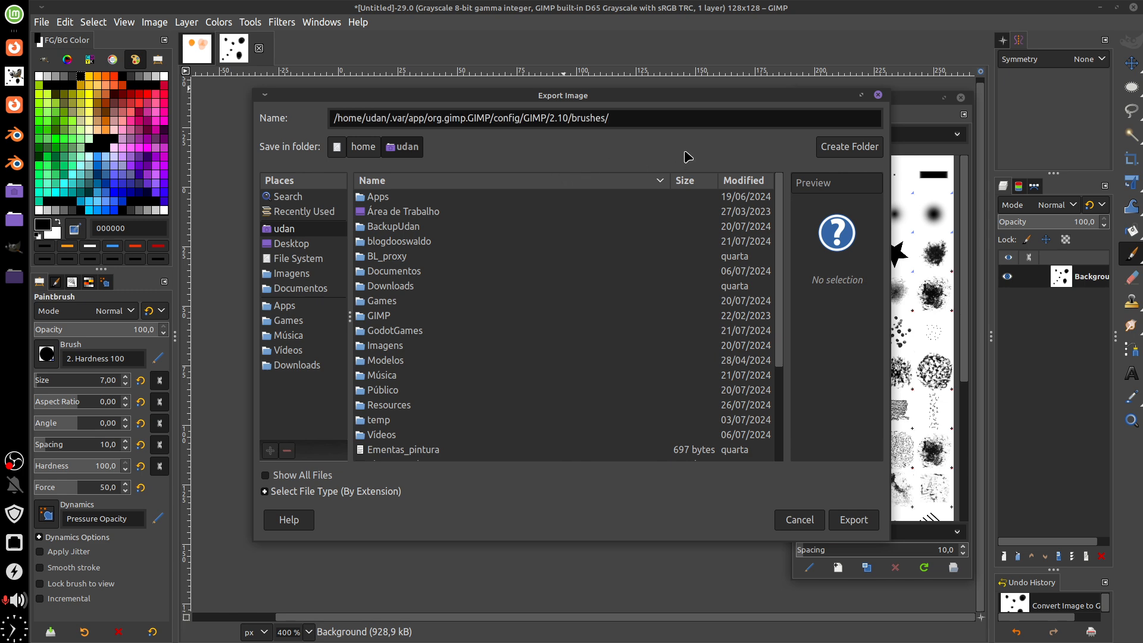
key("Return")
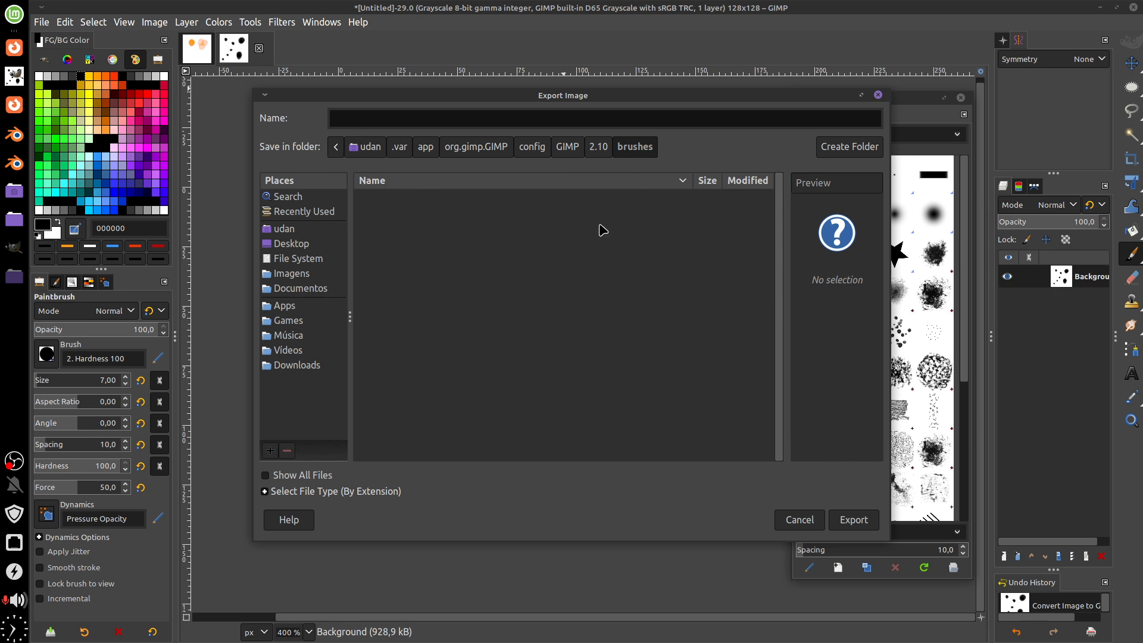
left_click_drag(620, 96, 619, 110)
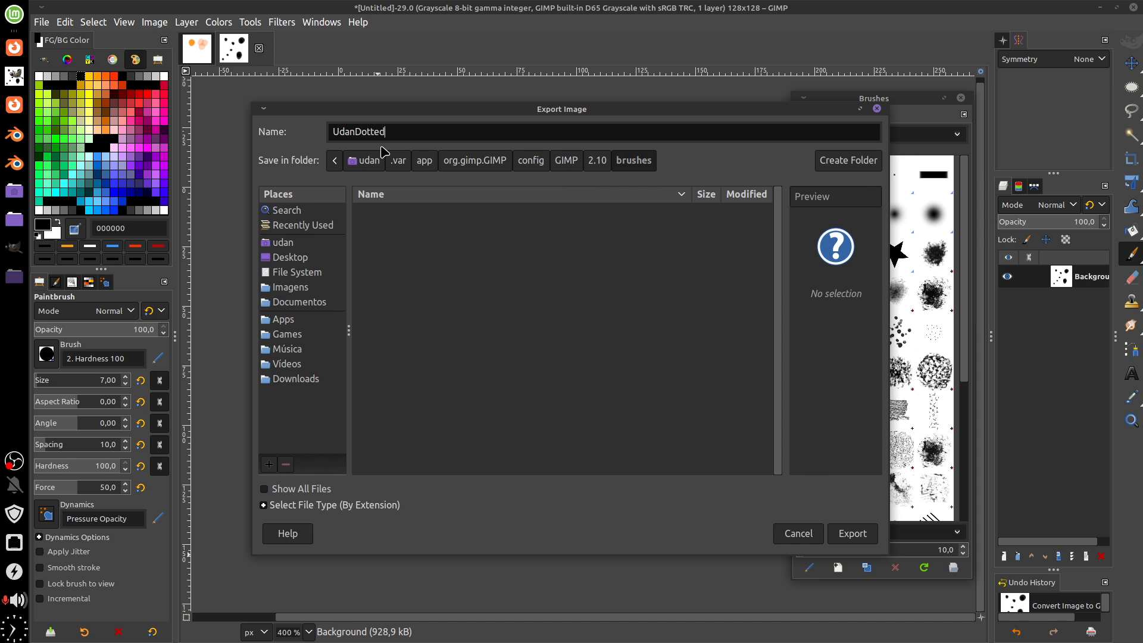
Export the dotted image in the GIMP brush format as UdanDotted.gbr with spacing 10, and close the Preferences dialog.
left_click(372, 510)
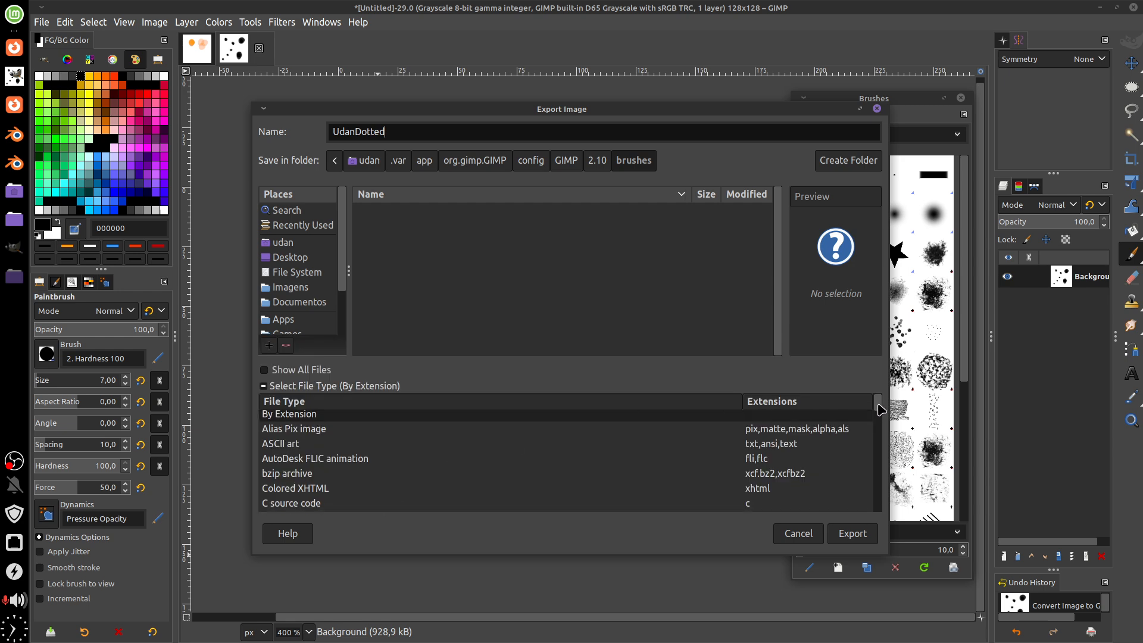
left_click_drag(878, 414, 878, 434)
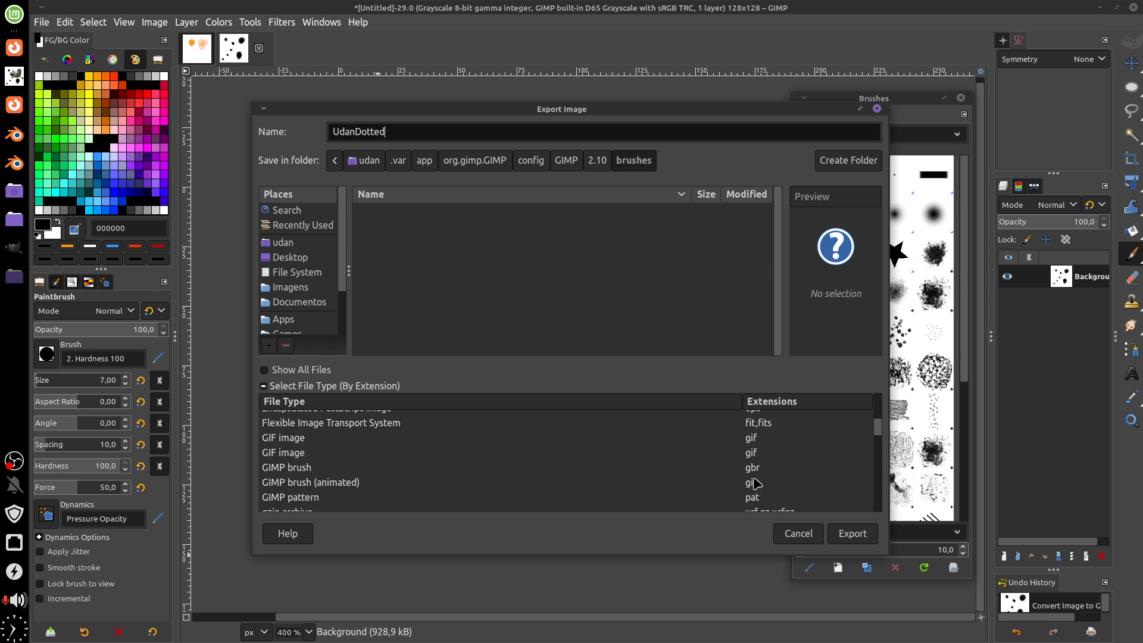
left_click(295, 469)
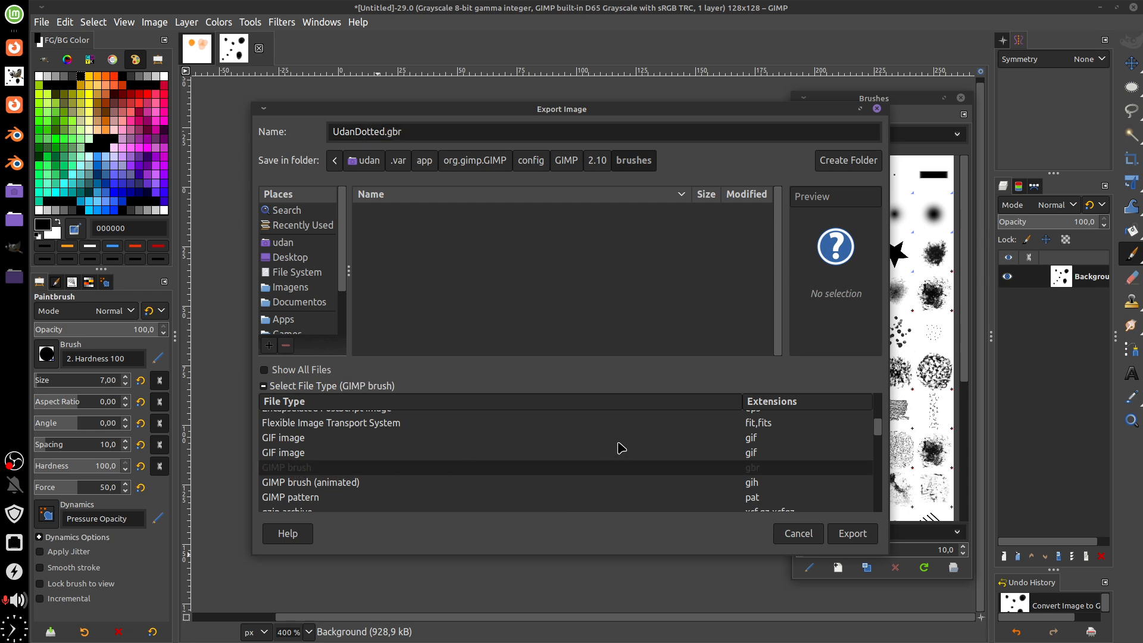
left_click(862, 538)
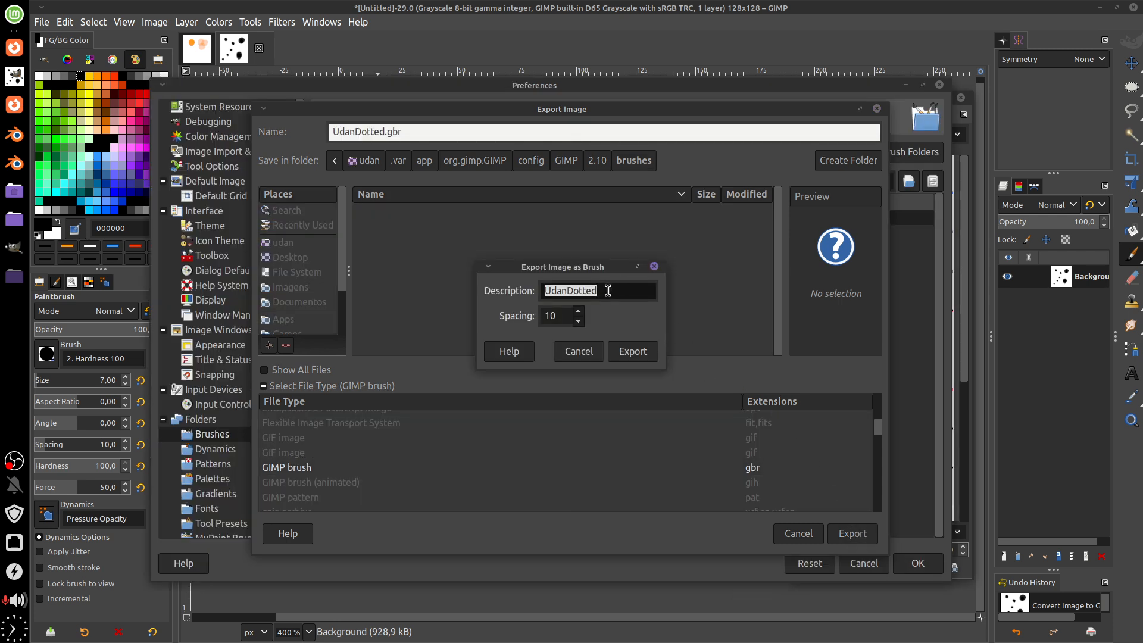
left_click(607, 290)
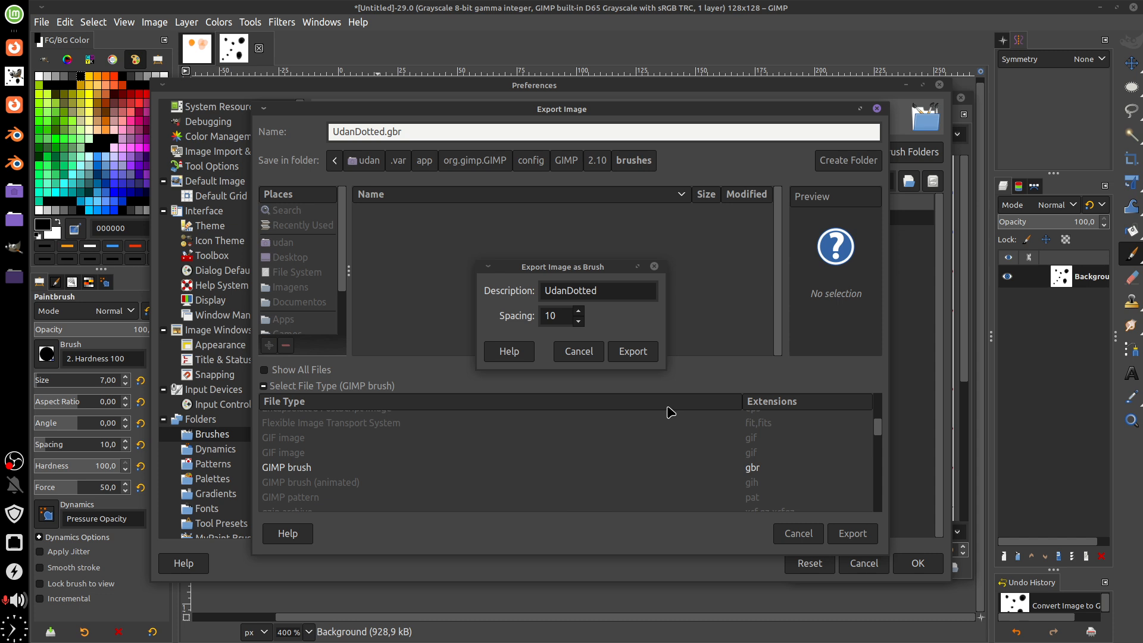
left_click(641, 355)
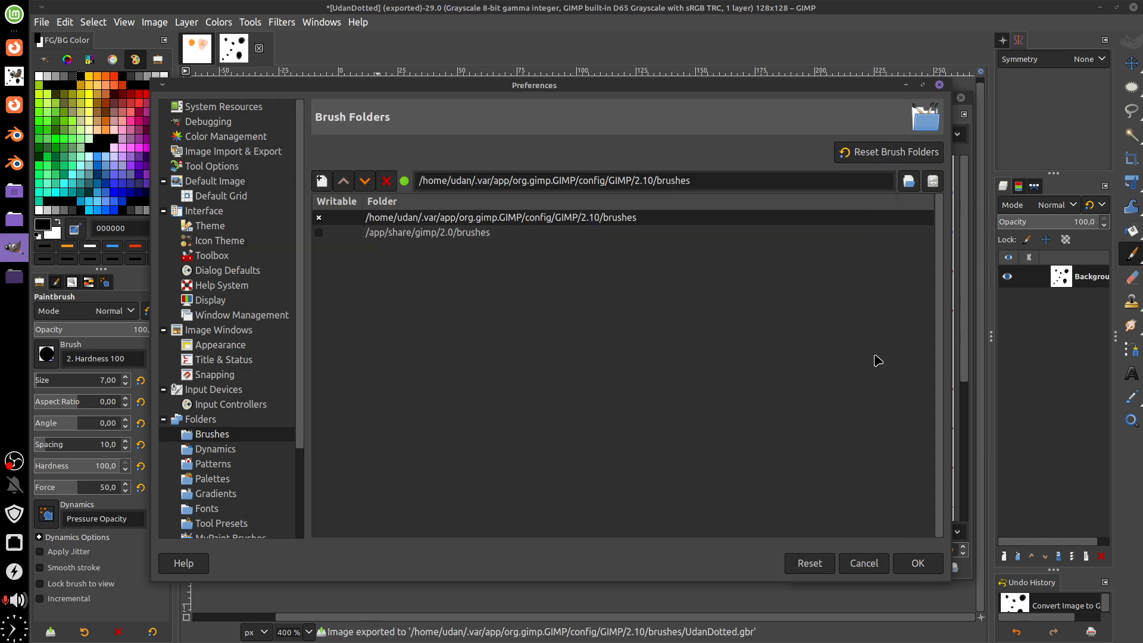
left_click(939, 86)
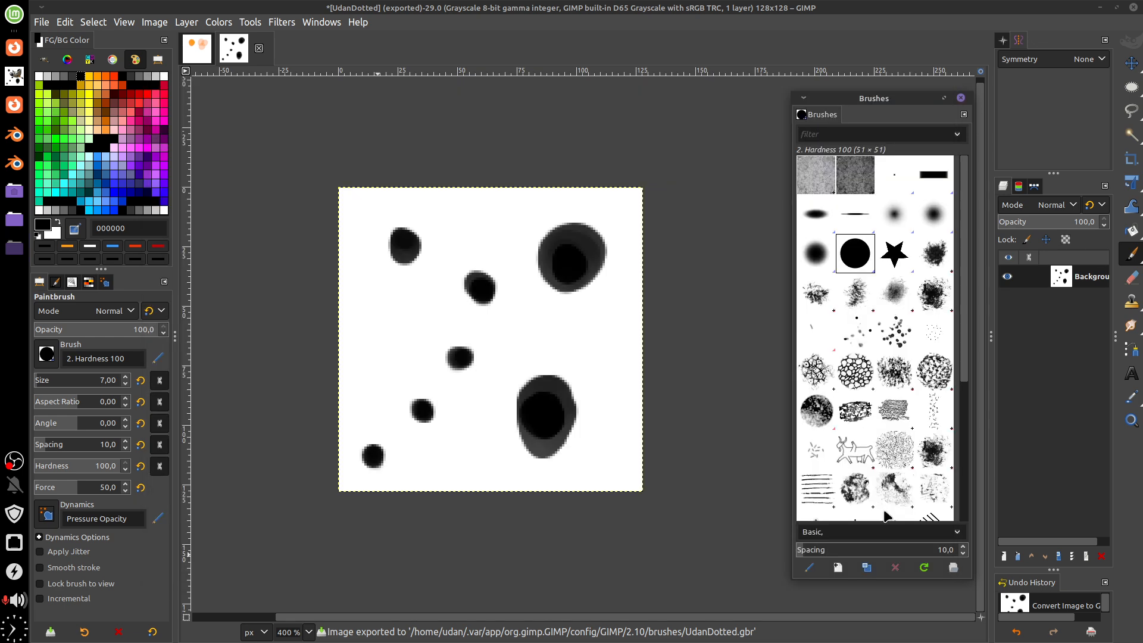
Refresh the brush collection and locate the exported dotted brush among the thumbnails.
left_click_drag(964, 395, 965, 526)
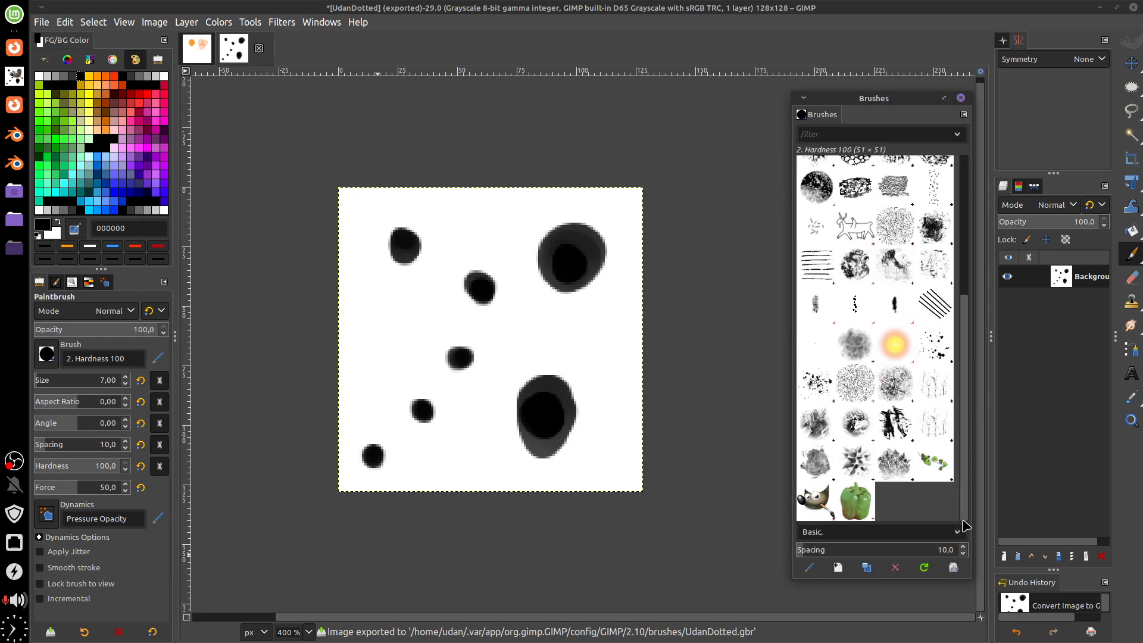
left_click(923, 568)
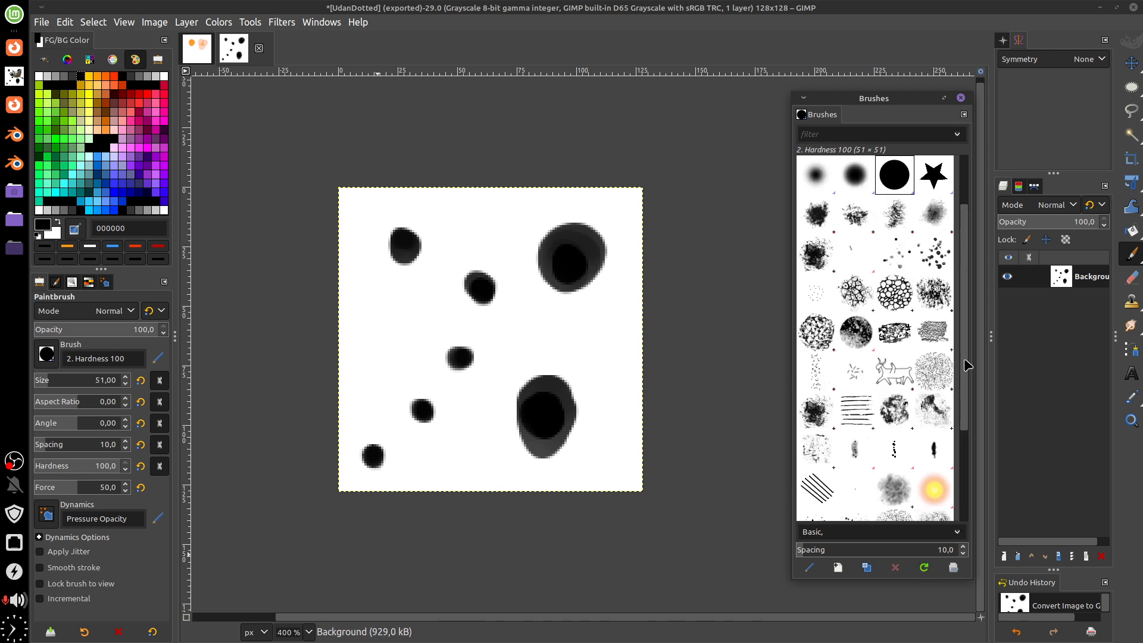
mouse_move(966, 364)
left_mouse_down()
mouse_move(968, 500)
mouse_move(962, 330)
left_mouse_up()
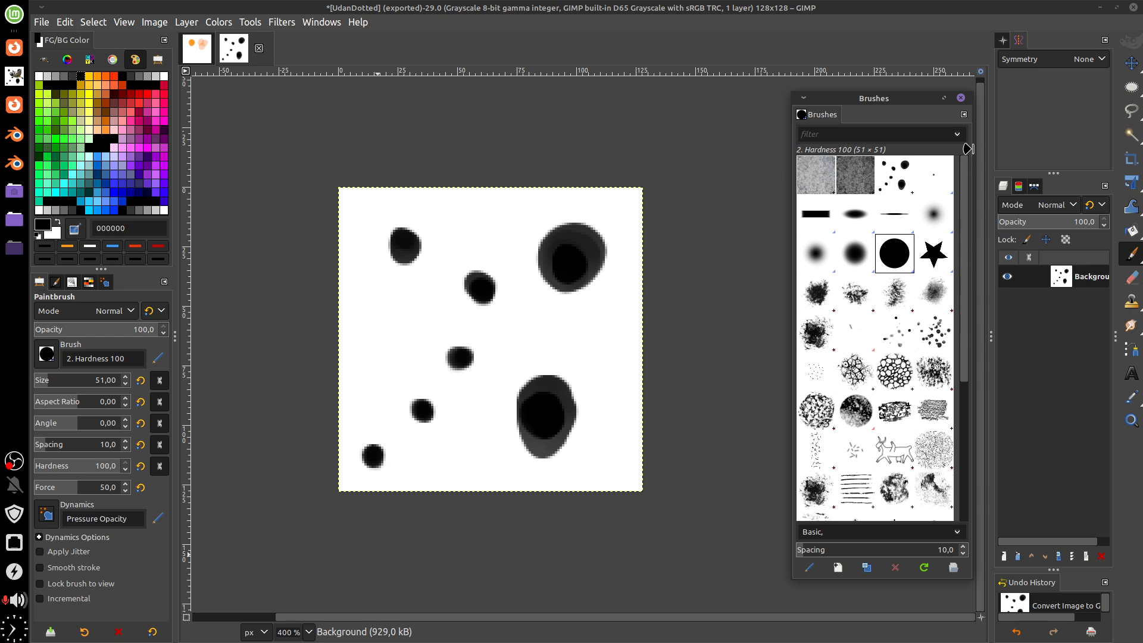
Switch the Brushes dialog to list view and select the UdanDotted brush.
left_click(964, 115)
mouse_move(922, 208)
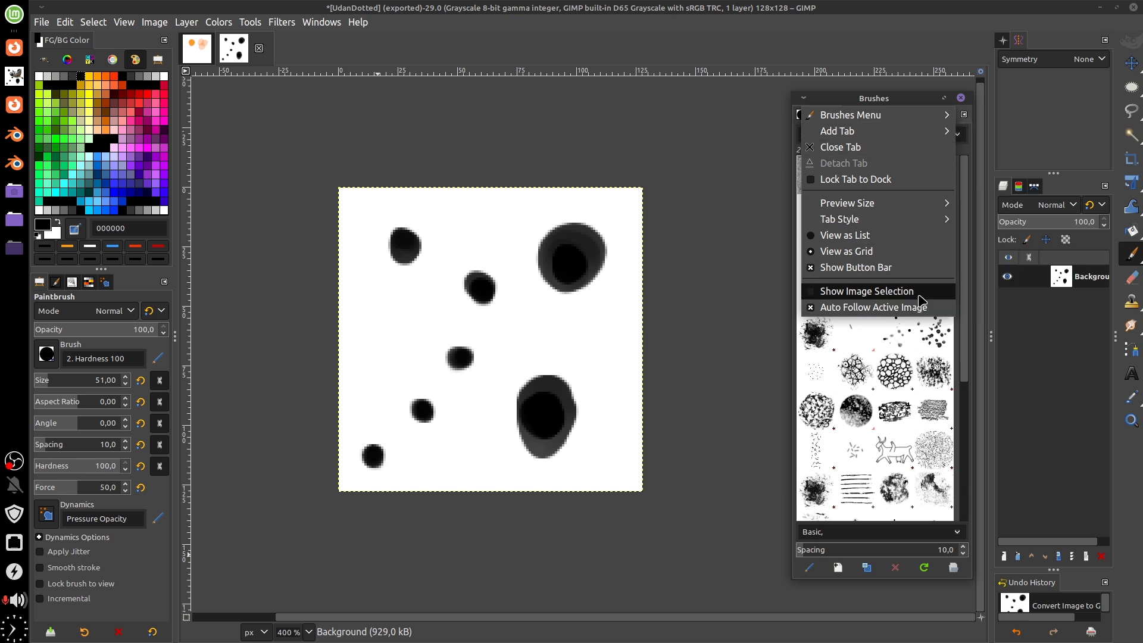
left_click(892, 235)
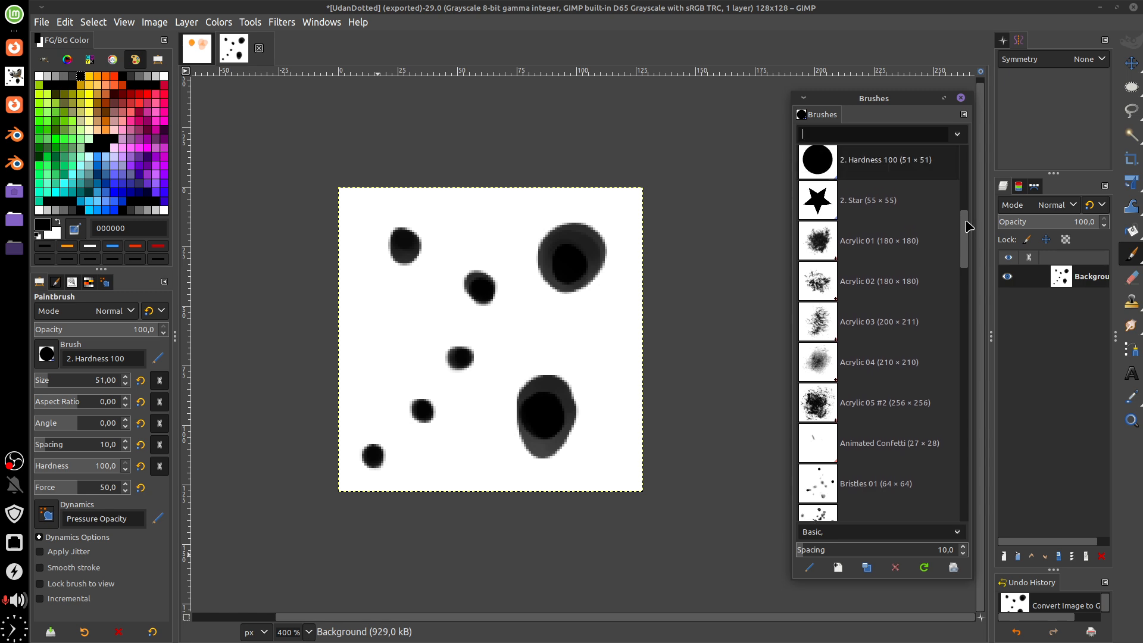
left_click_drag(967, 226, 968, 160)
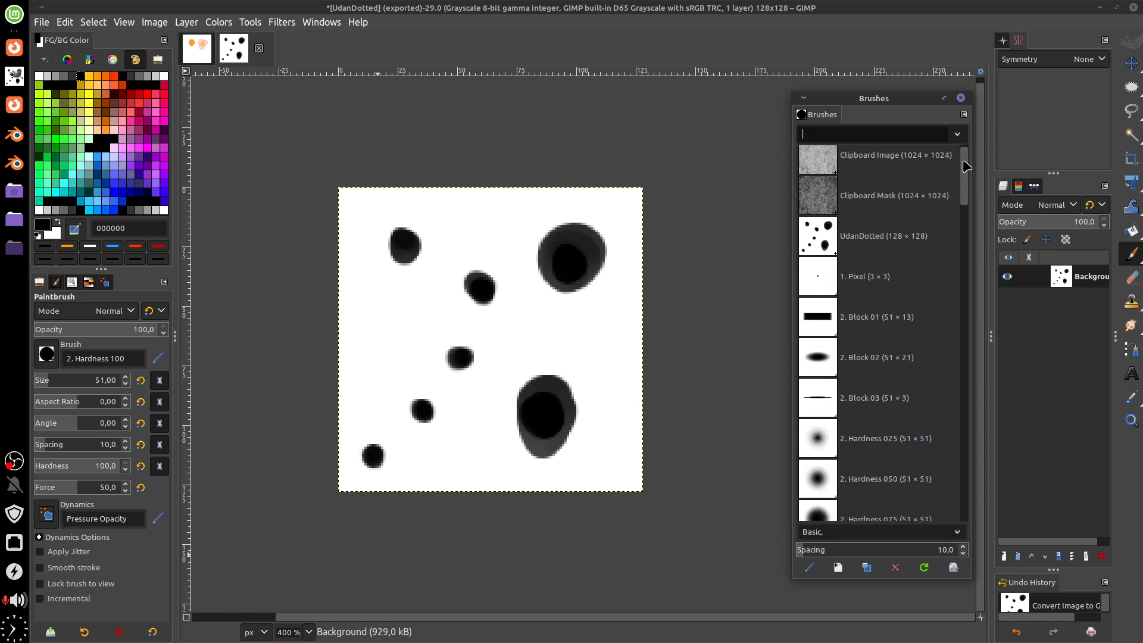
left_click(835, 250)
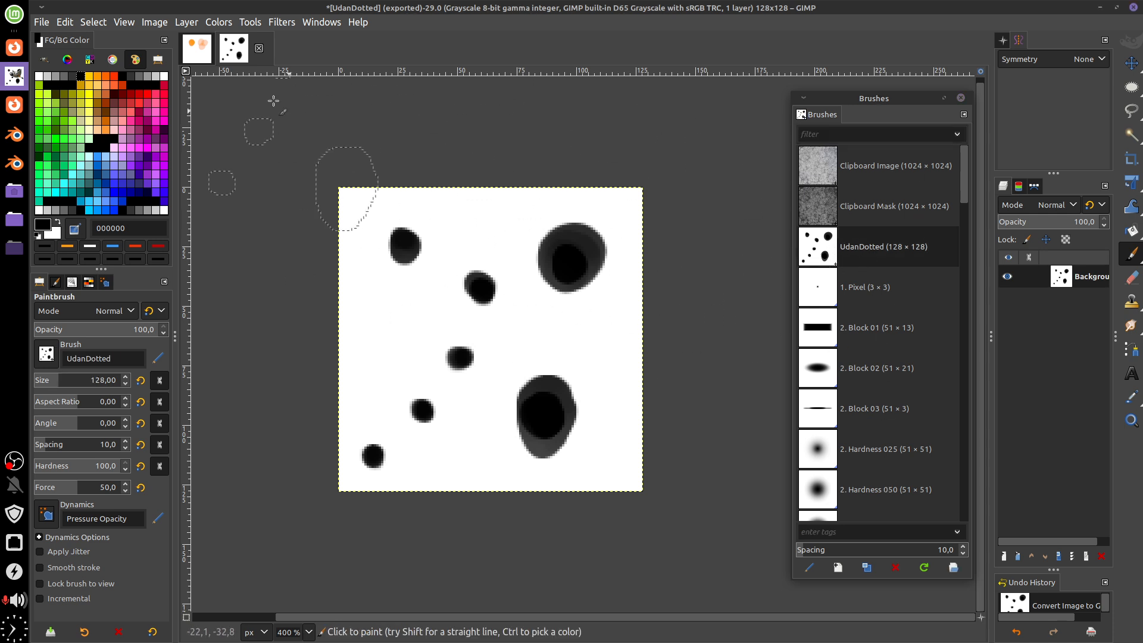
Switch to the 1024×1024 image and test the dotted brush with several black strokes below the orange circles.
left_click(201, 51)
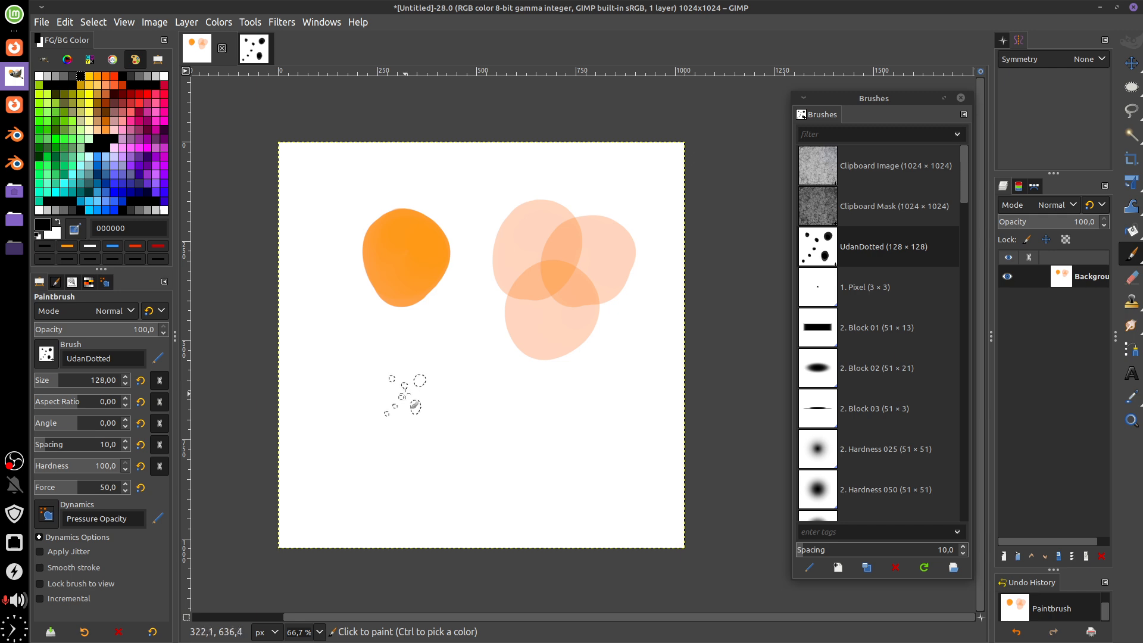
left_click_drag(378, 382, 466, 481)
left_click_drag(452, 364, 496, 489)
left_click_drag(558, 409, 545, 503)
left_click_drag(610, 387, 594, 476)
left_click_drag(624, 366, 641, 494)
left_click_drag(601, 420, 575, 515)
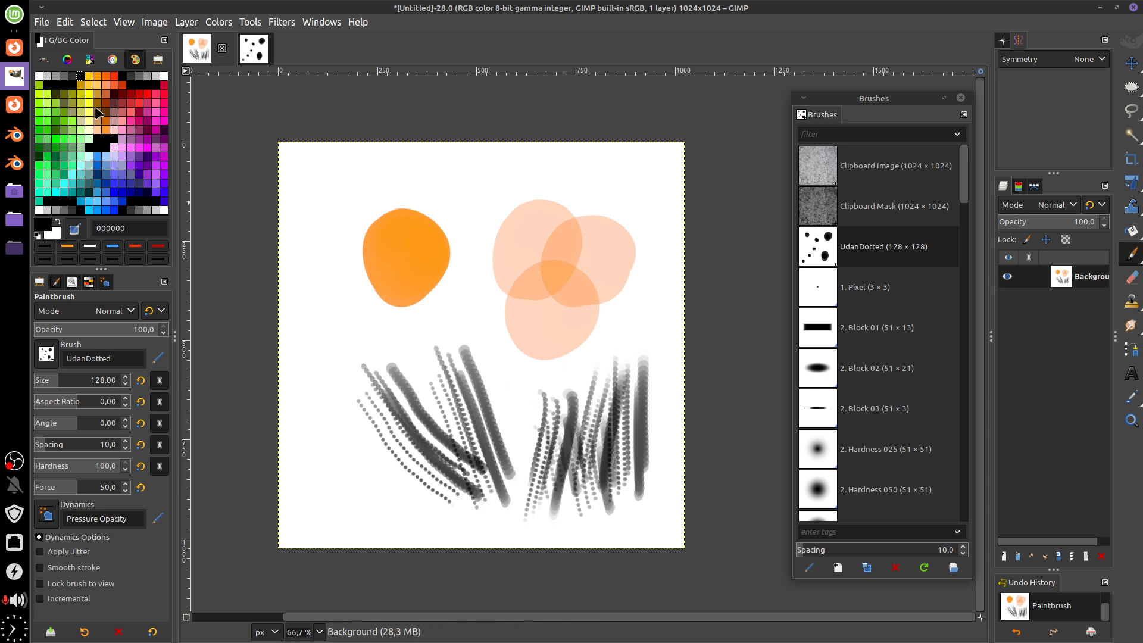
Set the foreground color to orange ff6600 and paint many sweeping strokes with the dotted brush across most of the canvas.
left_click(106, 81)
left_click_drag(402, 473, 428, 357)
left_click_drag(436, 498, 472, 349)
left_click_drag(486, 495, 502, 368)
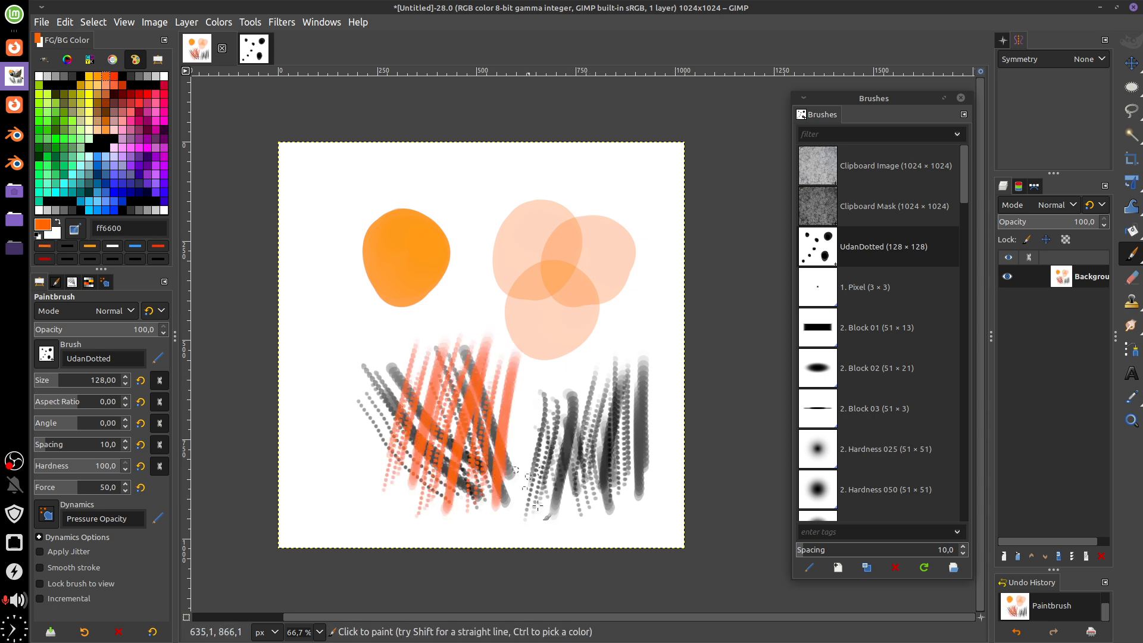
left_click_drag(543, 518, 533, 357)
left_click_drag(587, 506, 560, 348)
left_click_drag(600, 475, 609, 212)
left_click_drag(524, 462, 593, 199)
left_click_drag(493, 475, 556, 223)
mouse_move(433, 469)
left_mouse_down()
mouse_move(452, 393)
mouse_move(533, 218)
left_mouse_up()
mouse_move(400, 456)
left_mouse_down()
mouse_move(503, 213)
mouse_move(350, 426)
left_mouse_up()
mouse_move(439, 200)
left_mouse_down()
mouse_move(334, 374)
mouse_move(322, 426)
left_mouse_up()
left_click_drag(479, 207, 417, 393)
left_click_drag(597, 237, 557, 438)
left_click_drag(624, 263, 583, 411)
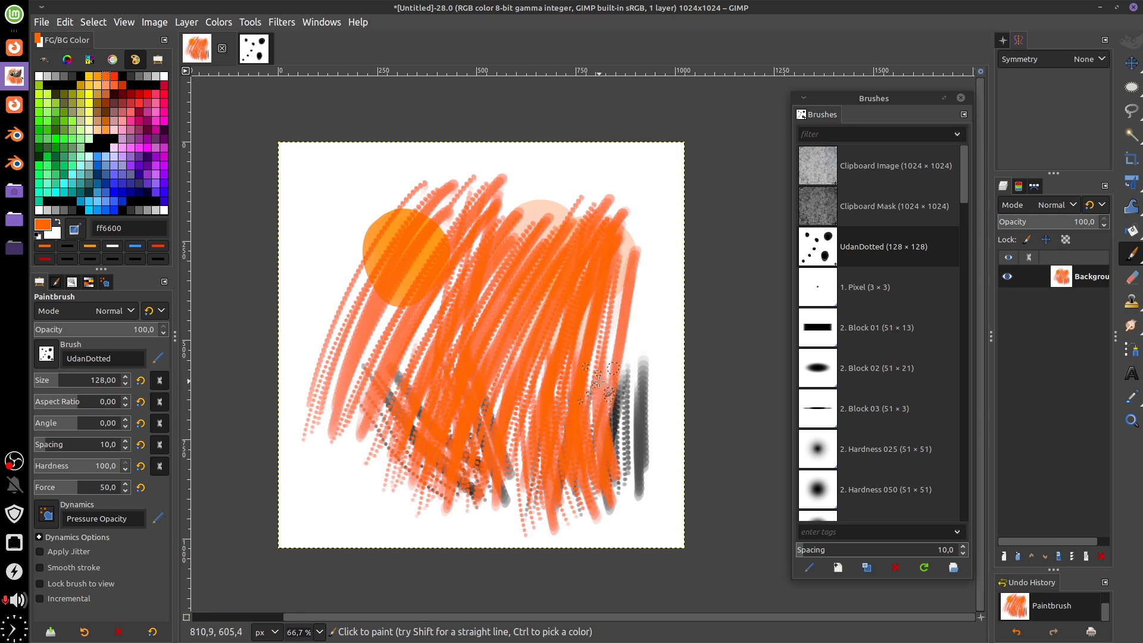
Clear the painted layer and shift the Brushes dialog slightly closer to the canvas.
key("Delete")
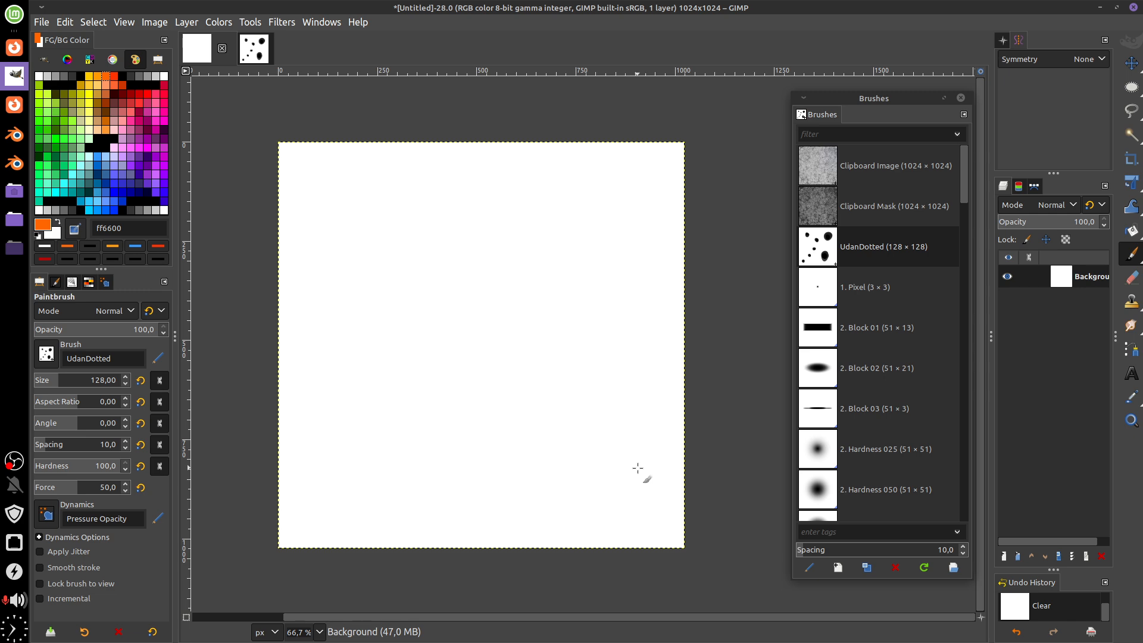
left_click_drag(892, 98, 868, 94)
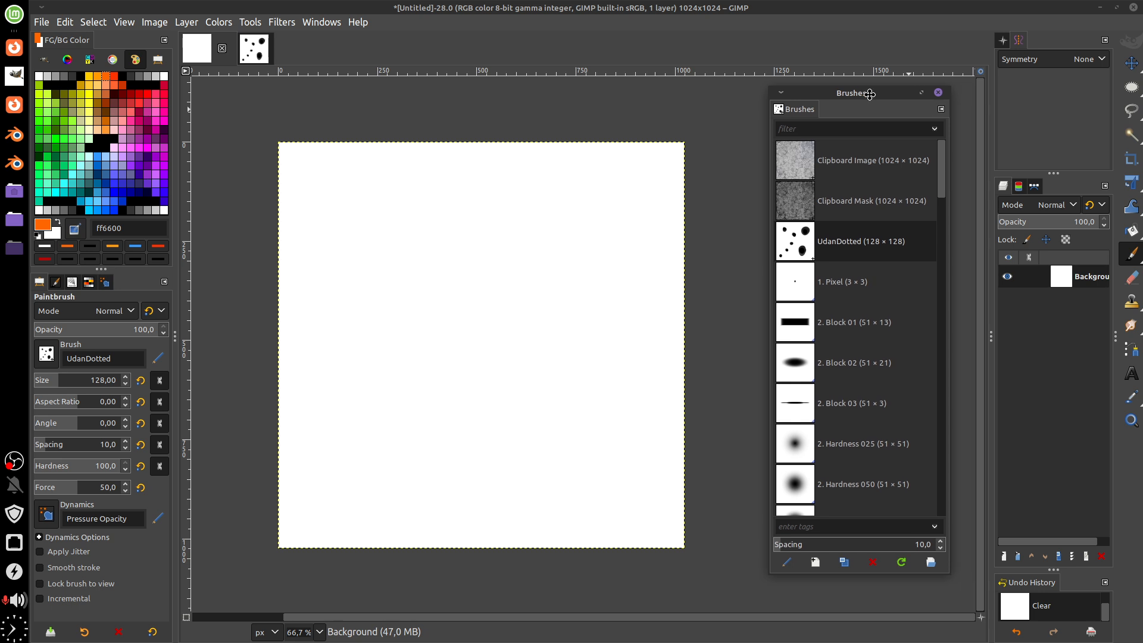
mouse_move(944, 181)
left_mouse_down()
mouse_move(948, 471)
mouse_move(956, 255)
mouse_move(945, 196)
left_mouse_up()
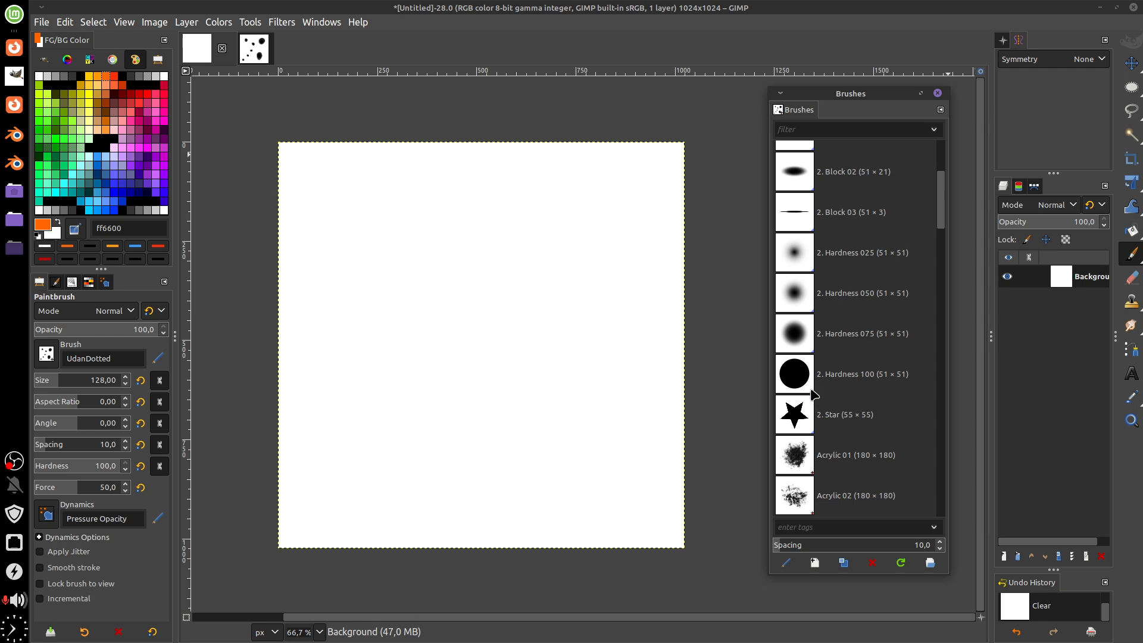
Create a new parametric brush, detach the Brush Editor into its own window over the canvas, and enlarge it.
left_click(815, 564)
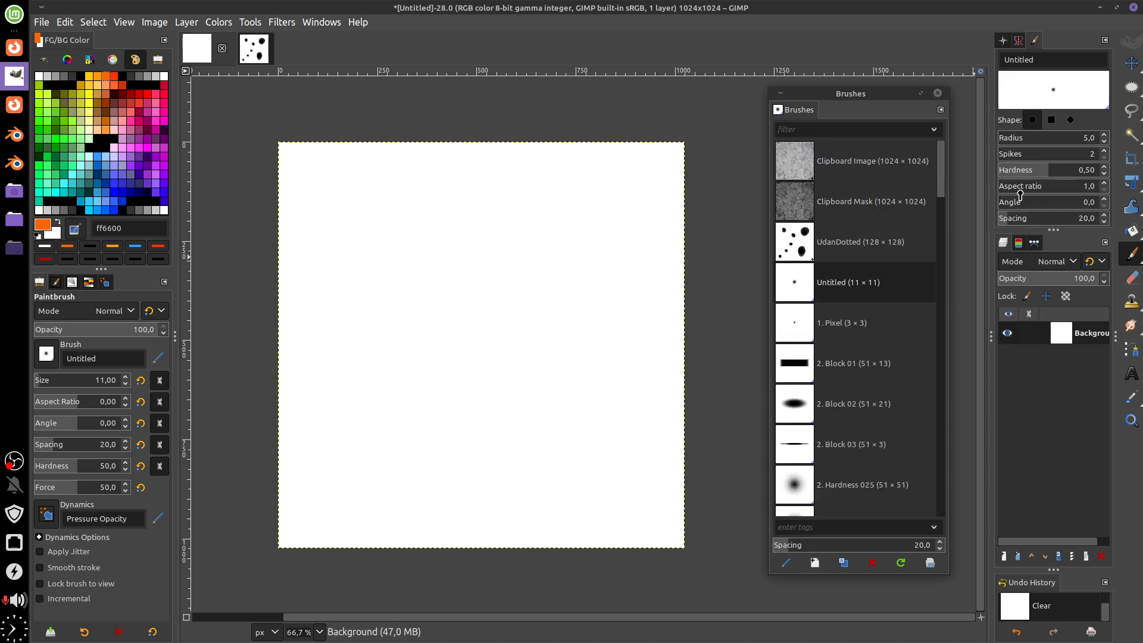
mouse_move(1036, 44)
left_mouse_down()
mouse_move(1033, 90)
mouse_move(604, 214)
left_mouse_up()
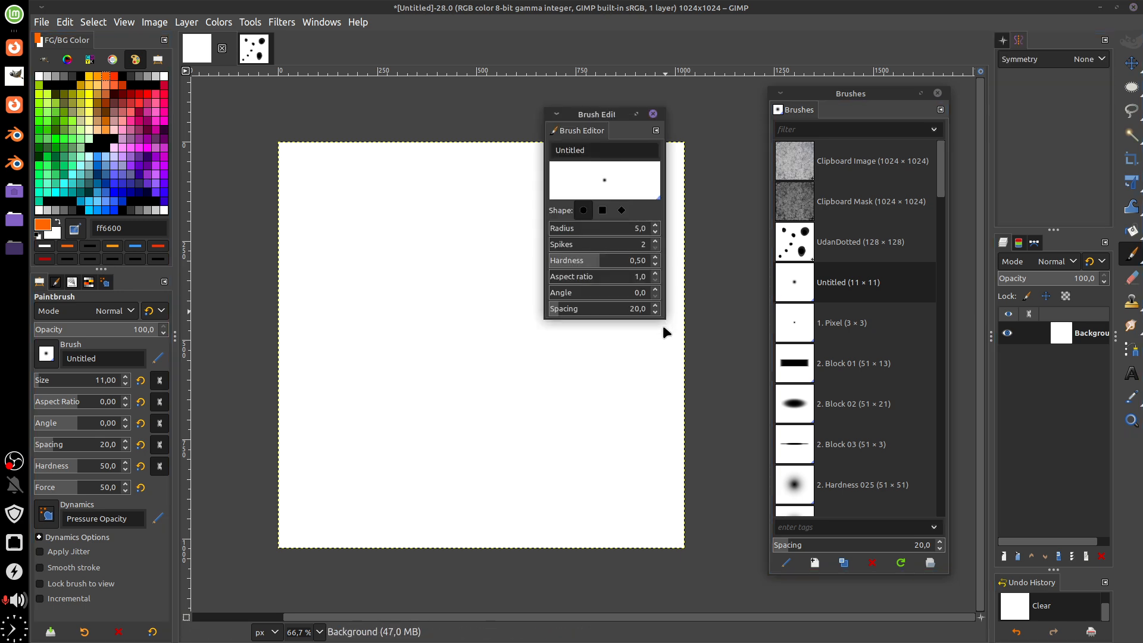
left_click_drag(646, 315, 648, 469)
left_click_drag(665, 310, 711, 312)
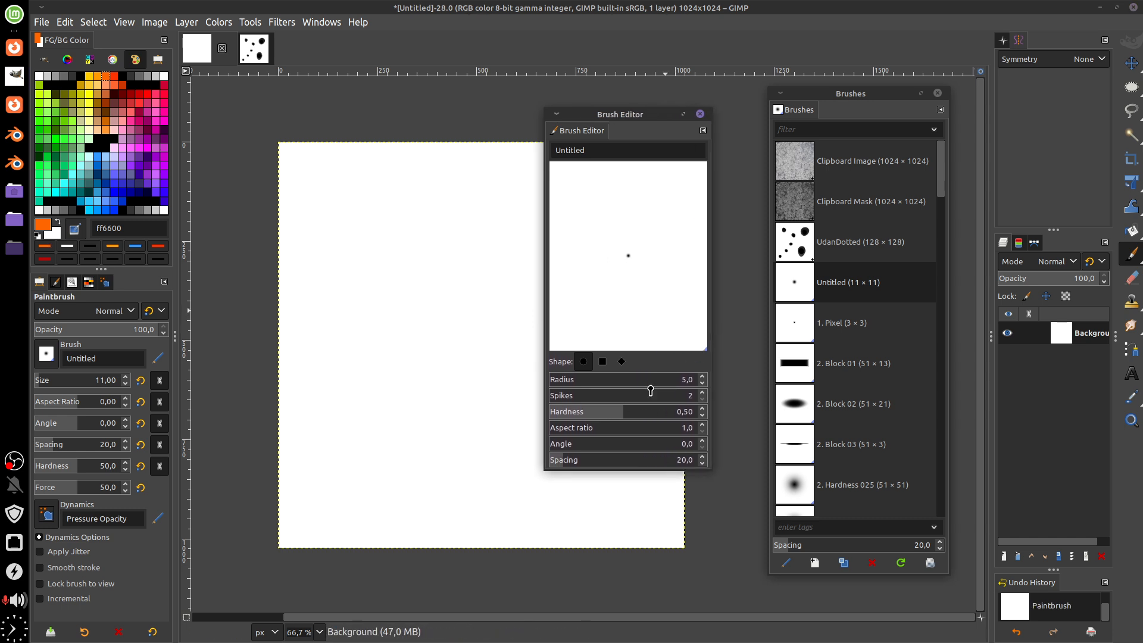
Give the new brush a radius of 76.4 and a hardness of 0.90, and name it UdanVector.
left_click_drag(593, 384, 561, 384)
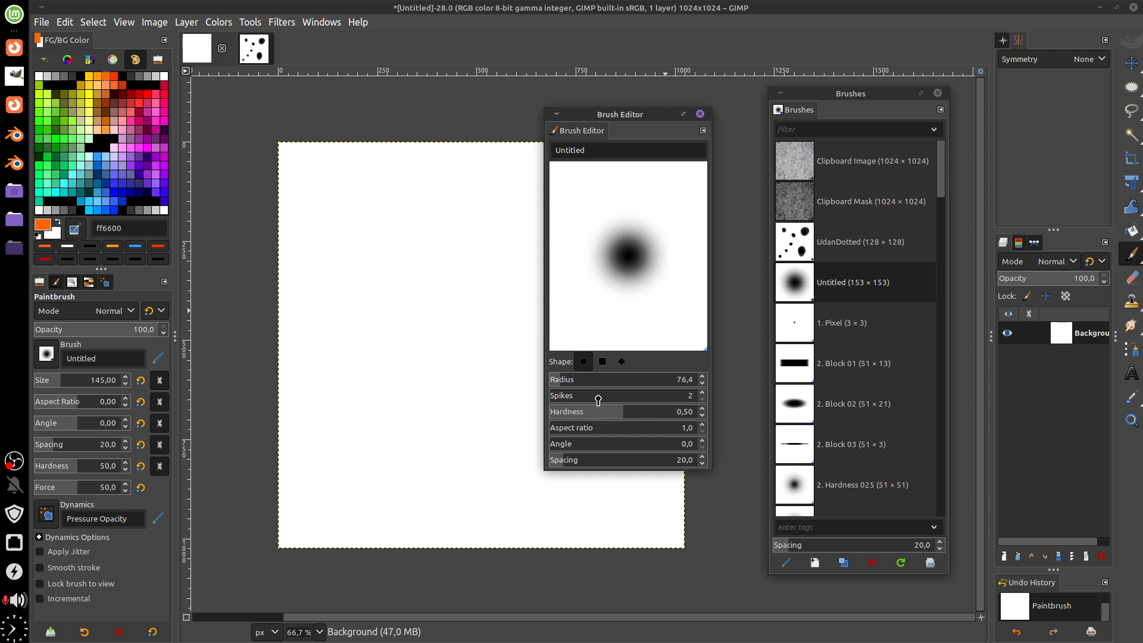
left_click_drag(626, 418, 683, 418)
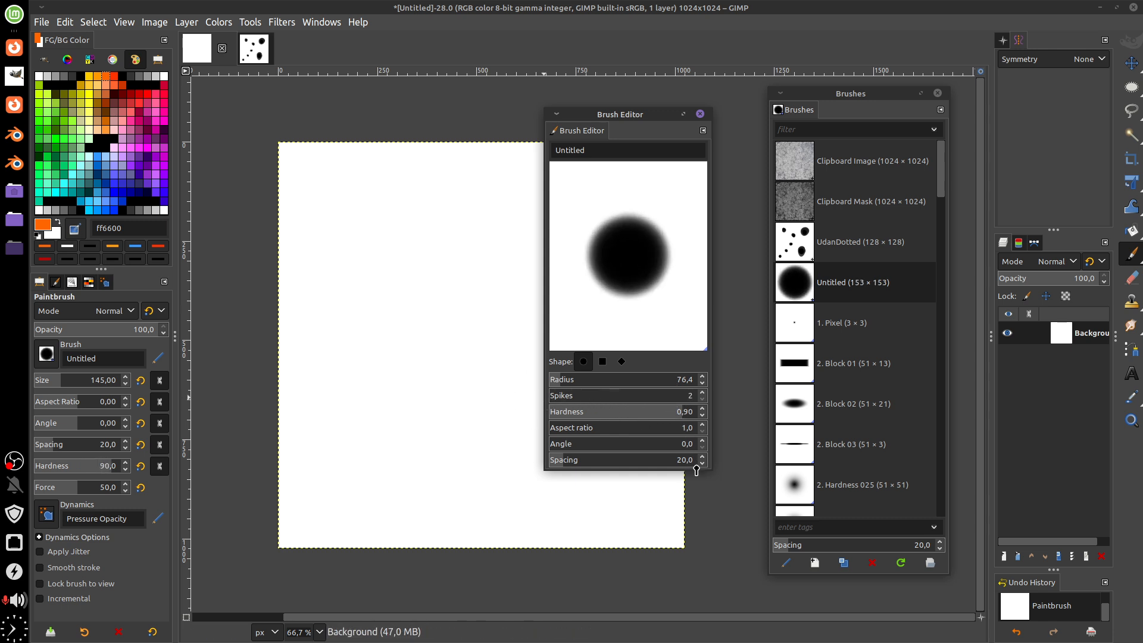
left_click(598, 150)
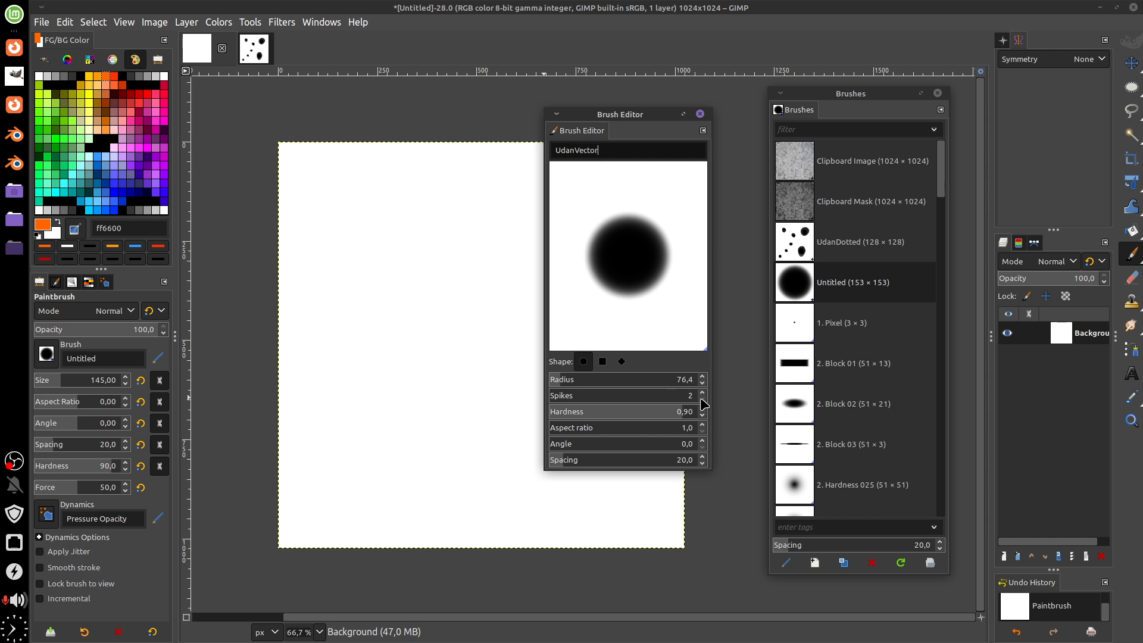
Set the brush's aspect ratio to 2.5, try the square shape, and settle on the diamond shape.
mouse_move(602, 427)
left_mouse_down()
mouse_move(583, 435)
mouse_move(577, 418)
left_mouse_up()
left_click(602, 361)
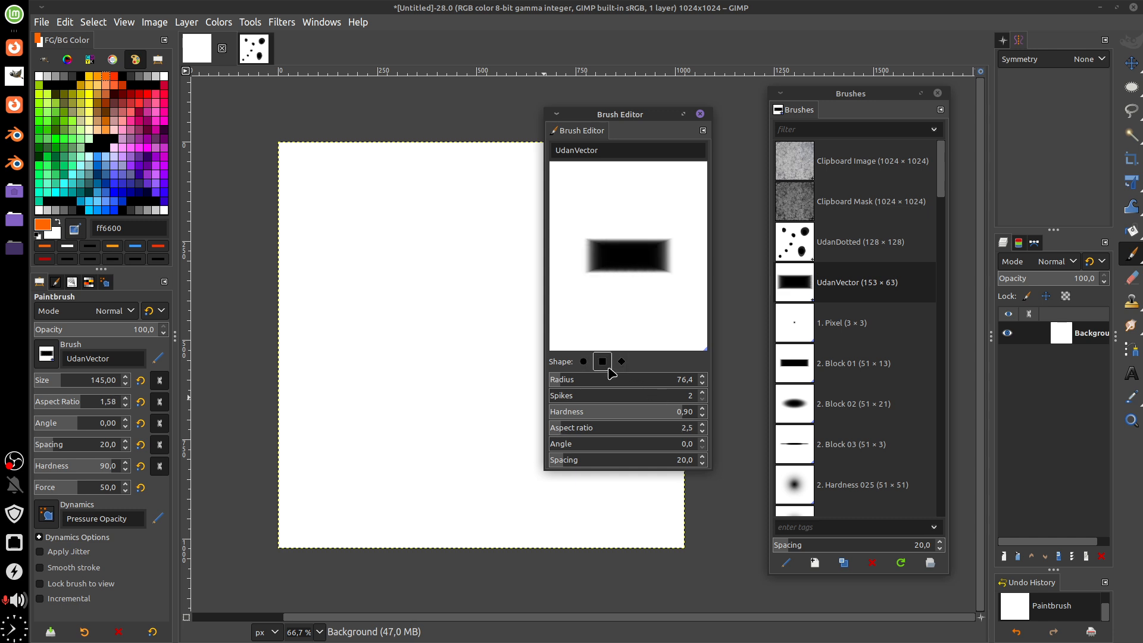
left_click(622, 362)
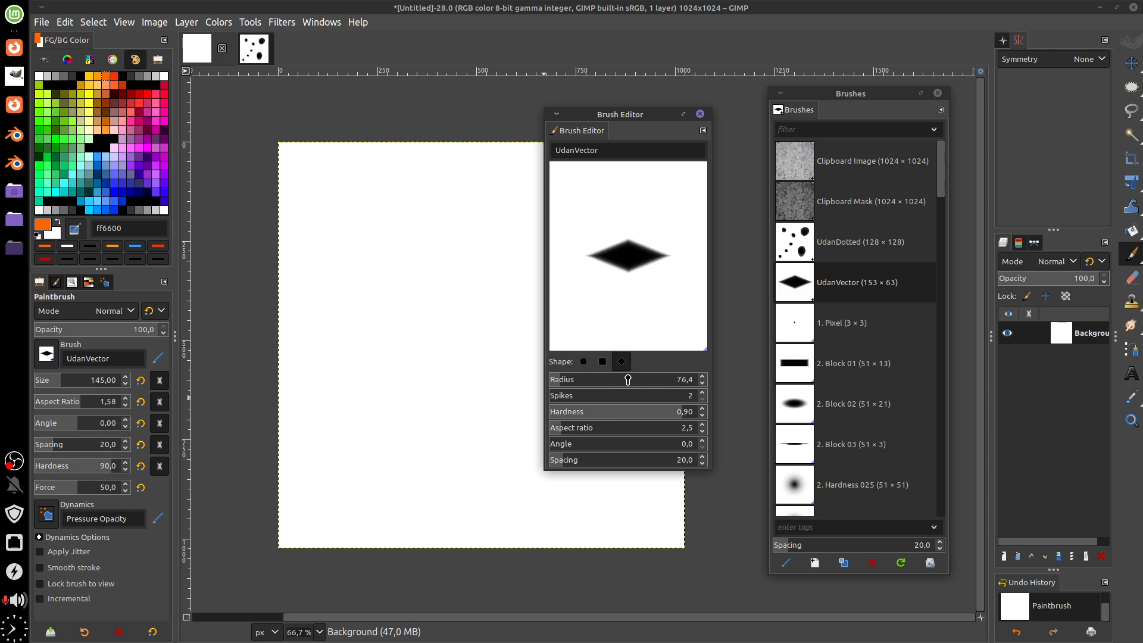
Try out the diamond brush's spikes by raising them one at a time beyond 7 and lowering them back to 2.
left_click(702, 392)
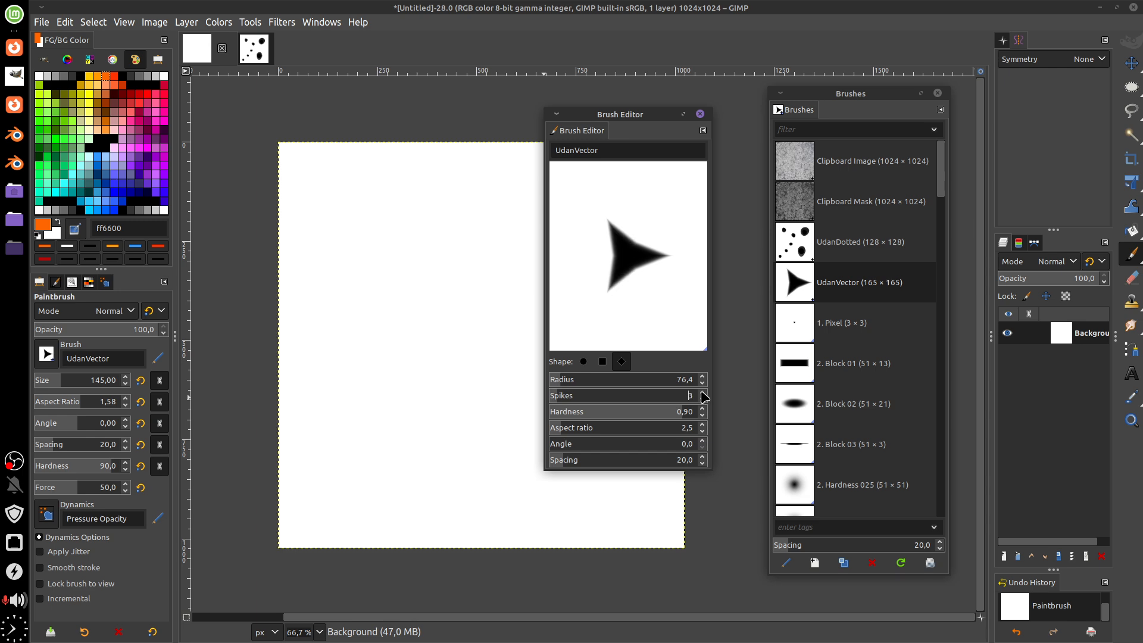
left_click(702, 392)
left_click(703, 392)
left_click(702, 392)
left_click(702, 392)
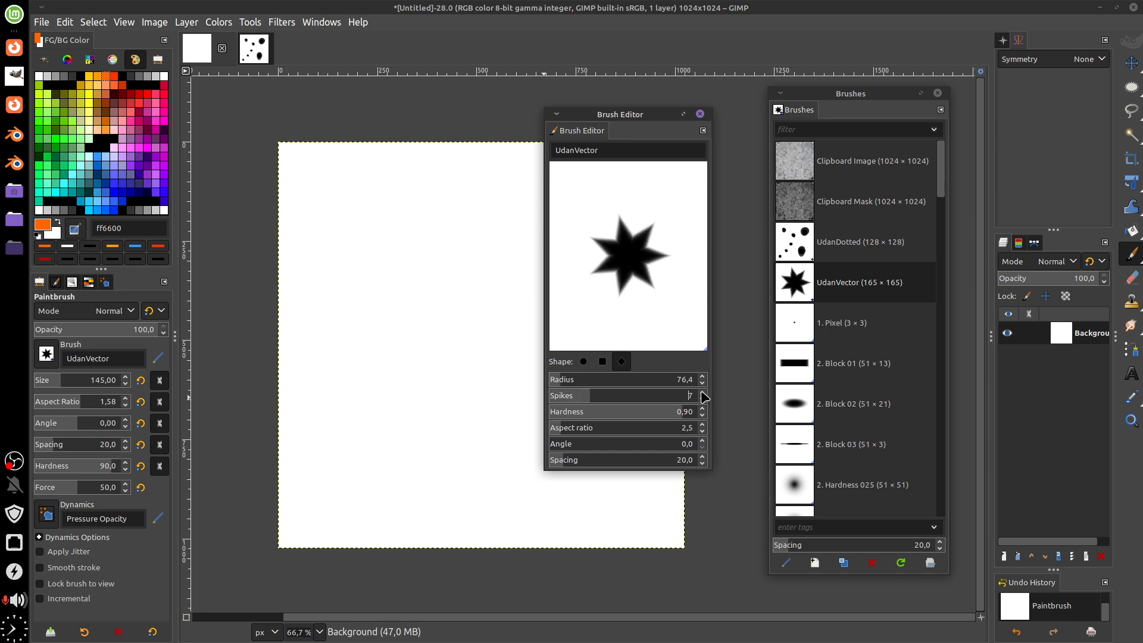
left_click(702, 392)
left_click(703, 392)
left_click(702, 392)
left_click(702, 399)
left_click(702, 399)
left_click(702, 399)
left_click(702, 398)
left_click(702, 399)
left_click(703, 399)
left_click(703, 399)
left_click(702, 399)
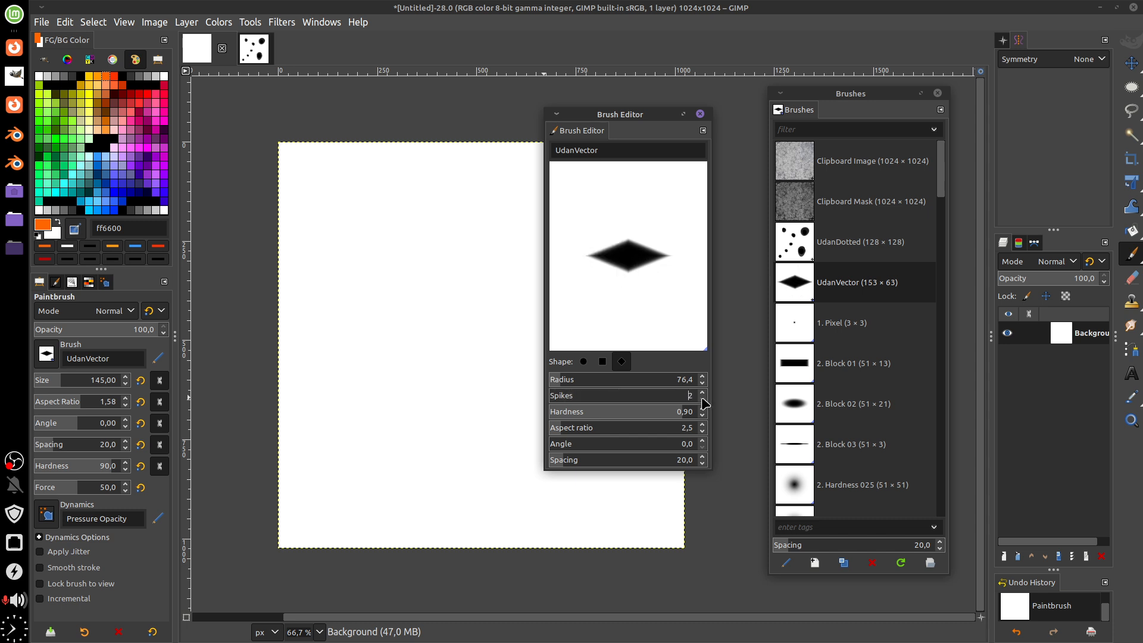
Set the brush's angle to 44.8 and its spacing to 10, and move the Brush Editor closer to the Brushes dialog.
mouse_move(589, 448)
left_mouse_down()
mouse_move(661, 452)
mouse_move(690, 472)
left_mouse_up()
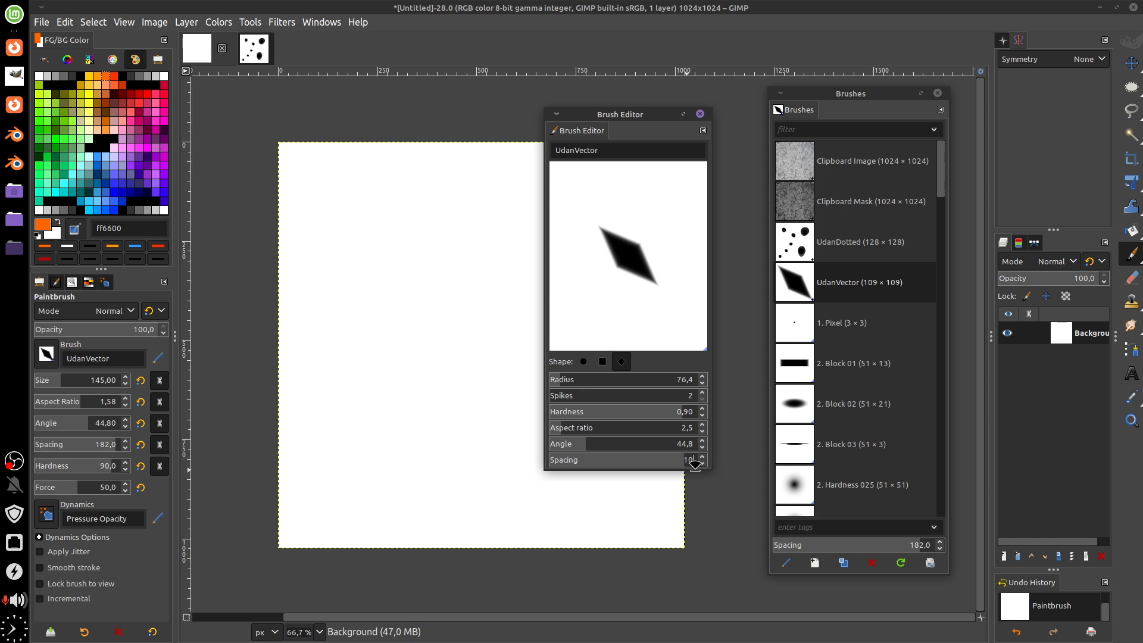
type("10")
key("Return")
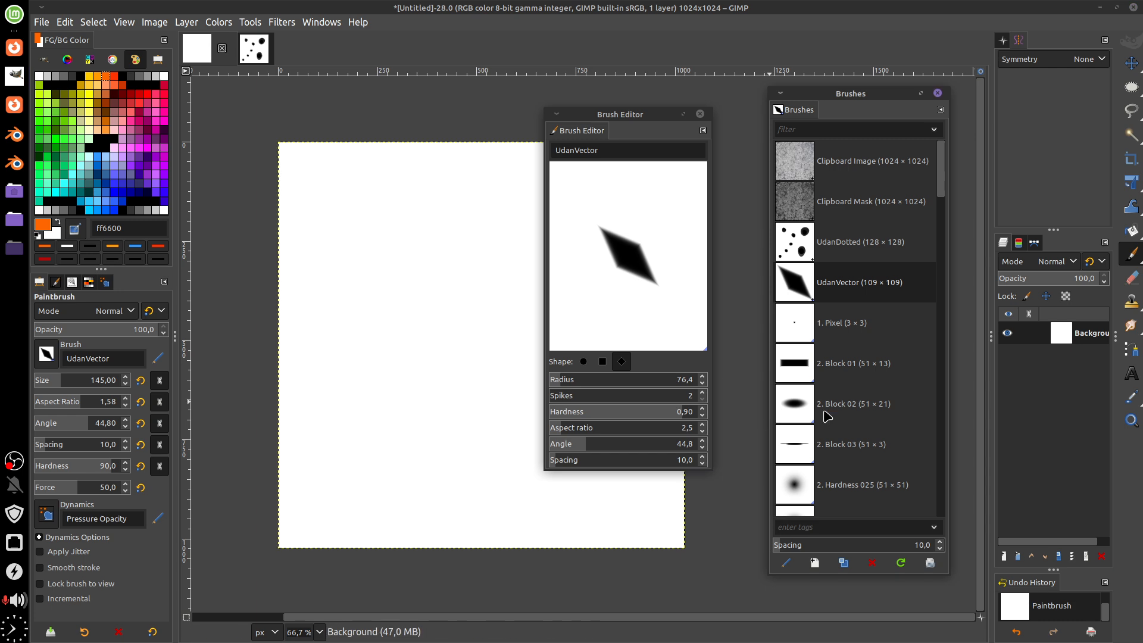
left_click_drag(650, 119, 672, 123)
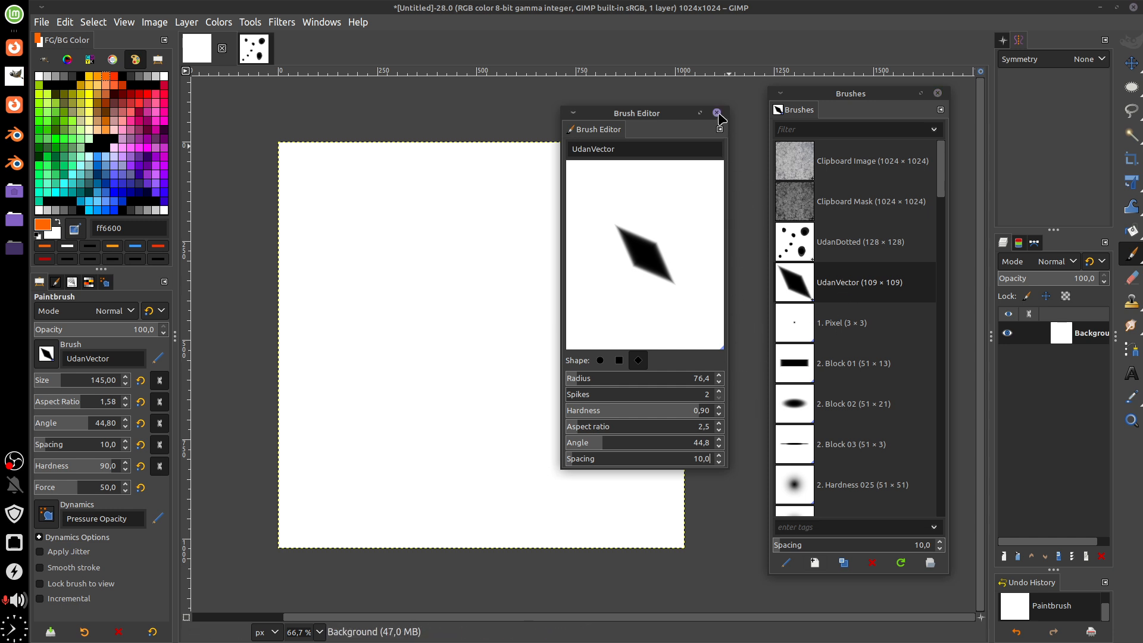
Shift the Brush Editor slightly and close it.
left_click_drag(674, 116, 683, 122)
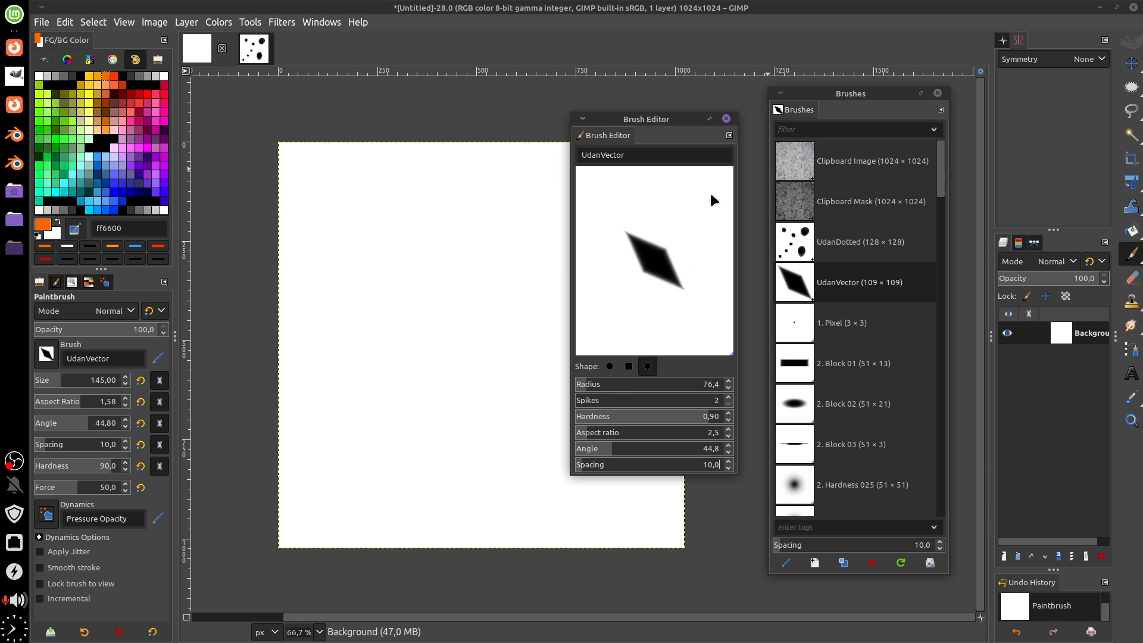
left_click(726, 119)
Test the UdanVector brush with several orange strokes on the blank white canvas and undo them all.
left_click_drag(467, 237, 524, 391)
left_click_drag(510, 247, 549, 345)
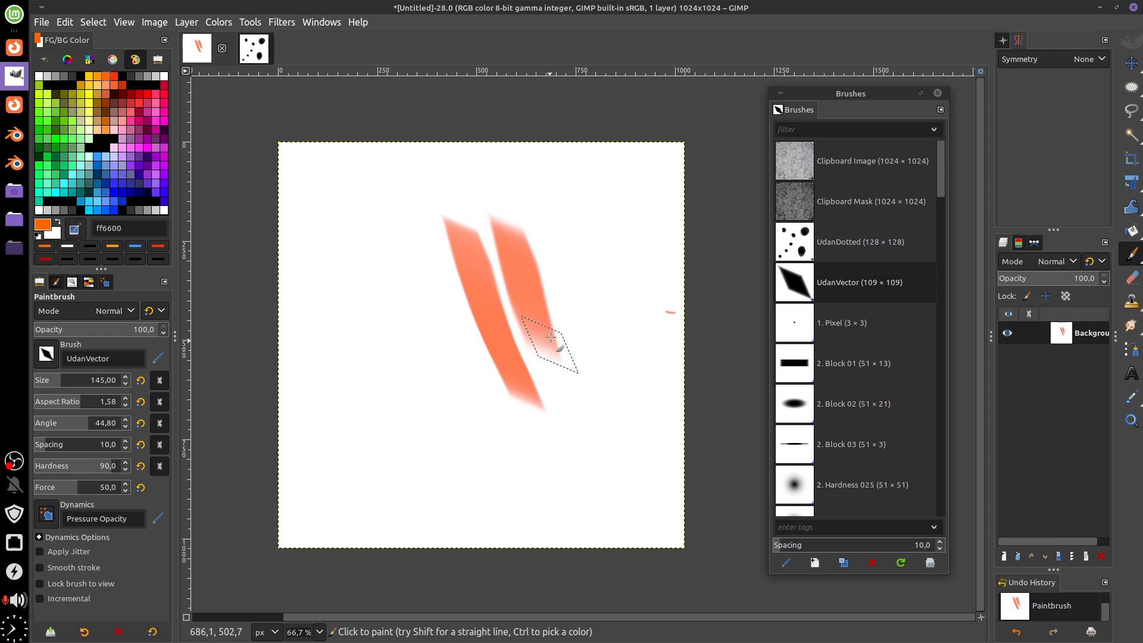
left_click_drag(582, 267, 559, 406)
key("ctrl+z")
key("ctrl+z")
key("ctrl+z")
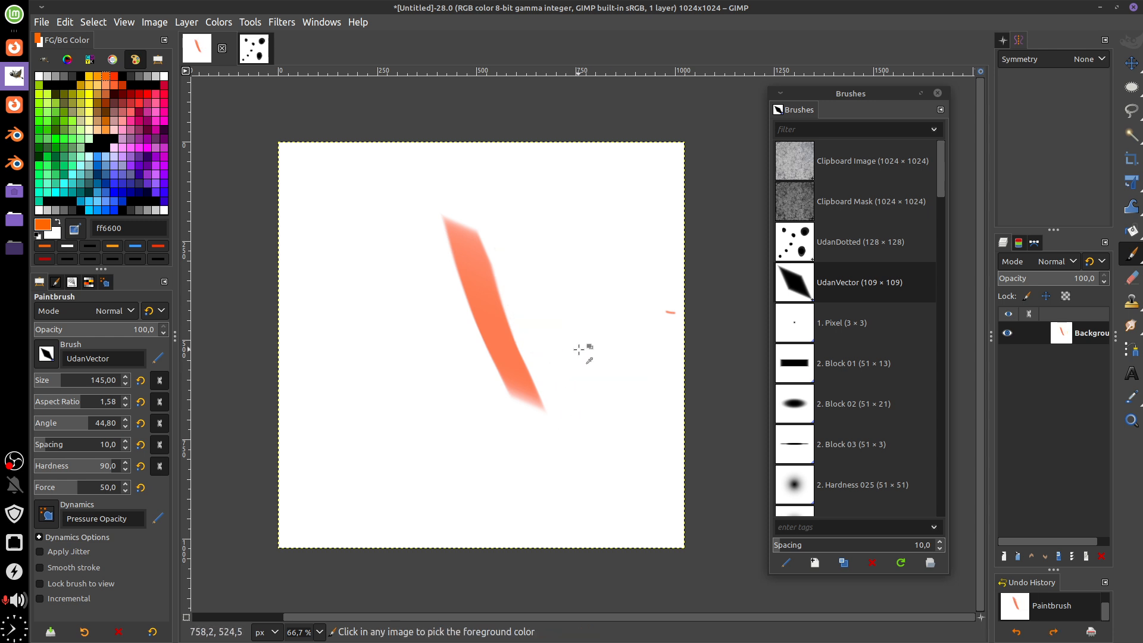
mouse_move(463, 214)
left_mouse_down()
mouse_move(536, 283)
mouse_move(538, 465)
left_mouse_up()
key("ctrl+z")
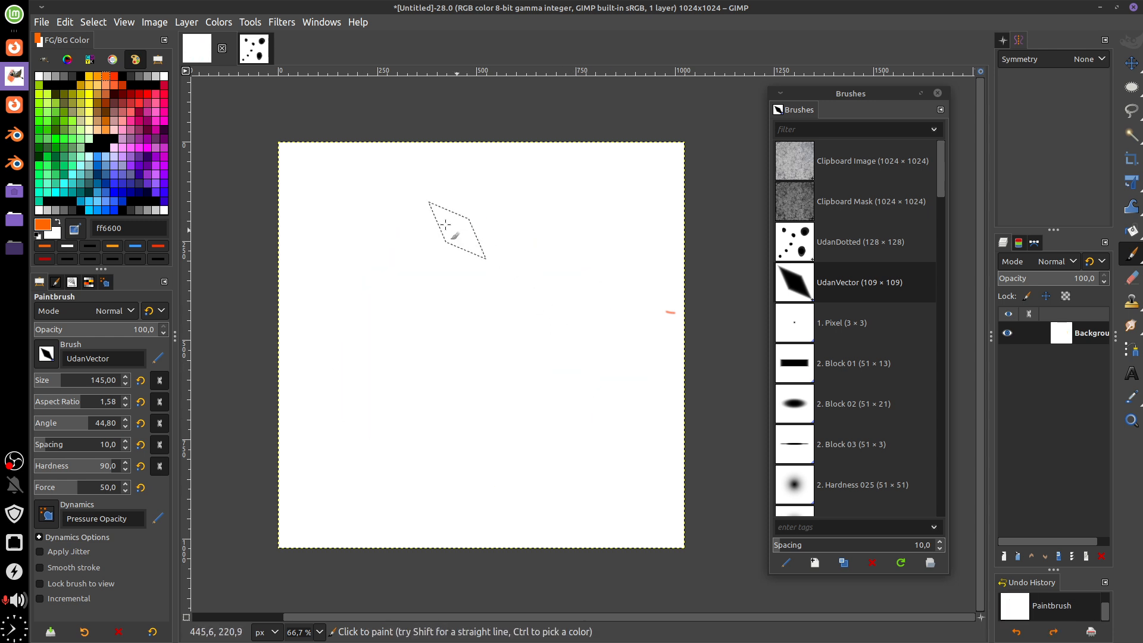
left_click_drag(397, 200, 381, 368)
mouse_move(448, 294)
left_mouse_down()
mouse_move(574, 311)
mouse_move(566, 333)
left_mouse_up()
key("ctrl+z")
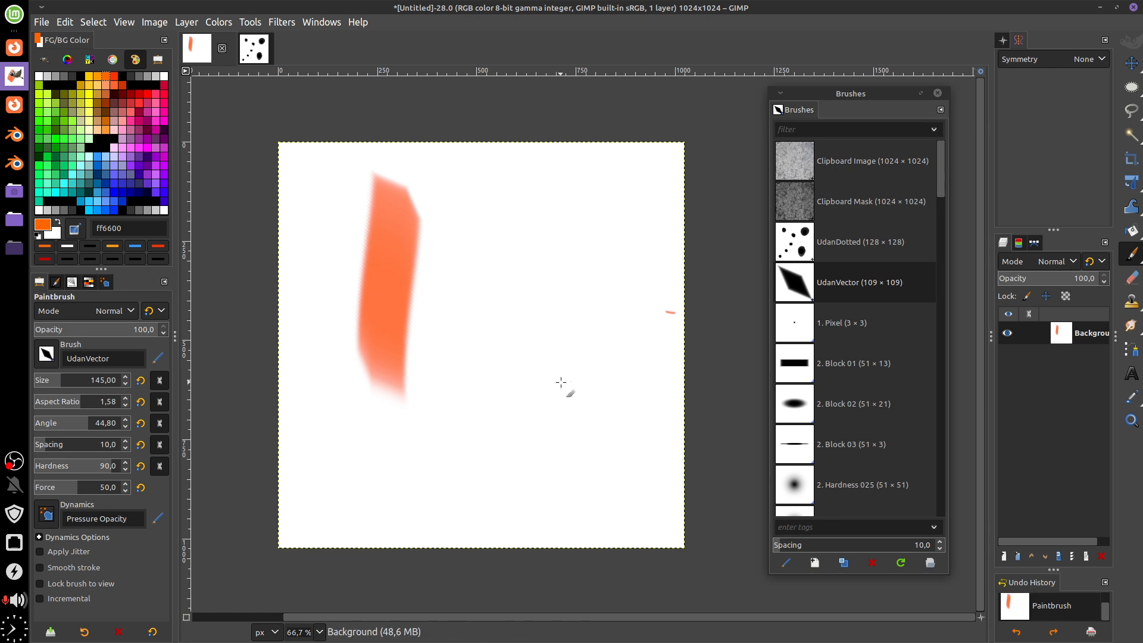
key("ctrl+z")
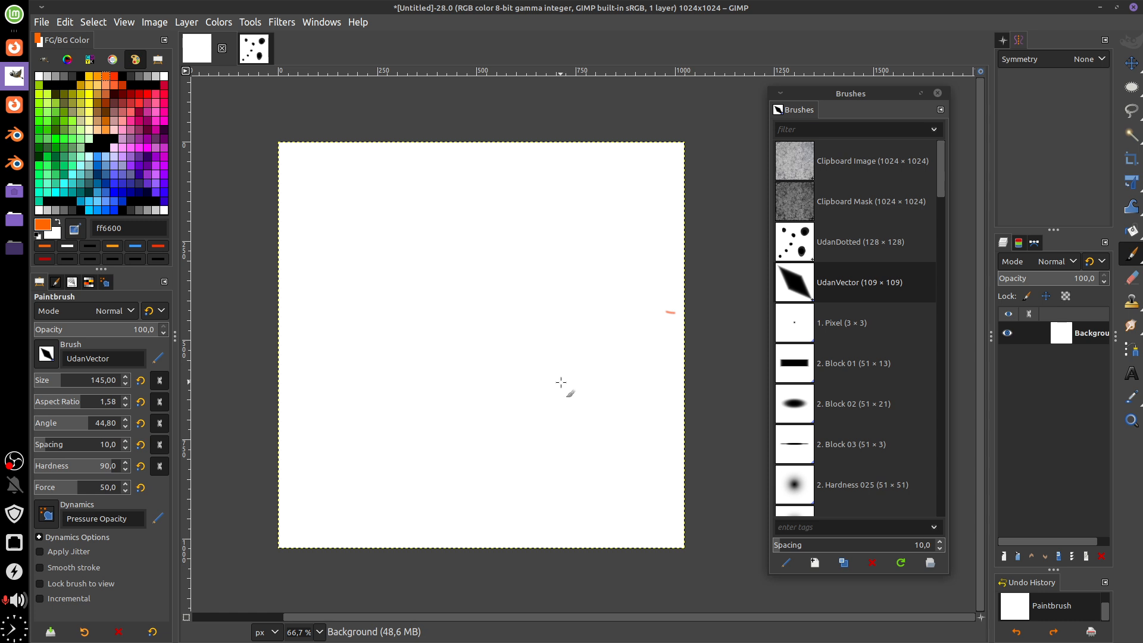
Switch to the UdanDotted image and close the floating Brushes dialog.
key("alt+2")
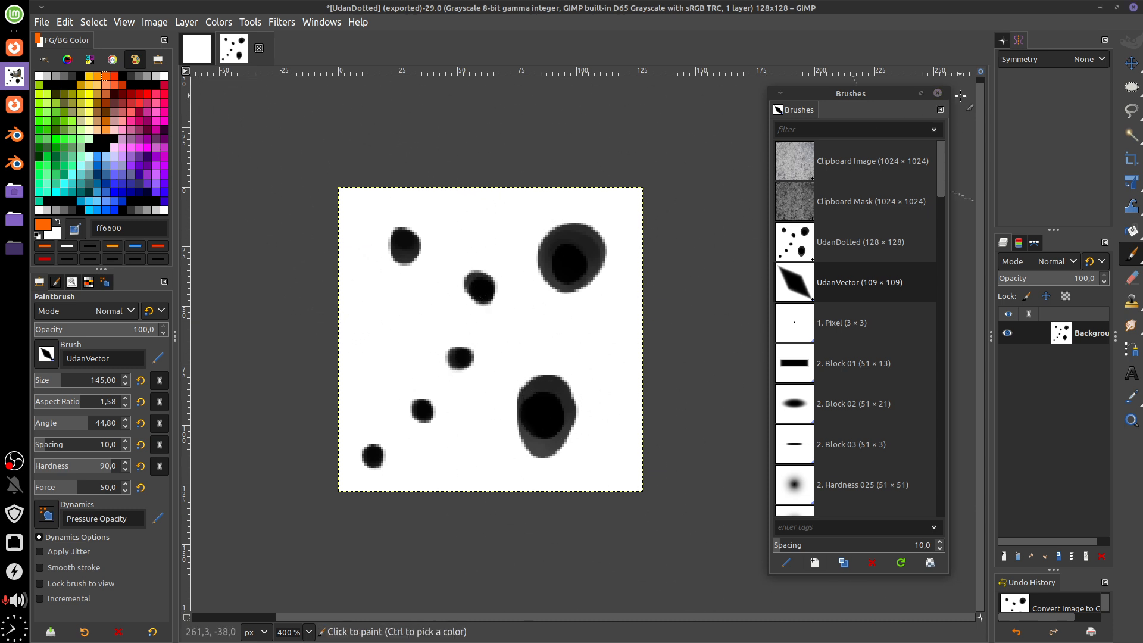
left_click_drag(884, 99, 854, 108)
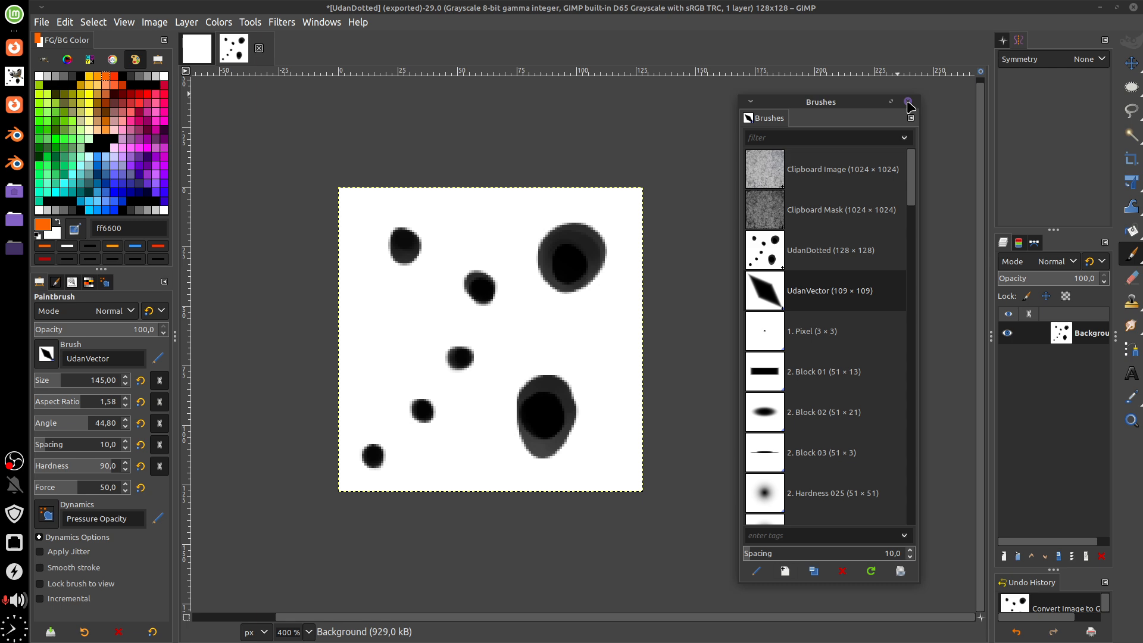
left_click(907, 102)
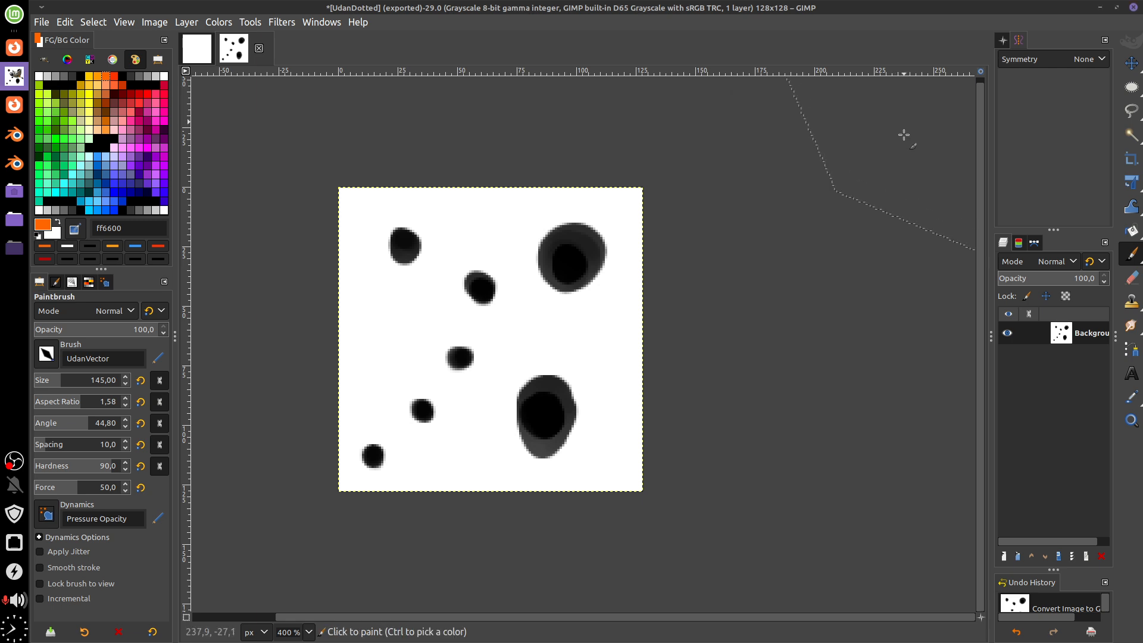
Duplicate the Background layer, widen the layer list so the names are readable, and rename the original layer 01.
left_click(1059, 556)
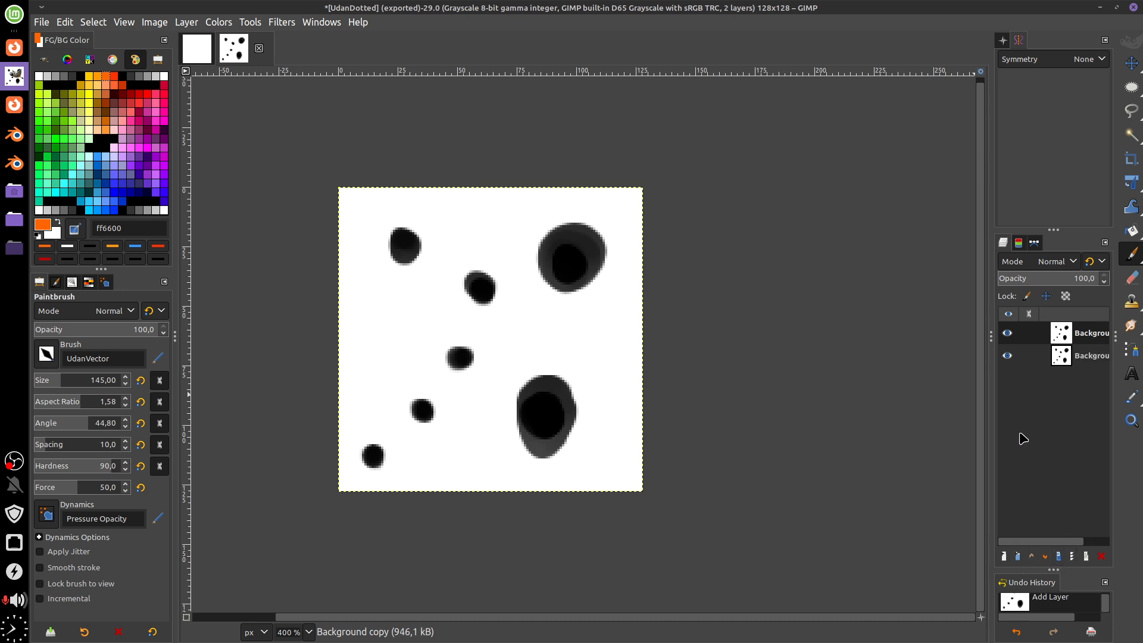
left_click_drag(993, 440, 906, 440)
double_click(1036, 355)
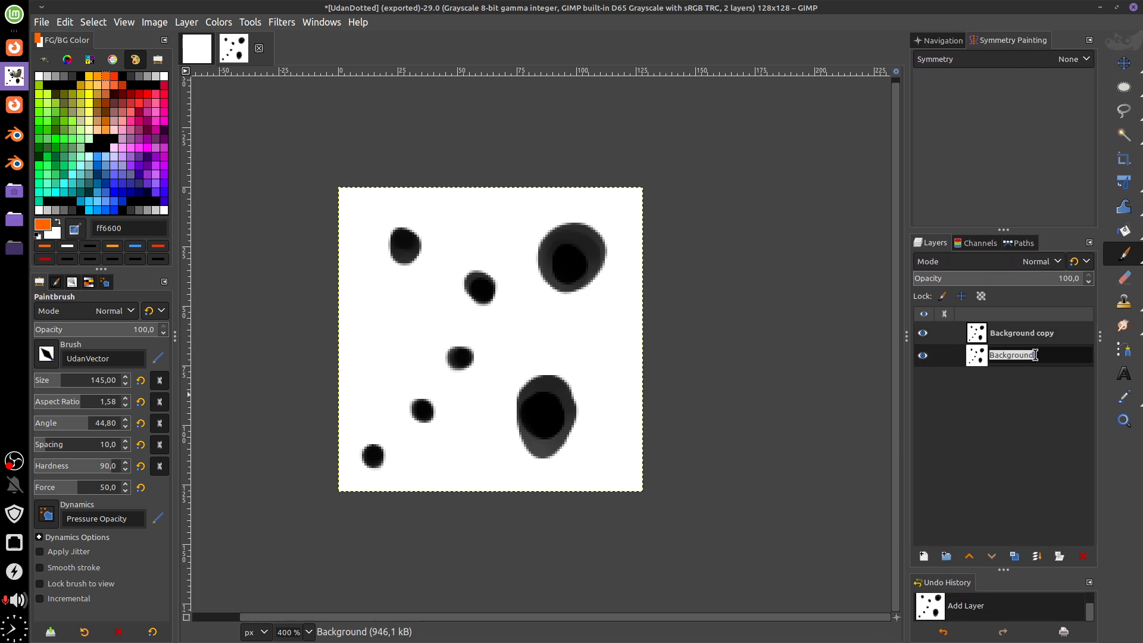
type("01")
key("Return")
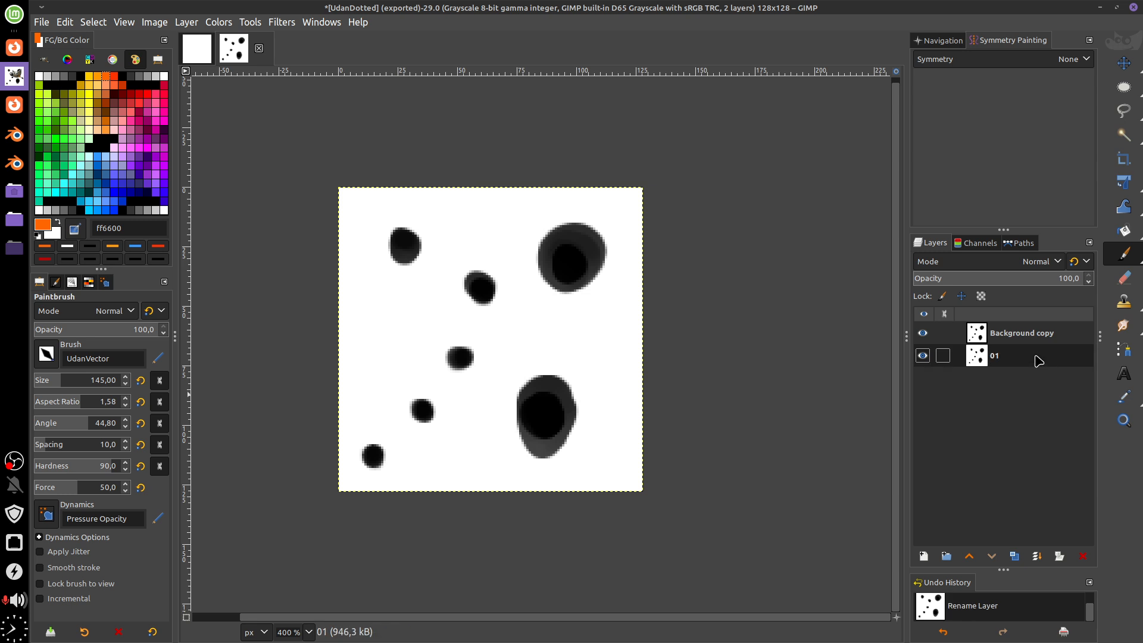
On the Background copy layer, cover the dots with white at brush size 38 and paint a thick black horizontal band across the middle.
left_click(953, 333)
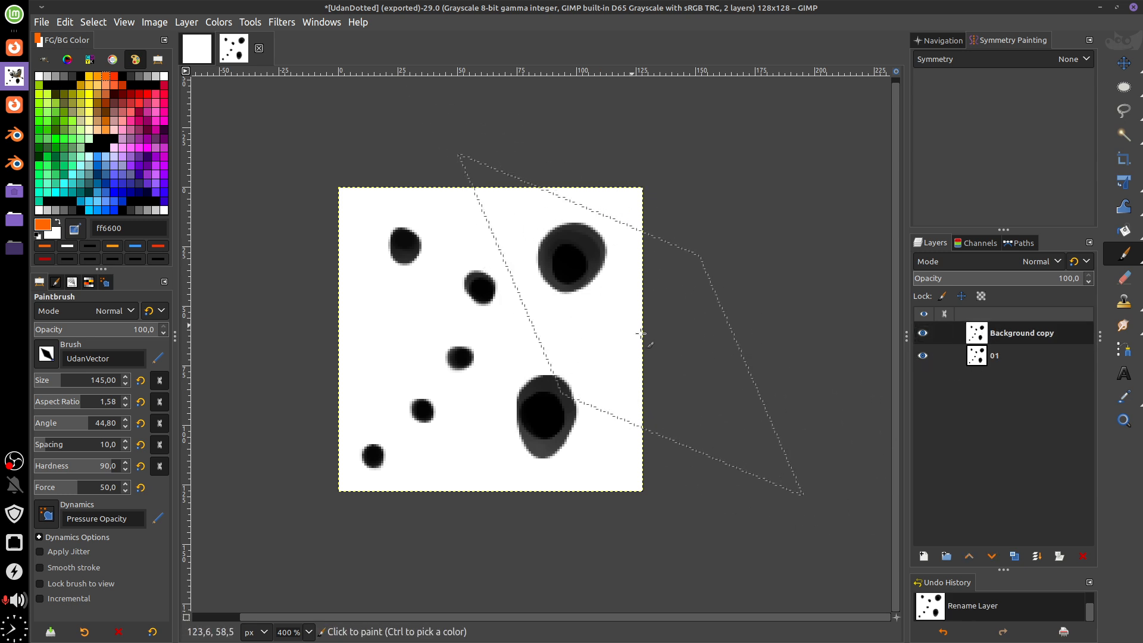
scroll(663, 349, "down", 1)
scroll(661, 346, "down", 1)
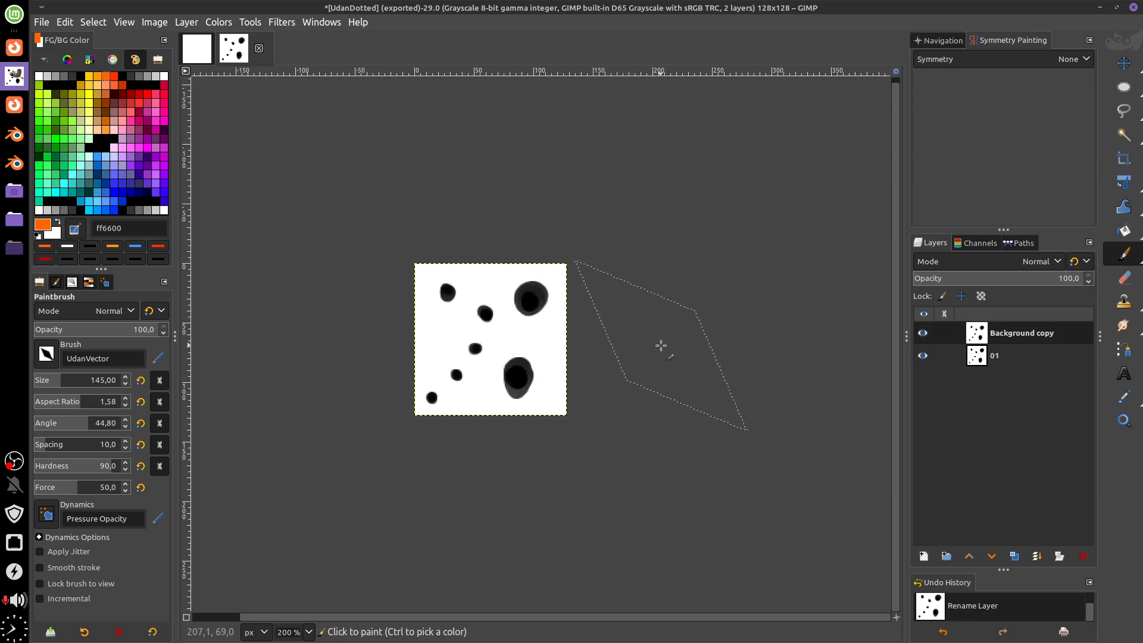
left_click_drag(659, 338, 685, 321)
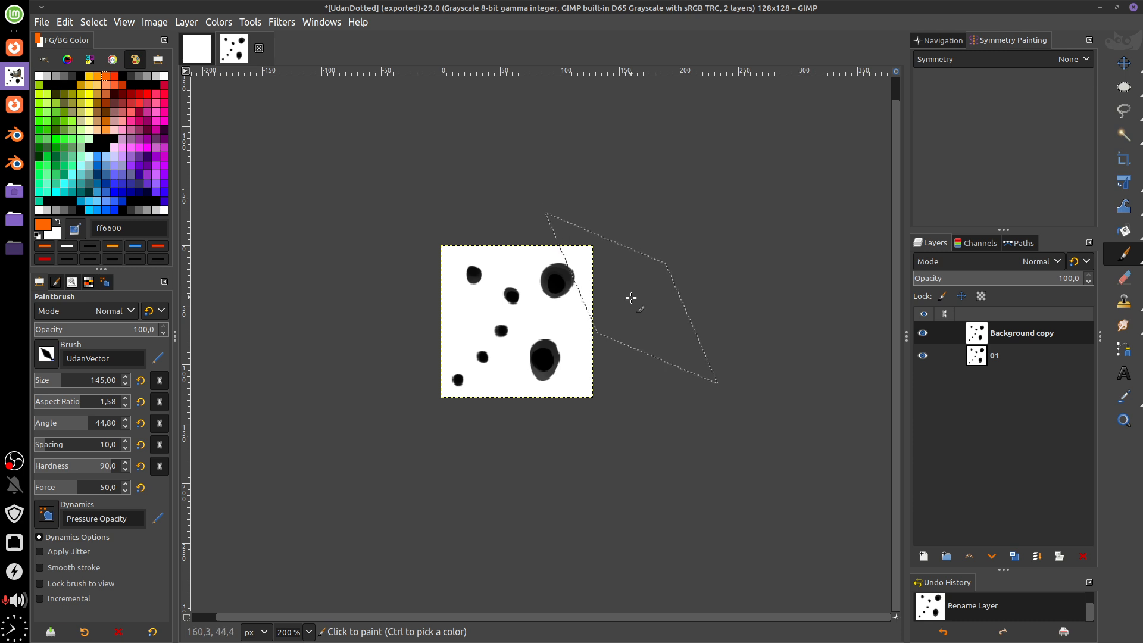
scroll(631, 303, "up", 1)
scroll(631, 307, "up", 1)
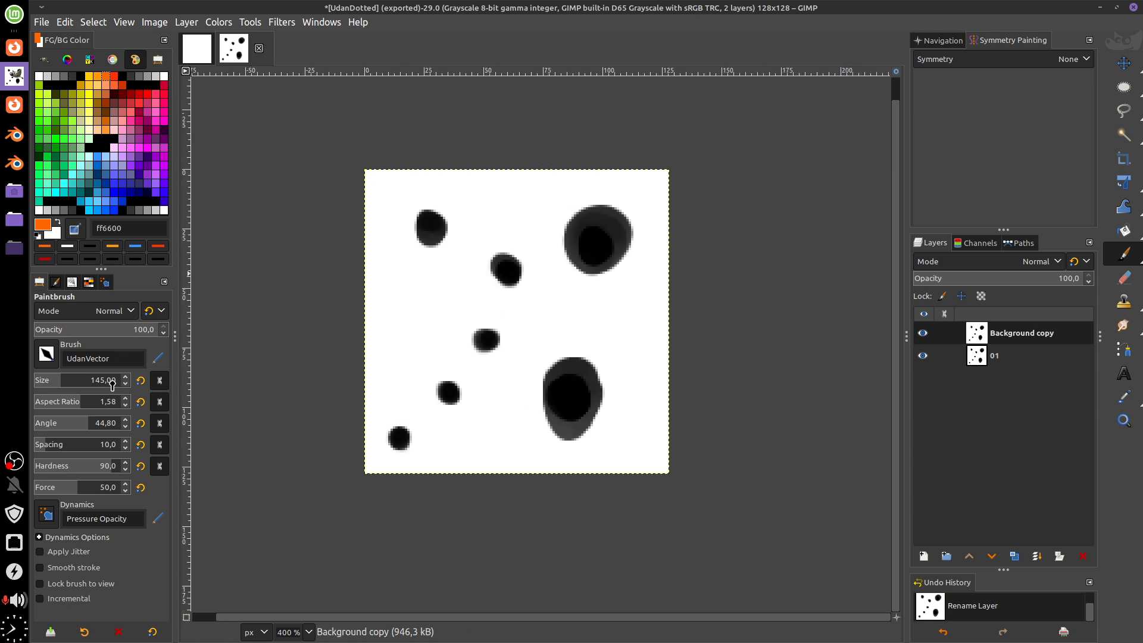
left_click(43, 389)
left_click_drag(43, 392, 45, 389)
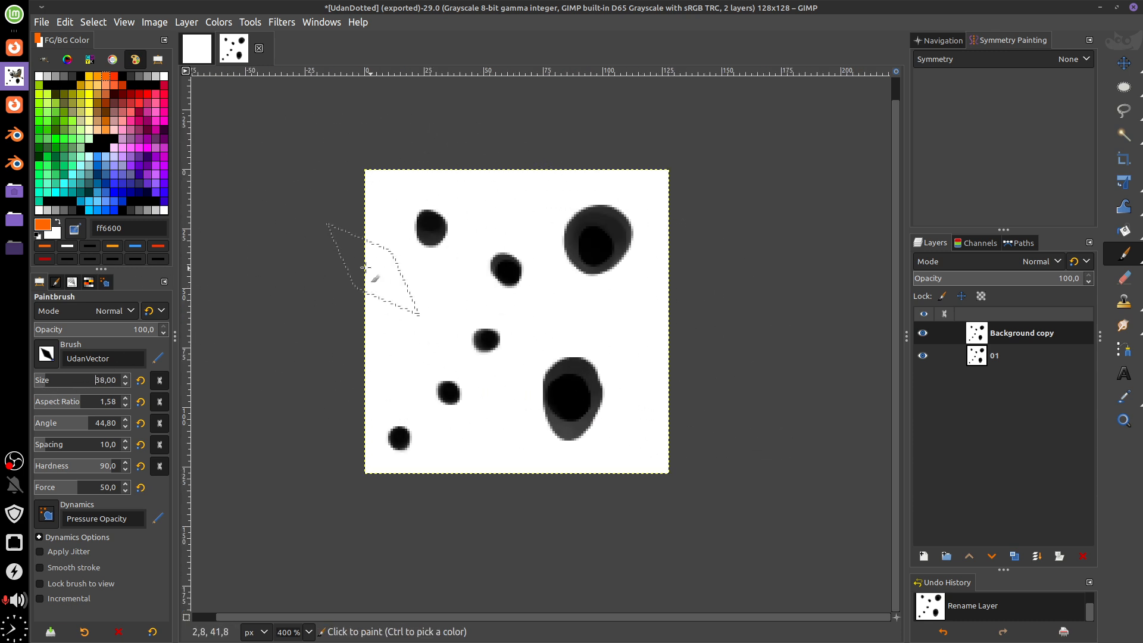
left_click(58, 222)
mouse_move(552, 291)
left_mouse_down()
mouse_move(551, 411)
mouse_move(503, 300)
mouse_move(416, 263)
mouse_move(409, 421)
mouse_move(424, 389)
mouse_move(411, 357)
left_mouse_up()
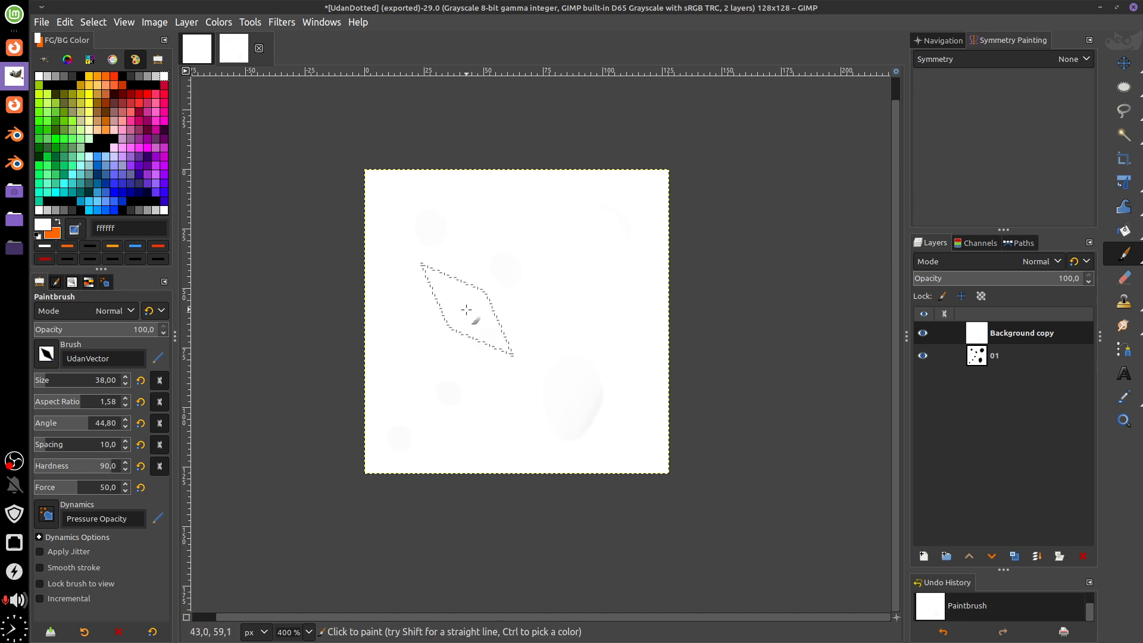
left_click(81, 210)
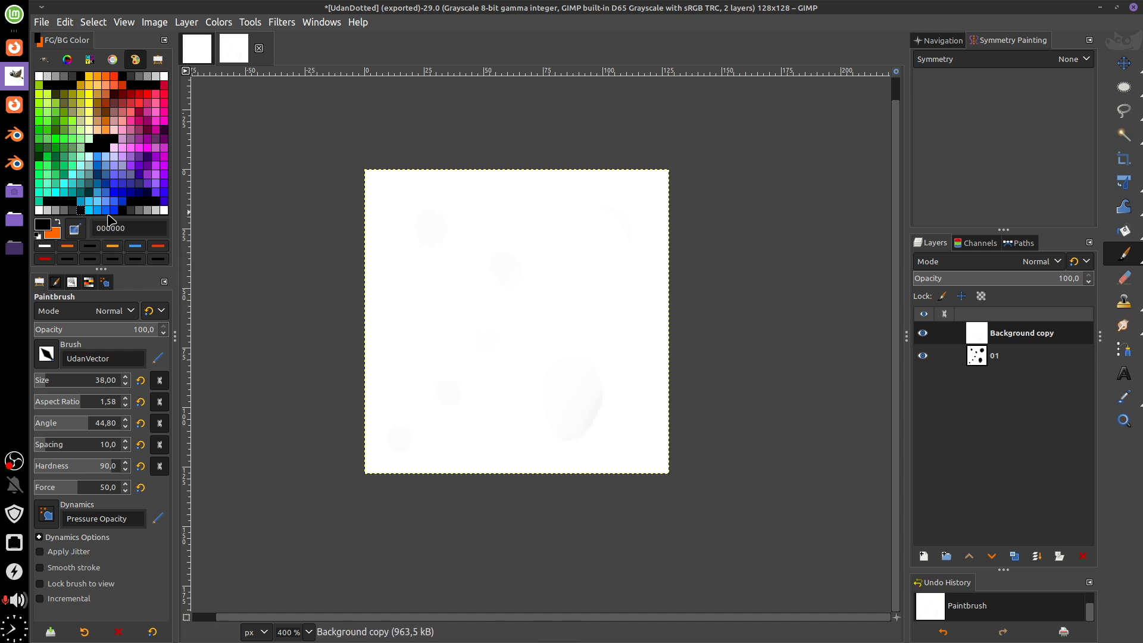
mouse_move(443, 309)
left_mouse_down()
mouse_move(603, 309)
mouse_move(454, 306)
mouse_move(599, 307)
mouse_move(466, 308)
mouse_move(574, 319)
left_mouse_up()
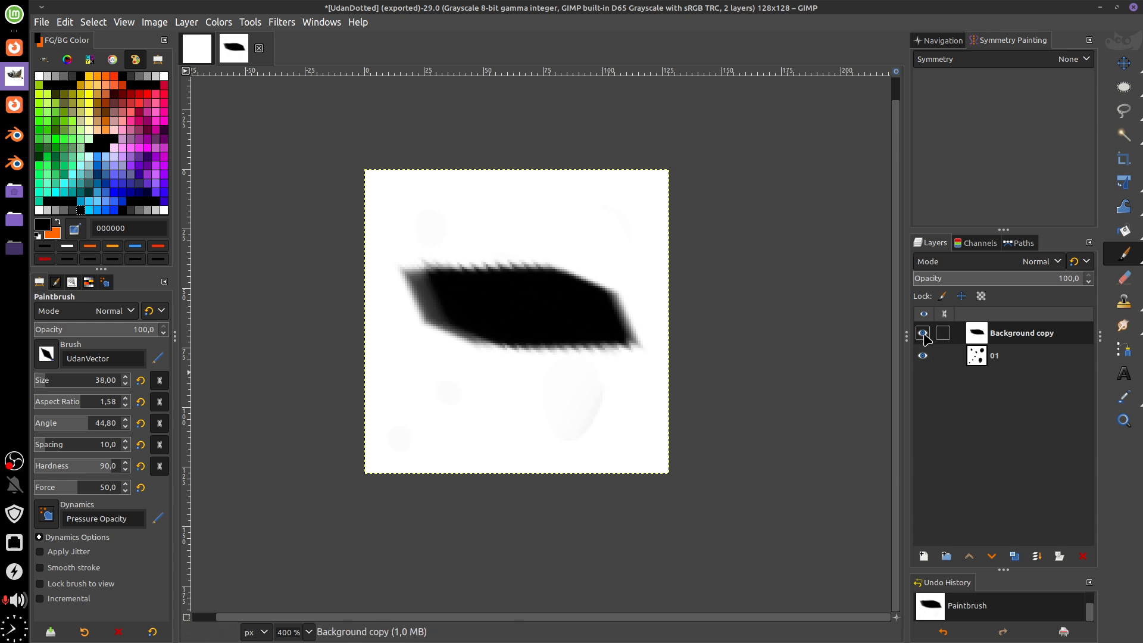
Toggle the visibility of both layers to compare their contents, leaving only layer 01 shown.
left_click(922, 356)
left_click(924, 333)
left_click(923, 356)
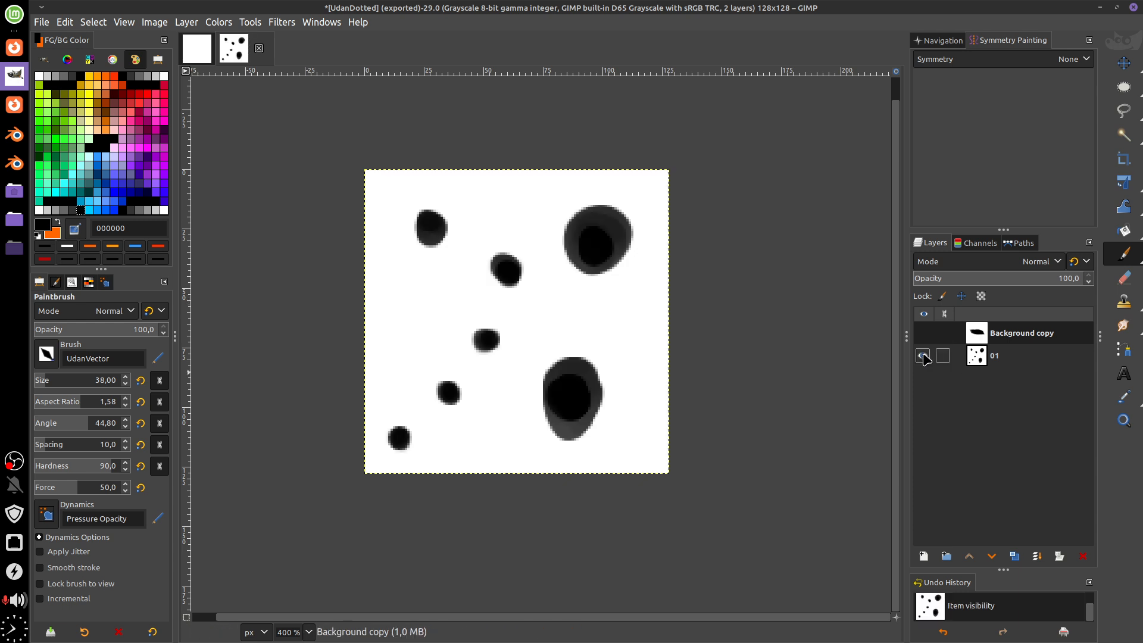
left_click(923, 356)
left_click(923, 333)
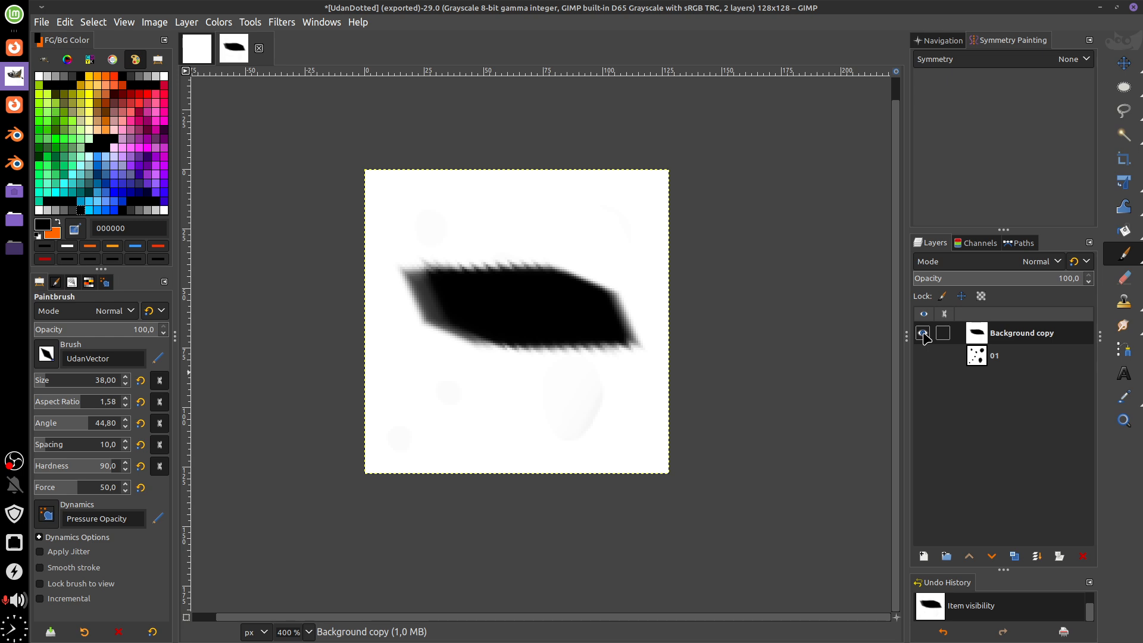
left_click(923, 332)
left_click(924, 333)
left_click(923, 333)
left_click(923, 356)
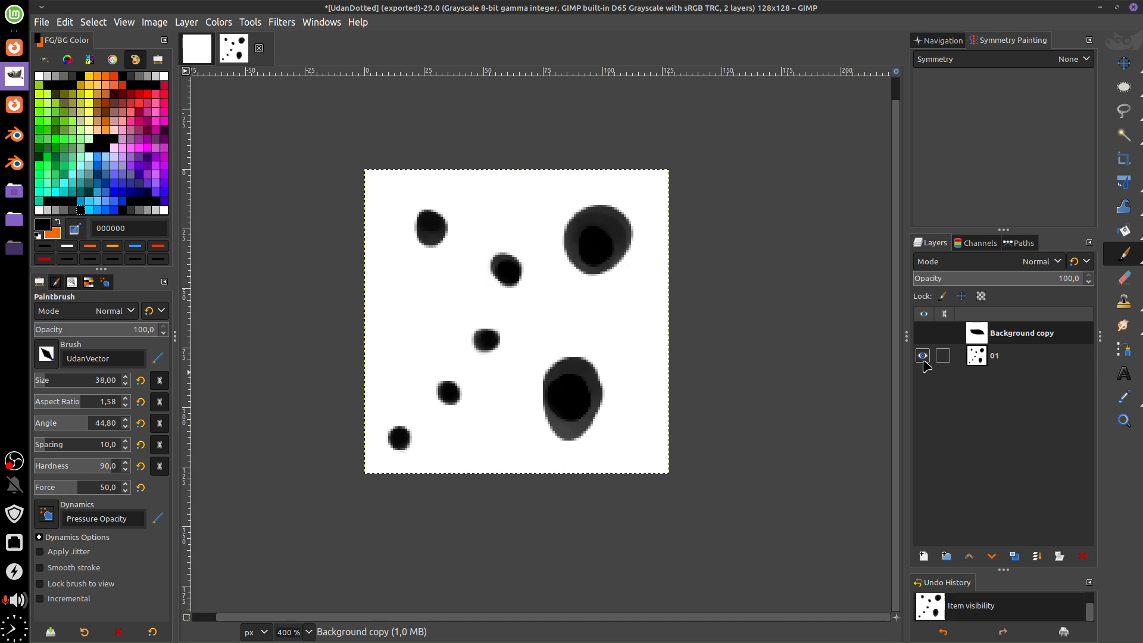
left_click(923, 356)
left_click(922, 356)
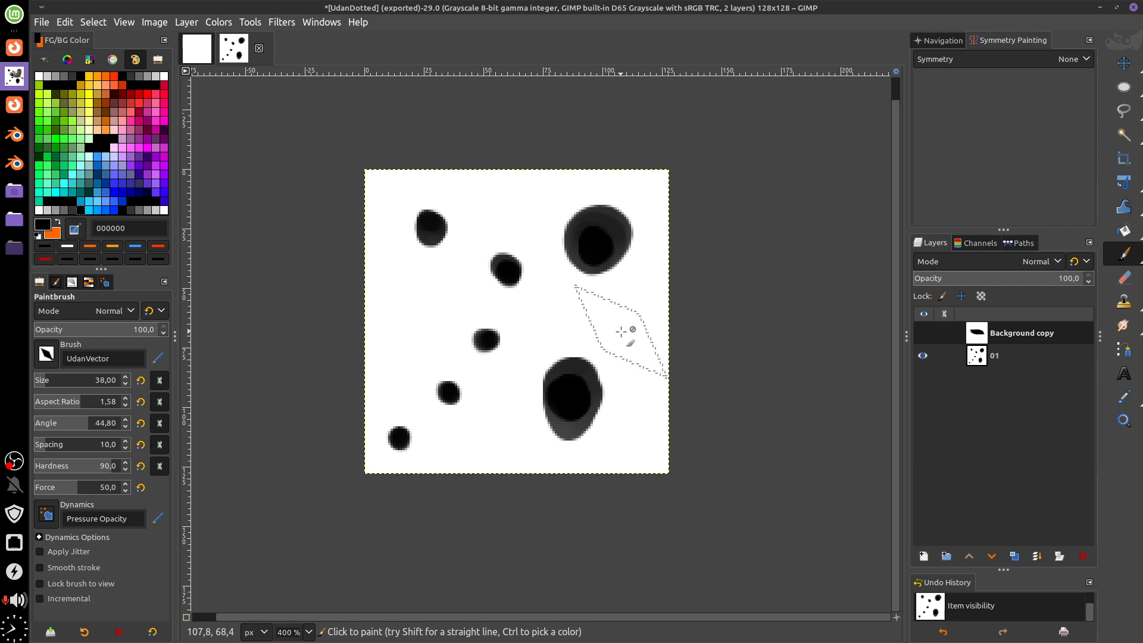
Reduce the brush size to 8 and paint a short black vertical stroke near the left edge of layer 01.
key("bracketleft")
key("bracketleft")
key("bracketleft")
key("bracketleft")
key("bracketleft")
key("bracketleft")
key("bracketleft")
key("bracketleft")
key("bracketleft")
key("bracketleft")
key("bracketleft")
key("bracketleft")
key("bracketleft")
key("bracketleft")
key("bracketleft")
key("bracketleft")
key("bracketleft")
key("bracketleft")
key("bracketleft")
key("bracketleft")
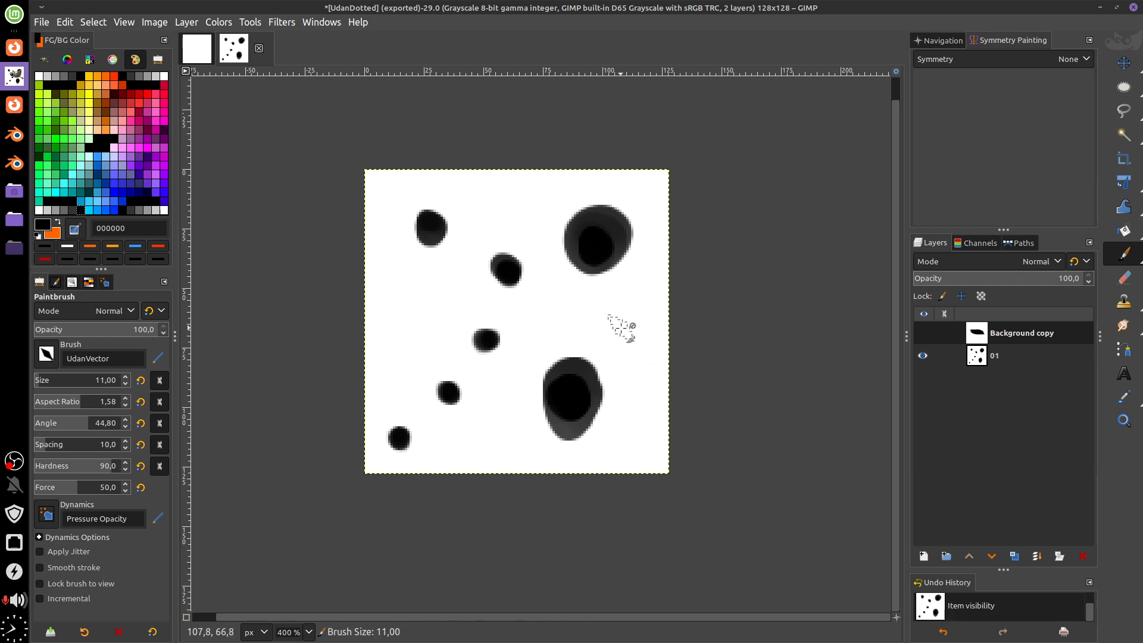
key("bracketleft")
key("bracketleft")
key("bracketleft")
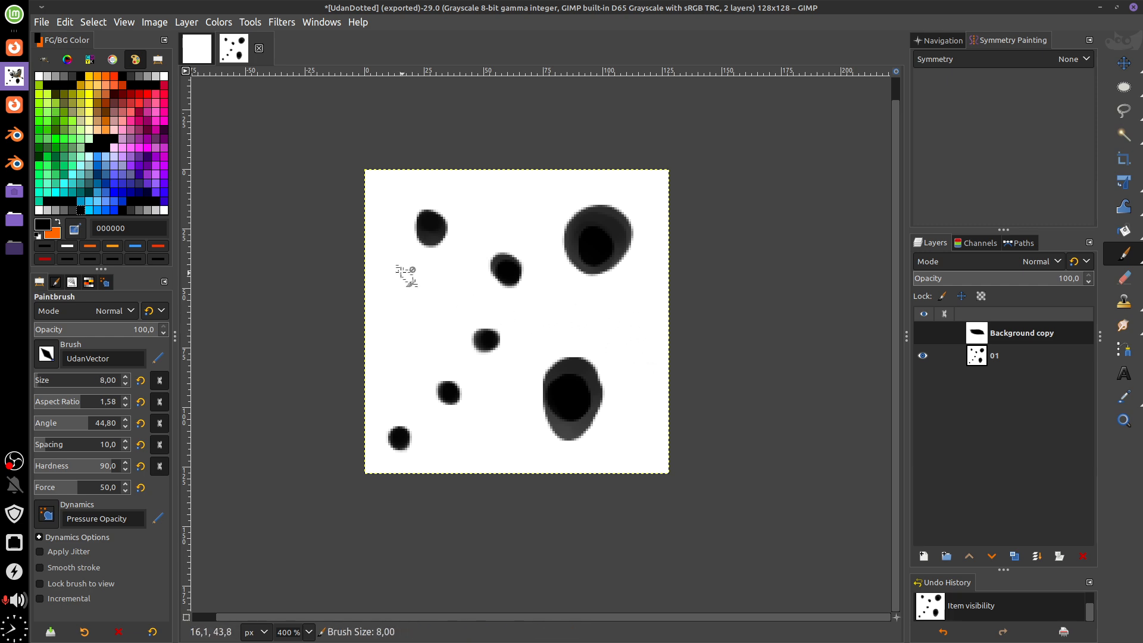
left_click(992, 353)
left_click_drag(388, 298, 389, 333)
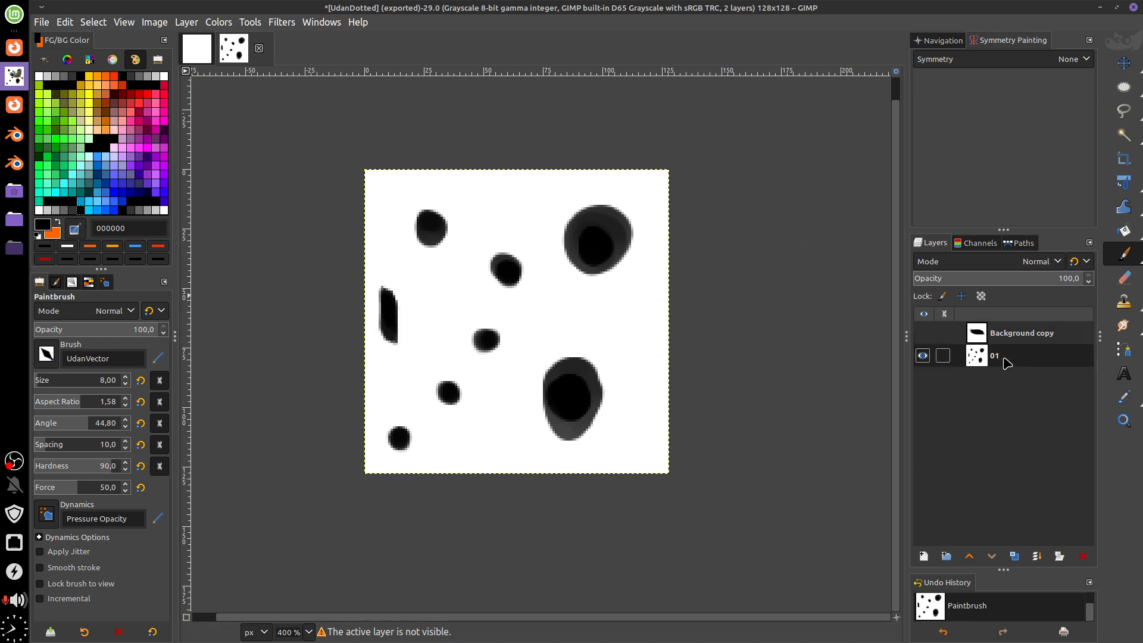
Show the Background copy layer again and rename it 02.
left_click(1015, 335)
left_click(924, 333)
double_click(1024, 334)
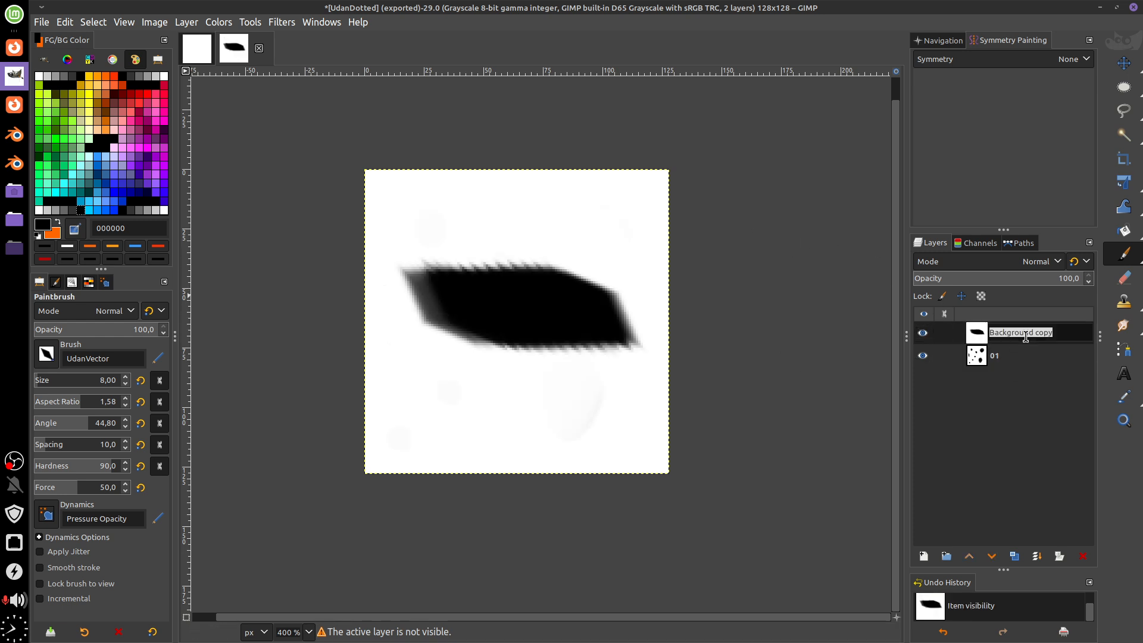
type("02")
key("Return")
Paint two short black strokes in the lower-left area of layer 02, and hide and reshow the layer to compare.
mouse_move(392, 394)
left_mouse_down()
mouse_move(401, 433)
mouse_move(430, 426)
mouse_move(434, 437)
left_mouse_up()
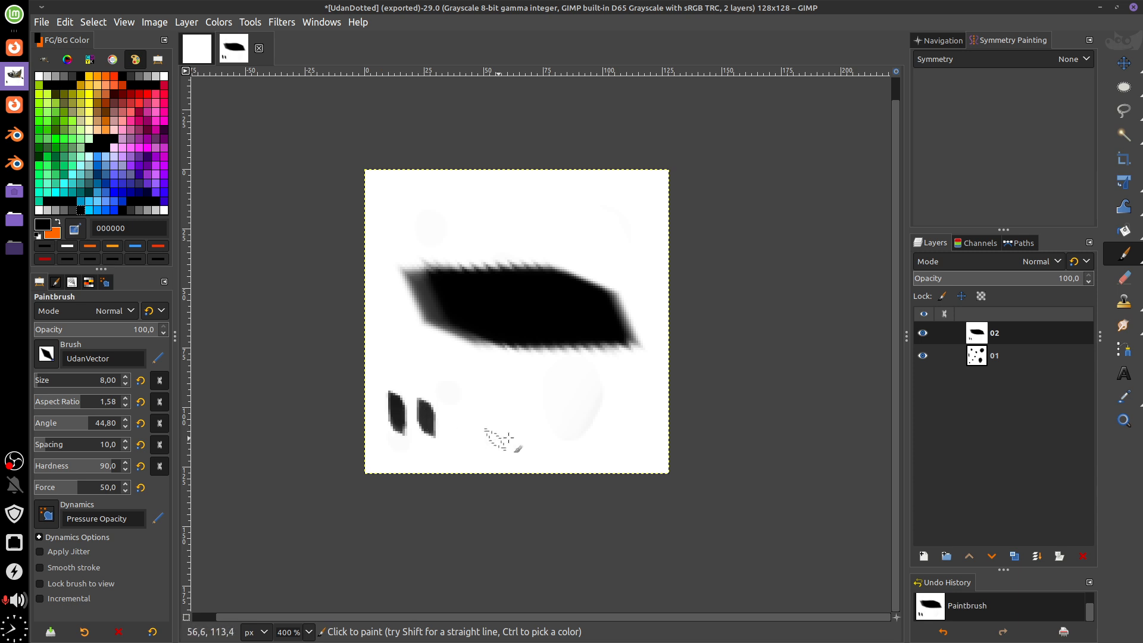
left_click(925, 333)
left_click(924, 332)
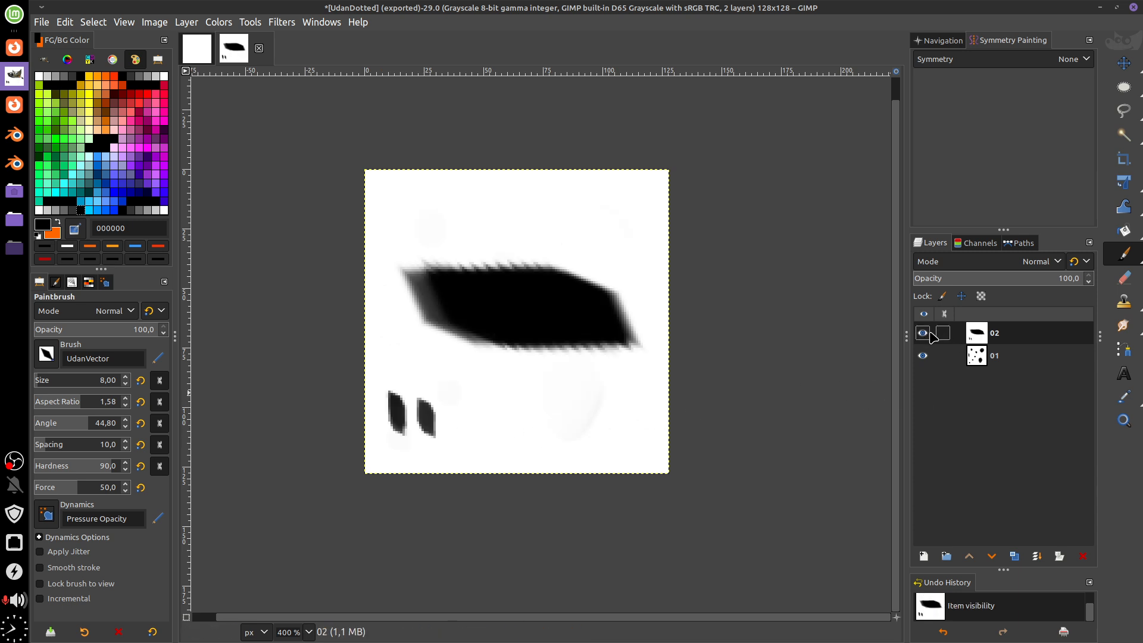
Duplicate layer 02 and rename the copy 03.
left_click(1015, 556)
double_click(1012, 333)
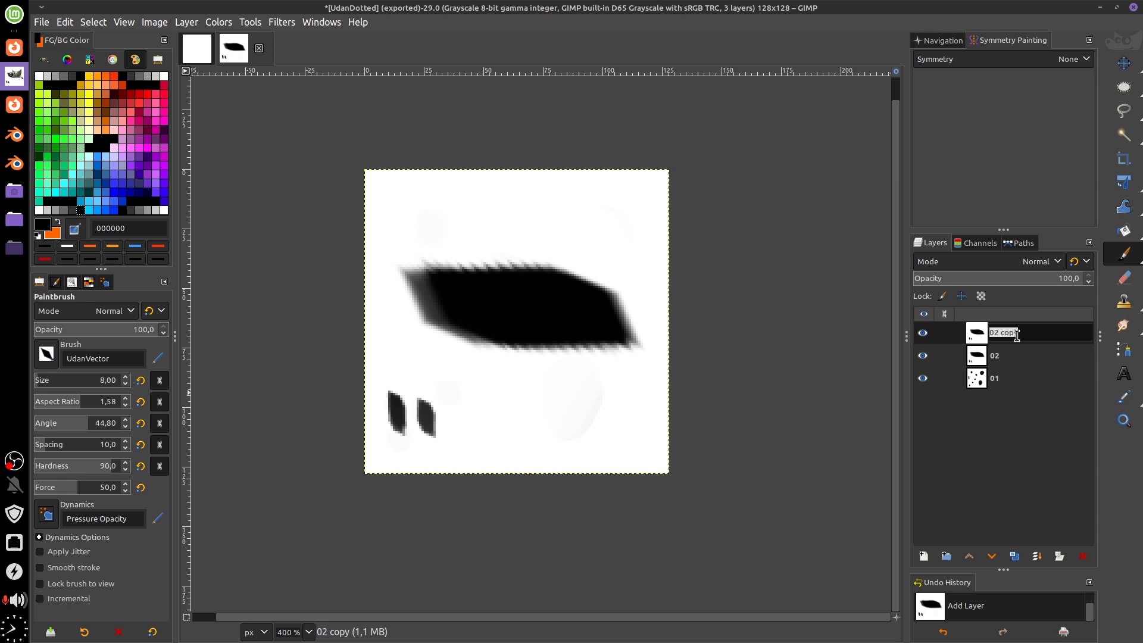
type("03")
key("Return")
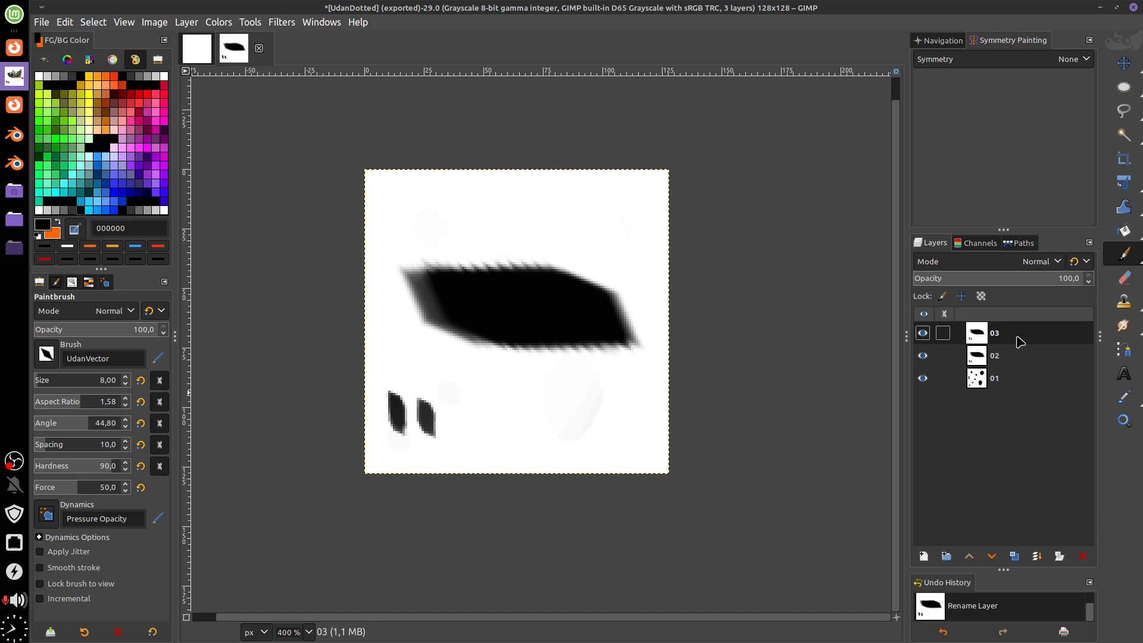
Make white the foreground colour and paint over all the black shapes on layer 03.
key("Delete")
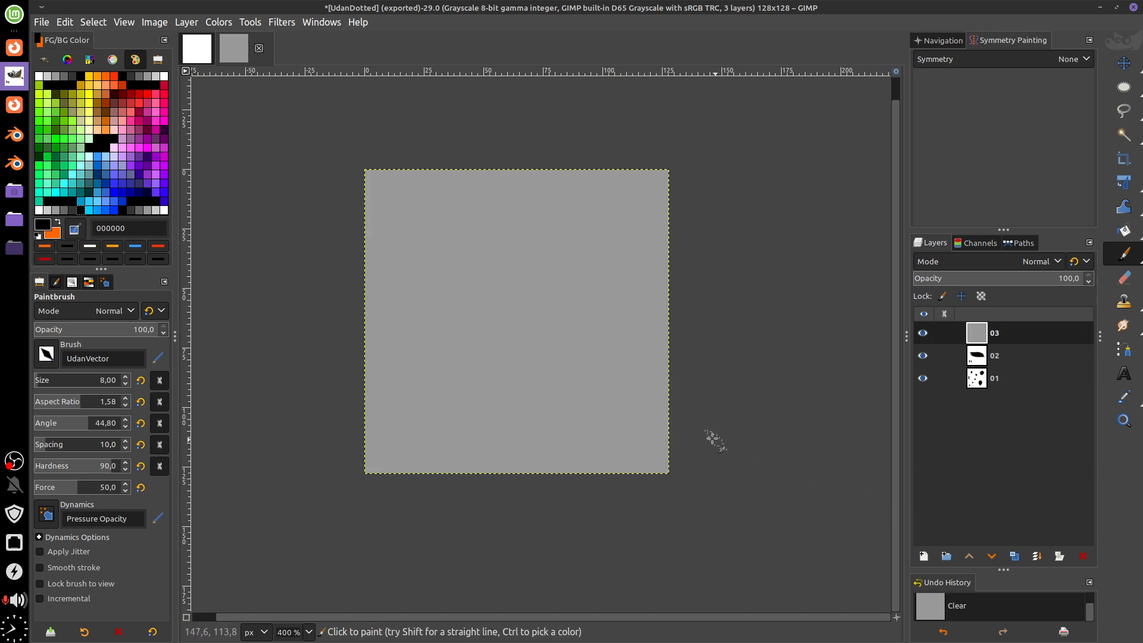
key("ctrl+z")
key("d")
key("x")
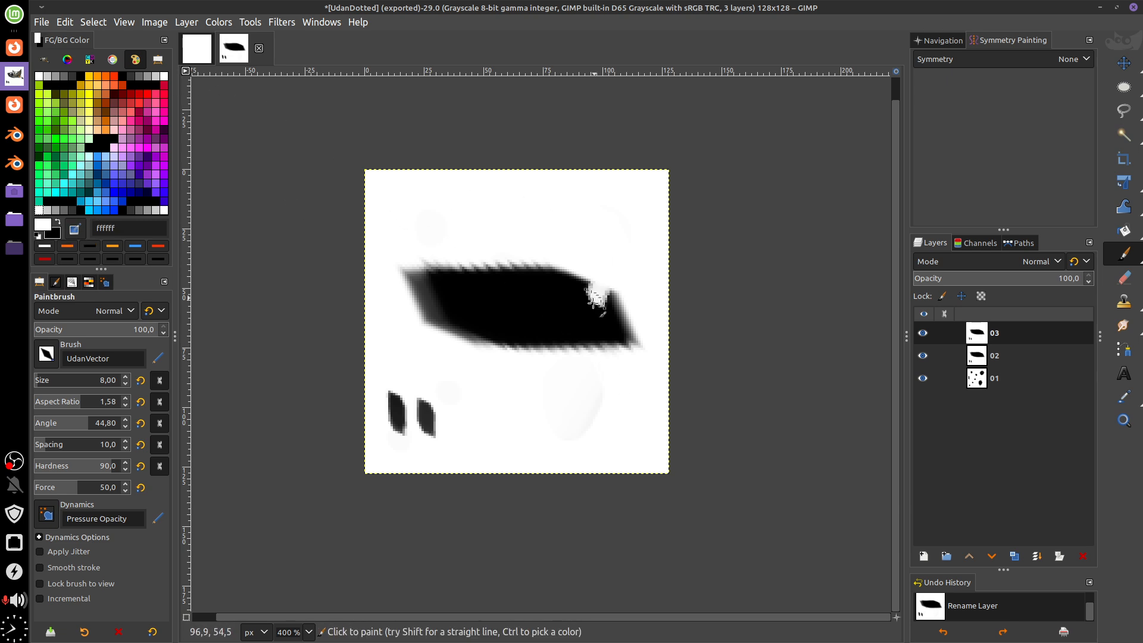
mouse_move(596, 298)
left_mouse_down()
mouse_move(595, 368)
mouse_move(594, 288)
mouse_move(556, 274)
mouse_move(500, 345)
left_mouse_up()
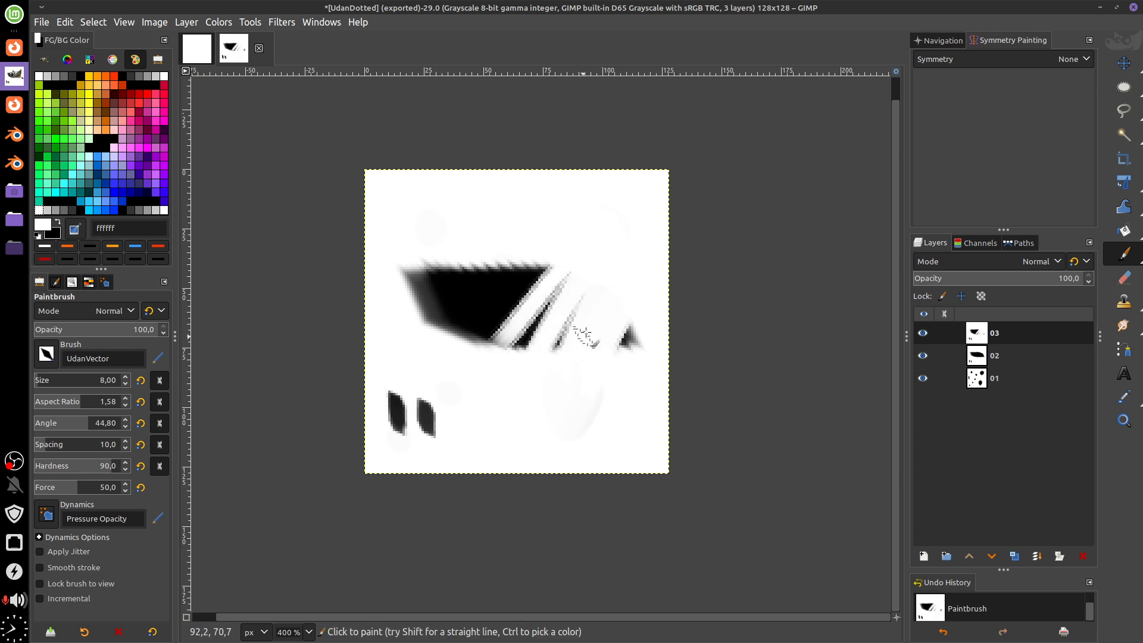
mouse_move(584, 336)
left_mouse_down()
mouse_move(542, 295)
mouse_move(492, 325)
mouse_move(437, 311)
mouse_move(402, 247)
mouse_move(460, 341)
mouse_move(500, 242)
mouse_move(560, 347)
mouse_move(605, 331)
mouse_move(619, 368)
mouse_move(582, 433)
mouse_move(560, 255)
mouse_move(516, 260)
mouse_move(428, 412)
mouse_move(394, 431)
mouse_move(402, 353)
mouse_move(440, 395)
mouse_move(443, 429)
mouse_move(427, 347)
mouse_move(582, 230)
mouse_move(437, 306)
mouse_move(531, 263)
left_mouse_up()
Switch the foreground back to black and paint three thick, slightly slanted vertical strokes side by side across layer 03.
key("x")
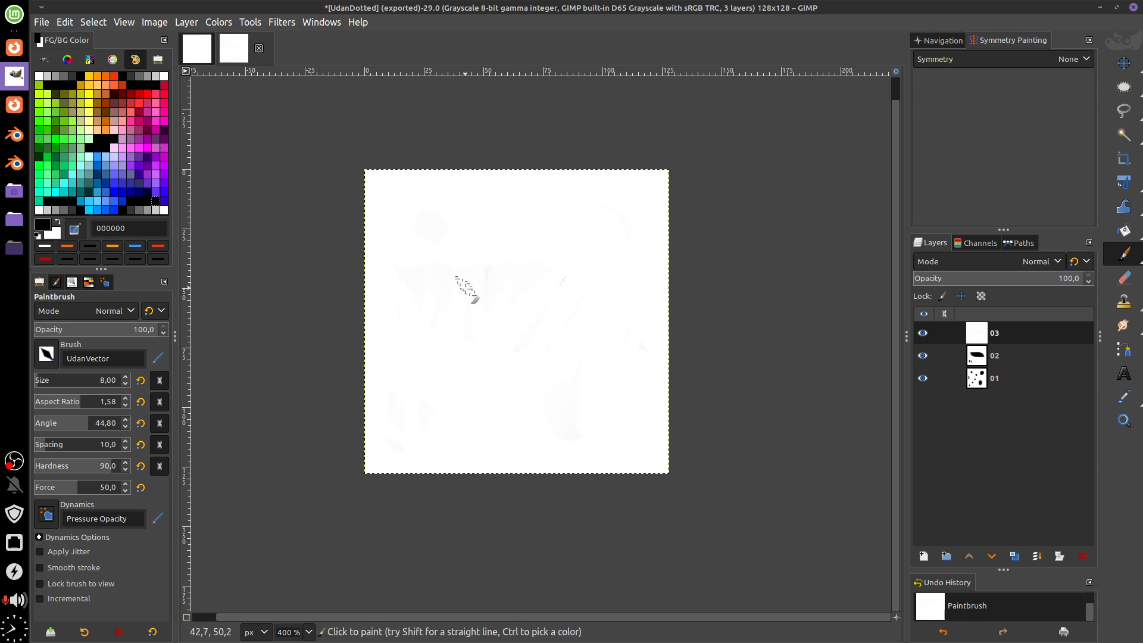
left_click_drag(443, 241, 433, 377)
left_click_drag(537, 246, 509, 384)
left_click_drag(634, 257, 586, 384)
left_click_drag(531, 250, 510, 362)
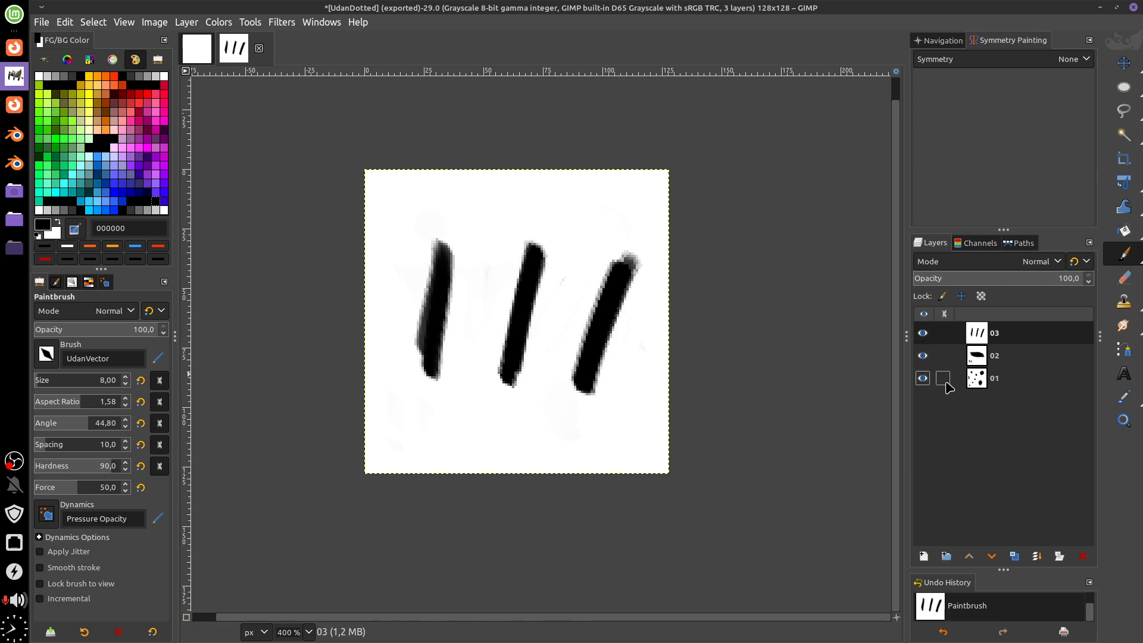
Hide layers 03, 02 and 01 one by one to compare their contents, and show all three again.
left_click(923, 333)
left_click(924, 356)
left_click(924, 378)
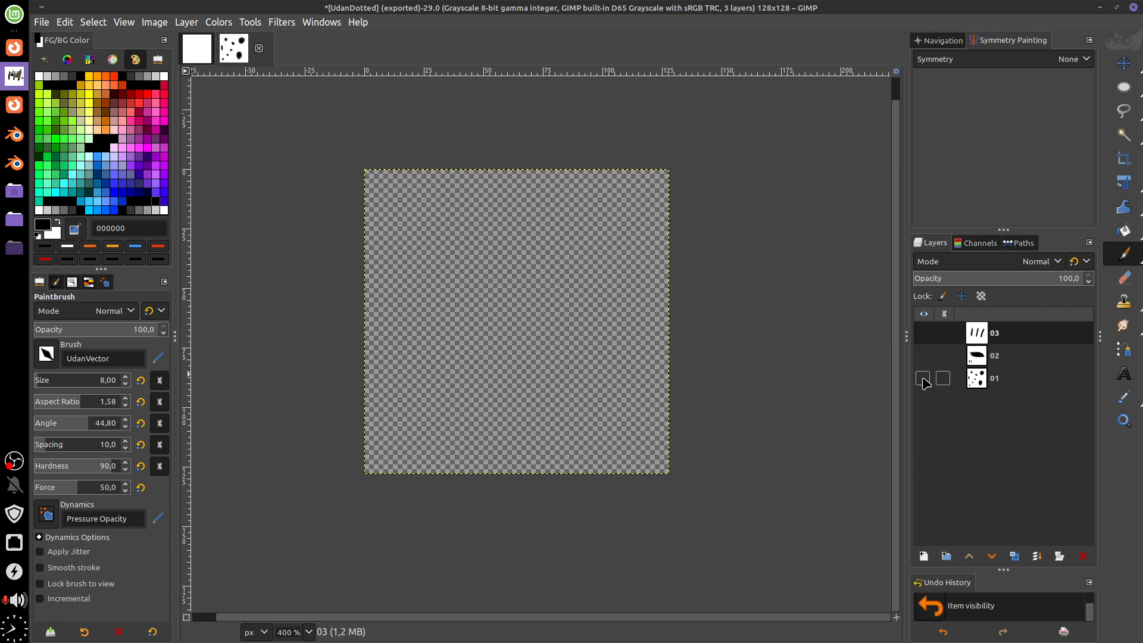
left_click(924, 378)
left_click(924, 378, "shift")
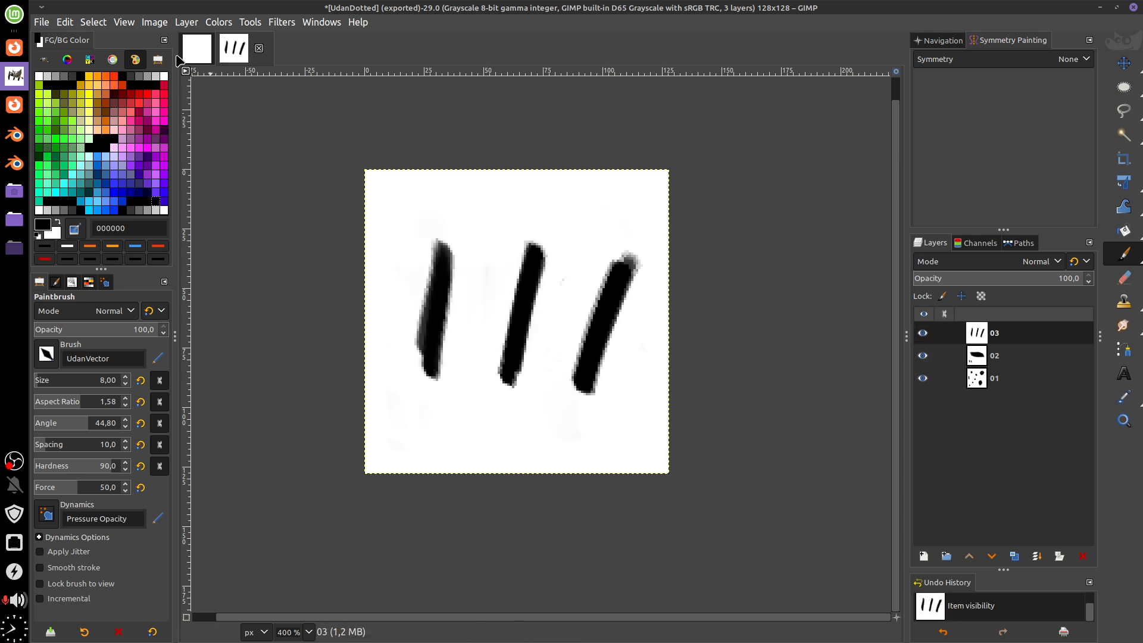
Export the image to the brushes folder as UdanDotted.gih using the GIMP brush (animated) file type.
left_click(41, 22)
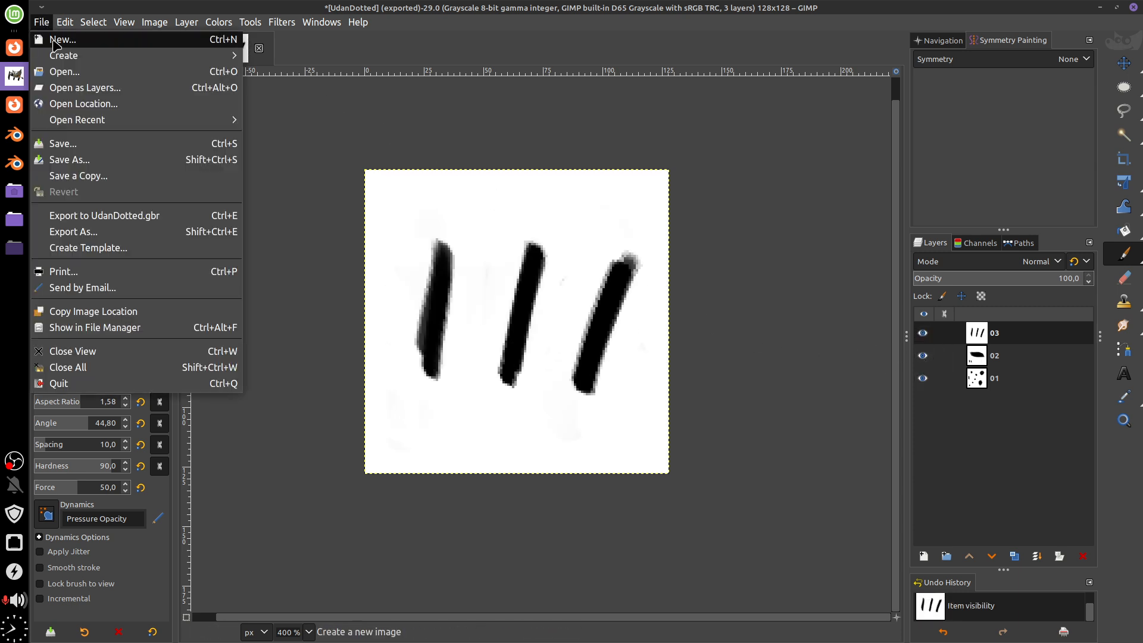
left_click(158, 239)
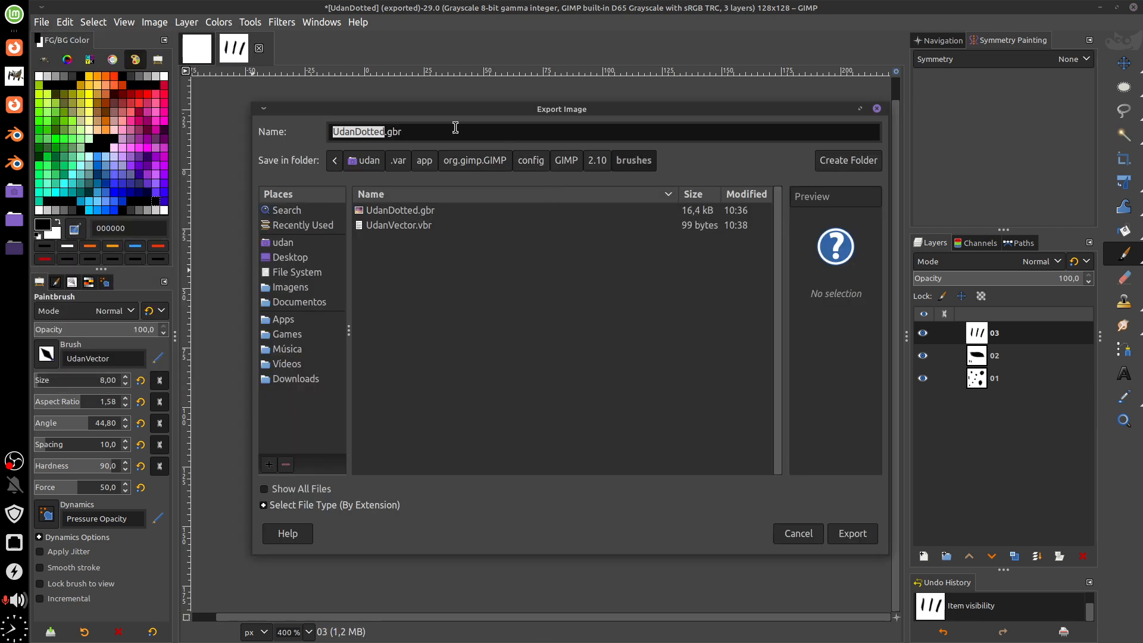
left_click(432, 131)
key("BackSpace")
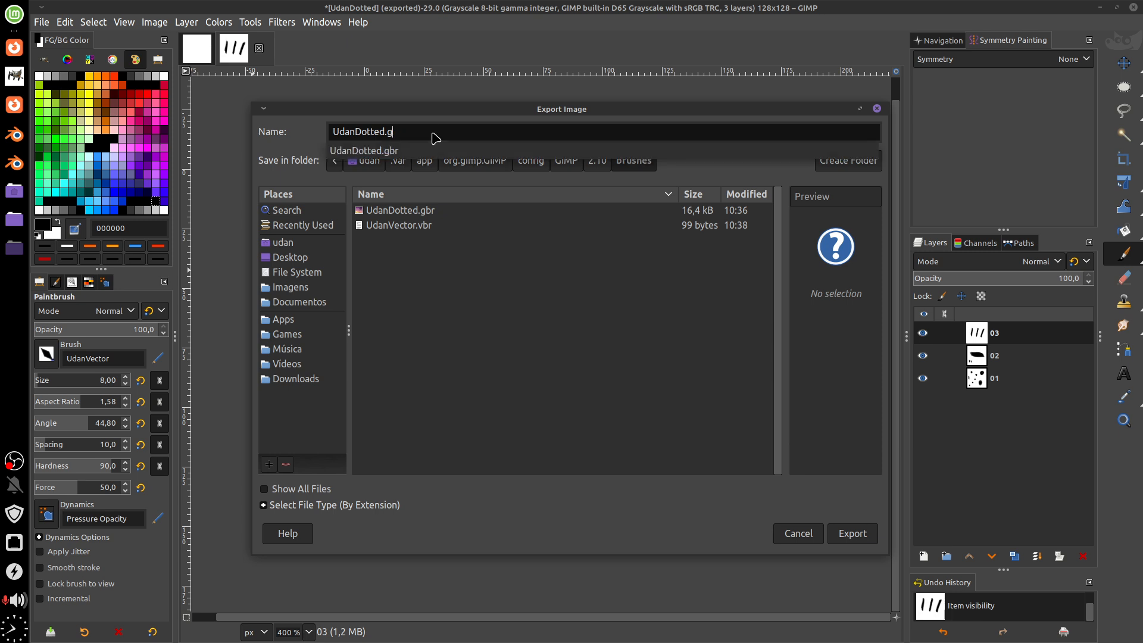
left_click(301, 507)
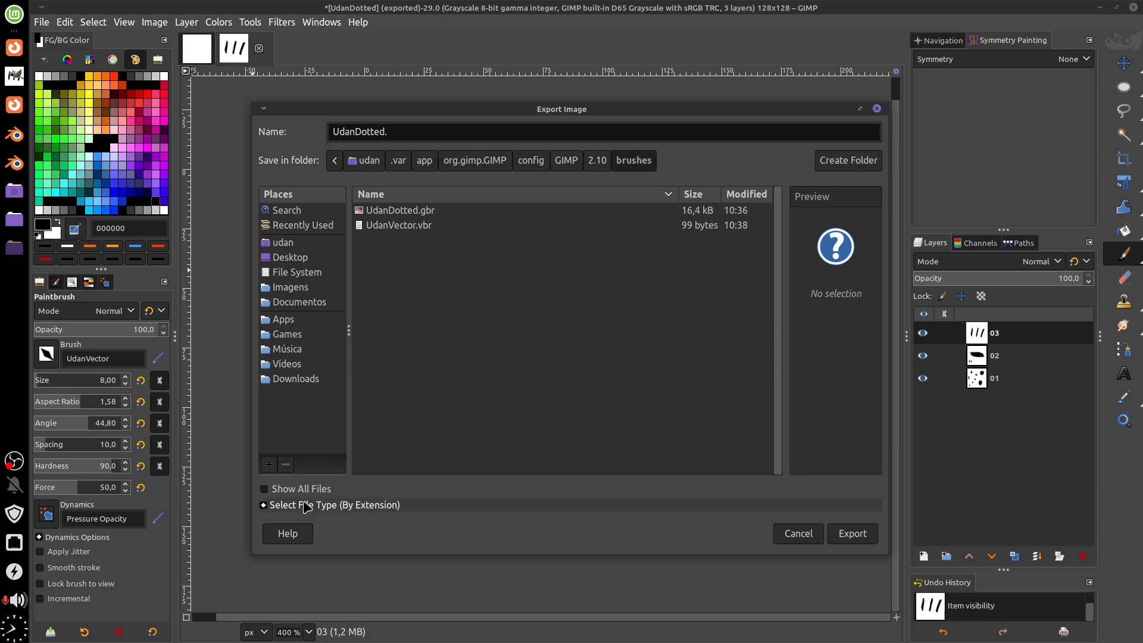
left_click(307, 508)
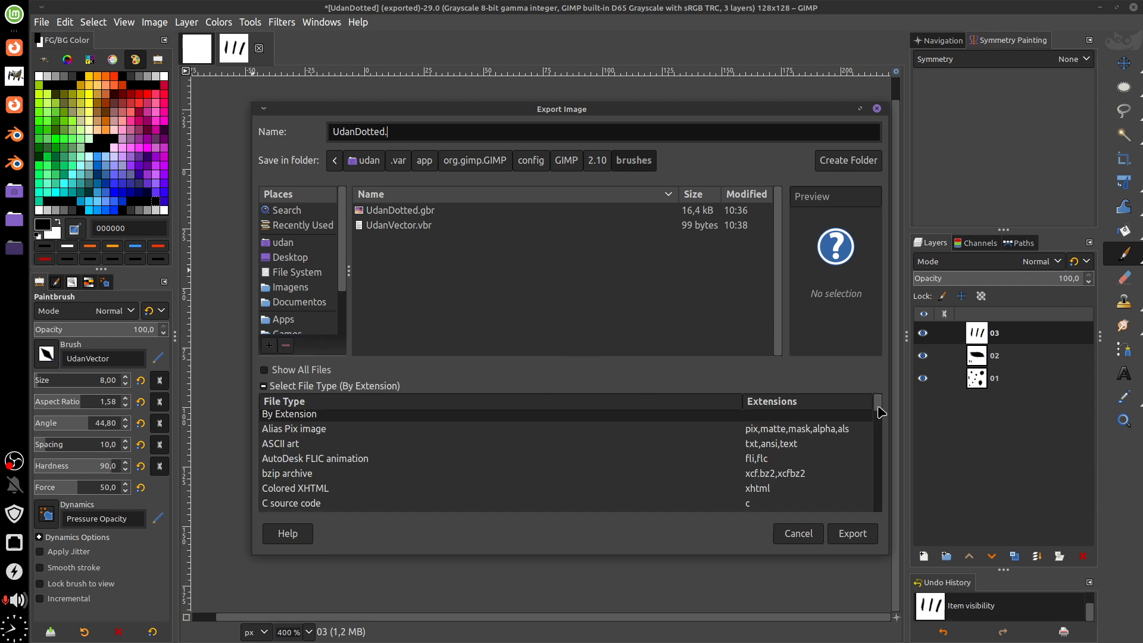
scroll(869, 429, "down", 5)
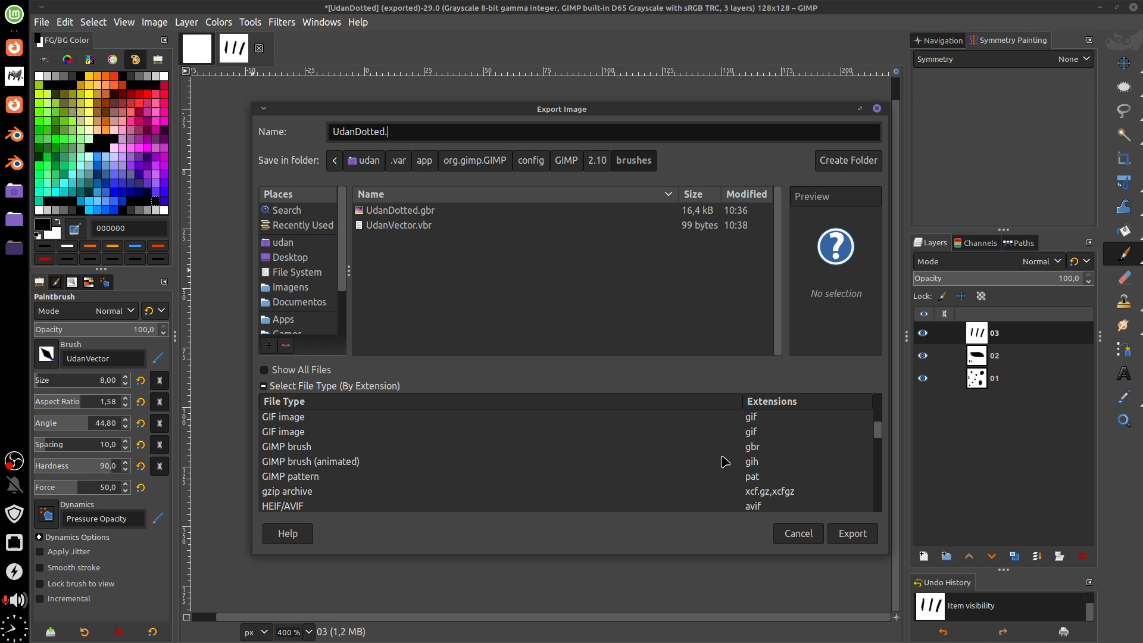
left_click(765, 463)
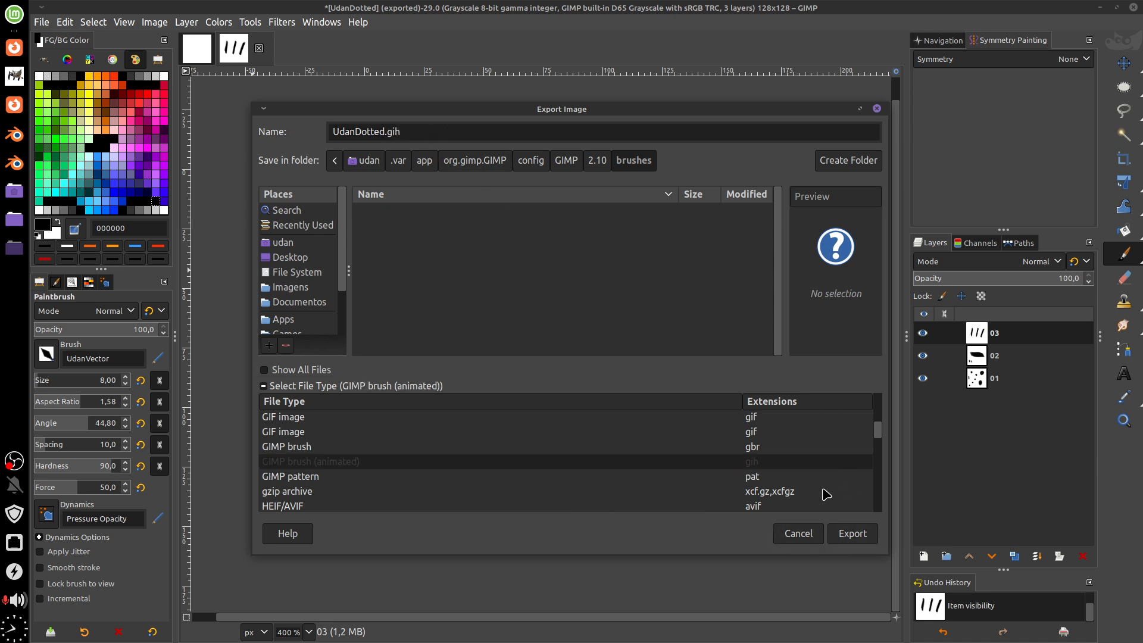
left_click(857, 534)
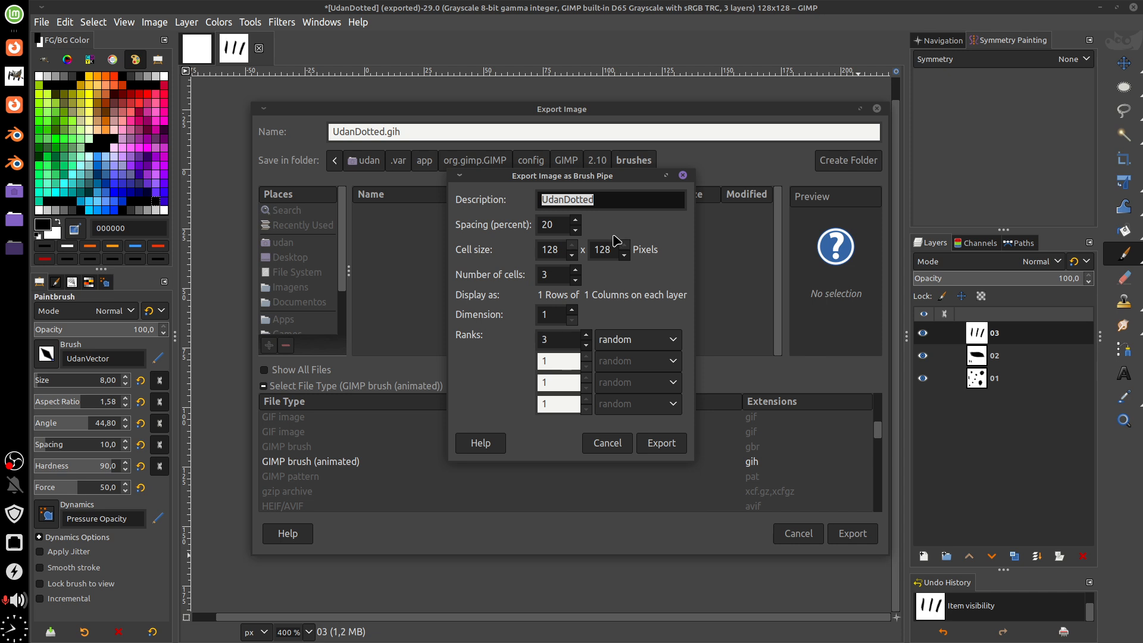
Set the brush pipe's spacing to 30 percent and its first rank to incremental.
left_click(561, 224)
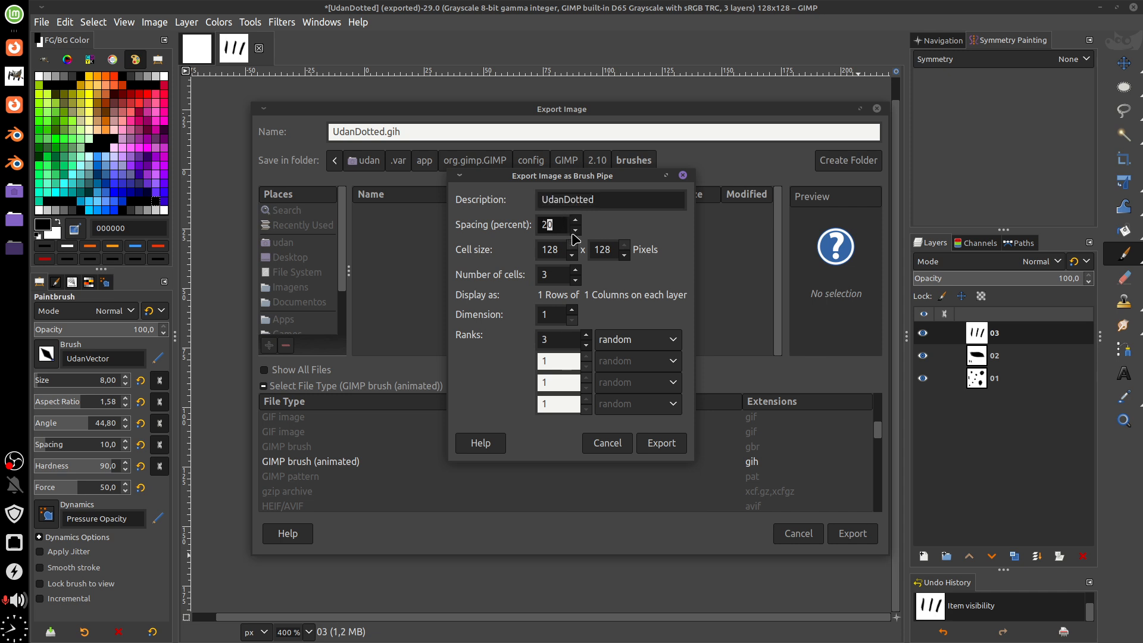
type("10")
left_click(657, 345)
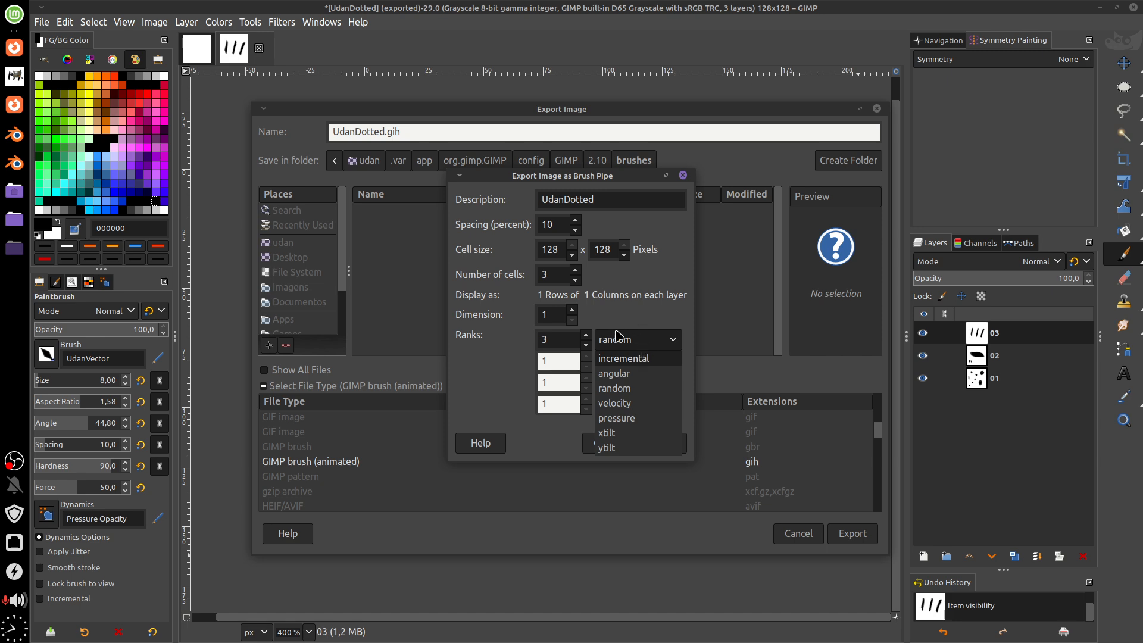
left_click(642, 364)
double_click(546, 224)
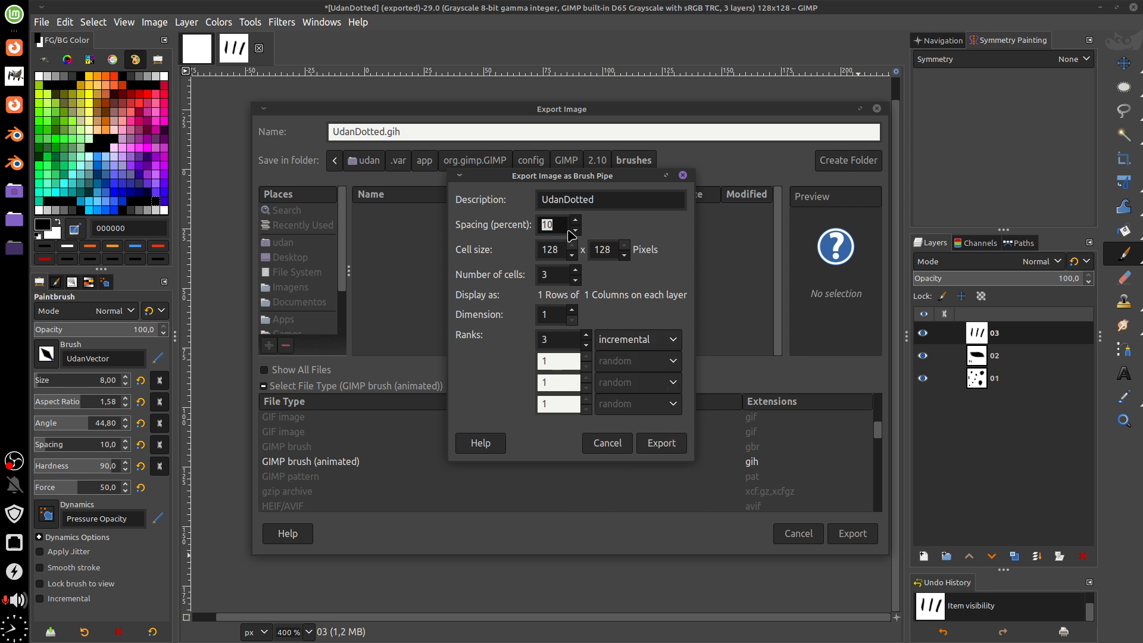
type("2")
Try a brush pipe dimension of 3 with the second and third ranks set to 2.
left_click(573, 309)
left_click(573, 309)
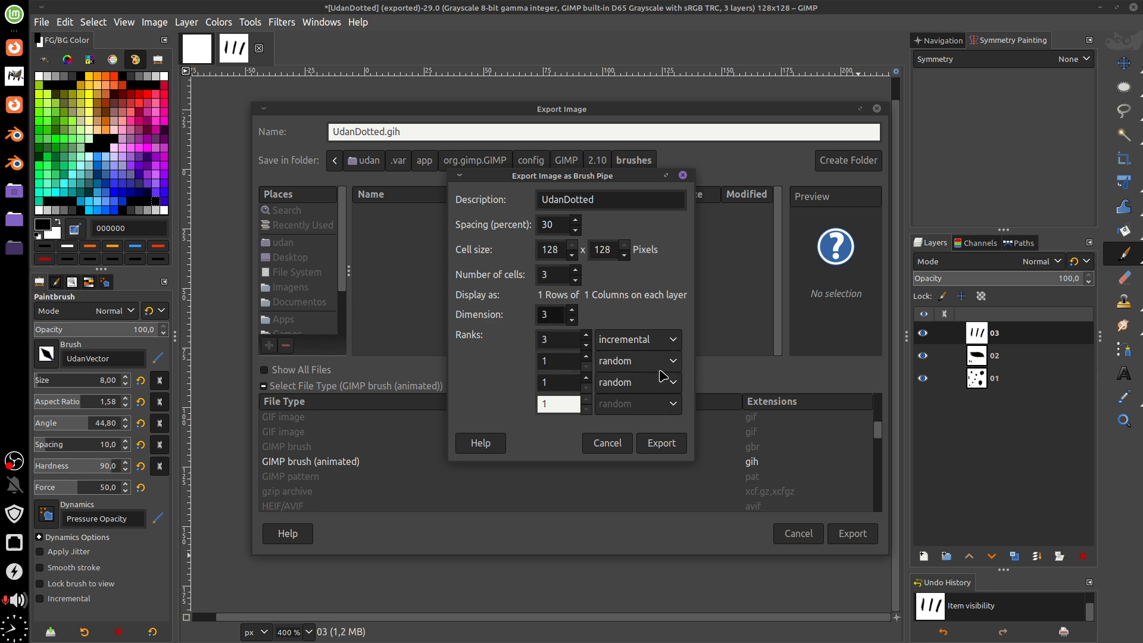
left_click(574, 310)
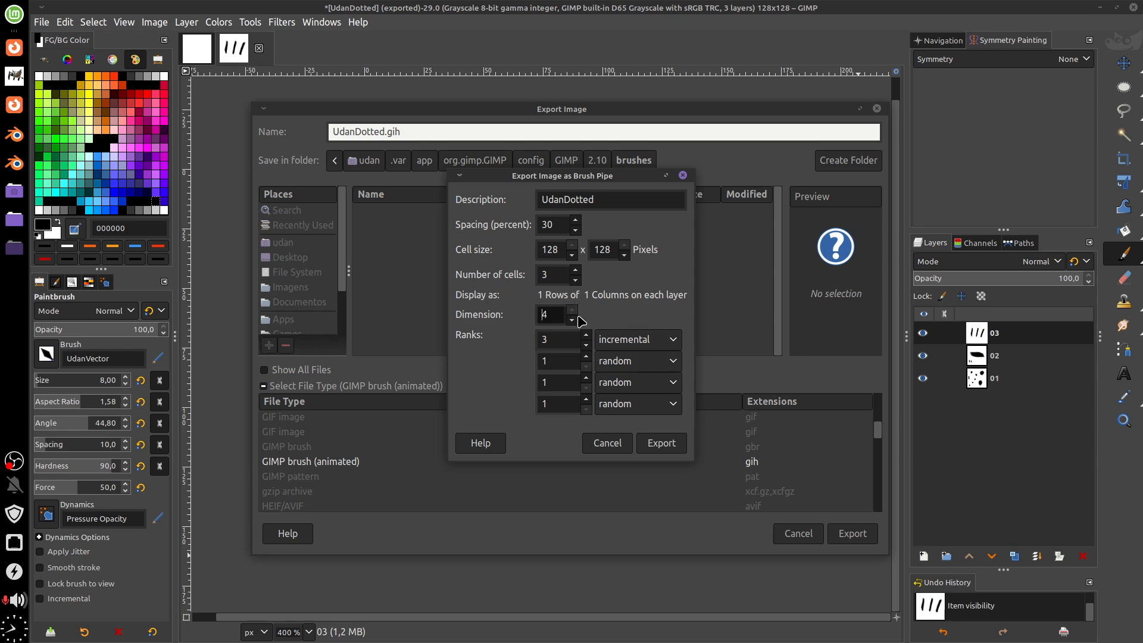
left_click(575, 321)
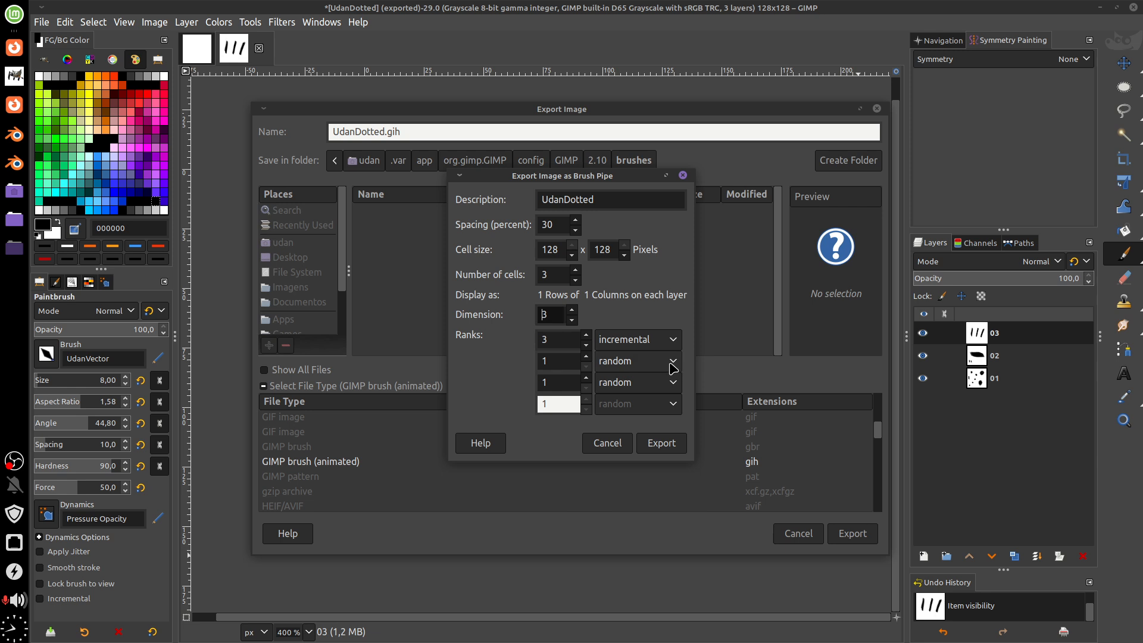
left_click(671, 363)
left_click(673, 367)
left_click(587, 358)
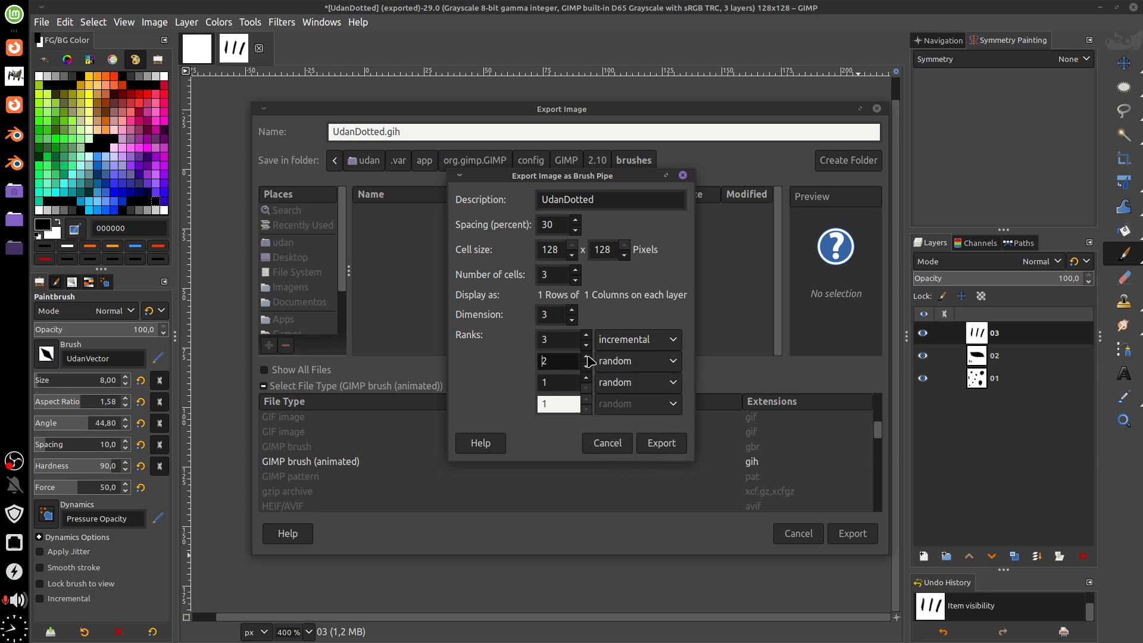
left_click(586, 379)
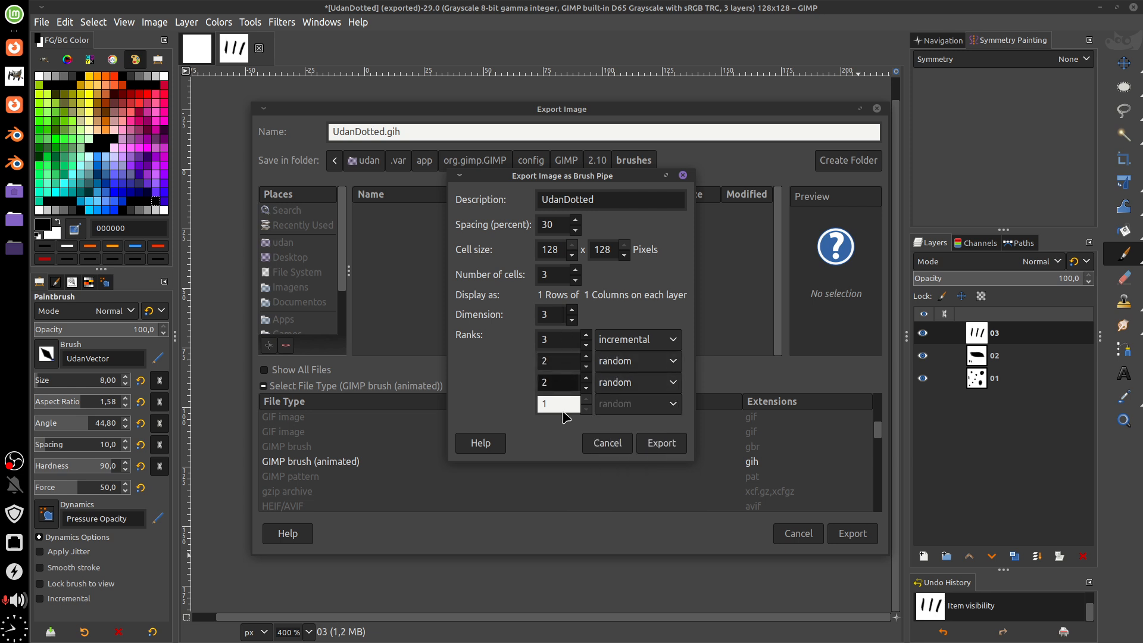
Try velocity as the selection mode for the second rank and pressure for the third.
left_click(646, 363)
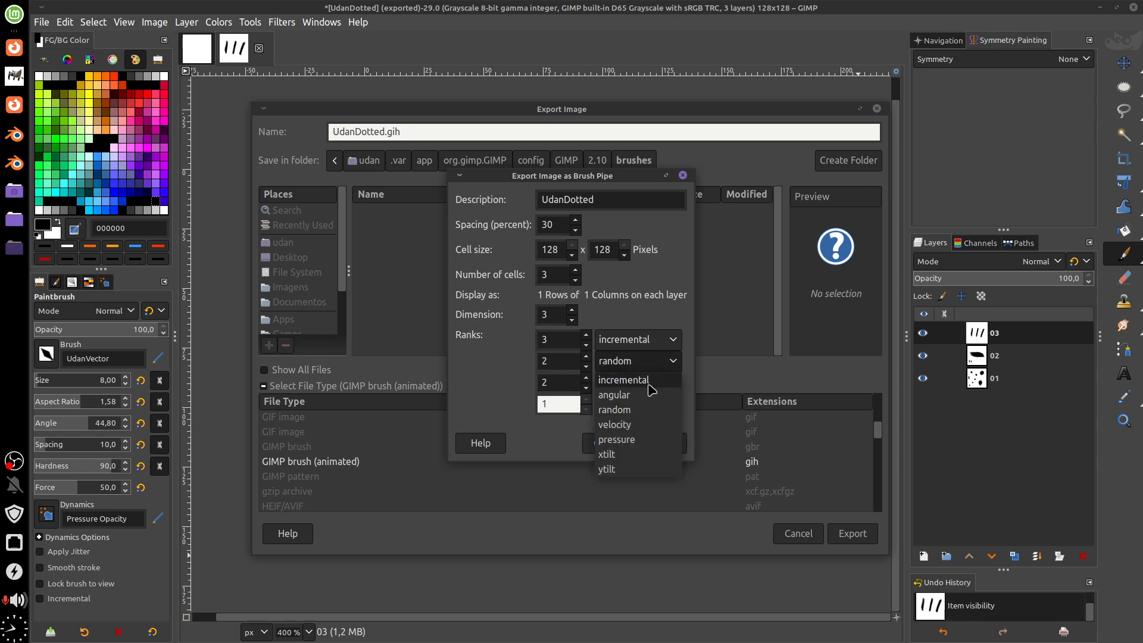
left_click(642, 425)
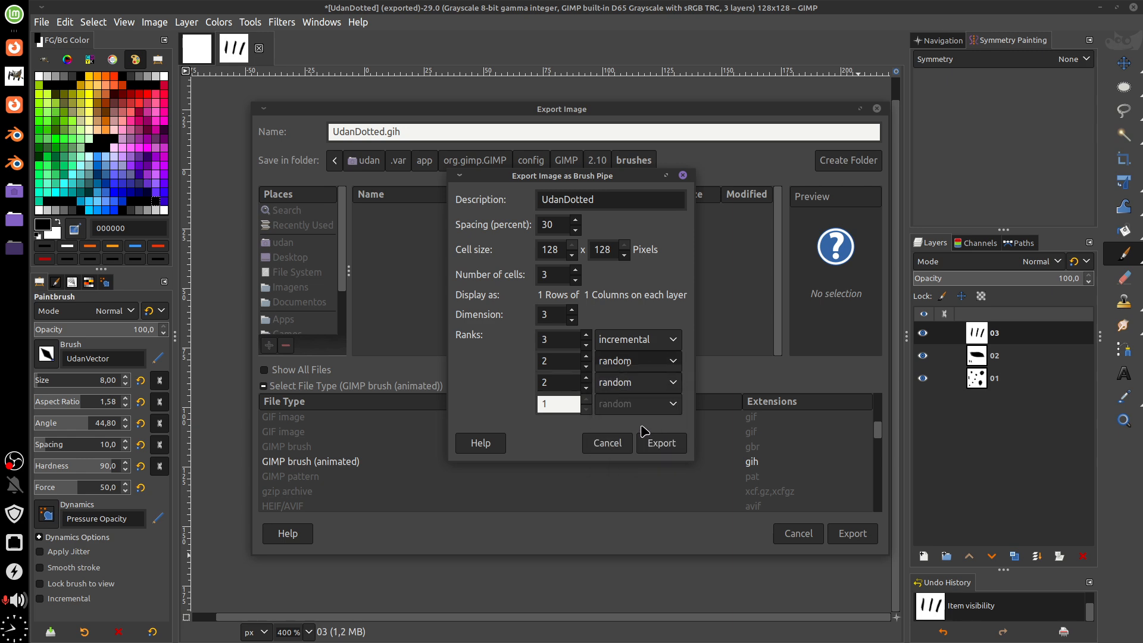
left_click(641, 390)
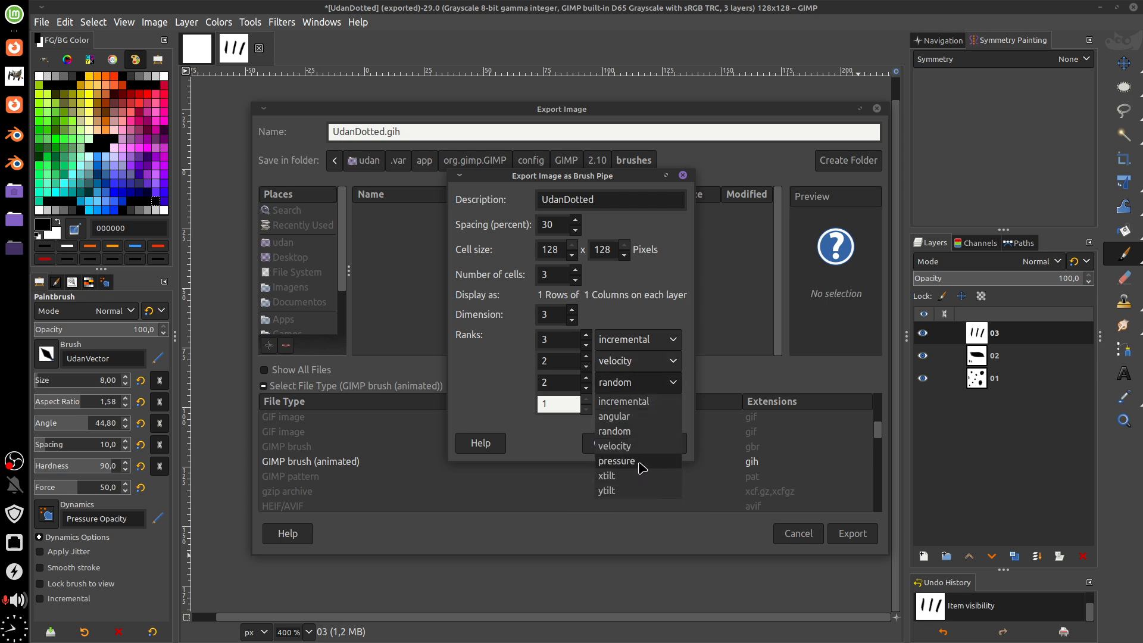
left_click(640, 466)
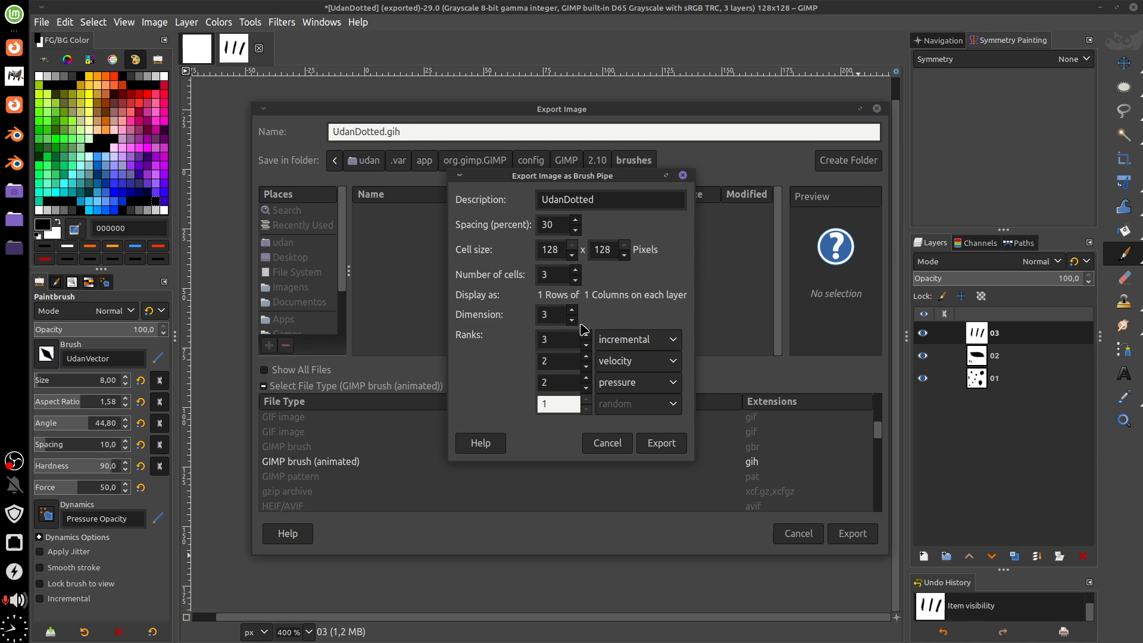
Set the brush pipe's dimension to 1 and complete the export.
left_click(572, 321)
left_click(571, 321)
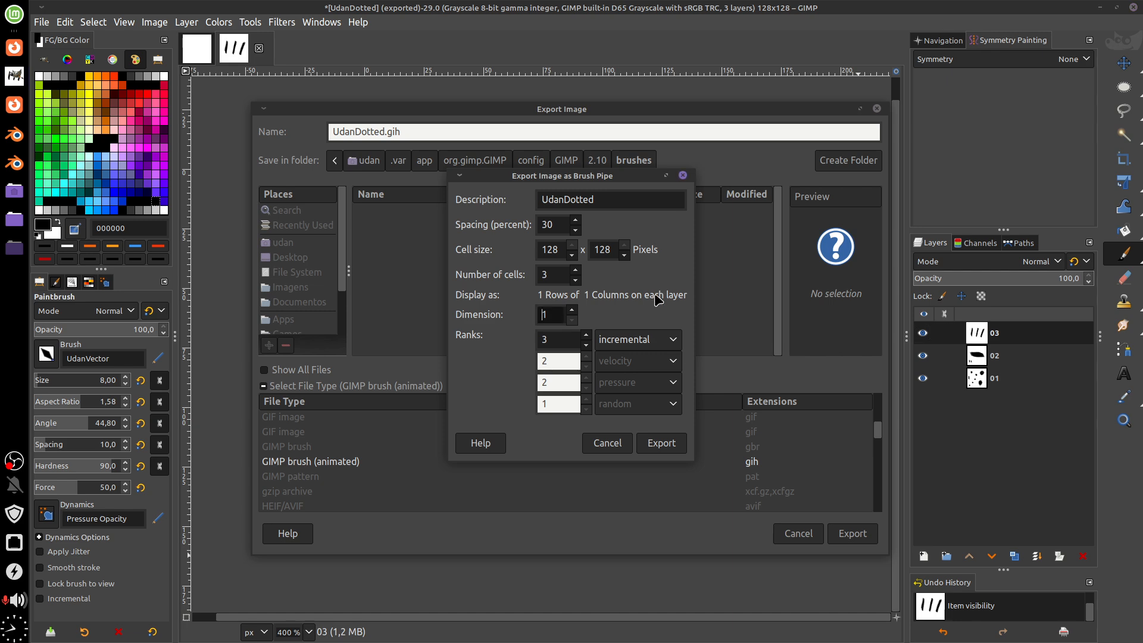
left_click_drag(611, 174, 618, 195)
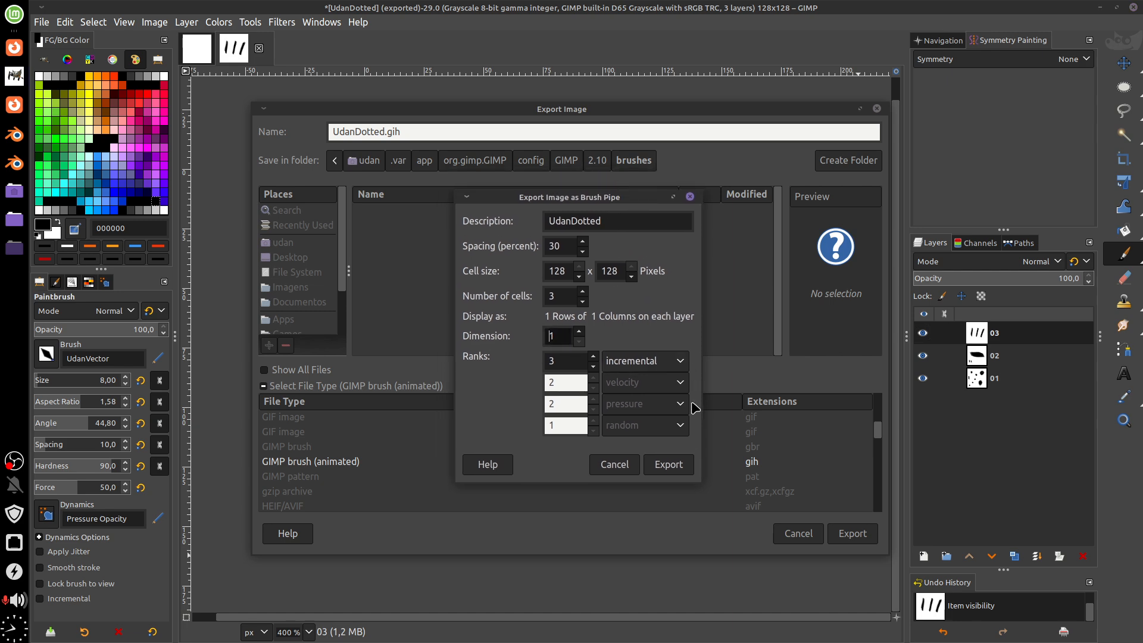
left_click(669, 465)
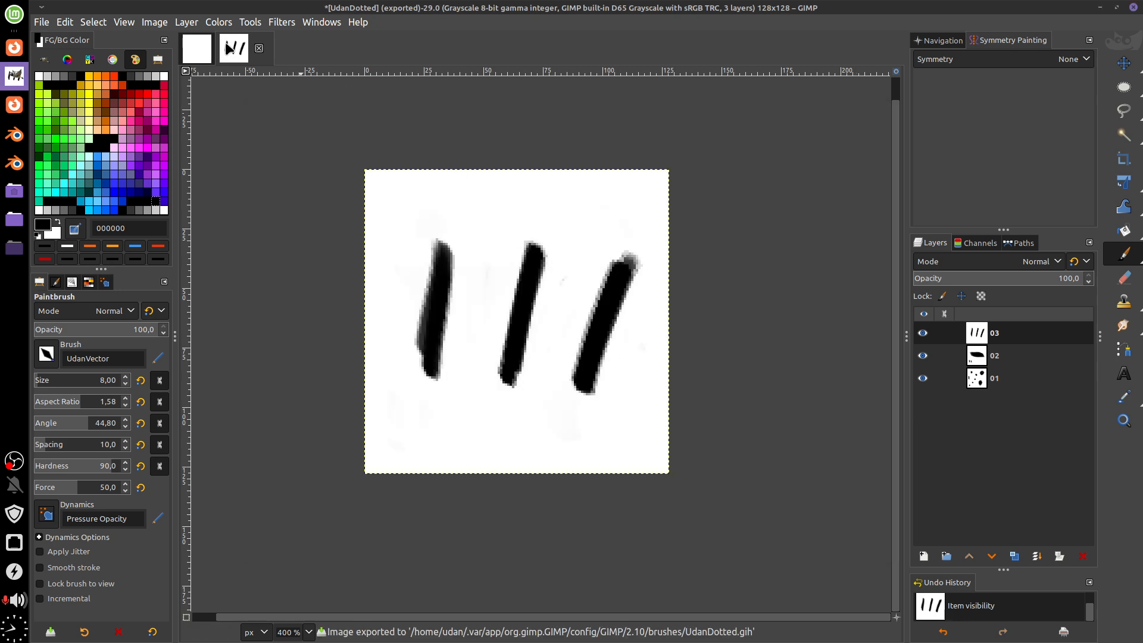
Switch to the blank untitled image and open the Brushes dialog.
left_click(197, 49)
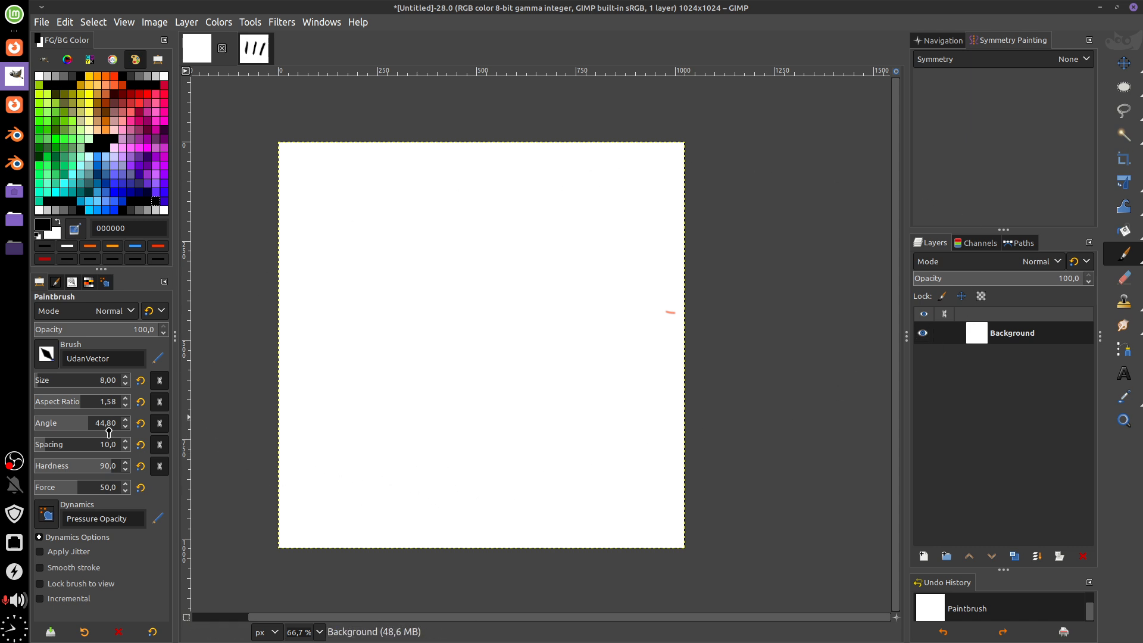
left_click(331, 26)
mouse_move(453, 55)
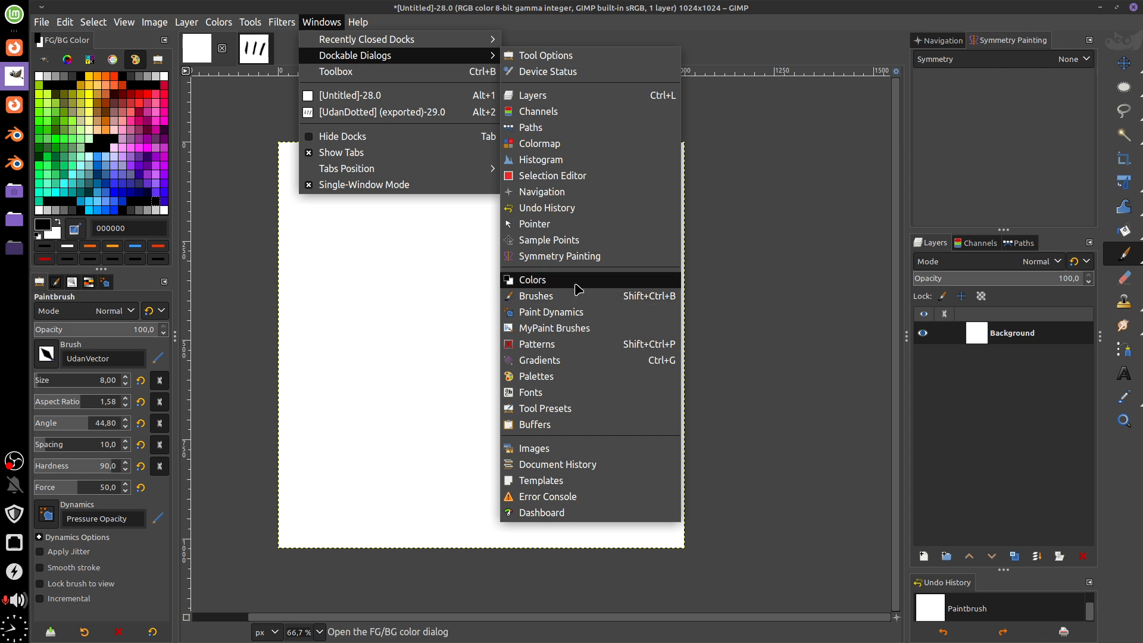
left_click(48, 355)
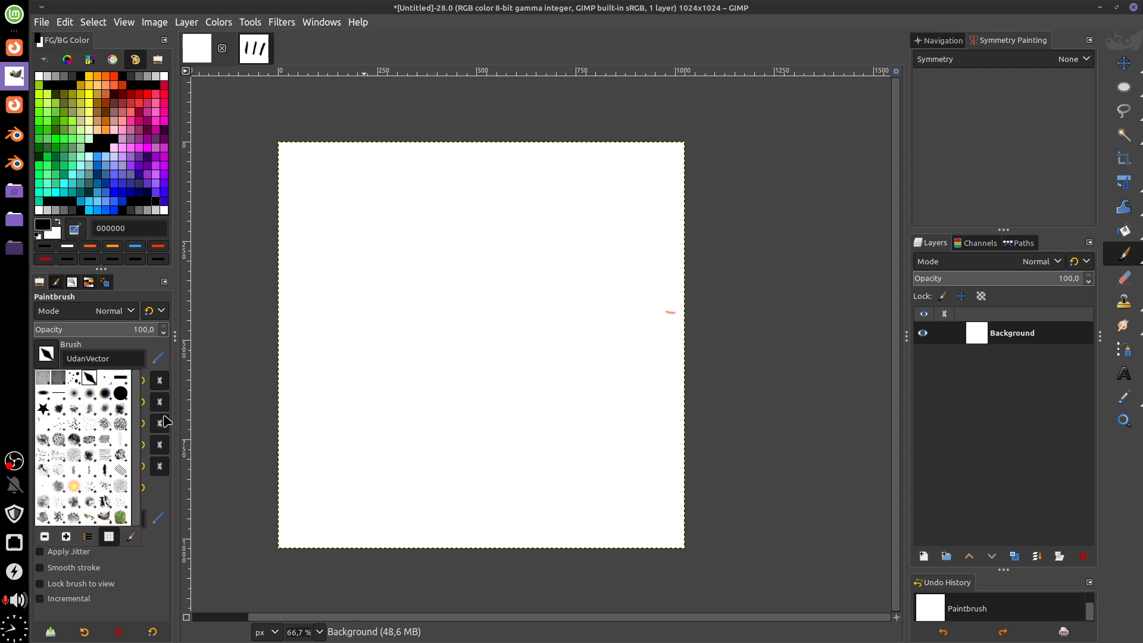
left_click(52, 356)
left_click(331, 23)
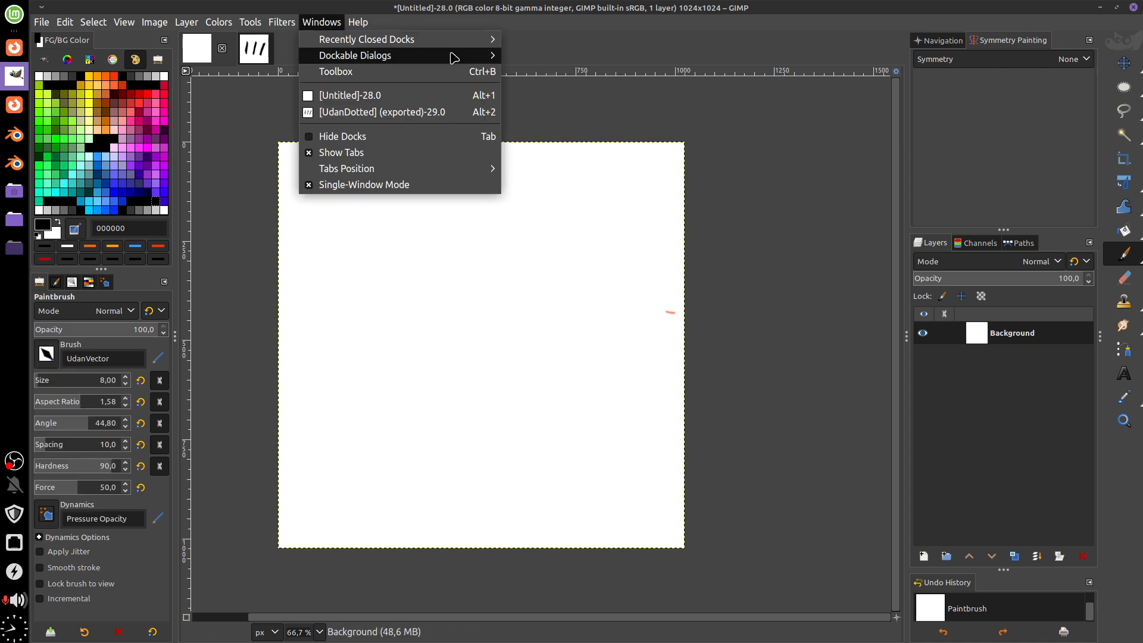
mouse_move(454, 56)
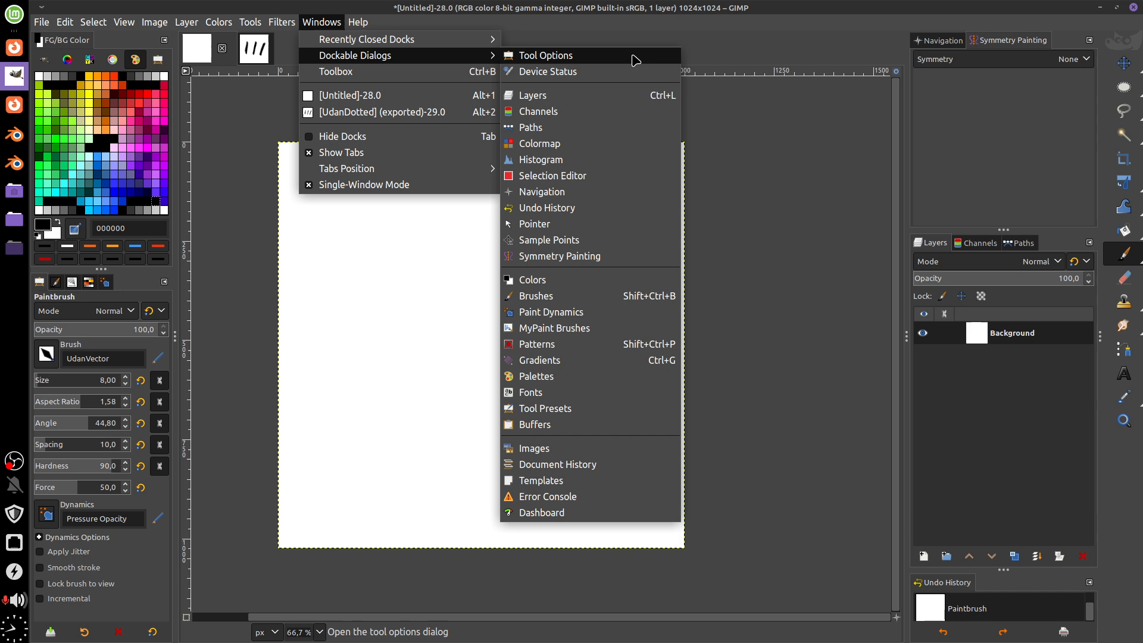
left_click(633, 301)
Detach the Brushes dialog into a floating window beside the canvas and enlarge it.
mouse_move(951, 40)
left_mouse_down()
mouse_move(938, 140)
mouse_move(772, 196)
left_mouse_up()
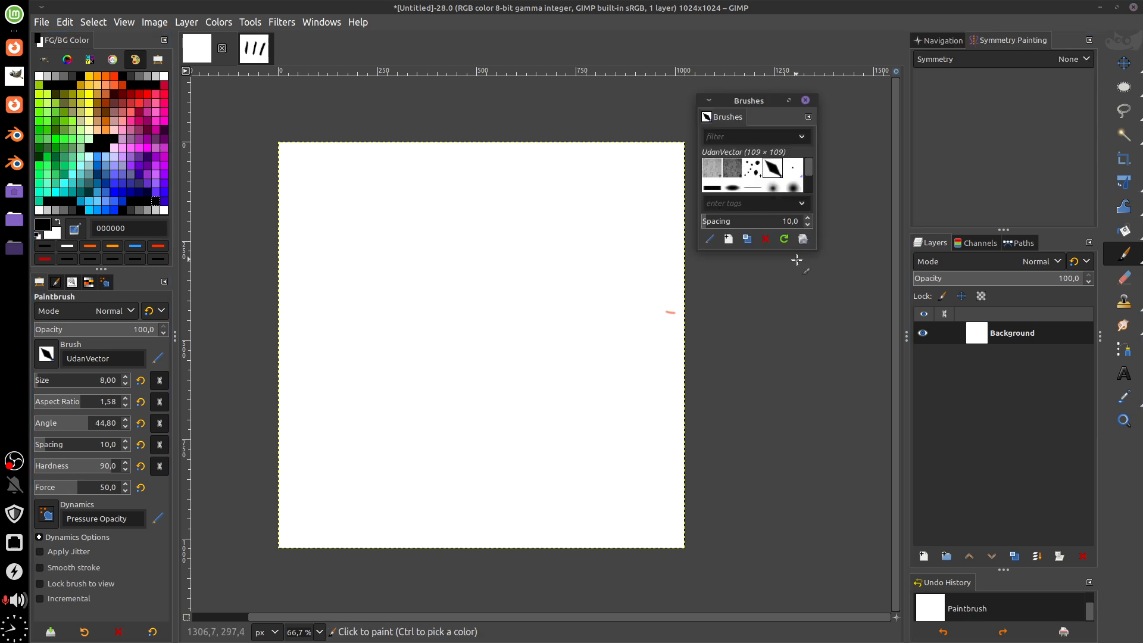
left_click_drag(797, 246, 797, 502)
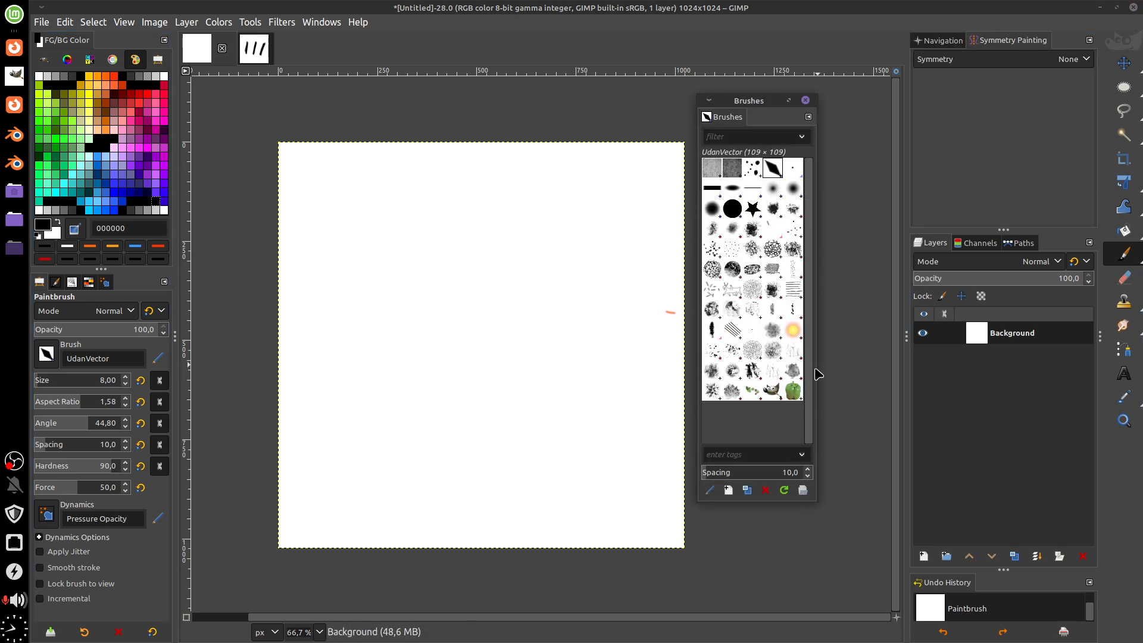
left_click_drag(813, 367, 886, 369)
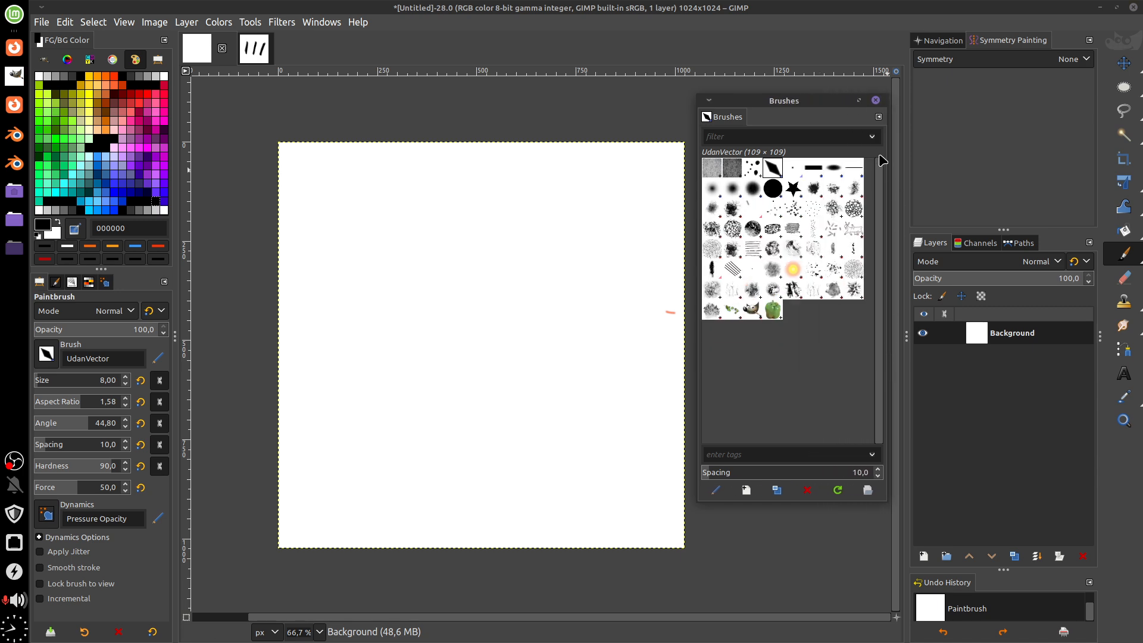
Refresh the brush list and select the animated UdanDotted #1 brush.
left_click(837, 490)
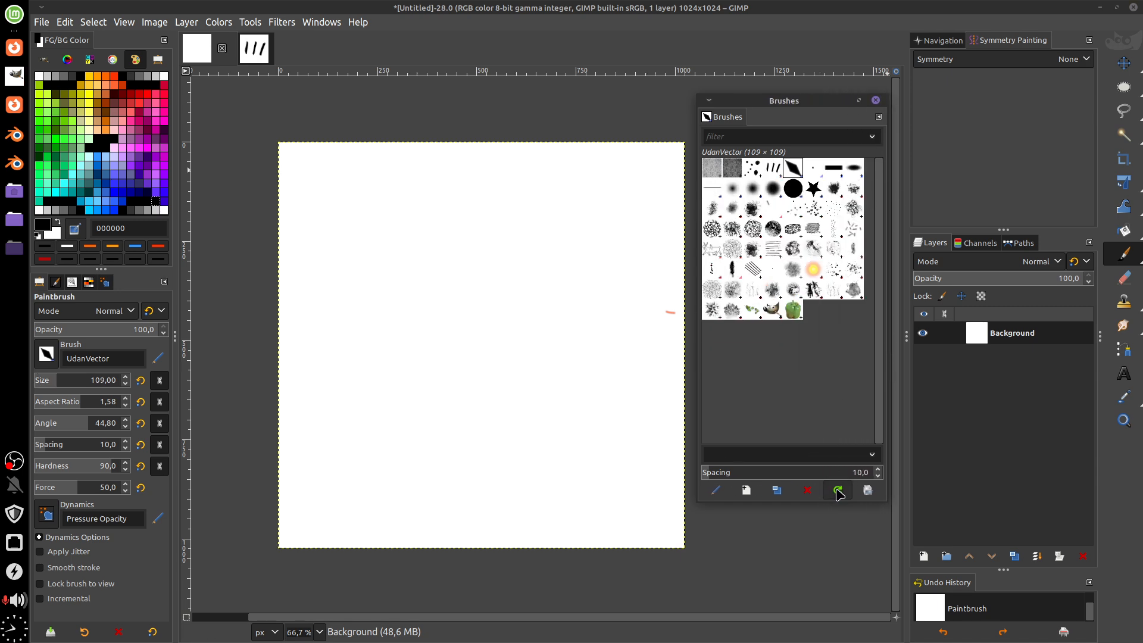
left_click(773, 168)
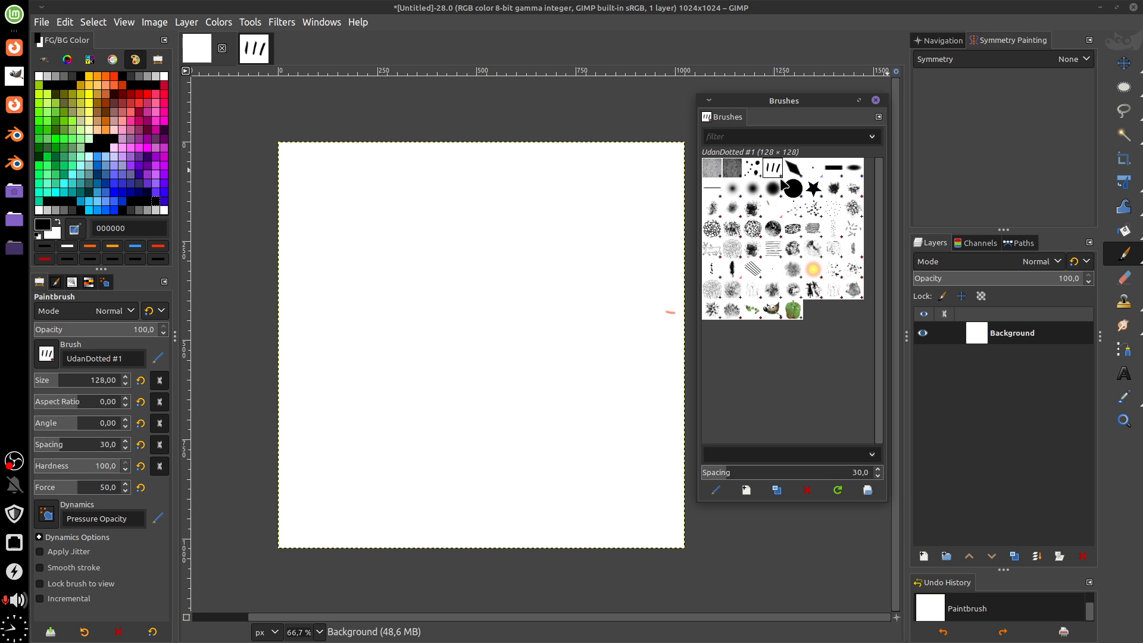
Enlarge the preview size of the brushes in the Brushes dialog.
left_click(879, 117)
mouse_move(848, 225)
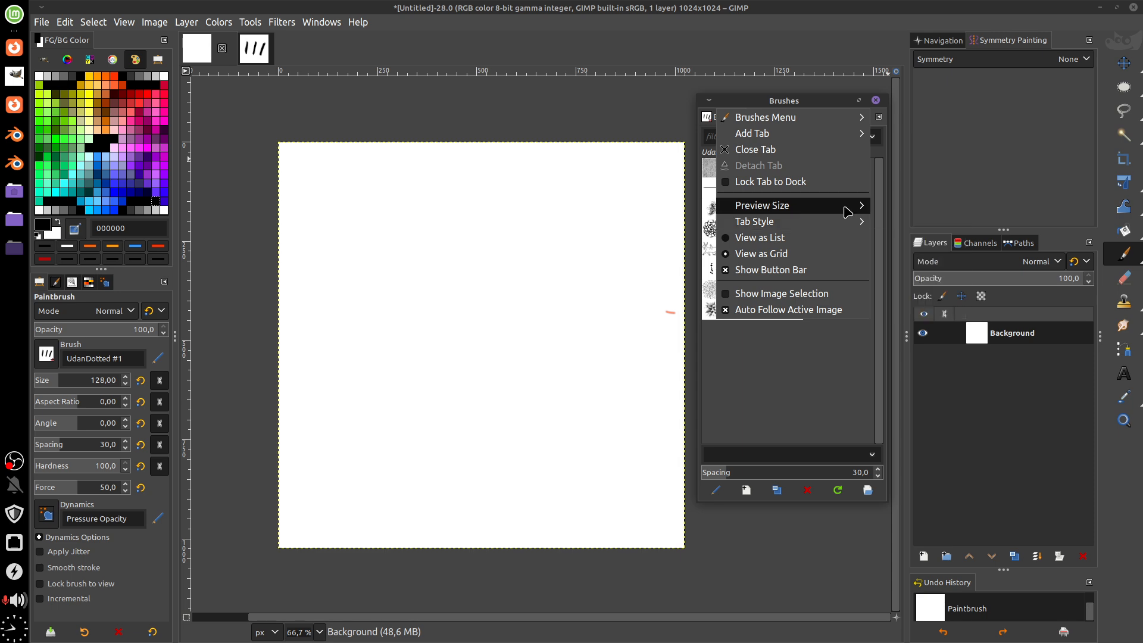
left_click(917, 287)
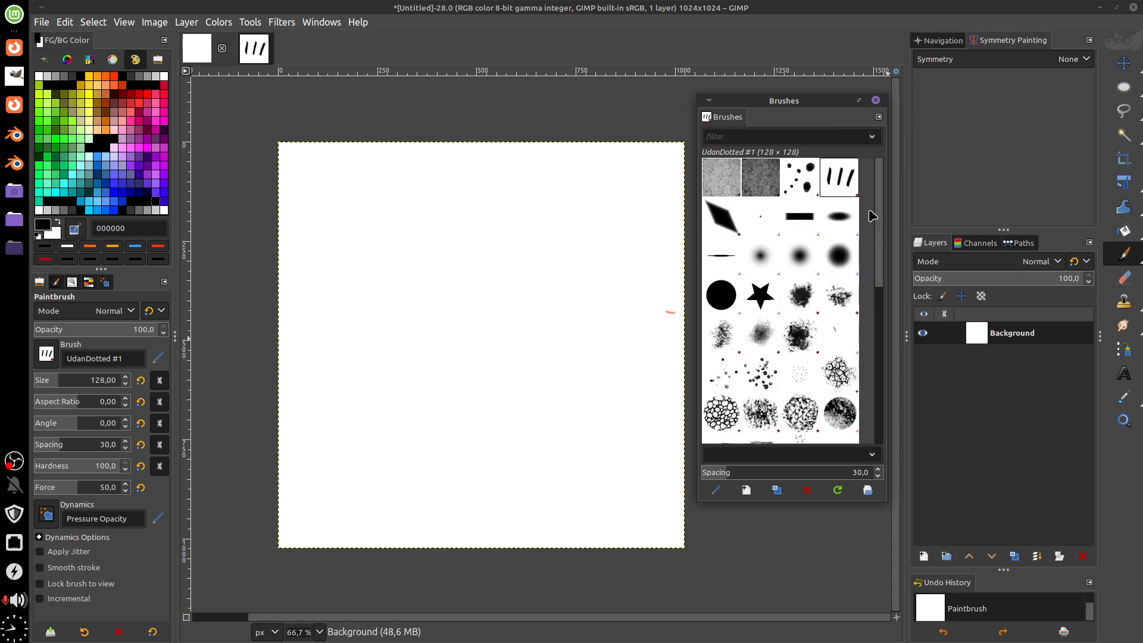
Paint black test strokes across the canvas with the UdanDotted #1 brush, and clear the layer.
mouse_move(457, 217)
left_mouse_down()
mouse_move(450, 277)
mouse_move(500, 366)
mouse_move(546, 396)
mouse_move(571, 291)
mouse_move(619, 450)
mouse_move(521, 497)
mouse_move(356, 386)
mouse_move(357, 261)
left_mouse_up()
left_click_drag(562, 192, 592, 215)
mouse_move(612, 336)
left_mouse_down()
mouse_move(620, 362)
mouse_move(604, 220)
mouse_move(613, 207)
mouse_move(645, 325)
mouse_move(626, 435)
mouse_move(560, 479)
mouse_move(564, 299)
mouse_move(635, 254)
mouse_move(620, 406)
mouse_move(584, 211)
mouse_move(453, 422)
mouse_move(473, 261)
mouse_move(425, 251)
mouse_move(358, 324)
mouse_move(460, 437)
mouse_move(567, 454)
mouse_move(635, 346)
mouse_move(647, 257)
mouse_move(664, 379)
mouse_move(634, 229)
mouse_move(573, 378)
mouse_move(541, 294)
mouse_move(466, 319)
mouse_move(444, 261)
mouse_move(536, 322)
mouse_move(554, 404)
mouse_move(597, 345)
left_mouse_up()
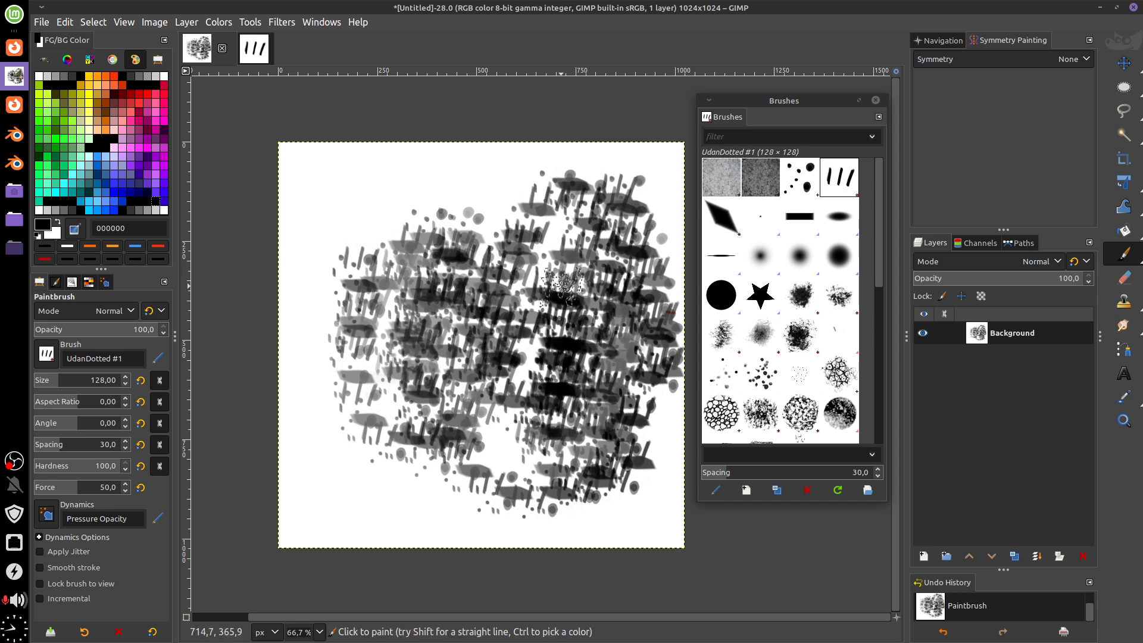
key("Delete")
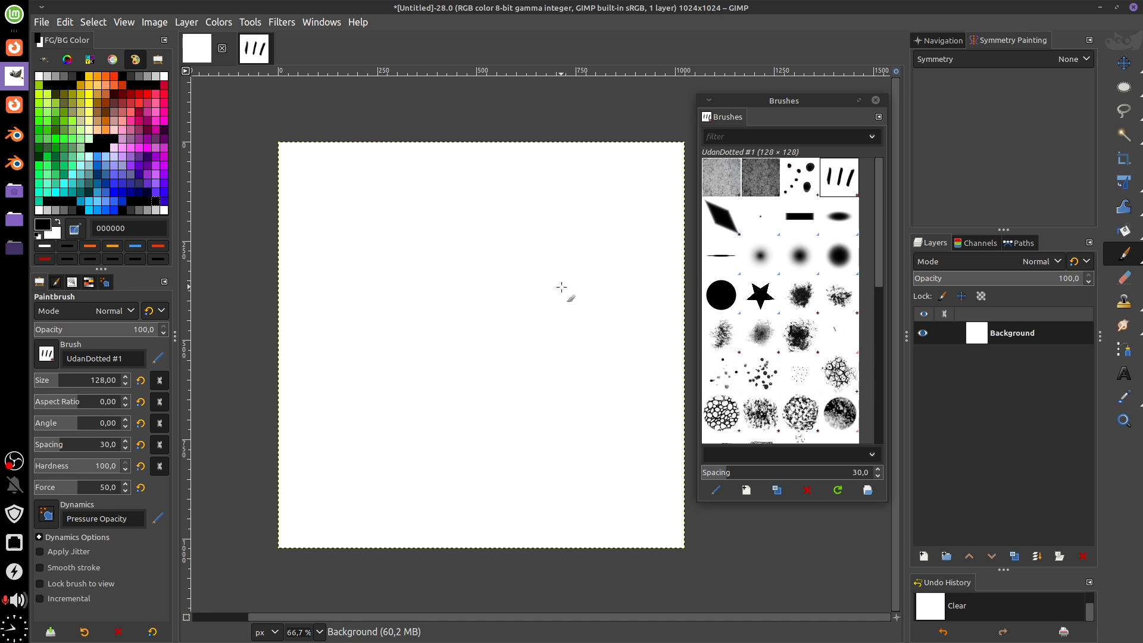
Try the Sparks brush with a few strokes on the canvas and undo them.
left_click_drag(880, 262, 880, 429)
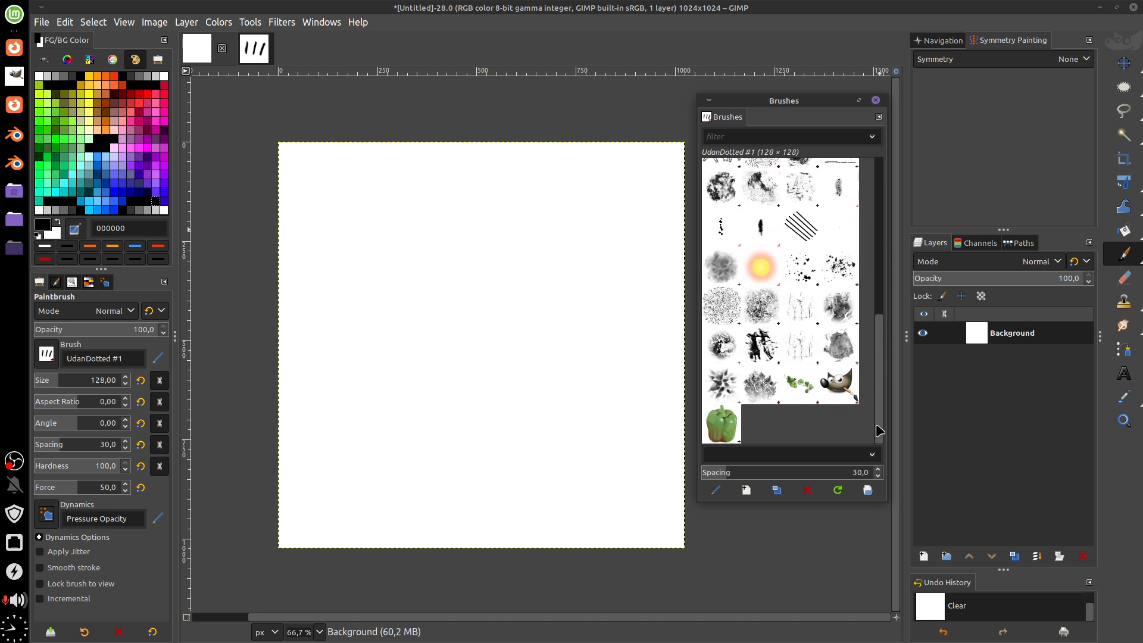
left_click(767, 273)
mouse_move(497, 232)
left_mouse_down()
mouse_move(553, 263)
mouse_move(574, 452)
left_mouse_up()
mouse_move(619, 226)
left_mouse_down()
mouse_move(594, 201)
mouse_move(432, 456)
left_mouse_up()
key("ctrl+z")
key("ctrl+z")
key("ctrl+z")
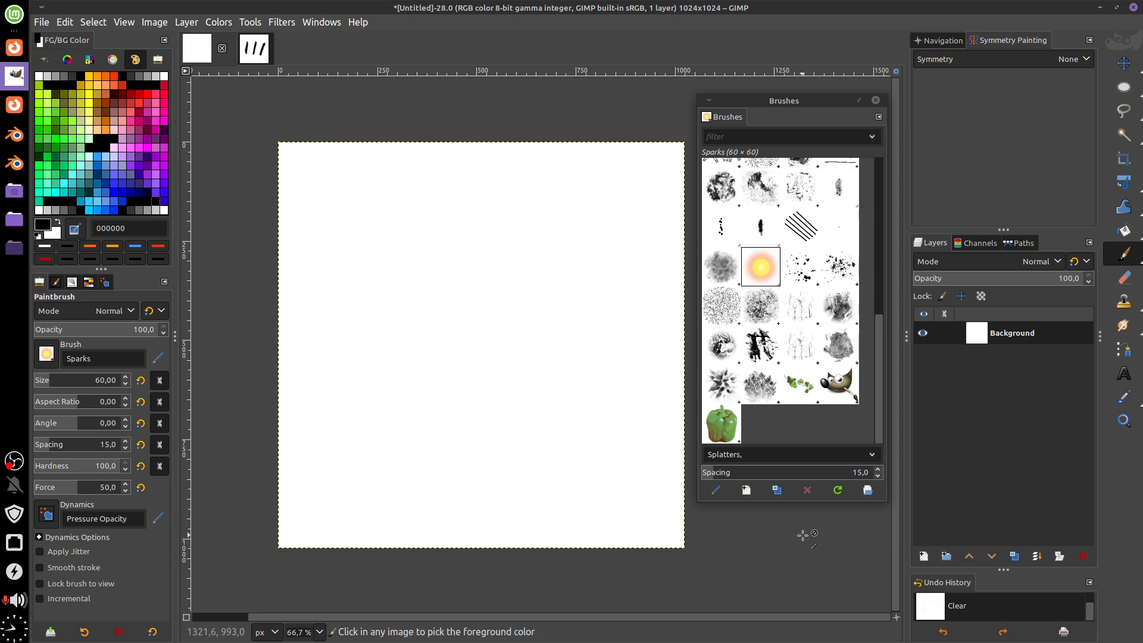
Try the Vegetation 02 brush with several strokes across the canvas and undo them.
mouse_move(878, 380)
left_mouse_down()
mouse_move(879, 257)
mouse_move(882, 403)
left_mouse_up()
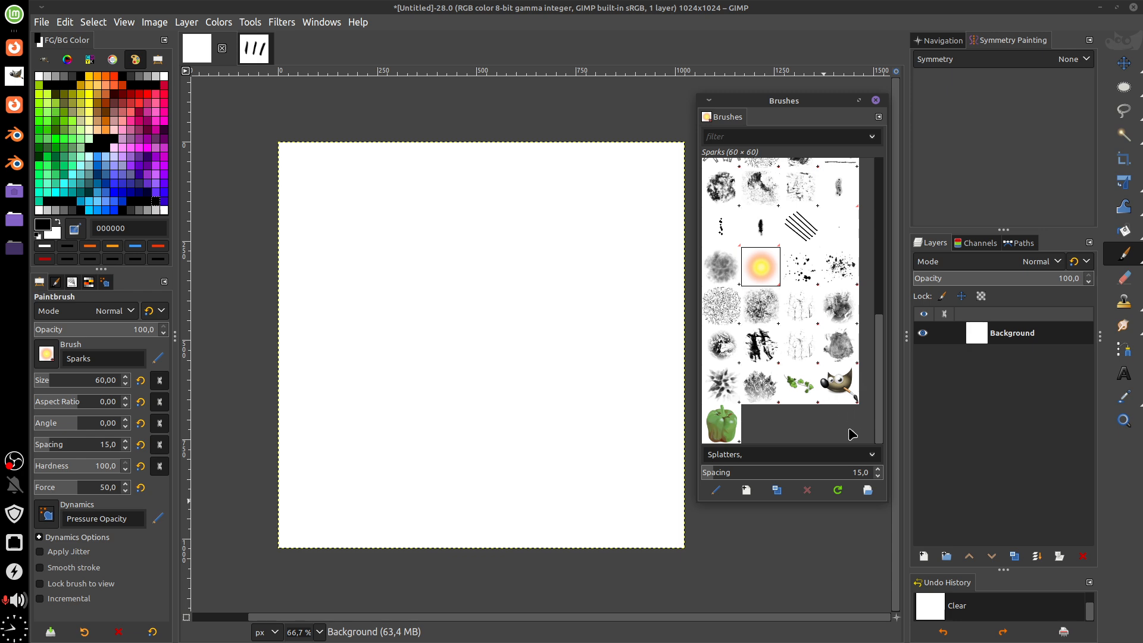
left_click(760, 384)
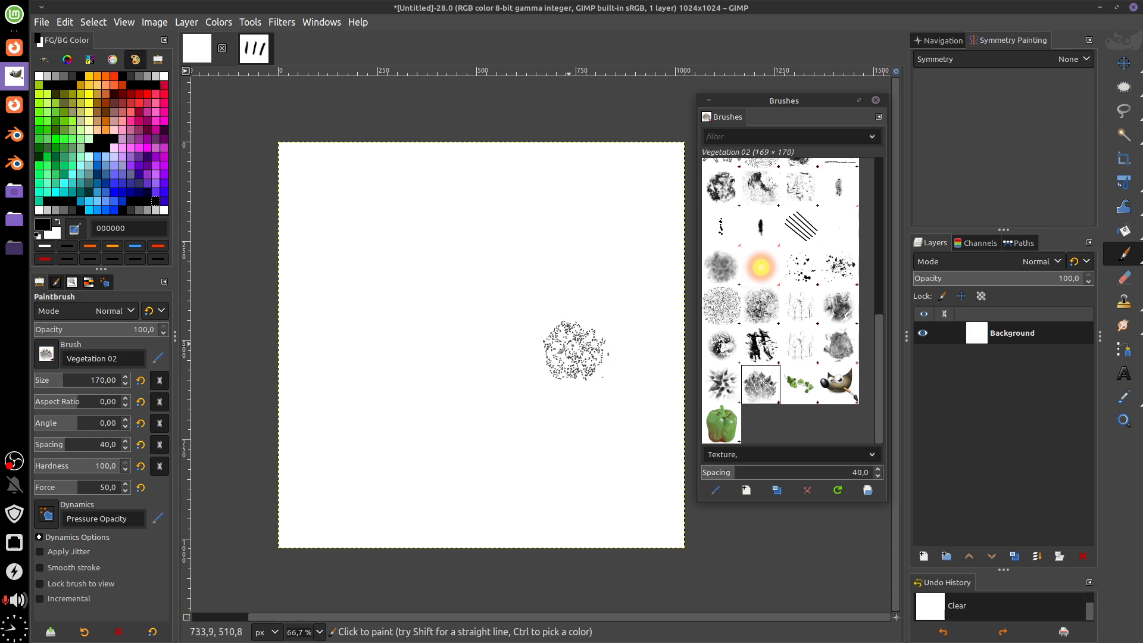
mouse_move(414, 302)
left_mouse_down()
mouse_move(574, 321)
mouse_move(560, 395)
mouse_move(529, 416)
mouse_move(475, 335)
left_mouse_up()
key("ctrl+z")
key("ctrl+z")
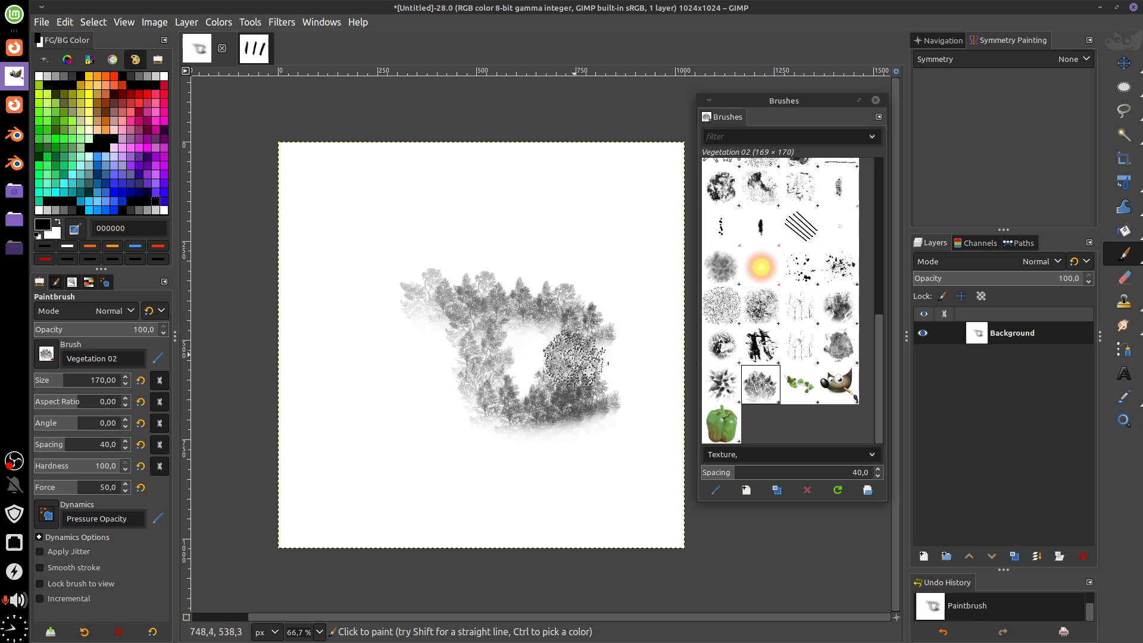
mouse_move(336, 348)
left_mouse_down()
mouse_move(549, 268)
mouse_move(461, 335)
mouse_move(584, 359)
left_mouse_up()
key("ctrl+z")
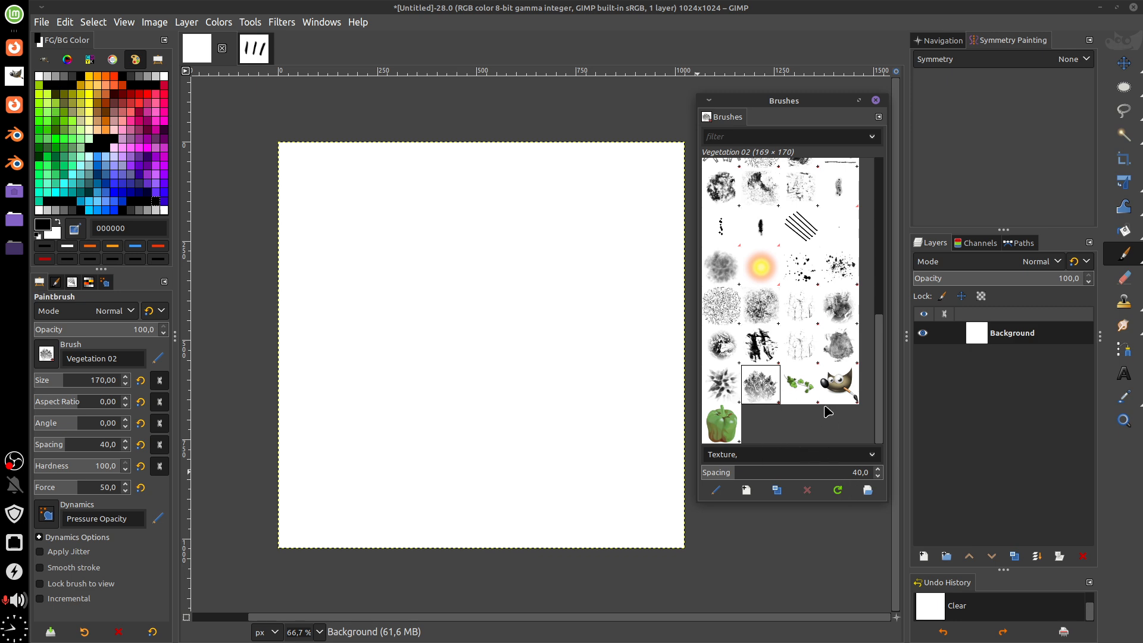
Stamp several peppers on the canvas with the z Pepper brush, and clear the layer.
left_click(722, 425)
mouse_move(568, 265)
left_mouse_down()
mouse_move(548, 296)
mouse_move(578, 289)
mouse_move(584, 354)
mouse_move(561, 460)
mouse_move(502, 342)
left_mouse_up()
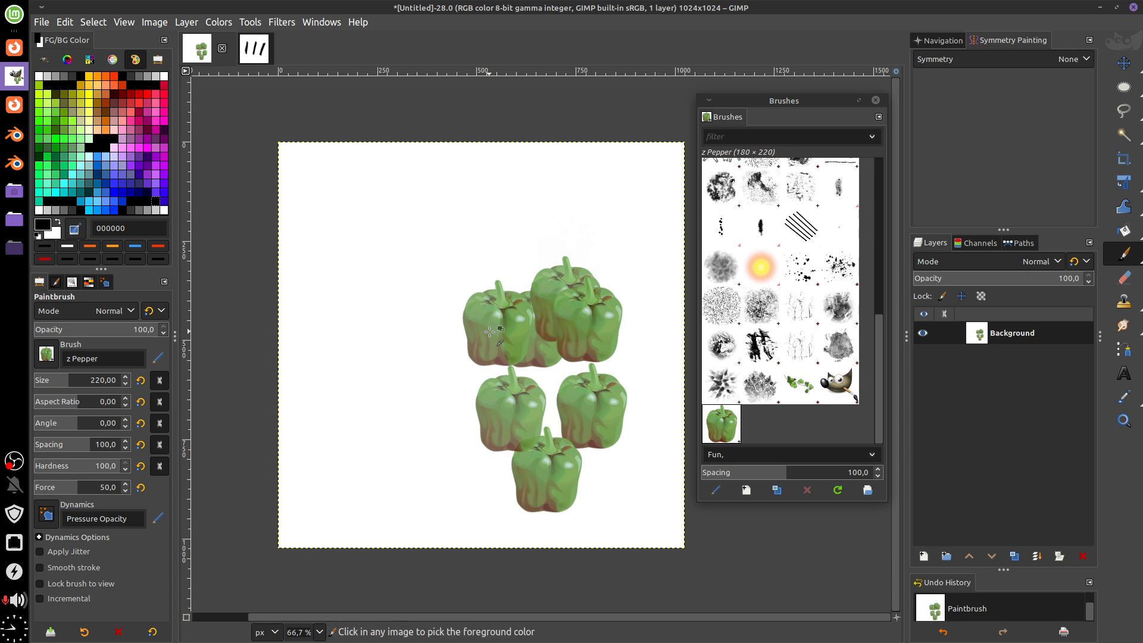
key("Delete")
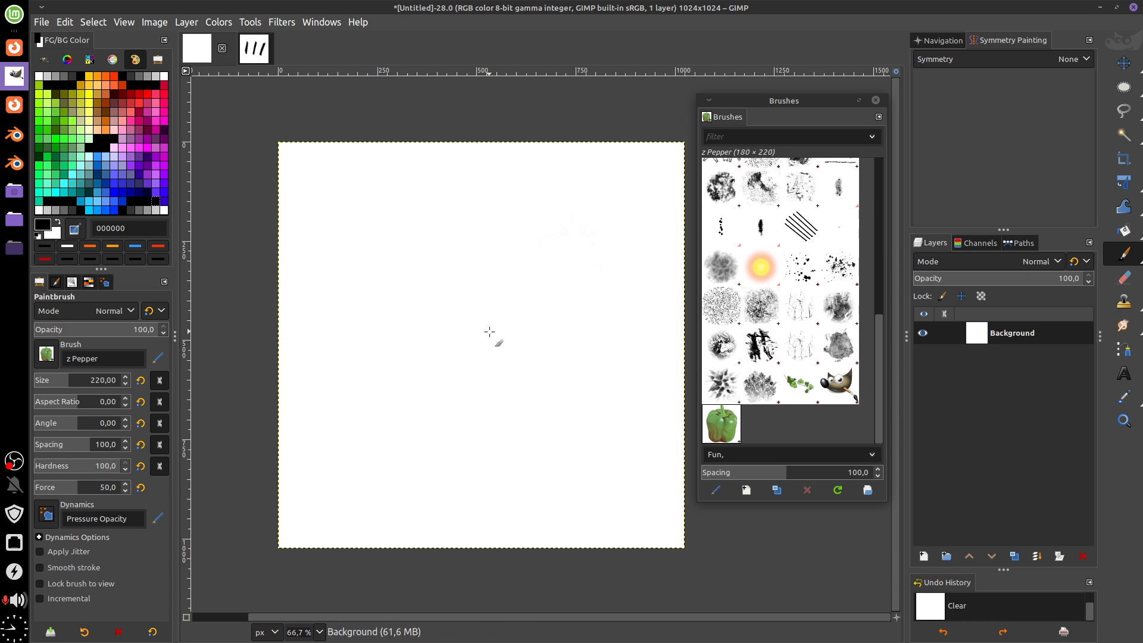
Test whether the z Pepper brush follows the foreground colour by switching to ffcc66, and clear the painted peppers.
mouse_move(450, 255)
left_mouse_down()
mouse_move(472, 281)
mouse_move(543, 308)
mouse_move(563, 434)
left_mouse_up()
left_click(97, 85)
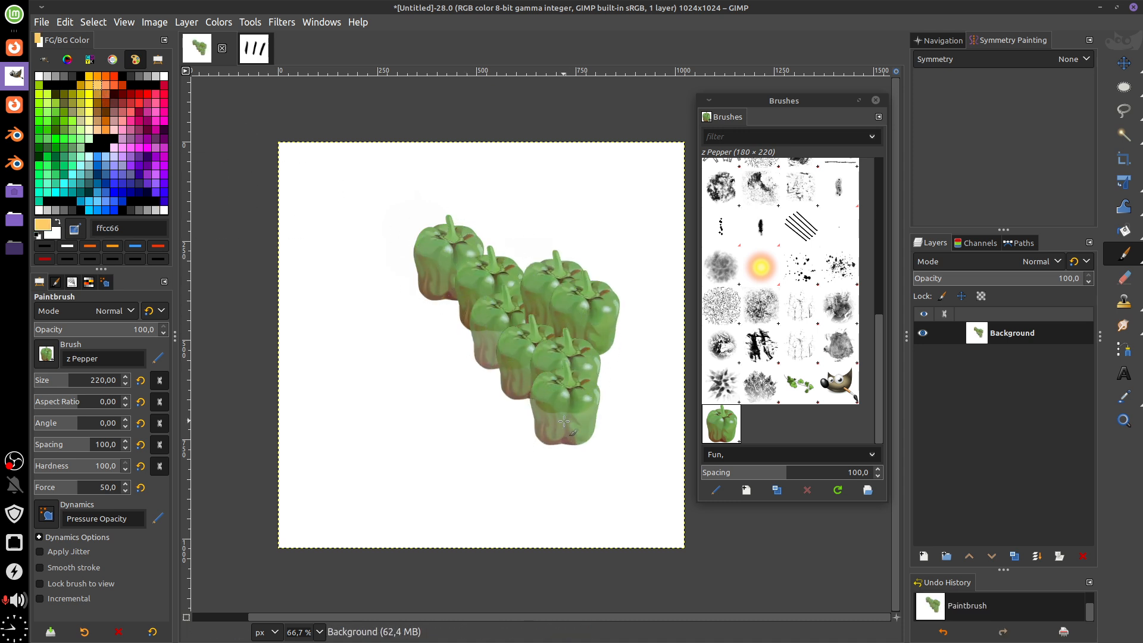
key("ctrl+z")
key("Delete")
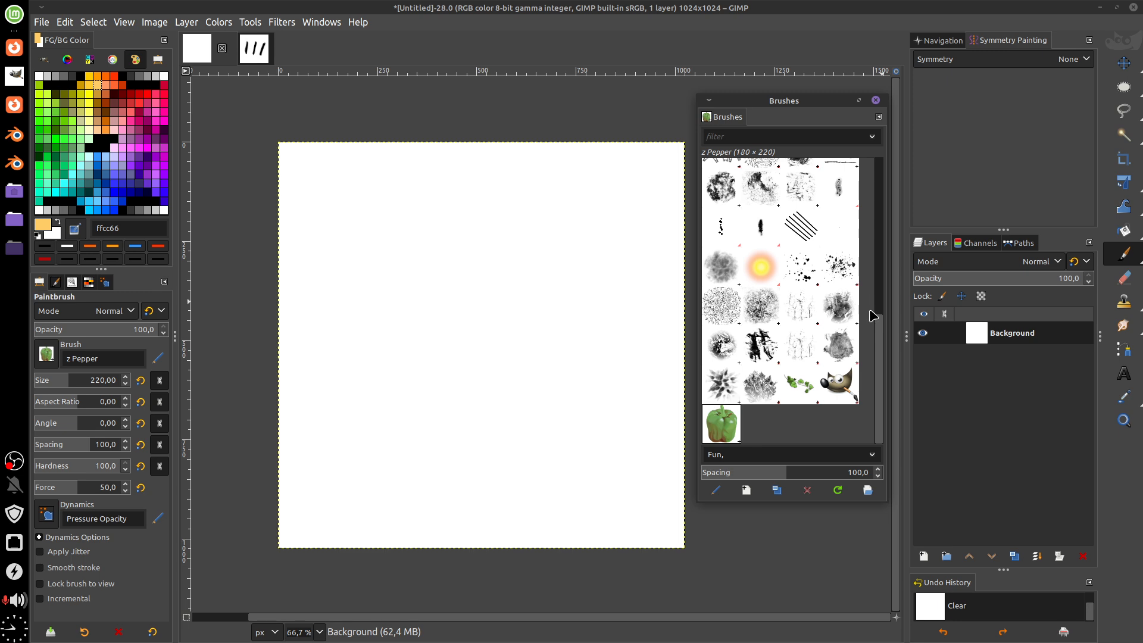
Try a zigzag stroke in ffcc66 with the static UdanDotted brush and undo it.
mouse_move(879, 349)
left_mouse_down()
mouse_move(882, 362)
mouse_move(883, 201)
left_mouse_up()
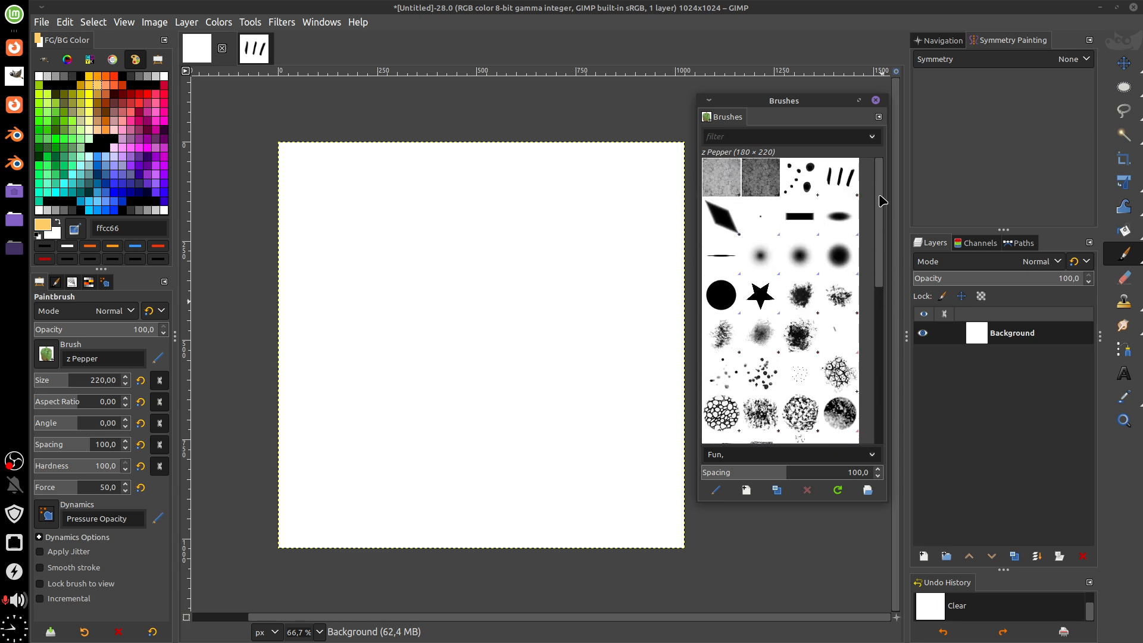
left_click(809, 191)
mouse_move(459, 230)
left_mouse_down()
mouse_move(486, 296)
mouse_move(557, 377)
left_mouse_up()
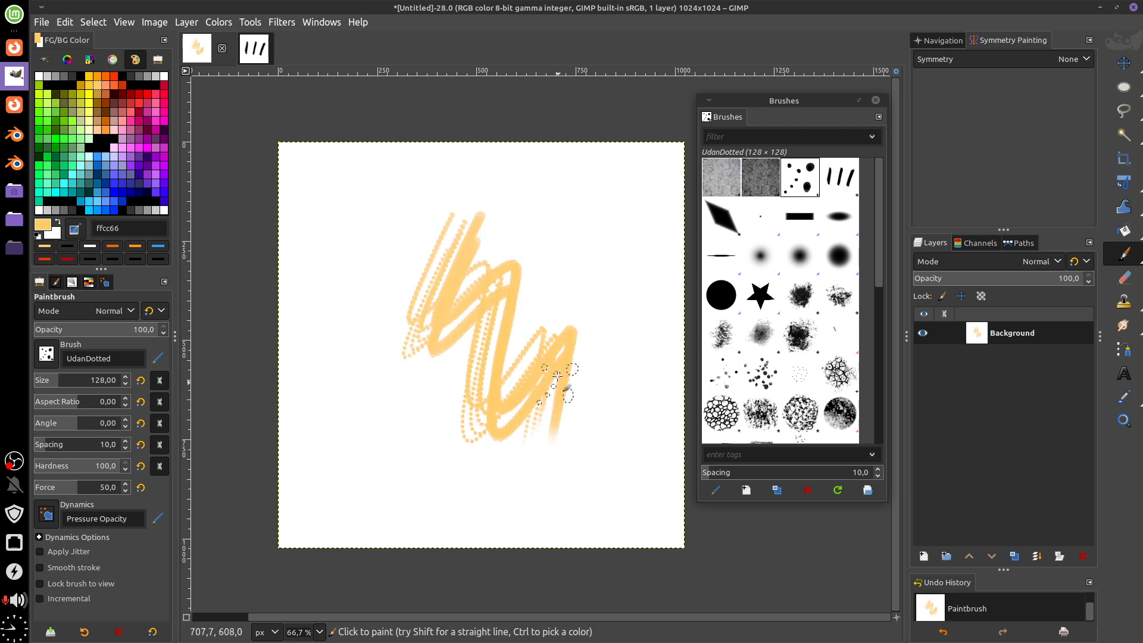
key("ctrl+z")
Set the foreground colour to ff6600, test it with a UdanDotted zigzag stroke, and undo the stroke.
left_click(105, 76)
left_click_drag(479, 209, 503, 455)
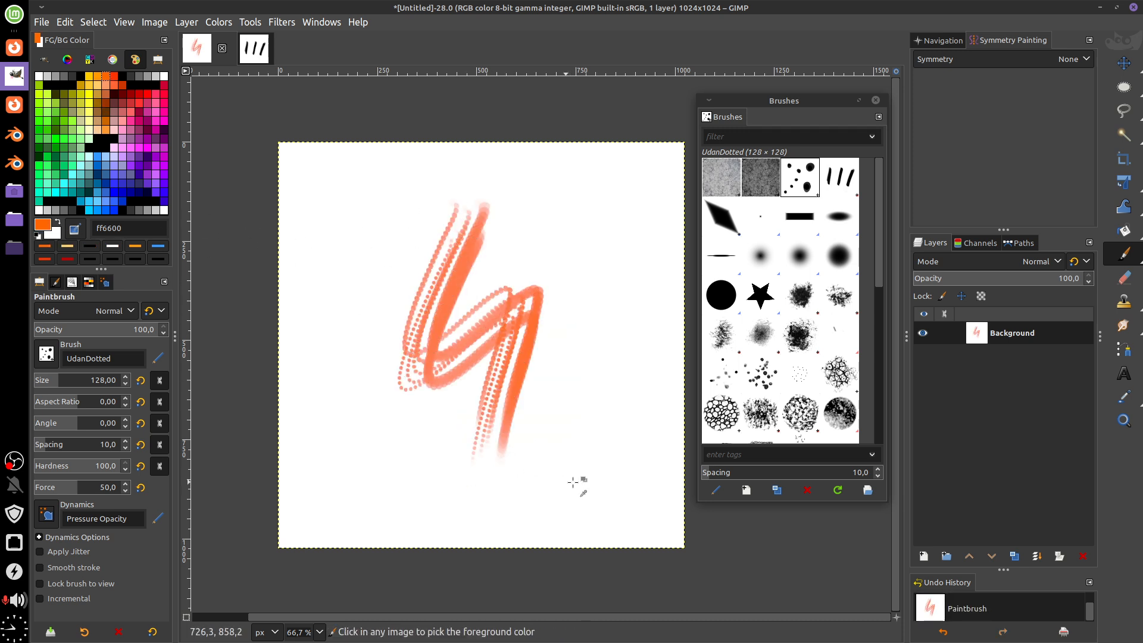
key("ctrl+z")
Try a stroke in ff6600 with the UdanDotted #1 brush and undo it.
left_click(847, 170)
left_click_drag(491, 208, 493, 461)
key("ctrl+z")
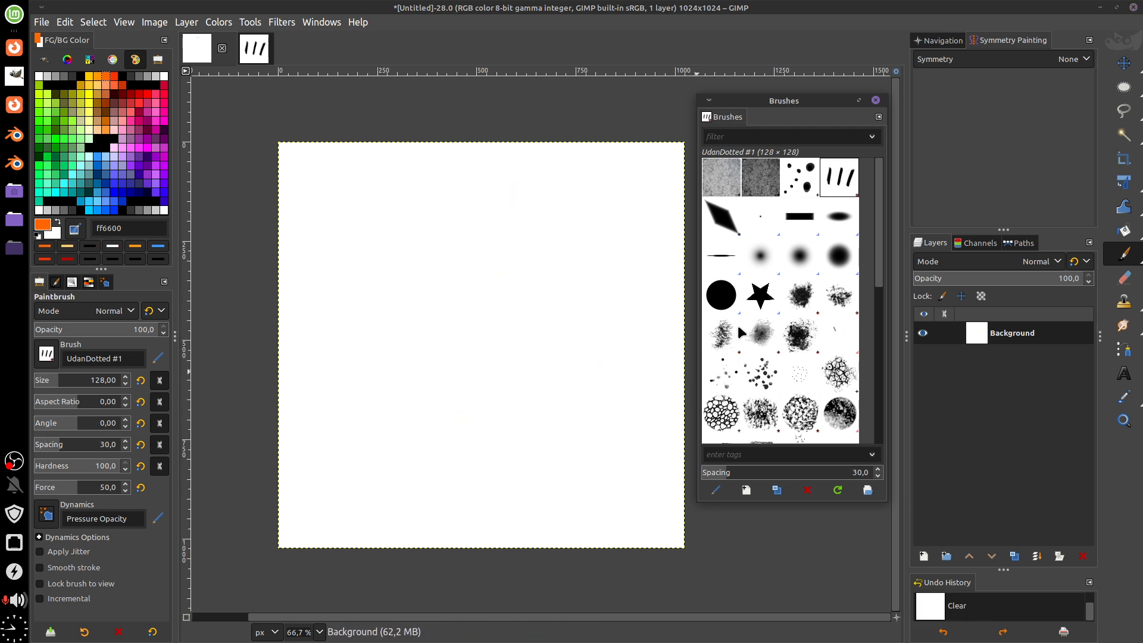
Select the UdanVector brush, undo its test stroke, and close the Brushes dialog.
left_click(731, 214)
mouse_move(506, 206)
left_mouse_down()
mouse_move(483, 250)
mouse_move(605, 393)
left_mouse_up()
key("ctrl+z")
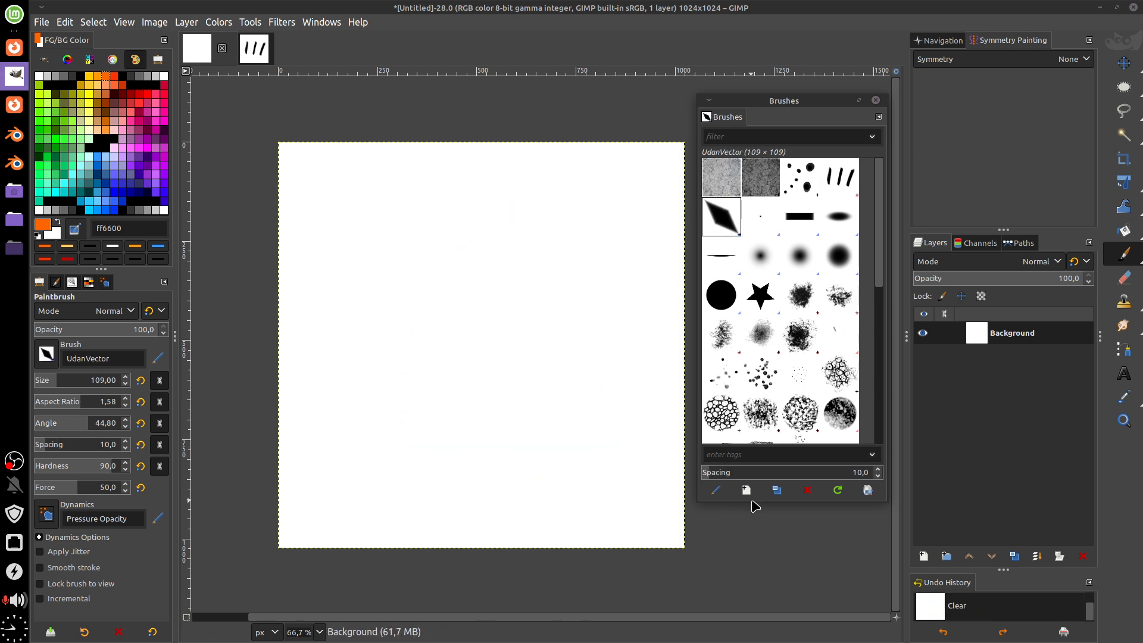
left_click(876, 101)
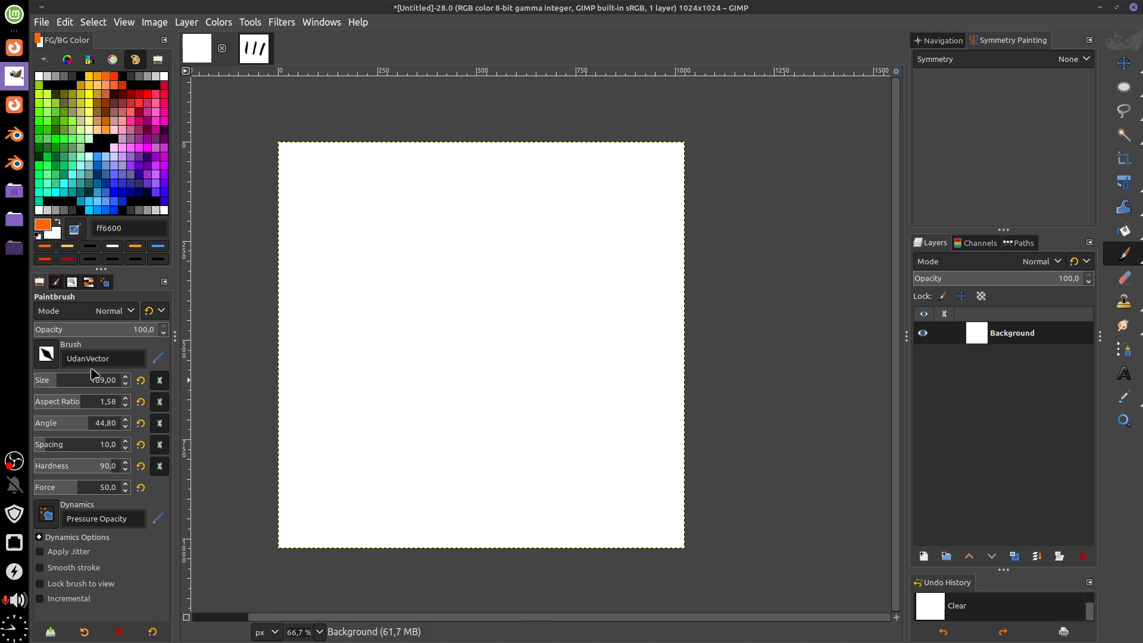
Paint a zigzag orange stroke in the middle of the canvas with the UdanVector brush.
left_click_drag(444, 311, 468, 299)
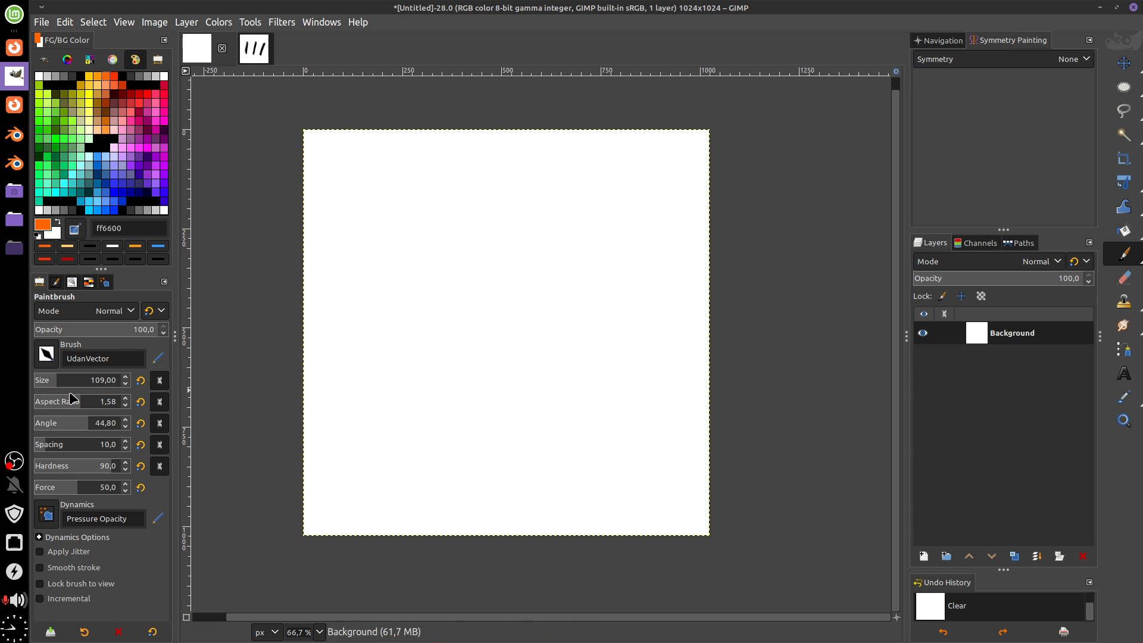
mouse_move(467, 298)
left_mouse_down()
mouse_move(591, 308)
mouse_move(577, 348)
left_mouse_up()
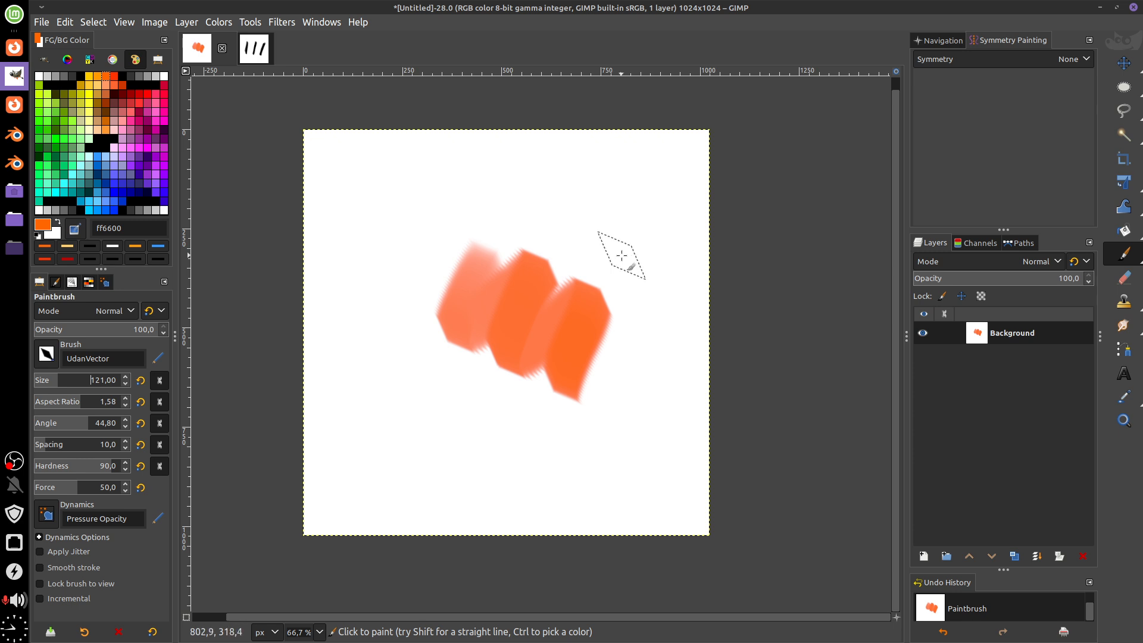
Increase the UdanVector brush size to 169, first in small and then in larger increments.
left_click_drag(628, 252, 627, 264)
key("bracketright")
key("bracketright")
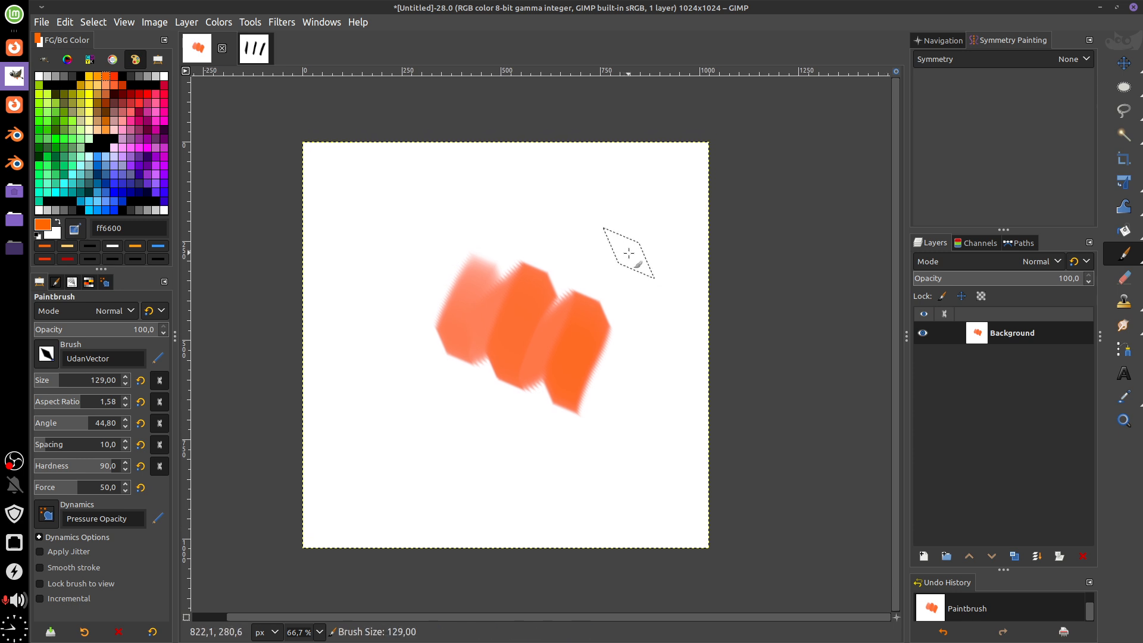
key("braceright")
key("braceright")
key("braceright")
key("braceright")
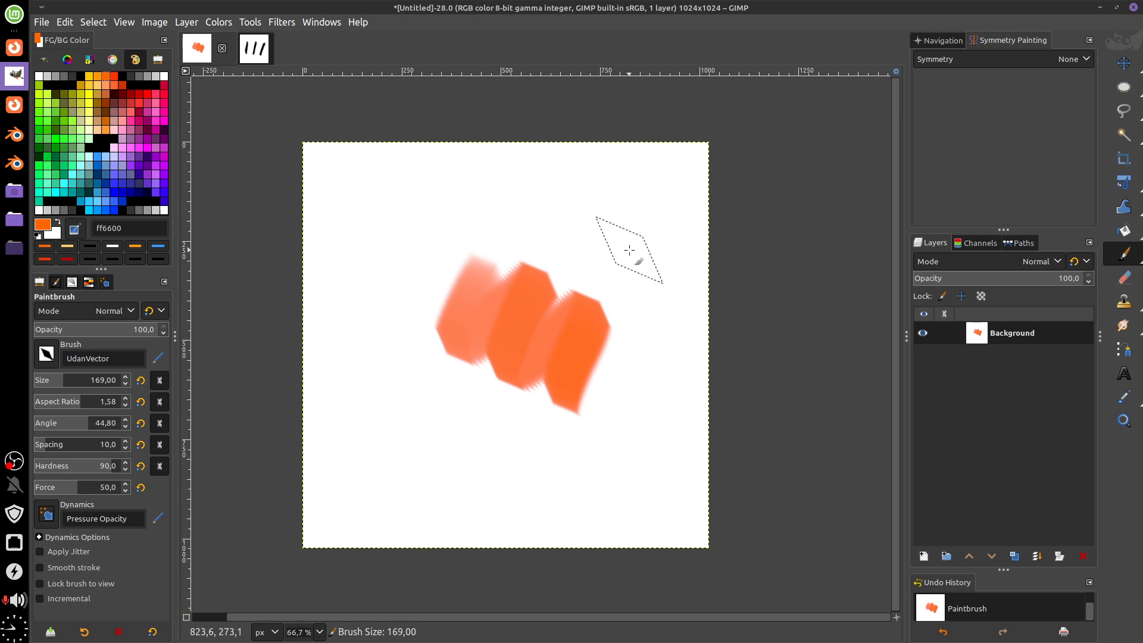
Adjust the UdanVector brush size in small steps to 181.
key("bracketleft")
key("bracketleft")
key("bracketleft")
key("bracketleft")
key("bracketleft")
key("bracketleft")
key("bracketleft")
key("bracketleft")
key("bracketleft")
key("bracketleft")
key("bracketleft")
key("bracketleft")
key("bracketleft")
key("bracketleft")
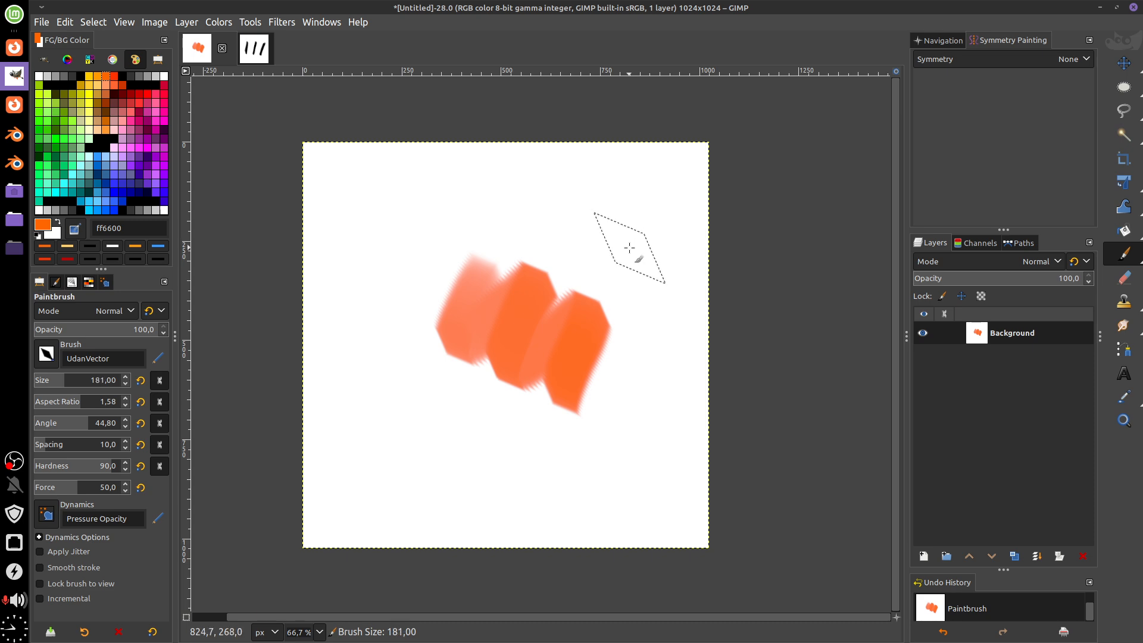
Paint a large orange patch across the middle of the canvas with the UdanVector brush, and clear the layer.
mouse_move(627, 251)
left_mouse_down()
mouse_move(600, 297)
mouse_move(596, 276)
mouse_move(515, 297)
mouse_move(496, 277)
mouse_move(434, 336)
left_mouse_up()
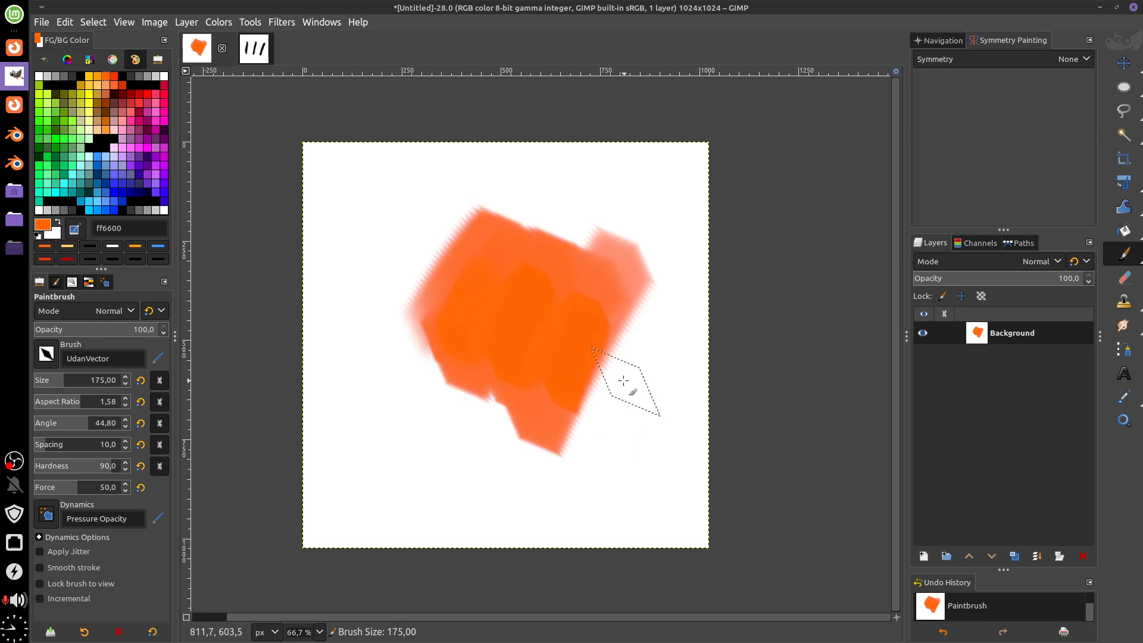
key("Delete")
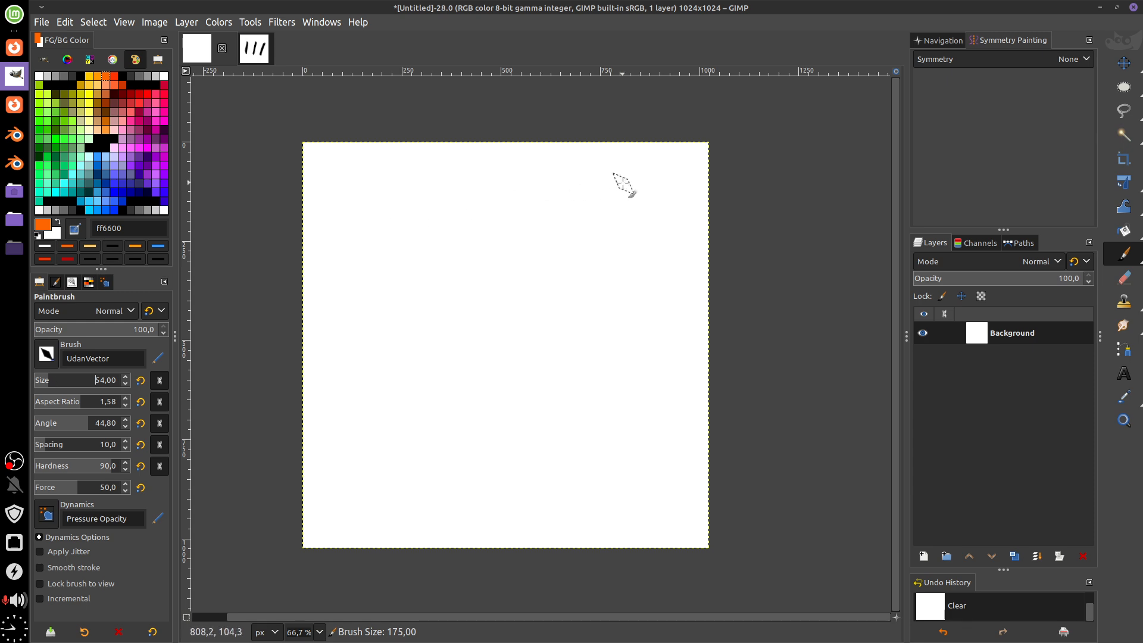
Paint a pair of square brackets at brush size 54 and a test stroke at size 85, clearing the layer after each.
mouse_move(622, 181)
left_mouse_down()
mouse_move(660, 206)
mouse_move(623, 305)
left_mouse_up()
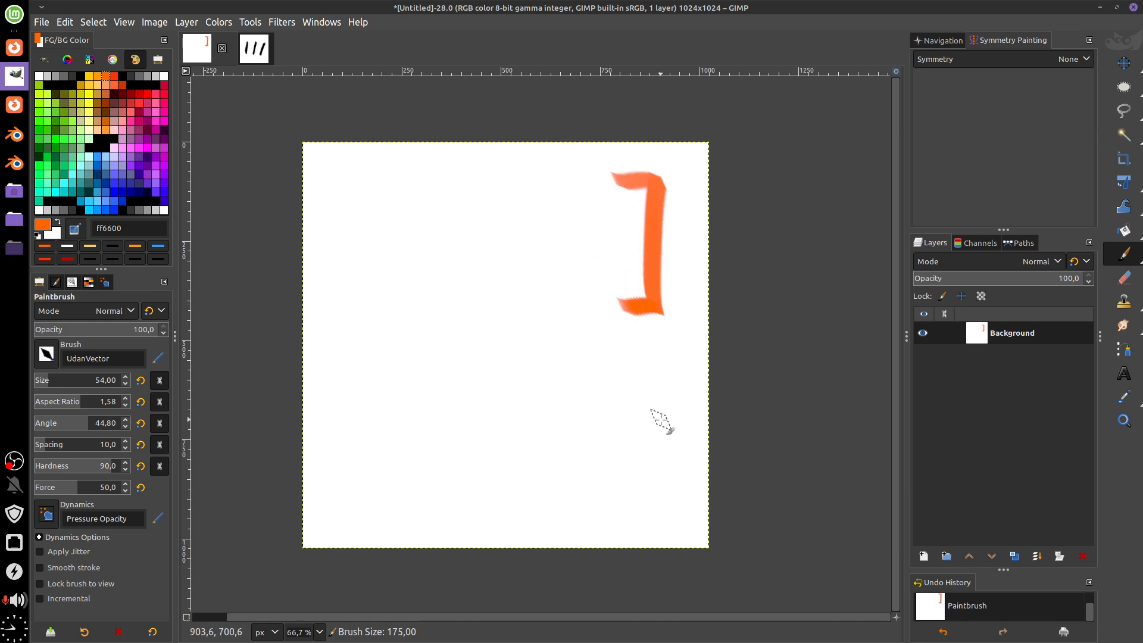
mouse_move(395, 176)
left_mouse_down()
mouse_move(356, 180)
mouse_move(390, 296)
left_mouse_up()
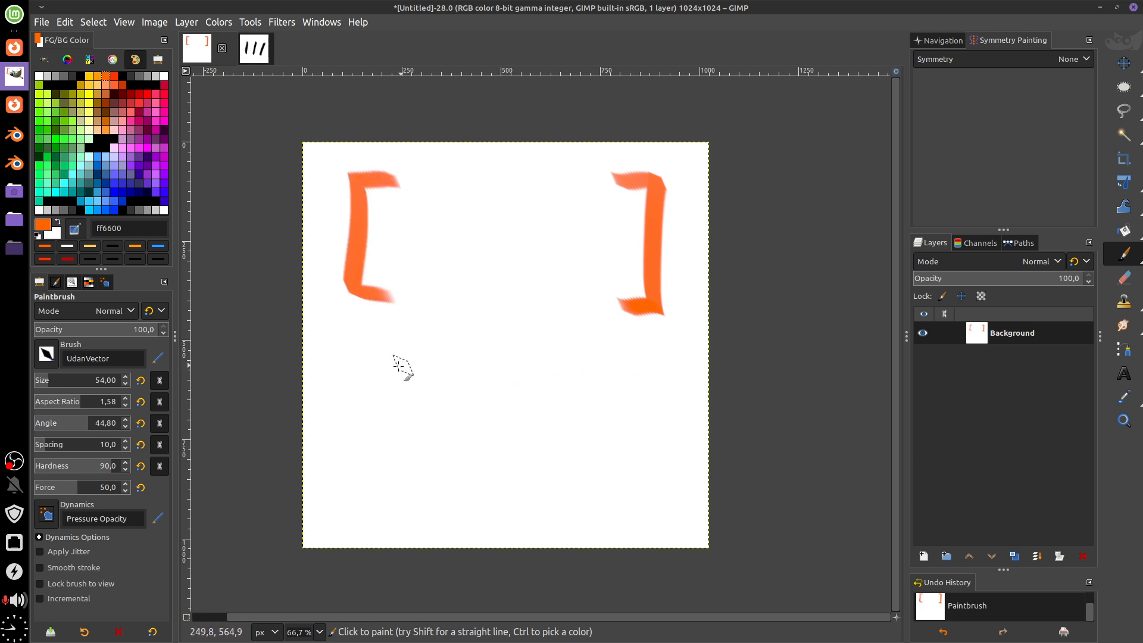
key("bracketleft")
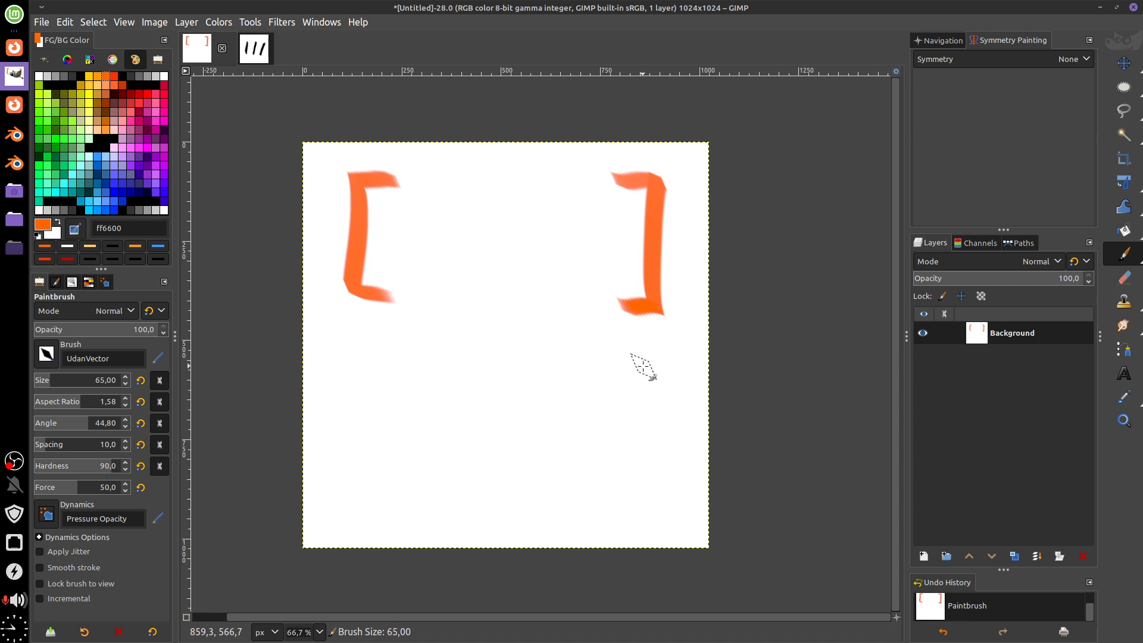
key("Delete")
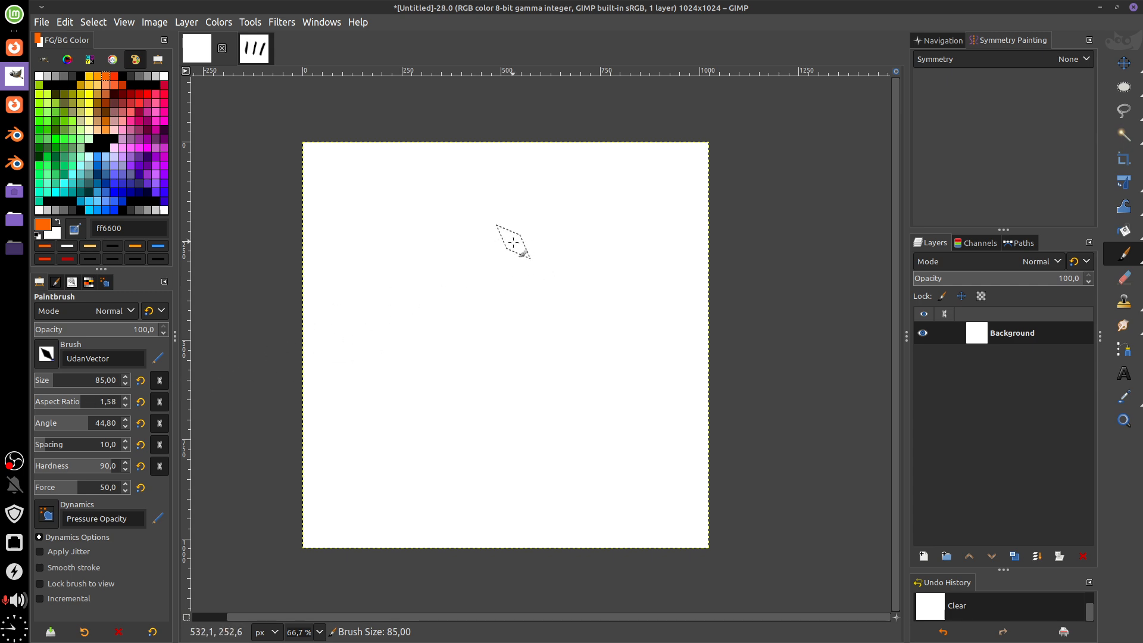
mouse_move(510, 242)
left_mouse_down()
mouse_move(455, 383)
mouse_move(532, 329)
left_mouse_up()
key("Delete")
Try UdanVector aspect ratios of 6.00 and 1.00, and paint a test stroke with the latter in the middle of the canvas.
mouse_move(62, 410)
left_mouse_down()
mouse_move(34, 410)
mouse_move(95, 402)
left_mouse_up()
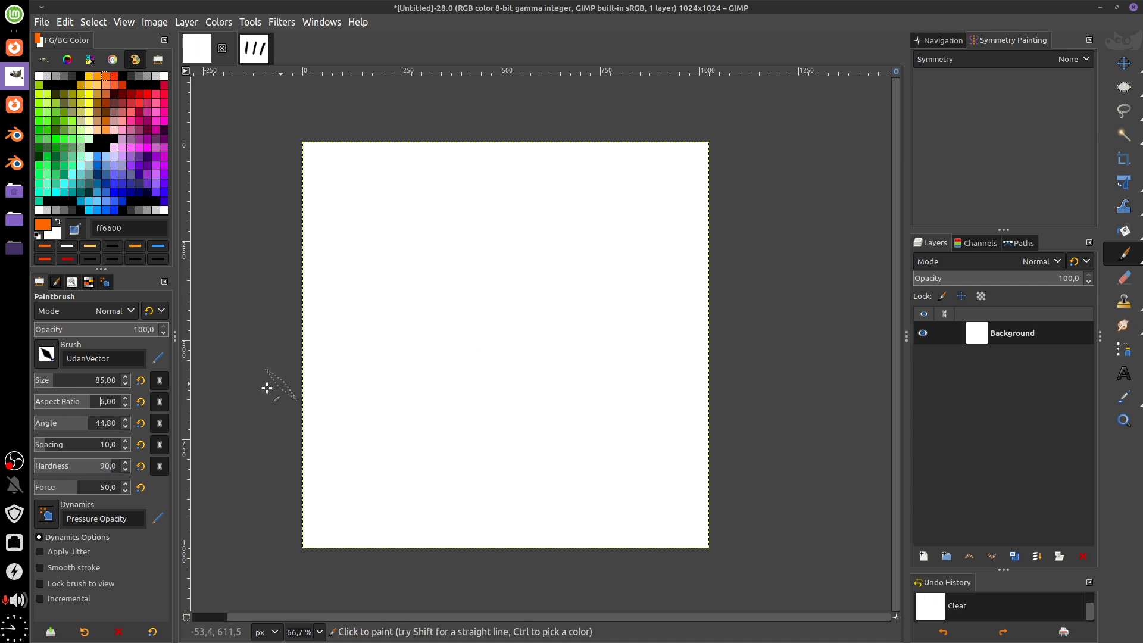
left_click(89, 403)
left_click(112, 403)
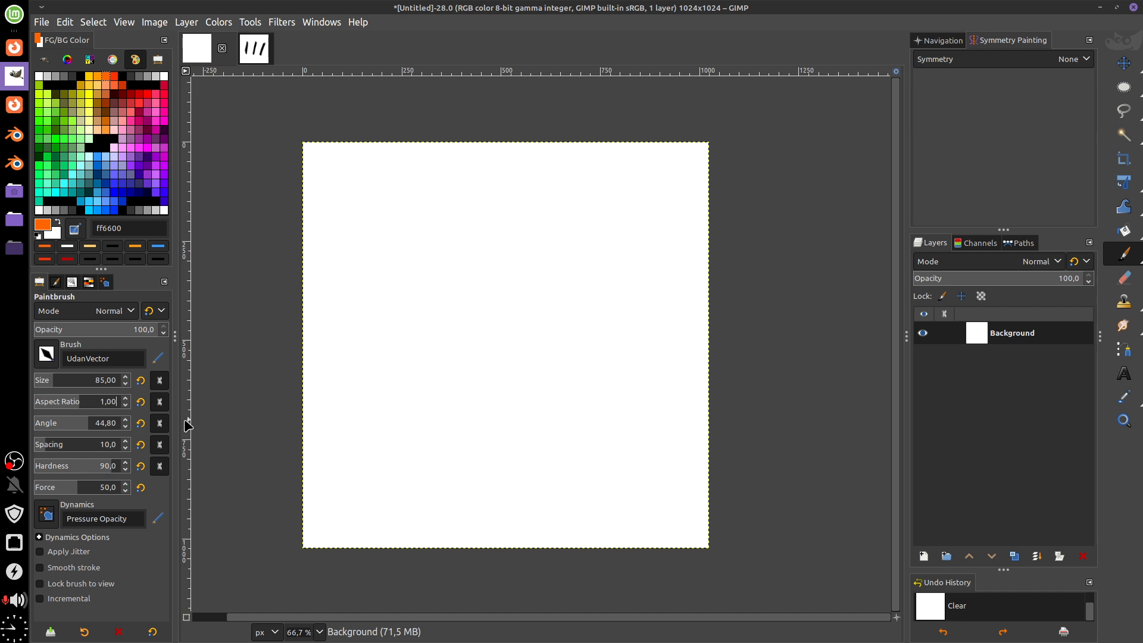
mouse_move(512, 287)
left_mouse_down()
mouse_move(518, 277)
mouse_move(524, 333)
mouse_move(572, 330)
mouse_move(563, 381)
left_mouse_up()
Select the 2. Hardness 100 brush and undo the last UdanVector stroke.
left_click(74, 352)
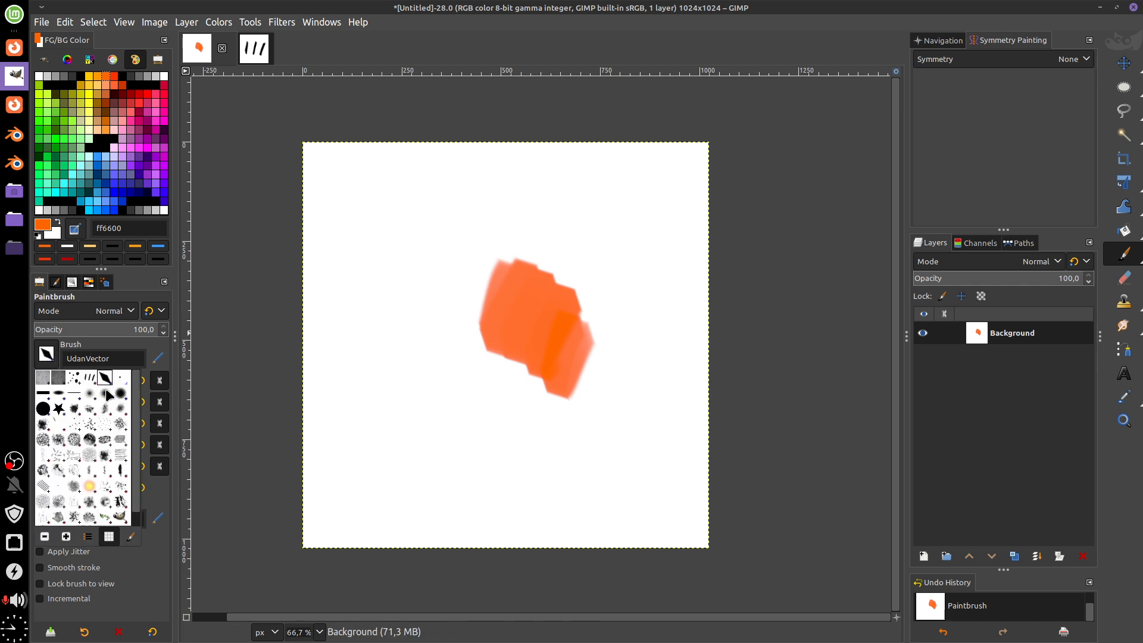
left_click(44, 409)
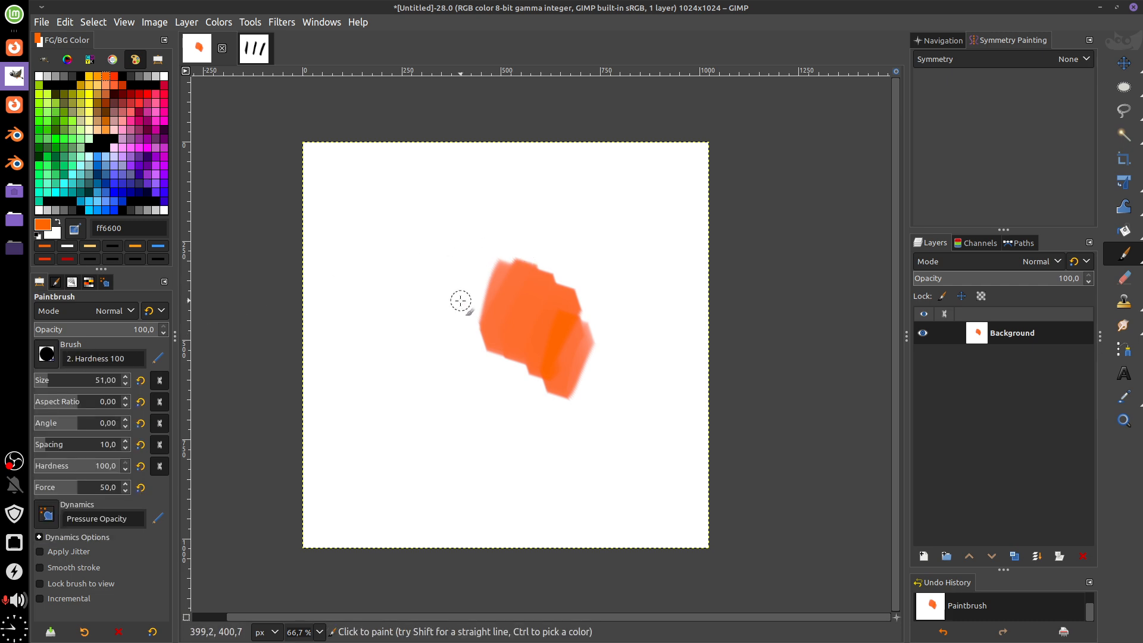
key("ctrl+z")
key("ctrl+z")
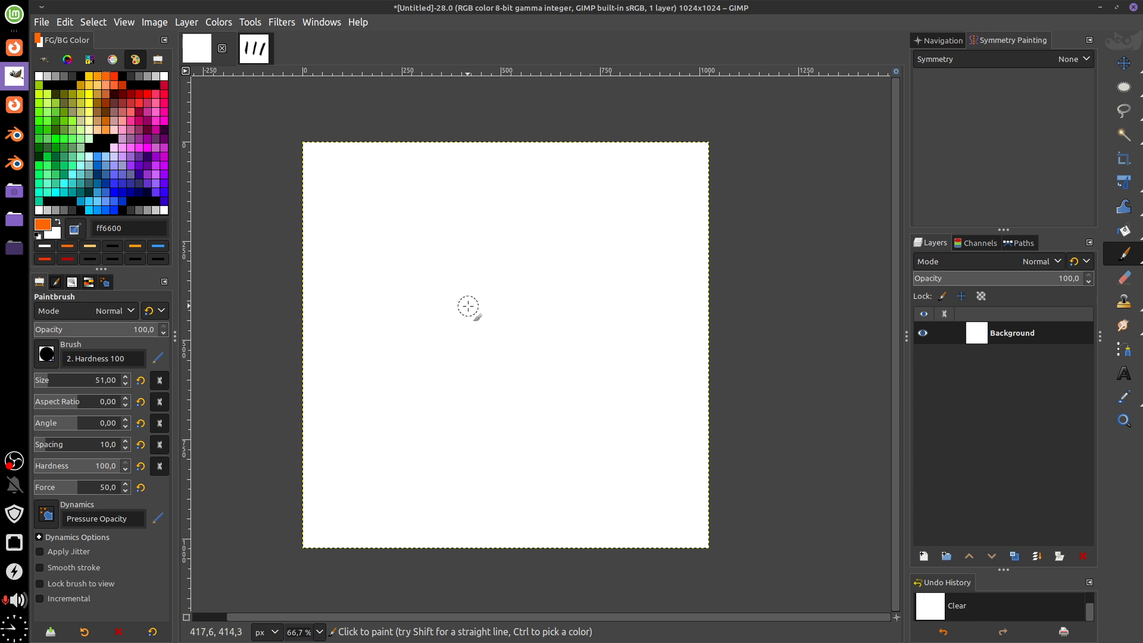
Increase the 2. Hardness 100 brush size in small steps to 137.
key("bracketright")
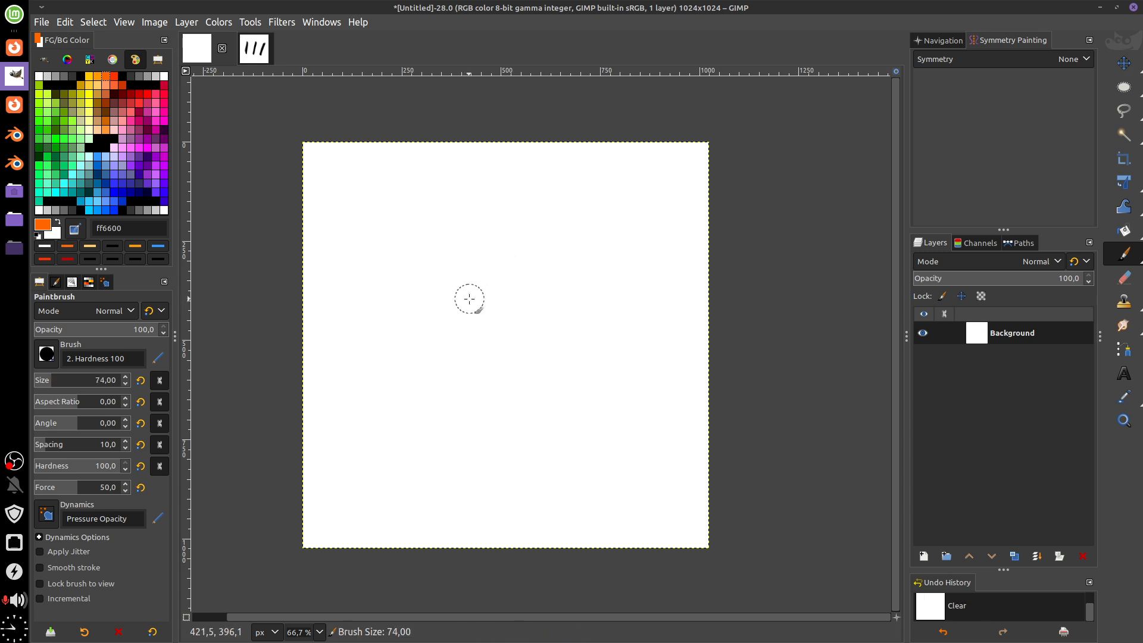
key("bracketright")
key("bracketright")
key("bracketright")
key("bracketright")
key("bracketright")
key("bracketright")
key("bracketright")
key("bracketright")
key("bracketright")
key("bracketright")
key("bracketright")
key("bracketright")
key("bracketright")
key("bracketright")
key("bracketright")
key("bracketright")
key("bracketright")
key("bracketright")
key("bracketright")
key("bracketright")
key("bracketright")
key("bracketright")
key("bracketright")
key("bracketright")
key("bracketright")
key("bracketright")
key("bracketright")
key("bracketright")
key("bracketright")
key("bracketright")
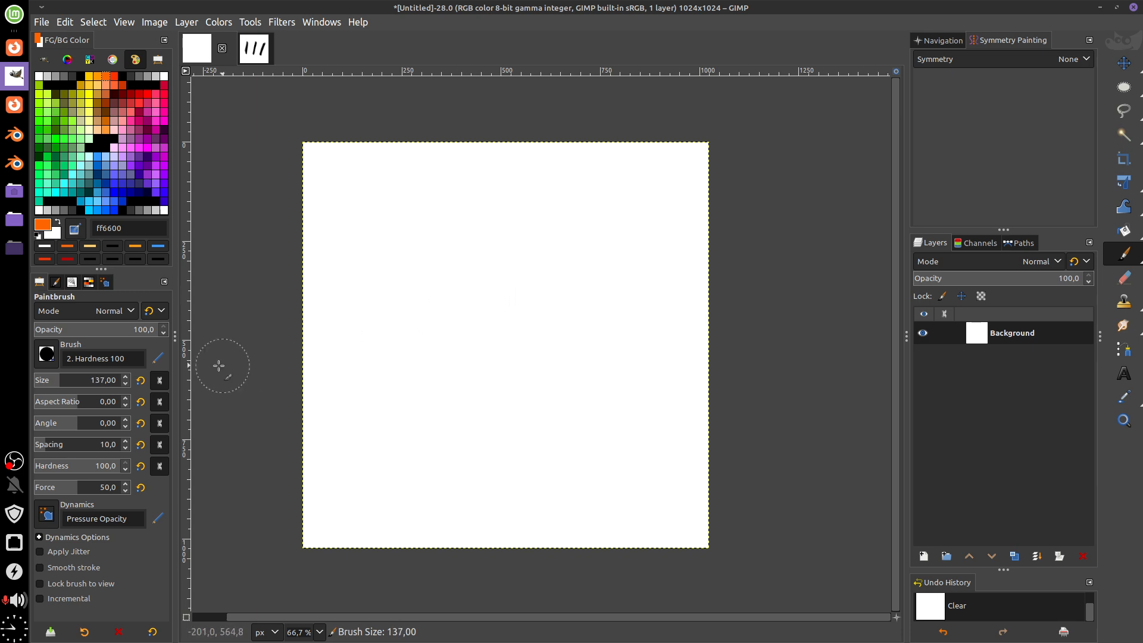
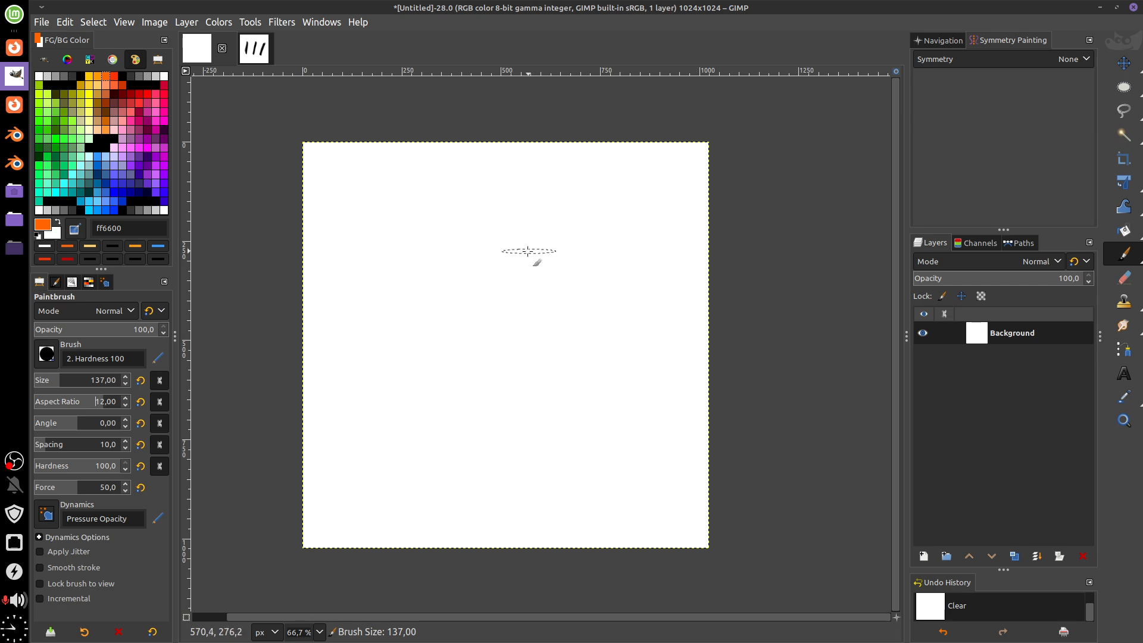
Paint a horizontal stroke with the aspect ratio at -10.00 and a vertical stroke with it at 10.00.
left_click_drag(73, 410, 58, 413)
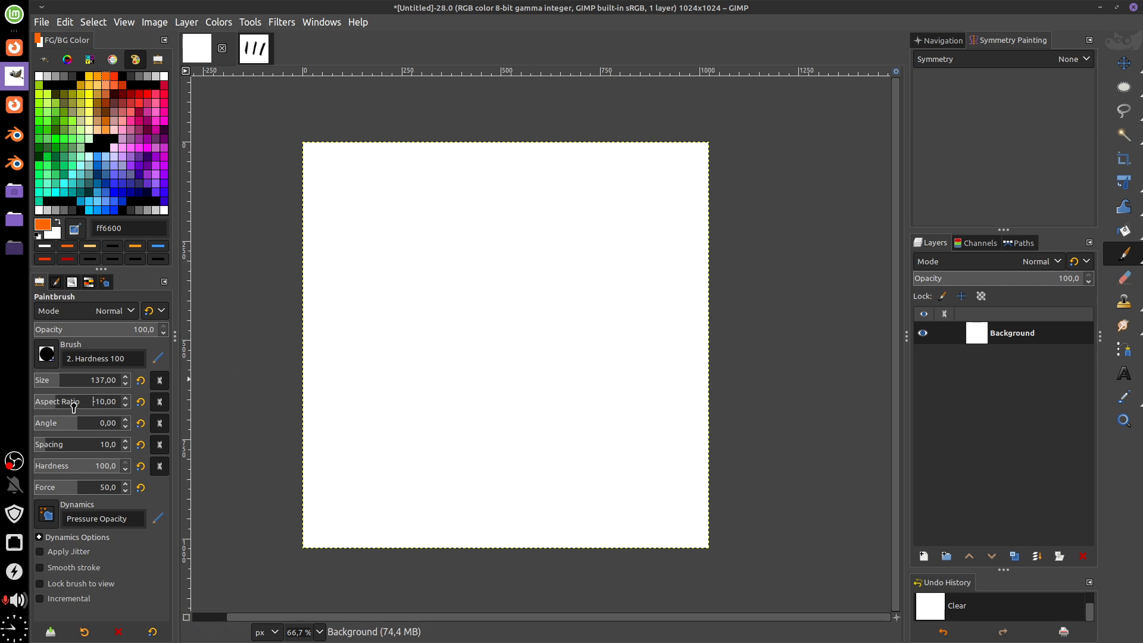
left_click_drag(469, 260, 545, 262)
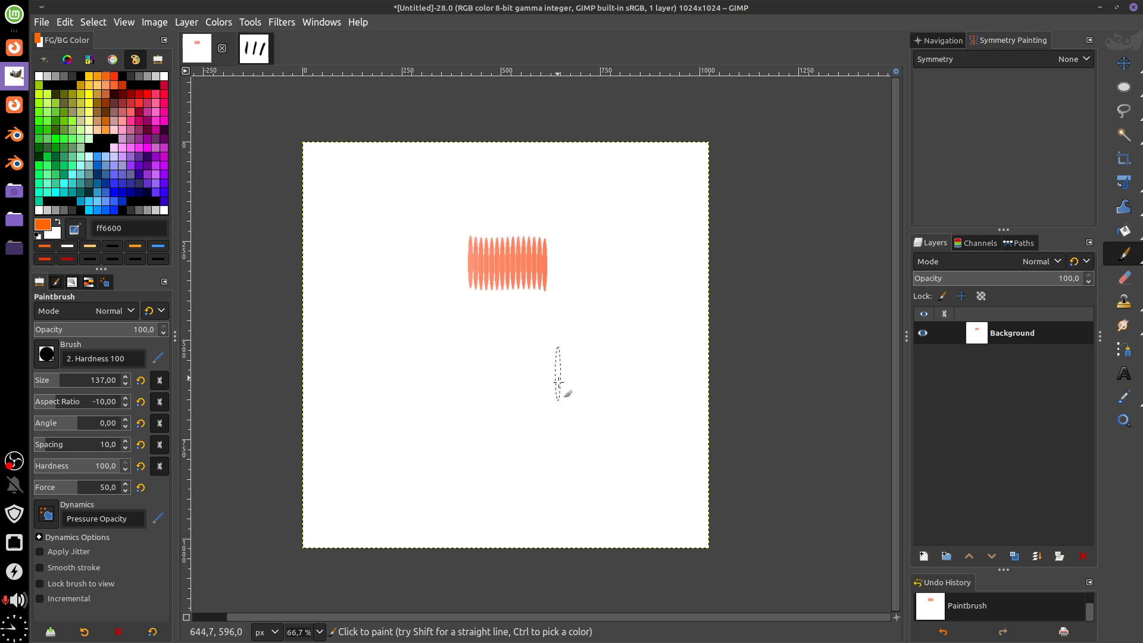
left_click_drag(64, 405, 97, 404)
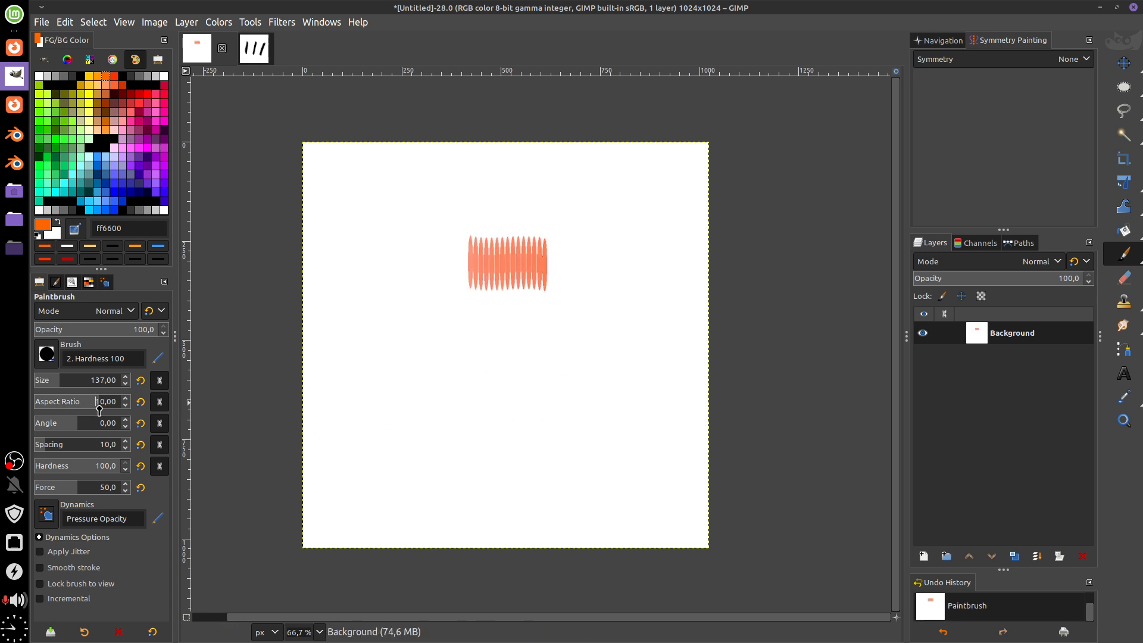
left_click_drag(577, 321, 574, 397)
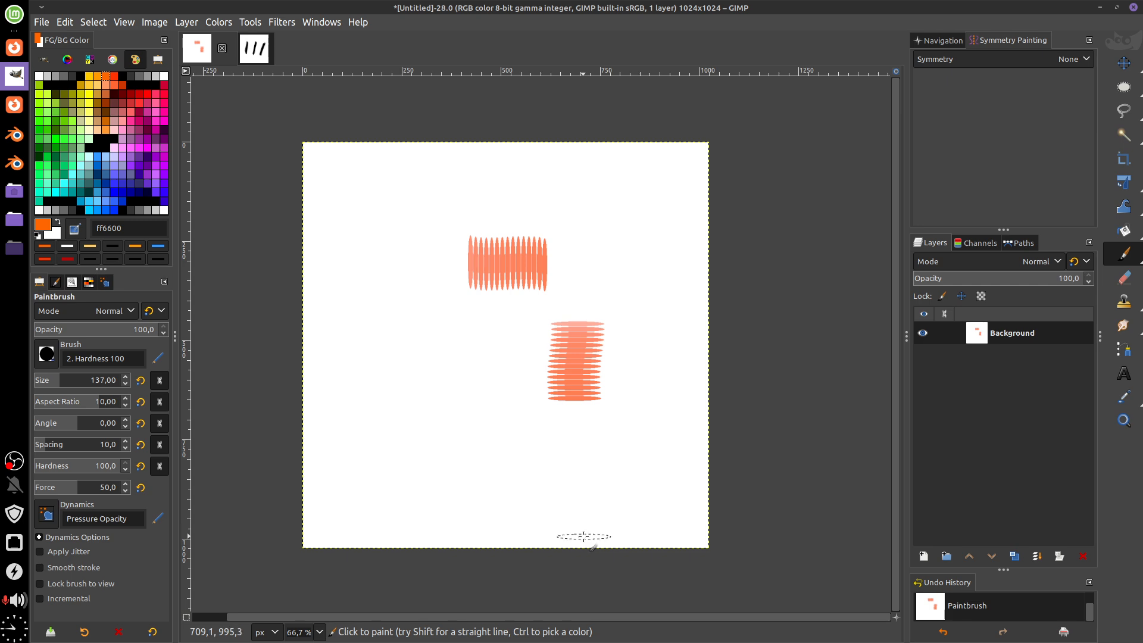
Set the brush aspect ratio to 1.00, try several test strokes, and clear the layer.
left_click(109, 407)
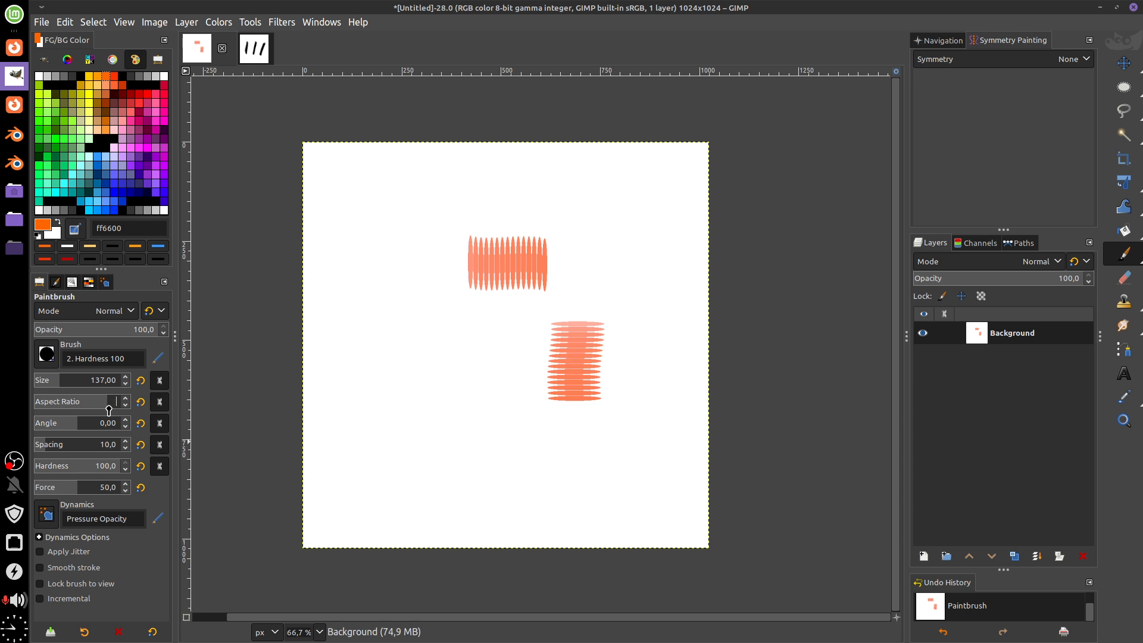
left_click_drag(643, 224, 631, 241)
key("ctrl+z")
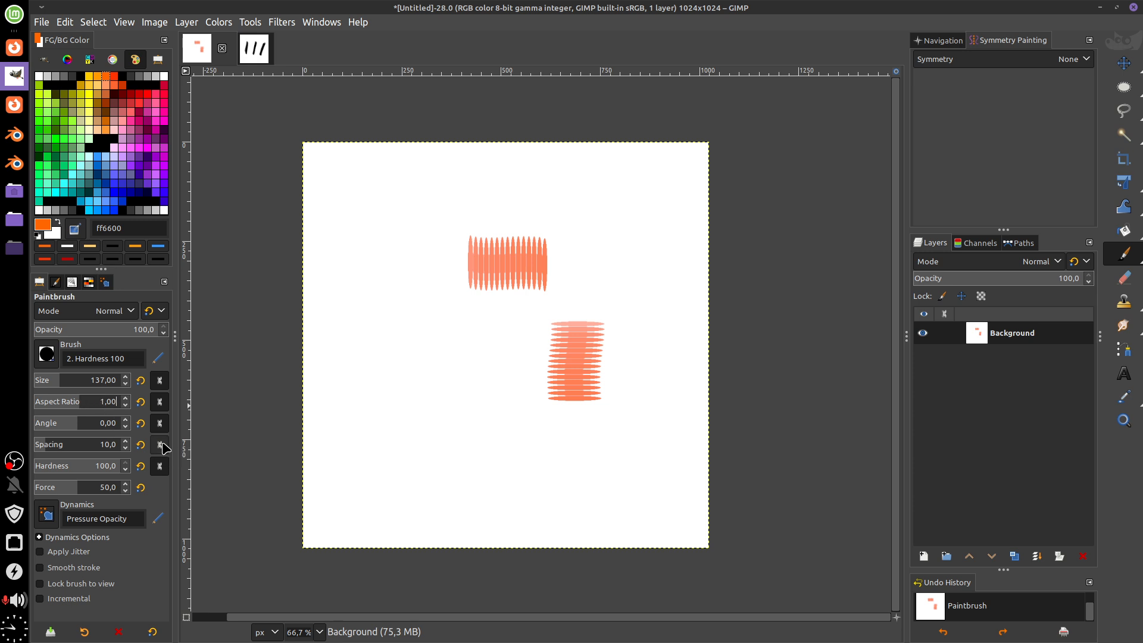
left_click_drag(490, 349, 472, 444)
key("ctrl+z")
mouse_move(564, 420)
left_mouse_down()
mouse_move(596, 305)
mouse_move(541, 319)
mouse_move(536, 293)
left_mouse_up()
key("Delete")
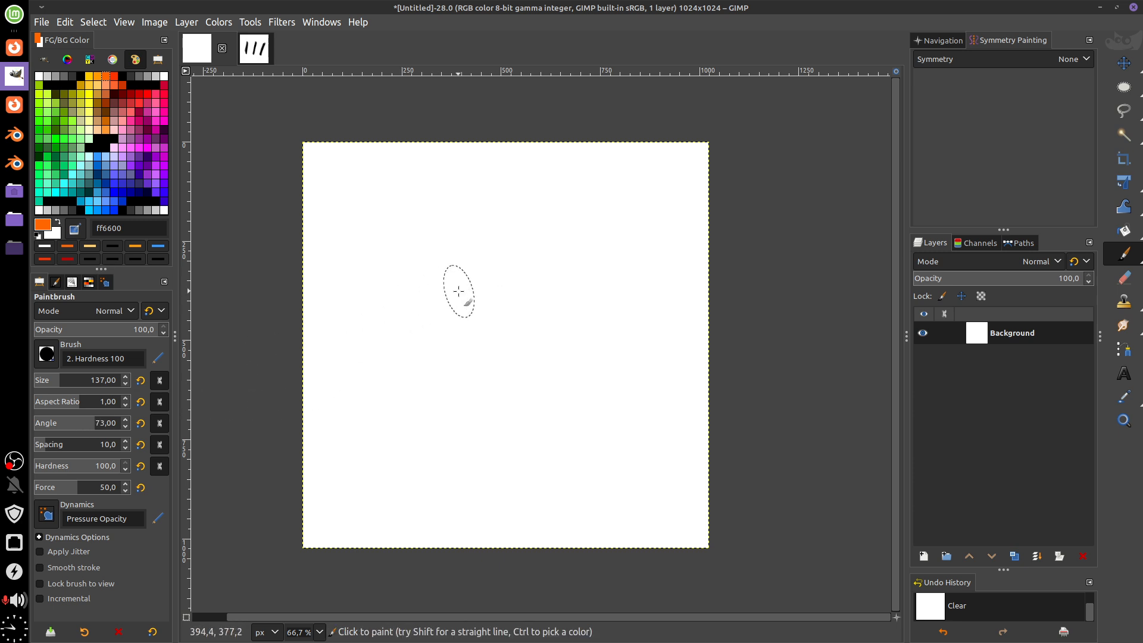
Vary the brush angle up to 175.00 while painting separate orange strokes around the middle and lower part of the canvas.
mouse_move(97, 424)
left_mouse_down()
mouse_move(61, 430)
mouse_move(100, 432)
left_mouse_up()
mouse_move(501, 256)
left_mouse_down()
mouse_move(442, 307)
mouse_move(499, 288)
left_mouse_up()
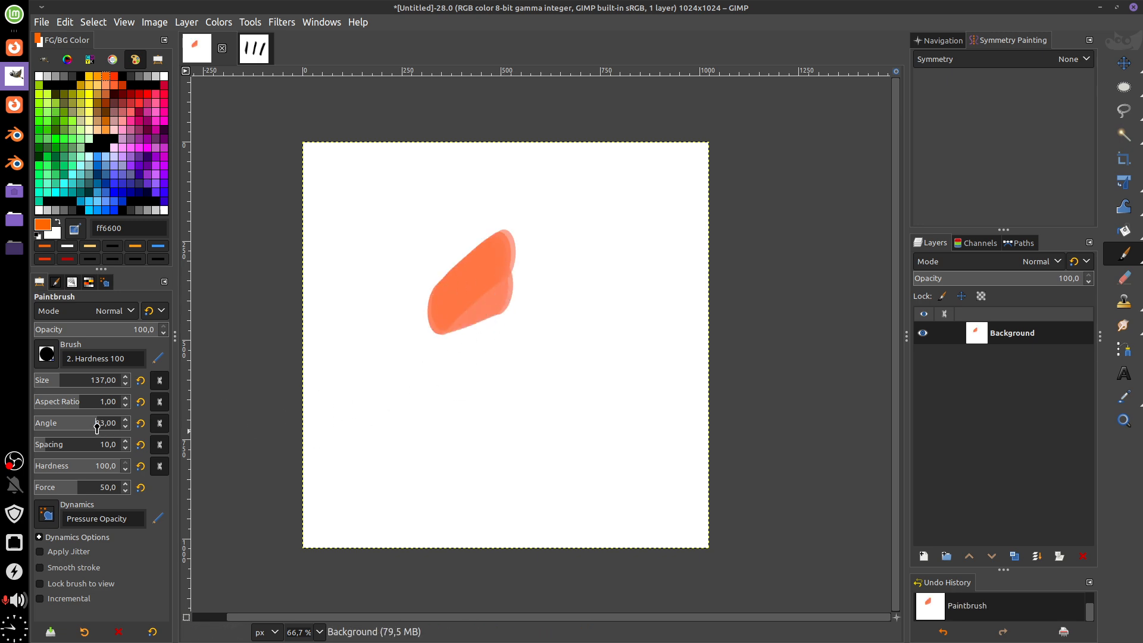
left_click_drag(98, 427, 119, 429)
left_click_drag(470, 350, 547, 394)
left_click_drag(595, 276, 587, 375)
left_click_drag(630, 279, 619, 372)
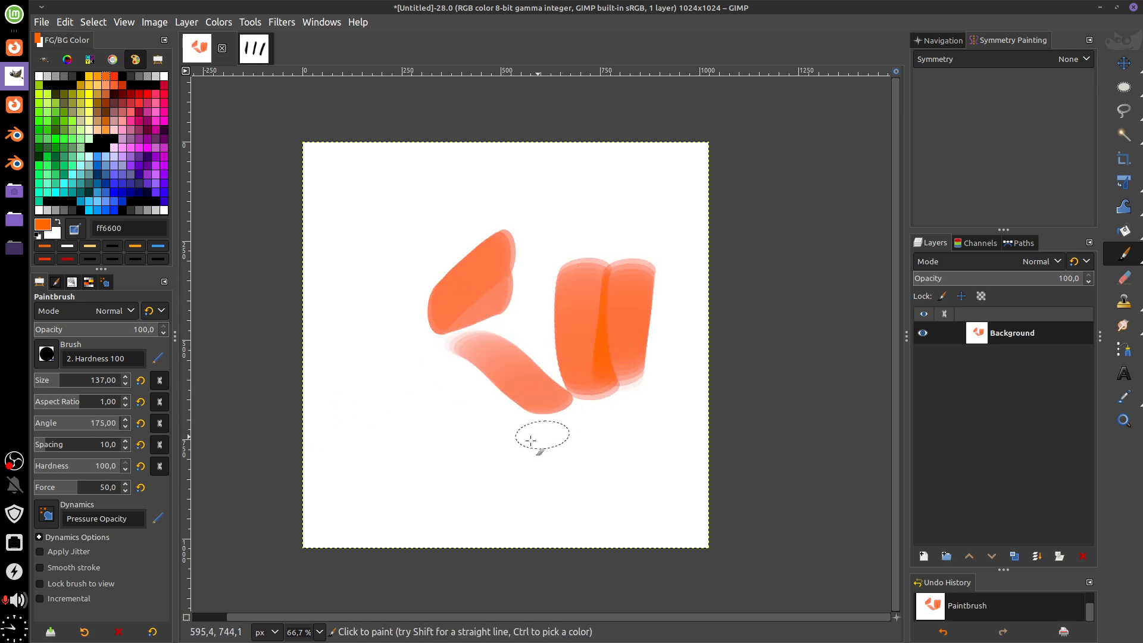
left_click_drag(439, 437, 455, 476)
Set the brush angle to 96.00 and paint two orange strokes near the canvas's left edge.
left_click_drag(99, 437, 101, 436)
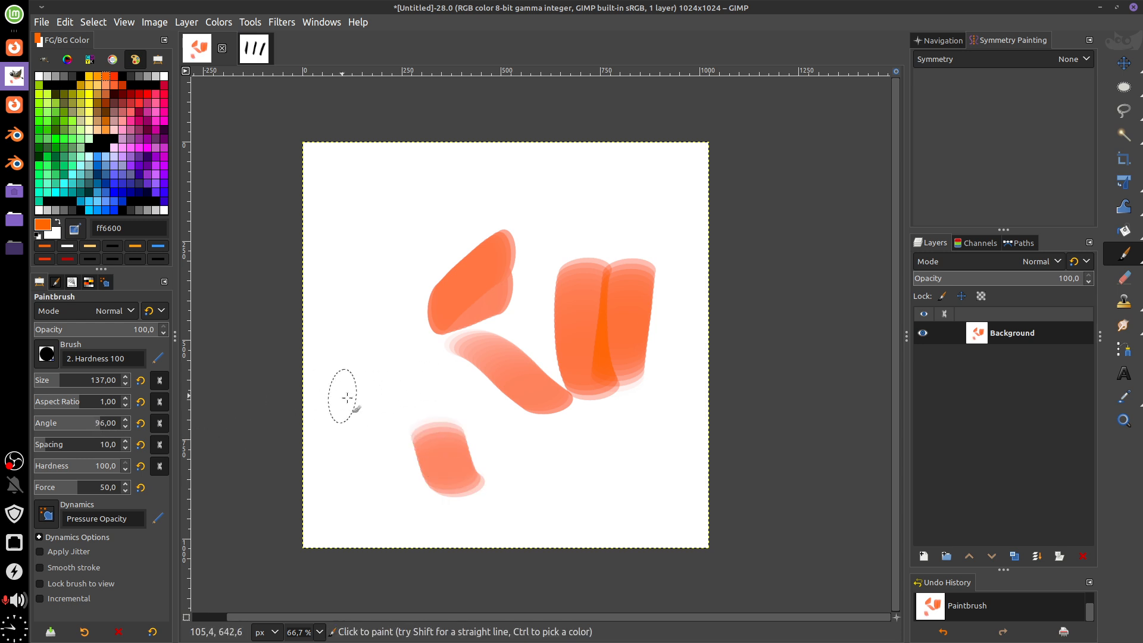
left_click_drag(369, 453, 381, 386)
left_click_drag(398, 327, 394, 298)
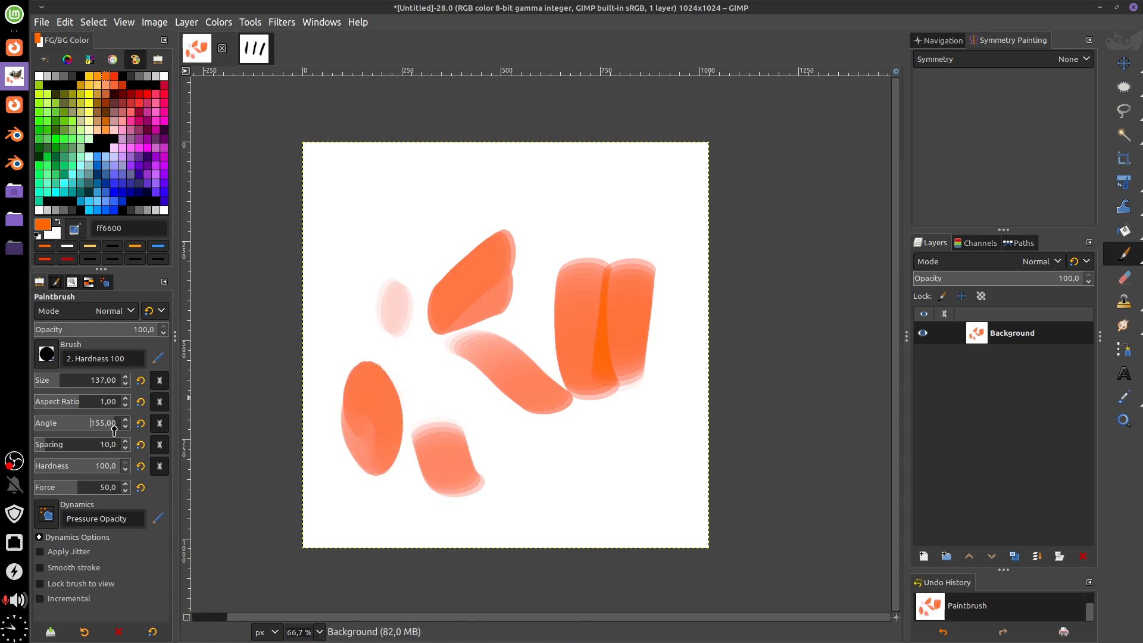
Set the brush angle to 153.00 and paint three short strokes along the upper-left part of the canvas.
left_click_drag(114, 427, 113, 427)
left_click_drag(341, 248, 366, 247)
left_click_drag(405, 198, 420, 217)
left_click_drag(464, 179, 489, 201)
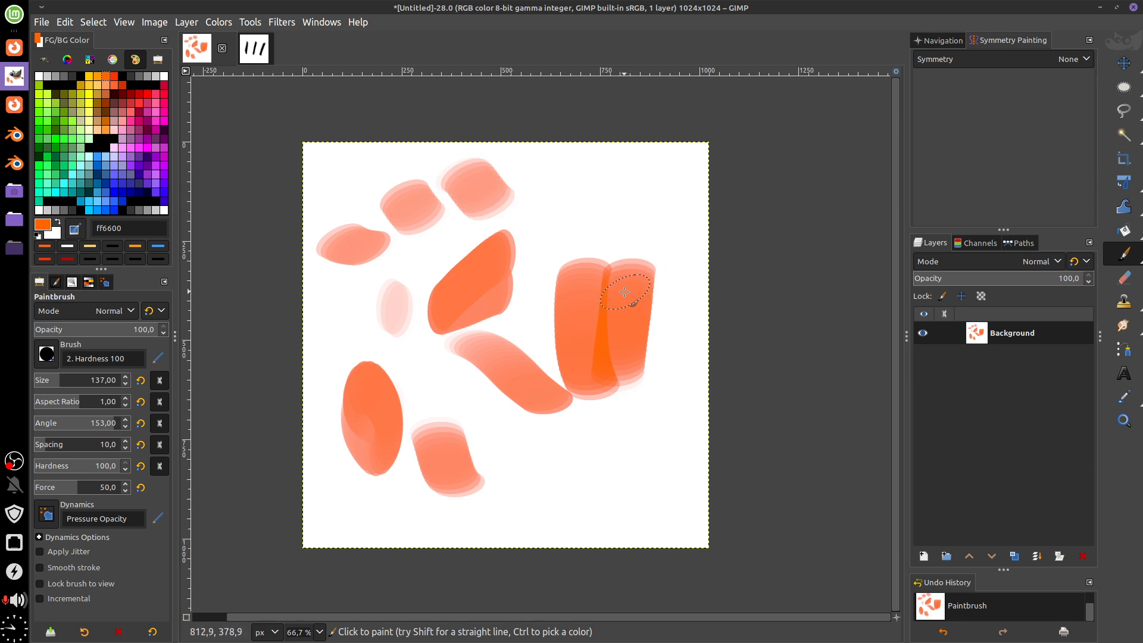
Clear the canvas and paint one long diagonal orange stroke from its upper left area down to the lower edge.
key("Delete")
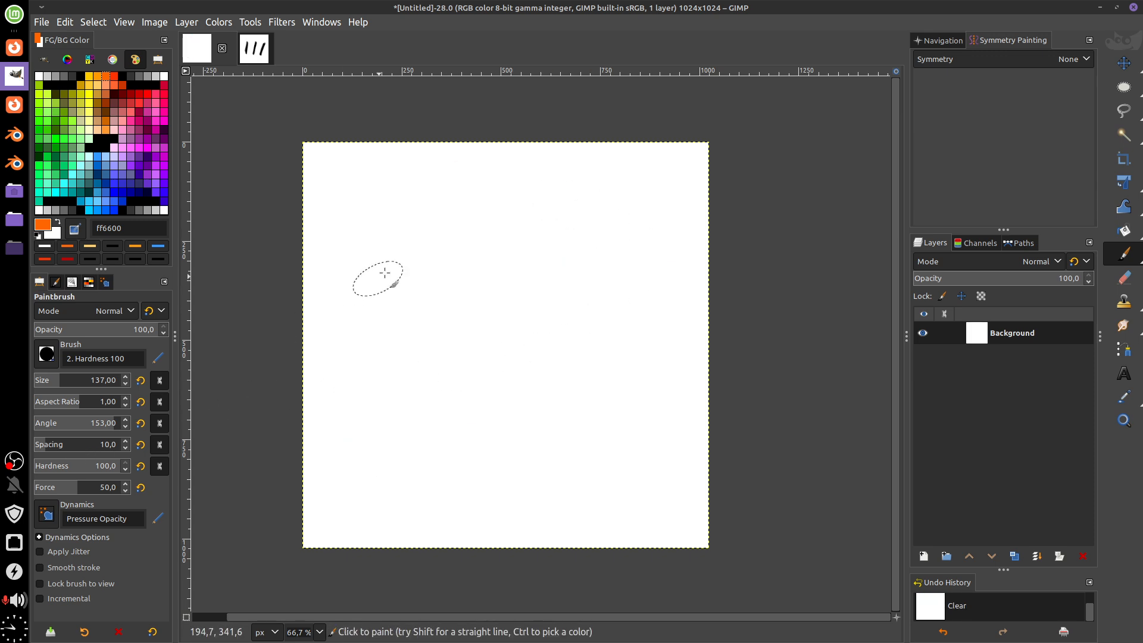
mouse_move(374, 194)
left_mouse_down()
mouse_move(518, 344)
mouse_move(652, 449)
left_mouse_up()
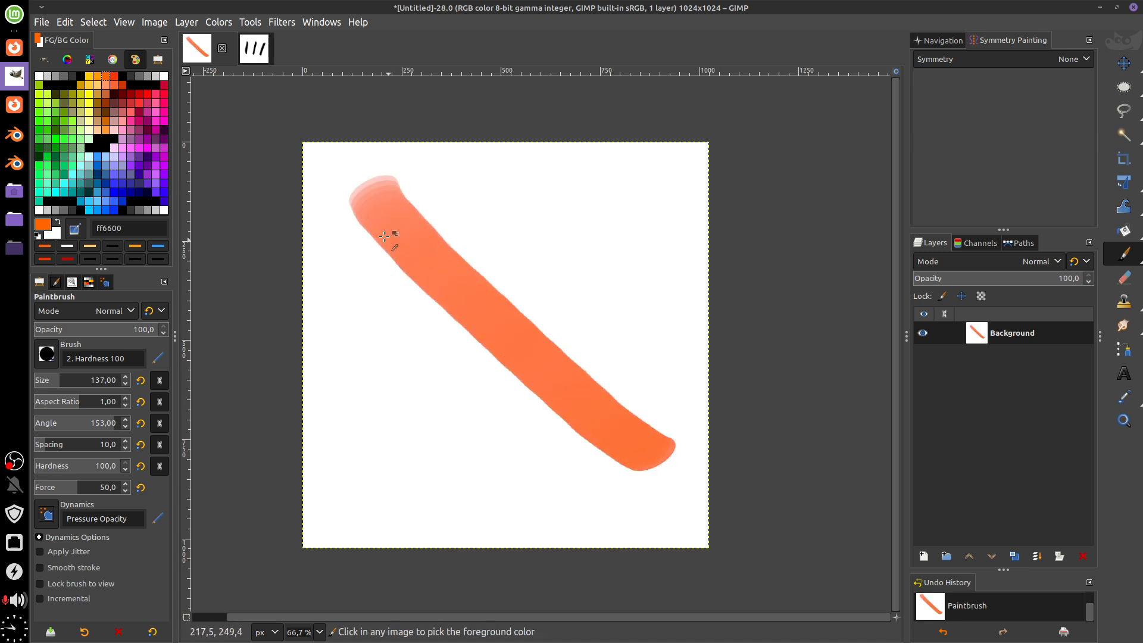
key("ctrl+z")
left_click_drag(359, 180, 542, 503)
mouse_move(431, 198)
left_mouse_down()
mouse_move(477, 283)
mouse_move(506, 291)
left_mouse_up()
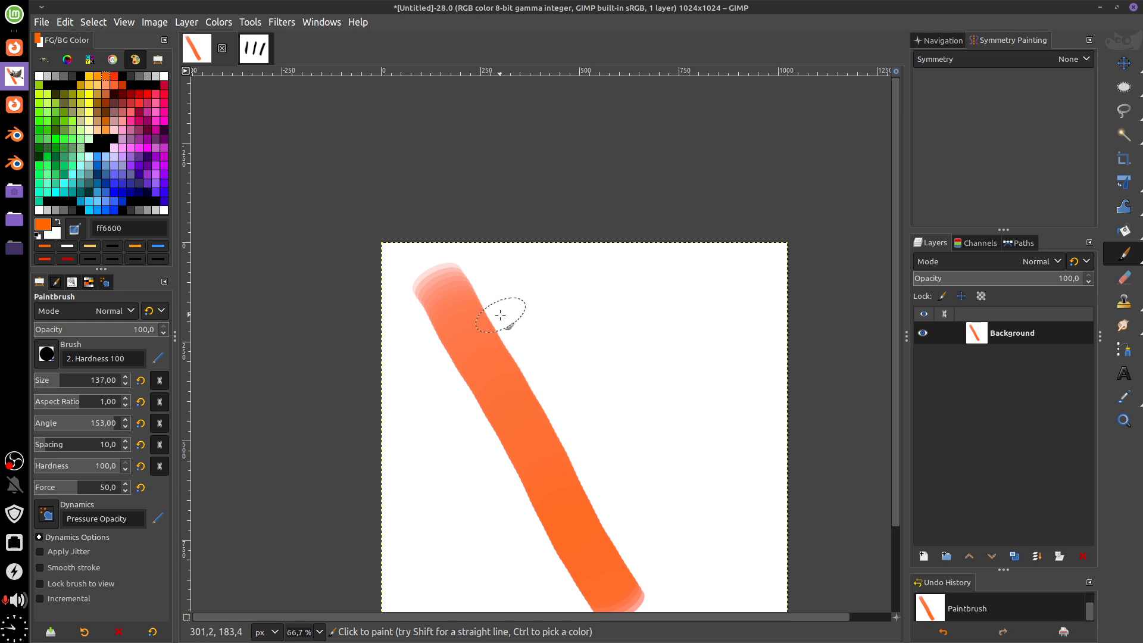
scroll(500, 315, "up", 3)
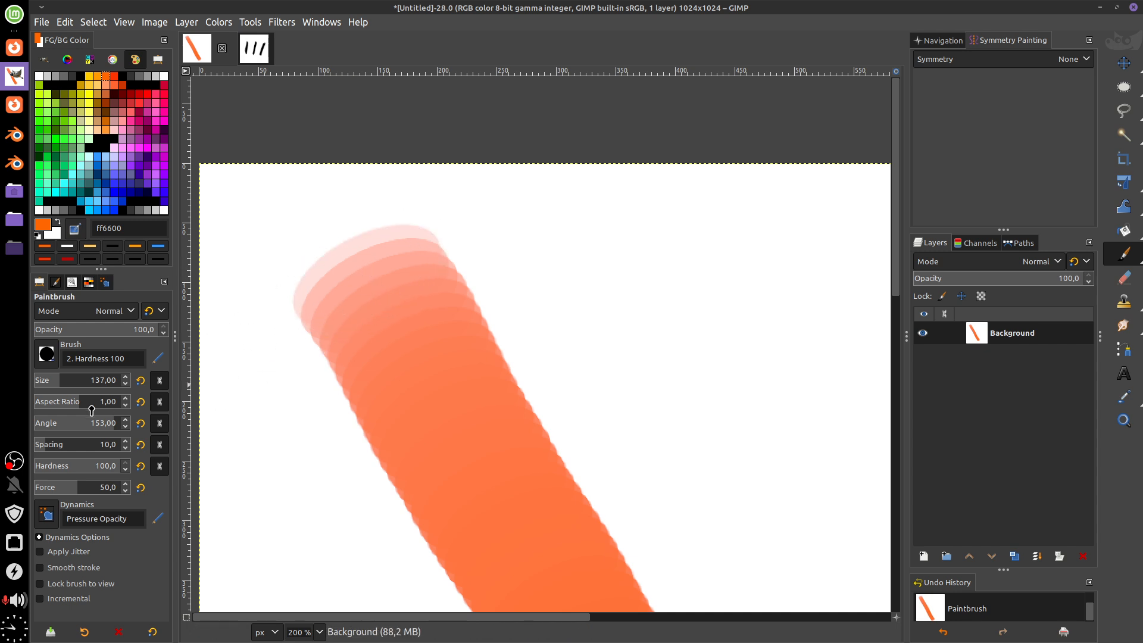
Paint test strokes beside the diagonal stroke, first with the brush spacing at 98 and again with it at 40.
left_click_drag(81, 447, 100, 445)
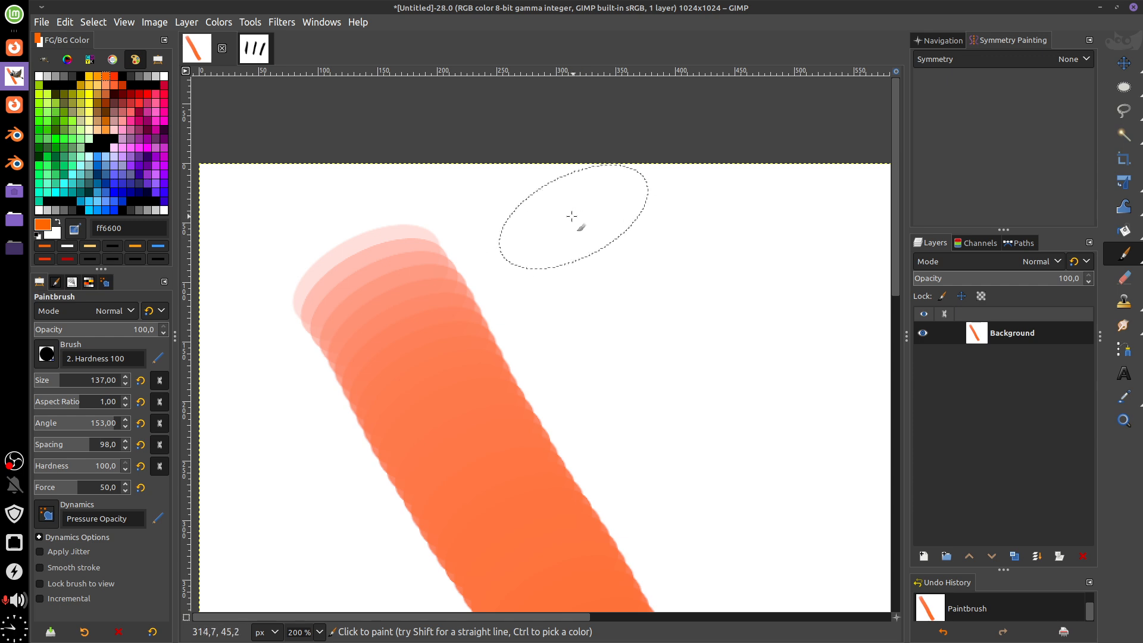
left_click_drag(643, 351, 812, 574)
left_click_drag(615, 233, 365, 220)
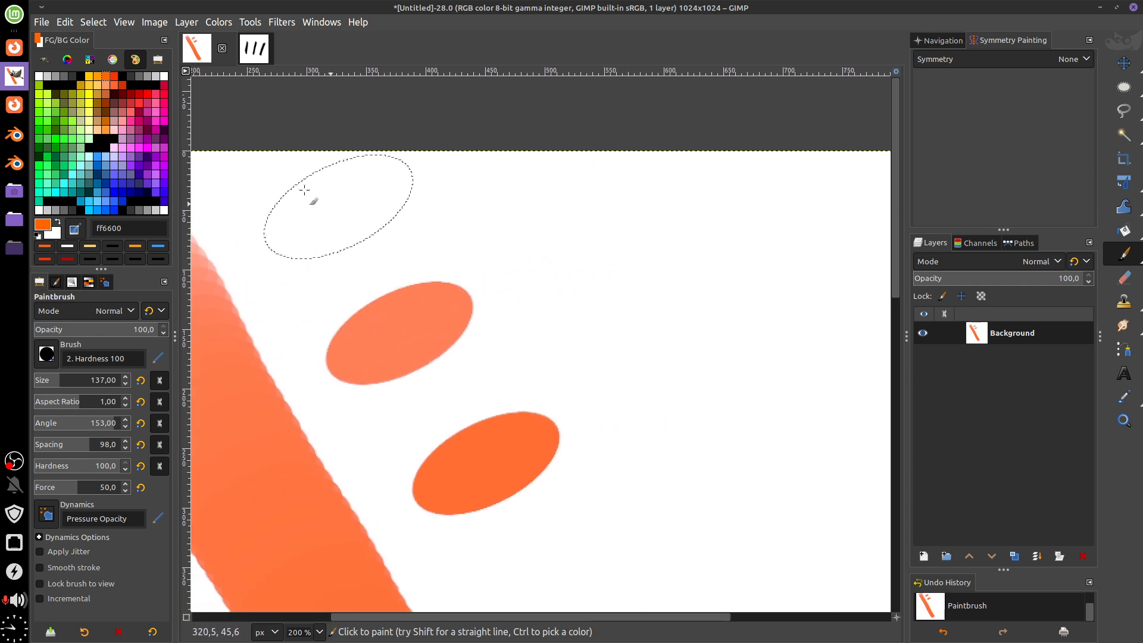
left_click_drag(631, 329, 803, 588)
left_click_drag(574, 377, 744, 288)
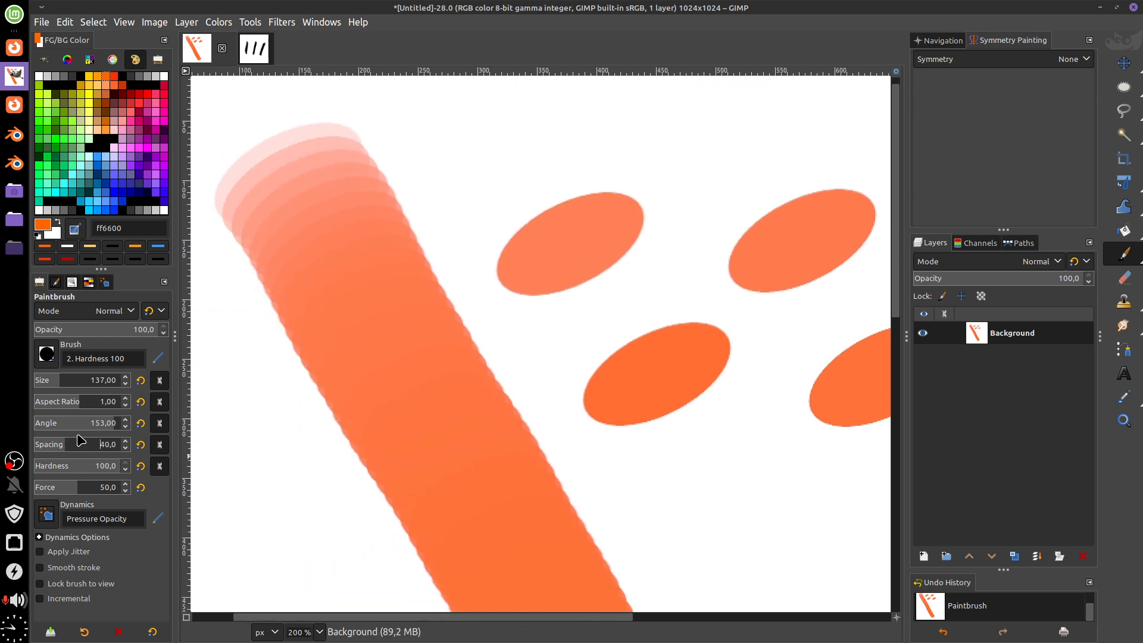
mouse_move(484, 184)
left_mouse_down()
mouse_move(612, 377)
mouse_move(695, 459)
mouse_move(839, 300)
left_mouse_up()
left_click_drag(357, 277, 512, 524)
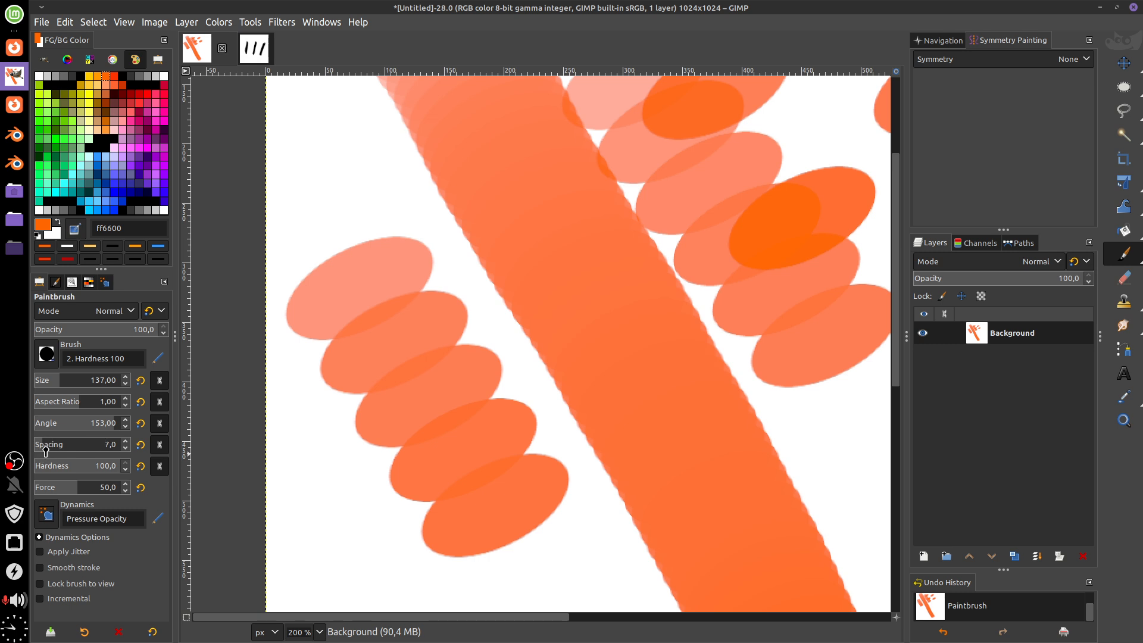
Set the brush spacing to 3 and paint two parallel diagonal strokes near the canvas's upper right corner.
left_click_drag(687, 446, 260, 545)
left_click_drag(697, 143, 498, 242)
left_click_drag(523, 194, 659, 505)
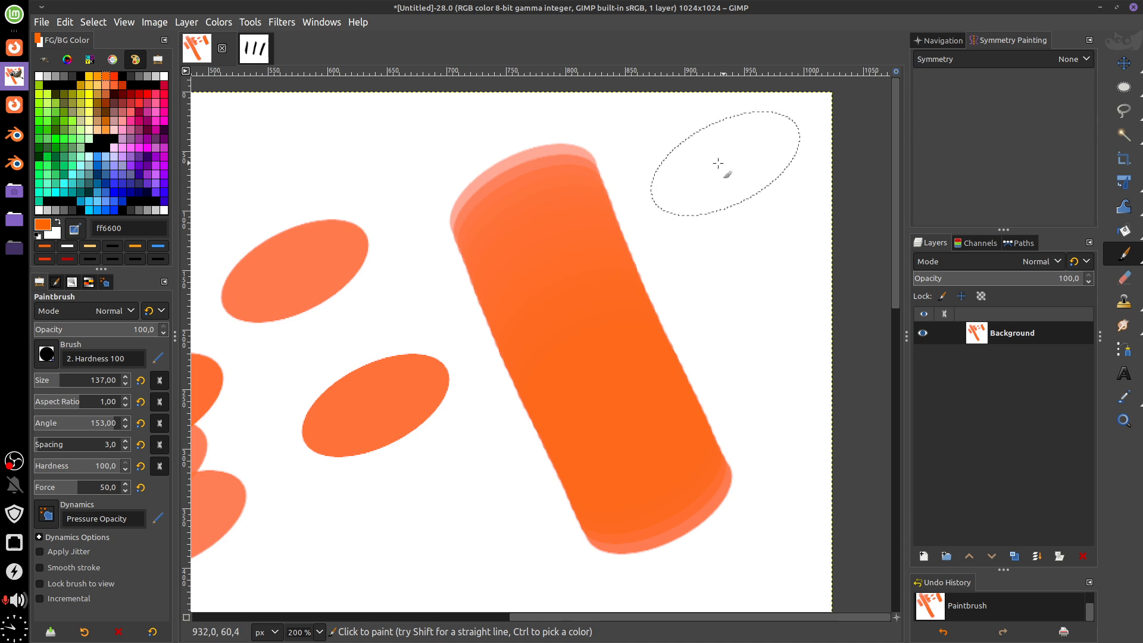
left_click_drag(679, 160, 774, 417)
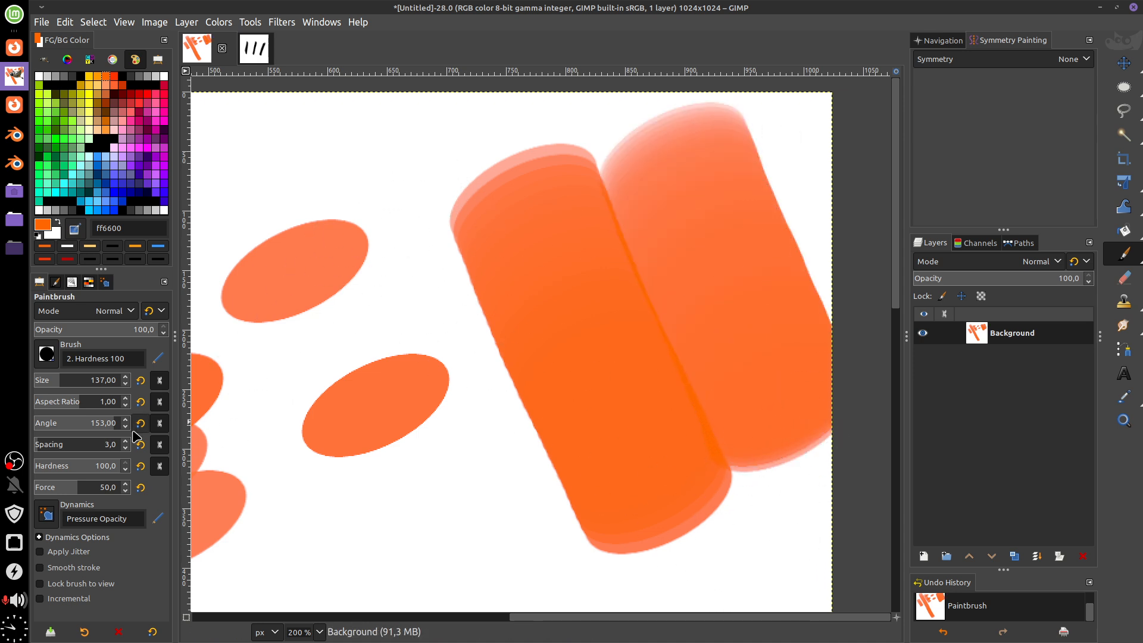
Set the brush spacing to 1, clear the test strokes and paint a diagonal stroke on the blank canvas.
left_click_drag(67, 445, 22, 441)
mouse_move(405, 256)
left_mouse_down()
mouse_move(453, 438)
mouse_move(511, 539)
left_mouse_up()
left_click_drag(404, 329, 657, 238)
left_click_drag(493, 256, 594, 491)
key("Delete")
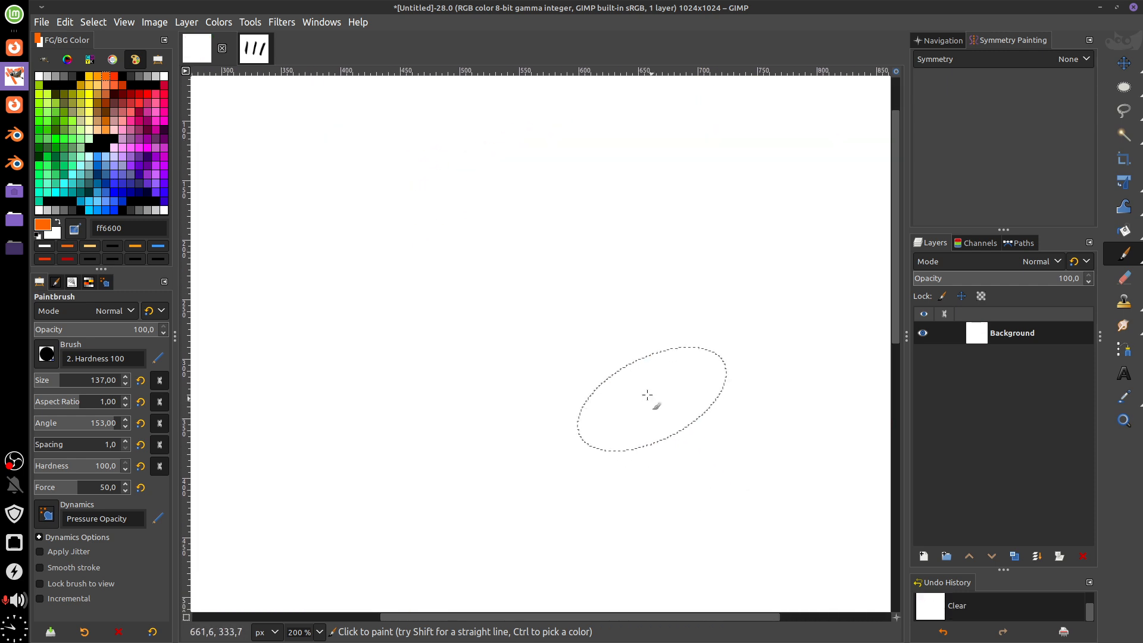
left_click_drag(346, 160, 561, 503)
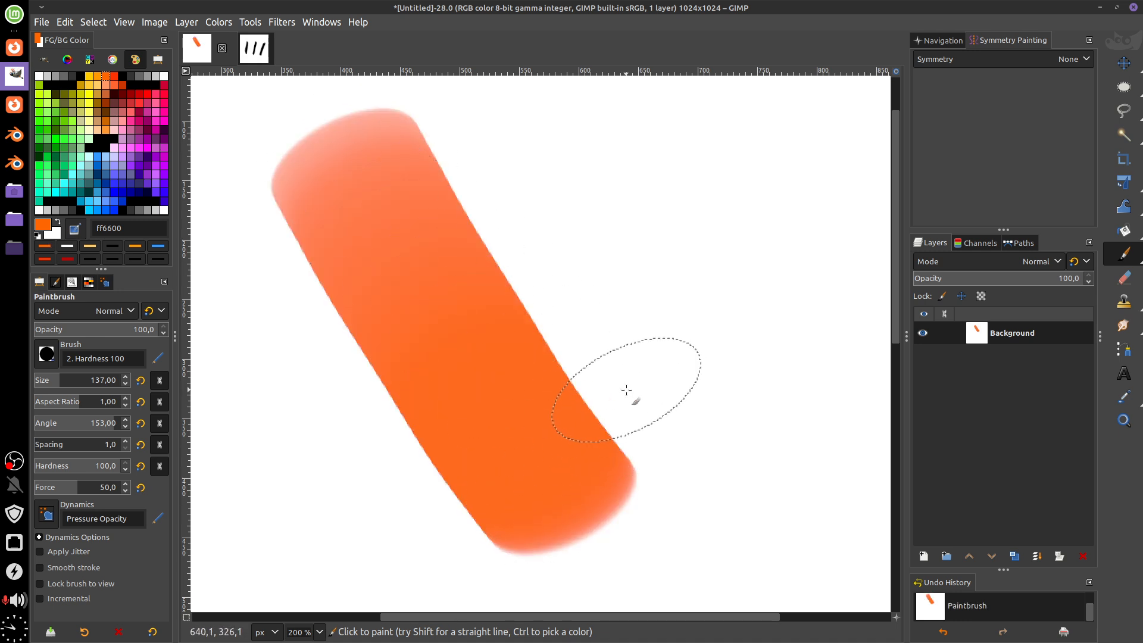
Clear the canvas and set the brush spacing to 5.
key("Delete")
left_click(108, 447)
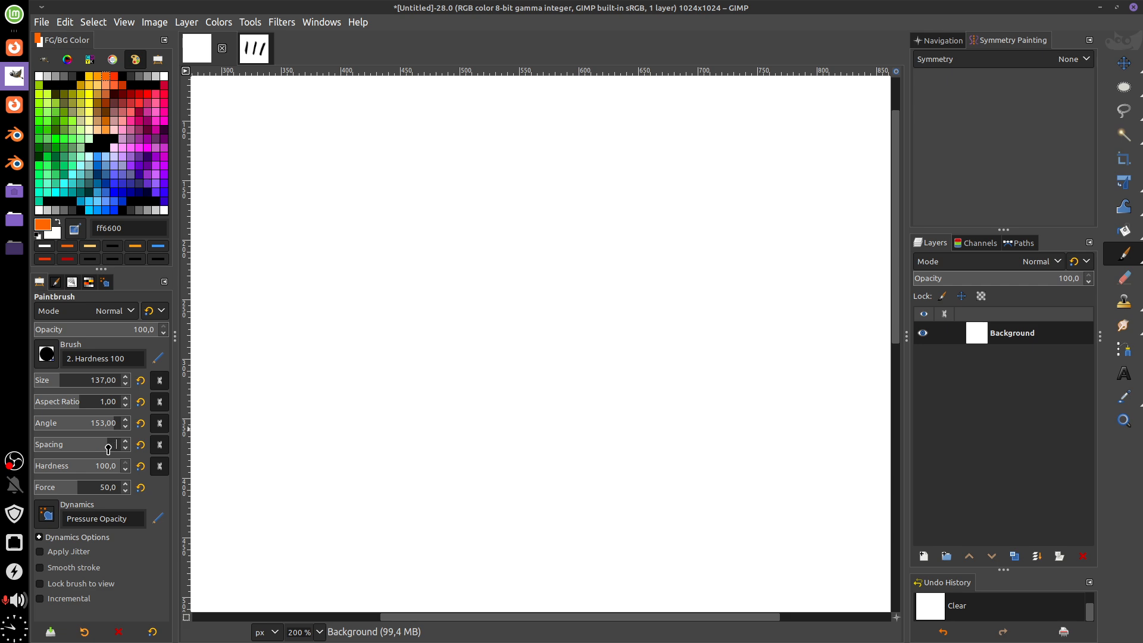
type("5")
key("Return")
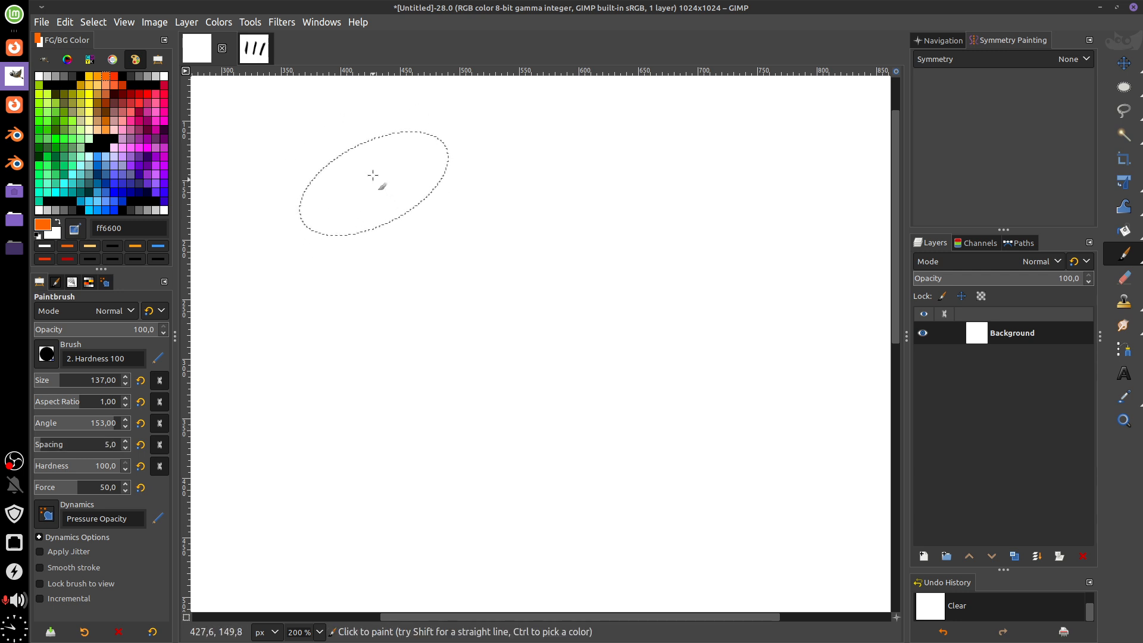
Try several diagonal strokes with the new brush spacing, undoing each before painting another.
left_click_drag(375, 180, 640, 524)
key("ctrl+z")
left_click_drag(405, 137, 650, 503)
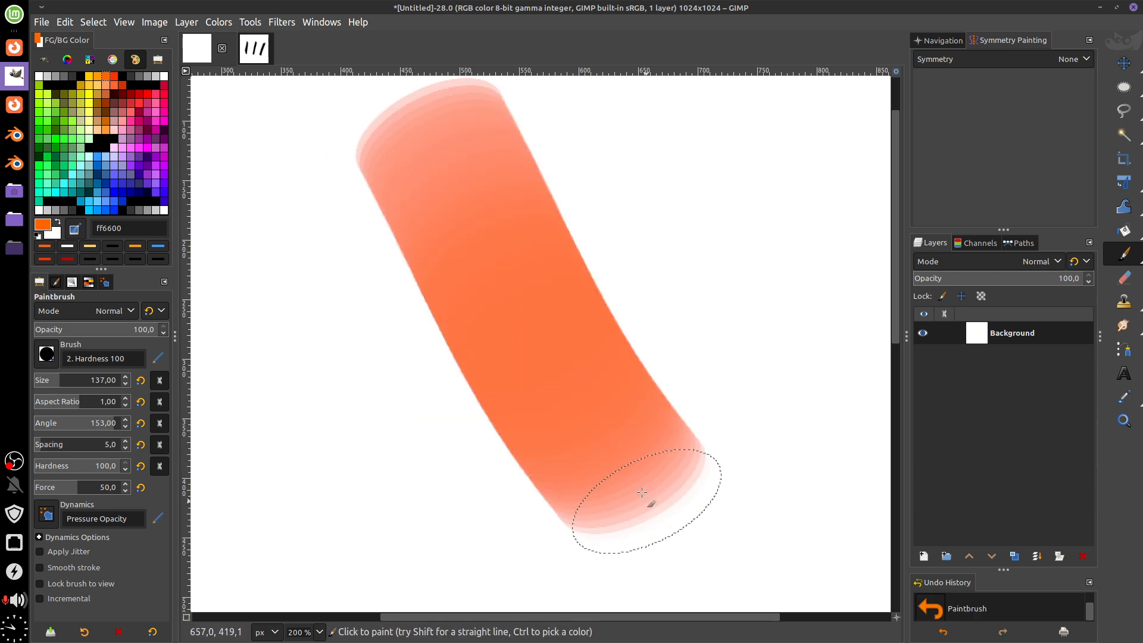
key("ctrl+z")
left_click_drag(381, 179, 525, 452)
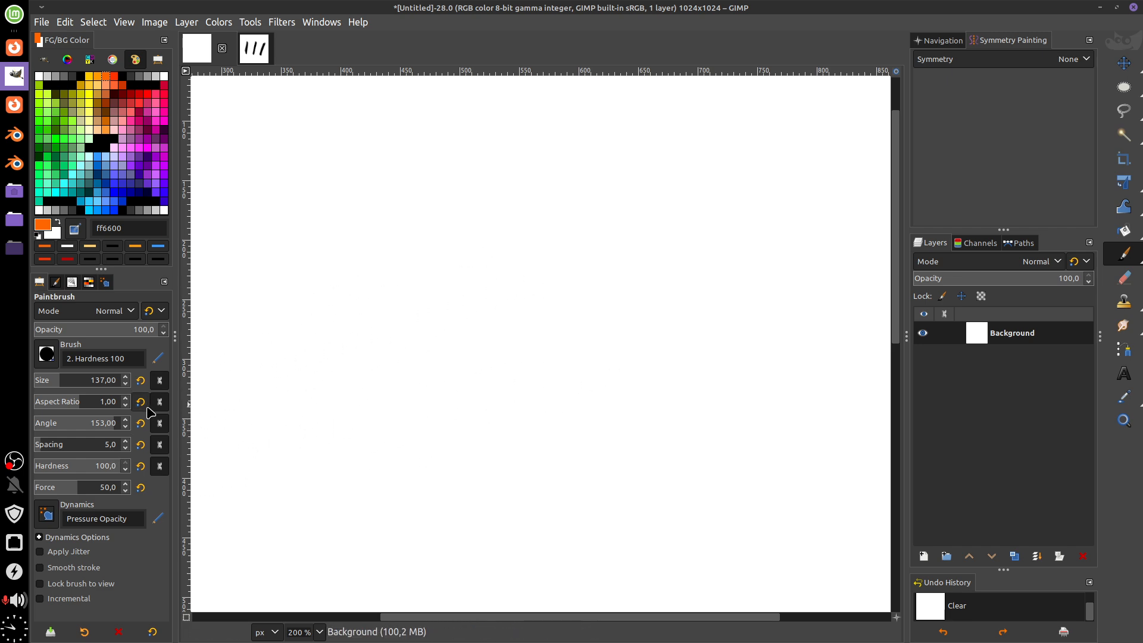
Compare a zigzag patch painted at hardness 0 with a thick stroke painted at hardness 100, and clear the canvas.
left_click_drag(124, 469, 10, 469)
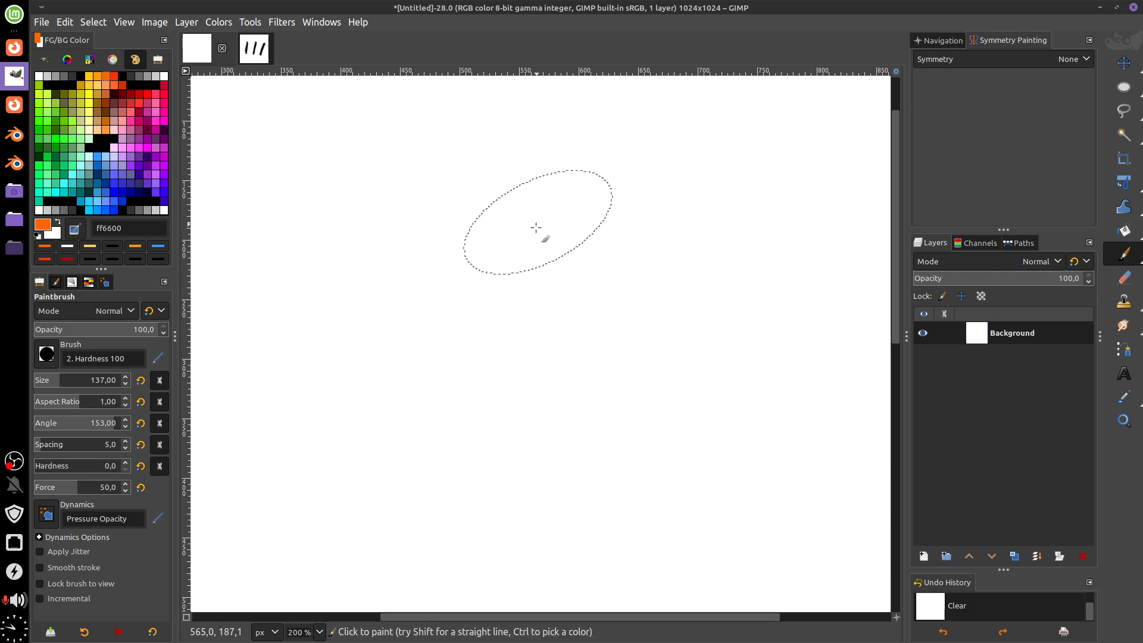
mouse_move(536, 229)
left_mouse_down()
mouse_move(566, 375)
mouse_move(650, 448)
mouse_move(651, 377)
mouse_move(566, 273)
left_mouse_up()
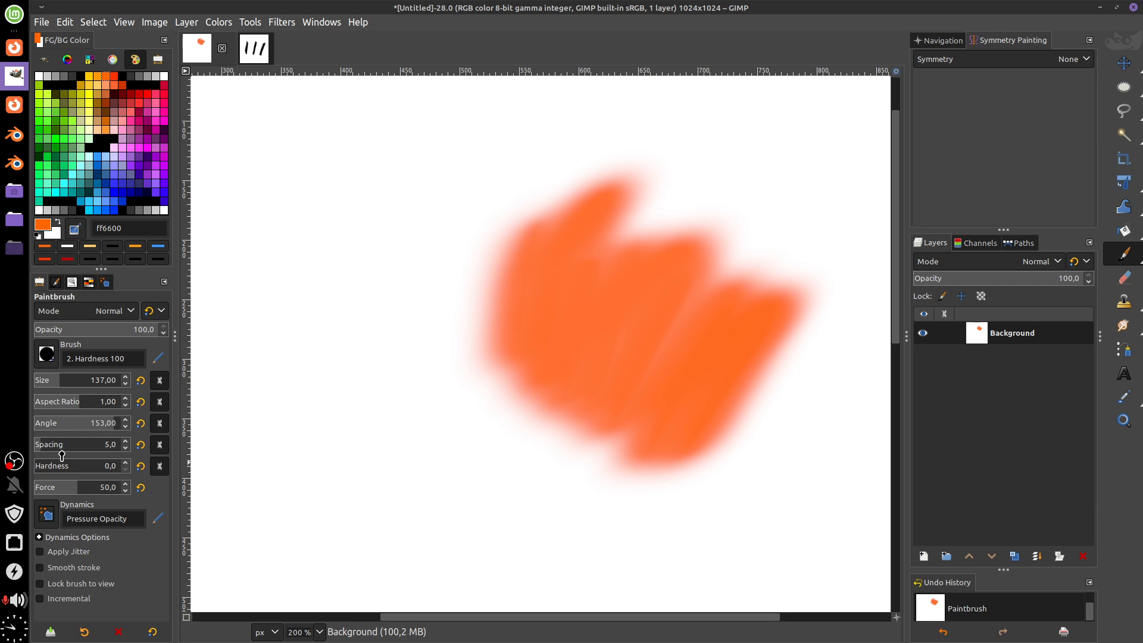
left_click_drag(60, 465, 342, 475)
mouse_move(354, 330)
left_mouse_down()
mouse_move(368, 380)
mouse_move(351, 298)
left_mouse_up()
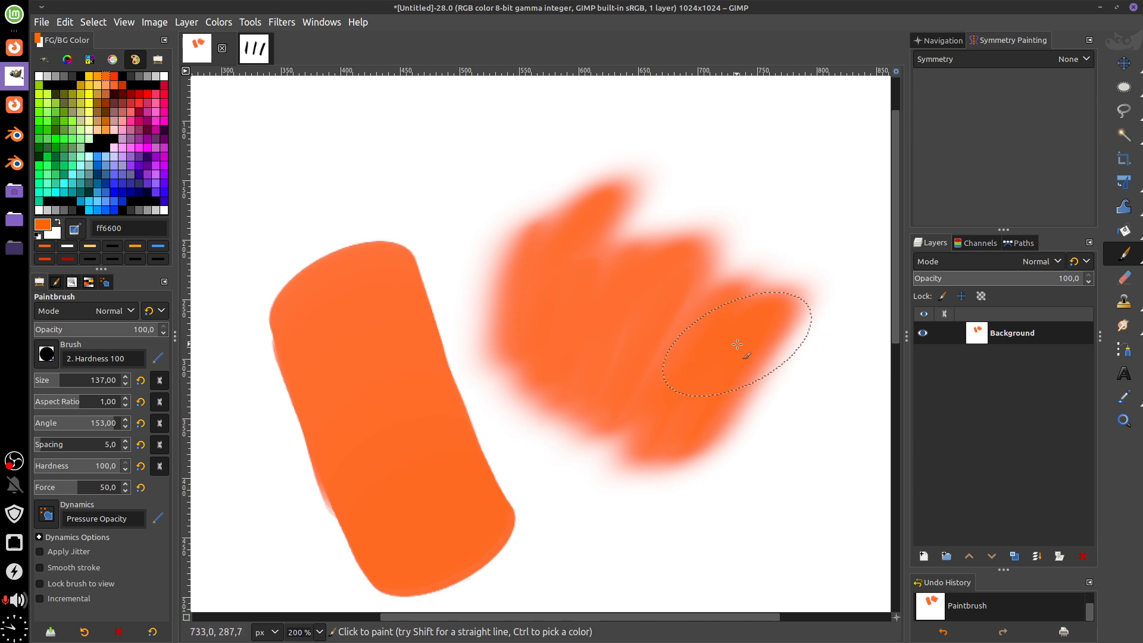
key("Delete")
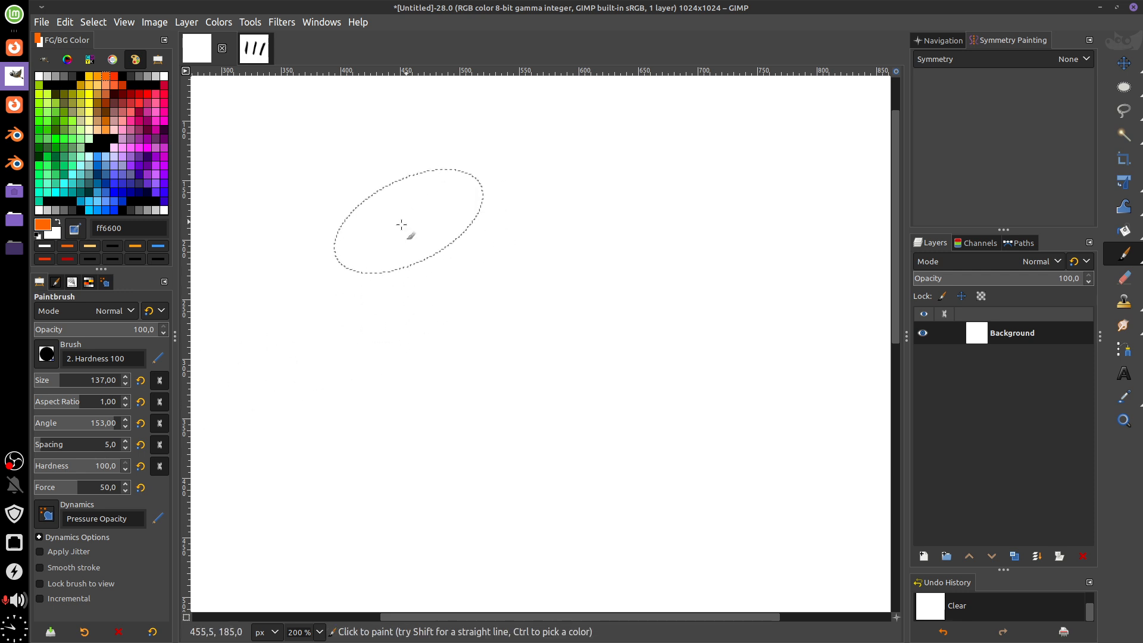
Paint two long diagonal strokes with the brush force at 100 and a shorter one beside them at force 52.
mouse_move(77, 489)
left_mouse_down()
mouse_move(33, 489)
mouse_move(204, 497)
left_mouse_up()
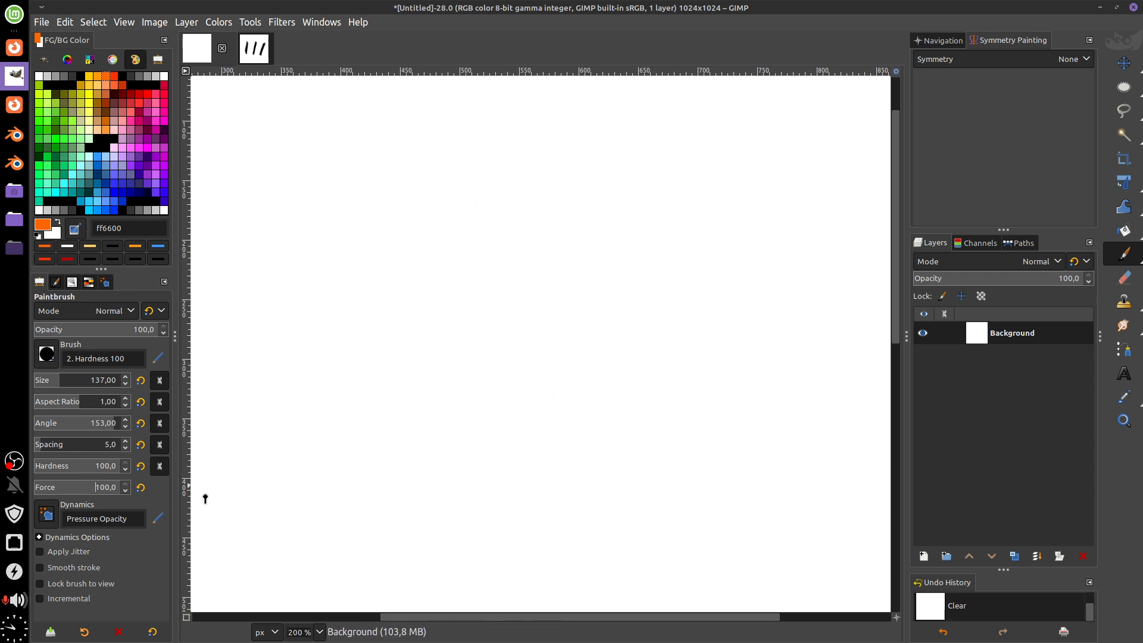
mouse_move(395, 192)
left_mouse_down()
mouse_move(531, 426)
mouse_move(573, 473)
left_mouse_up()
left_click_drag(556, 133, 714, 443)
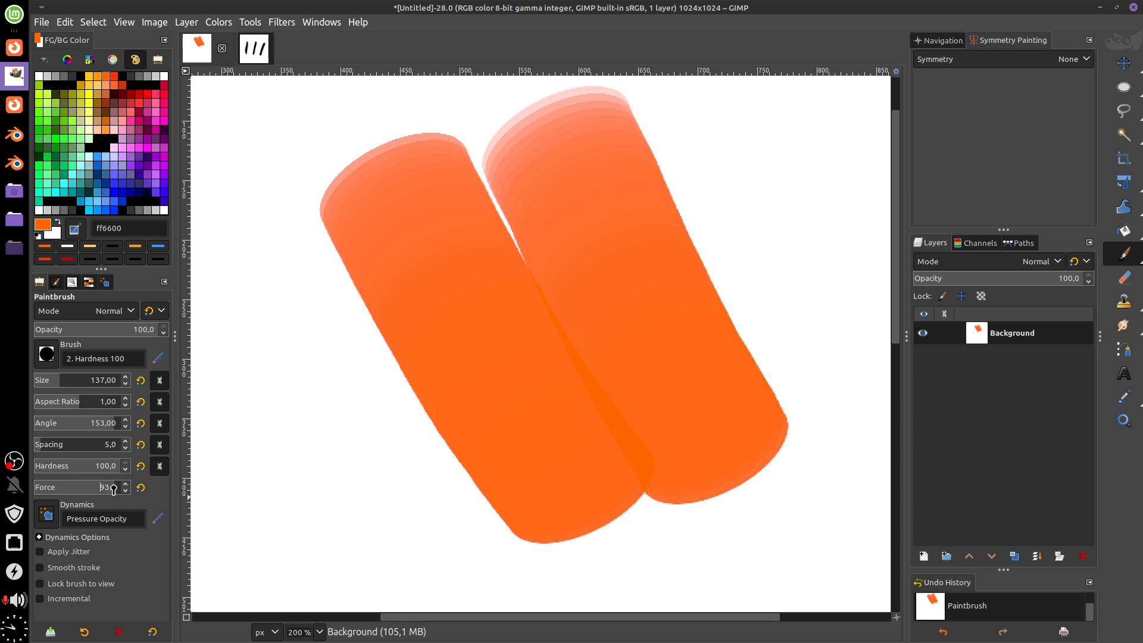
left_click_drag(113, 489, 84, 488)
left_click_drag(732, 179, 792, 327)
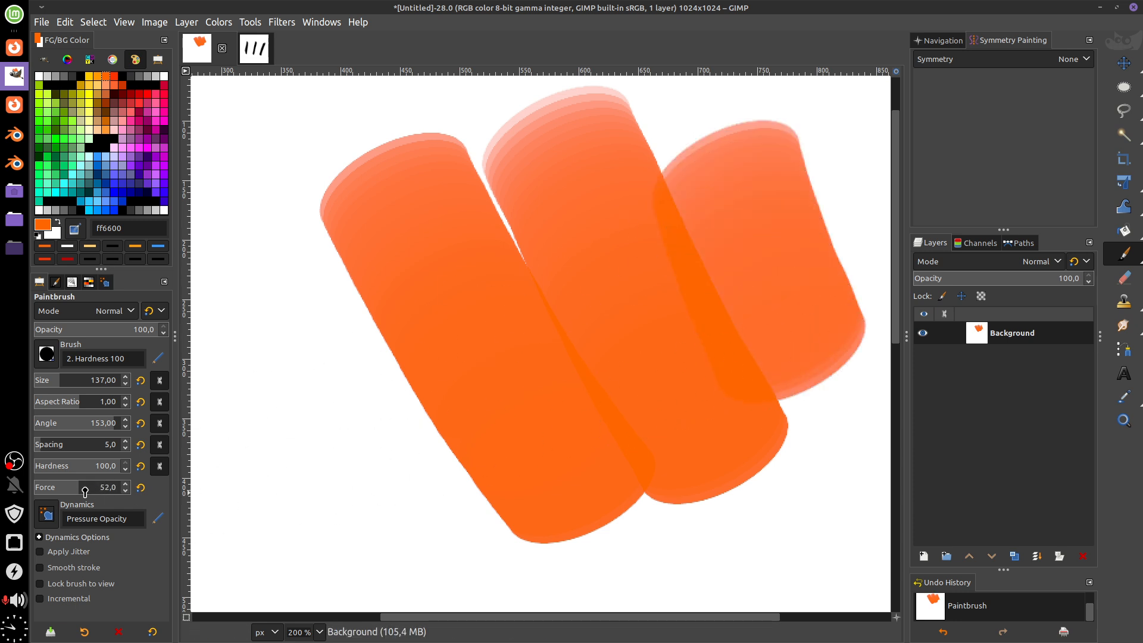
Lower the brush force to about 23 and paint two short diagonal strokes on the empty area left of the earlier ones.
left_click_drag(85, 489, 54, 489)
left_click_drag(282, 367, 390, 553)
left_click_drag(537, 456, 432, 417)
mouse_move(764, 389)
left_mouse_down()
mouse_move(796, 400)
mouse_move(886, 376)
left_mouse_up()
left_click_drag(602, 459, 753, 400)
mouse_move(374, 412)
left_mouse_down()
mouse_move(403, 421)
mouse_move(430, 531)
left_mouse_up()
left_click_drag(632, 292, 667, 171)
left_click_drag(318, 325, 453, 562)
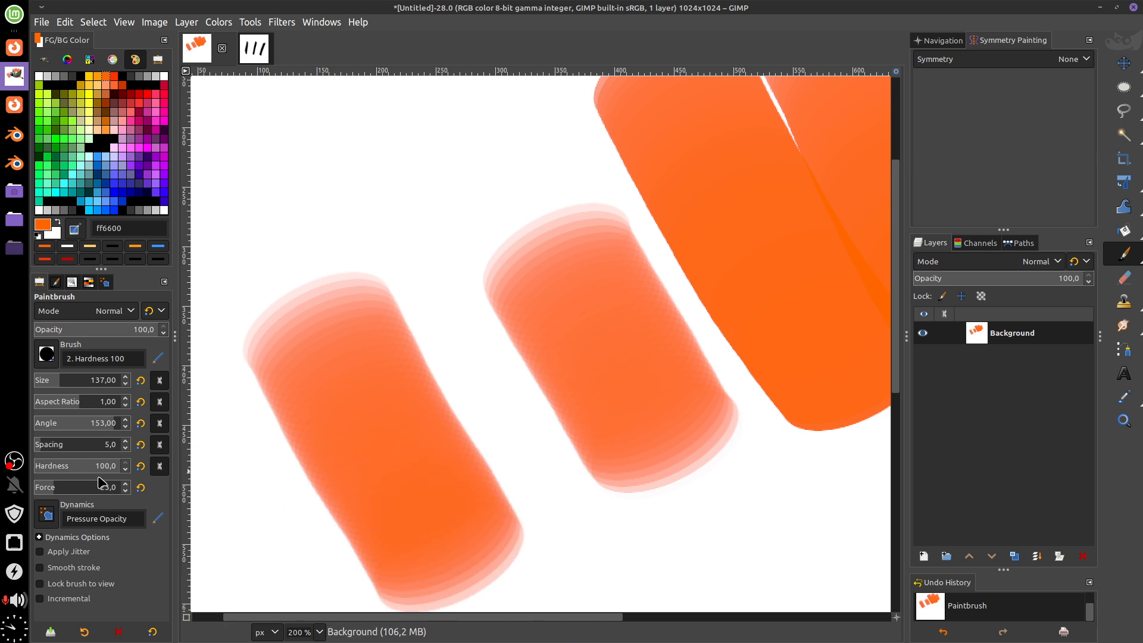
Set the brush force to 6 and paint a diagonal stroke near the canvas's left edge.
left_click_drag(65, 487, 39, 487)
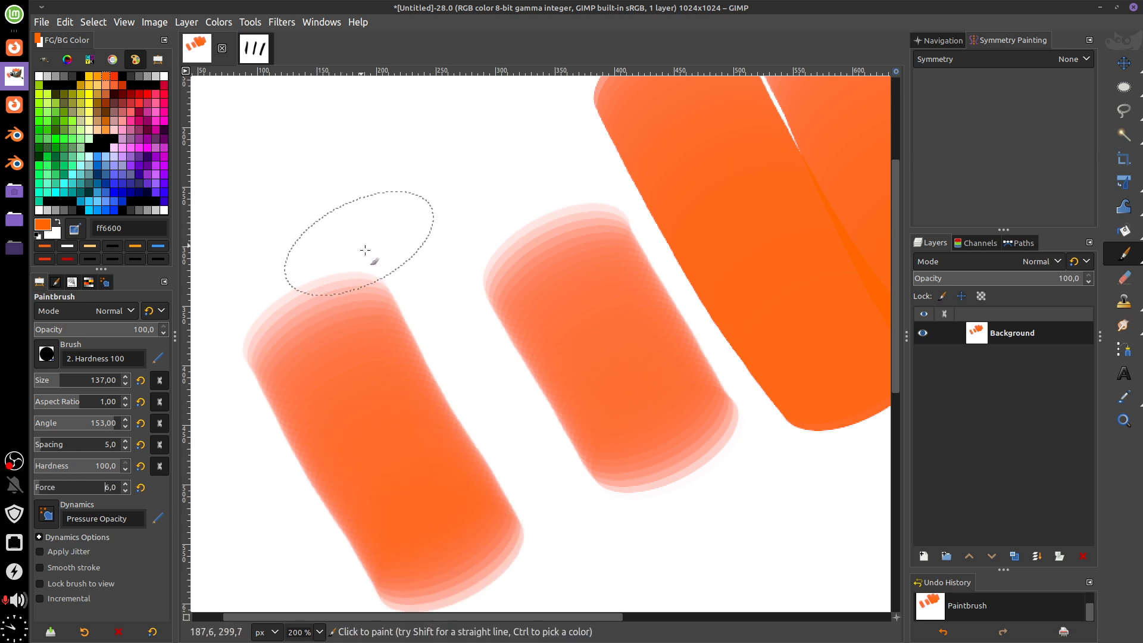
left_click_drag(389, 262, 572, 128)
mouse_move(387, 363)
left_mouse_down()
mouse_move(457, 477)
mouse_move(524, 544)
left_mouse_up()
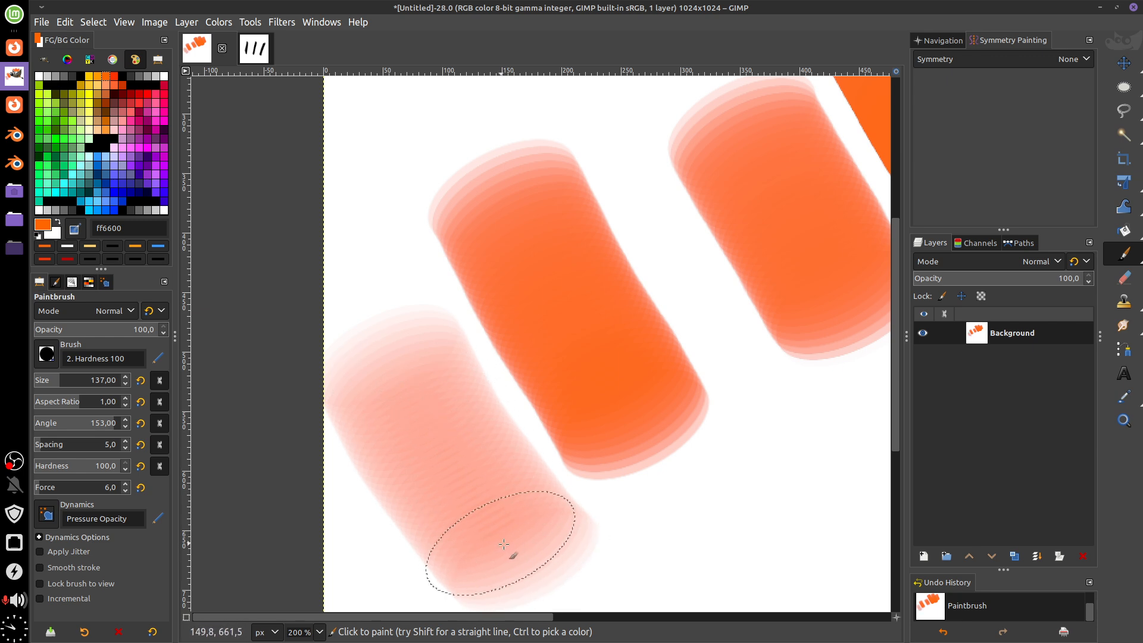
left_click_drag(683, 476, 592, 485)
Set the brush force to 54 and paint a diagonal stroke across the gap between the two medium-force strokes.
left_click(86, 487)
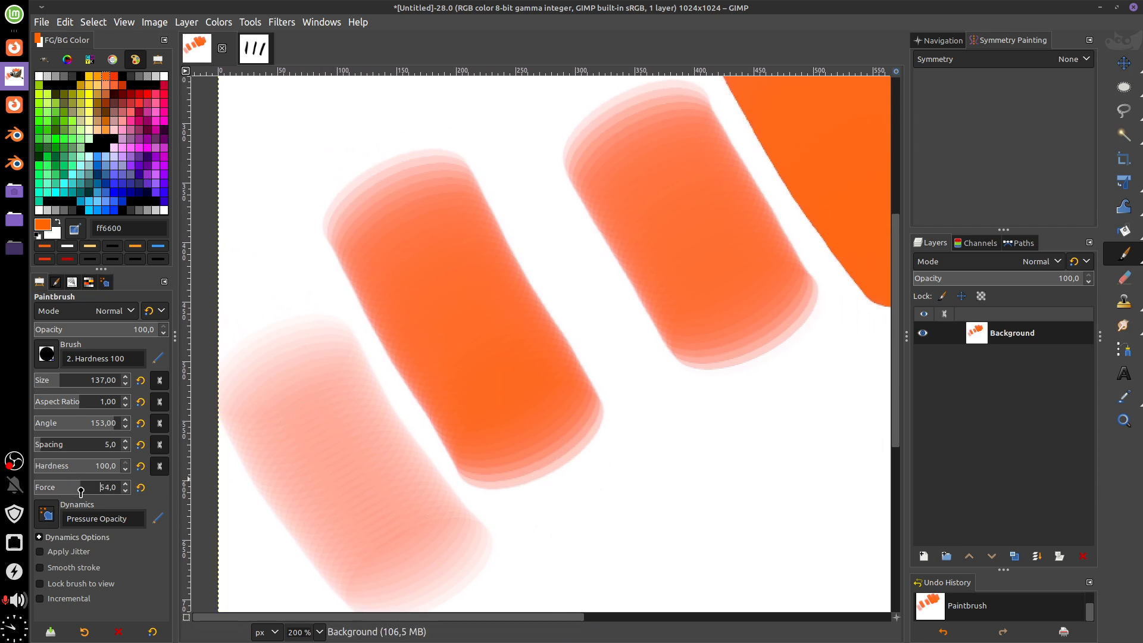
mouse_move(630, 371)
left_mouse_down()
mouse_move(650, 371)
mouse_move(573, 405)
left_mouse_up()
left_click_drag(454, 230, 635, 509)
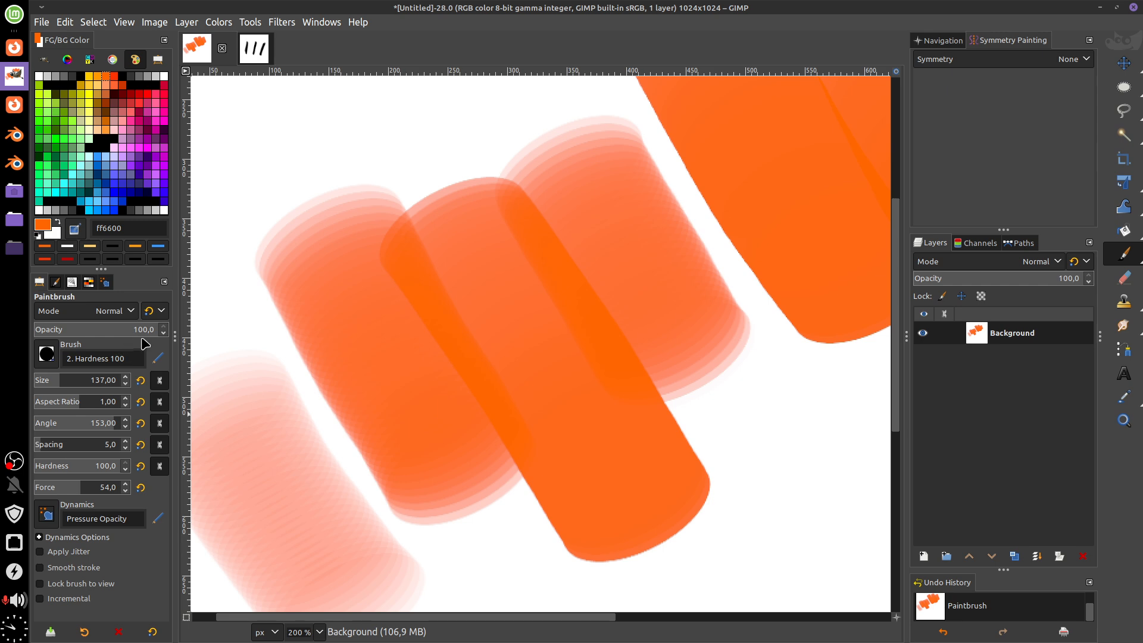
Reset the brush force to 50 and clear all test strokes from the canvas.
left_click(141, 488)
mouse_move(622, 398)
left_mouse_down()
mouse_move(677, 328)
mouse_move(645, 410)
left_mouse_up()
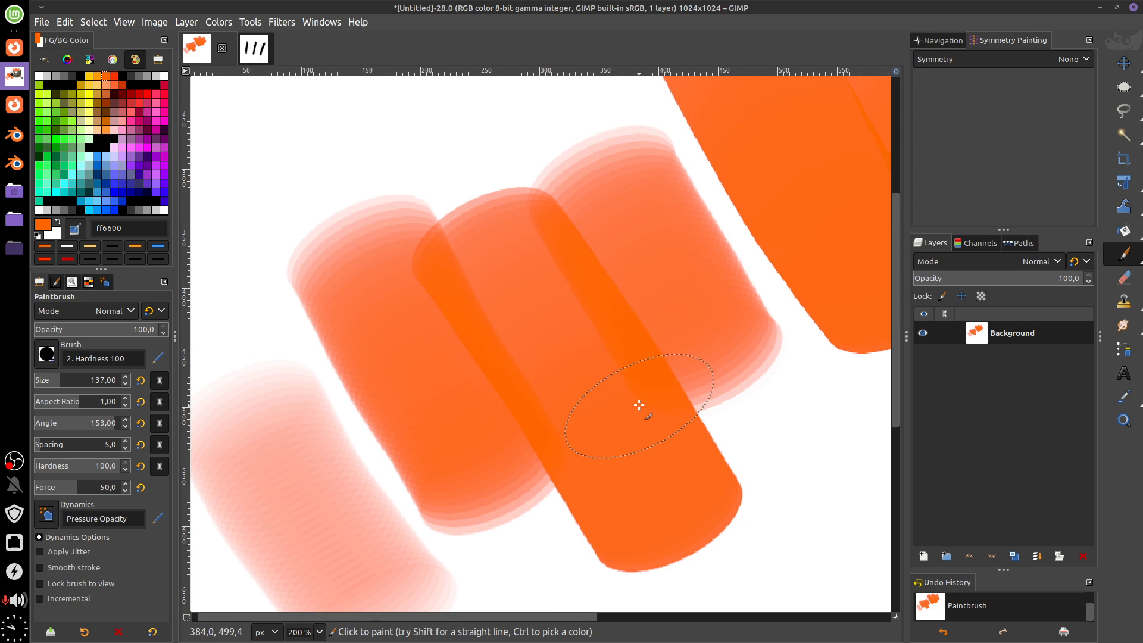
key("Delete")
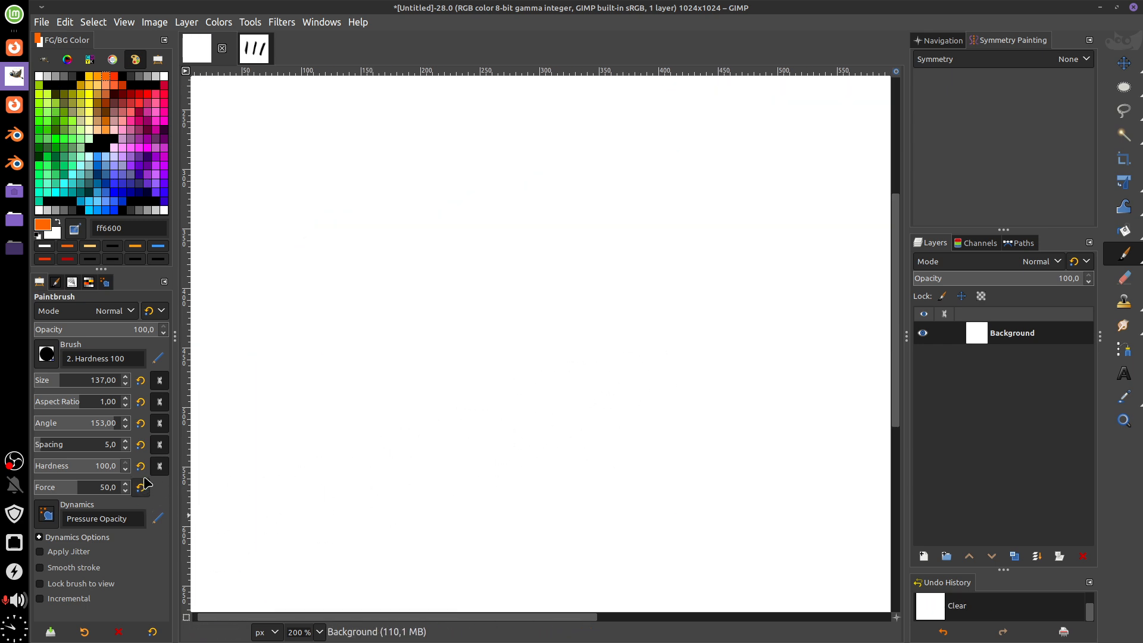
Reset the brush spacing to 10, angle to 0, aspect ratio to 0 and size to 51.
left_click(140, 445)
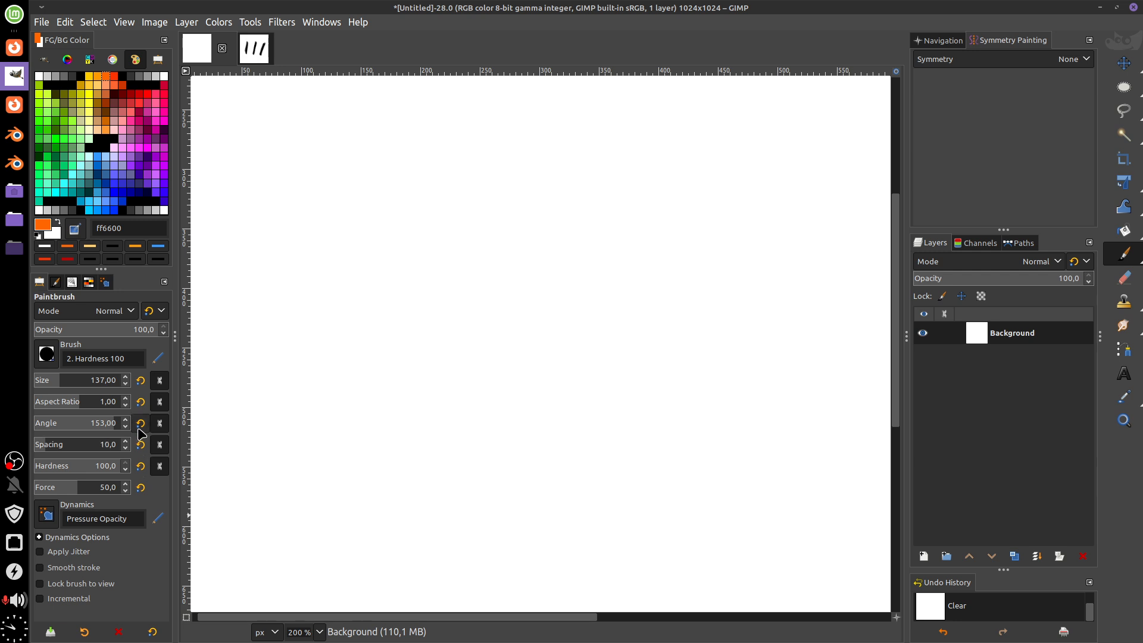
left_click(141, 423)
left_click(141, 402)
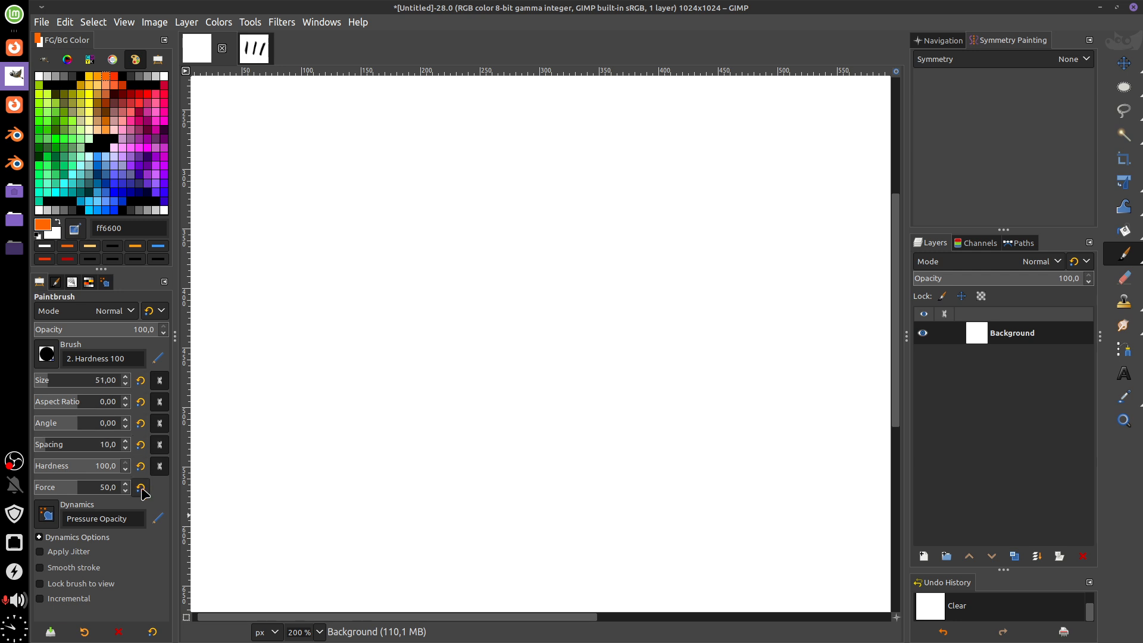
left_click(141, 381)
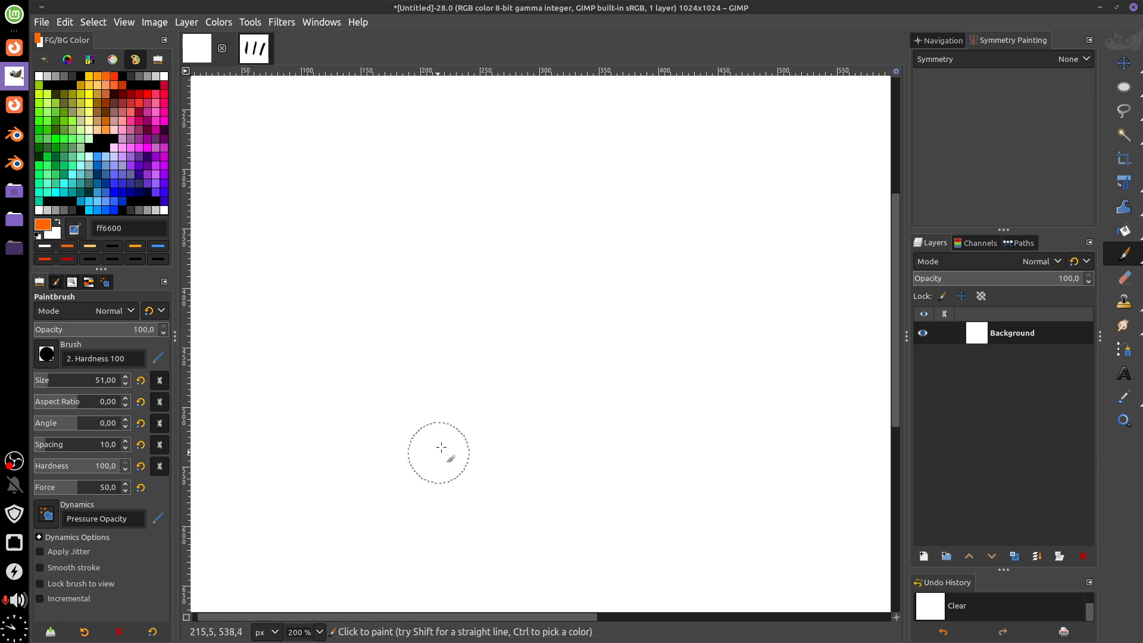
Switch the brush dynamics to Basic Simple and try it with a diagonal test stroke, clearing the canvas again.
left_click_drag(444, 441, 422, 426)
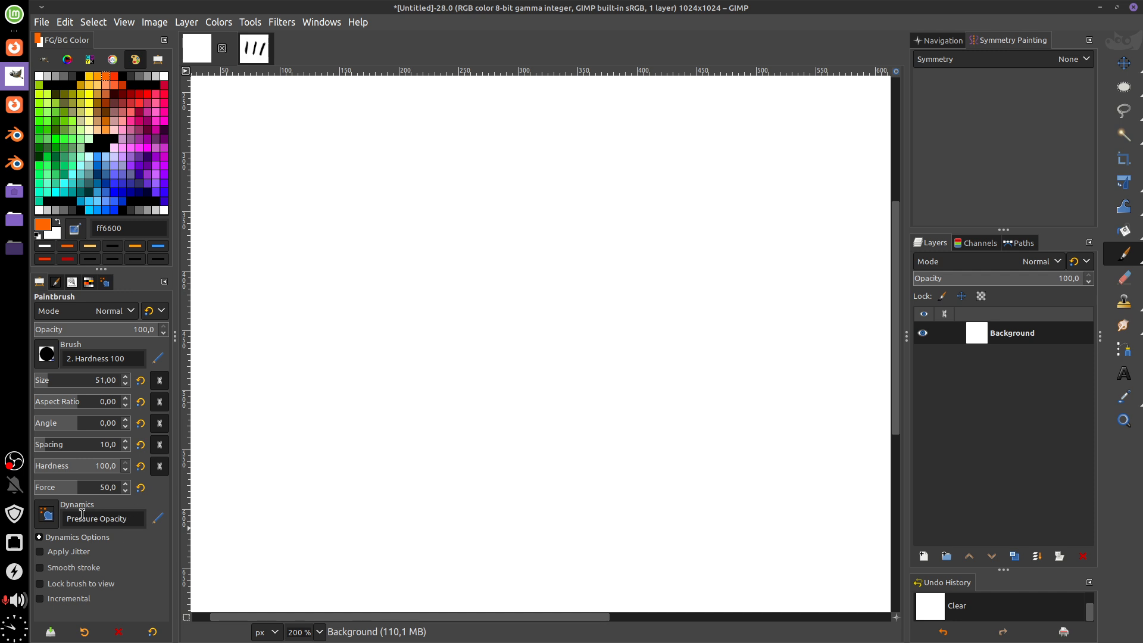
left_click(44, 518)
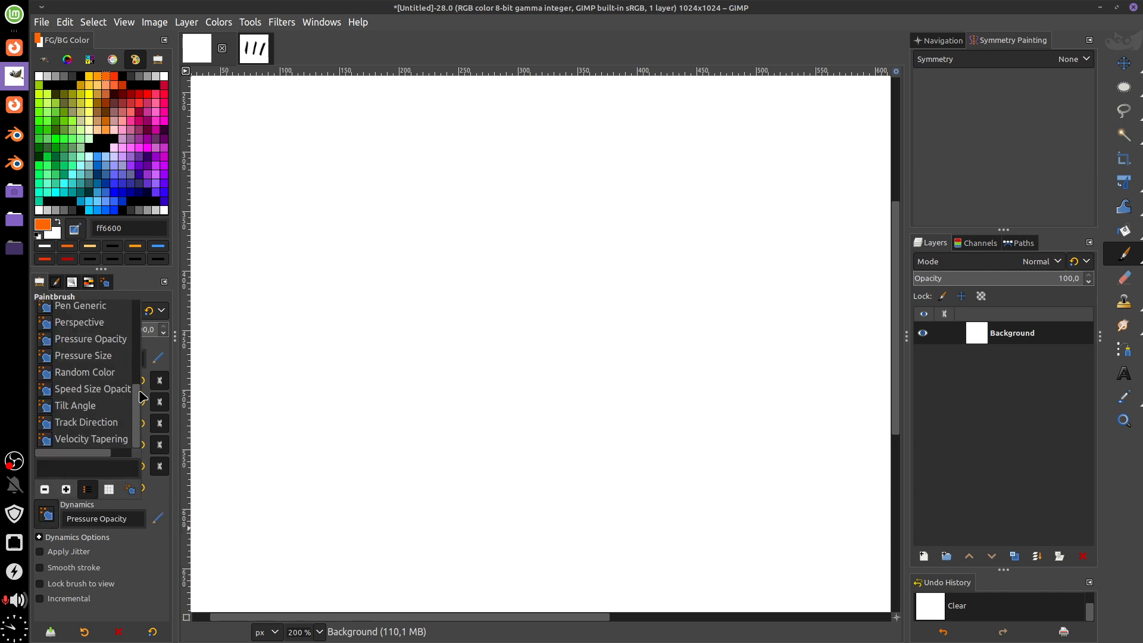
left_click_drag(141, 396, 138, 313)
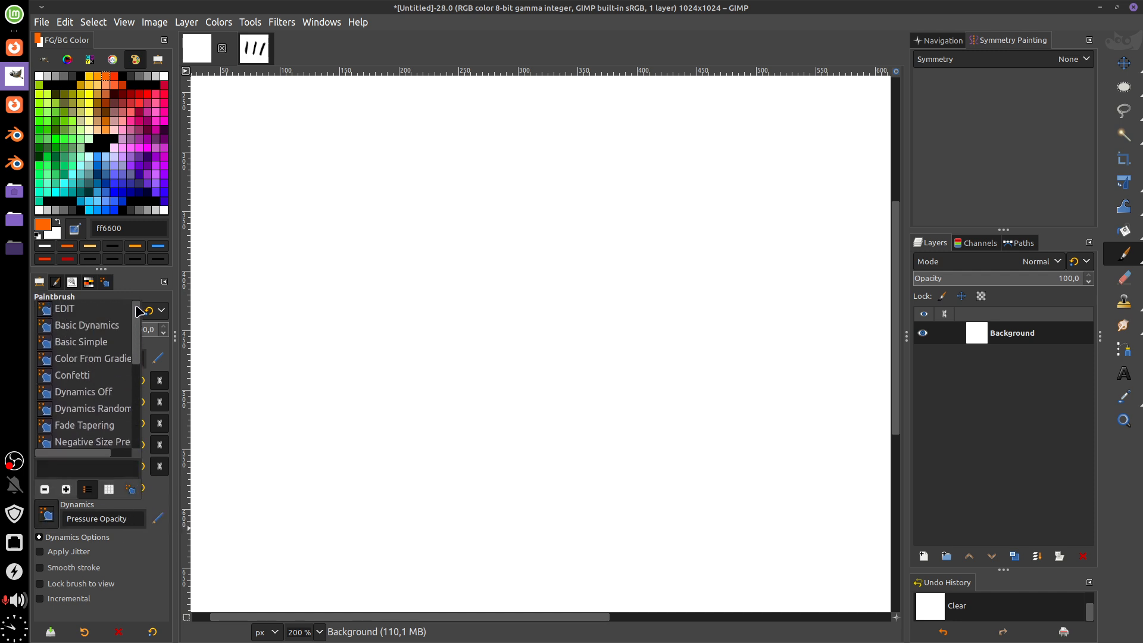
left_click(110, 342)
mouse_move(420, 174)
left_mouse_down()
mouse_move(390, 249)
mouse_move(523, 309)
mouse_move(598, 406)
left_mouse_up()
key("Delete")
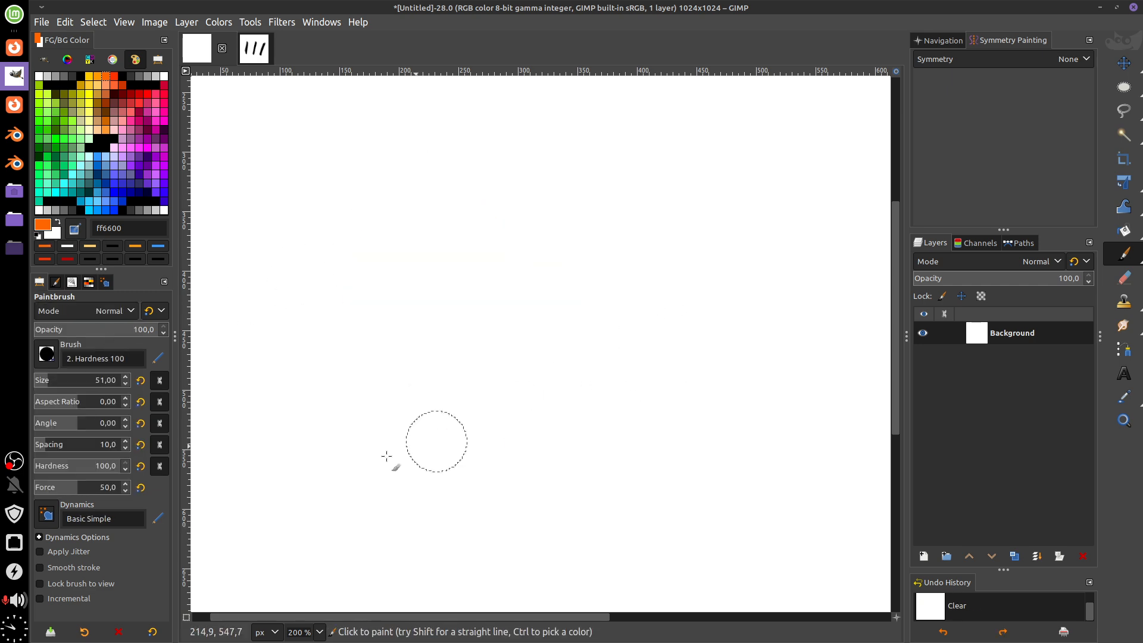
Switch the Paintbrush dynamics to Pressure Size.
left_click(46, 515)
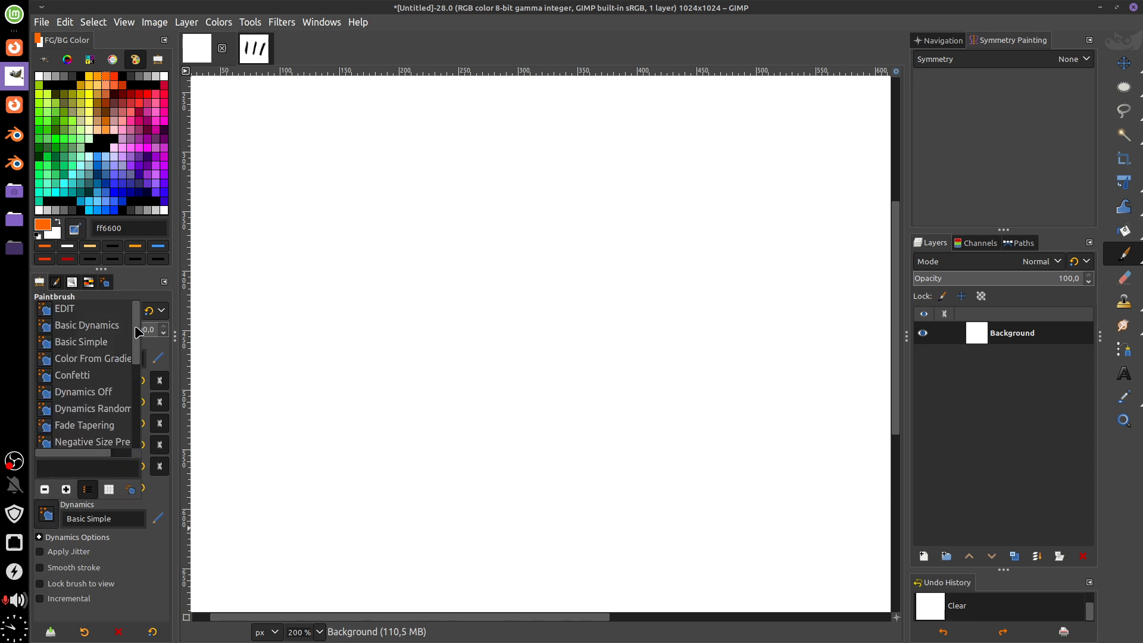
left_click_drag(136, 328, 142, 404)
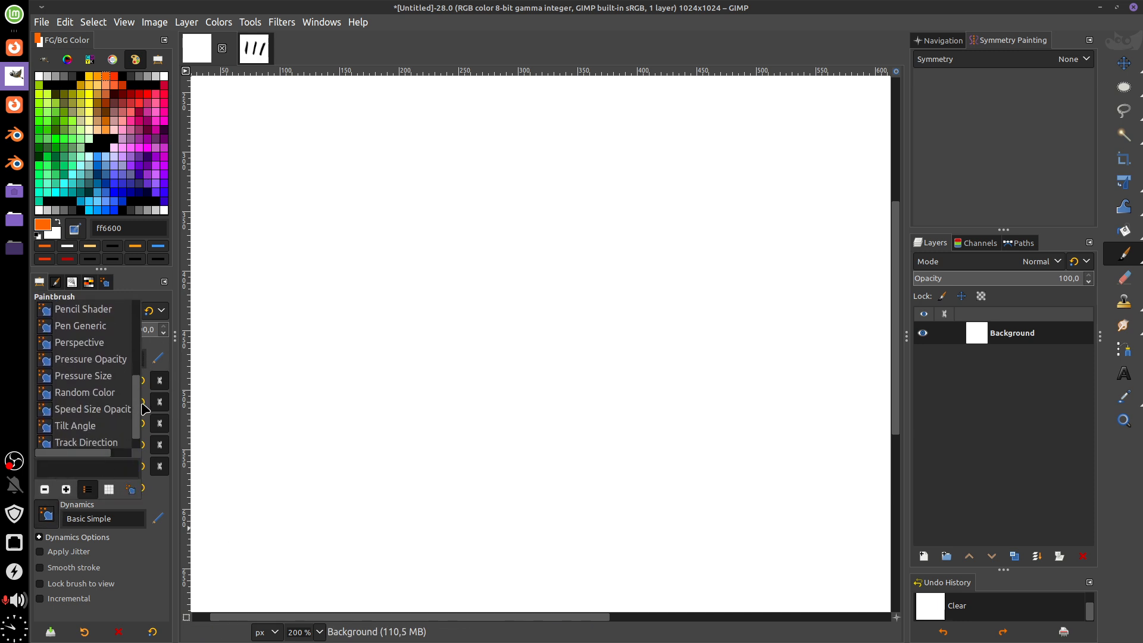
scroll(128, 385, "down", 1)
left_click(107, 367)
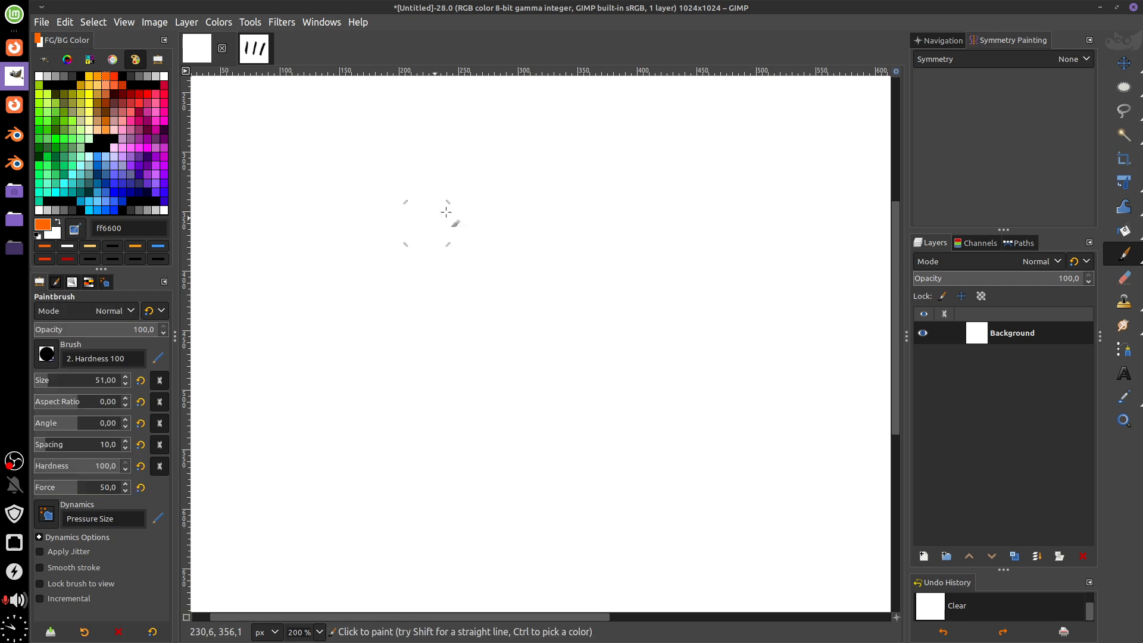
Paint several test strokes across the canvas with the Pressure Size dynamics and clear them.
mouse_move(440, 172)
left_mouse_down()
mouse_move(411, 247)
mouse_move(505, 320)
mouse_move(677, 407)
mouse_move(720, 237)
mouse_move(834, 399)
mouse_move(760, 500)
left_mouse_up()
left_click_drag(294, 487, 777, 538)
mouse_move(612, 142)
left_mouse_down()
mouse_move(571, 251)
mouse_move(661, 239)
mouse_move(777, 164)
mouse_move(679, 461)
left_mouse_up()
key("Delete")
mouse_move(322, 433)
left_mouse_down()
mouse_move(313, 372)
mouse_move(620, 301)
mouse_move(652, 449)
left_mouse_up()
key("Delete")
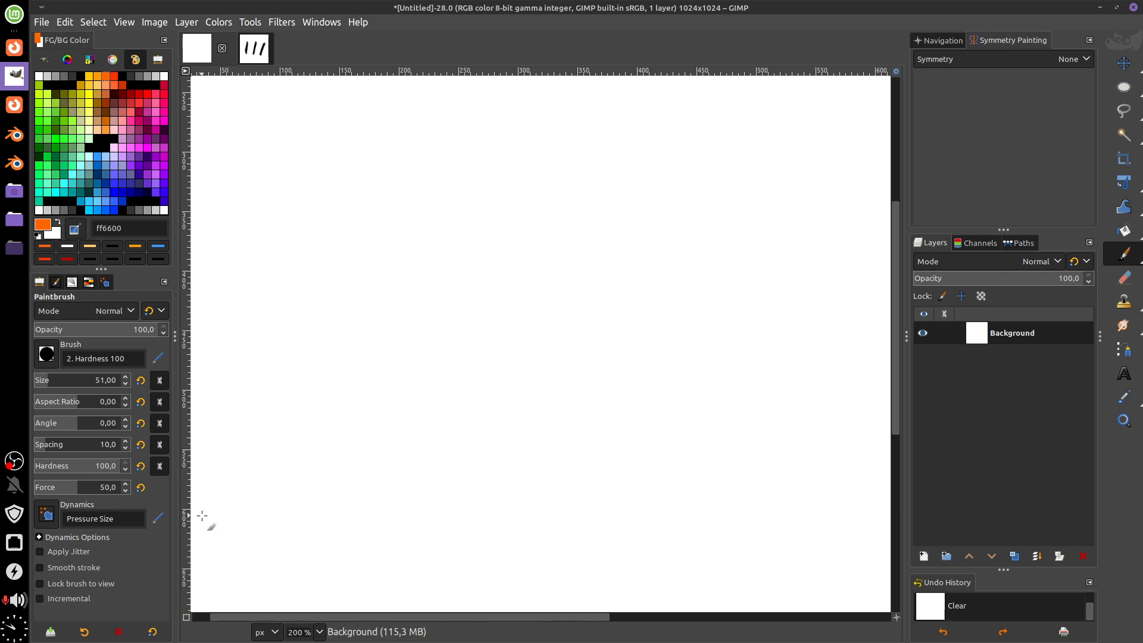
View the mapping matrix of the Pressure Size dynamics and return to the Paintbrush options.
left_click(159, 519)
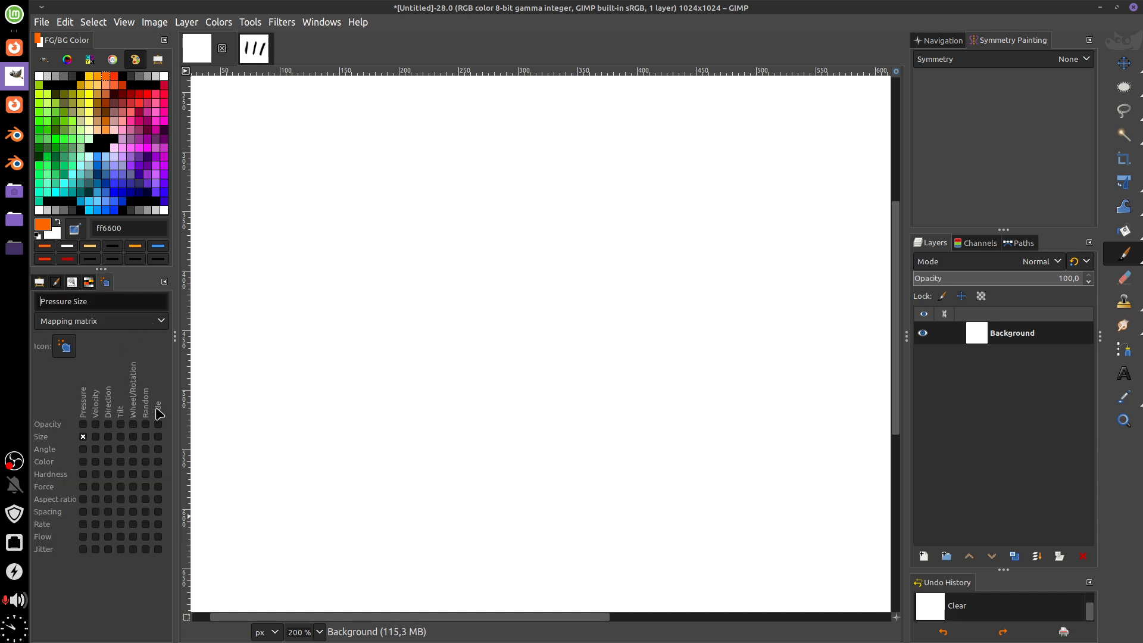
left_click(40, 283)
Open the dynamics selection dialog, detach it over the canvas and enlarge it to show more presets.
left_click(52, 517)
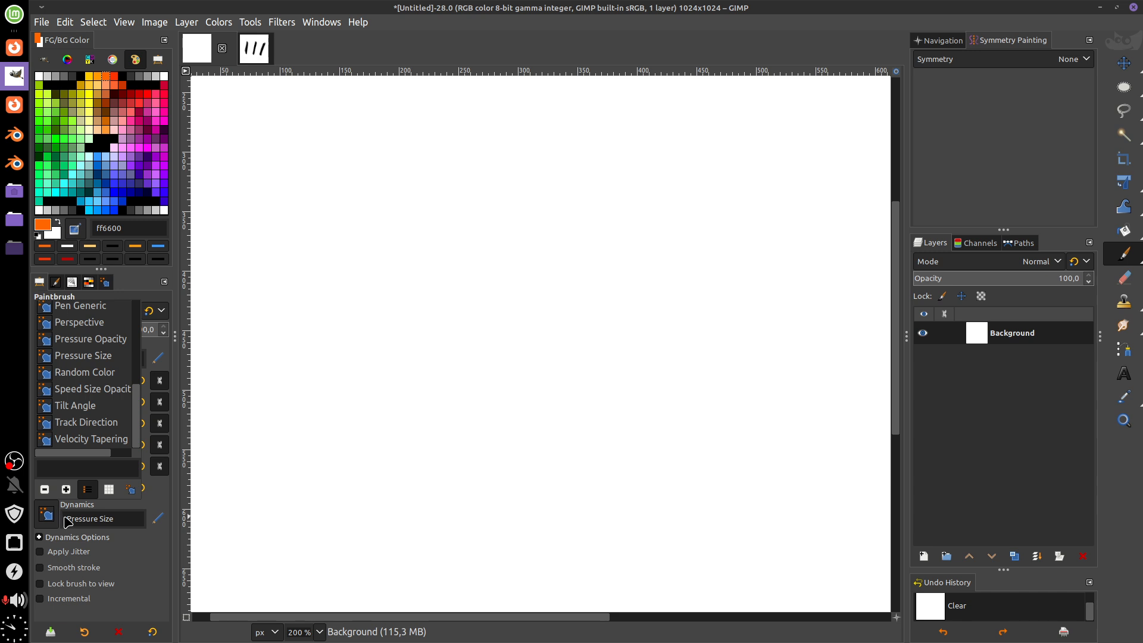
left_click(131, 490)
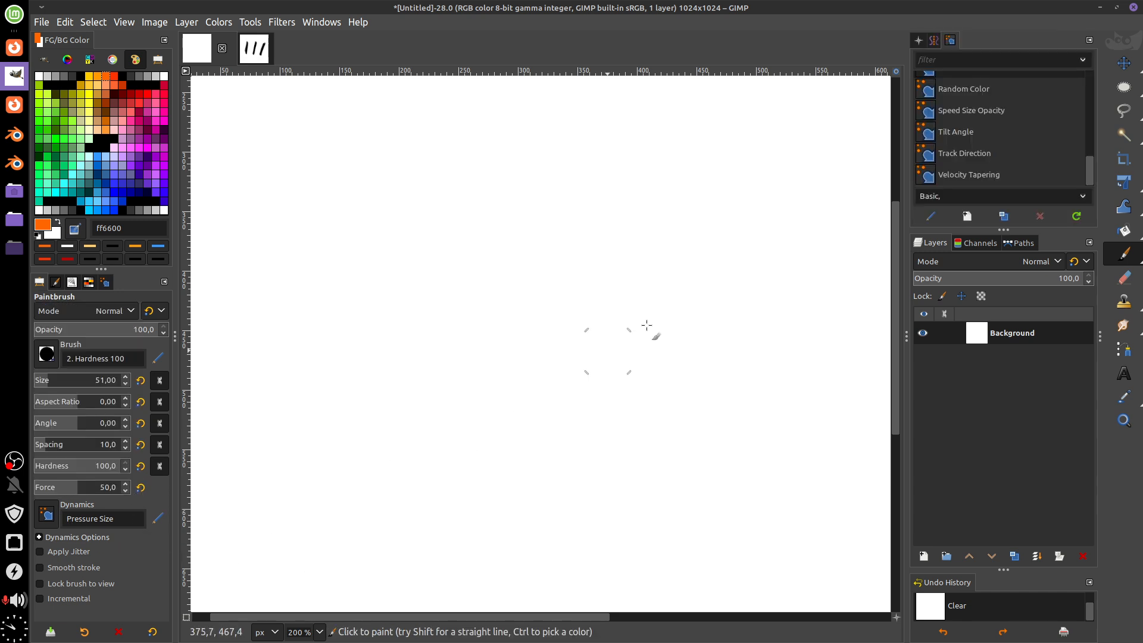
mouse_move(949, 44)
left_mouse_down()
mouse_move(752, 227)
mouse_move(640, 144)
left_mouse_up()
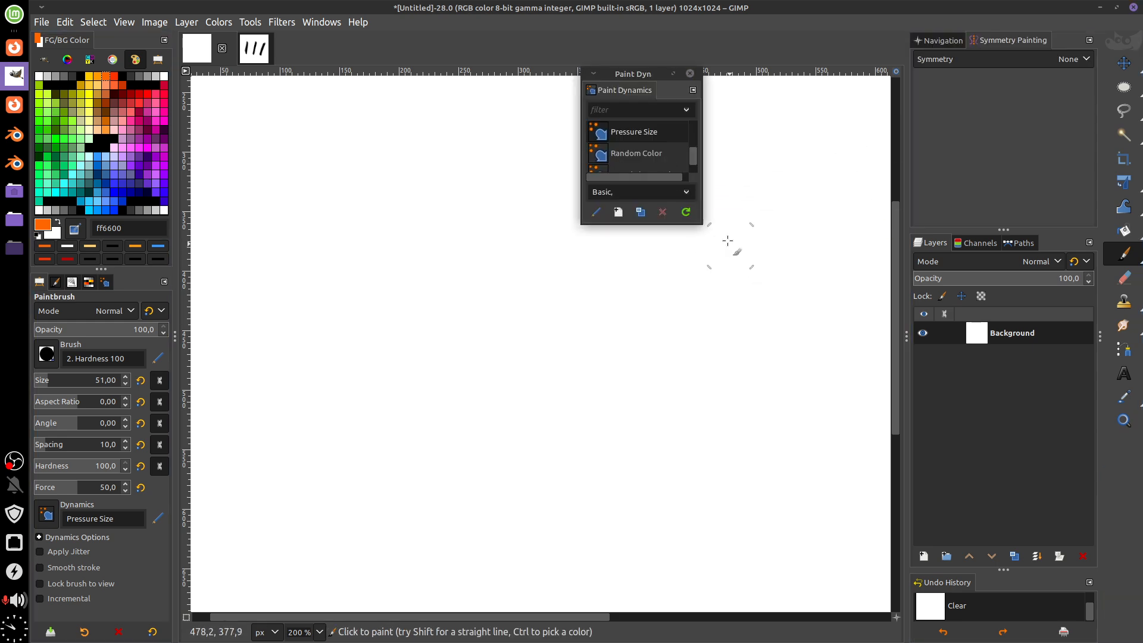
left_click_drag(700, 219, 700, 424)
left_click_drag(697, 261, 807, 262)
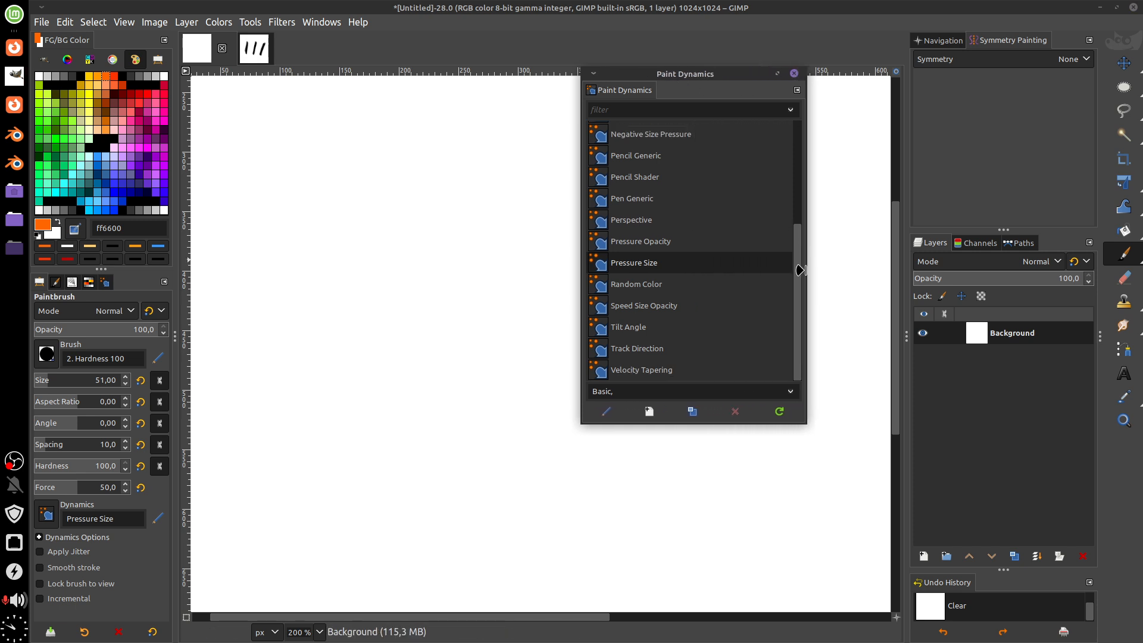
Choose Basic Simple in the Paint Dynamics dialog and paint overlapping test strokes beside the dialog, clearing them from the canvas.
scroll(789, 197, "up", 5)
scroll(789, 197, "down", 5)
left_click_drag(801, 264, 797, 146)
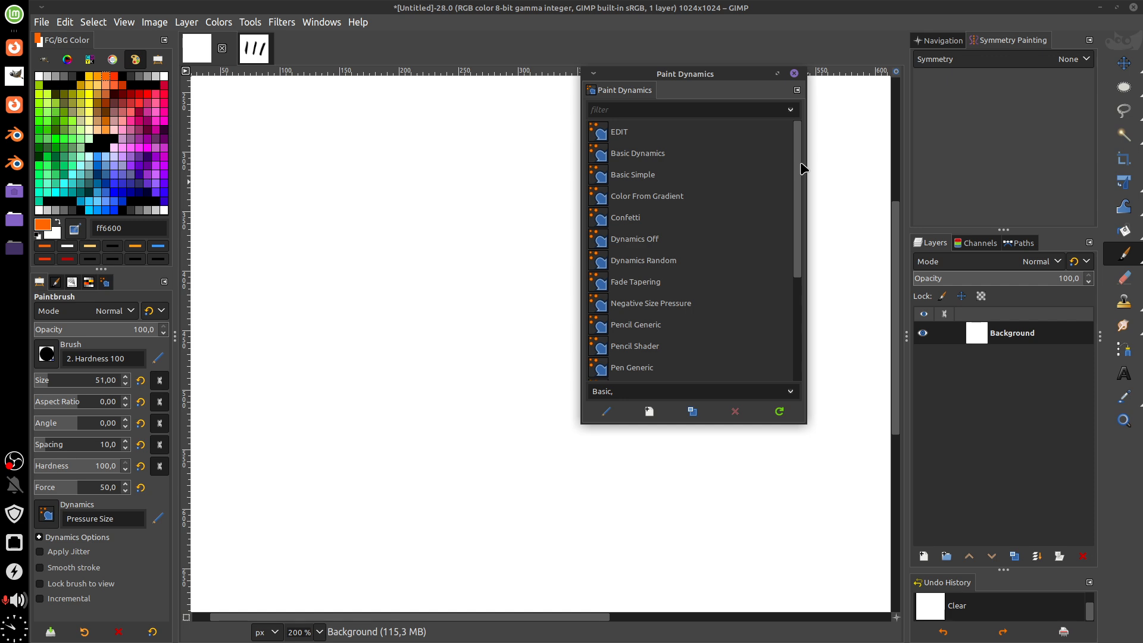
left_click(661, 177)
mouse_move(384, 173)
left_mouse_down()
mouse_move(361, 346)
mouse_move(412, 317)
mouse_move(470, 335)
mouse_move(465, 458)
left_mouse_up()
left_click_drag(272, 277, 261, 474)
mouse_move(304, 240)
left_mouse_down()
mouse_move(286, 455)
mouse_move(313, 405)
left_mouse_up()
scroll(449, 355, "left", 2)
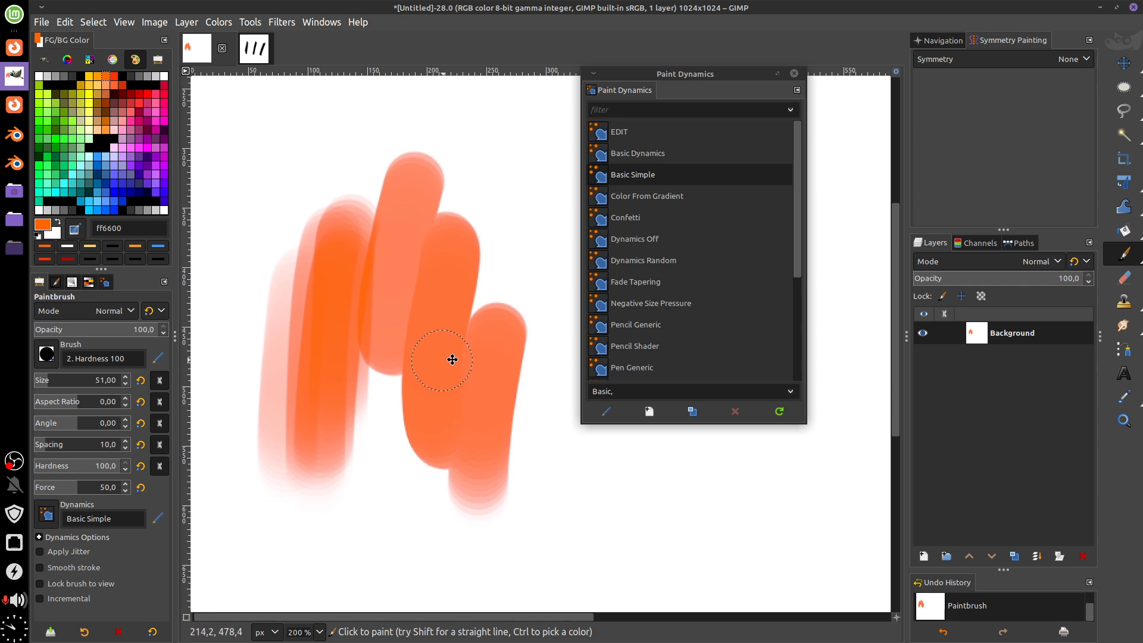
key("Delete")
Choose Pressure Size in the Paint Dynamics dialog and paint a long diagonal test stroke, clearing it from the canvas.
scroll(796, 207, "down", 5)
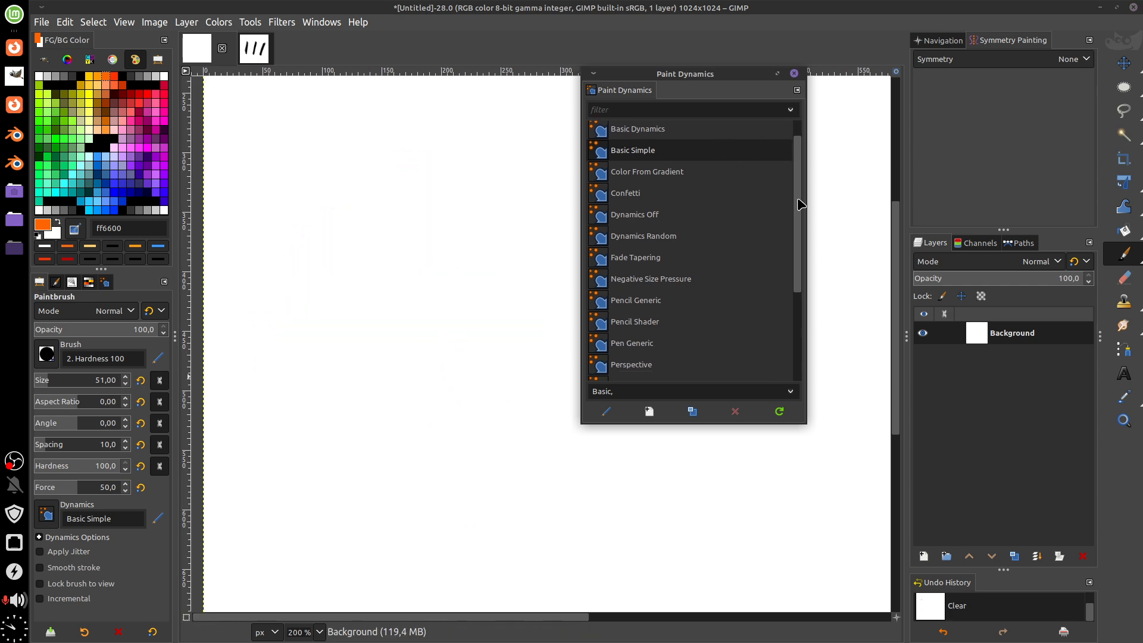
left_click(634, 263)
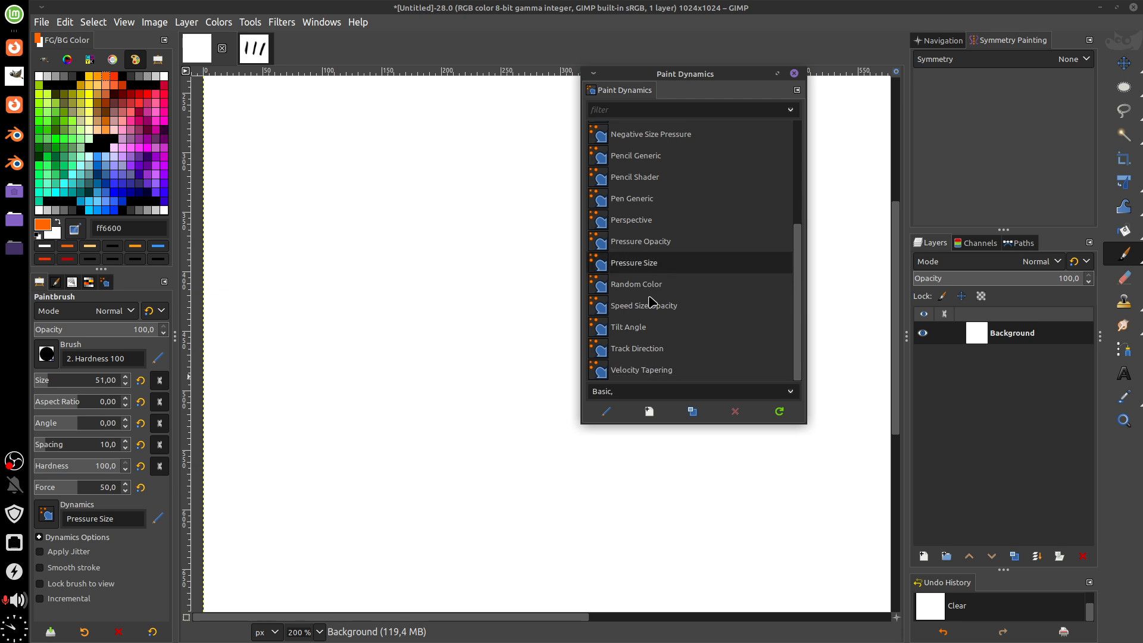
mouse_move(354, 174)
left_mouse_down()
mouse_move(347, 233)
mouse_move(429, 466)
mouse_move(516, 514)
mouse_move(627, 549)
mouse_move(777, 514)
left_mouse_up()
key("Delete")
Create a new paint dynamics preset and name it PressureSizeOpacity.
left_click(649, 412)
left_click(93, 301)
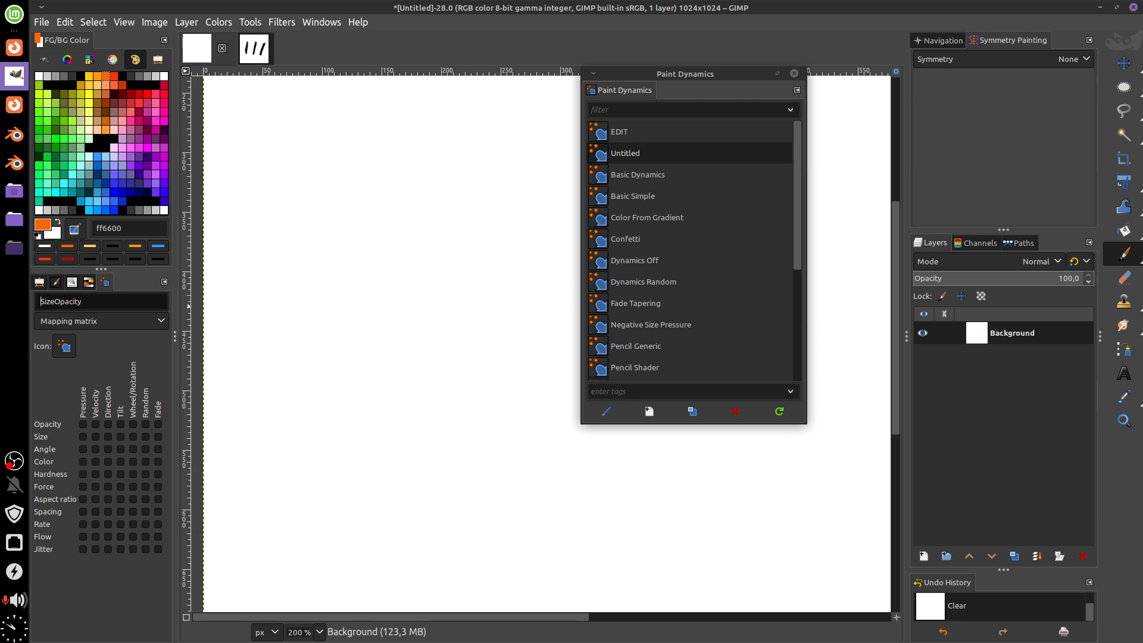
type("Pressure")
key("Return")
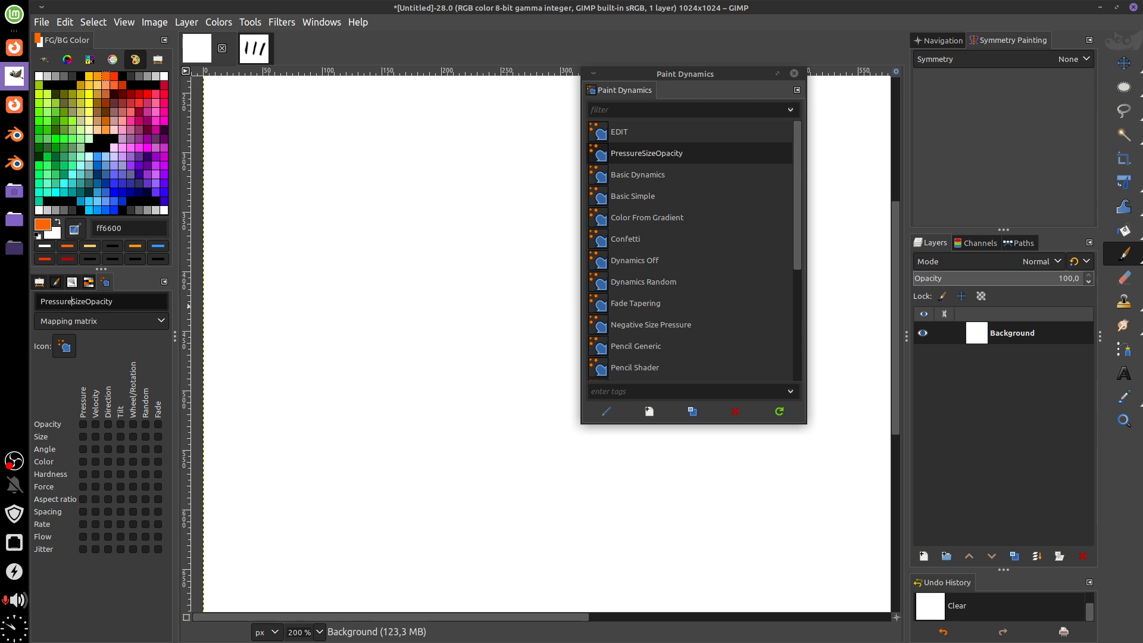
Map pressure to both Opacity and Size in the mapping matrix of the PressureSizeOpacity dynamics.
left_click(657, 155)
left_click_drag(178, 416, 202, 417)
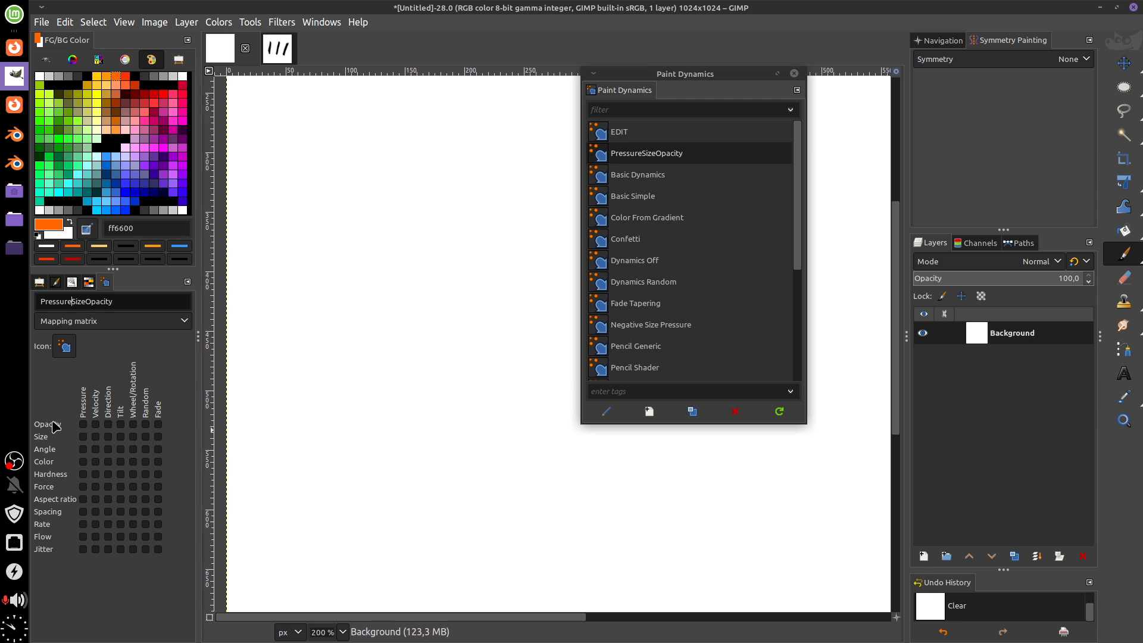
left_click(83, 425)
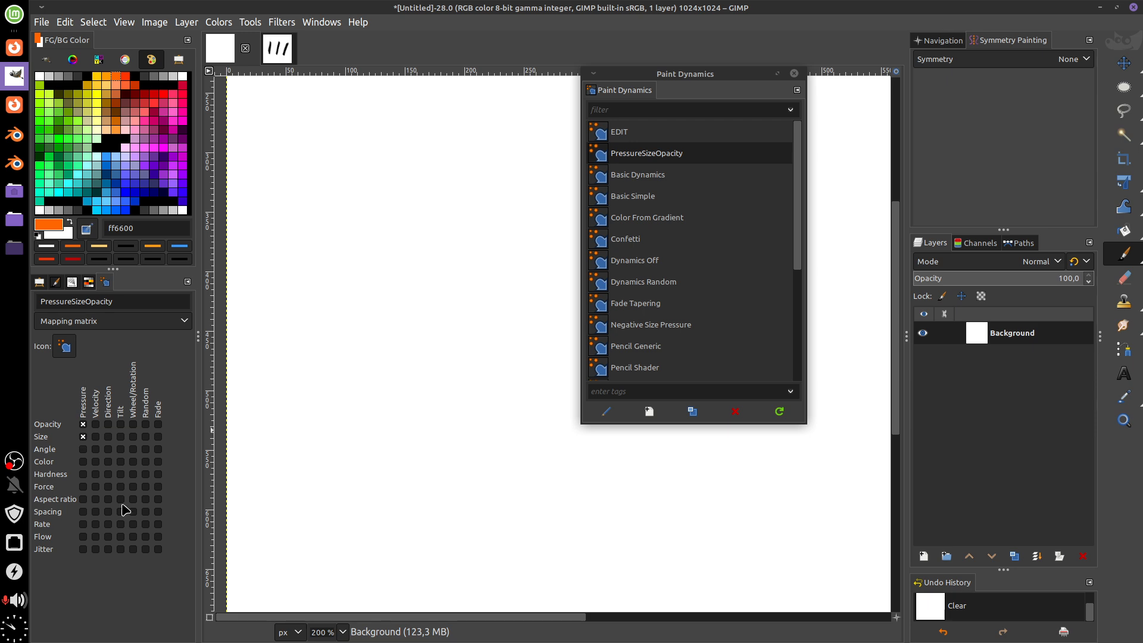
Paint two wavy diagonal test strokes with increasing pen pressure using the PressureSizeOpacity dynamics.
mouse_move(361, 197)
left_mouse_down()
mouse_move(349, 283)
mouse_move(421, 337)
mouse_move(568, 501)
mouse_move(752, 495)
left_mouse_up()
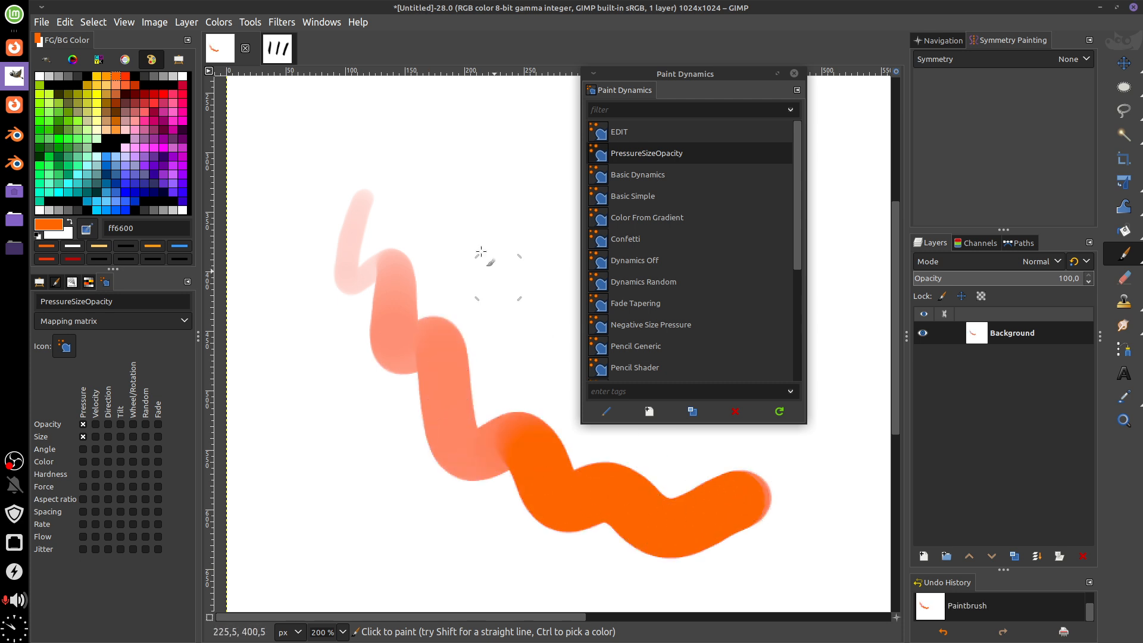
mouse_move(278, 241)
left_mouse_down()
mouse_move(297, 316)
mouse_move(384, 489)
mouse_move(523, 551)
left_mouse_up()
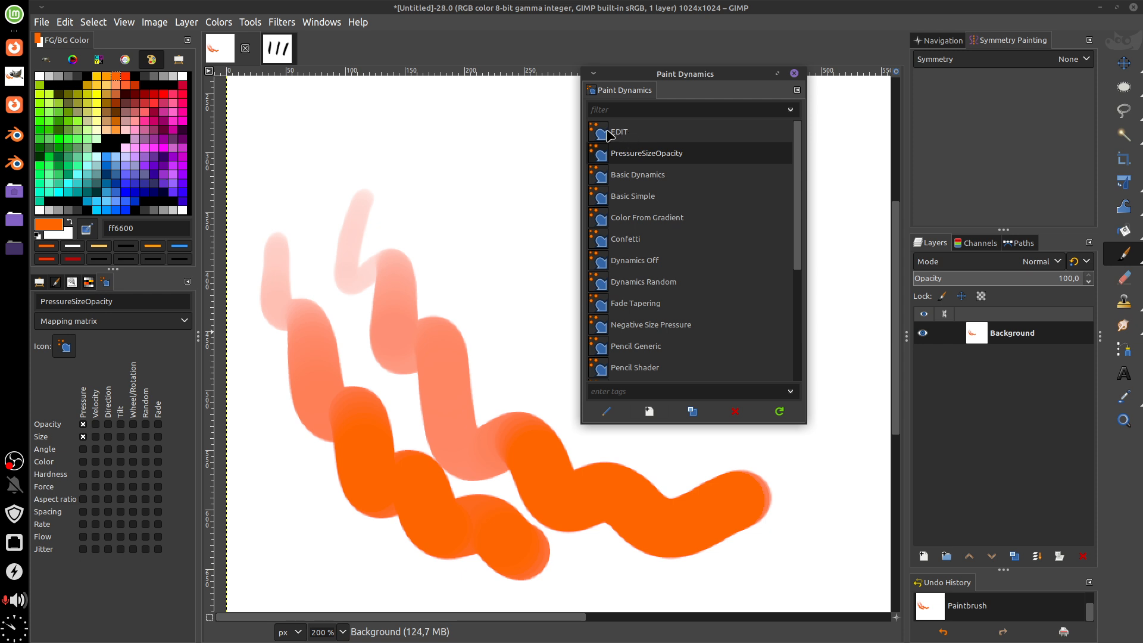
Compare the EDIT and PressureSizeOpacity mappings, leave EDIT selected and close the Paint Dynamics dialog.
left_click(635, 134)
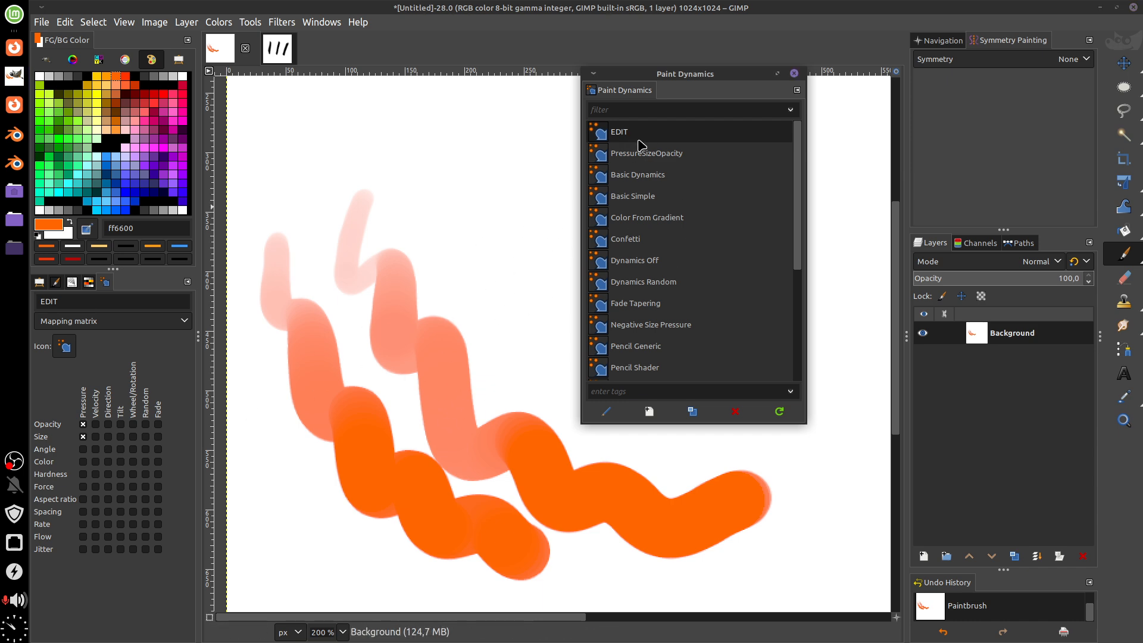
left_click(695, 160)
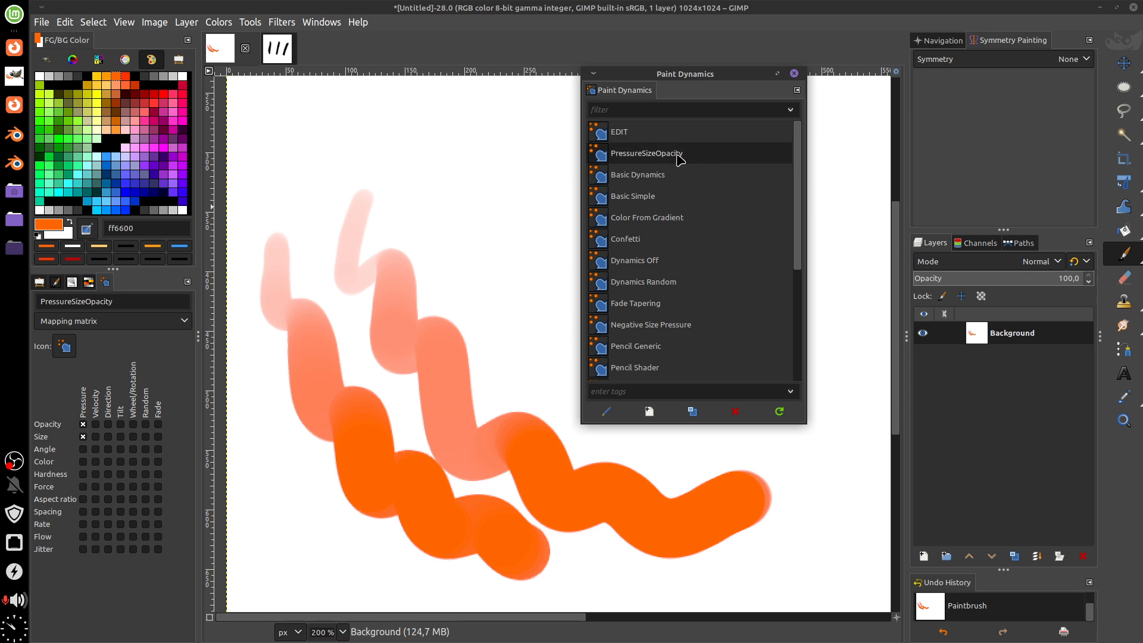
left_click(661, 138)
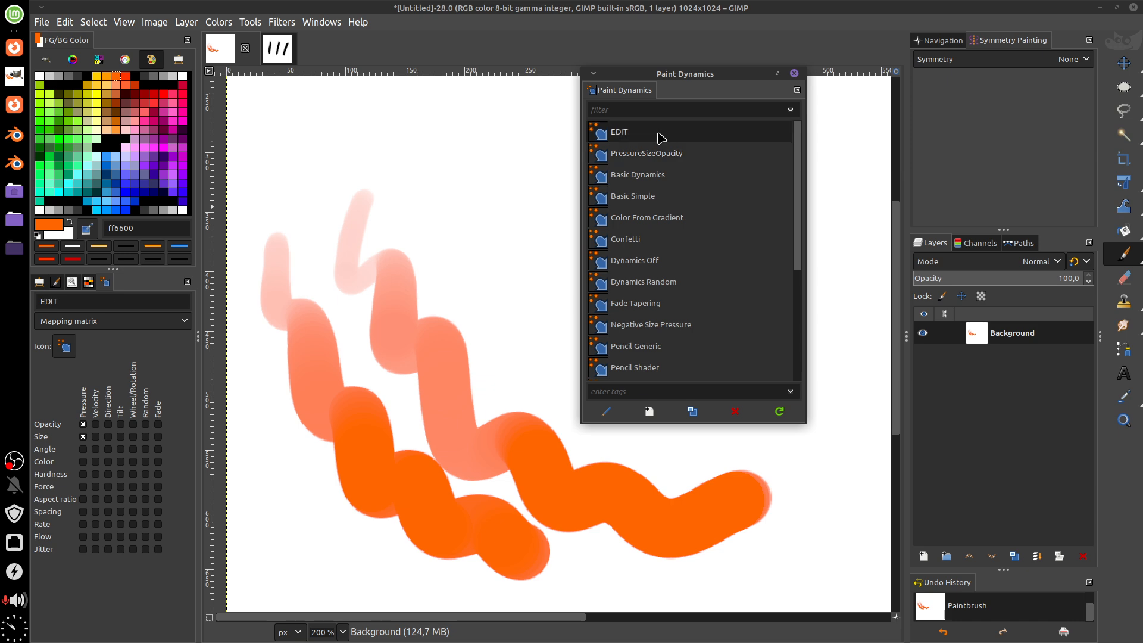
left_click(794, 75)
left_click(39, 282)
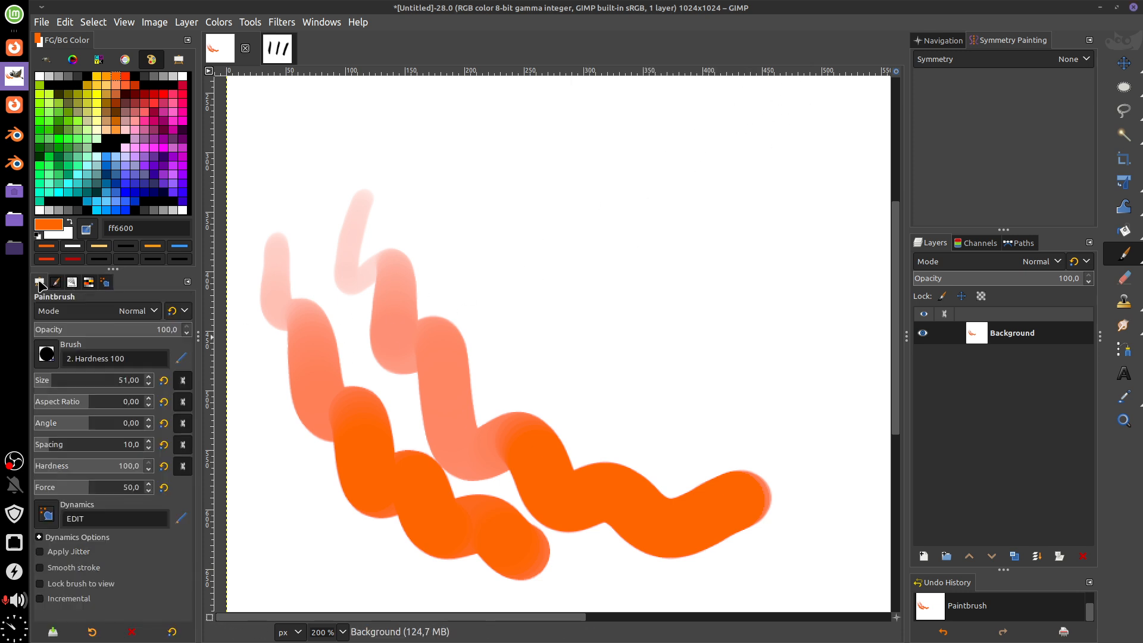
Examine where paint dynamics can be accessed, checking the Paintbrush's dynamics list and the available dockable dialogs.
left_click(149, 513)
scroll(144, 428, "down", 1)
scroll(145, 429, "up", 1)
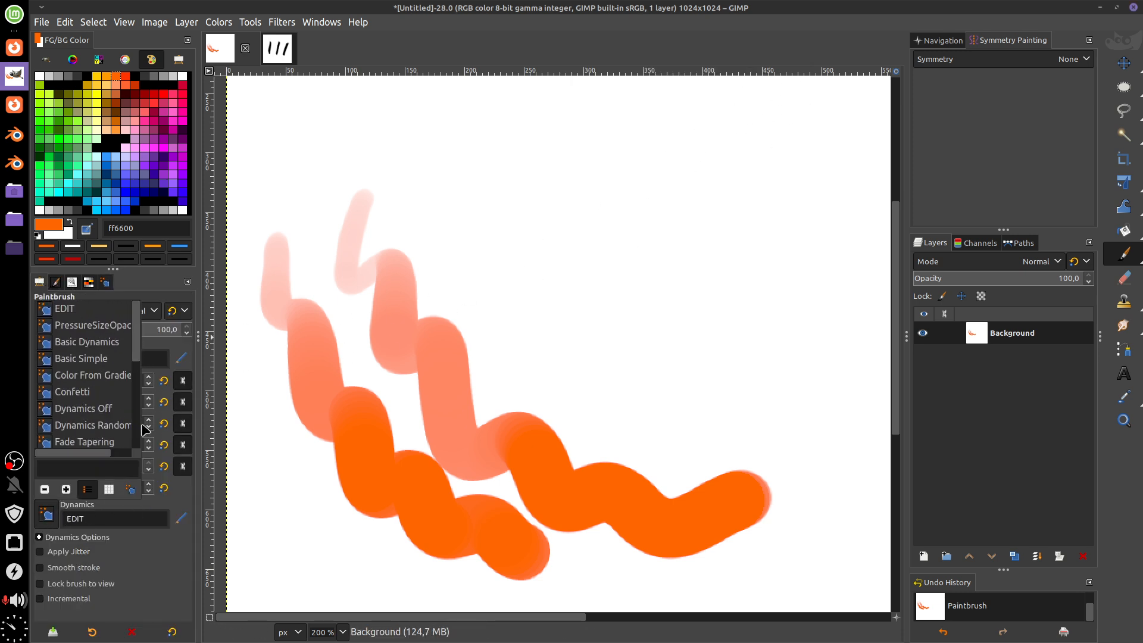
scroll(145, 428, "down", 3)
scroll(143, 334, "up", 3)
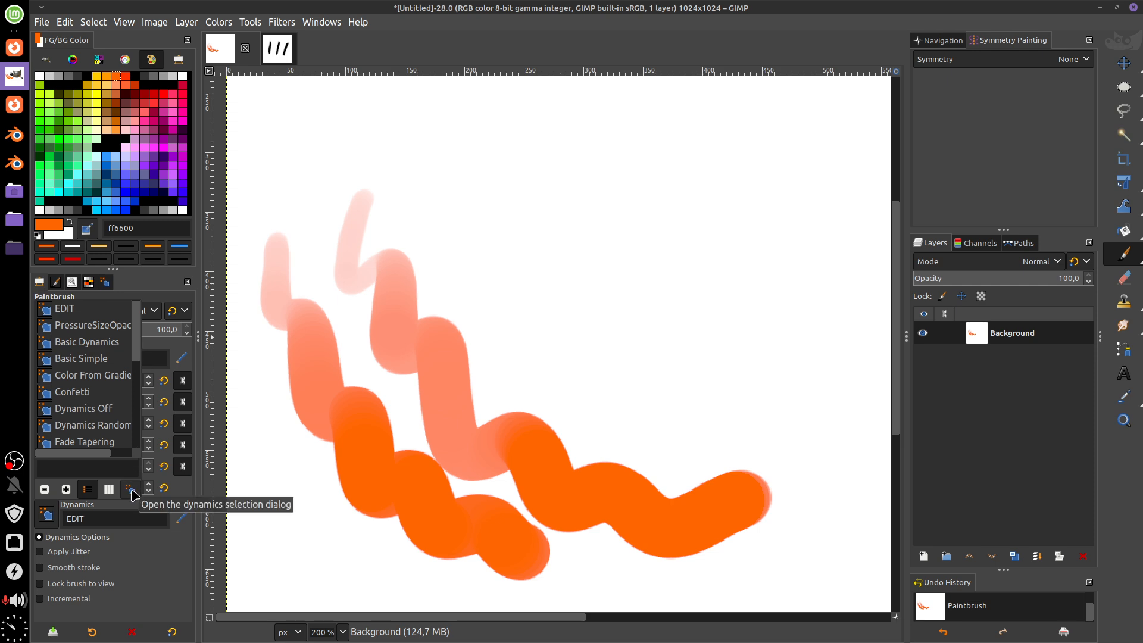
left_click(329, 26)
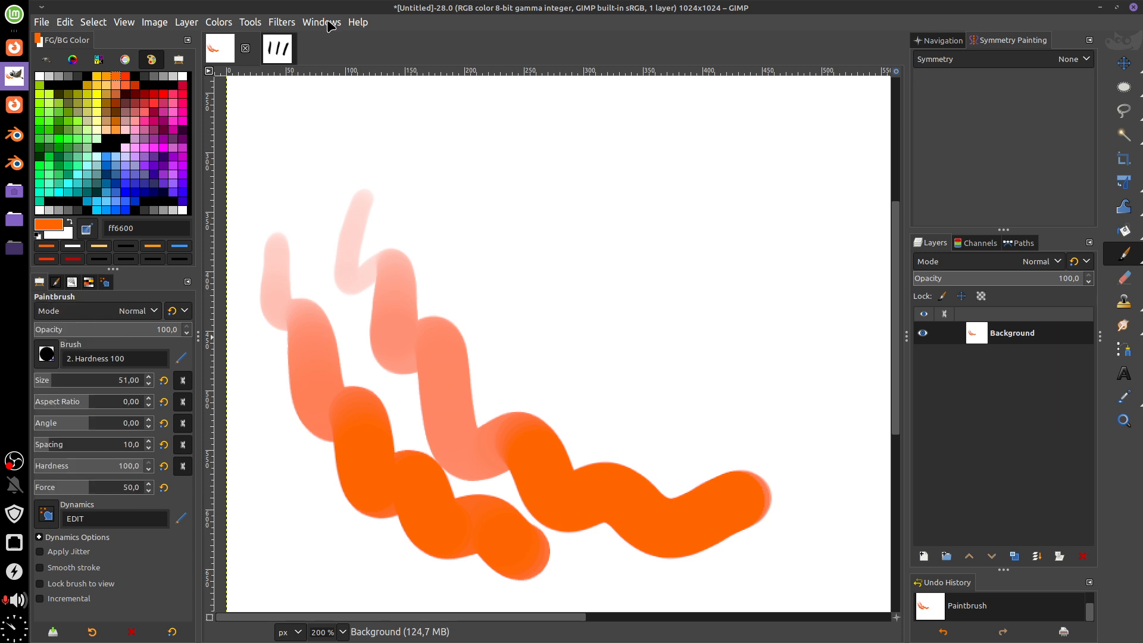
left_click(324, 24)
mouse_move(409, 56)
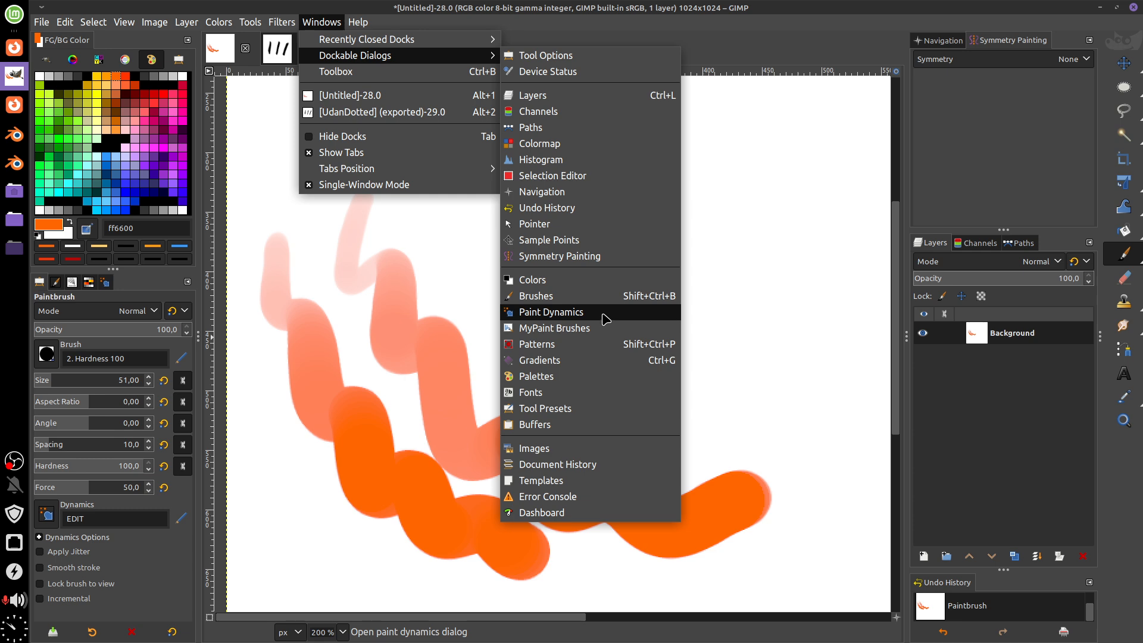
left_click(108, 286)
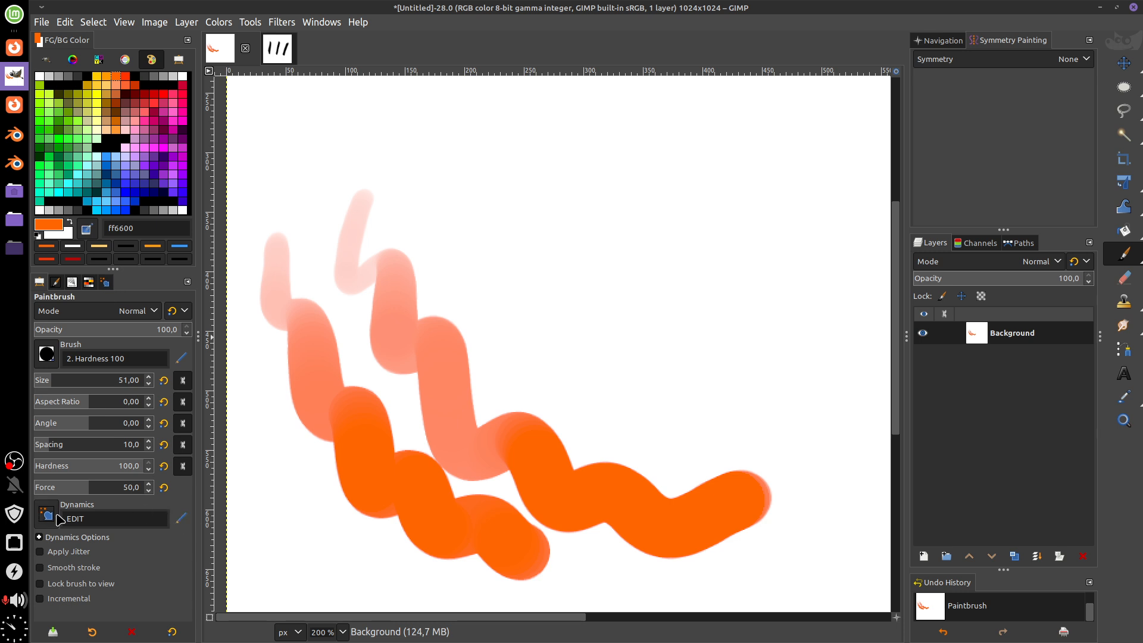
Remove the pressure mappings for Opacity and Size from the EDIT dynamics and clear the test strokes from the canvas.
left_click(182, 520)
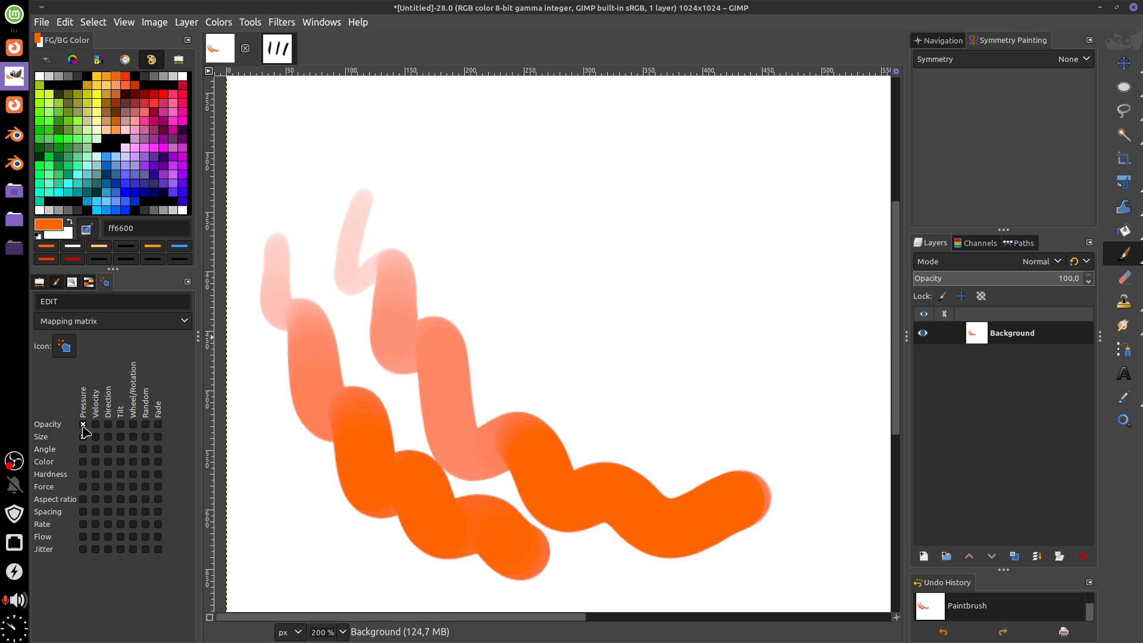
mouse_move(196, 318)
left_mouse_down()
mouse_move(223, 318)
mouse_move(204, 335)
left_mouse_up()
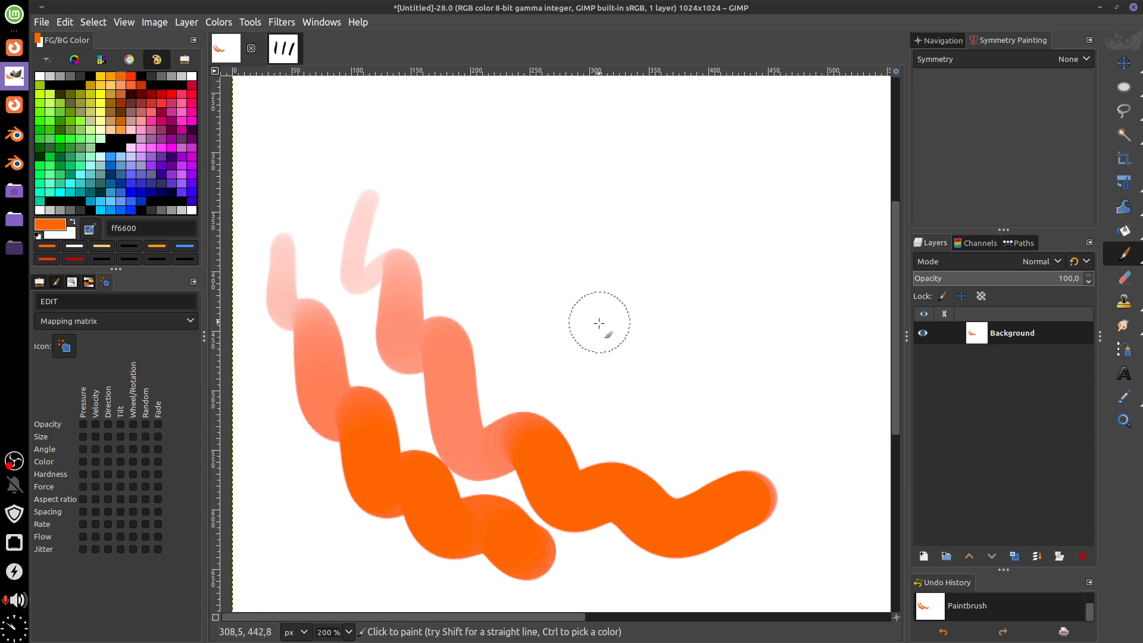
key("Delete")
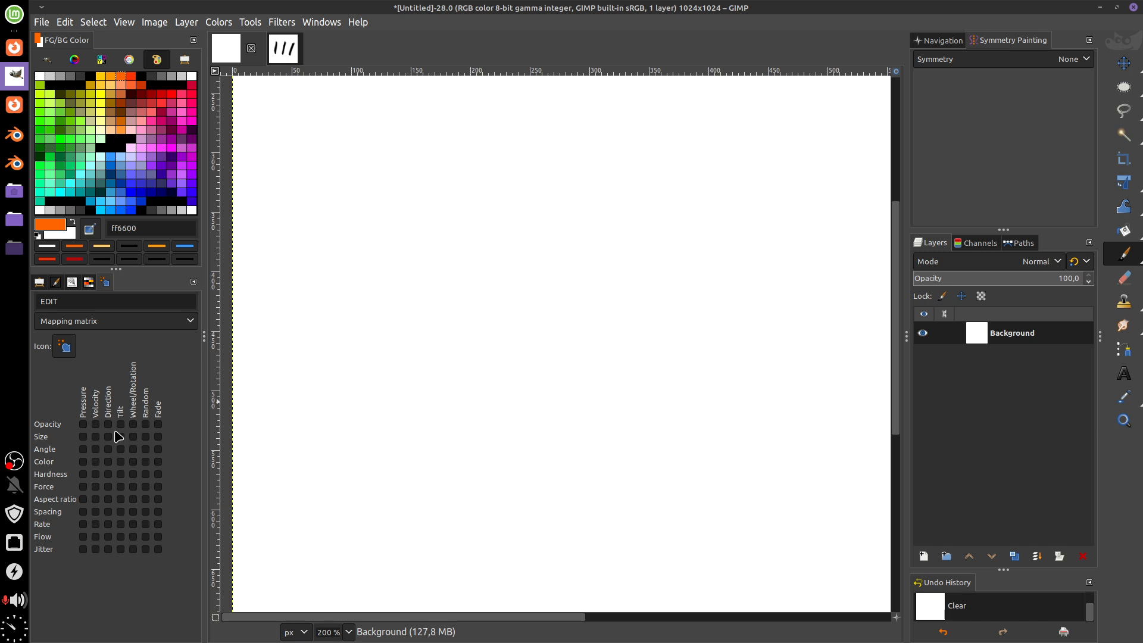
Map Opacity to Pressure in the EDIT dynamics and paint a vertical stroke, adding the Velocity mapping for a second one.
left_click(82, 425)
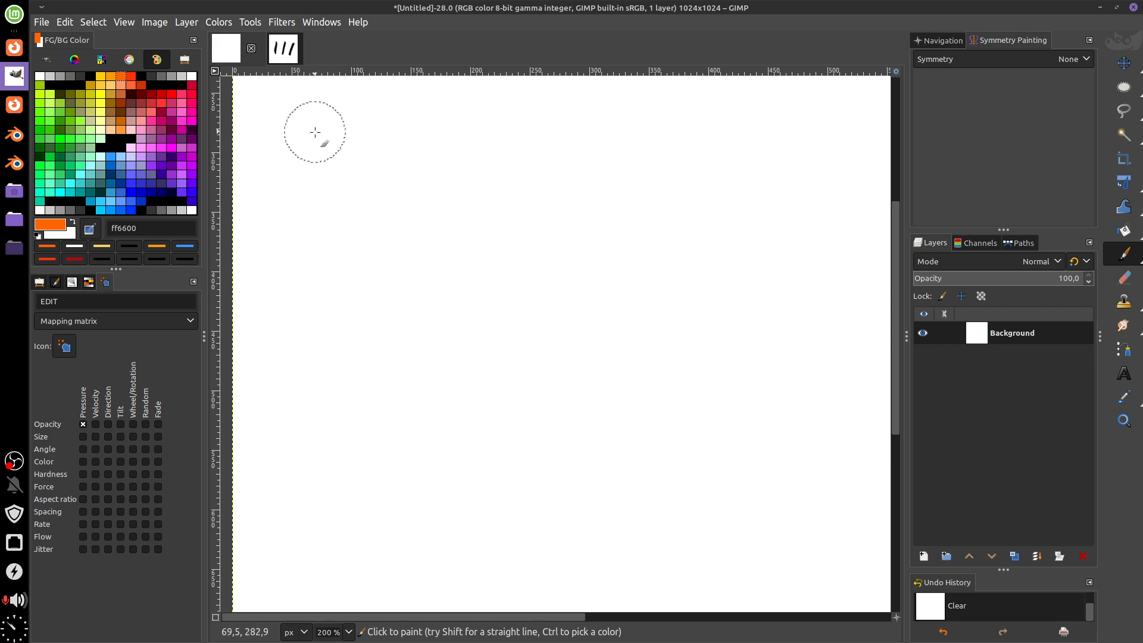
left_click_drag(313, 128, 315, 471)
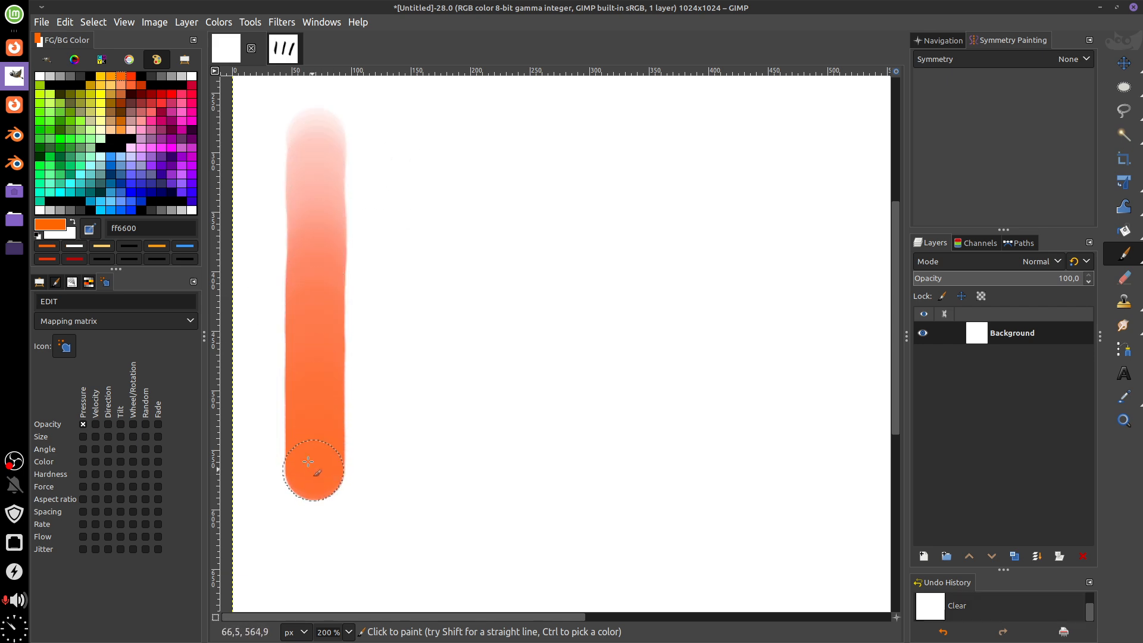
left_click(96, 424)
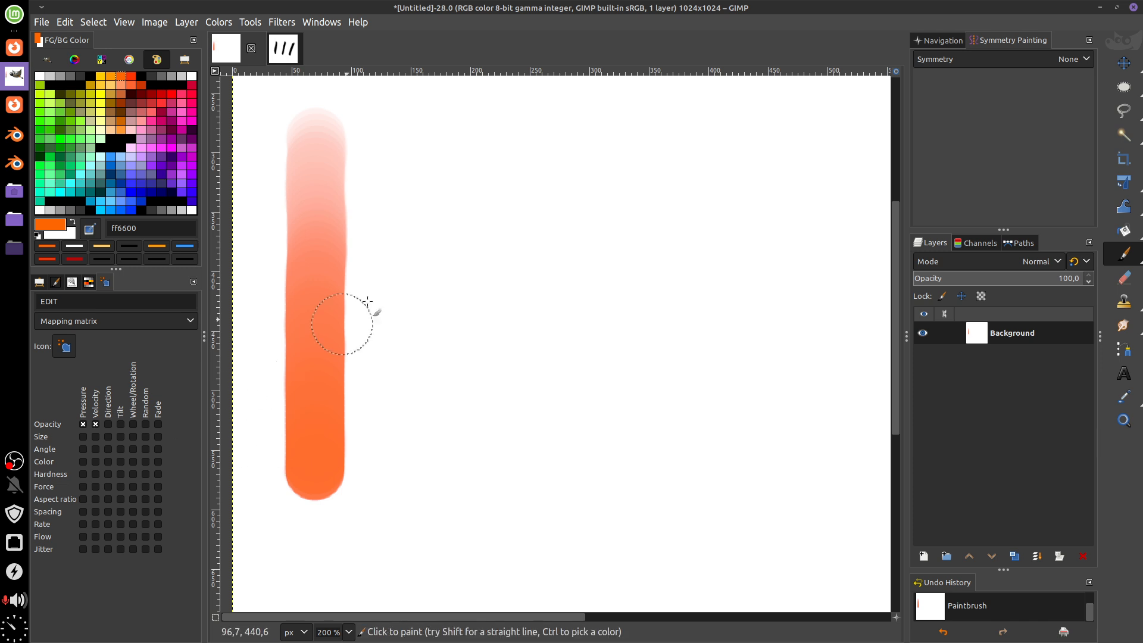
left_click_drag(421, 127, 433, 470)
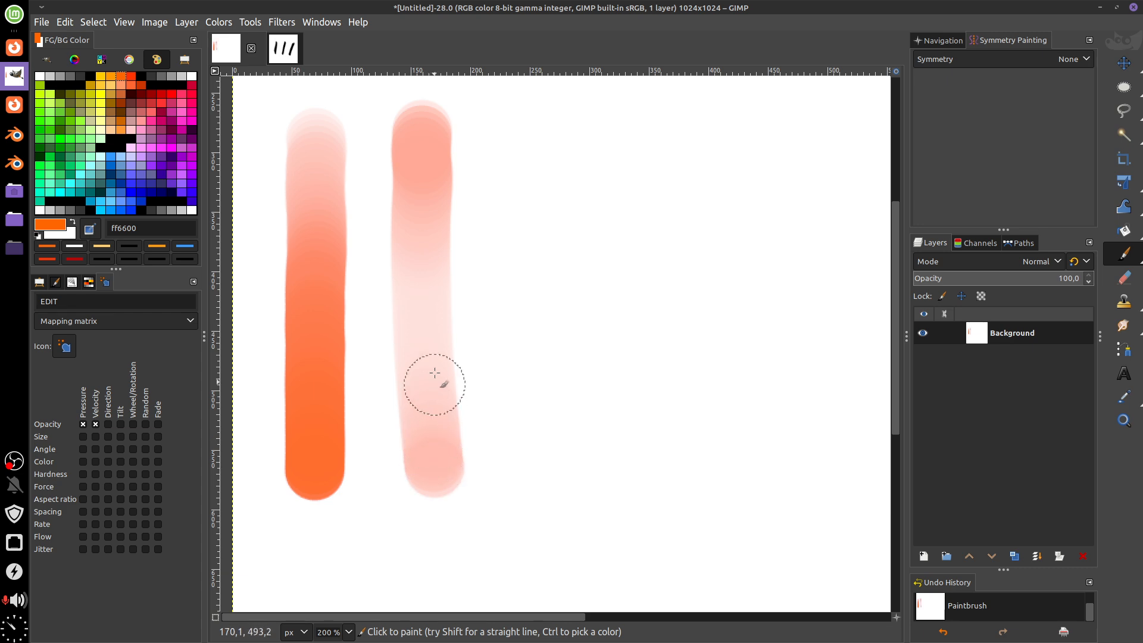
Leave only Velocity driving Opacity, paint two vertical test strokes and clear the canvas.
left_click(83, 424)
left_click_drag(496, 125, 504, 517)
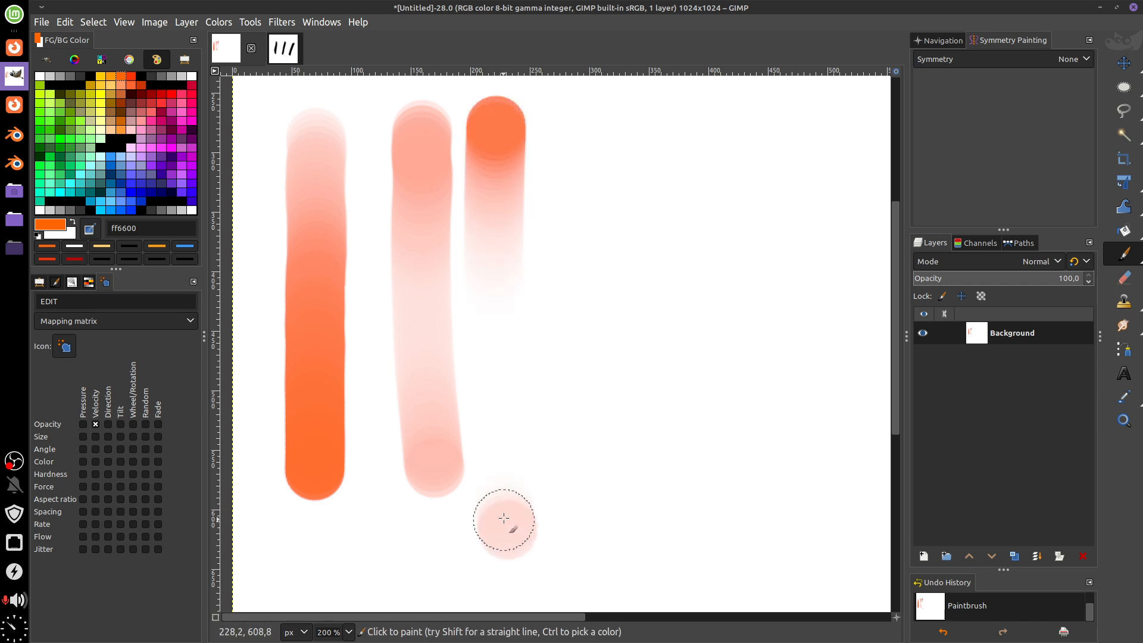
left_click_drag(582, 120, 600, 547)
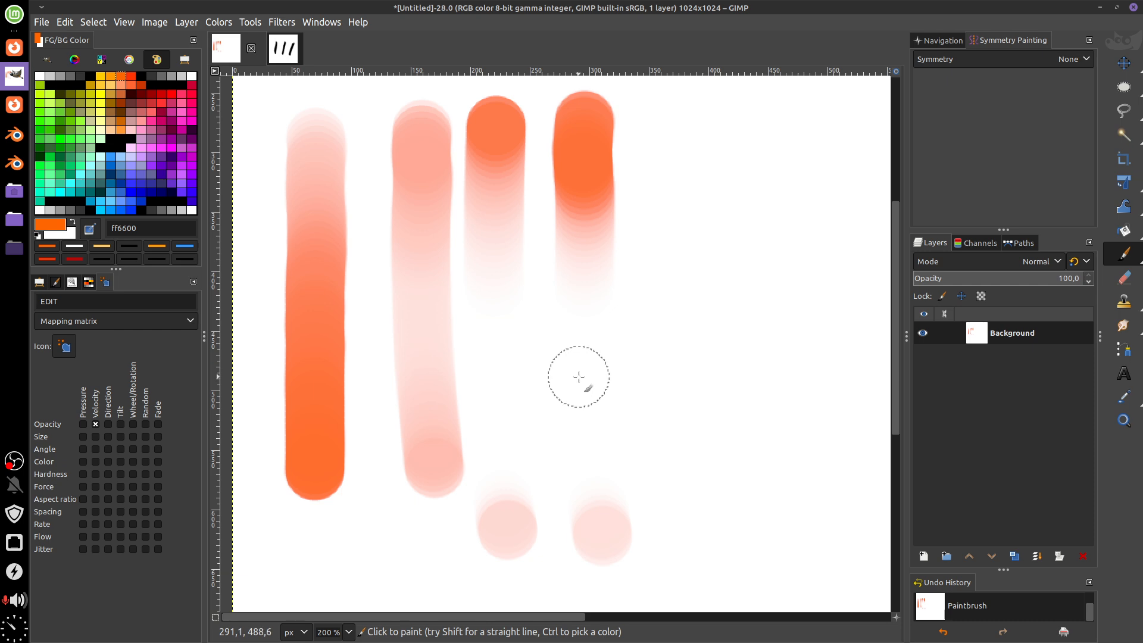
key("Delete")
Map Opacity to Direction only, paint angular test strokes that change heading and clear the canvas.
left_click(108, 424)
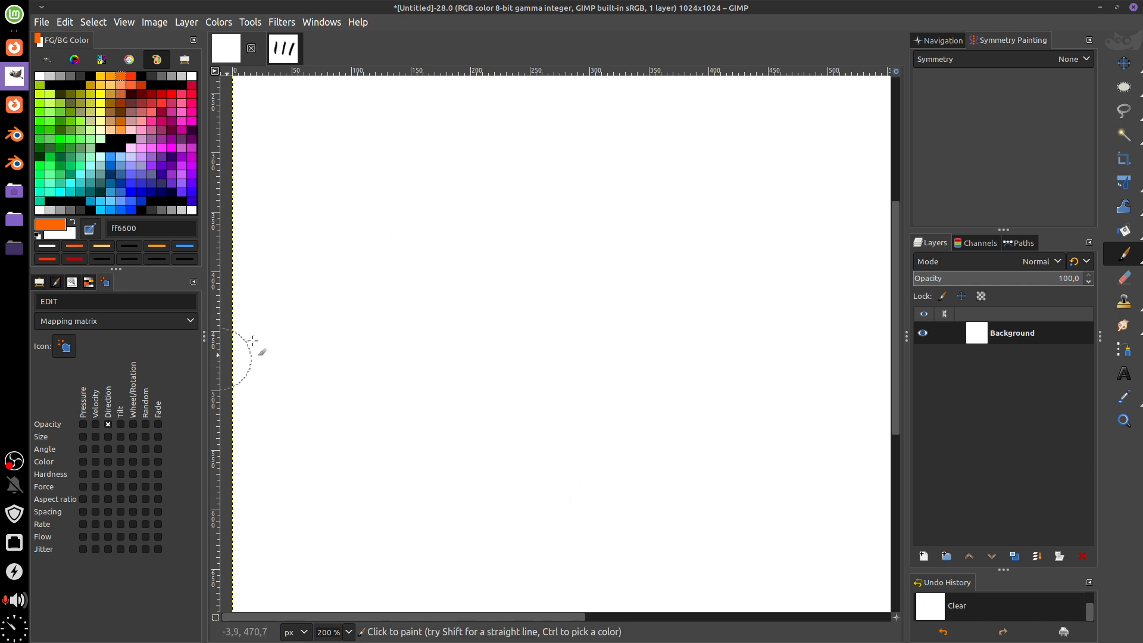
mouse_move(389, 147)
left_mouse_down()
mouse_move(379, 439)
mouse_move(424, 448)
mouse_move(539, 444)
mouse_move(538, 172)
left_mouse_up()
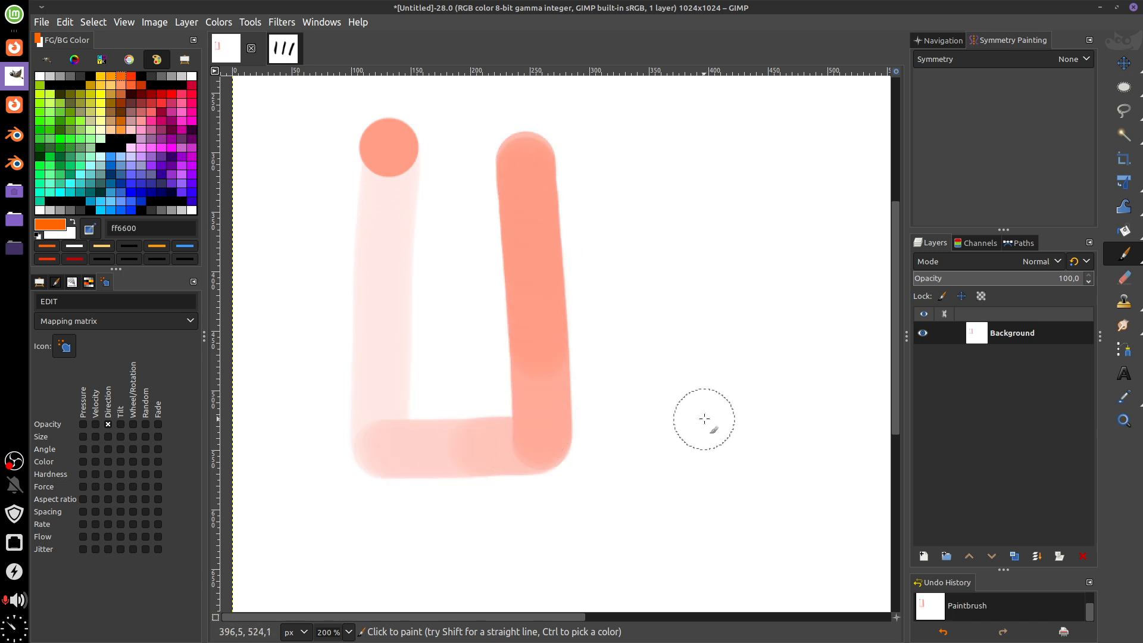
mouse_move(736, 428)
left_mouse_down()
mouse_move(733, 137)
mouse_move(593, 141)
left_mouse_up()
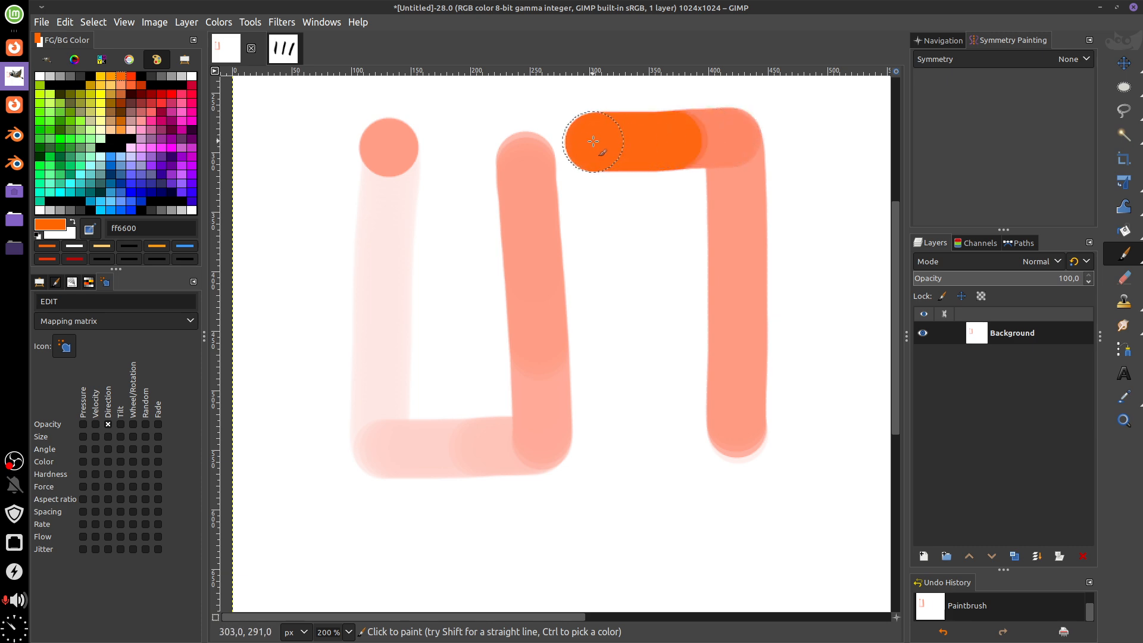
mouse_move(594, 141)
left_mouse_down()
mouse_move(600, 331)
mouse_move(630, 416)
mouse_move(735, 407)
mouse_move(730, 264)
mouse_move(702, 133)
mouse_move(602, 145)
mouse_move(688, 541)
mouse_move(621, 468)
mouse_move(603, 564)
mouse_move(685, 524)
left_mouse_up()
key("Delete")
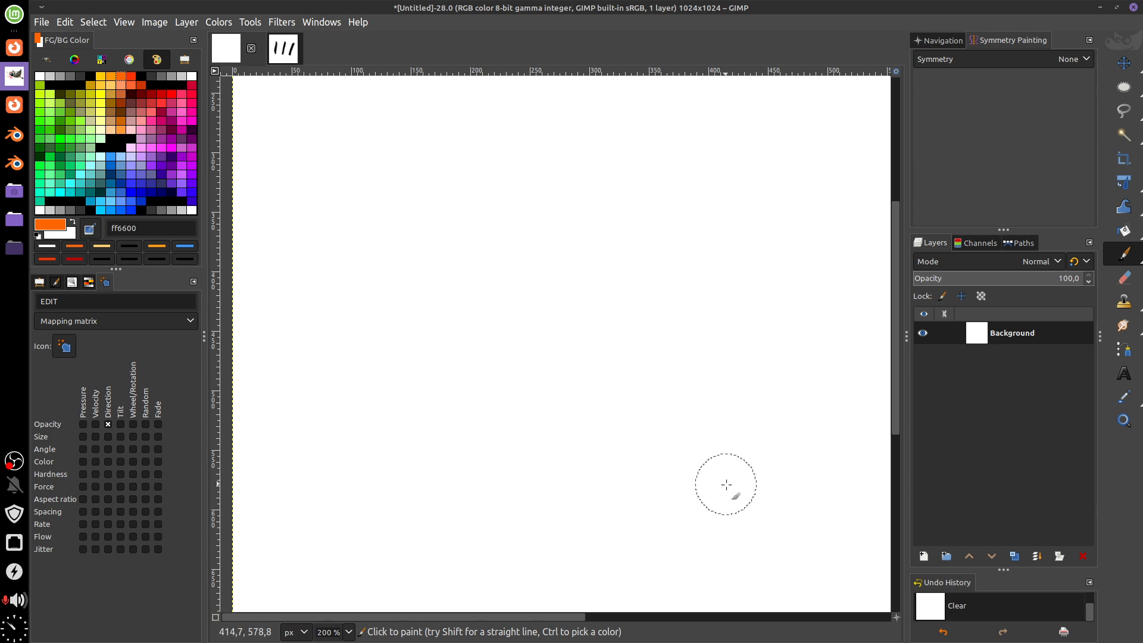
Switch the Opacity mapping from Direction to Random, paint a test stroke and clear the canvas.
left_click(109, 425)
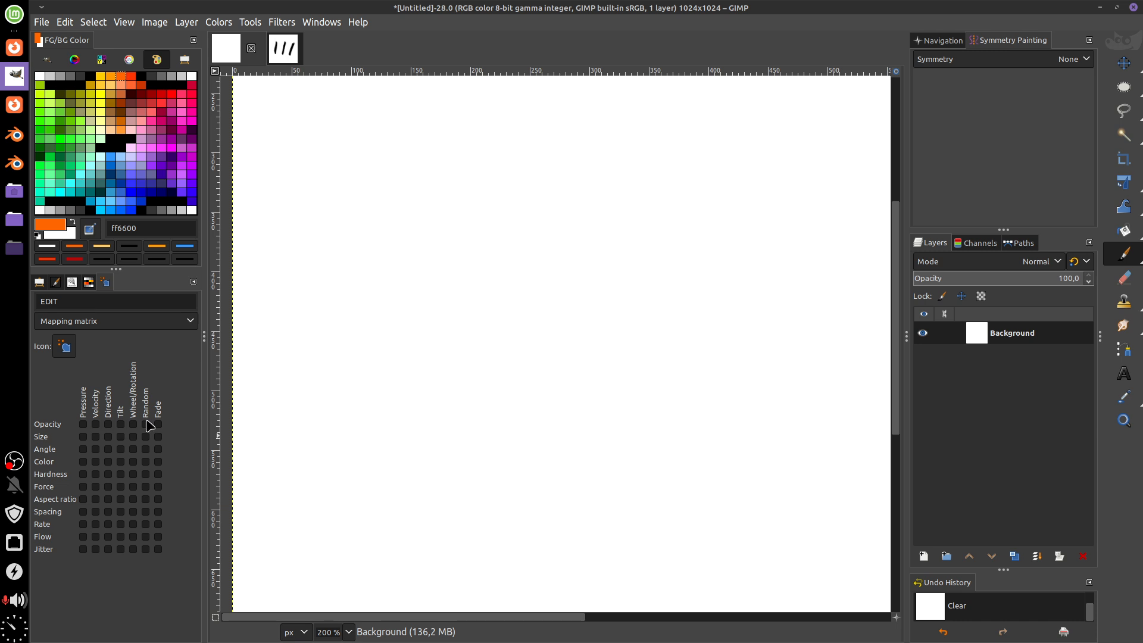
left_click(146, 424)
mouse_move(465, 134)
left_mouse_down()
mouse_move(468, 298)
mouse_move(510, 412)
mouse_move(608, 381)
mouse_move(722, 296)
mouse_move(768, 311)
left_mouse_up()
key("Delete")
Map Opacity to Fade only, paint long winding test strokes across the canvas and clear them.
left_click(157, 423)
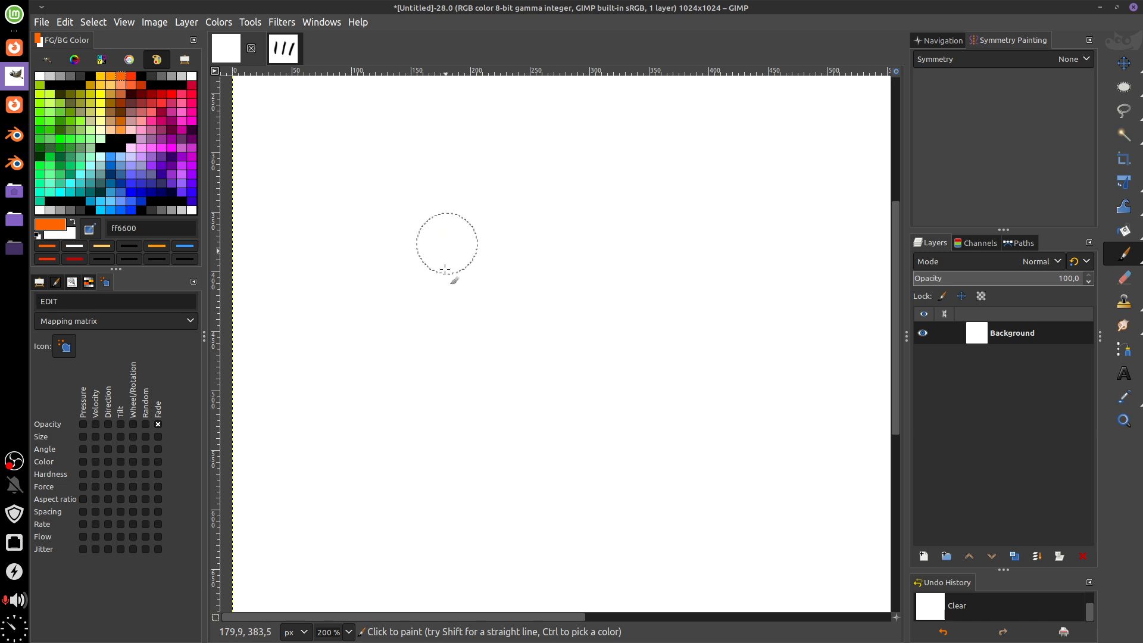
mouse_move(449, 238)
left_mouse_down()
mouse_move(484, 414)
mouse_move(504, 395)
mouse_move(477, 387)
mouse_move(432, 276)
mouse_move(546, 432)
mouse_move(712, 364)
mouse_move(735, 220)
mouse_move(797, 119)
mouse_move(824, 271)
mouse_move(824, 495)
mouse_move(848, 524)
left_mouse_up()
mouse_move(294, 274)
left_mouse_down()
mouse_move(536, 399)
mouse_move(738, 586)
mouse_move(850, 252)
mouse_move(792, 396)
left_mouse_up()
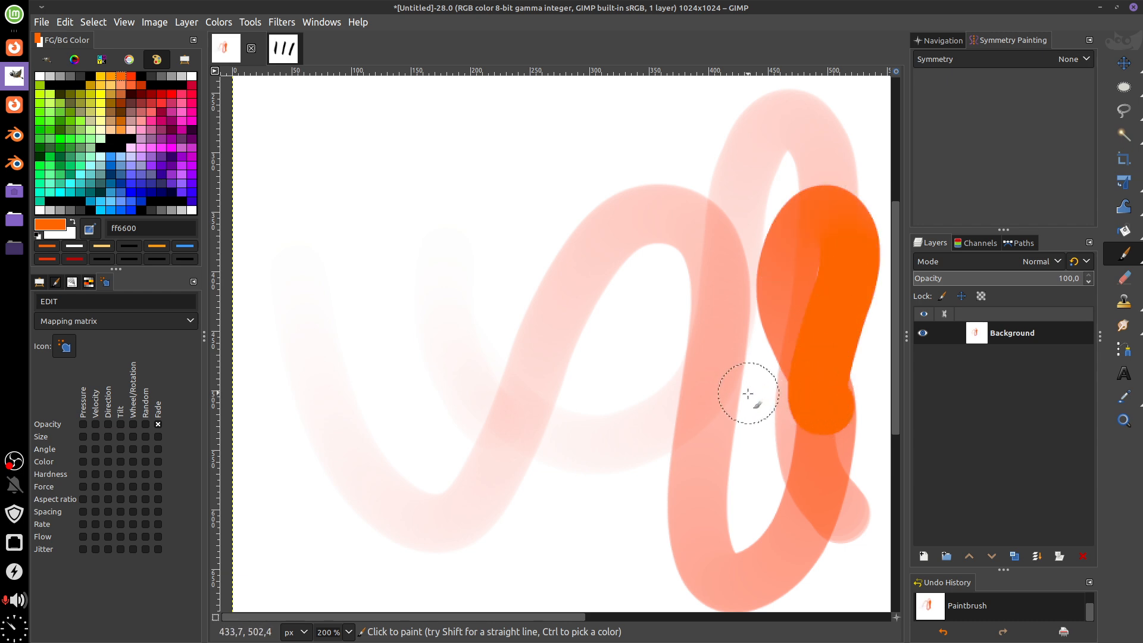
key("Delete")
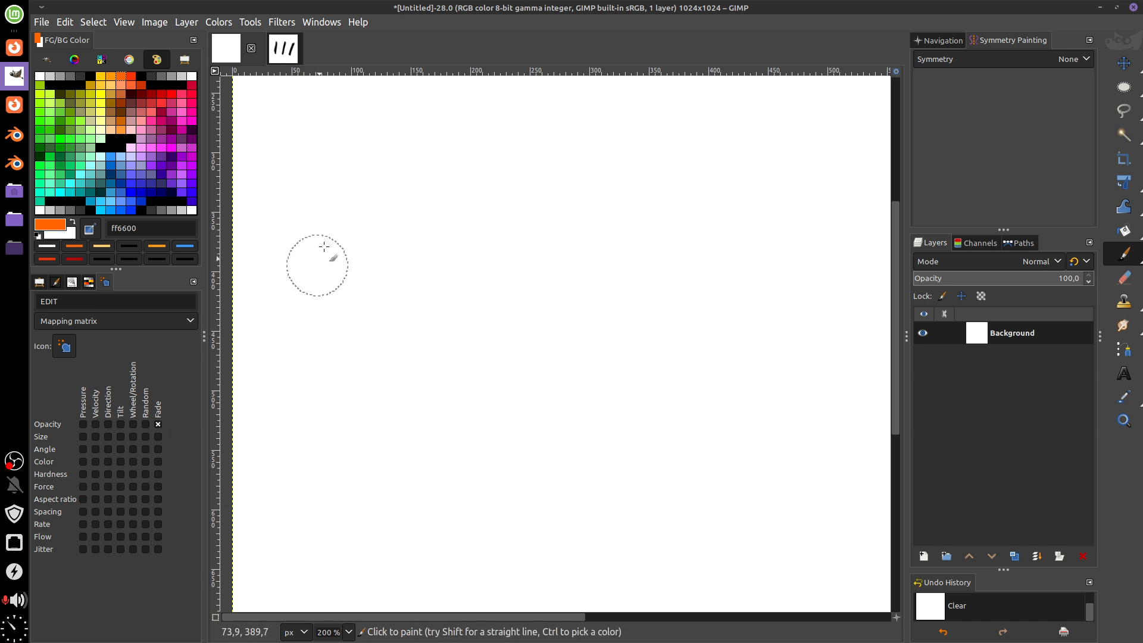
mouse_move(326, 167)
left_mouse_down()
mouse_move(566, 166)
mouse_move(797, 206)
mouse_move(706, 293)
mouse_move(362, 339)
mouse_move(438, 446)
mouse_move(776, 428)
mouse_move(575, 544)
mouse_move(606, 578)
mouse_move(840, 544)
left_mouse_up()
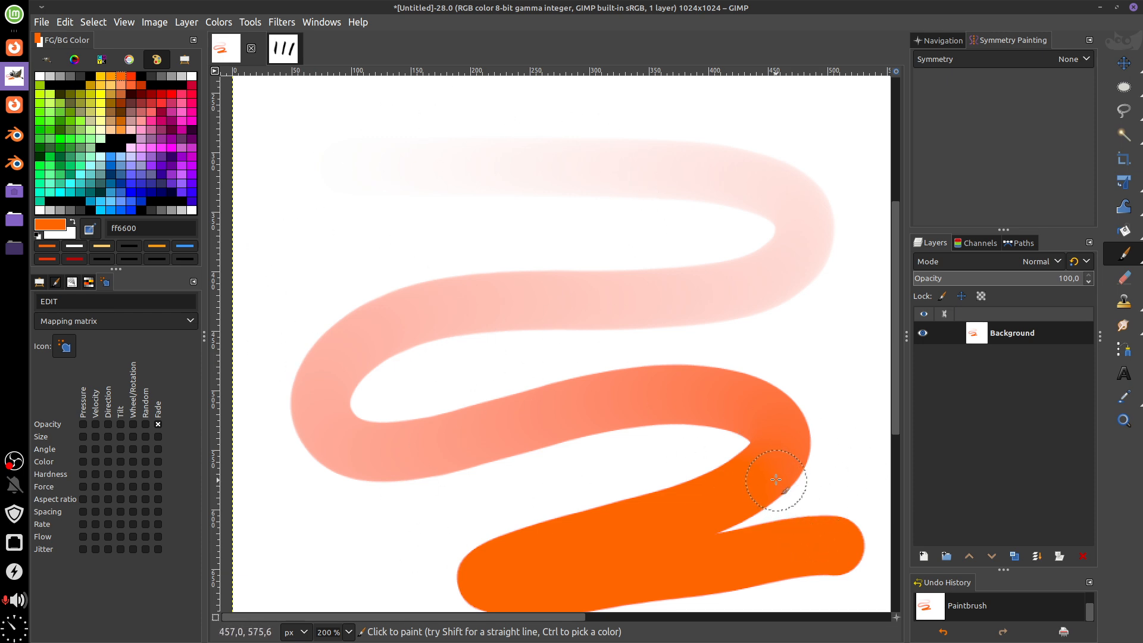
key("Delete")
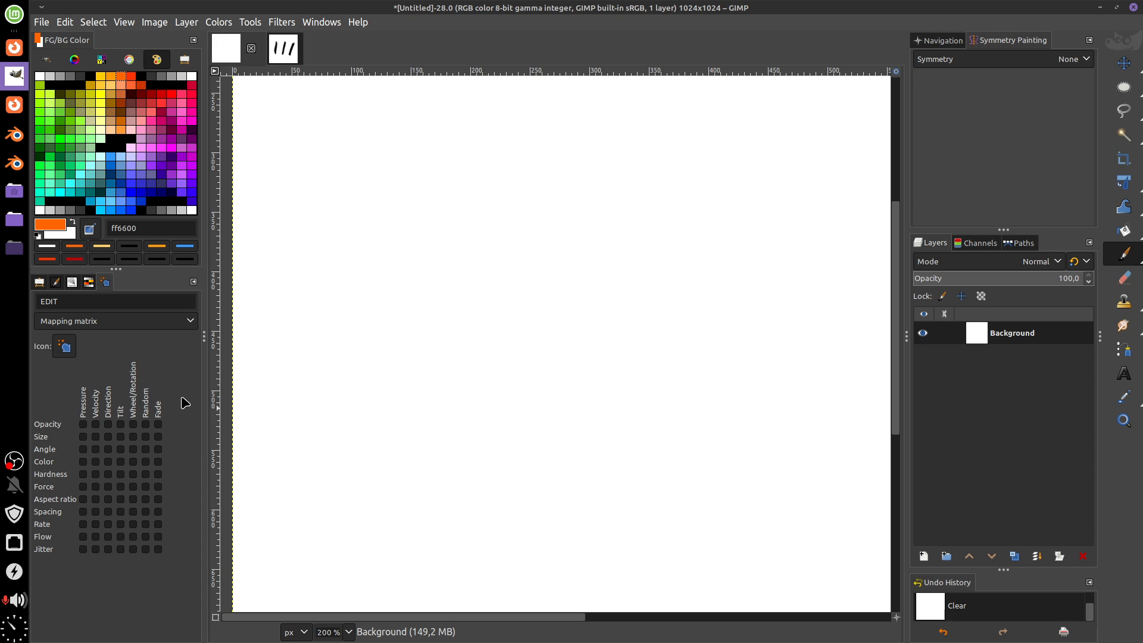
Map Opacity to Pressure only and paint several vertical test strokes, undoing each one.
left_click(82, 423)
left_click_drag(344, 150, 332, 516)
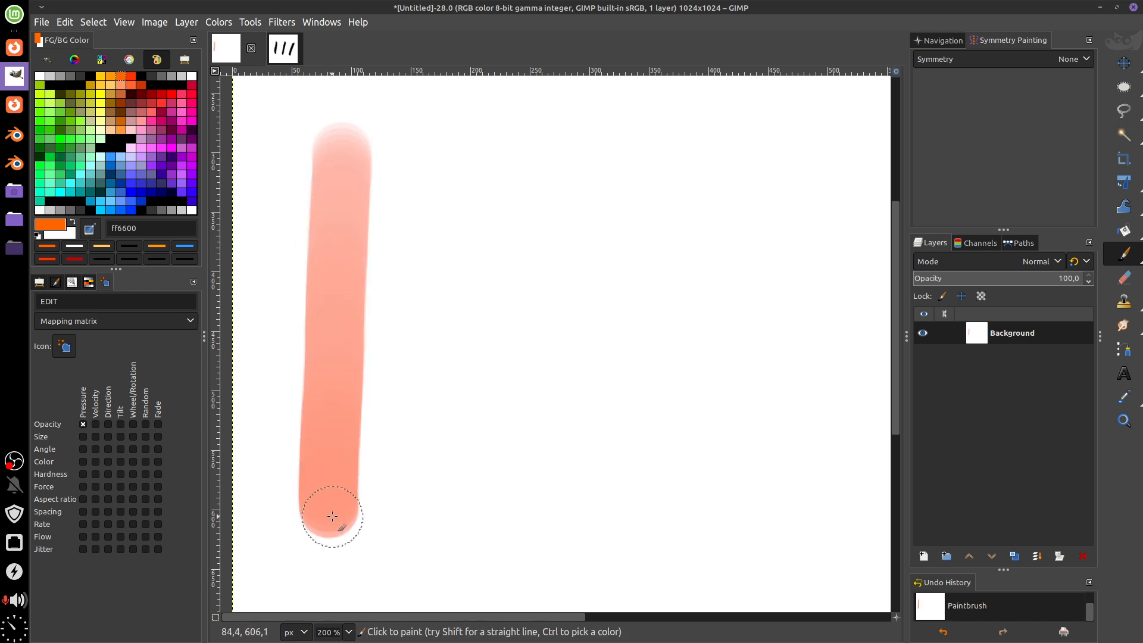
key("ctrl")
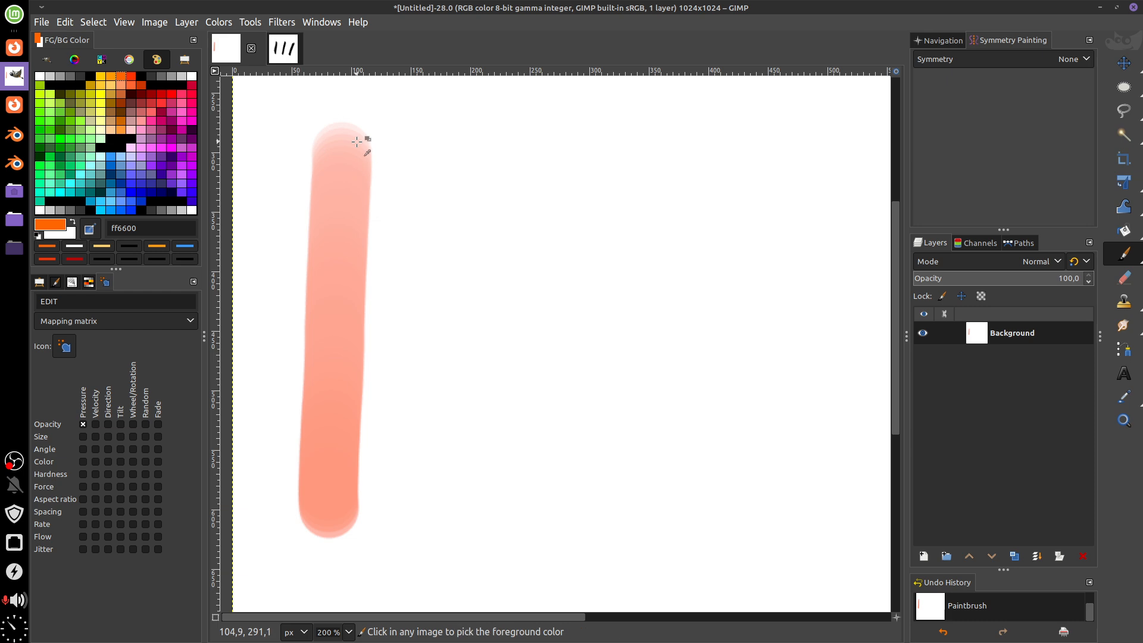
key("ctrl+z")
left_click_drag(351, 129, 313, 501)
key("ctrl+z")
left_click_drag(328, 173, 317, 472)
key("ctrl+z")
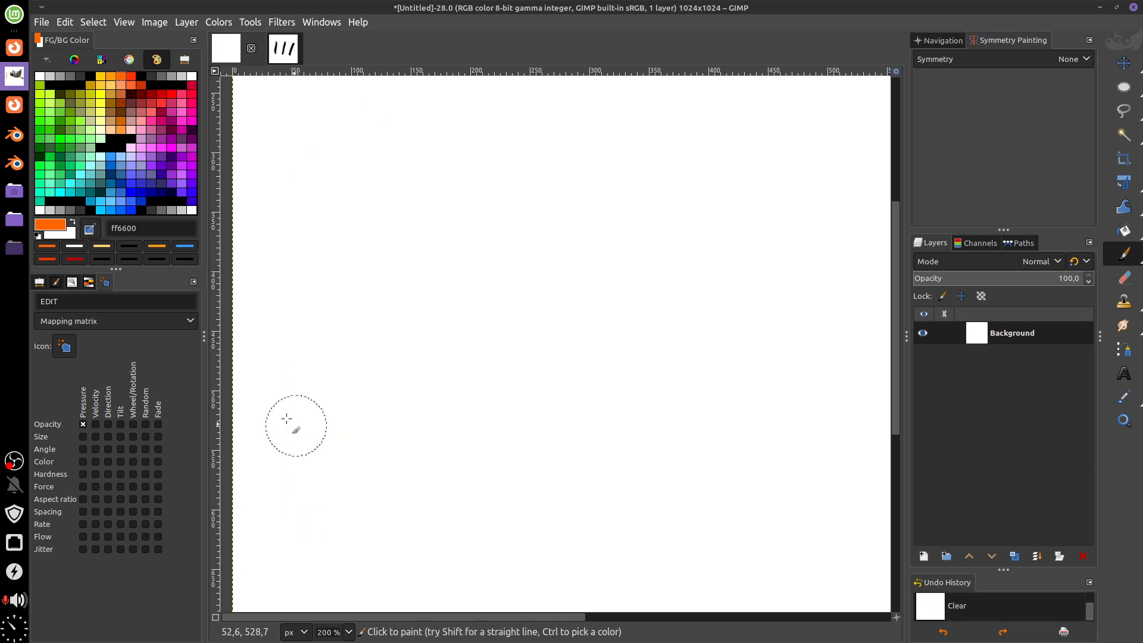
Switch the Pressure mapping from Opacity to Size, test it with an undone vertical stroke and remove the mapping.
left_click(83, 423)
left_click(82, 436)
left_click_drag(386, 140, 358, 598)
key("ctrl+z")
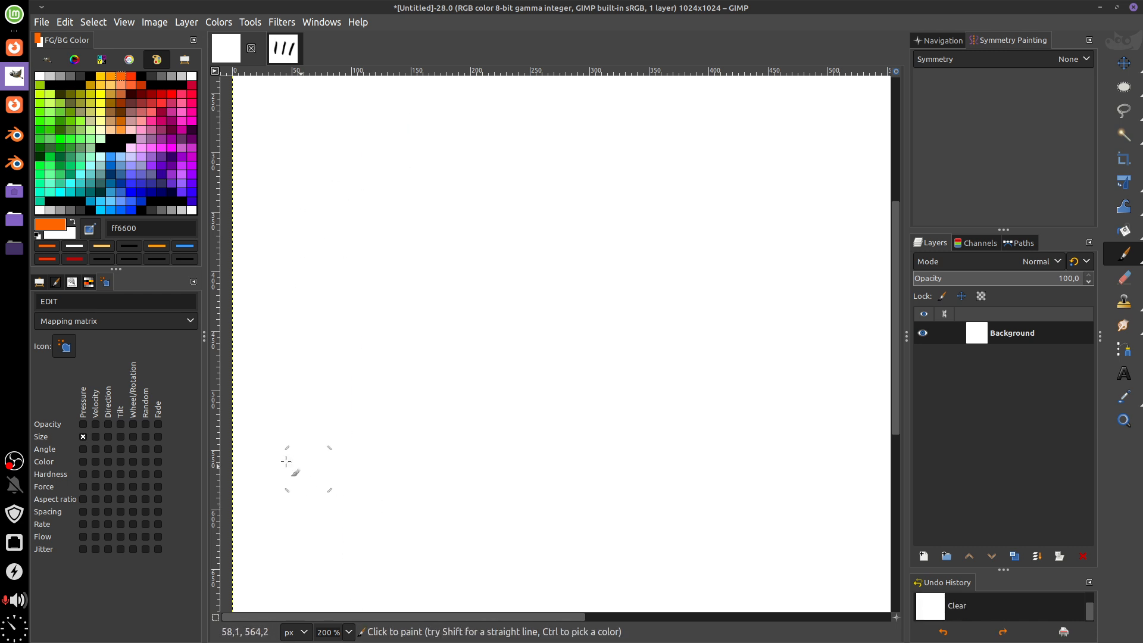
left_click(84, 436)
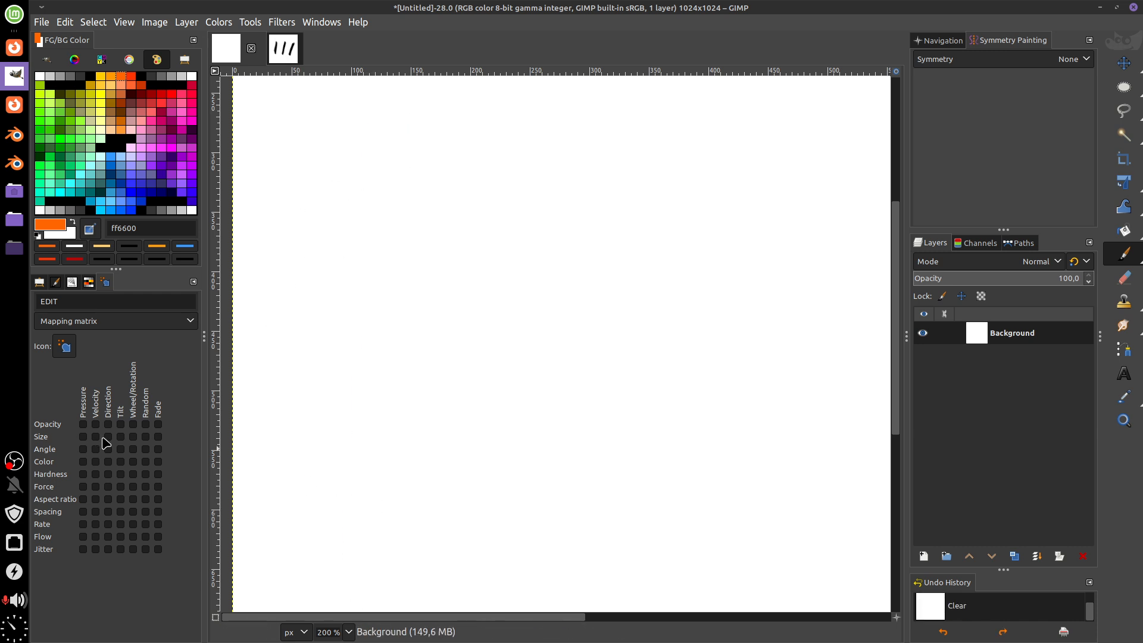
Set the Paintbrush's angle to 72 and aspect ratio to -7, paint two near-vertical test strokes and clear the canvas.
left_click(40, 281)
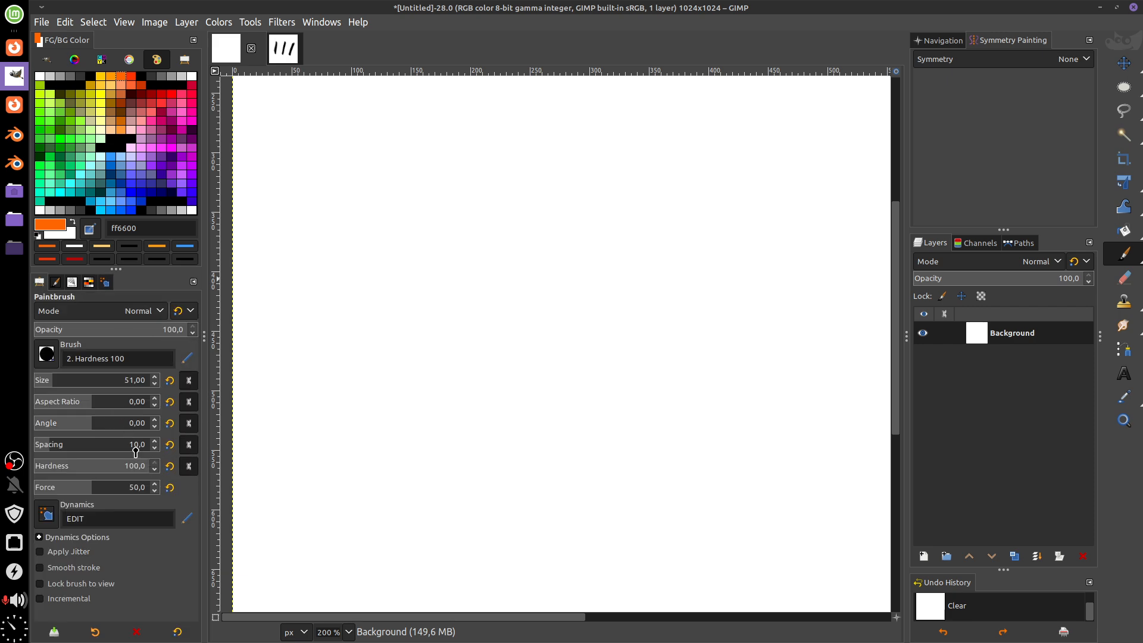
left_click_drag(96, 429, 71, 408)
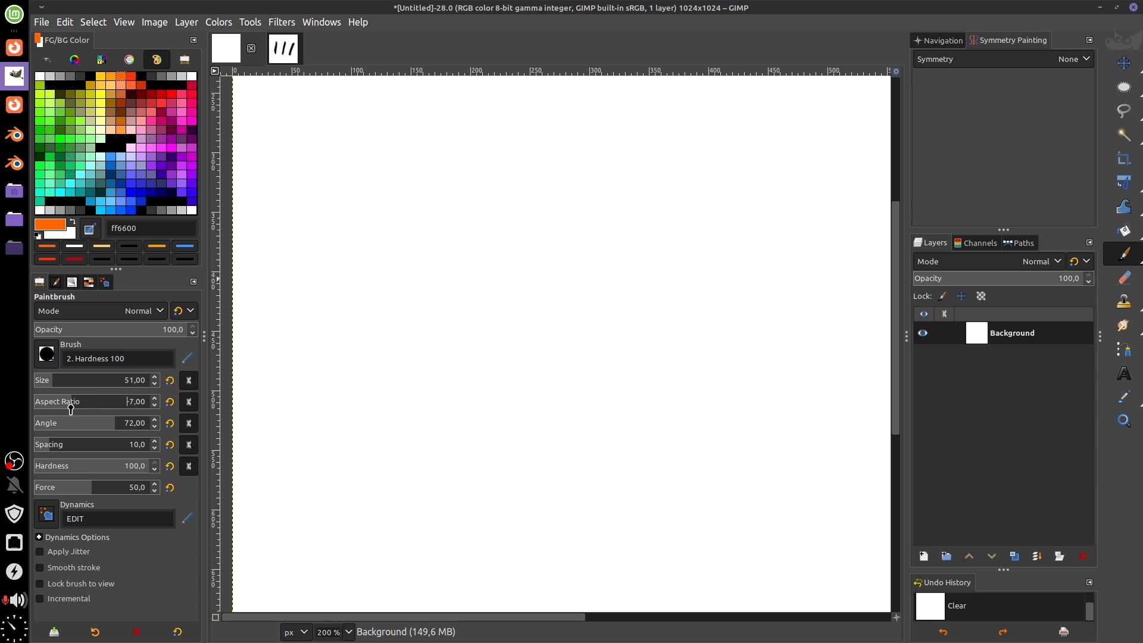
left_click_drag(424, 189, 463, 469)
left_click_drag(442, 150, 459, 471)
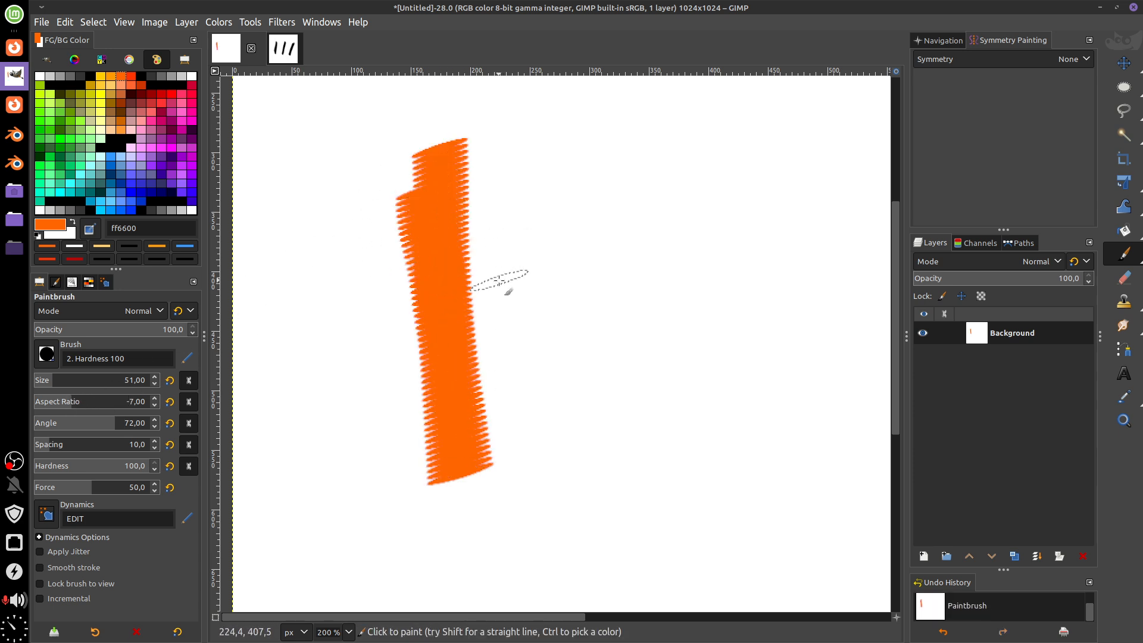
key("ctrl+z")
key("Delete")
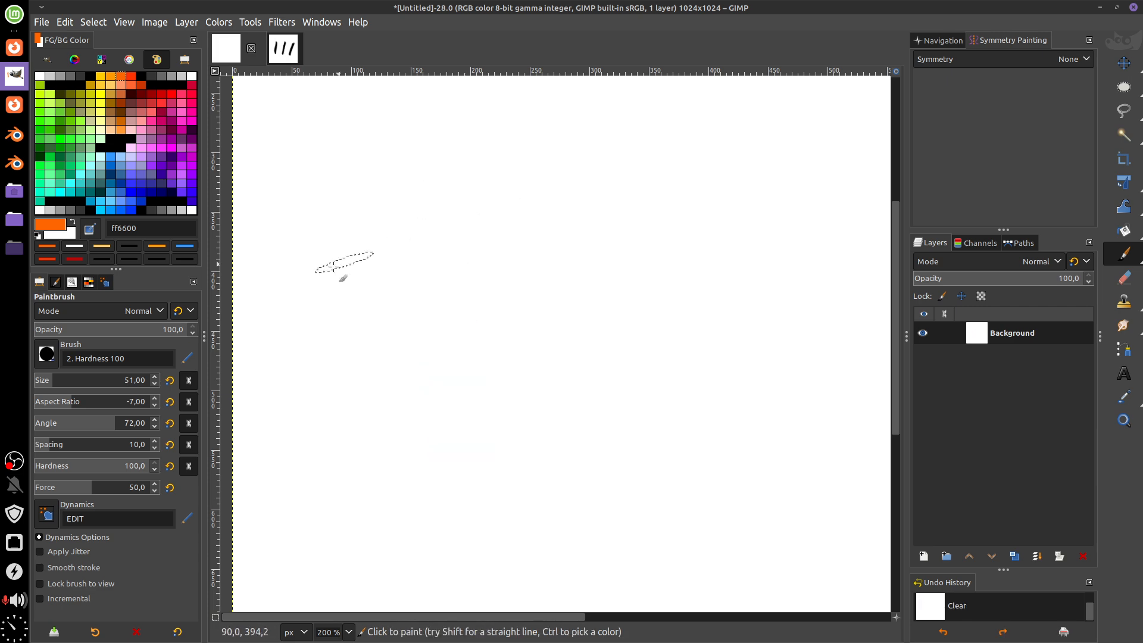
Map Angle to Pressure in the EDIT dynamics, paint a test stroke and clear the canvas.
left_click(107, 283)
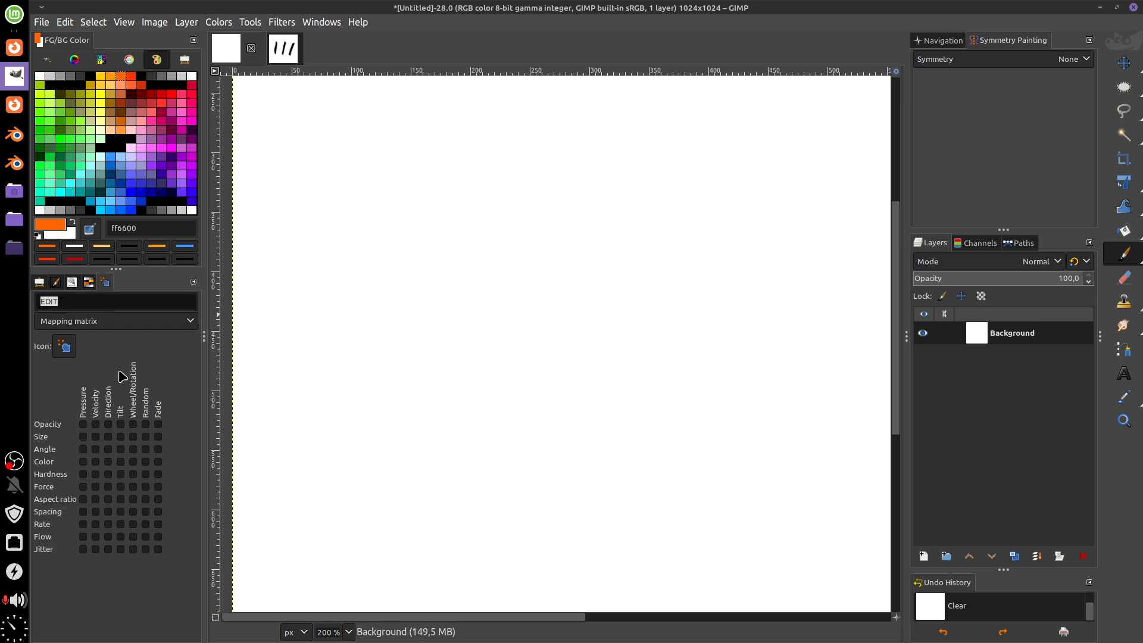
left_click(83, 449)
mouse_move(467, 173)
left_mouse_down()
mouse_move(447, 221)
mouse_move(475, 512)
mouse_move(478, 425)
mouse_move(524, 405)
mouse_move(562, 409)
mouse_move(622, 520)
mouse_move(681, 490)
mouse_move(645, 416)
mouse_move(708, 344)
mouse_move(738, 393)
mouse_move(719, 342)
mouse_move(768, 238)
mouse_move(797, 301)
mouse_move(775, 399)
mouse_move(783, 416)
left_mouse_up()
key("Delete")
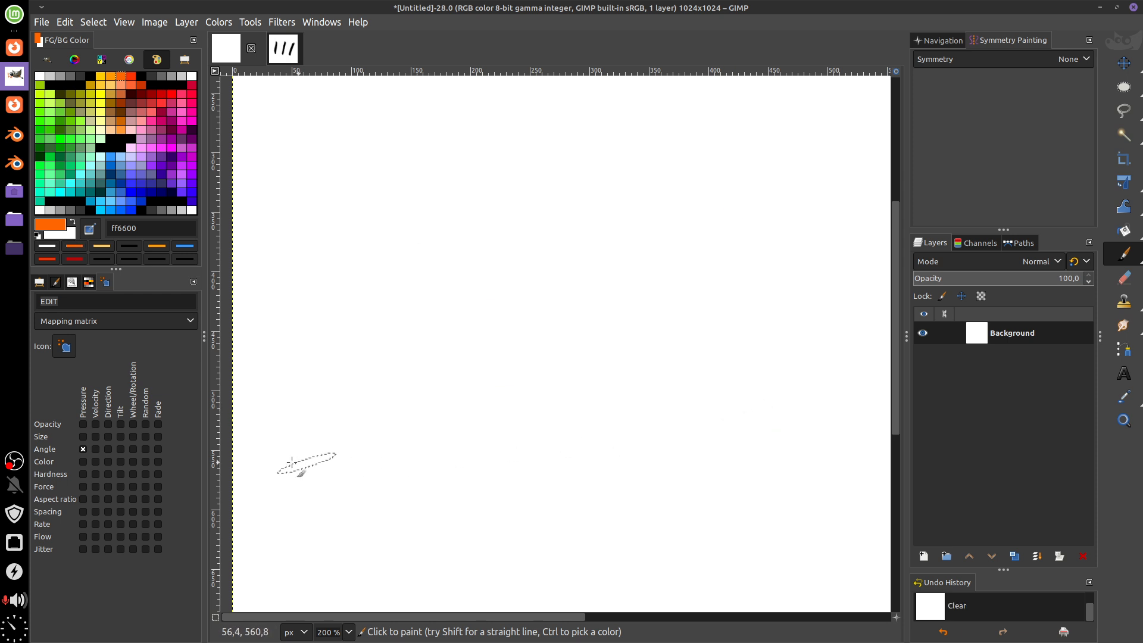
Replace the Angle mapping with Color driven by Pressure, paint three diagonal test strokes and clear the canvas.
left_click(83, 462)
mouse_move(408, 210)
left_mouse_down()
mouse_move(381, 402)
mouse_move(550, 440)
left_mouse_up()
mouse_move(346, 150)
left_mouse_down()
mouse_move(336, 330)
mouse_move(406, 244)
mouse_move(541, 359)
mouse_move(590, 430)
left_mouse_up()
key("Delete")
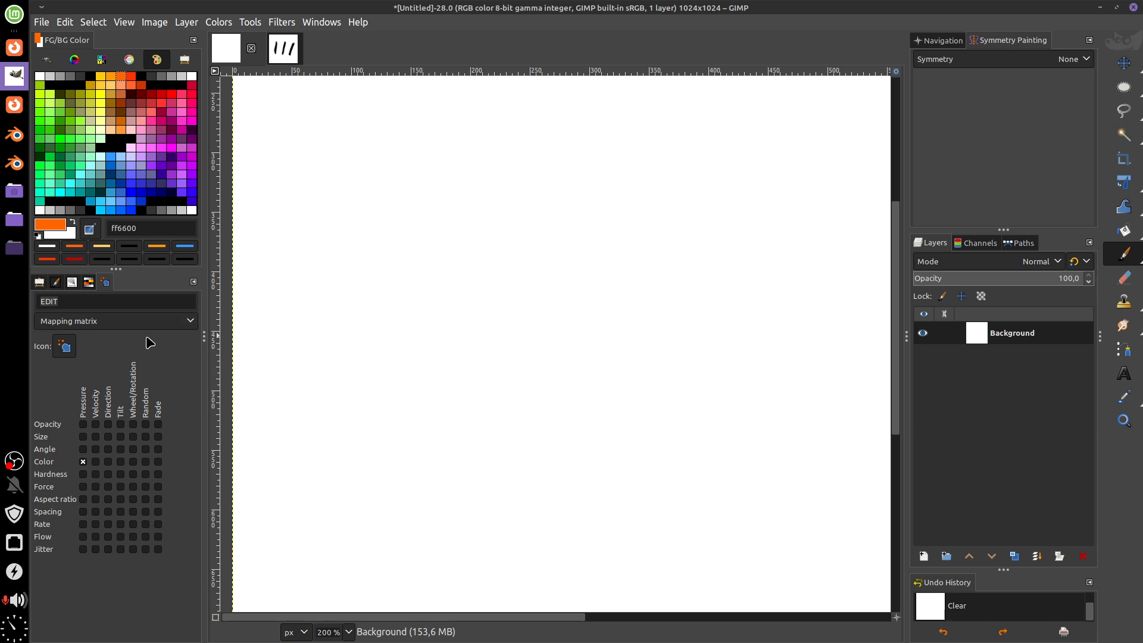
mouse_move(348, 167)
left_mouse_down()
mouse_move(361, 253)
mouse_move(455, 416)
mouse_move(465, 492)
left_mouse_up()
key("Delete")
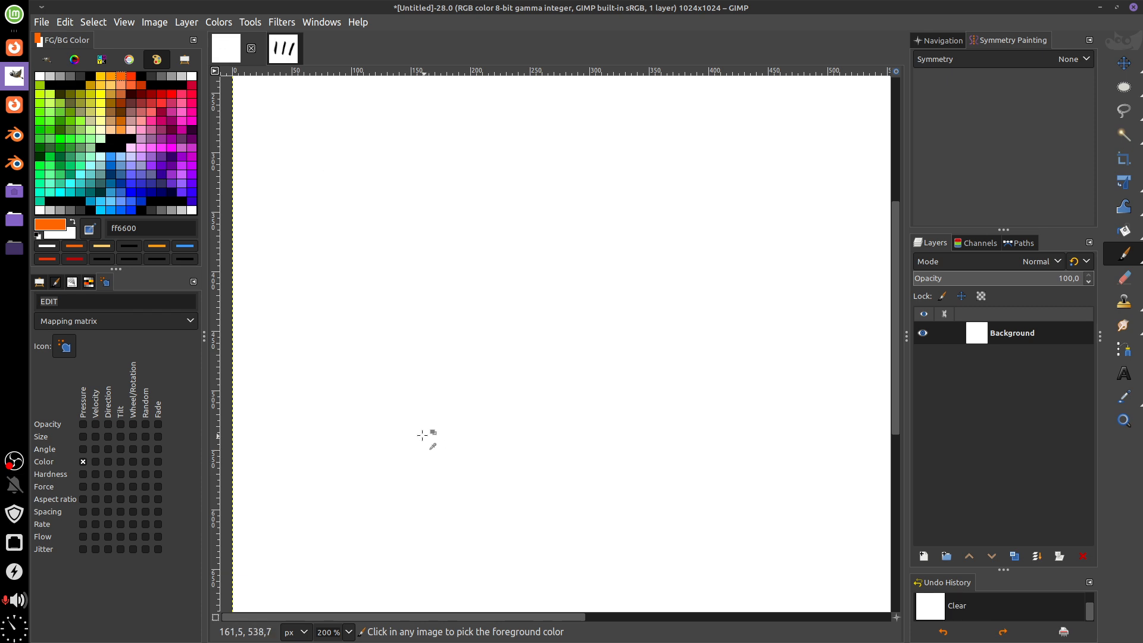
Reset the Paintbrush's aspect ratio and angle to 0.
left_click(39, 284)
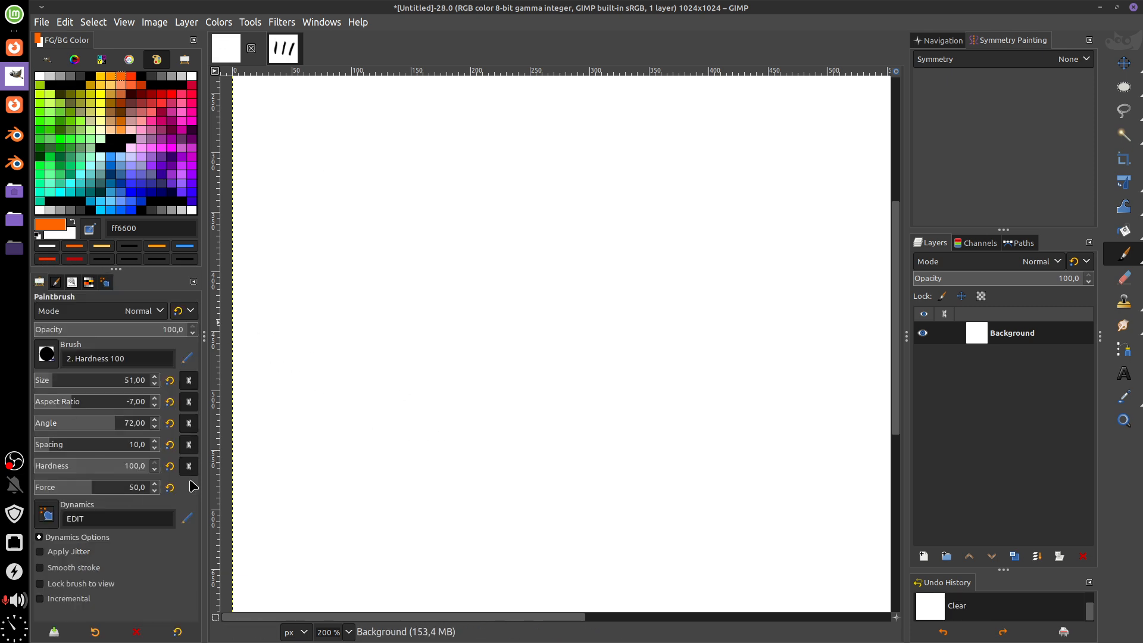
left_click(170, 402)
left_click(169, 423)
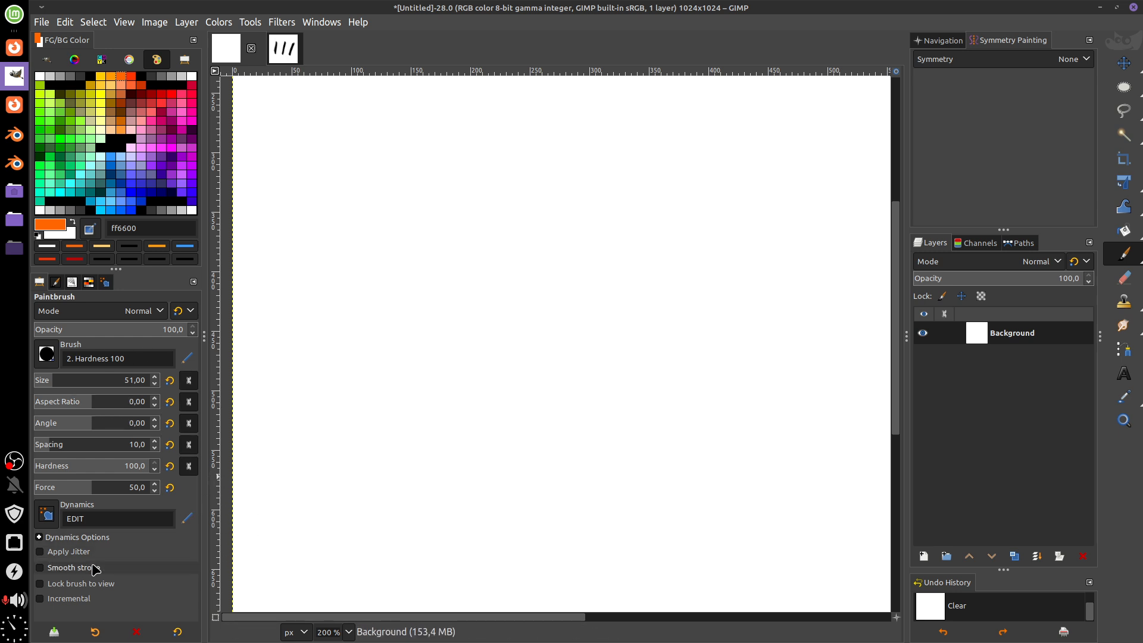
Expand the Paintbrush's Dynamics Options and set the gradient in the Color Options to Custom.
left_click(39, 537)
scroll(201, 441, "down", 4)
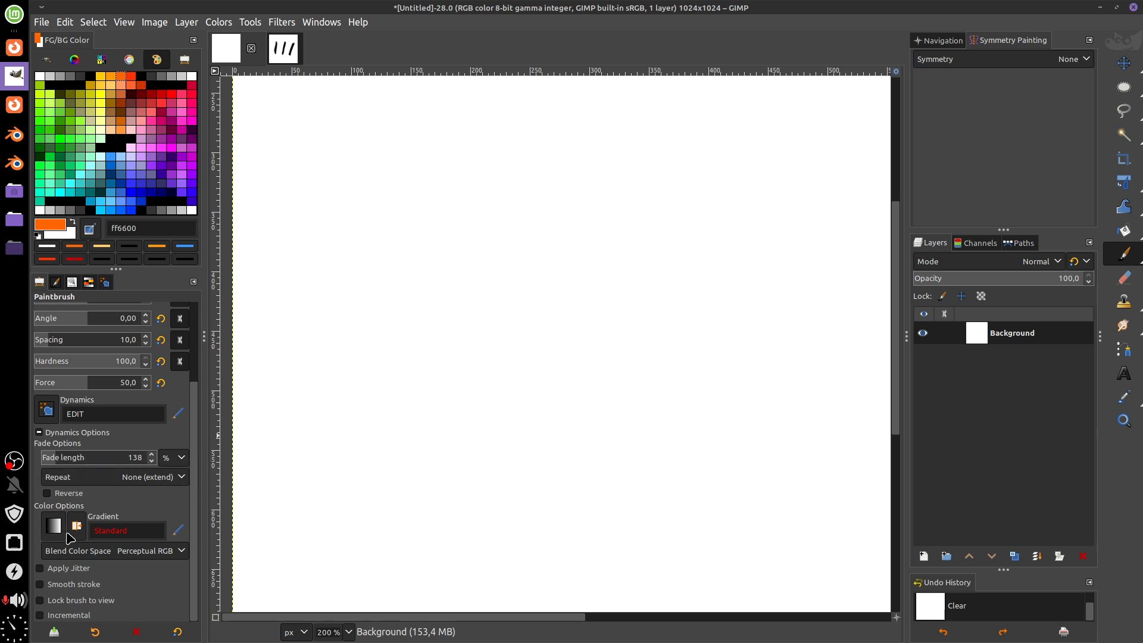
left_click(40, 432)
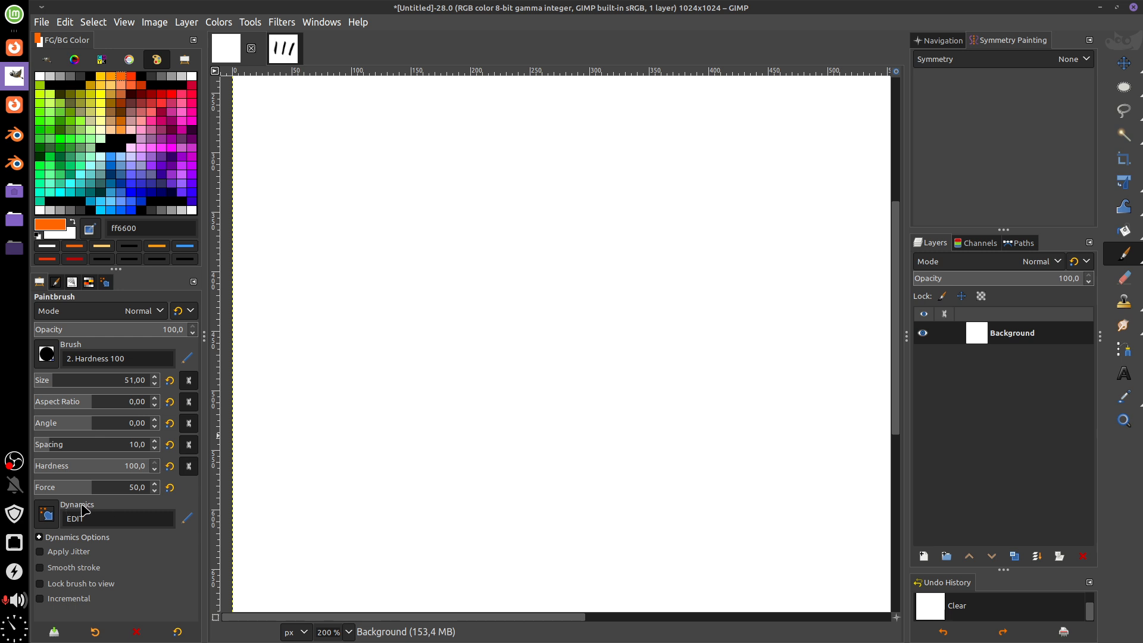
left_click(40, 537)
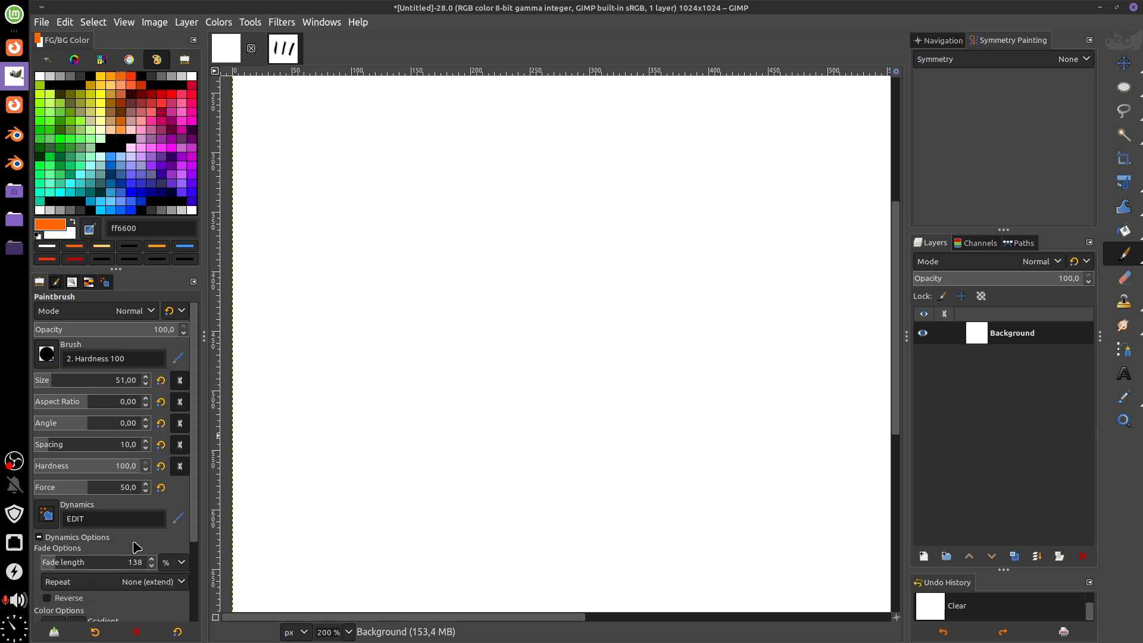
left_click_drag(193, 474, 198, 576)
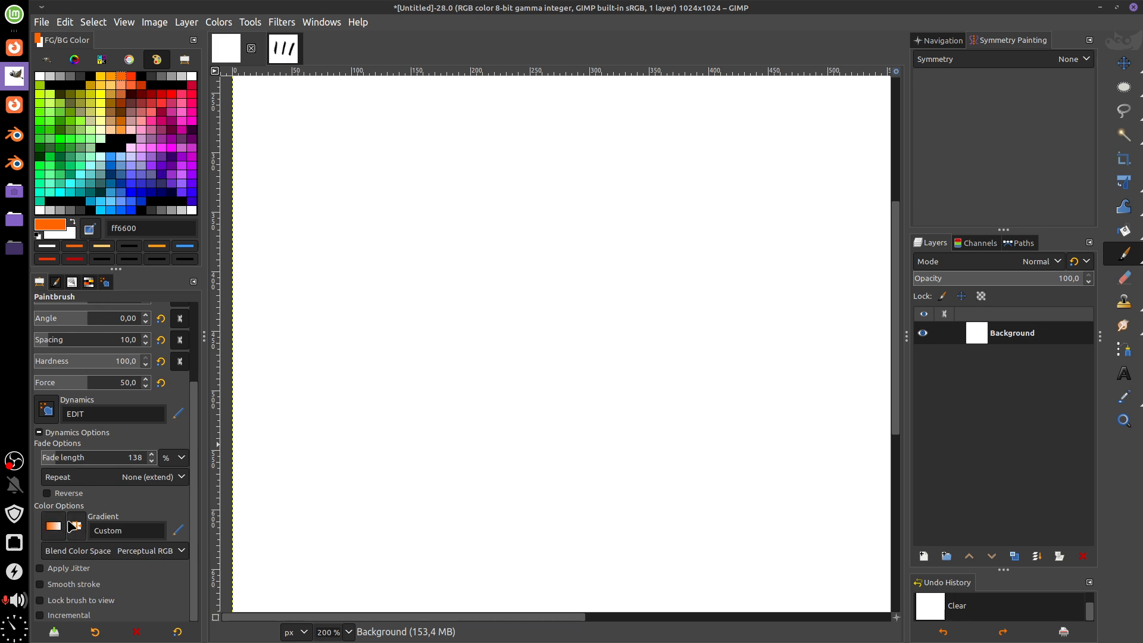
Set the Paintbrush's color gradient to FG to BG (RGB).
left_click(60, 530)
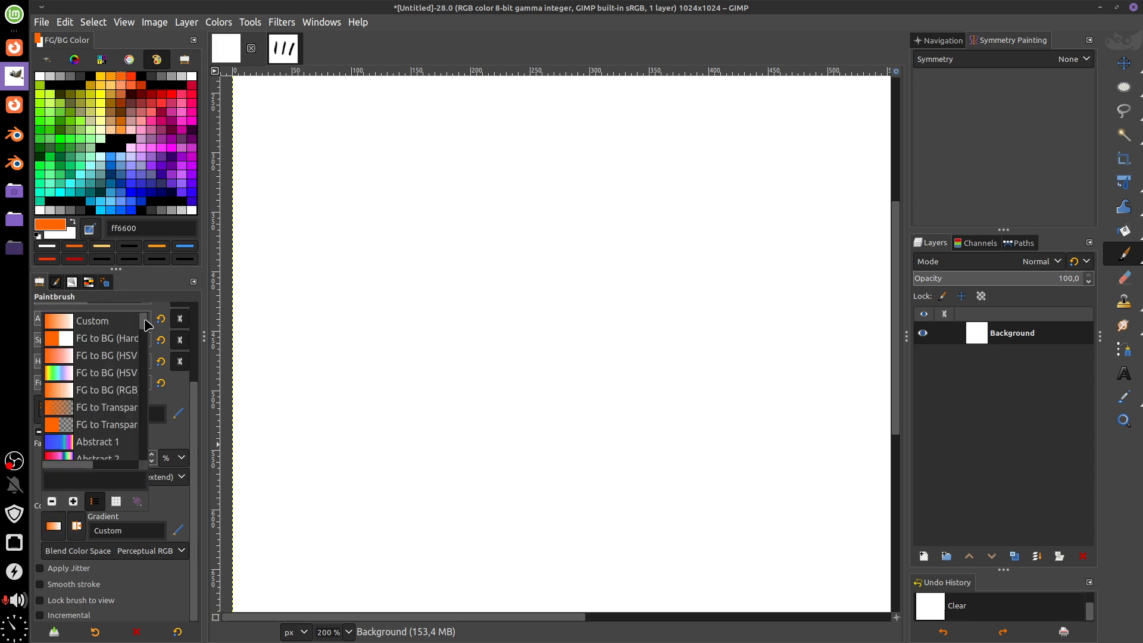
scroll(147, 325, "down", 3)
scroll(147, 322, "up", 3)
left_click(71, 390)
Set the background color to yellow ffcc00 and the foreground color to red ff3300.
left_click(102, 76)
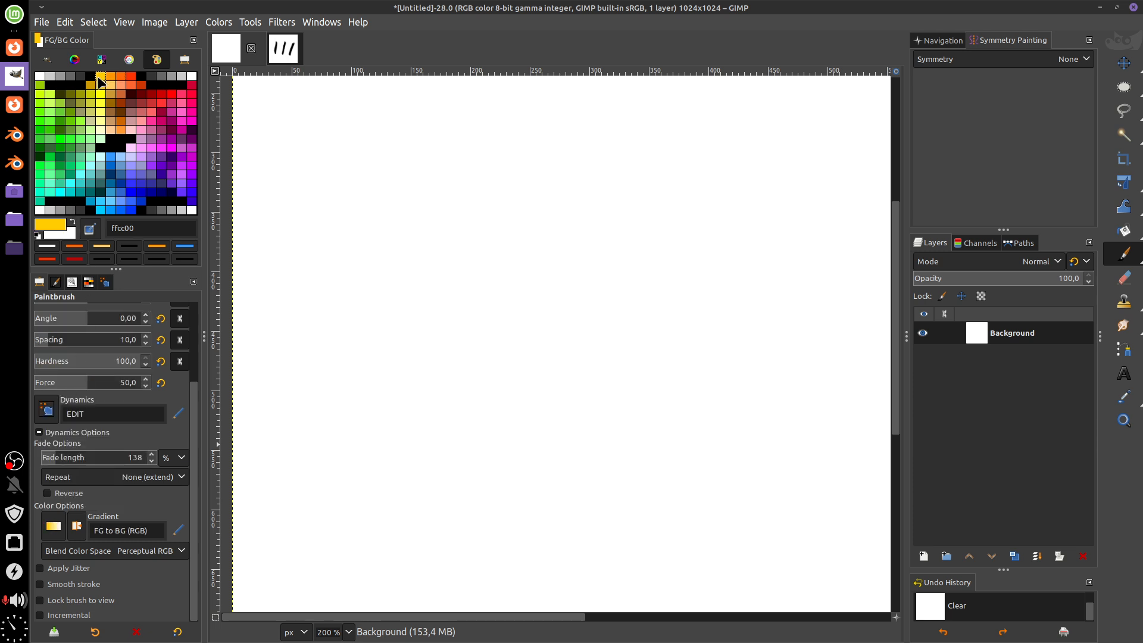
key("x")
left_click(113, 75)
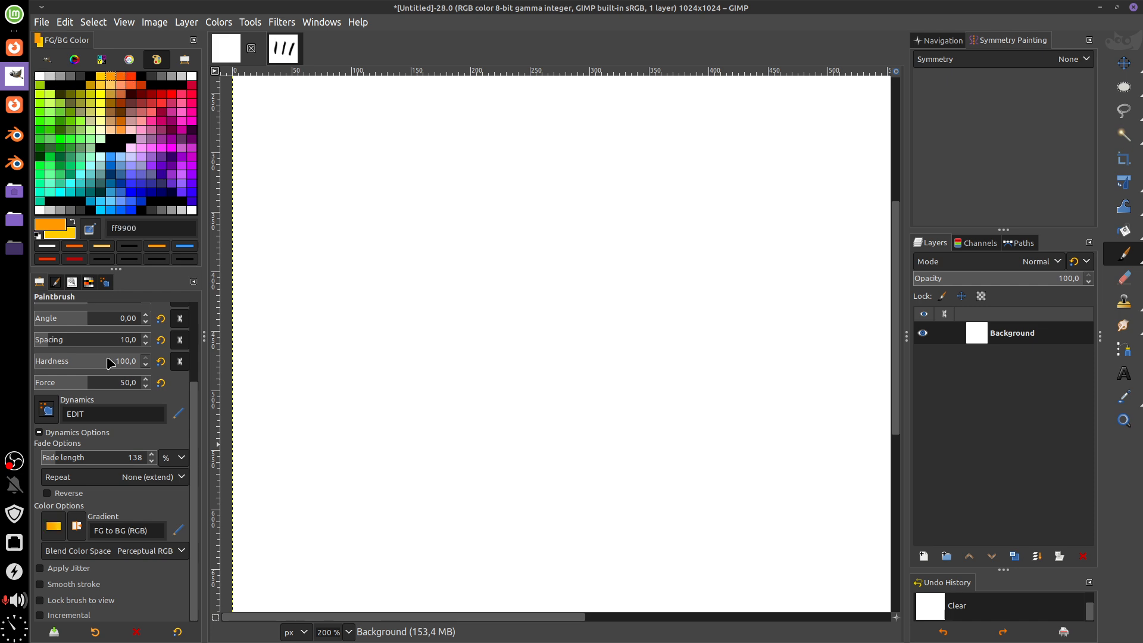
left_click(131, 76)
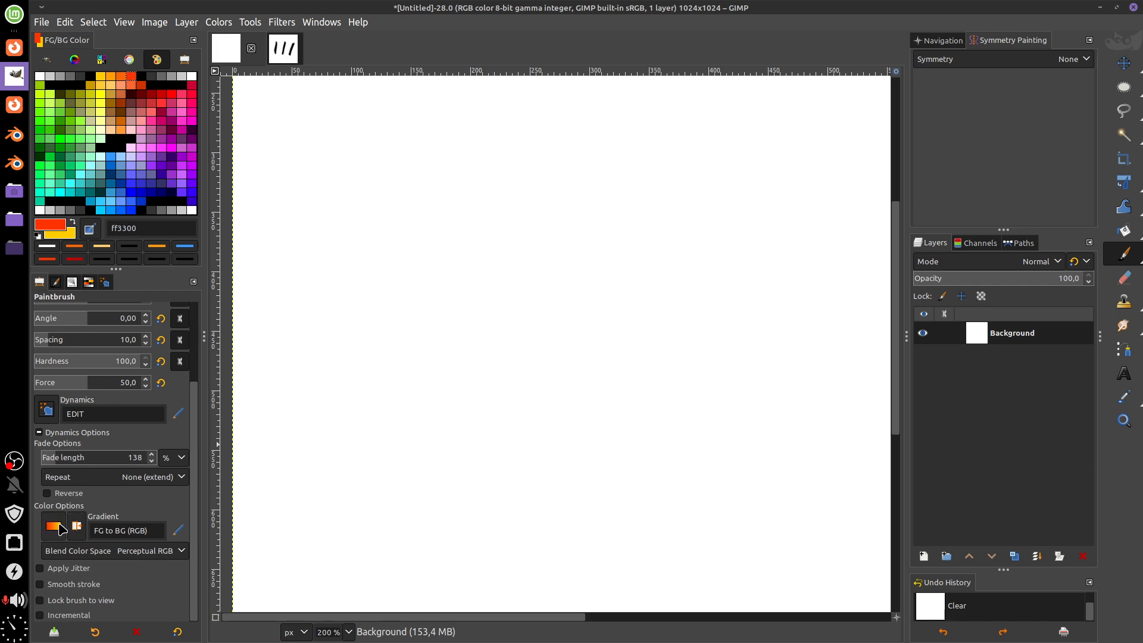
left_click(53, 526)
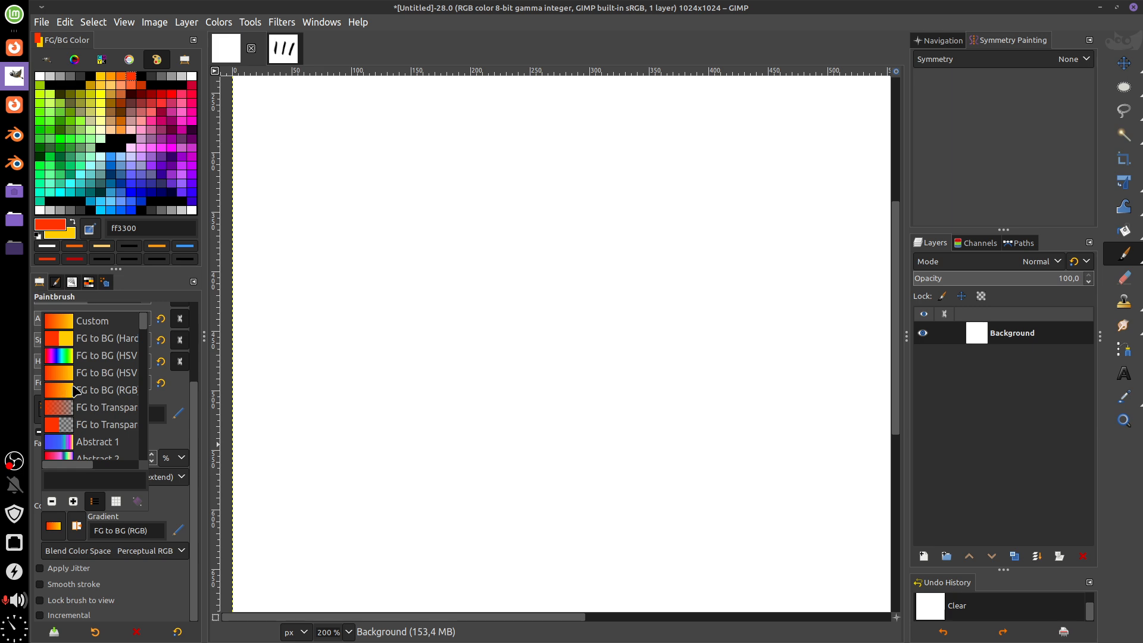
scroll(144, 351, "down", 10)
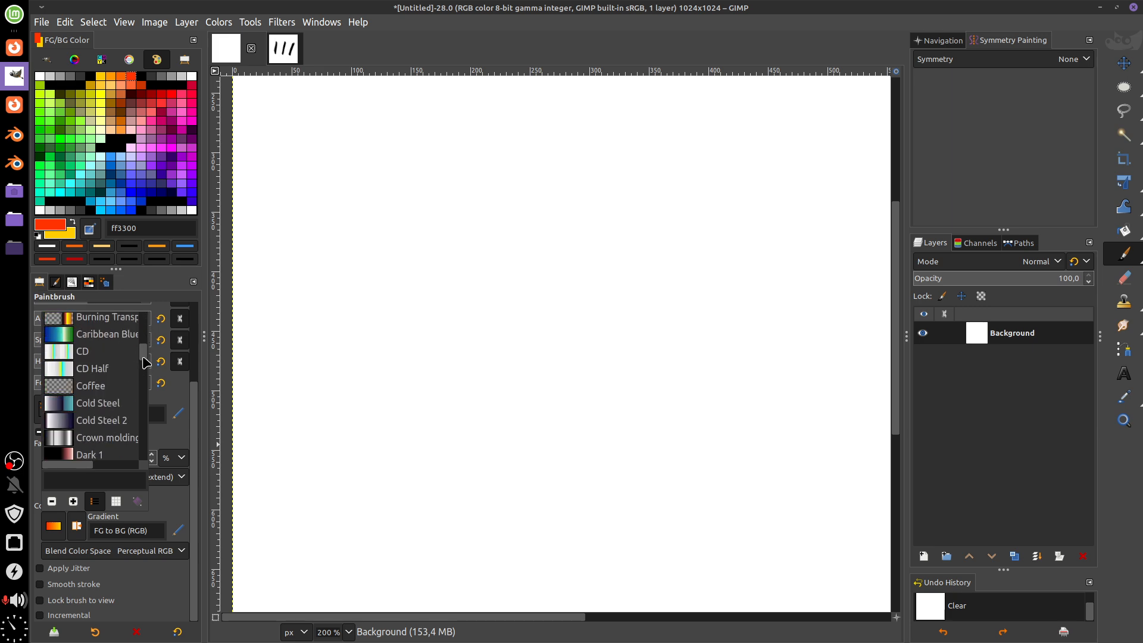
scroll(145, 352, "up", 10)
left_click(273, 259)
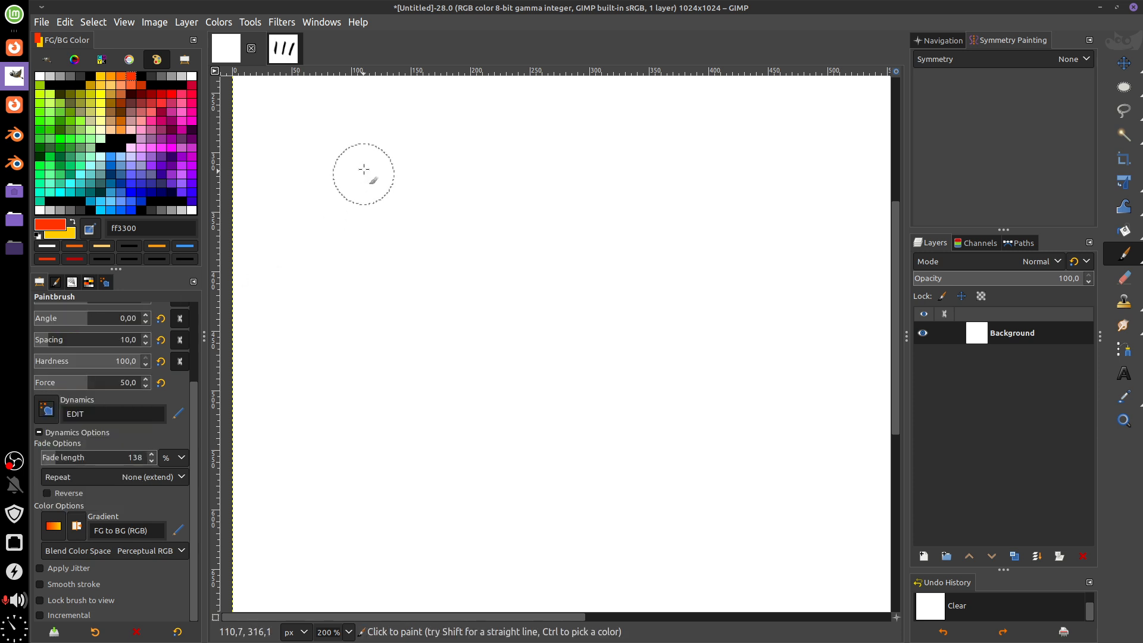
Paint a test stroke with the red-to-yellow FG to BG (RGB) gradient and return the canvas to white.
mouse_move(362, 160)
left_mouse_down()
mouse_move(391, 301)
mouse_move(472, 383)
mouse_move(548, 337)
mouse_move(673, 454)
mouse_move(723, 242)
mouse_move(711, 286)
left_mouse_up()
key("ctrl+period")
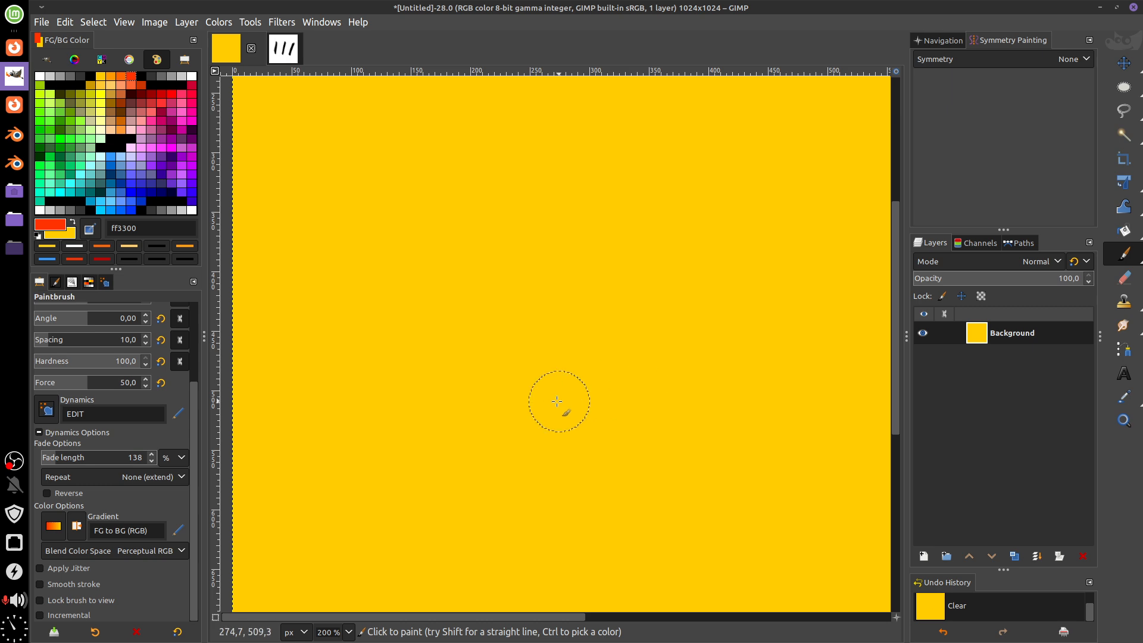
key("ctrl+z")
key("ctrl+z")
key("Delete")
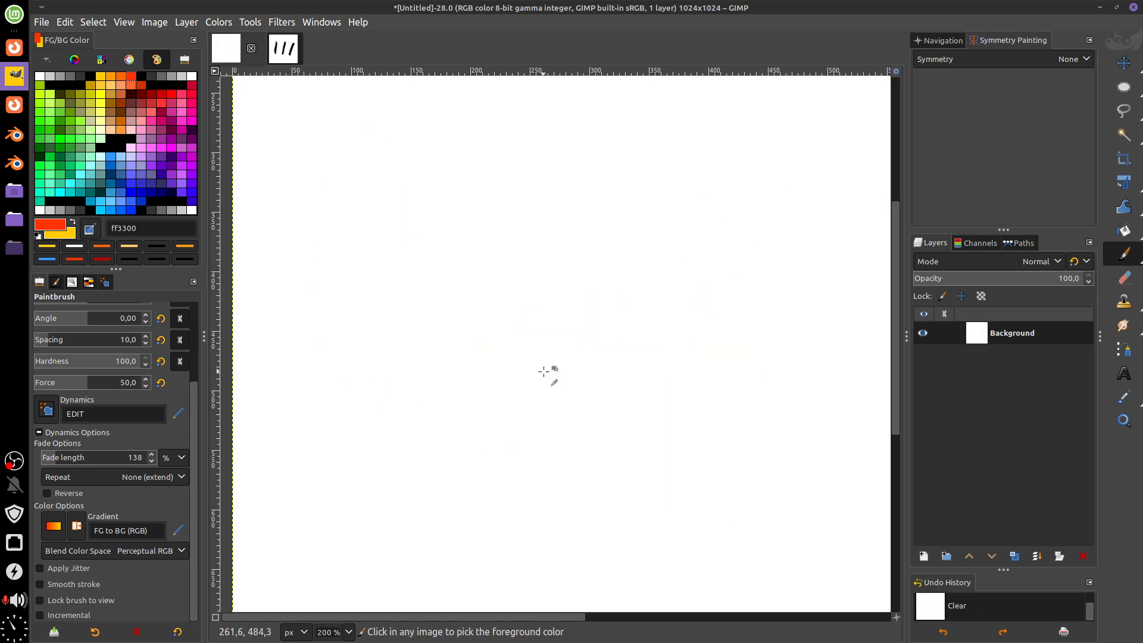
Switch the gradient to Abstract 1, paint a wavy test stroke and clear the canvas.
left_click(75, 526)
left_click(72, 448)
mouse_move(374, 156)
left_mouse_down()
mouse_move(362, 204)
mouse_move(492, 318)
mouse_move(650, 394)
mouse_move(691, 200)
mouse_move(737, 320)
left_mouse_up()
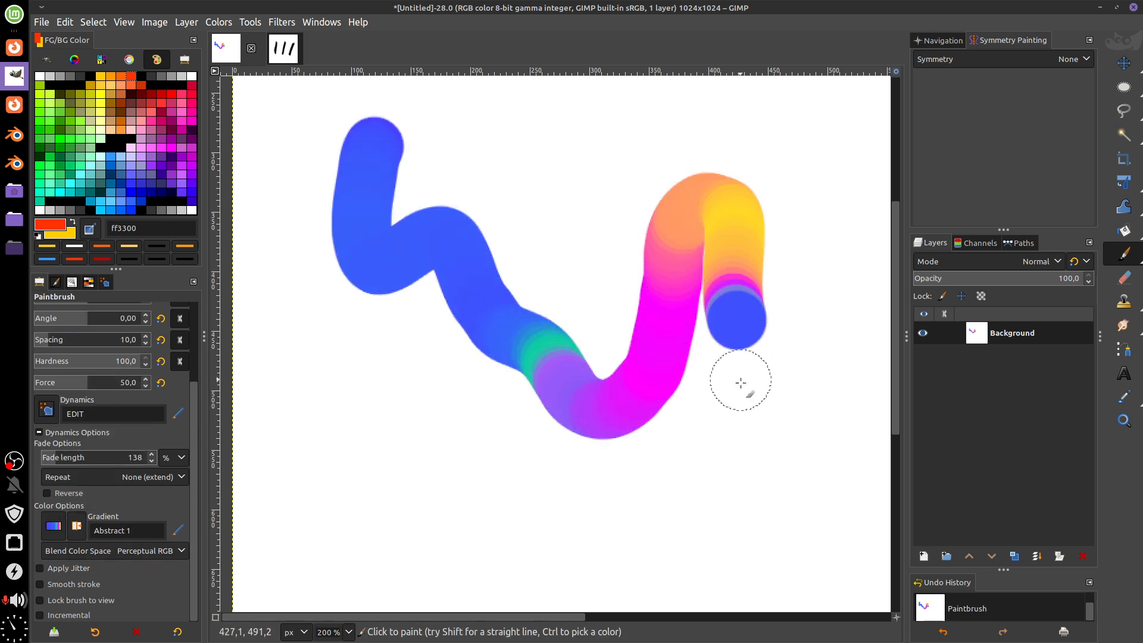
key("Delete")
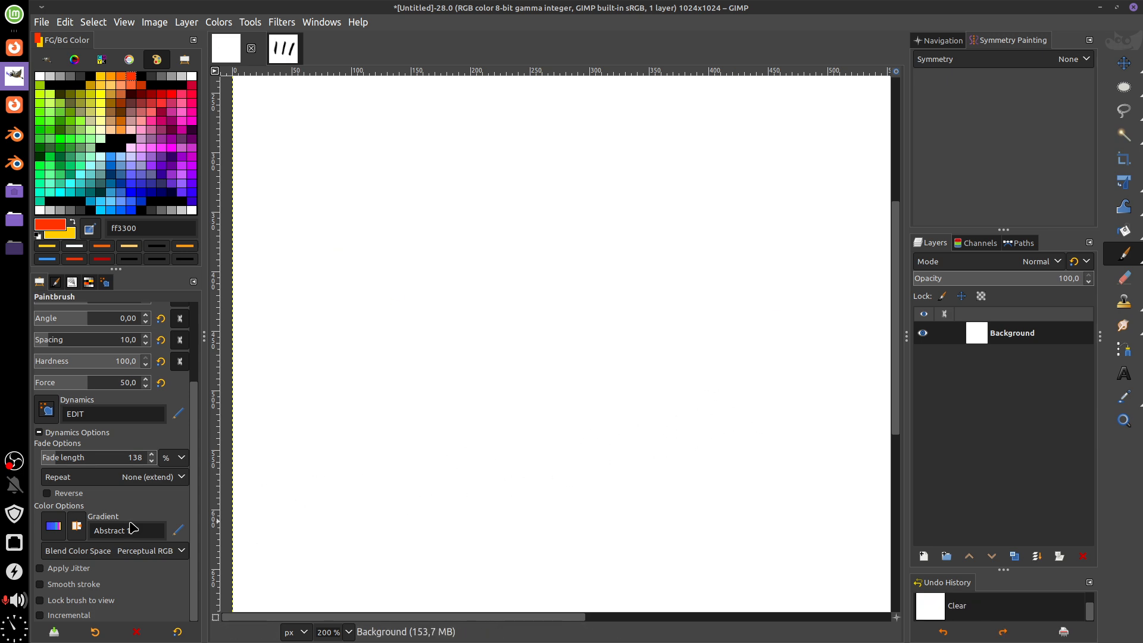
Set the gradient back to FG to BG (RGB), paint wavy test strokes and undo them.
left_click(75, 526)
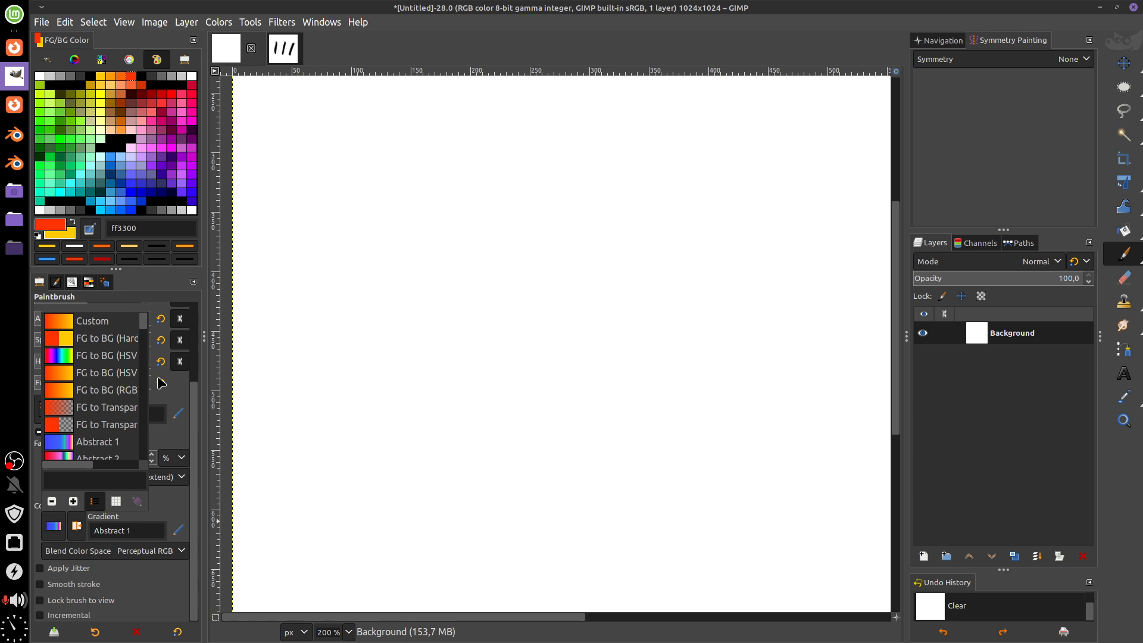
left_click(69, 394)
mouse_move(386, 238)
left_mouse_down()
mouse_move(503, 403)
mouse_move(658, 420)
left_mouse_up()
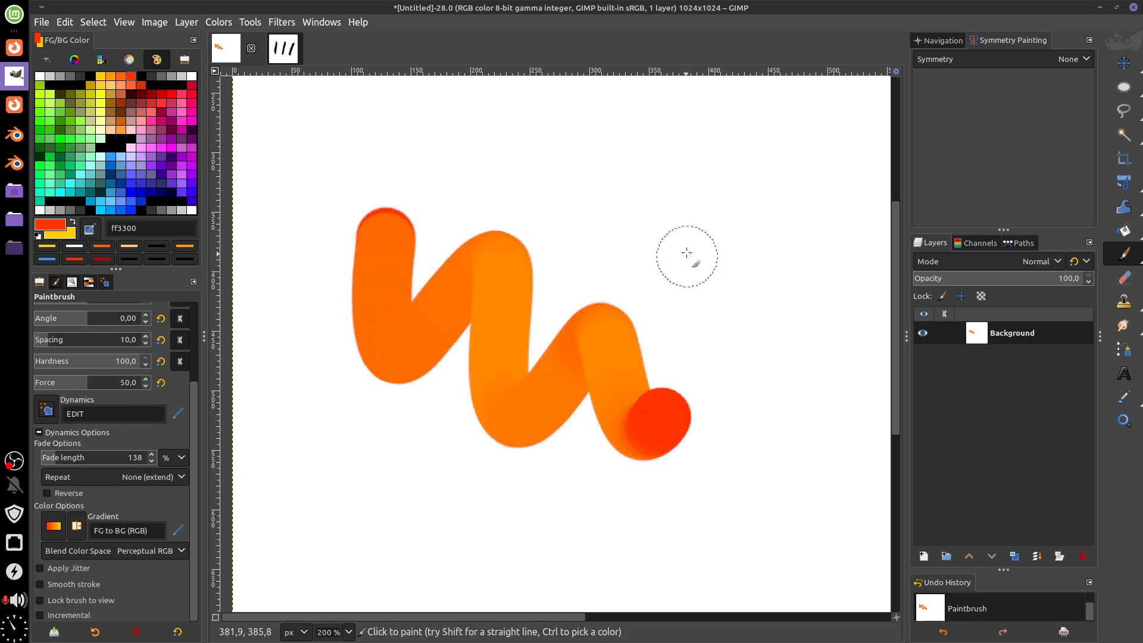
left_click_drag(686, 252, 694, 439)
key("ctrl+z")
key("ctrl+z")
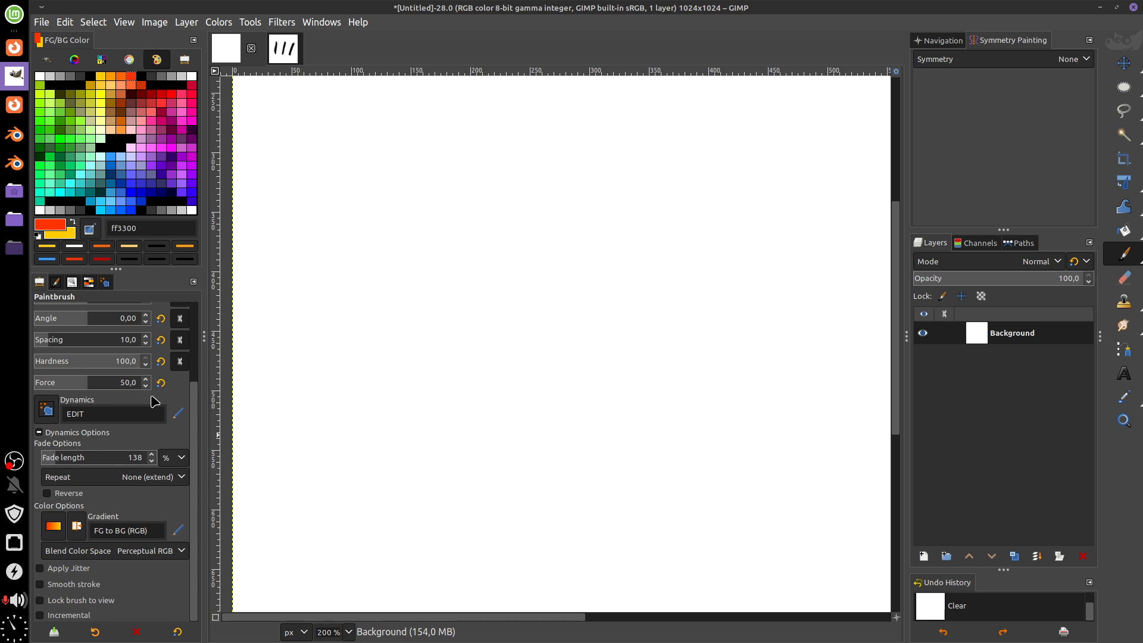
Replace the Color mapping with Hardness driven by Pressure in the EDIT dynamics, paint a curved test stroke and restore the white canvas.
left_click(106, 283)
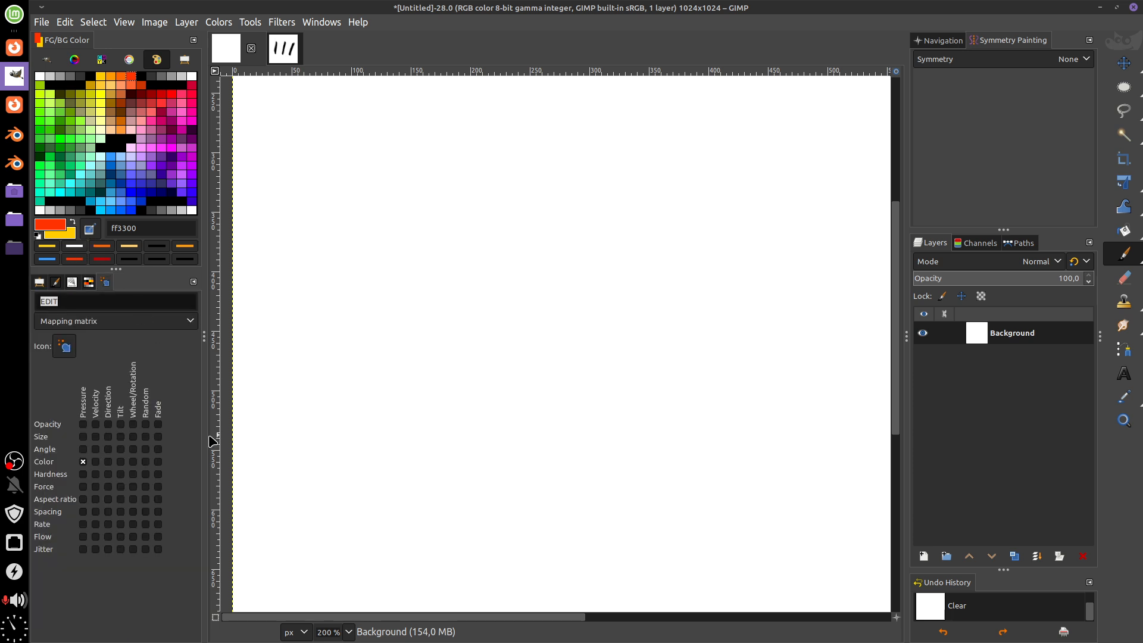
left_click(83, 462)
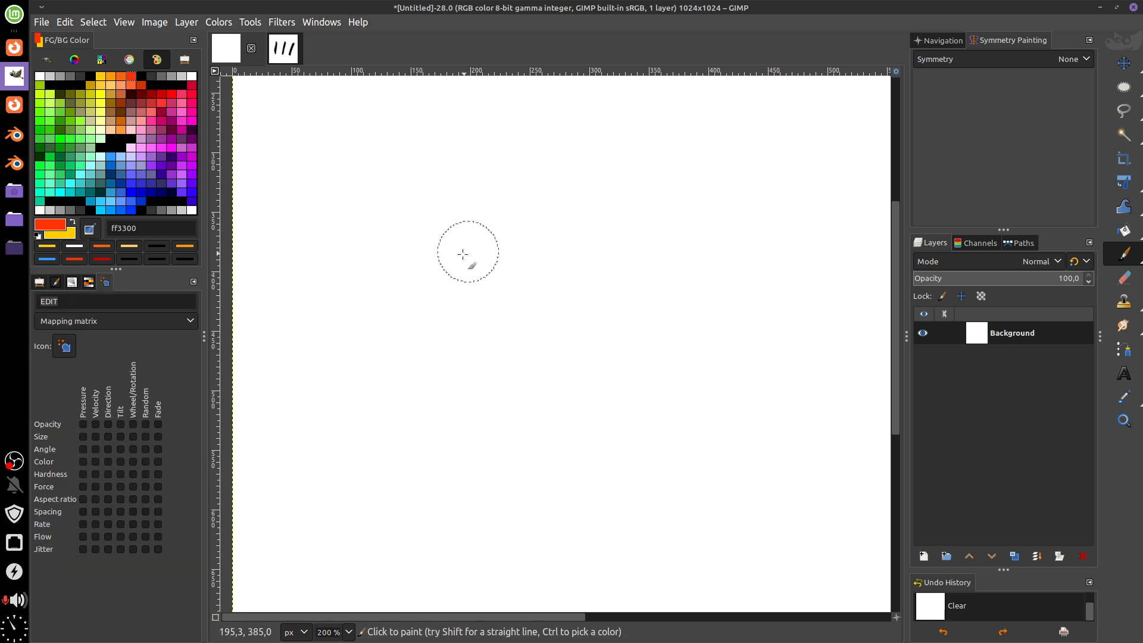
mouse_move(438, 268)
left_mouse_down()
mouse_move(496, 221)
mouse_move(557, 234)
mouse_move(588, 280)
mouse_move(600, 447)
left_mouse_up()
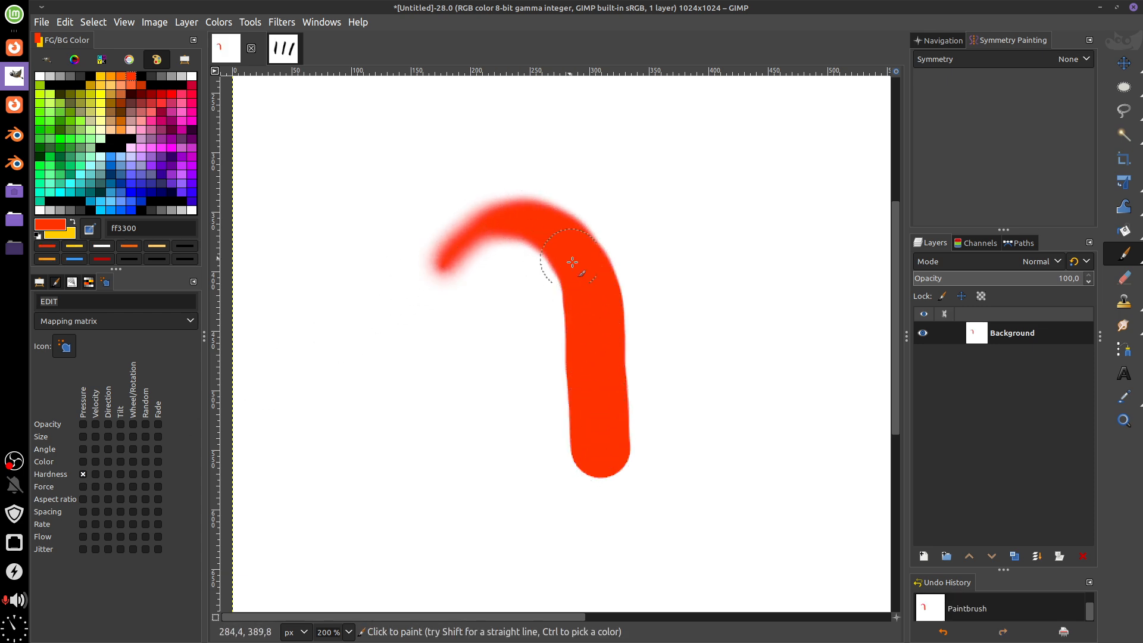
key("Delete")
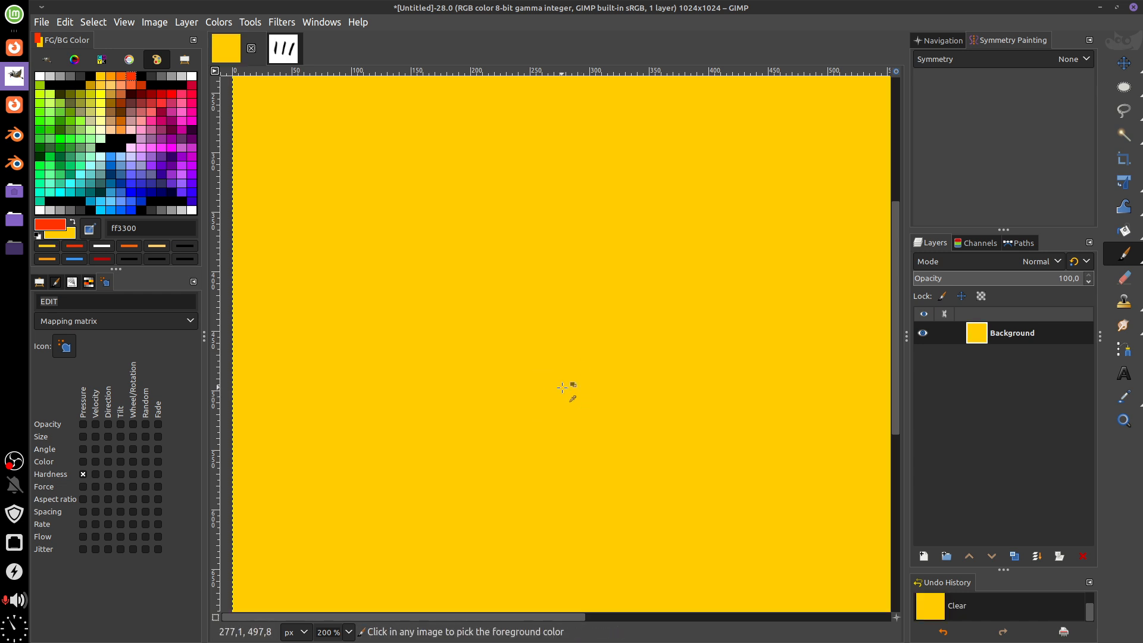
key("ctrl+z")
key("ctrl+z")
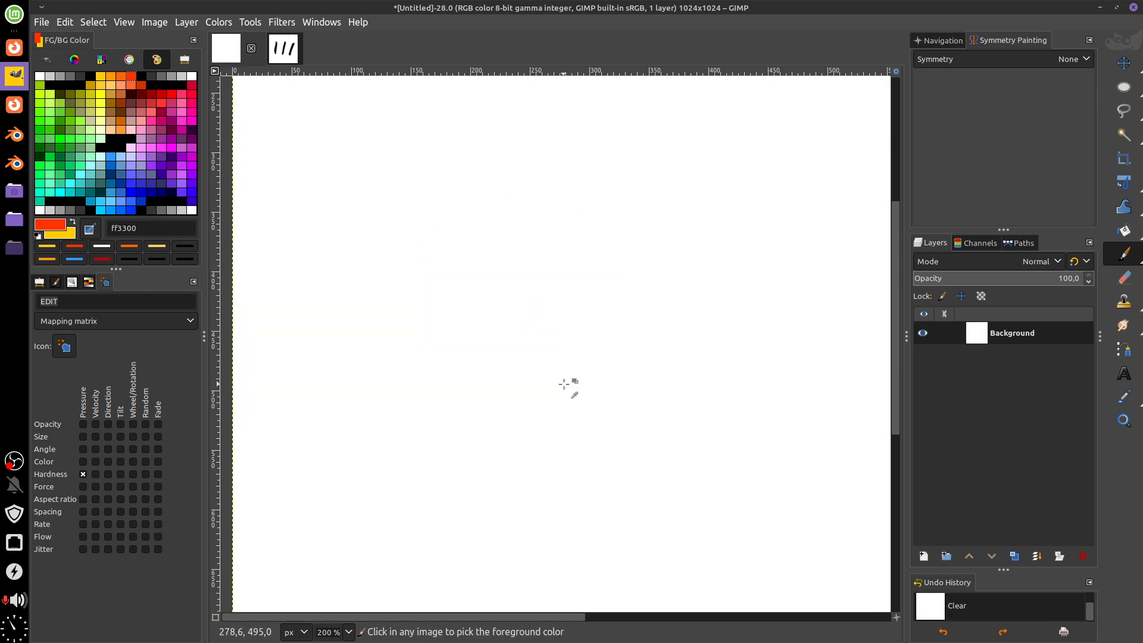
Replace the Hardness mapping with Aspect ratio driven by Pressure, paint several test strokes and dabs, and undo them all.
left_click(83, 498)
mouse_move(450, 242)
left_mouse_down()
mouse_move(442, 298)
mouse_move(458, 322)
mouse_move(540, 217)
mouse_move(576, 199)
mouse_move(599, 211)
mouse_move(579, 303)
mouse_move(582, 372)
mouse_move(601, 460)
mouse_move(658, 570)
left_mouse_up()
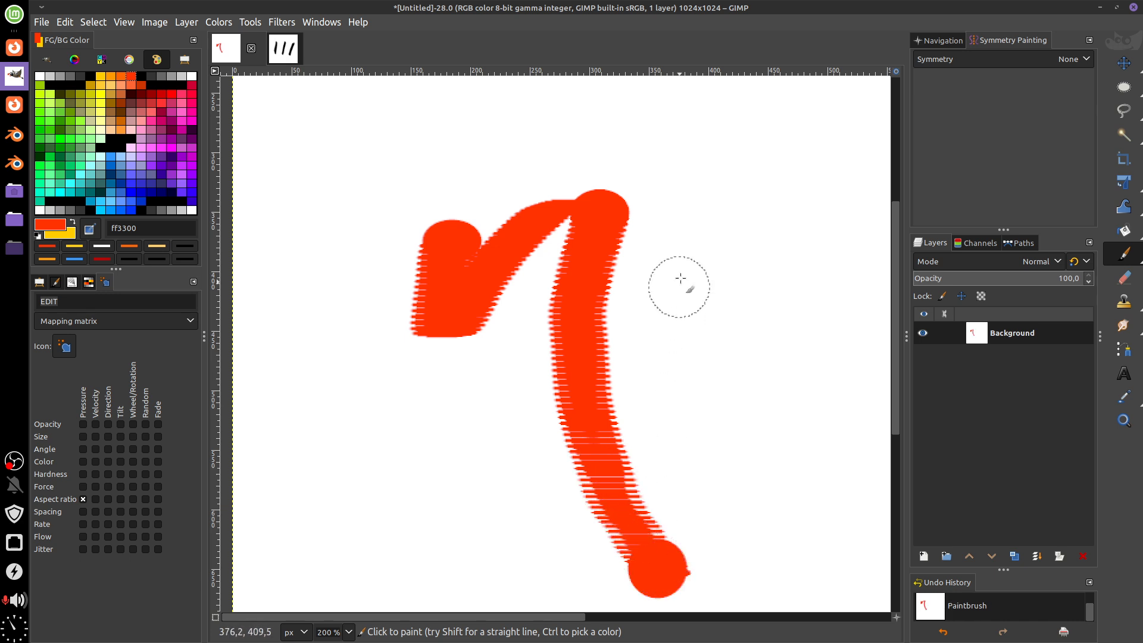
left_click(698, 202)
left_click(711, 159)
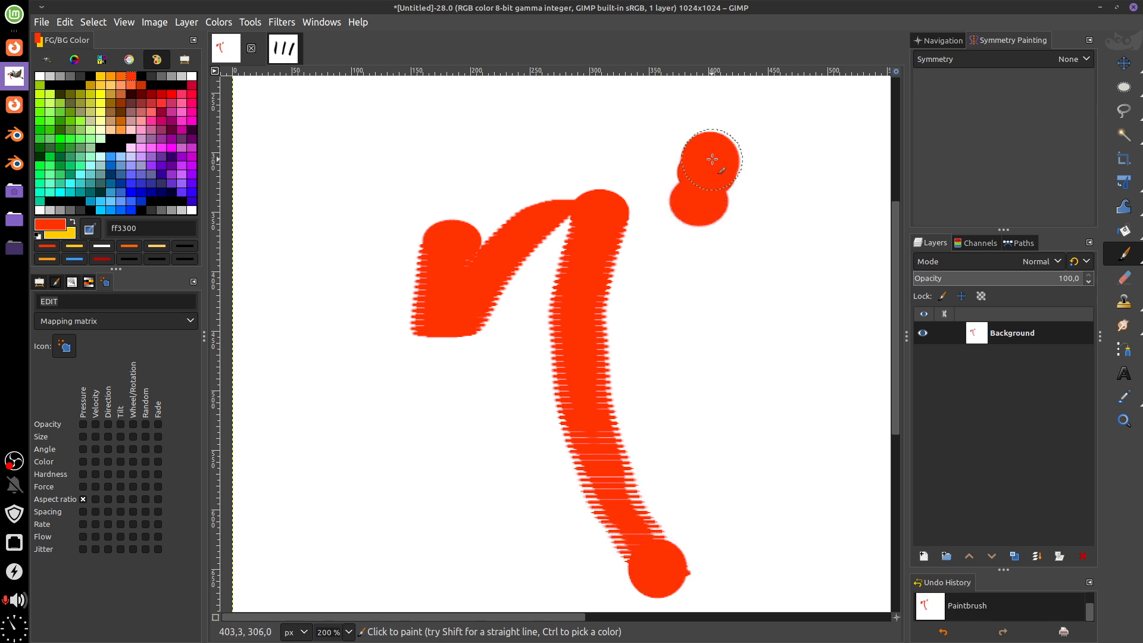
mouse_move(712, 160)
left_mouse_down()
mouse_move(748, 196)
mouse_move(740, 366)
mouse_move(798, 546)
left_mouse_up()
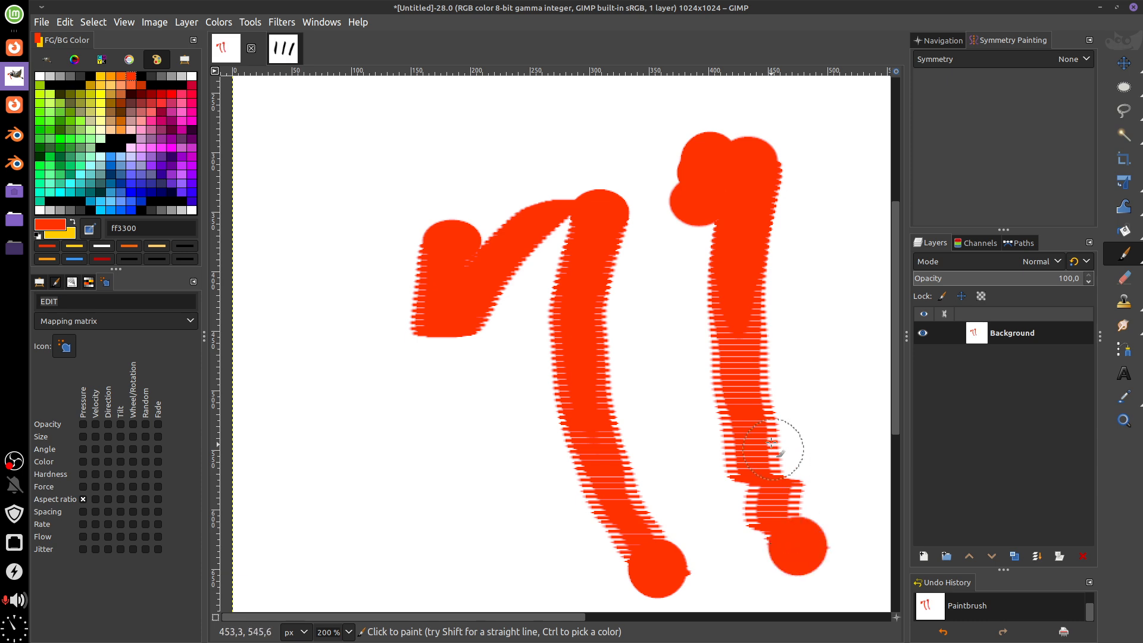
key("ctrl+z")
key("ctrl+z")
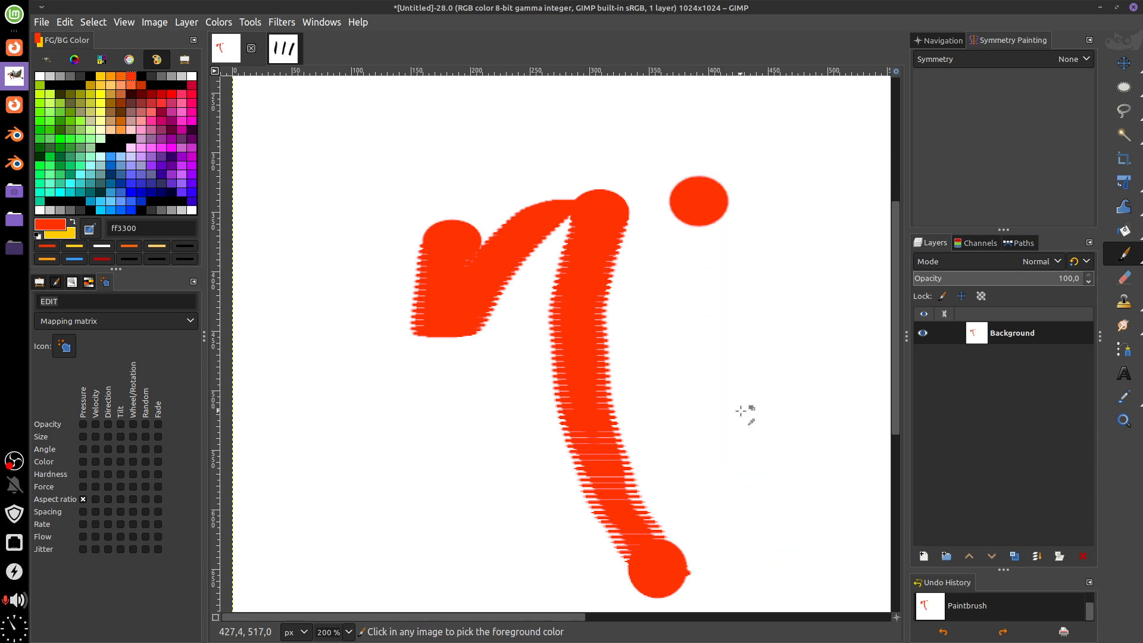
key("ctrl+z")
key("ctrl+z")
key("ctrl+z")
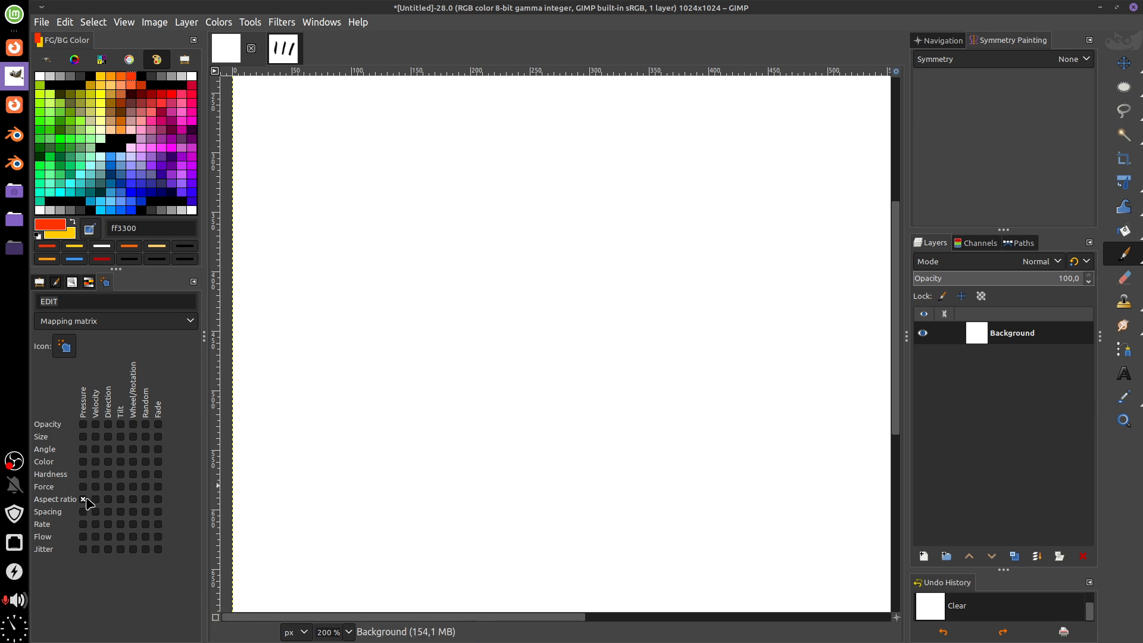
Replace the Aspect ratio mapping with Spacing driven by Pressure and paint a large looping test stroke.
left_click(85, 511)
left_click(420, 184)
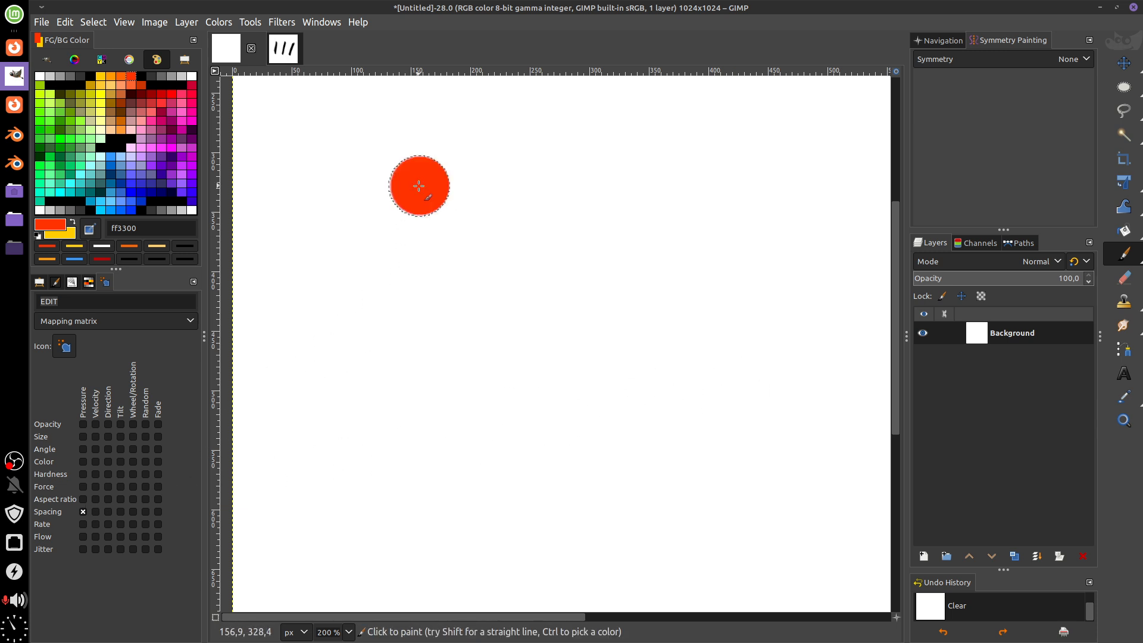
mouse_move(432, 222)
left_mouse_down()
mouse_move(520, 439)
mouse_move(585, 491)
mouse_move(635, 496)
mouse_move(688, 478)
mouse_move(734, 437)
mouse_move(767, 385)
mouse_move(785, 271)
mouse_move(762, 218)
mouse_move(697, 184)
mouse_move(625, 190)
mouse_move(597, 228)
left_mouse_up()
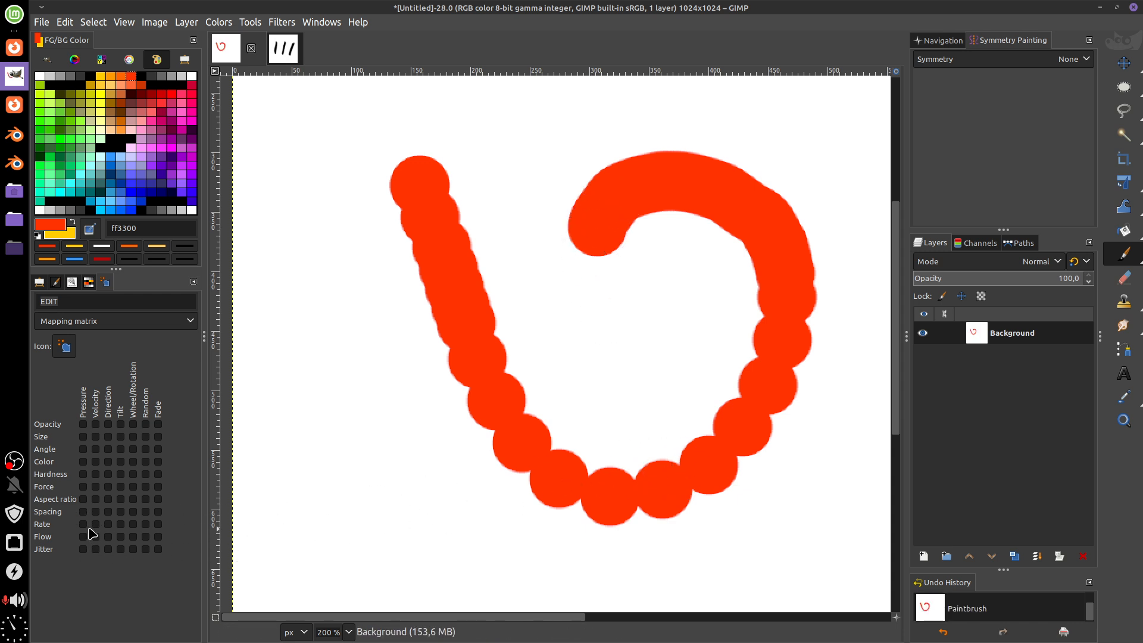
Replace the Spacing mapping with Rate driven by Pressure, paint a test stroke and return the canvas to blank white.
mouse_move(363, 353)
left_mouse_down()
mouse_move(412, 495)
mouse_move(489, 534)
mouse_move(573, 553)
mouse_move(724, 538)
mouse_move(795, 484)
left_mouse_up()
key("Delete")
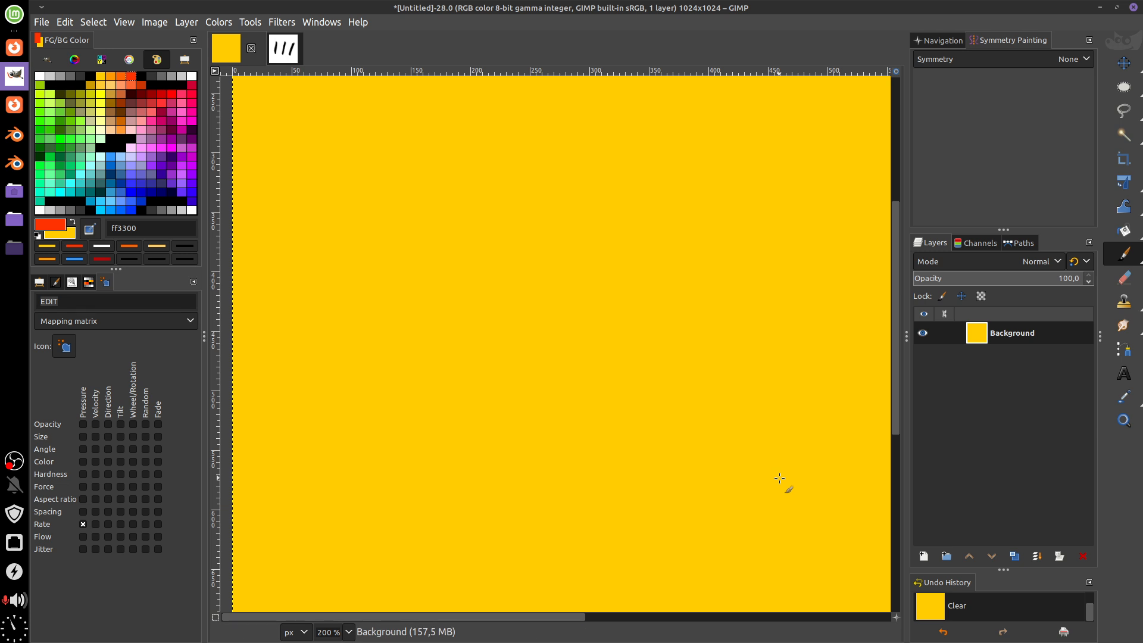
key("ctrl+z")
key("ctrl+z")
key("ctrl+z")
key("ctrl+z")
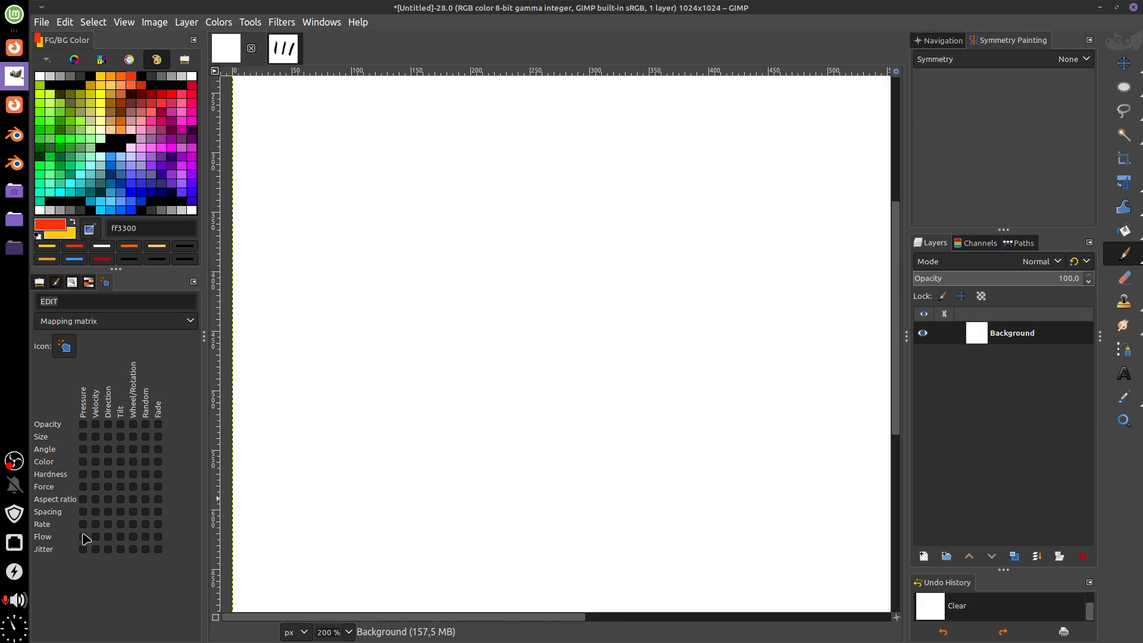
Replace the Rate mapping with Flow driven by Pressure, paint a wavy test stroke and clear the canvas.
left_click(83, 537)
mouse_move(349, 238)
left_mouse_down()
mouse_move(376, 356)
mouse_move(489, 368)
mouse_move(609, 341)
mouse_move(685, 419)
left_mouse_up()
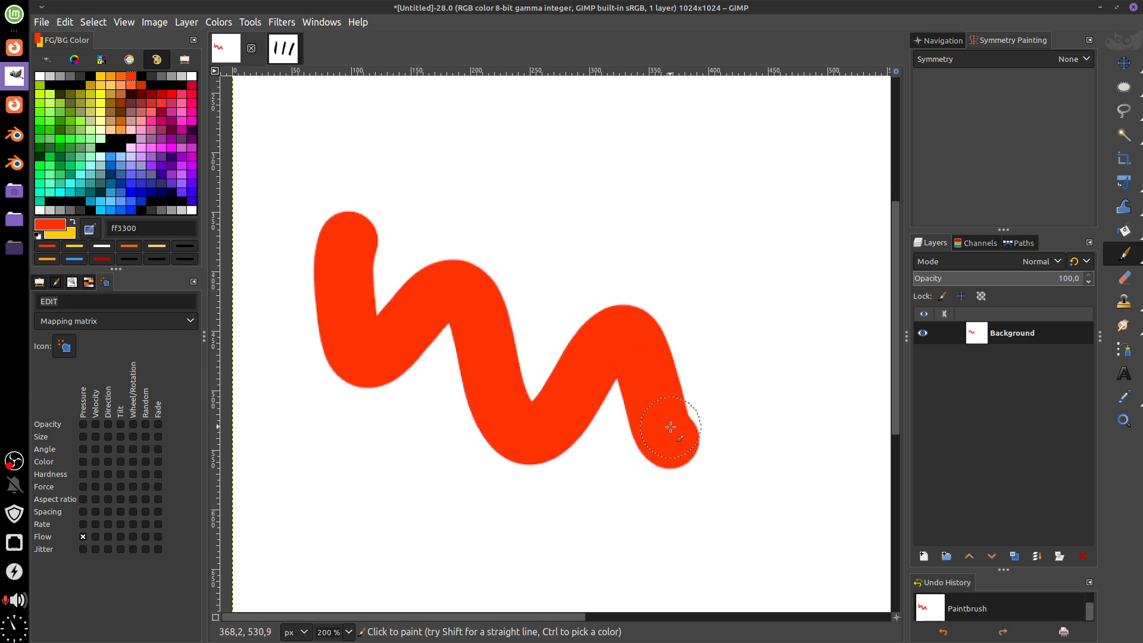
key("Delete")
Switch the Pressure mapping from Flow back to Rate, paint two test strokes and undo each one.
left_click(83, 524)
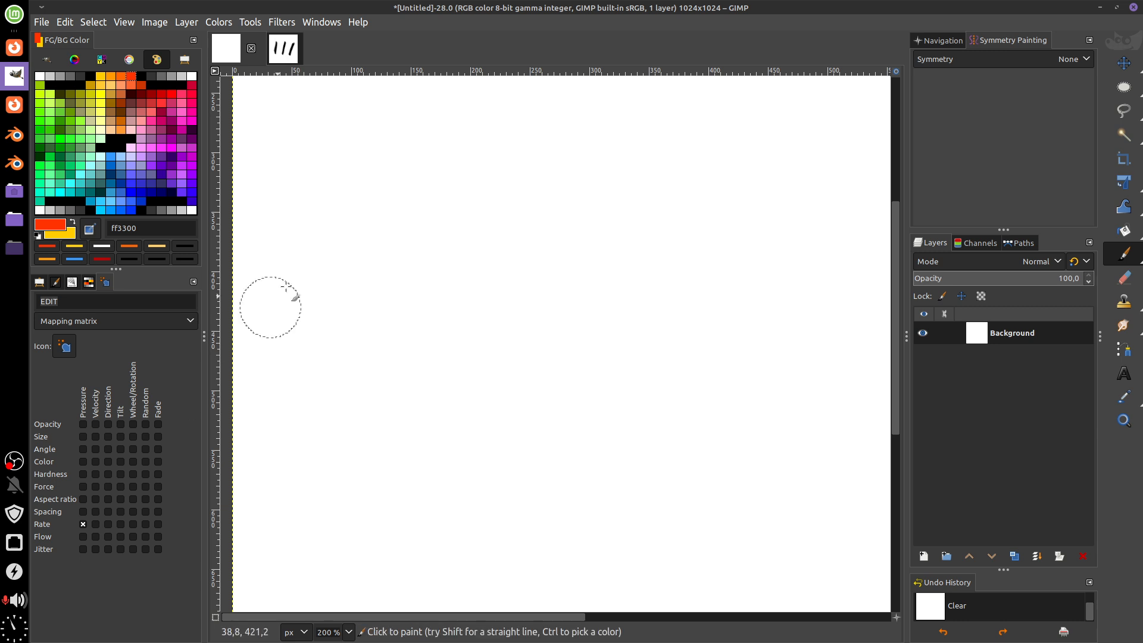
left_click_drag(343, 220, 561, 383)
key("ctrl+z")
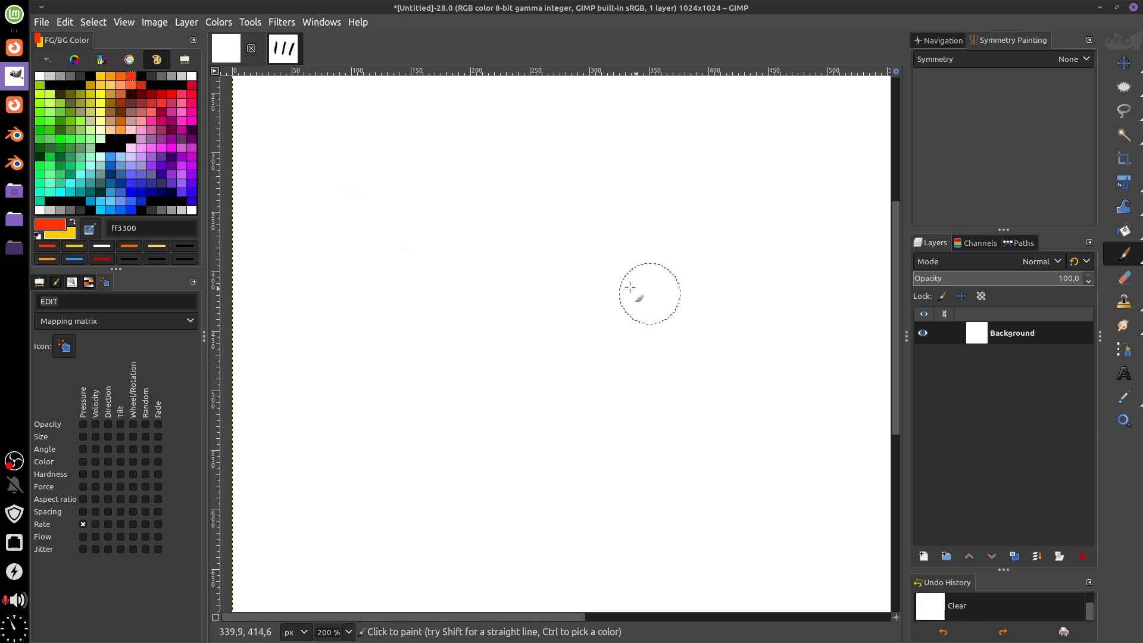
mouse_move(291, 229)
left_mouse_down()
mouse_move(500, 161)
mouse_move(788, 238)
left_mouse_up()
key("ctrl+z")
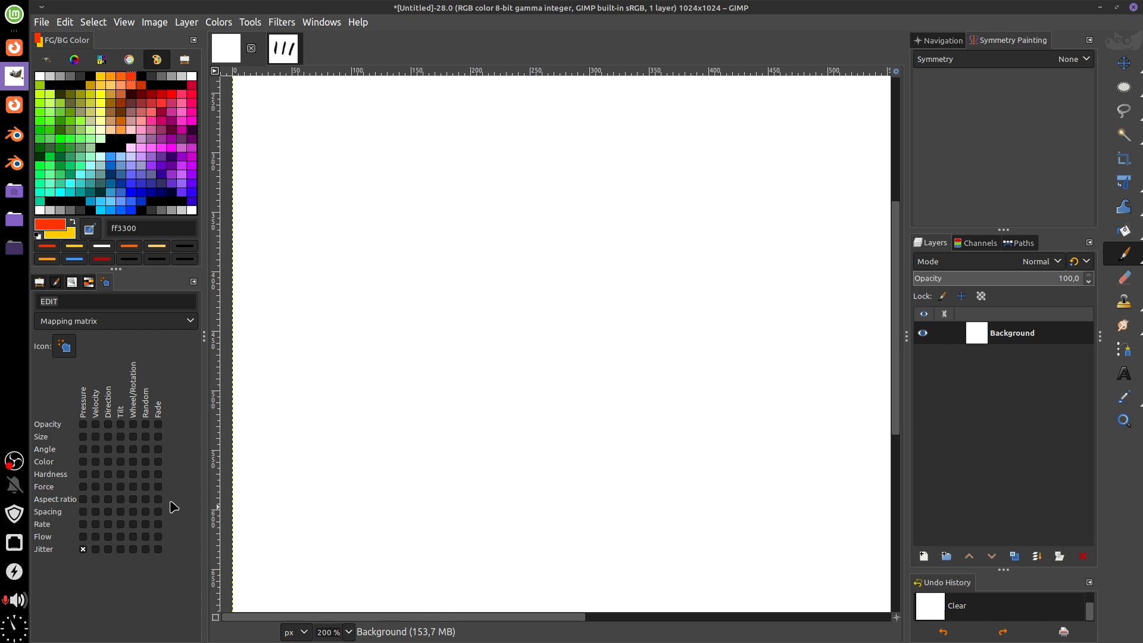
Replace the Rate mapping with Jitter driven by Pressure, paint a test stroke and undo it.
left_click_drag(400, 226, 491, 395)
key("ctrl+z")
Enable Apply Jitter for the Paintbrush and paint a straight diagonal test stroke and a zigzag one beside it.
left_click(56, 283)
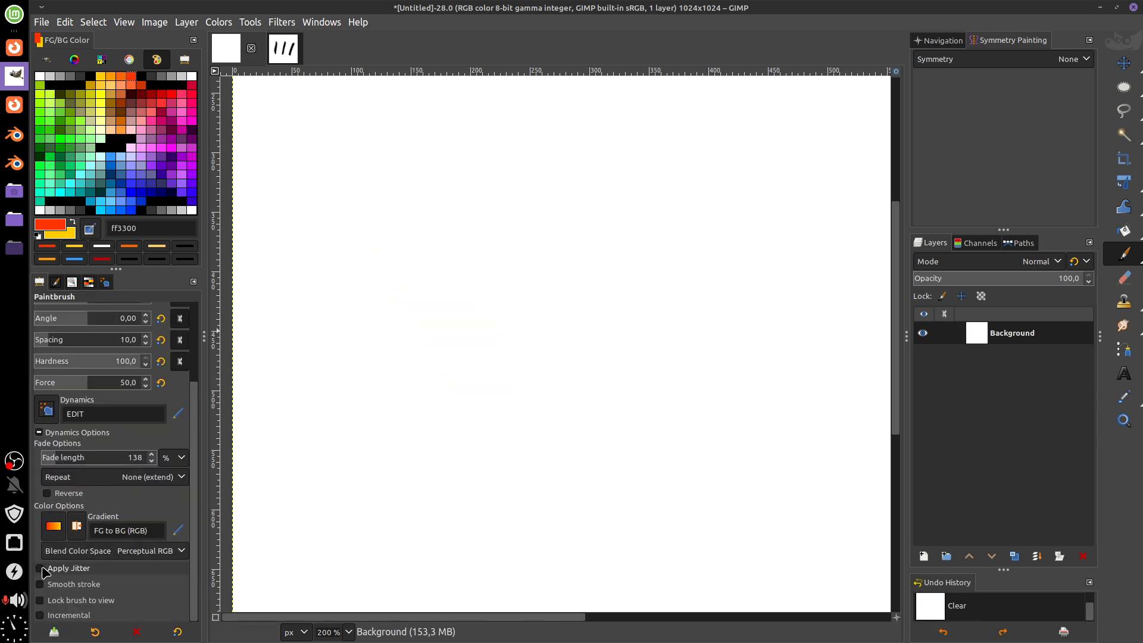
left_click(53, 569)
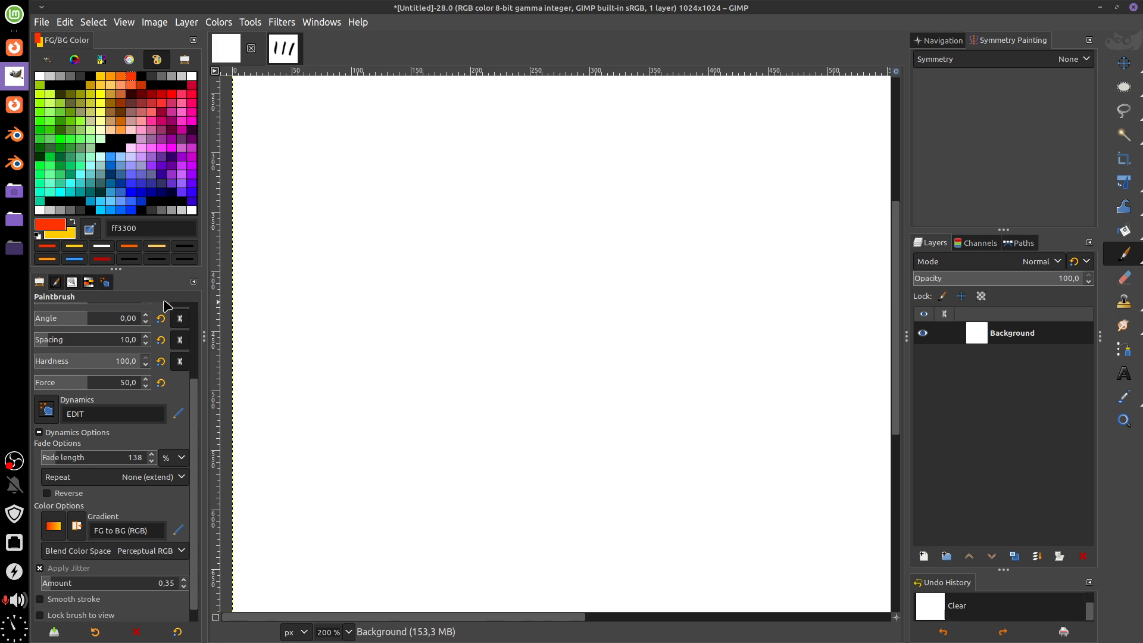
mouse_move(385, 162)
left_mouse_down()
mouse_move(525, 450)
mouse_move(570, 511)
left_mouse_up()
mouse_move(580, 176)
left_mouse_down()
mouse_move(582, 208)
mouse_move(663, 370)
mouse_move(799, 313)
mouse_move(759, 476)
left_mouse_up()
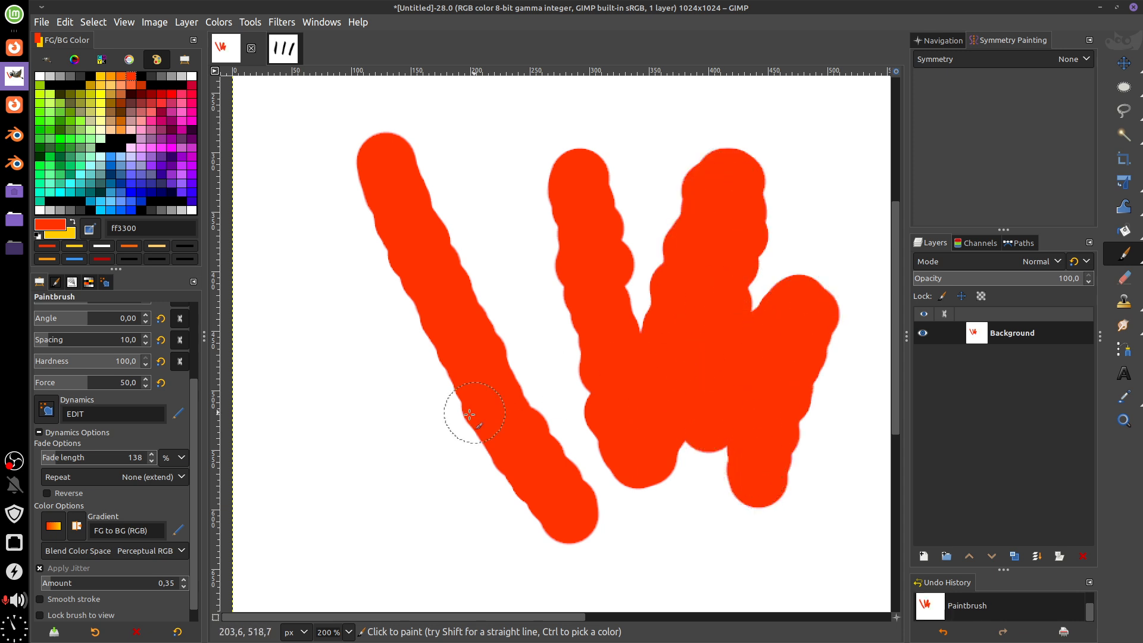
Set the jitter Amount to 20 and paint a diagonal test stroke across the existing ones.
left_click(160, 585)
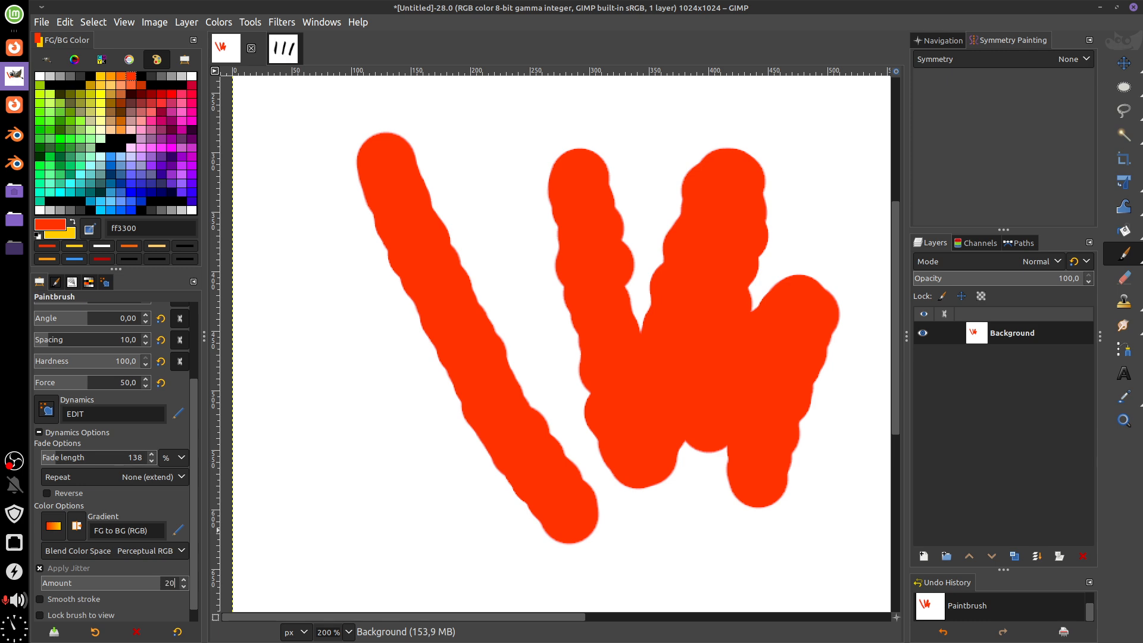
mouse_move(285, 226)
left_mouse_down()
mouse_move(376, 411)
mouse_move(477, 538)
left_mouse_up()
Set the jitter Amount to 1 and paint a long zigzag test stroke in default black on a cleared canvas.
left_click_drag(167, 588, 39, 583)
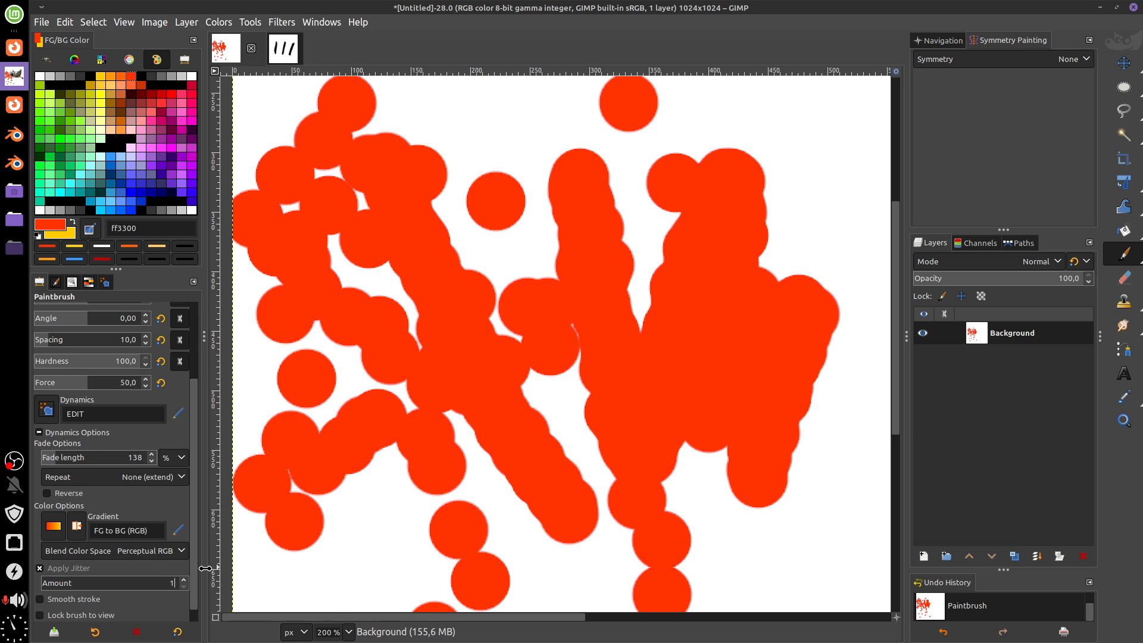
key("Return")
scroll(554, 245, "left", 3)
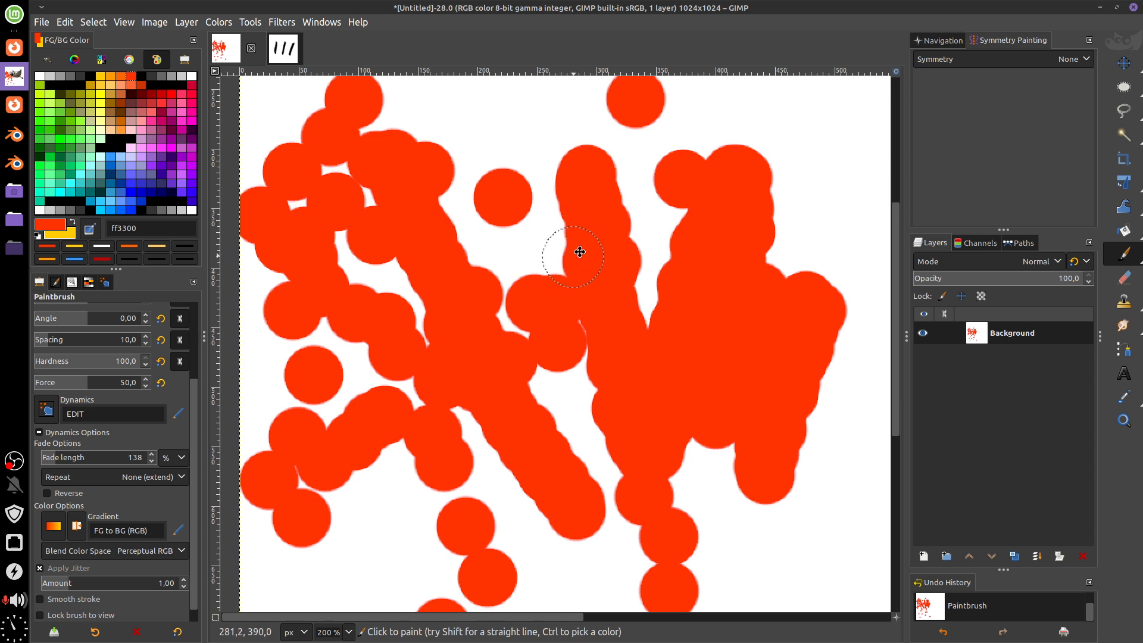
scroll(573, 238, "up", 3)
key("d")
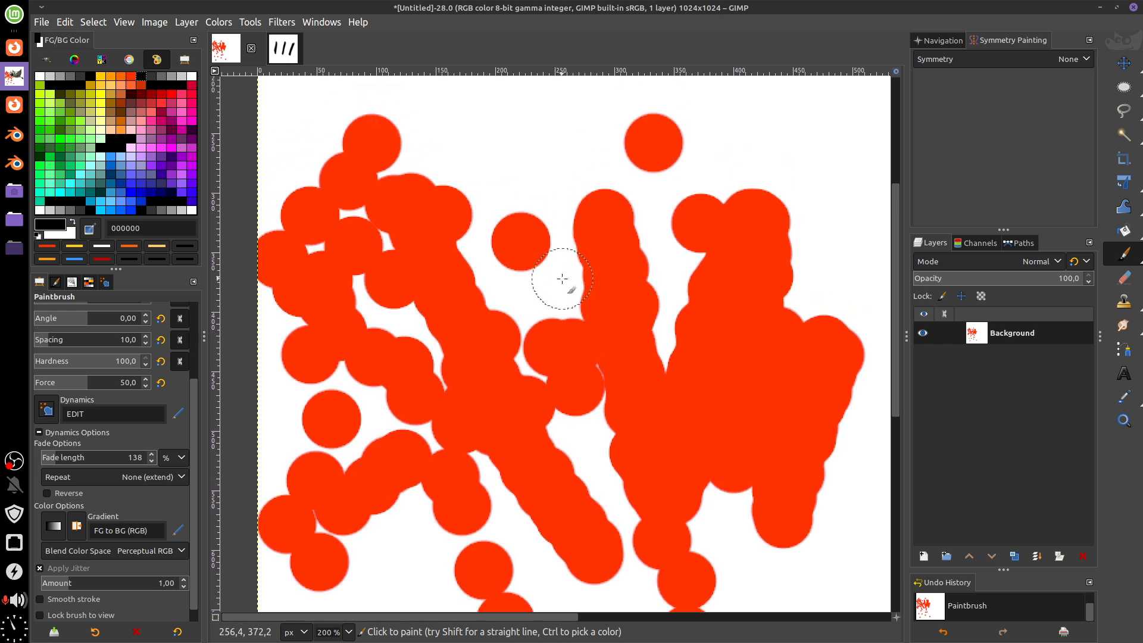
key("Delete")
scroll(590, 295, "right", 2)
mouse_move(343, 162)
left_mouse_down()
mouse_move(514, 486)
mouse_move(585, 552)
mouse_move(650, 544)
mouse_move(697, 249)
mouse_move(759, 342)
mouse_move(799, 370)
mouse_move(660, 129)
mouse_move(566, 116)
mouse_move(446, 129)
left_mouse_up()
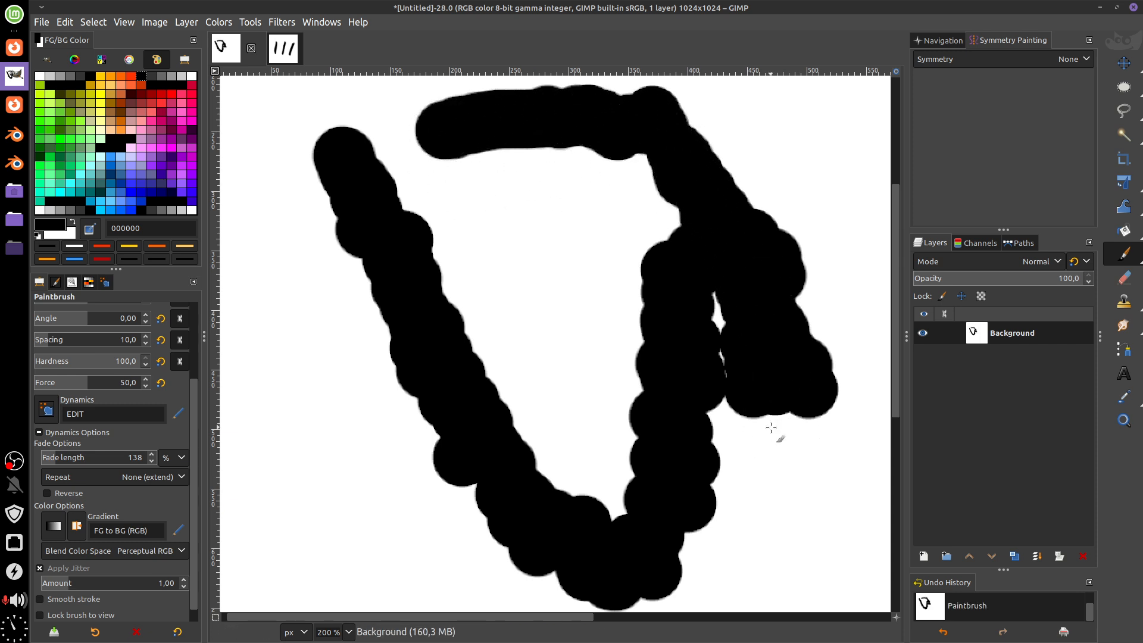
Clear the canvas, disable Apply Jitter and map Pressure to Size instead of Jitter.
key("Delete")
left_click(52, 570)
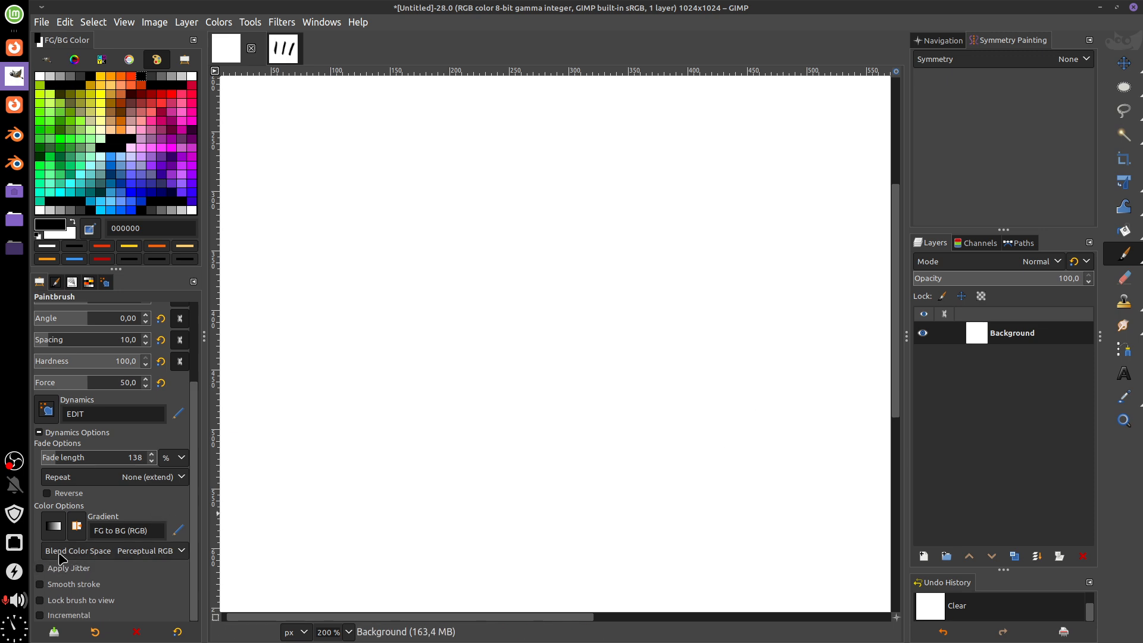
left_click(102, 283)
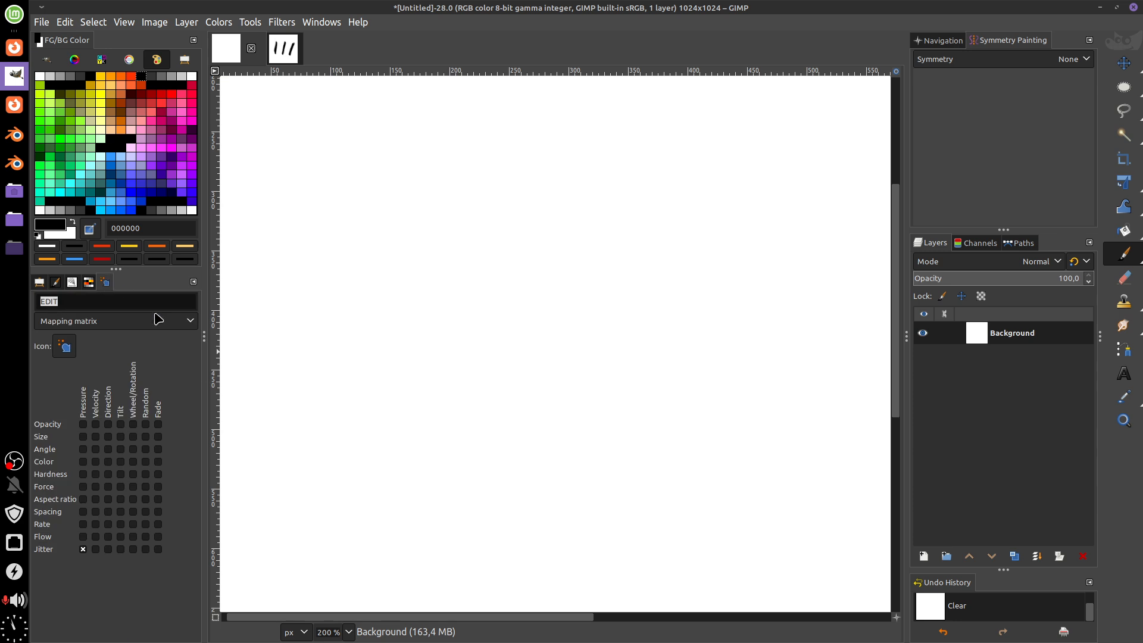
left_click(83, 547)
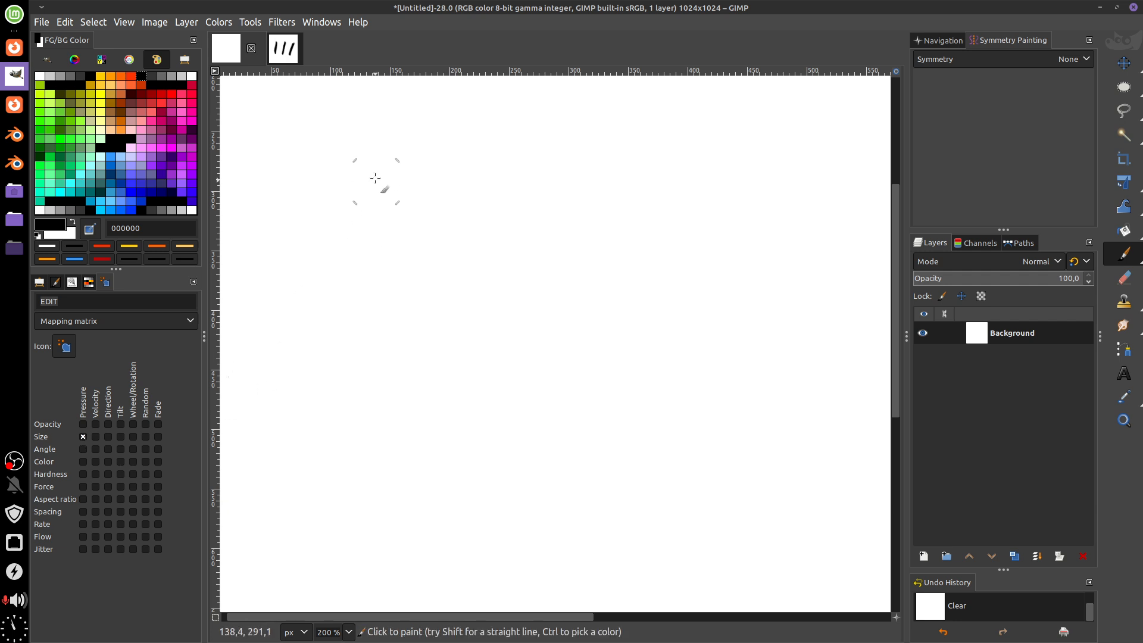
Paint a test stroke with Pressure driving Size, clear it, and paint two vertical strokes side by side.
left_click_drag(374, 153, 755, 444)
key("Delete")
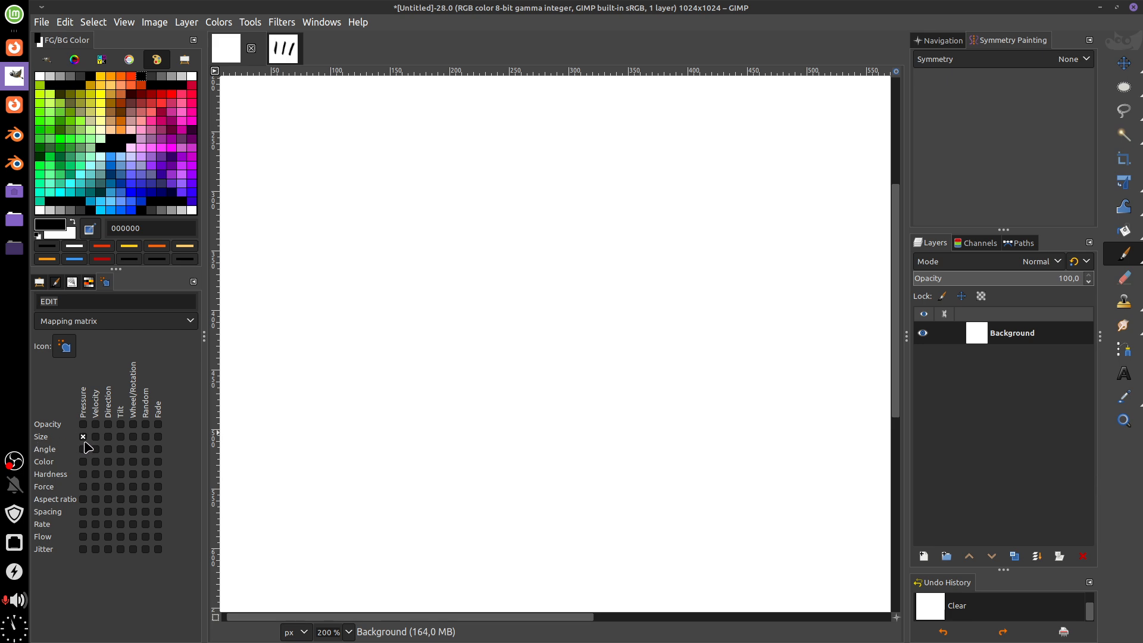
left_click(190, 321)
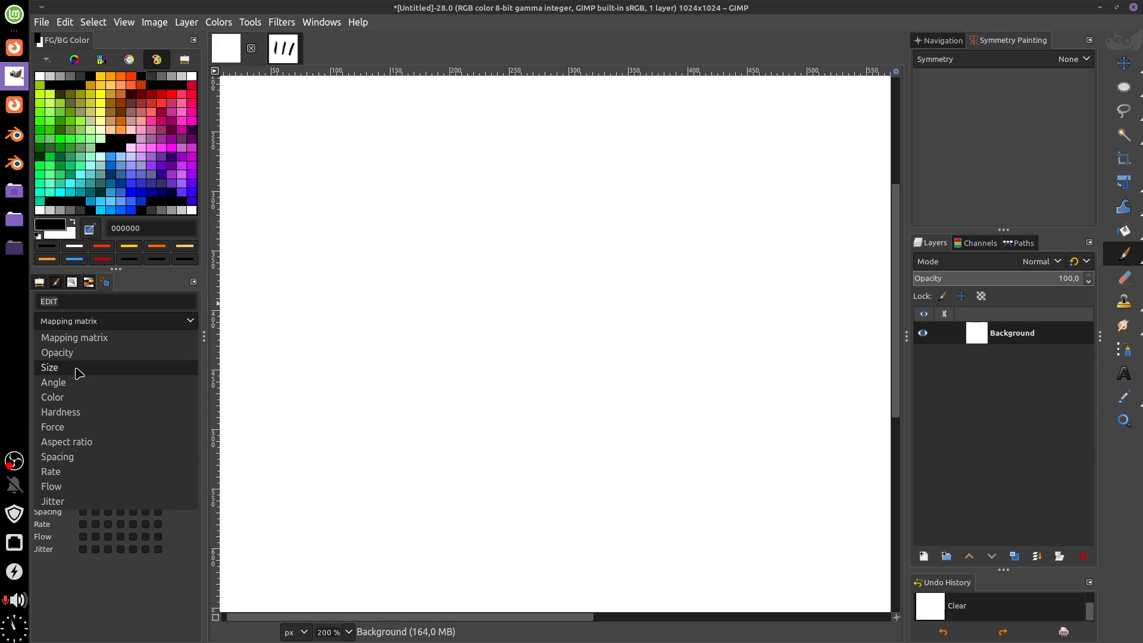
left_click(402, 331)
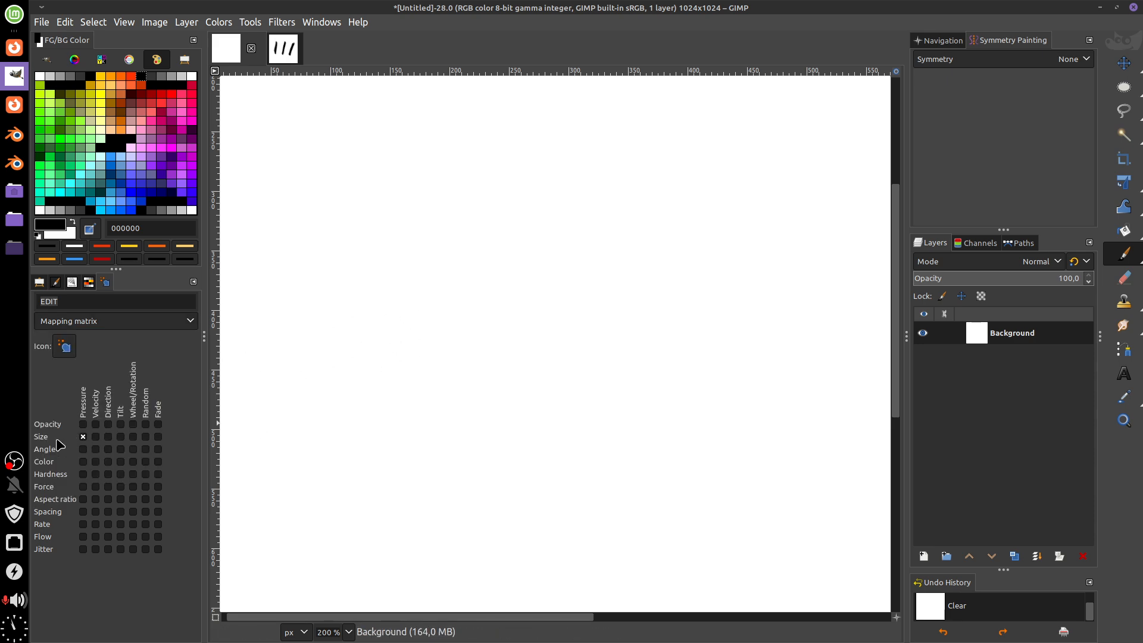
left_click_drag(400, 192, 388, 503)
left_click_drag(464, 168, 456, 541)
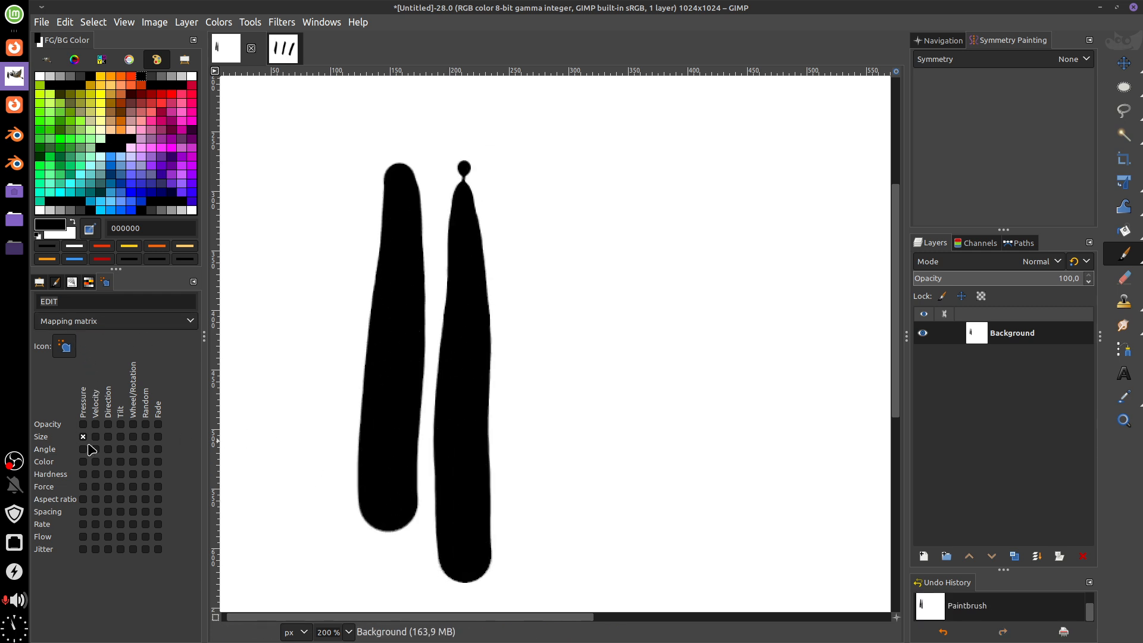
Invert the Pressure curve for Size so it falls from maximum to zero, and paint three long vertical test strokes.
left_click(178, 327)
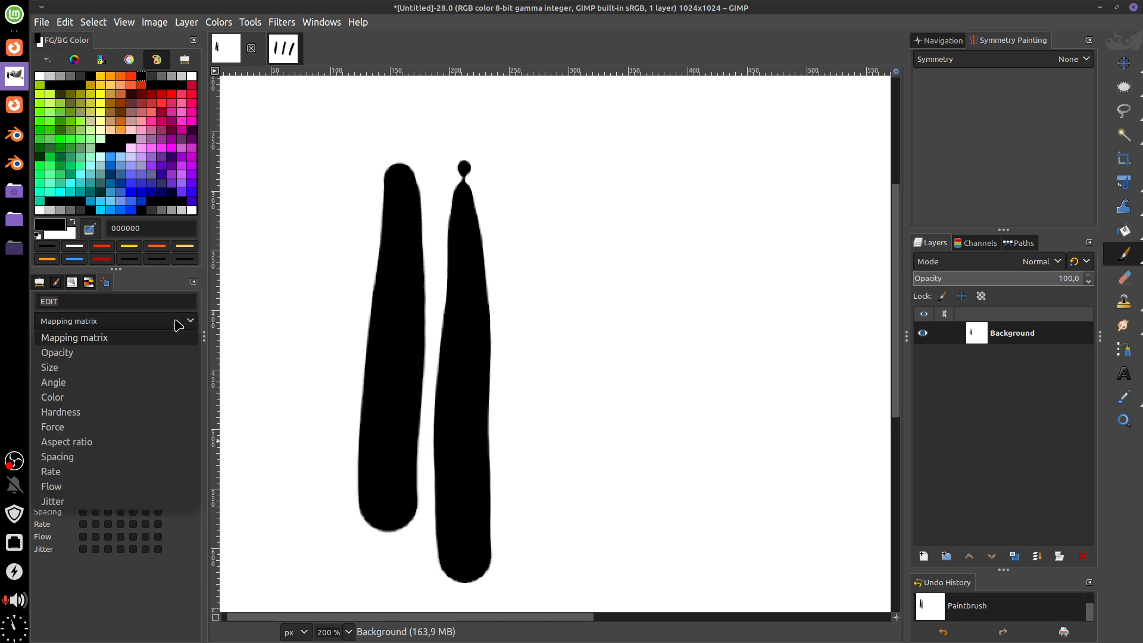
left_click(66, 375)
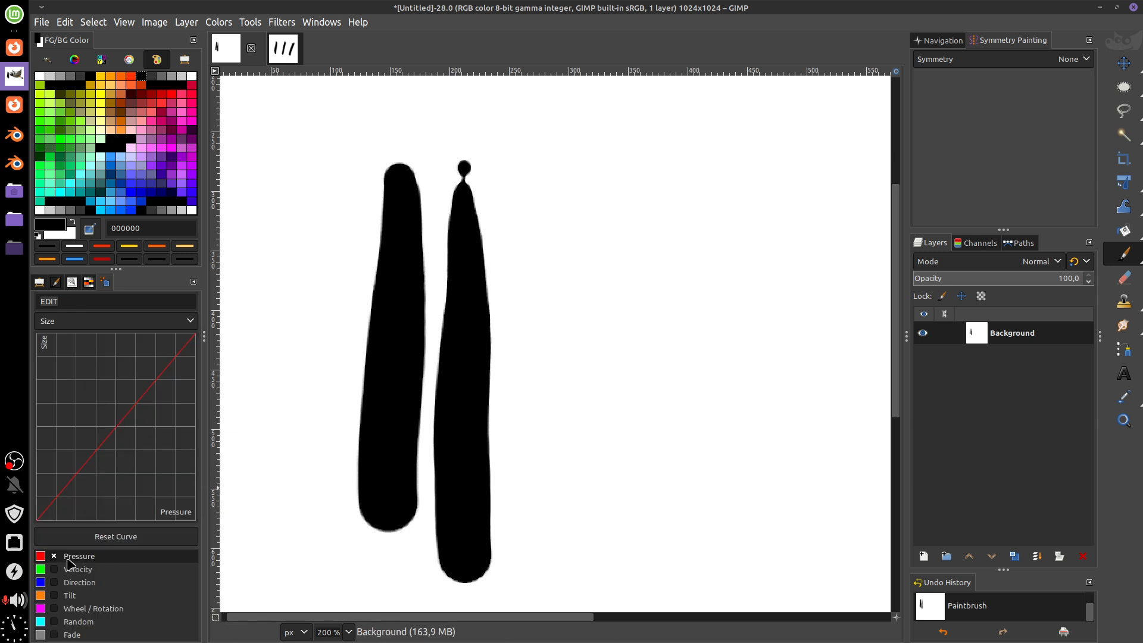
left_click(192, 334)
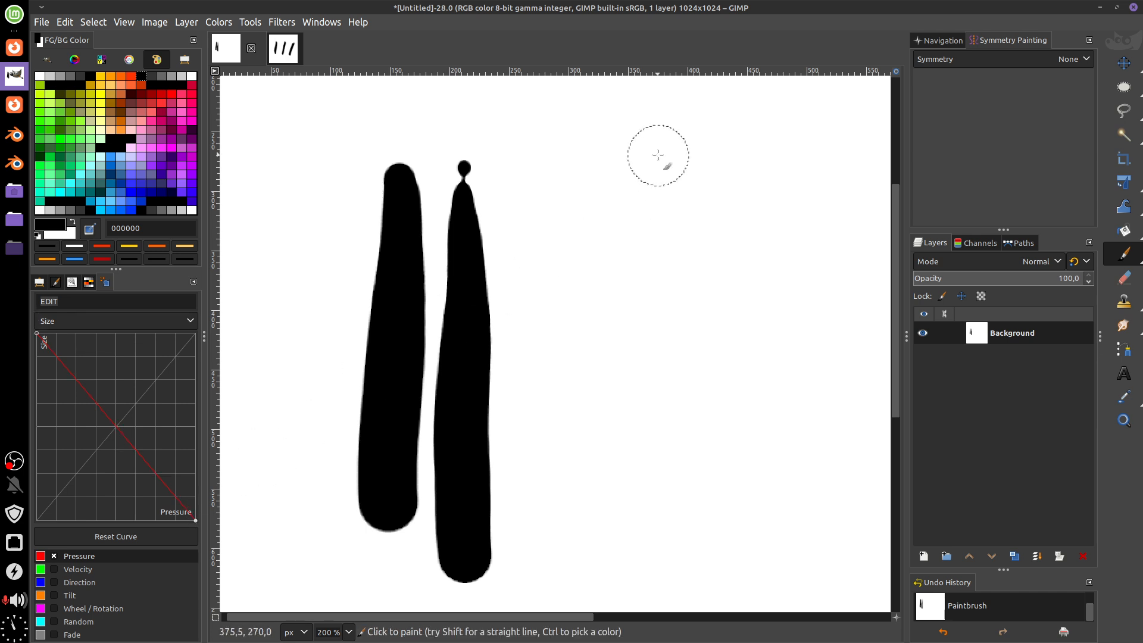
mouse_move(658, 154)
left_mouse_down()
mouse_move(665, 422)
mouse_move(712, 561)
left_mouse_up()
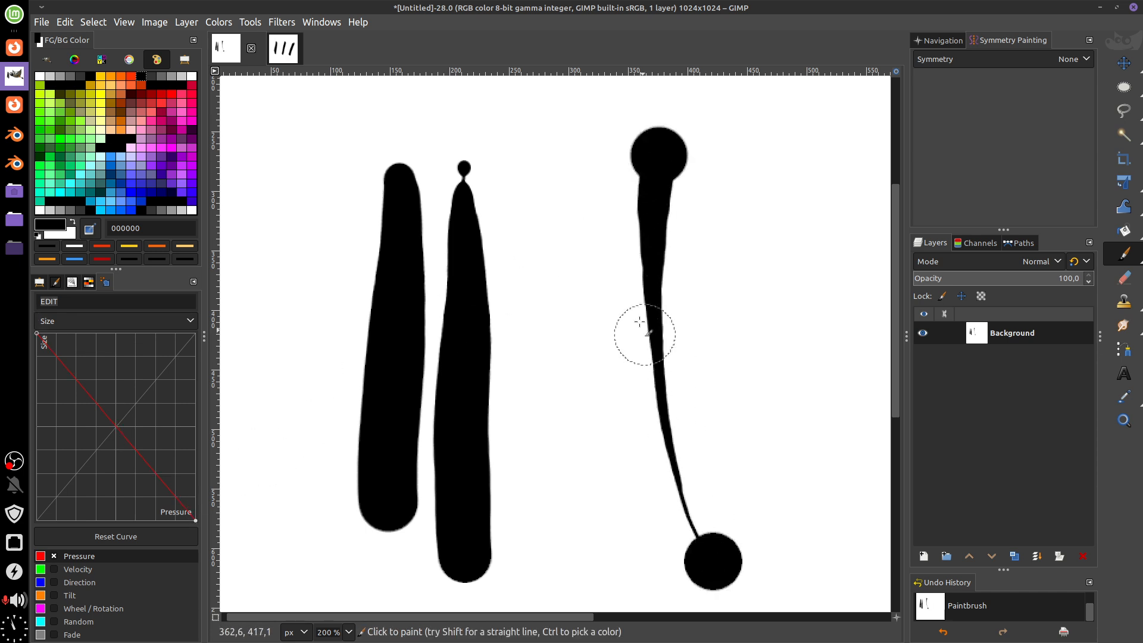
mouse_move(564, 140)
left_mouse_down()
mouse_move(562, 278)
mouse_move(623, 558)
left_mouse_up()
left_click_drag(756, 137, 817, 492)
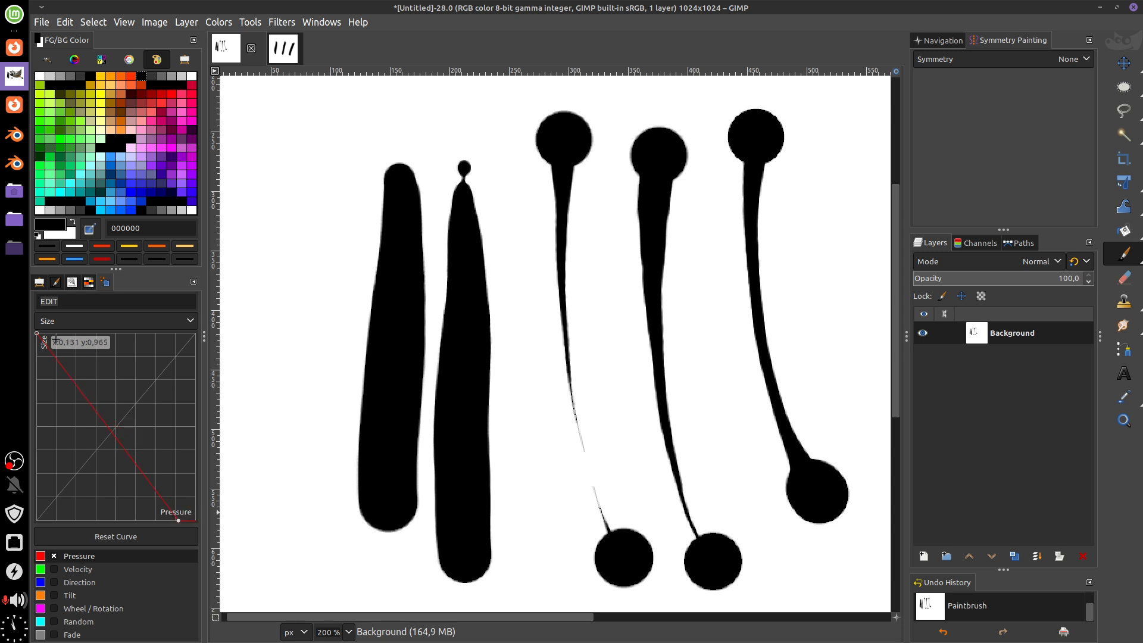
Shift the inverted Size curve's end points slightly inward along the Pressure axis and paint three more vertical test strokes.
left_click_drag(44, 333, 53, 332)
mouse_move(308, 167)
left_mouse_down()
mouse_move(293, 319)
mouse_move(332, 520)
left_mouse_up()
mouse_move(272, 156)
left_mouse_down()
mouse_move(256, 178)
mouse_move(277, 460)
left_mouse_up()
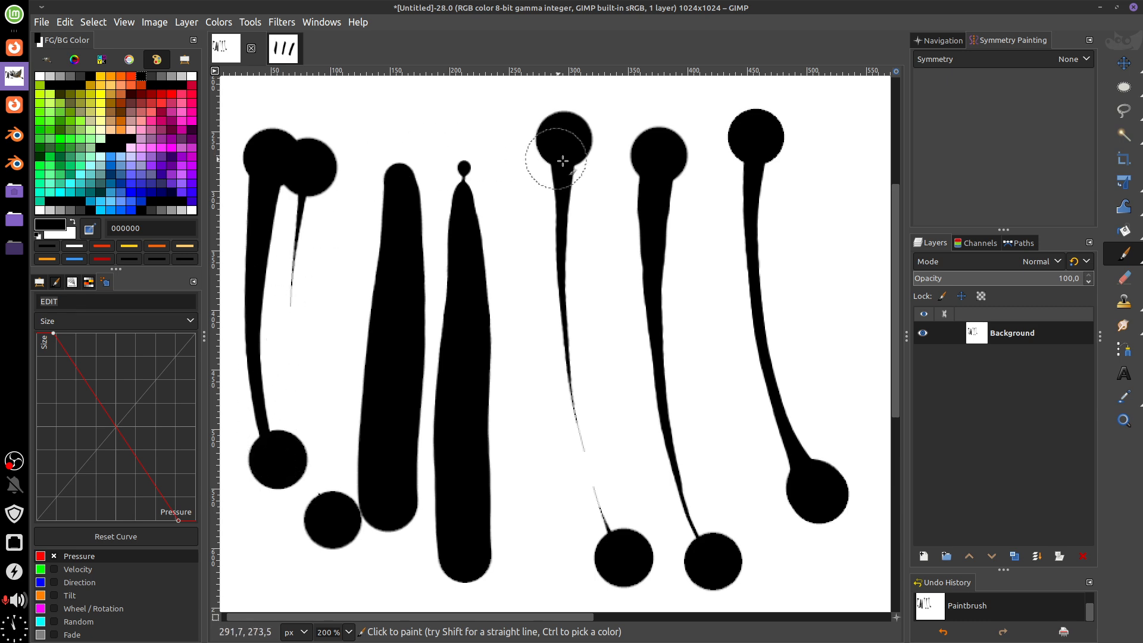
left_click_drag(524, 185, 548, 431)
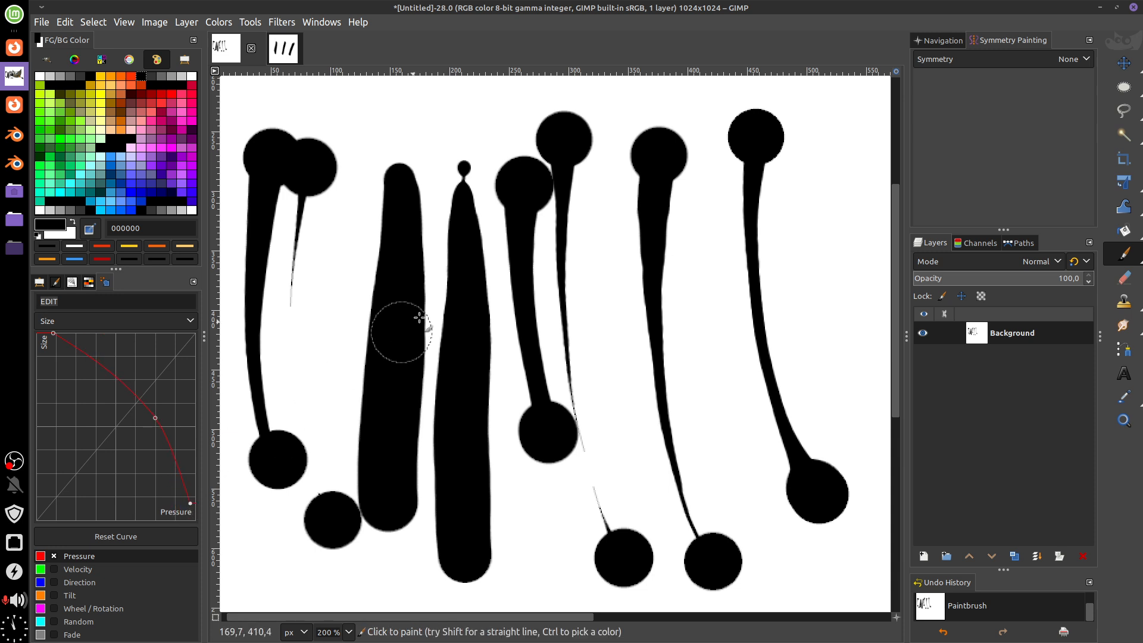
Bow the inverted Size curve upward with a middle point, lower its starting point to about 0.88, and paint test strokes across the canvas.
left_click_drag(833, 193, 851, 431)
left_click_drag(734, 415, 726, 375)
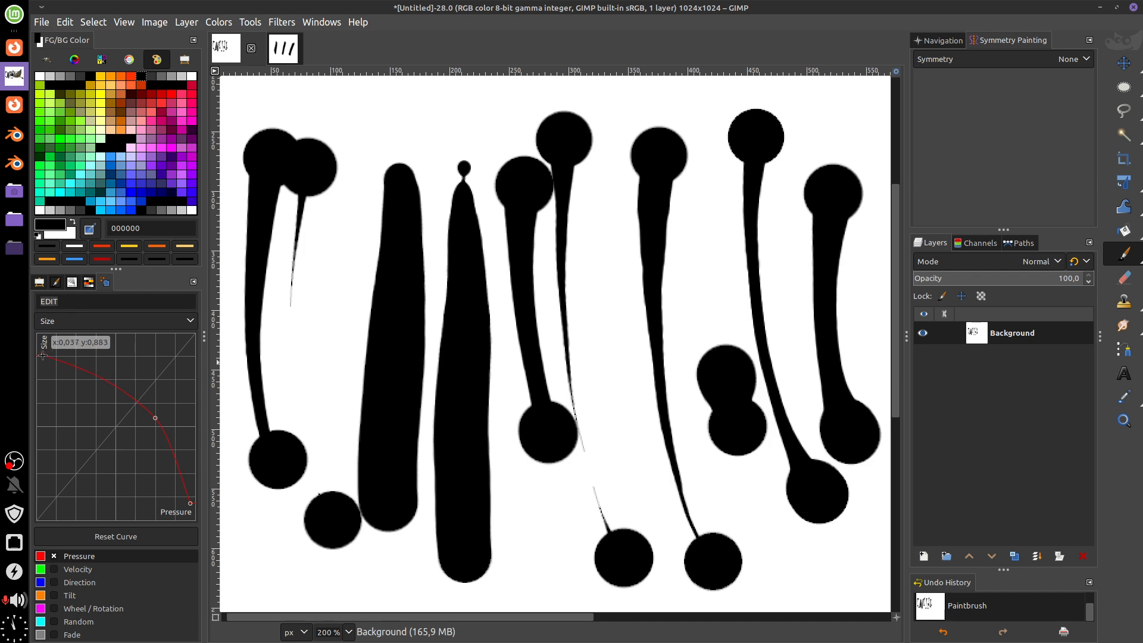
left_click_drag(801, 211, 805, 411)
mouse_move(706, 217)
left_mouse_down()
mouse_move(686, 481)
mouse_move(642, 471)
mouse_move(635, 120)
left_mouse_up()
mouse_move(536, 529)
left_mouse_down()
mouse_move(496, 268)
mouse_move(498, 180)
mouse_move(513, 156)
left_mouse_up()
mouse_move(344, 406)
left_mouse_down()
mouse_move(344, 376)
mouse_move(356, 206)
mouse_move(396, 110)
left_mouse_up()
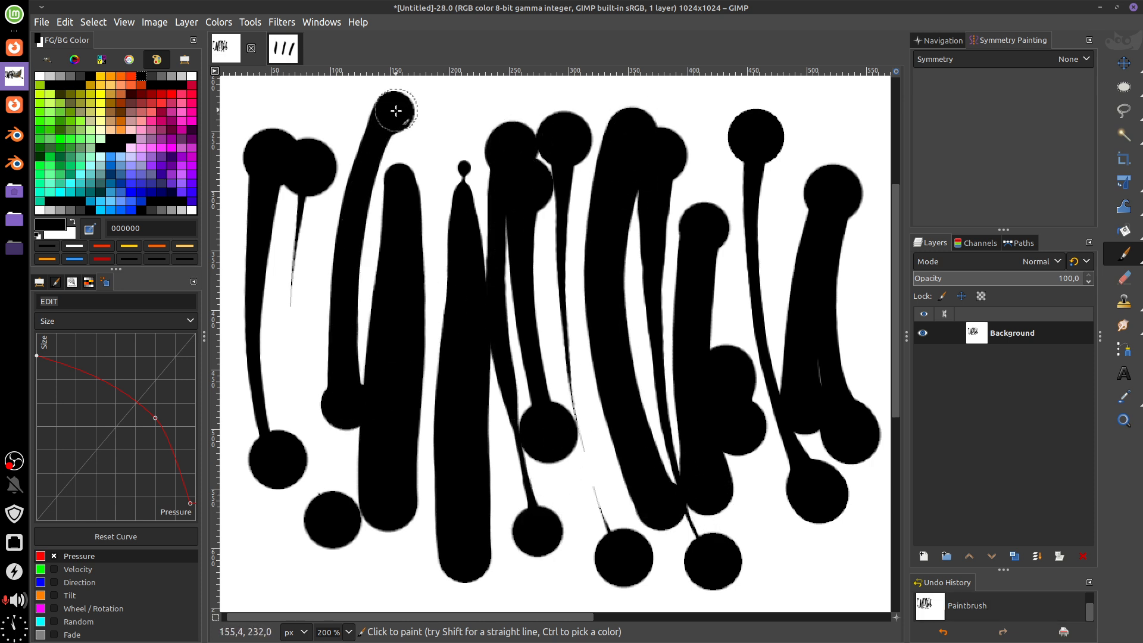
left_click(319, 244)
mouse_move(319, 247)
left_mouse_down()
mouse_move(316, 430)
mouse_move(341, 507)
left_mouse_up()
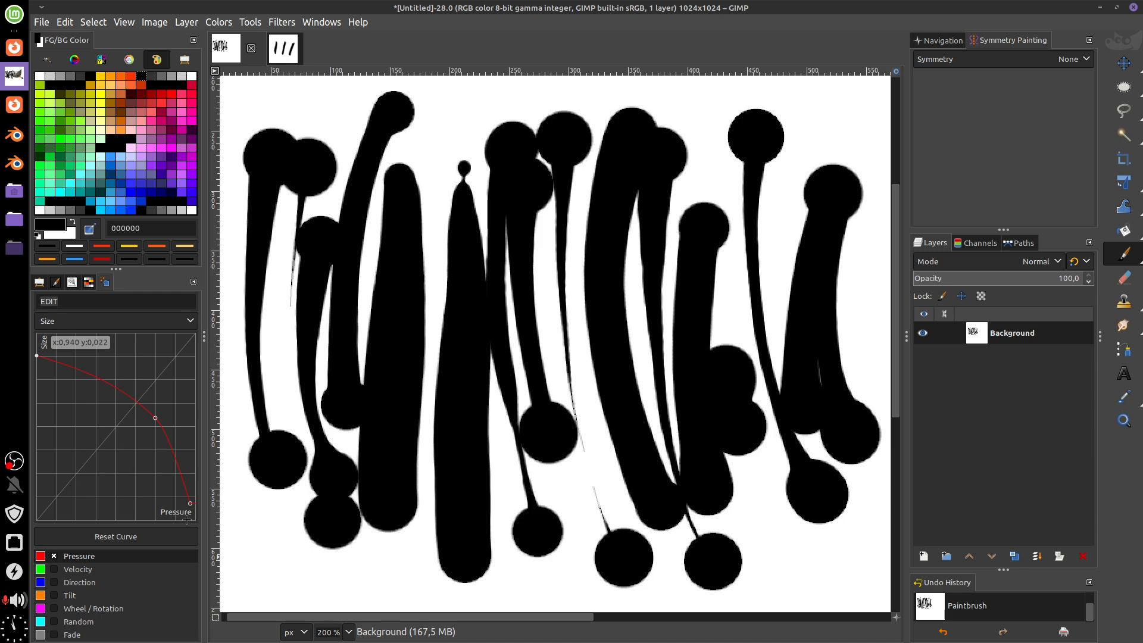
Reset the Pressure curve for Size to a straight rising line, paint a curved test stroke and clear the canvas.
left_click(191, 321)
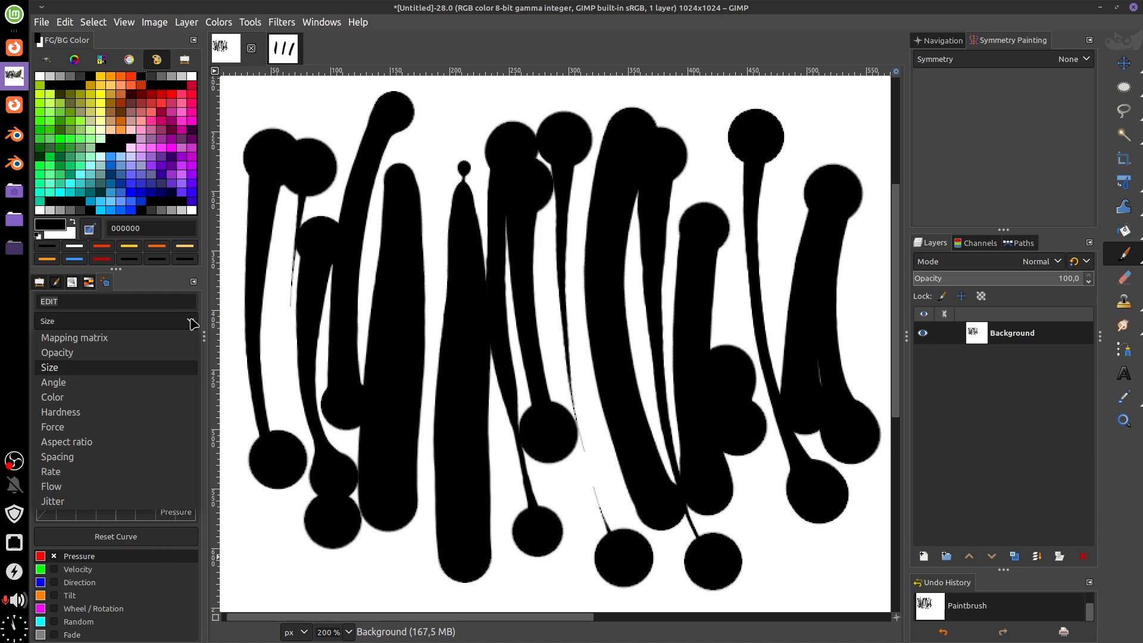
left_click(190, 322)
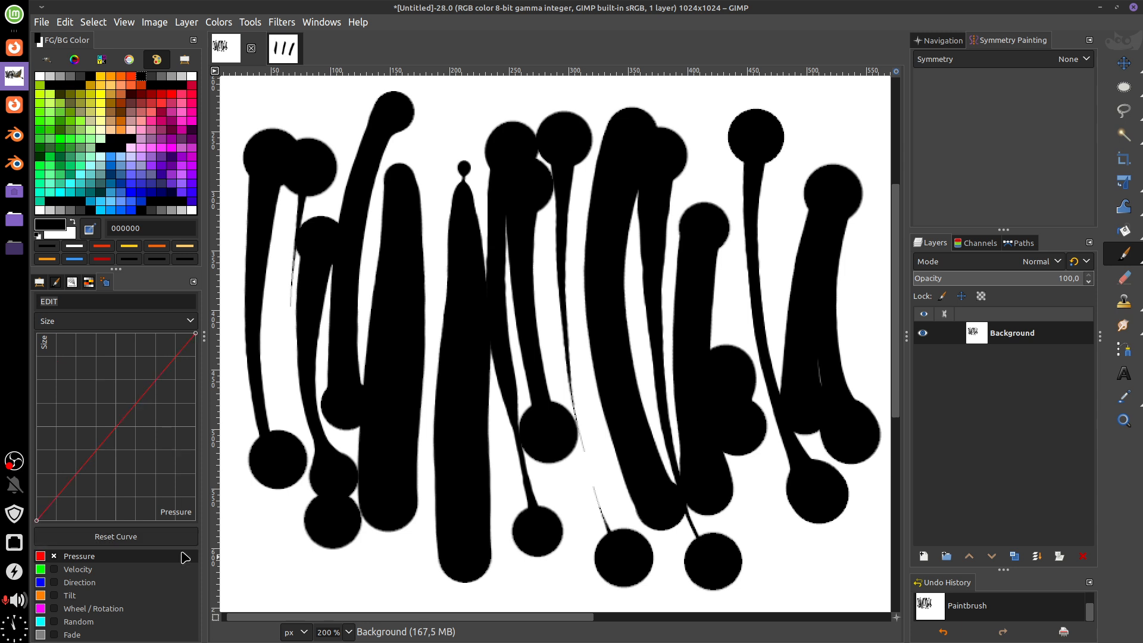
mouse_move(575, 410)
left_mouse_down()
mouse_move(637, 473)
mouse_move(662, 428)
left_mouse_up()
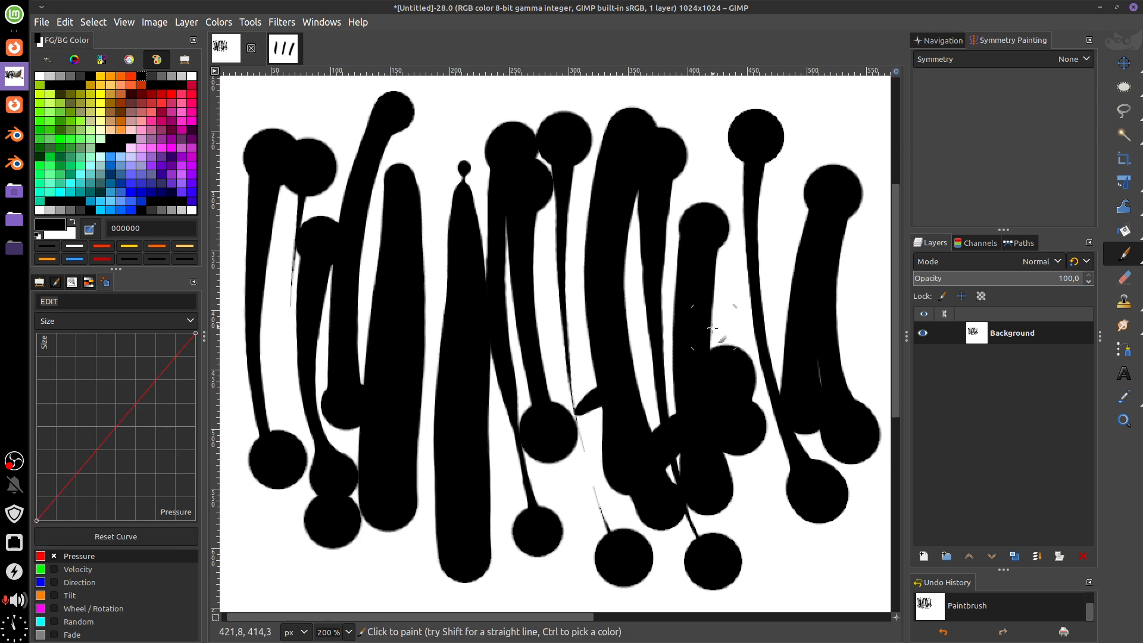
key("Delete")
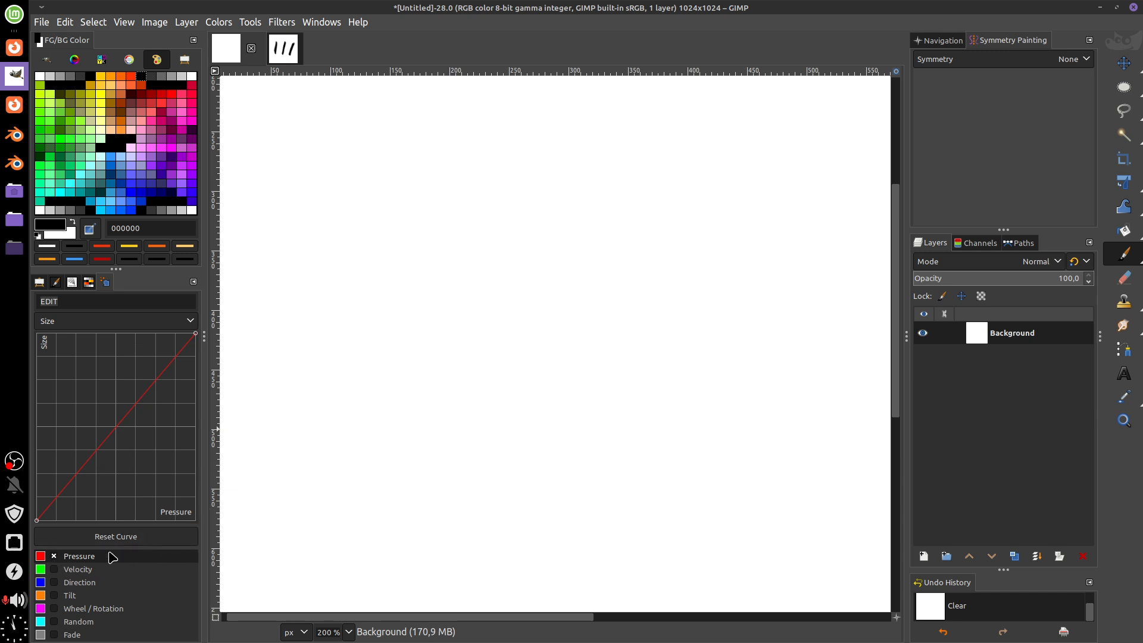
Check the curves of other inputs such as Velocity for Size, re-enable Pressure and return to the Mapping matrix.
left_click(55, 569)
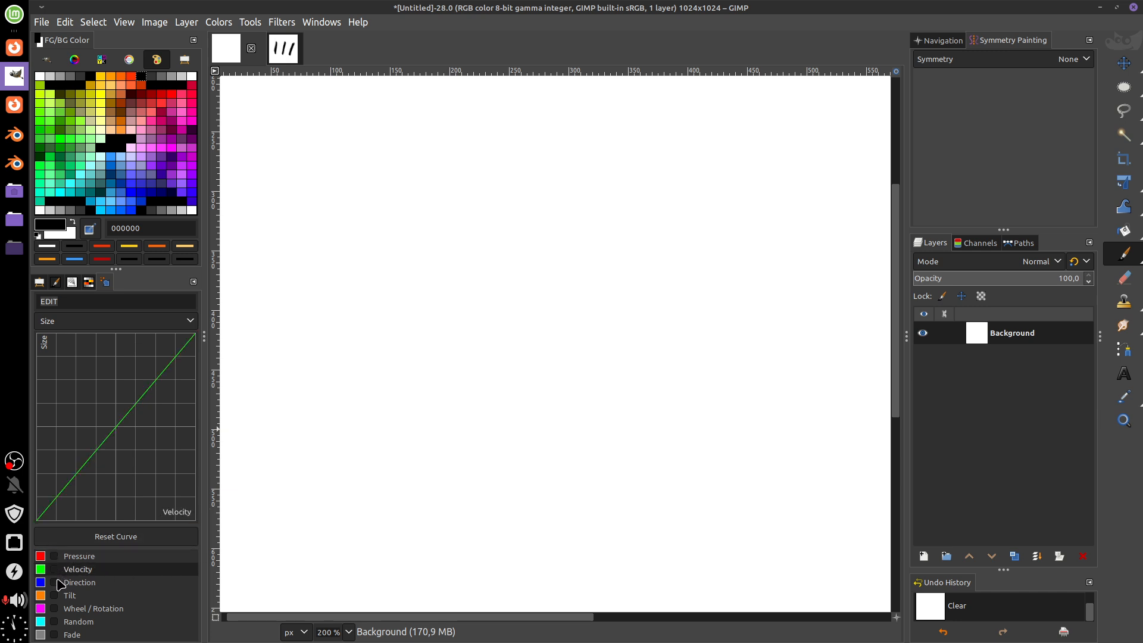
left_click(60, 584)
left_click(54, 556)
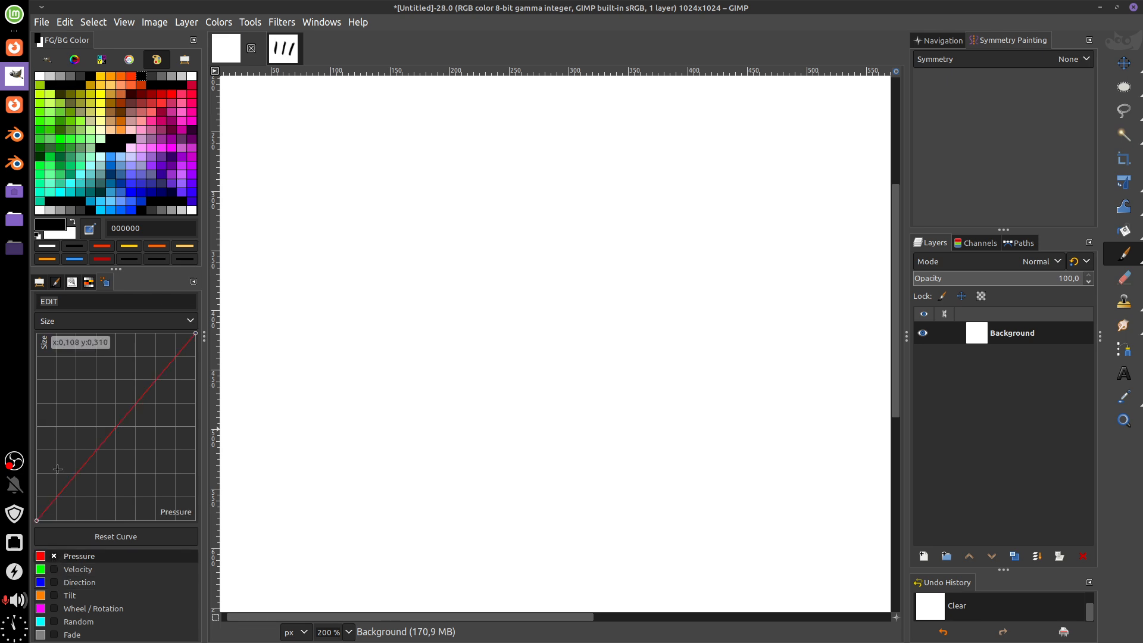
left_click(145, 322)
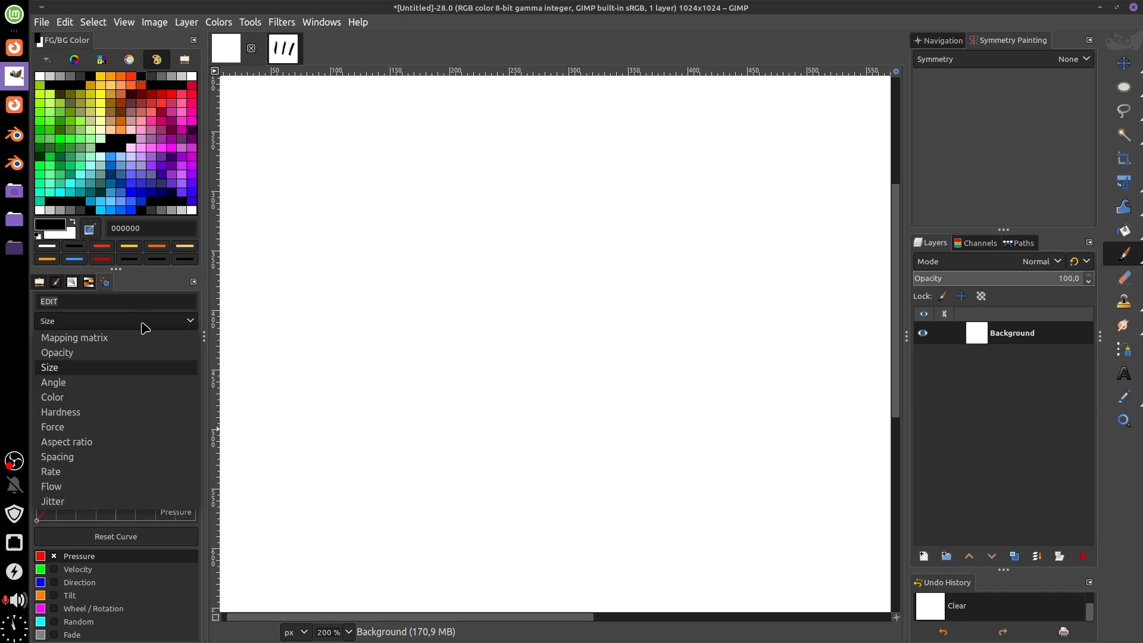
left_click(136, 335)
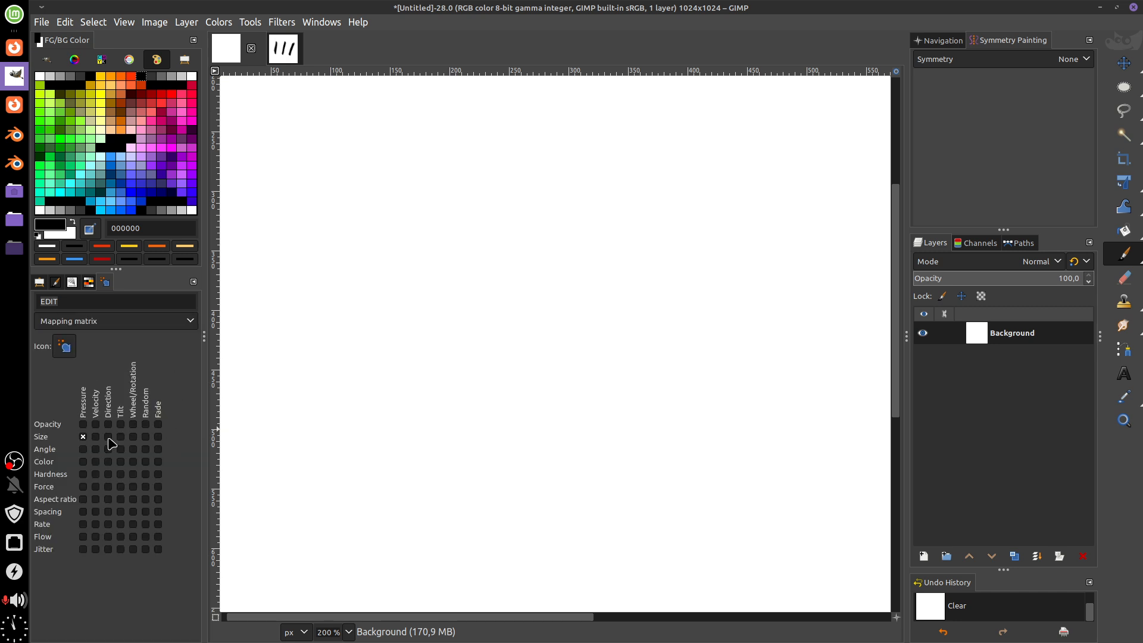
Paint two overlapping wavy strokes with Pressure driving Size, and turn that mapping off.
mouse_move(487, 178)
left_mouse_down()
mouse_move(518, 372)
mouse_move(745, 352)
left_mouse_up()
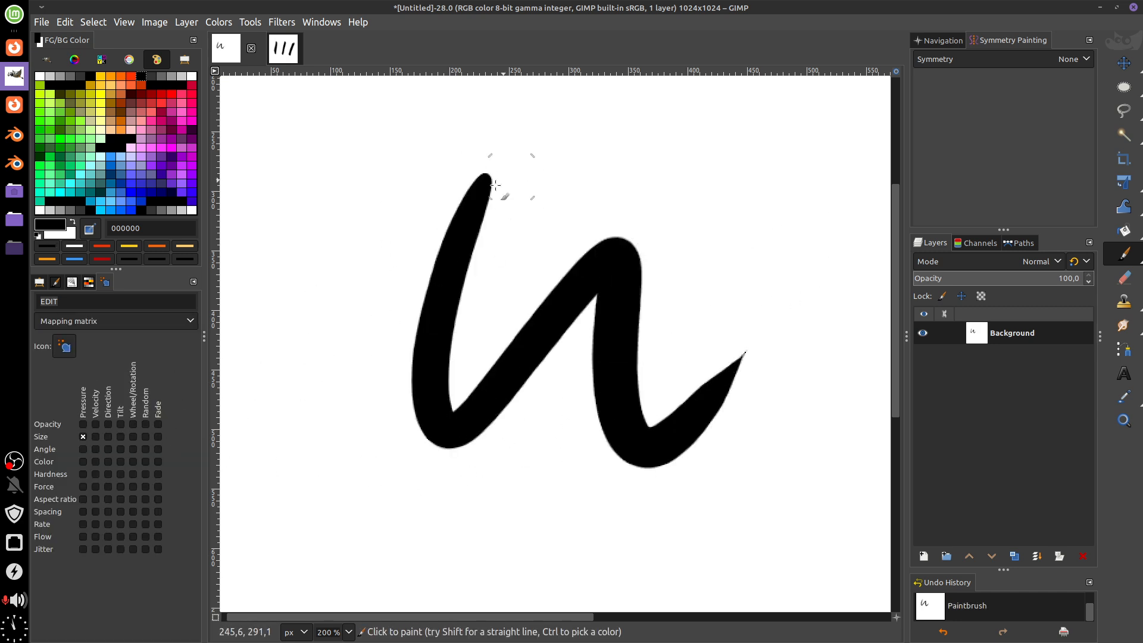
mouse_move(317, 328)
left_mouse_down()
mouse_move(525, 505)
mouse_move(646, 389)
left_mouse_up()
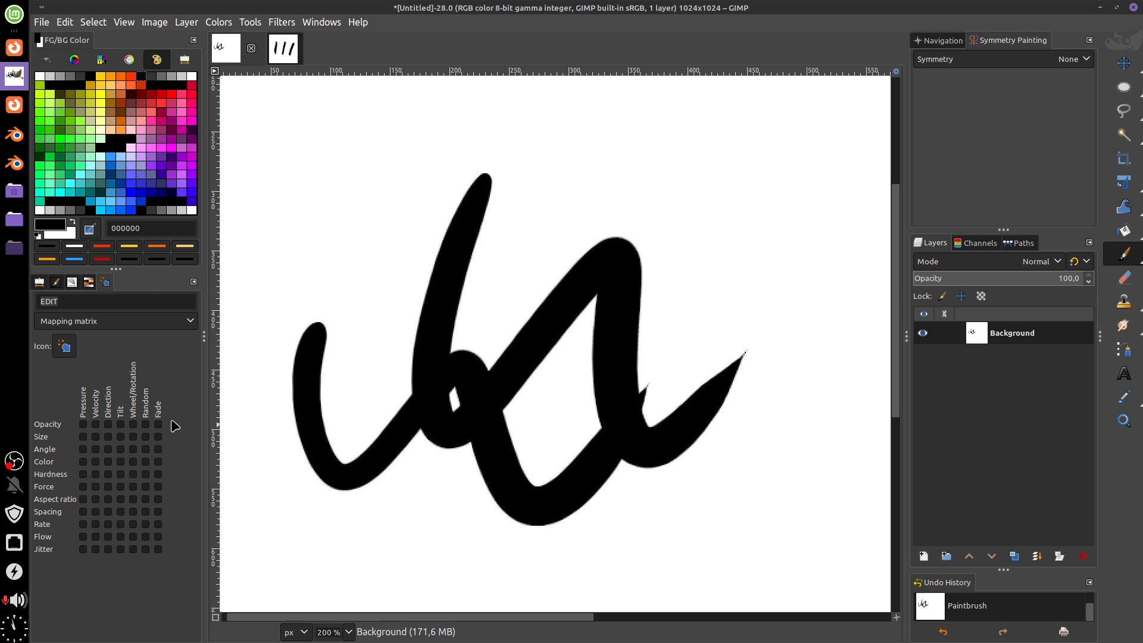
Paint a wavy test stroke without any mappings on a cleared canvas, clear it and return to the Paintbrush options.
key("Delete")
mouse_move(364, 162)
left_mouse_down()
mouse_move(762, 302)
mouse_move(875, 364)
left_mouse_up()
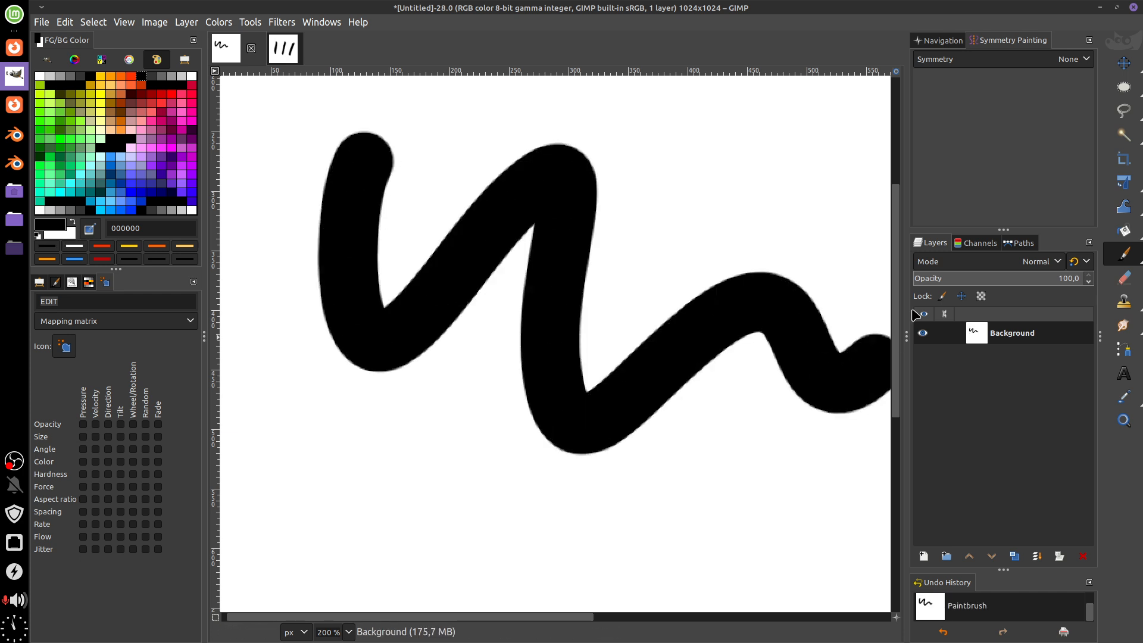
key("Delete")
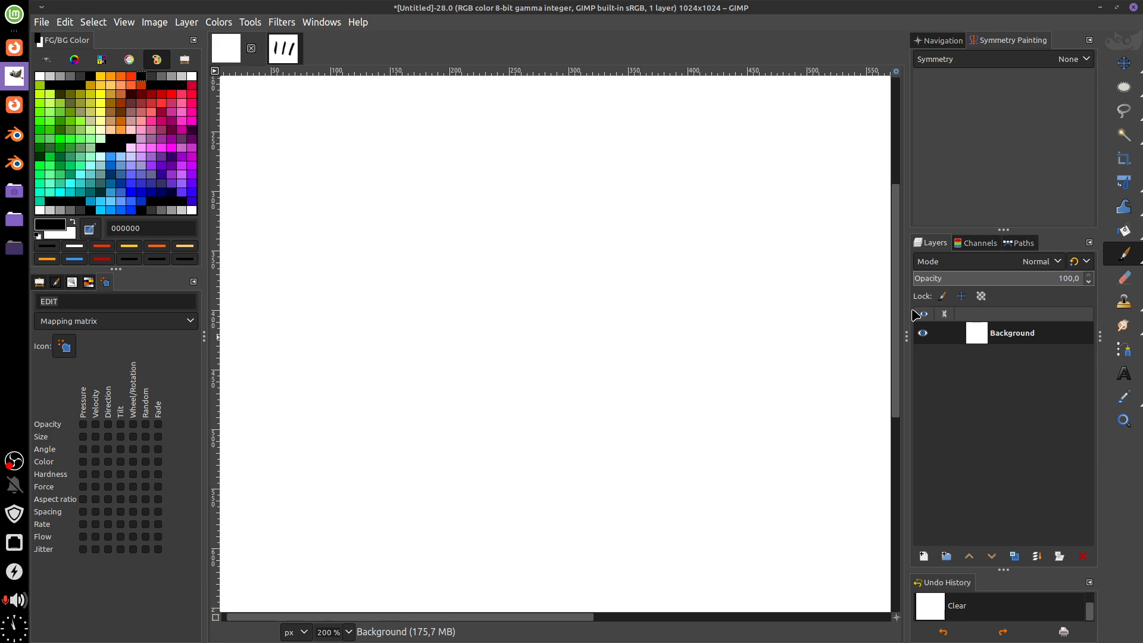
left_click(40, 283)
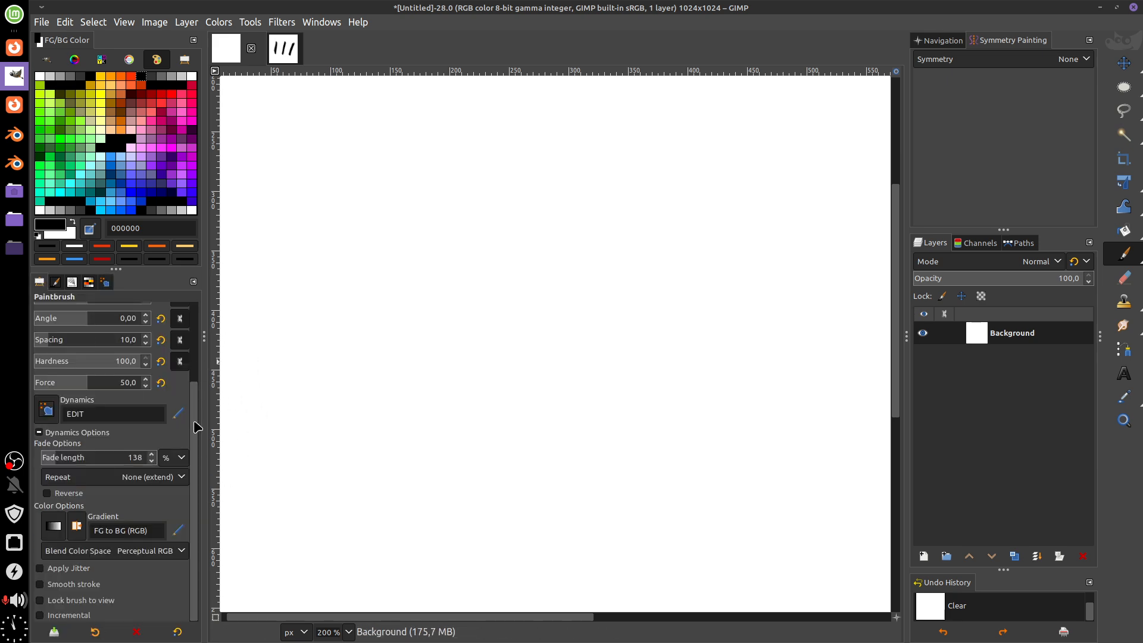
Collapse the Dynamics Options, enable Apply Jitter and paint a wavy test stroke with the jitter amount at 1.00.
scroll(198, 427, "up", 5)
scroll(200, 446, "down", 5)
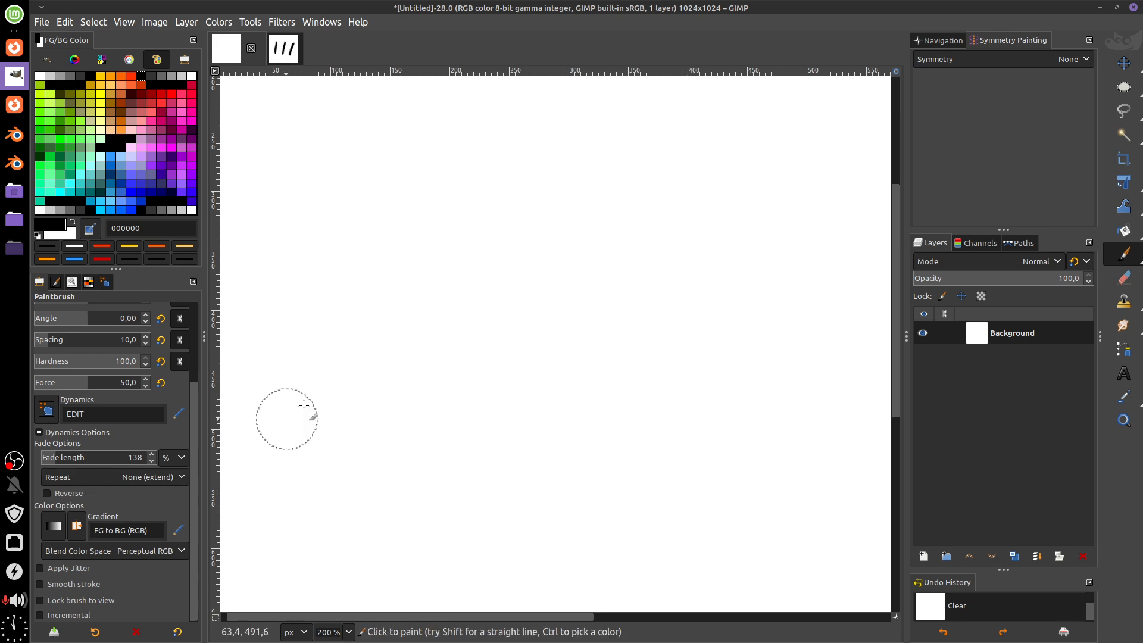
left_click(62, 435)
left_click(50, 553)
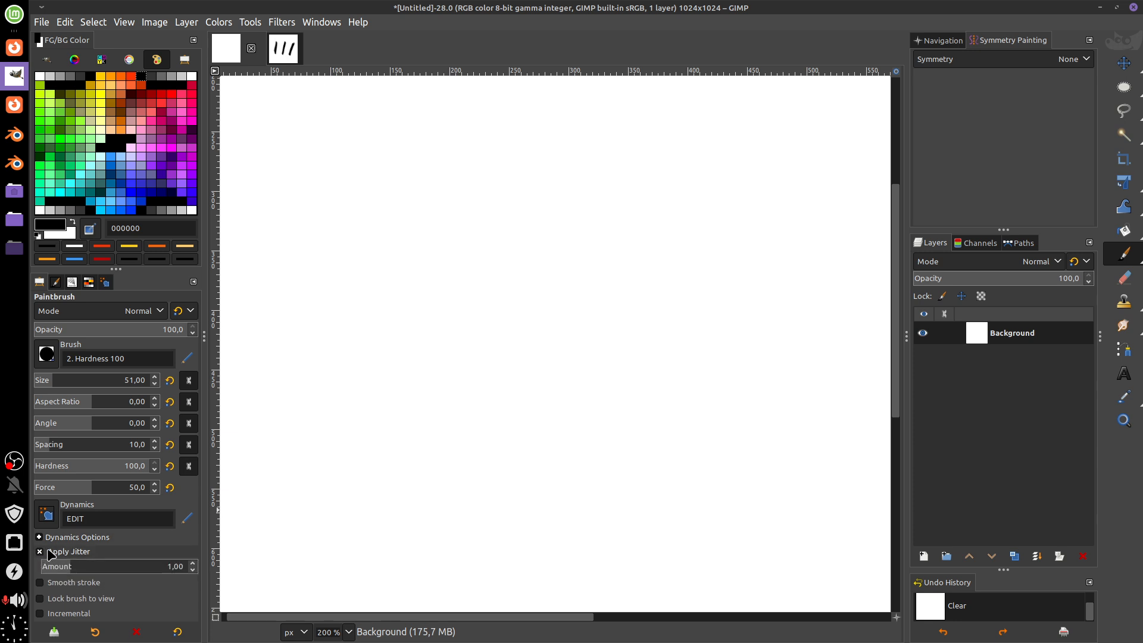
left_click_drag(438, 323, 670, 393)
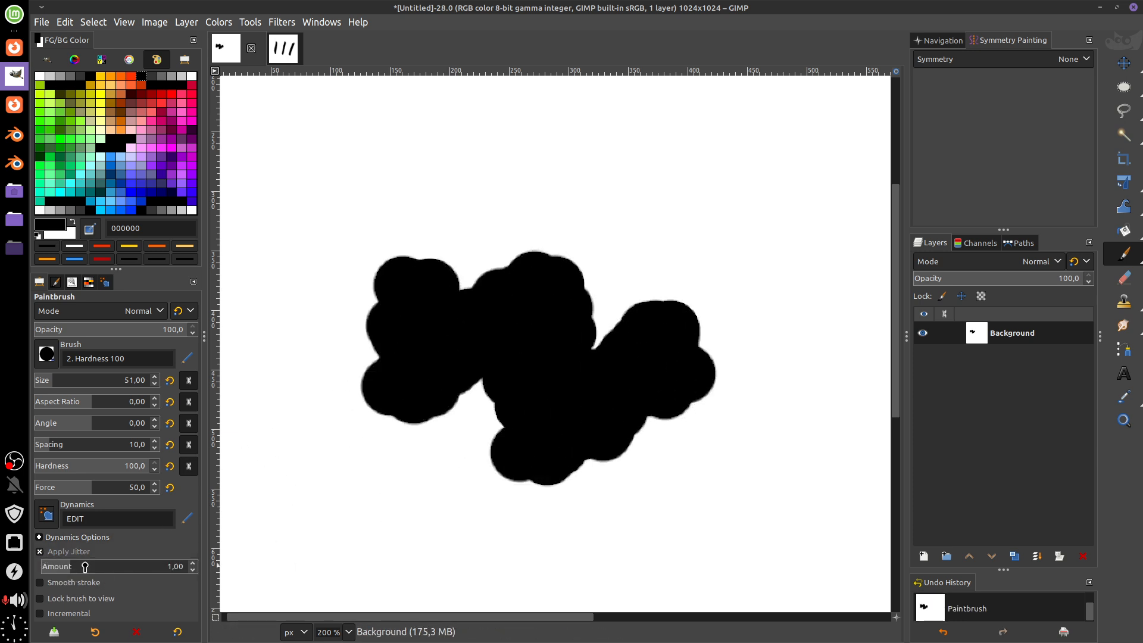
Paint another stroke with the jitter amount at 2.32, clear the canvas and disable Apply Jitter.
left_click_drag(84, 566, 109, 567)
mouse_move(667, 250)
left_mouse_down()
mouse_move(727, 211)
mouse_move(760, 423)
left_mouse_up()
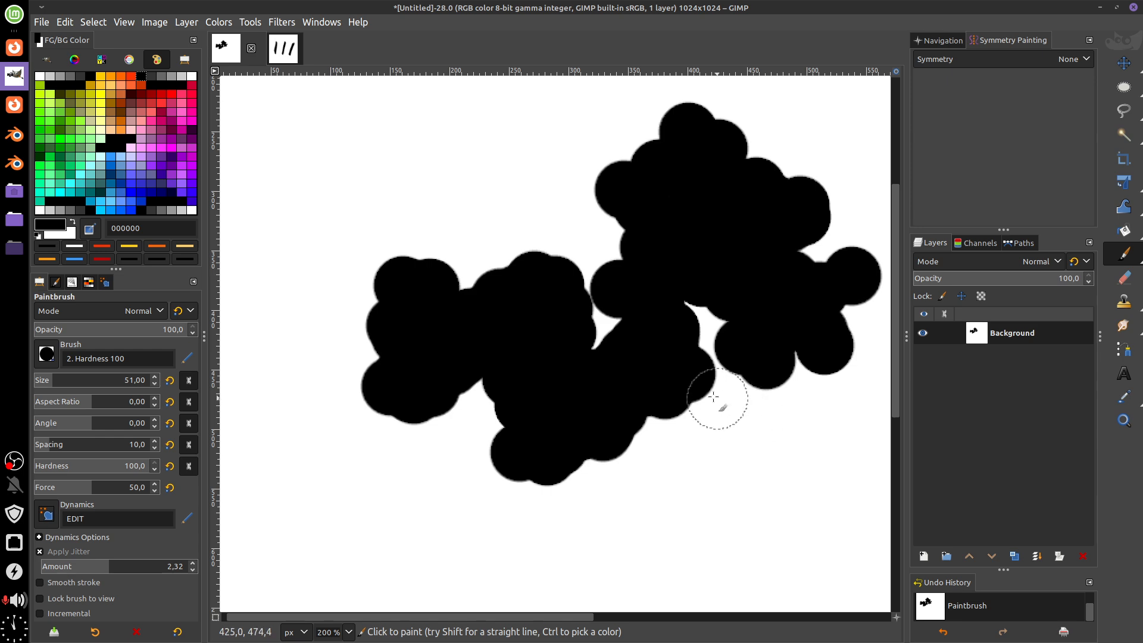
key("Delete")
left_click(50, 552)
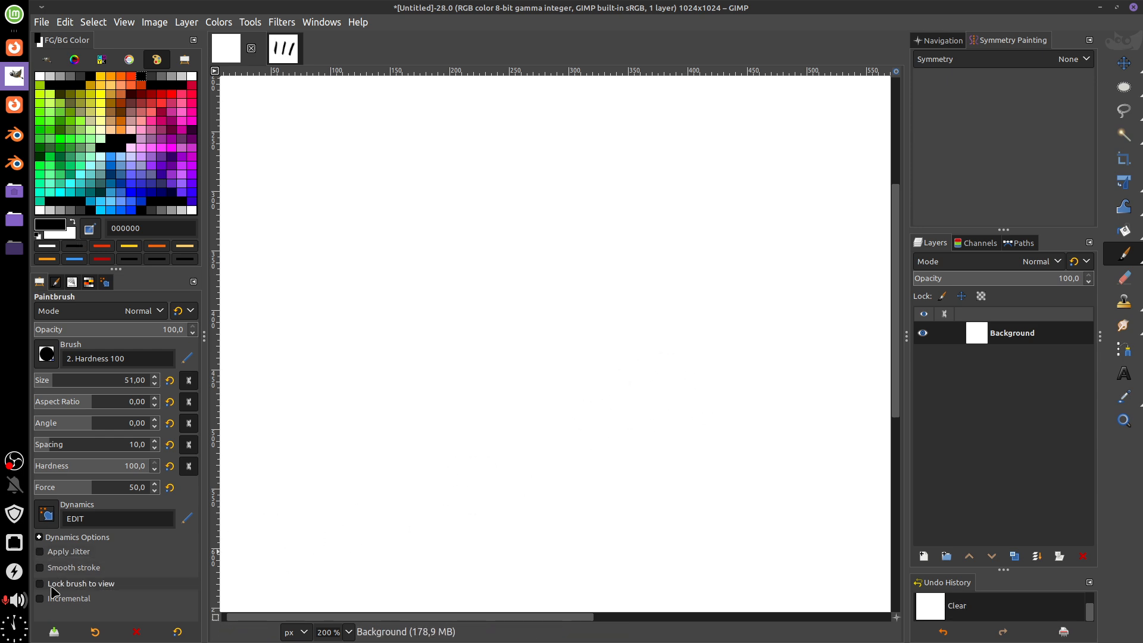
Enable Smooth stroke, reduce the brush size to 25 and paint a large arched stroke.
left_click(53, 568)
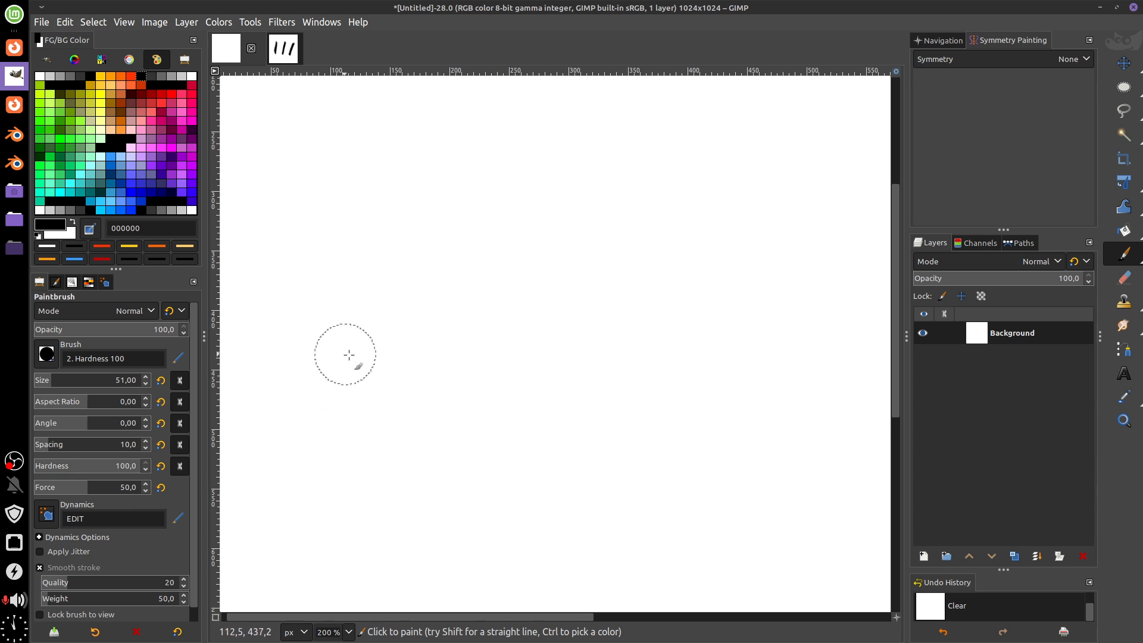
key("bracketleft")
key("bracketleft")
key("bracketleft")
key("bracketleft")
key("bracketleft")
key("bracketleft")
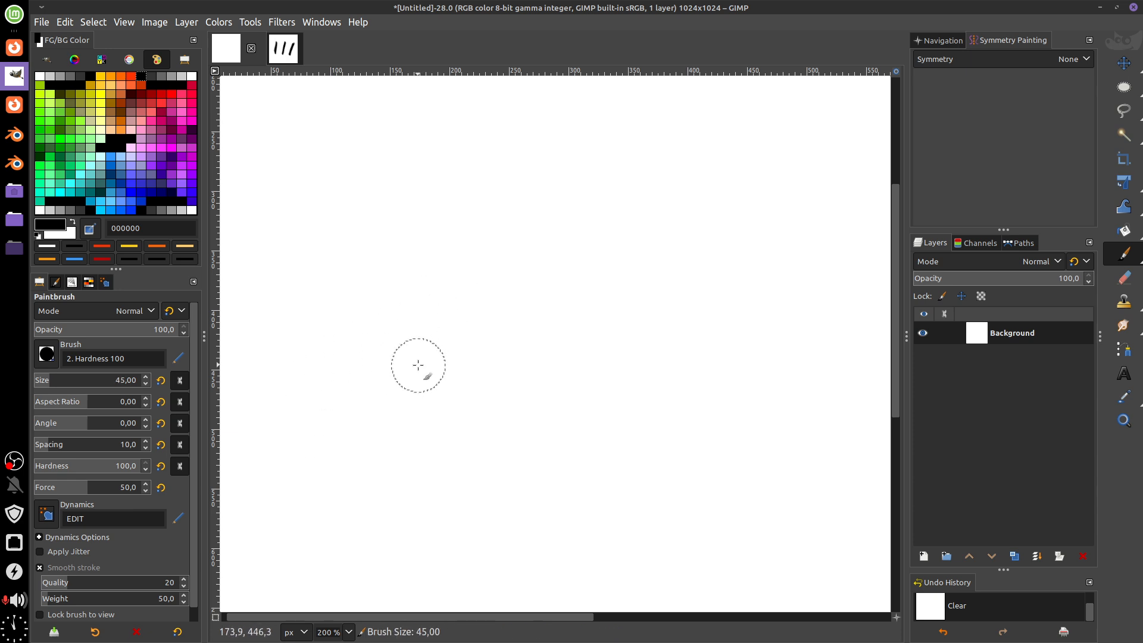
key("bracketleft")
key("bracketleft")
key("bracketleft")
key("bracketleft")
key("bracketleft")
key("bracketleft")
key("bracketleft")
key("bracketleft")
key("bracketleft")
key("bracketleft")
key("bracketleft")
key("bracketleft")
key("bracketleft")
key("bracketleft")
key("bracketleft")
key("bracketleft")
key("bracketleft")
key("bracketleft")
key("bracketleft")
key("bracketleft")
mouse_move(364, 394)
left_mouse_down()
mouse_move(628, 192)
mouse_move(749, 427)
left_mouse_up()
Set the smoothing quality to 69 and weight to 482.1, paint curved test strokes and clear the canvas.
left_click(76, 584)
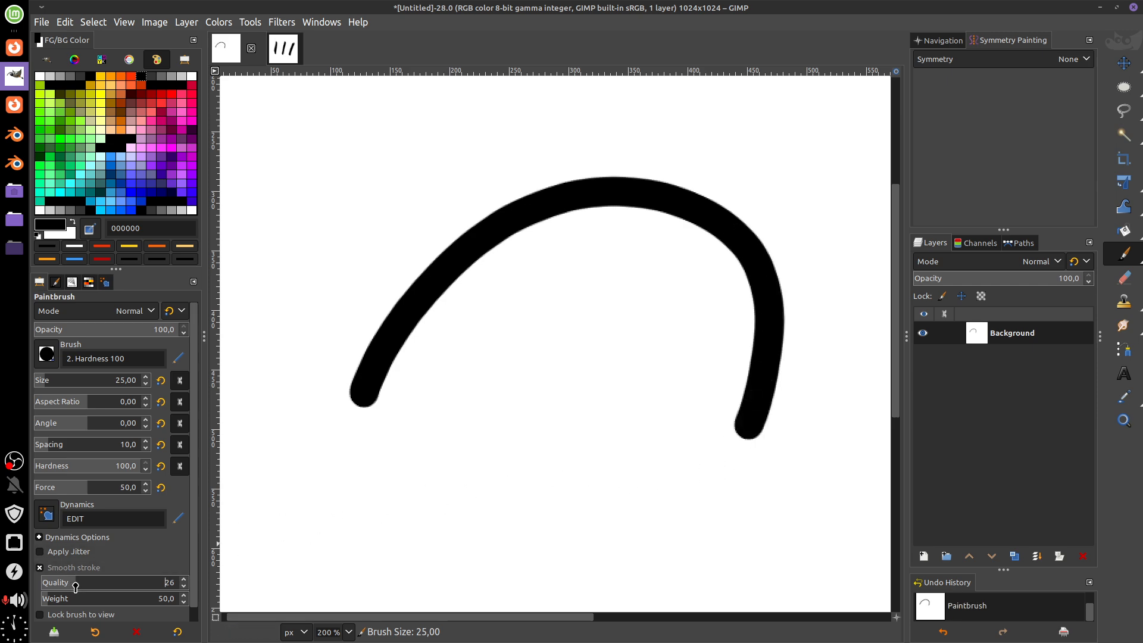
left_click_drag(75, 584, 136, 584)
left_click(87, 604)
mouse_move(427, 497)
left_mouse_down()
mouse_move(581, 286)
mouse_move(667, 511)
left_mouse_up()
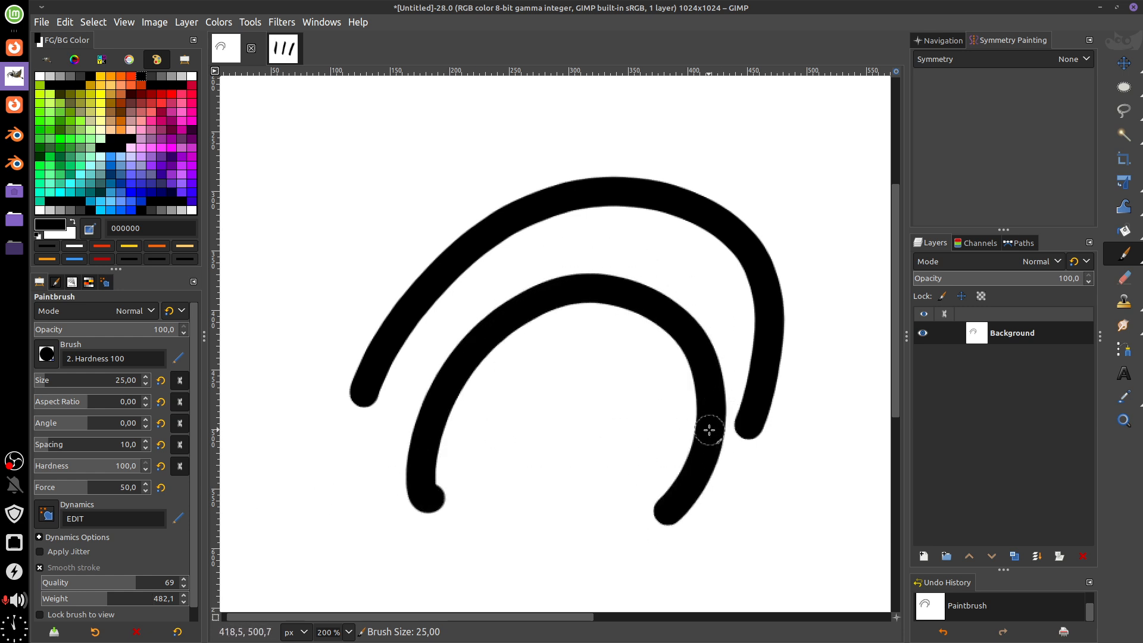
key("ctrl+z")
key("Delete")
mouse_move(293, 403)
left_mouse_down()
mouse_move(607, 547)
mouse_move(589, 549)
left_mouse_up()
key("ctrl+z")
Set the smoothing quality to 100 and weight to 1000, paint three curved test strokes and undo each one.
left_click(180, 582)
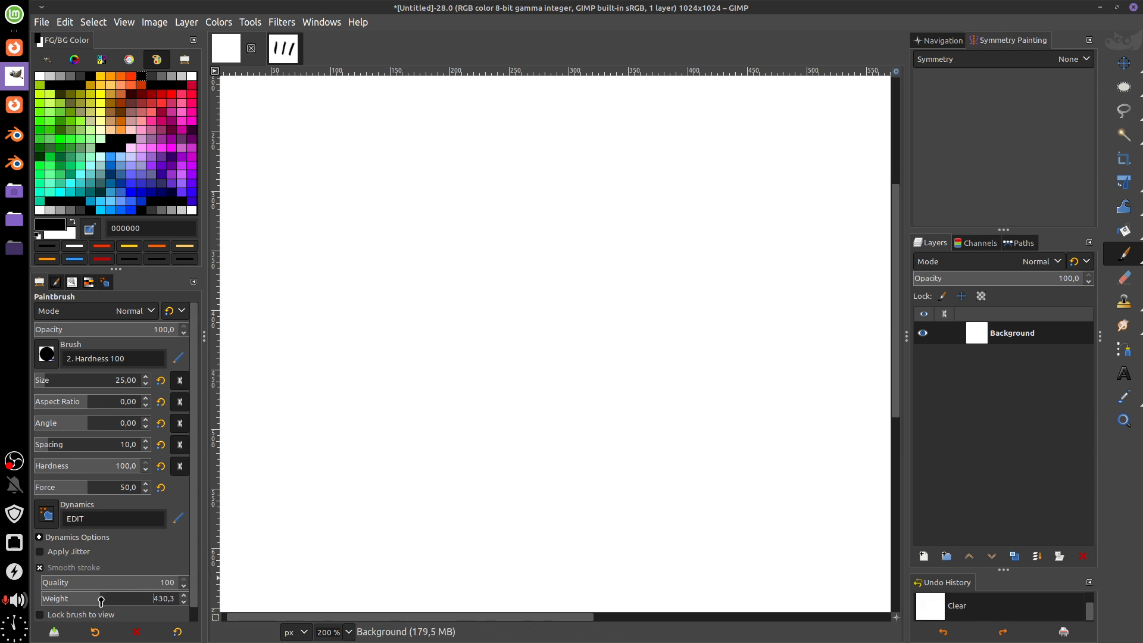
left_click(179, 598)
mouse_move(390, 442)
left_mouse_down()
mouse_move(627, 122)
mouse_move(694, 523)
mouse_move(747, 357)
left_mouse_up()
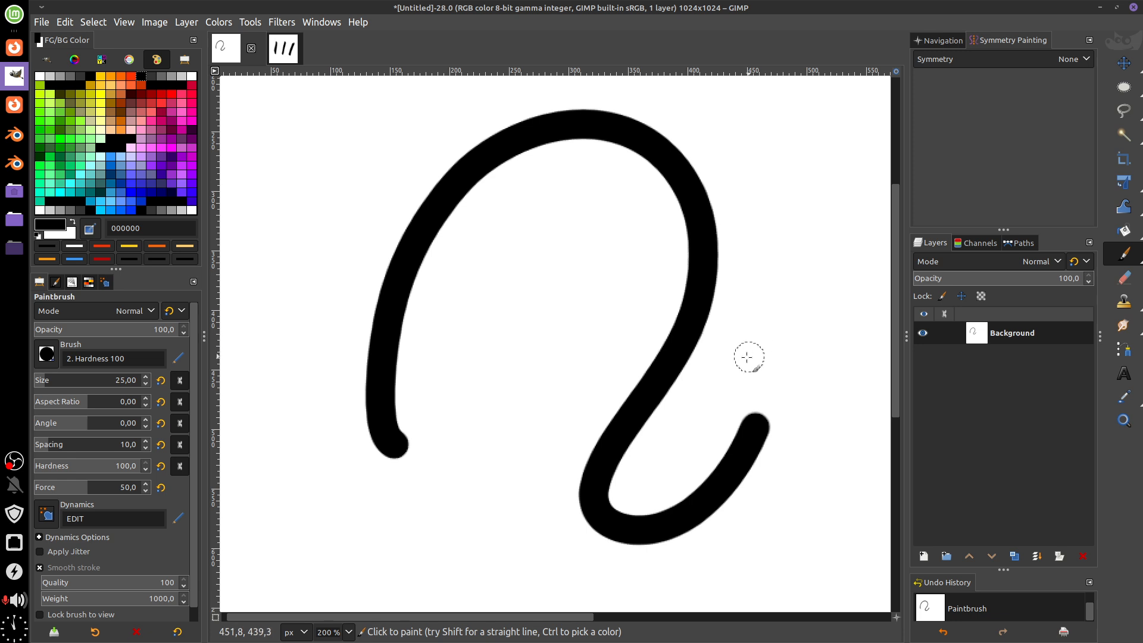
key("ctrl+z")
mouse_move(360, 424)
left_mouse_down()
mouse_move(513, 338)
mouse_move(725, 403)
left_mouse_up()
key("ctrl+z")
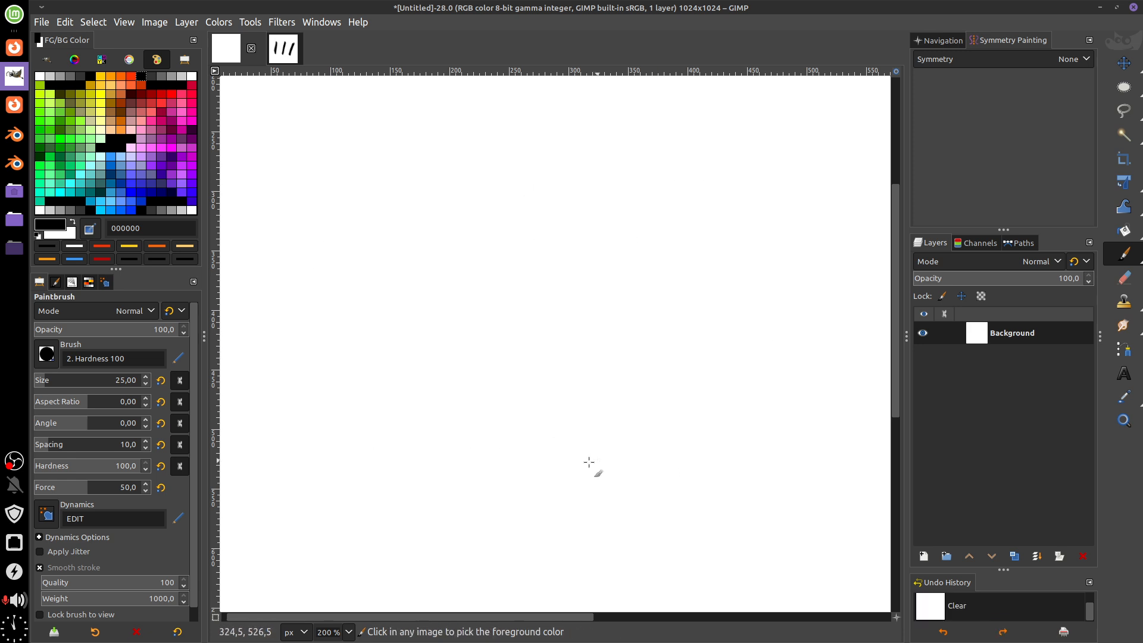
mouse_move(340, 501)
left_mouse_down()
mouse_move(454, 311)
mouse_move(565, 348)
left_mouse_up()
key("ctrl+z")
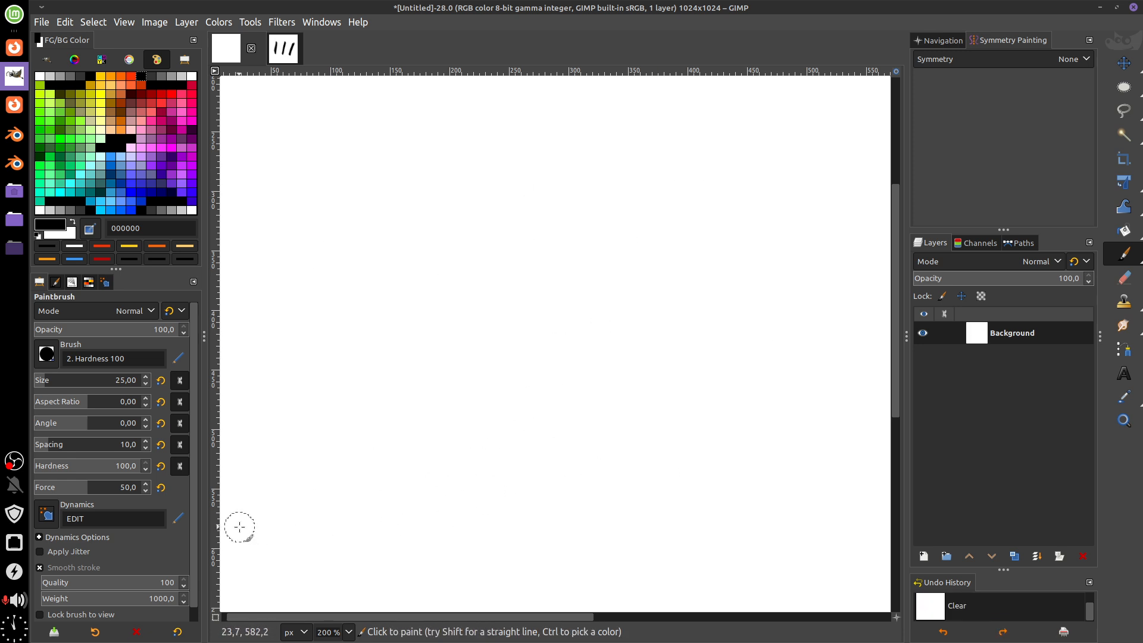
Disable Smooth stroke, paint two wavy comparison strokes without smoothing and undo each one.
left_click(40, 567)
mouse_move(401, 353)
left_mouse_down()
mouse_move(383, 378)
mouse_move(689, 313)
mouse_move(671, 195)
left_mouse_up()
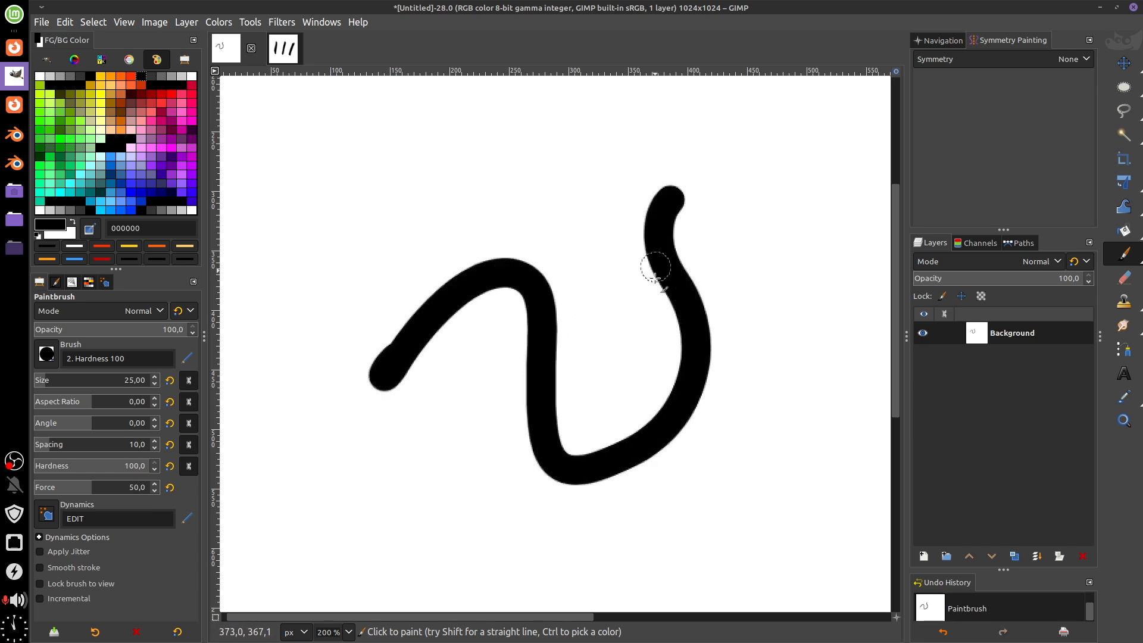
key("ctrl+z")
mouse_move(335, 301)
left_mouse_down()
mouse_move(458, 216)
mouse_move(831, 301)
left_mouse_up()
key("ctrl+z")
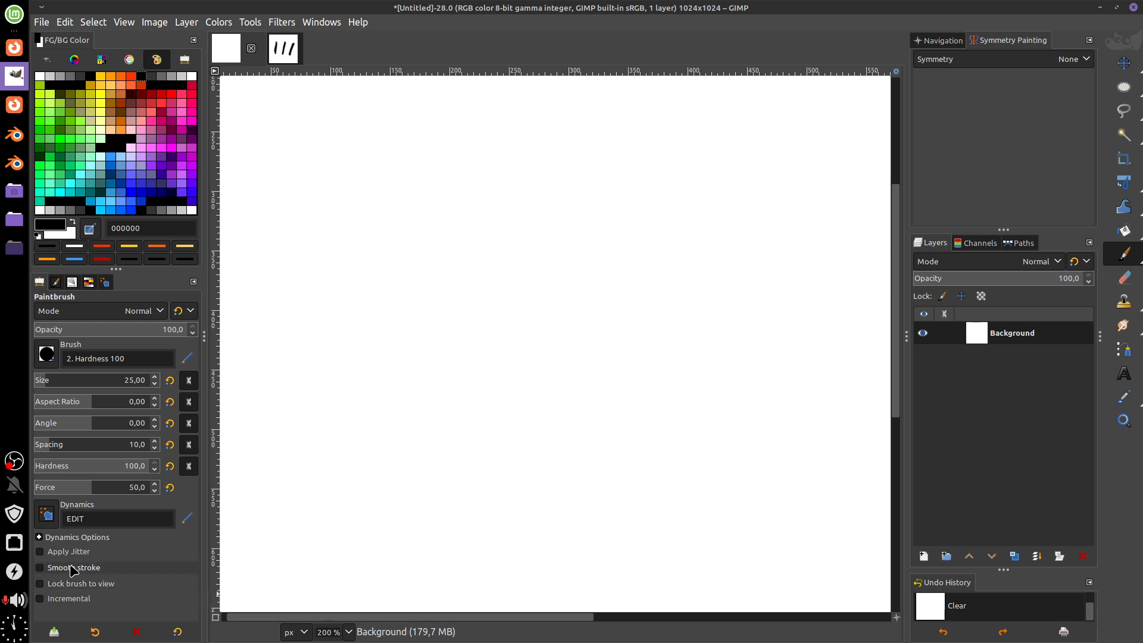
Enable Lock brush to view, compare the brush outline at several zoom levels and disable the option again.
left_click(107, 585)
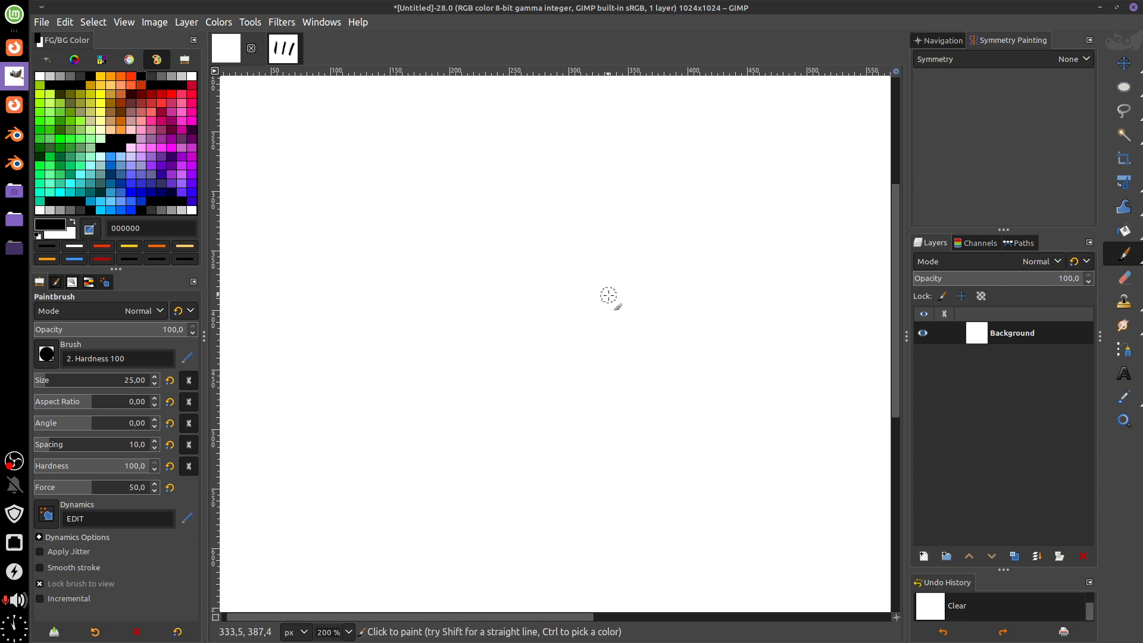
scroll(609, 295, "down", 6)
scroll(612, 302, "up", 2)
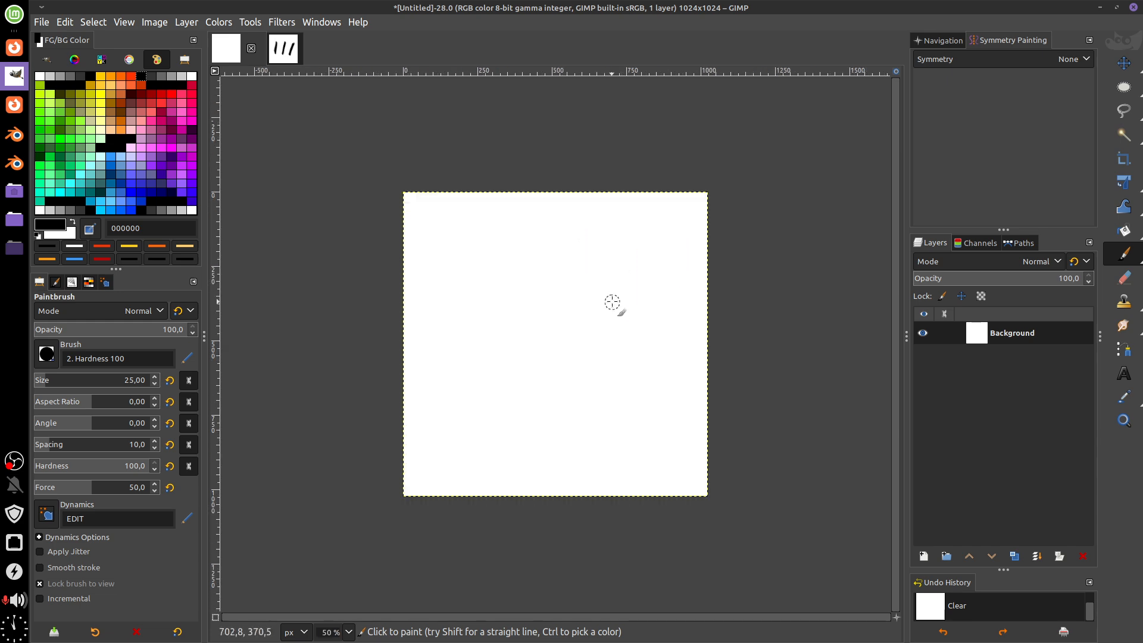
scroll(612, 302, "up", 2)
scroll(613, 299, "down", 6)
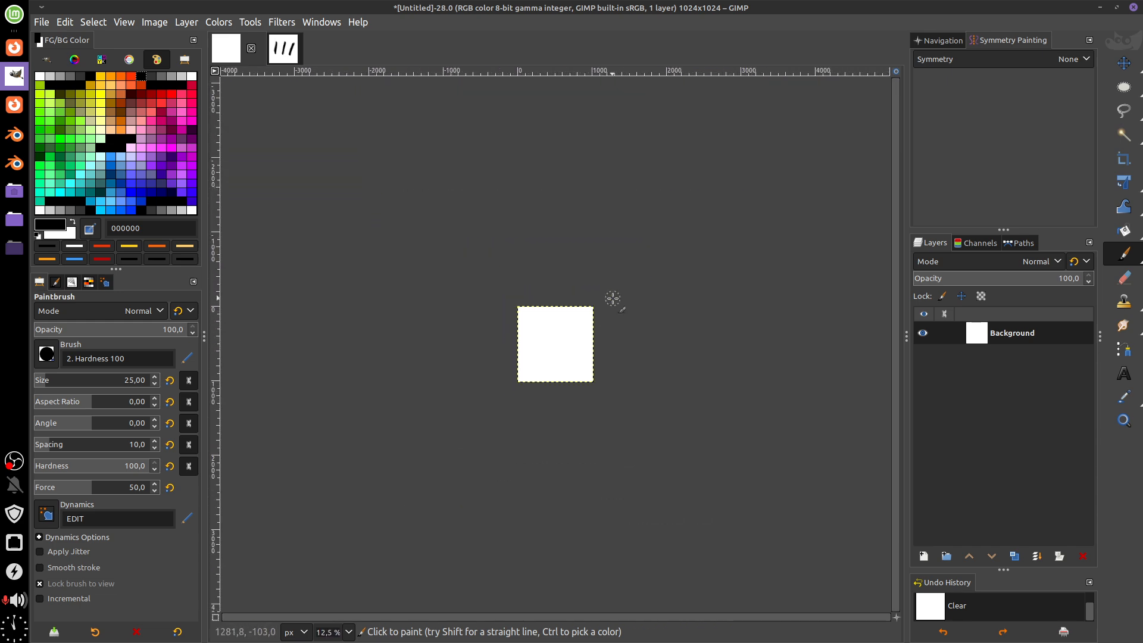
scroll(613, 299, "up", 6)
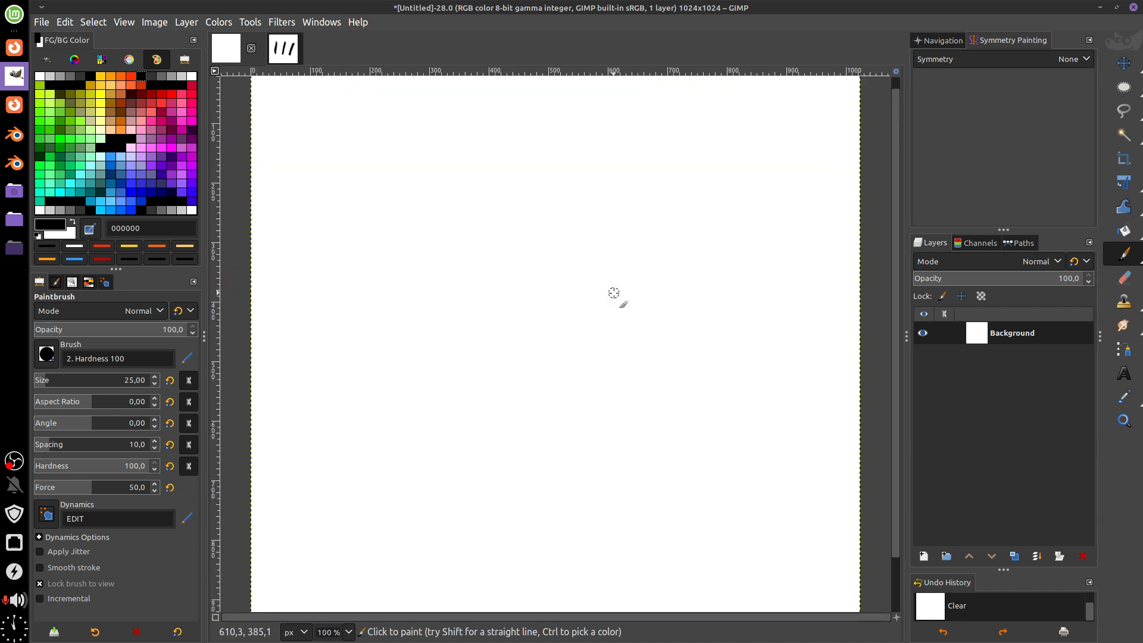
scroll(613, 293, "down", 3)
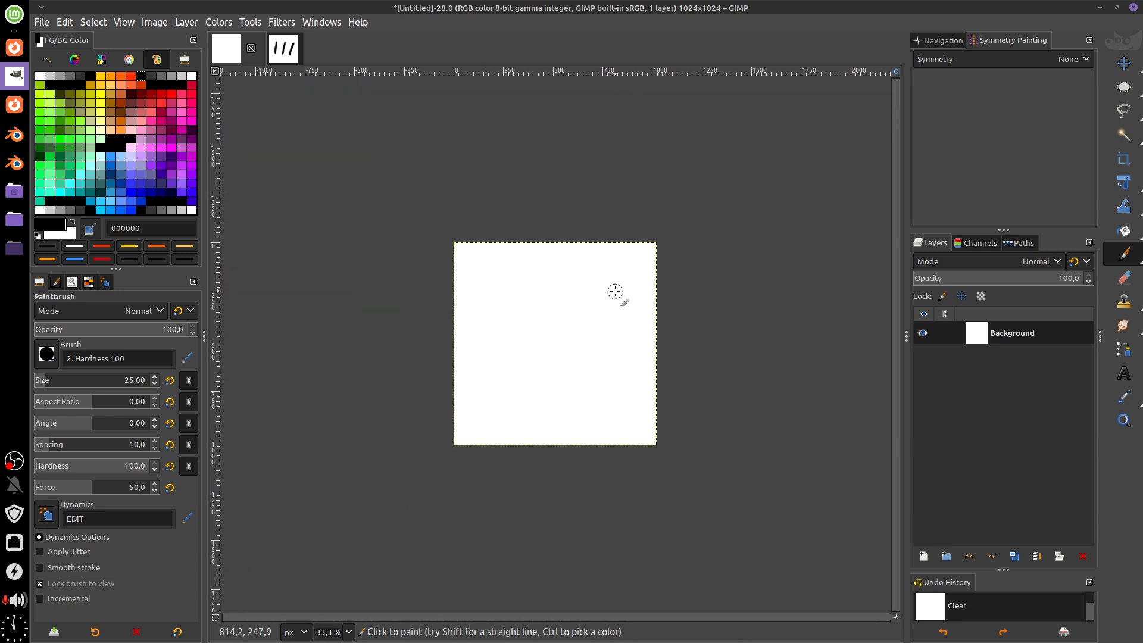
scroll(615, 294, "down", 1)
scroll(615, 296, "up", 2)
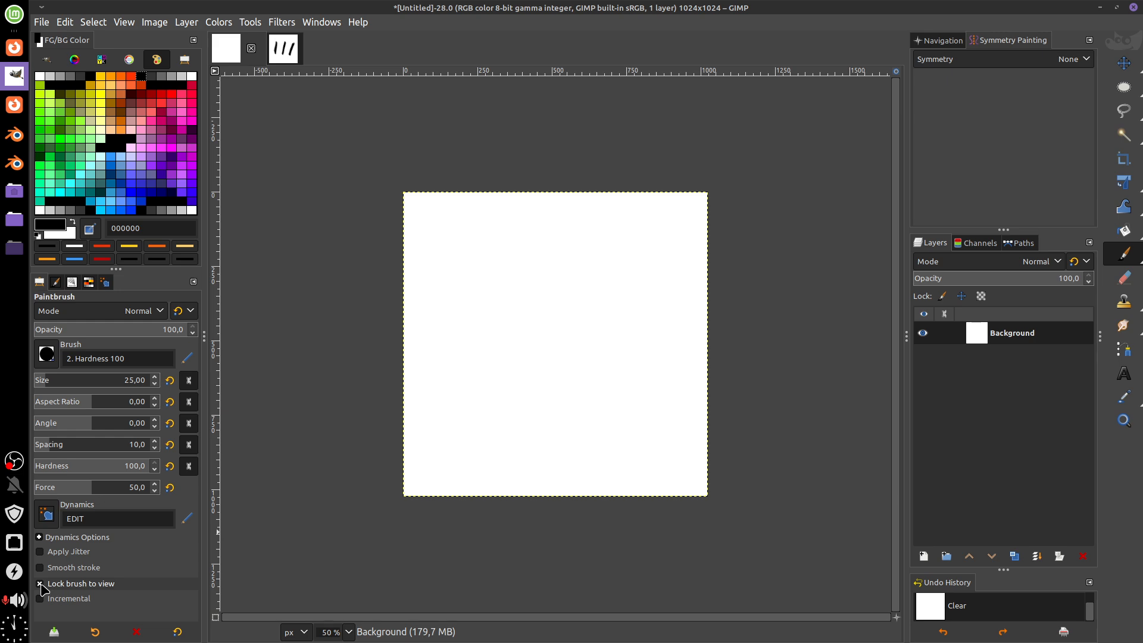
left_click(40, 584)
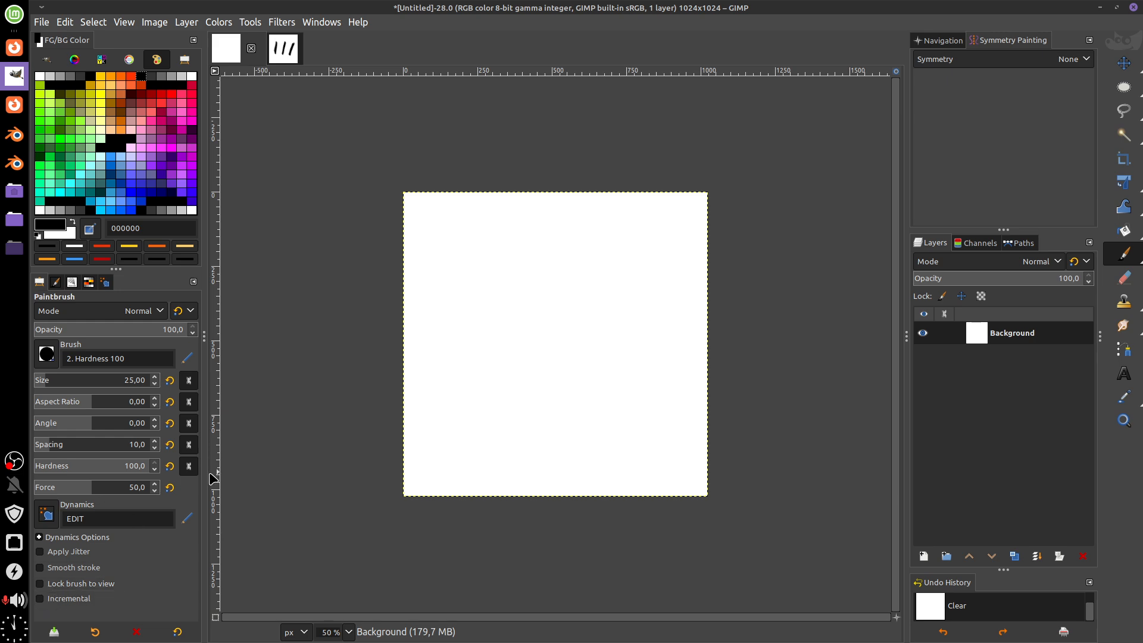
Paint a small oval outline and a few dabs near the canvas's upper-left corner, and remove them.
mouse_move(559, 282)
left_mouse_down()
mouse_move(555, 351)
mouse_move(556, 303)
mouse_move(561, 314)
left_mouse_up()
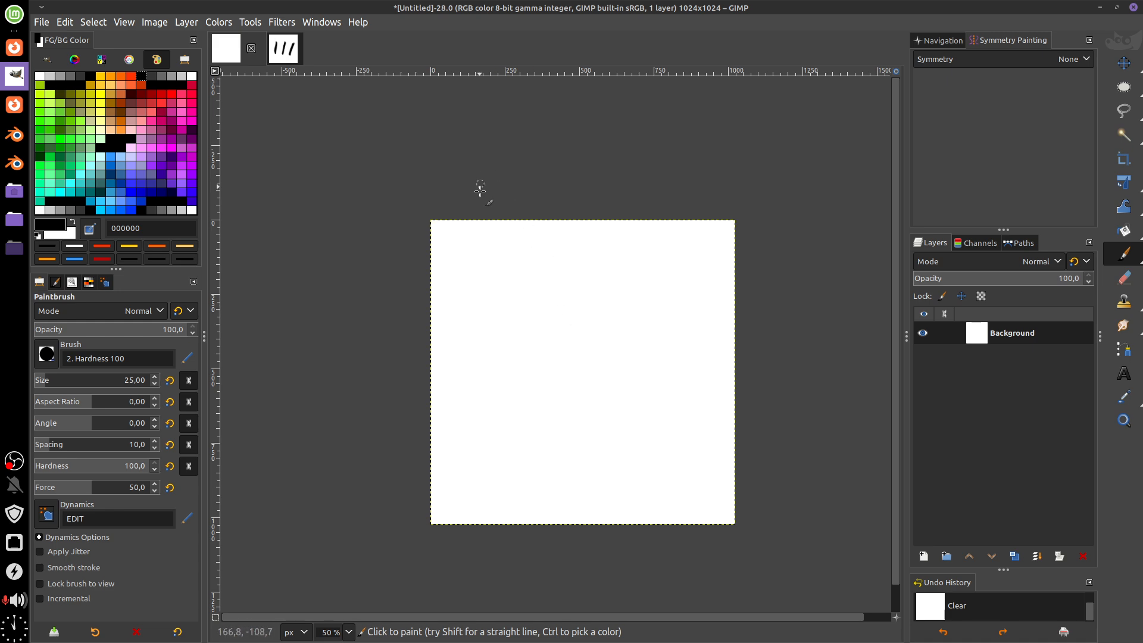
mouse_move(498, 267)
left_mouse_down()
mouse_move(527, 291)
mouse_move(501, 267)
mouse_move(544, 261)
mouse_move(533, 300)
mouse_move(547, 263)
left_mouse_up()
key("ctrl+z")
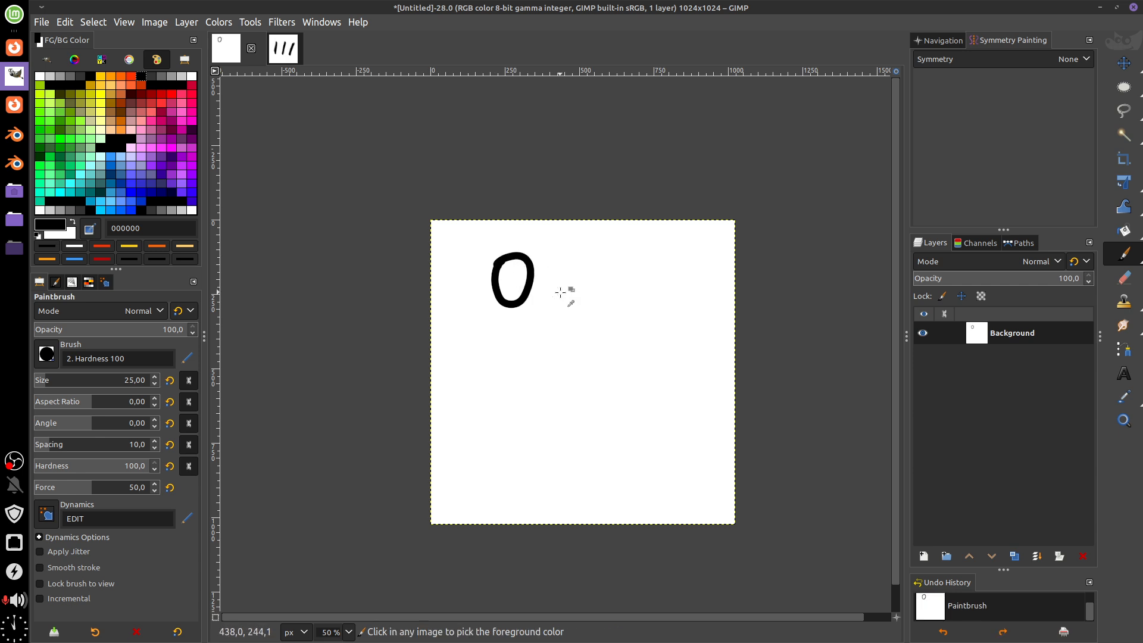
key("Delete")
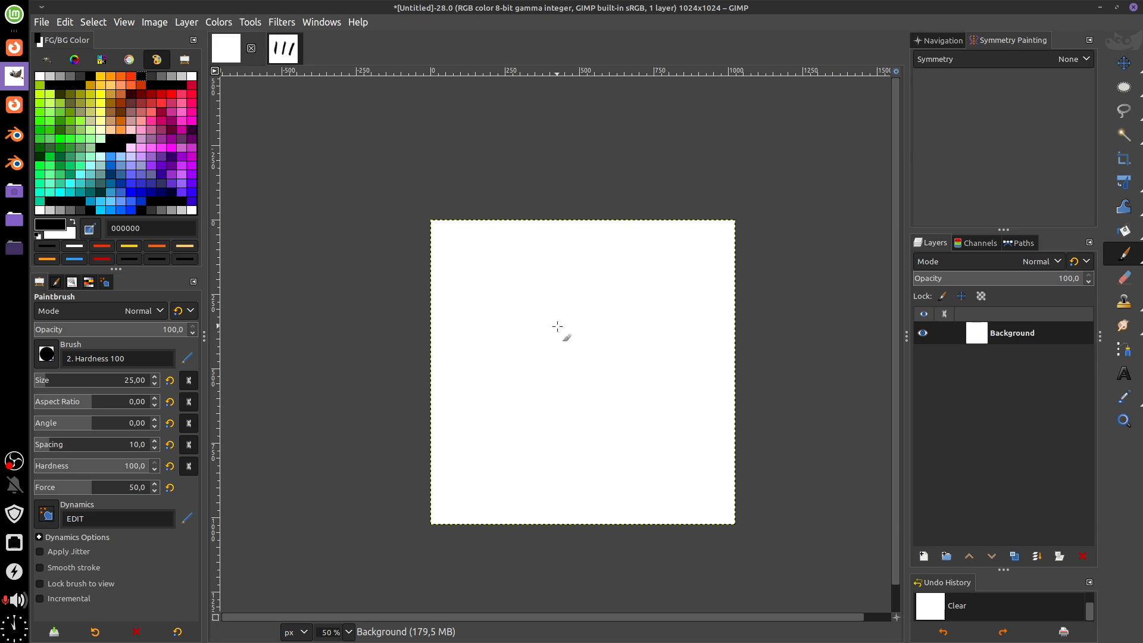
left_click(497, 267)
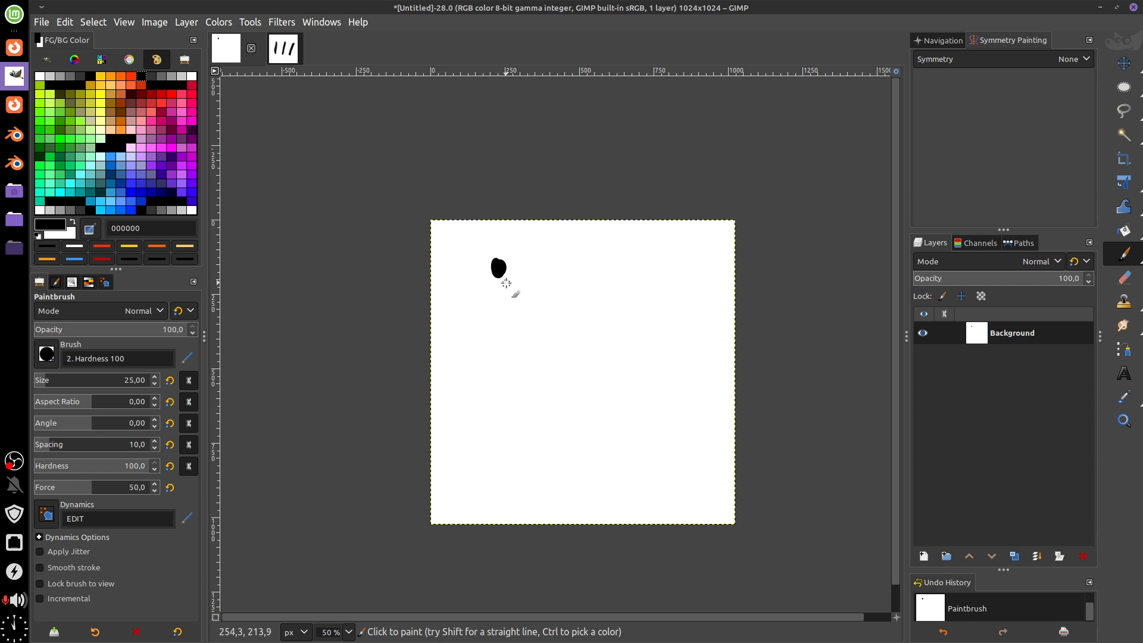
left_click(512, 264)
key("ctrl+z")
key("ctrl+z")
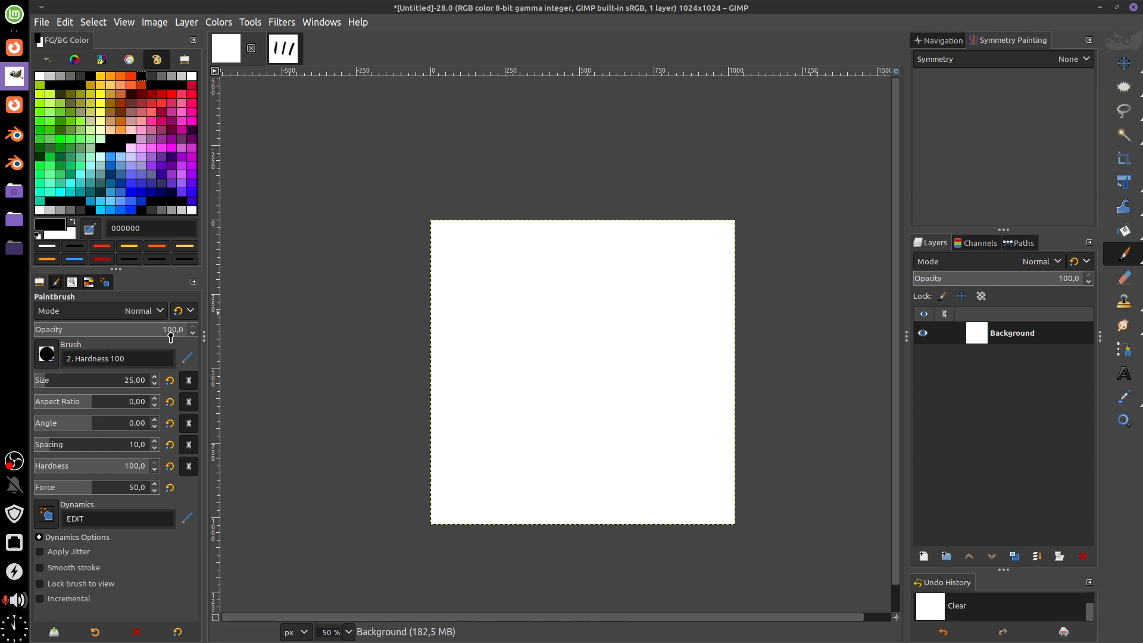
Lower the brush opacity to 37.2 and paint three separate, nearly horizontal strokes across the upper part of the canvas.
left_click_drag(181, 333, 93, 332)
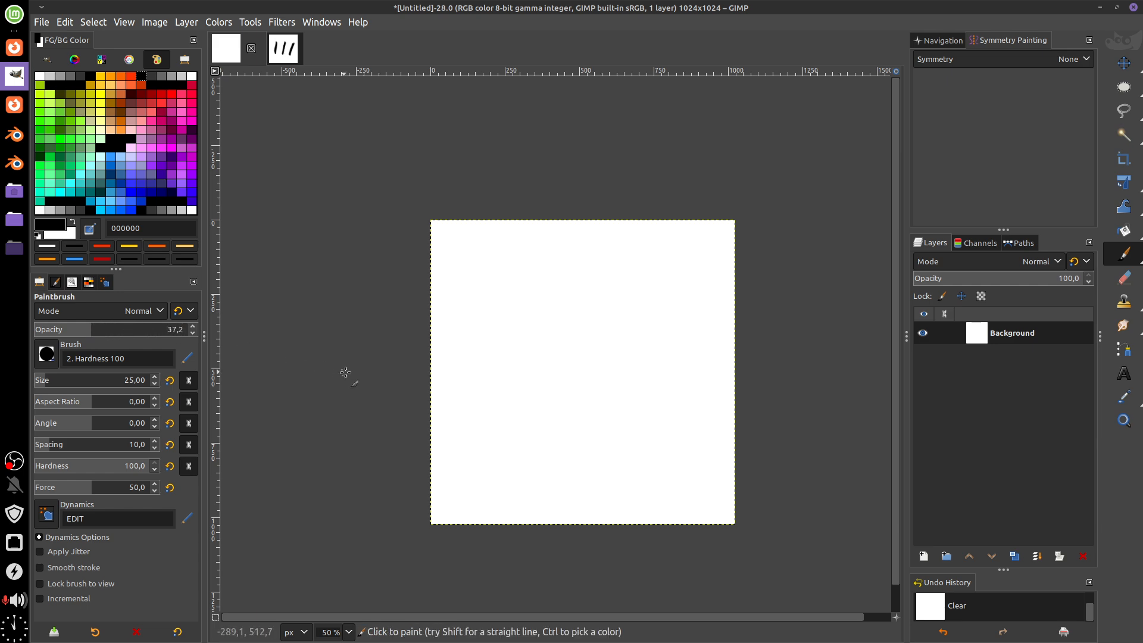
left_click_drag(616, 323, 627, 291)
scroll(634, 329, "up", 2)
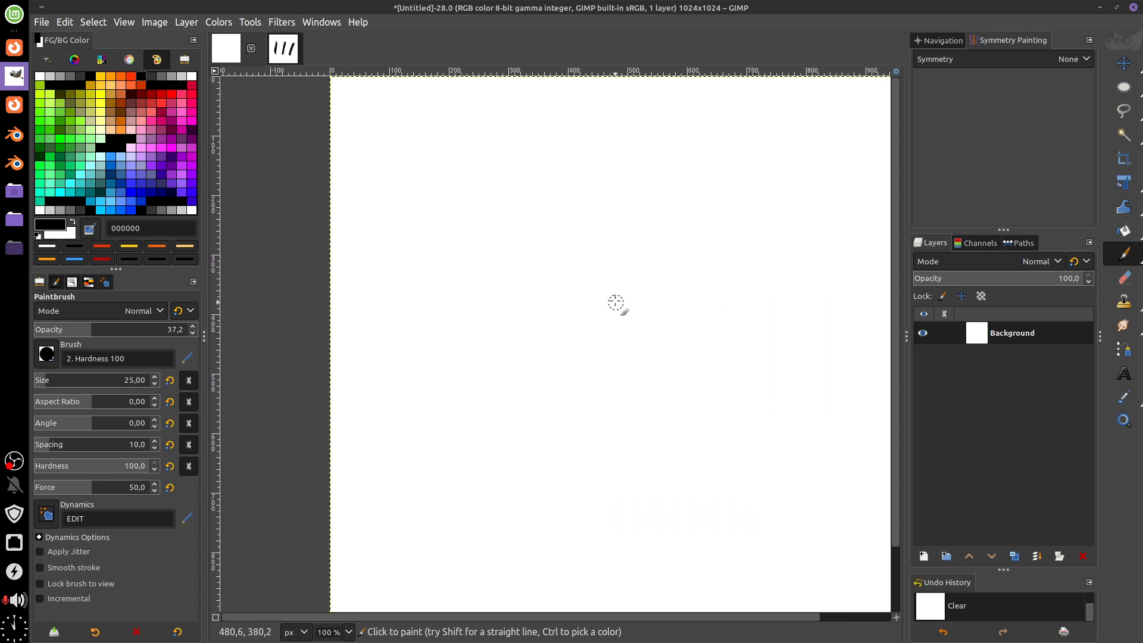
mouse_move(567, 256)
left_mouse_down()
mouse_move(551, 310)
mouse_move(524, 257)
mouse_move(511, 280)
mouse_move(552, 290)
mouse_move(566, 259)
left_mouse_up()
key("ctrl+z")
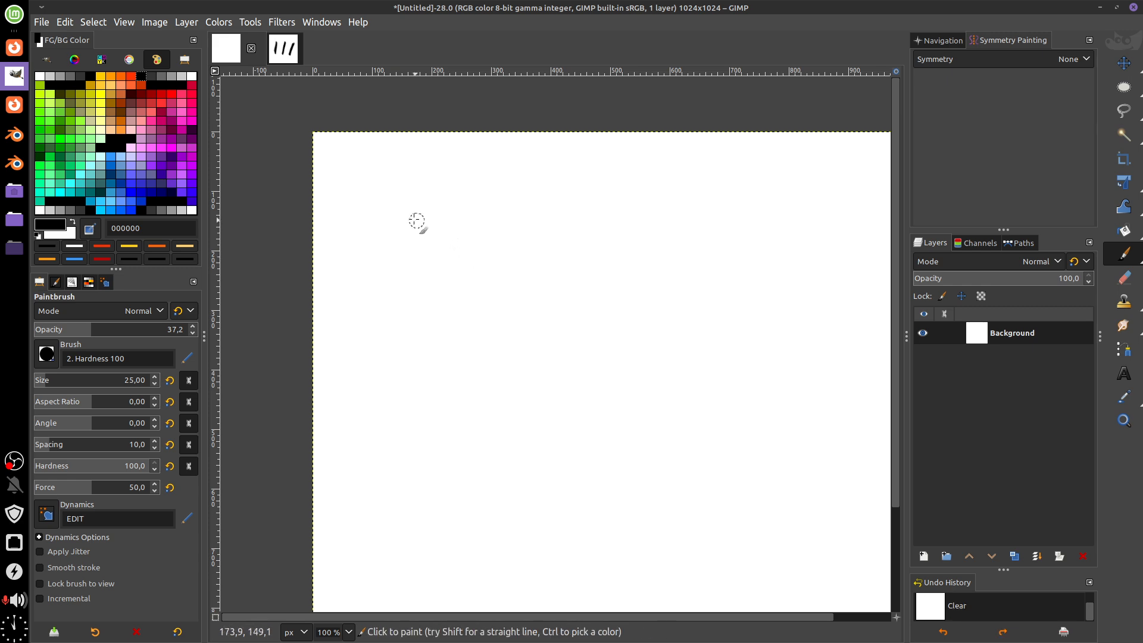
left_click_drag(405, 216, 856, 244)
left_click_drag(381, 258, 801, 315)
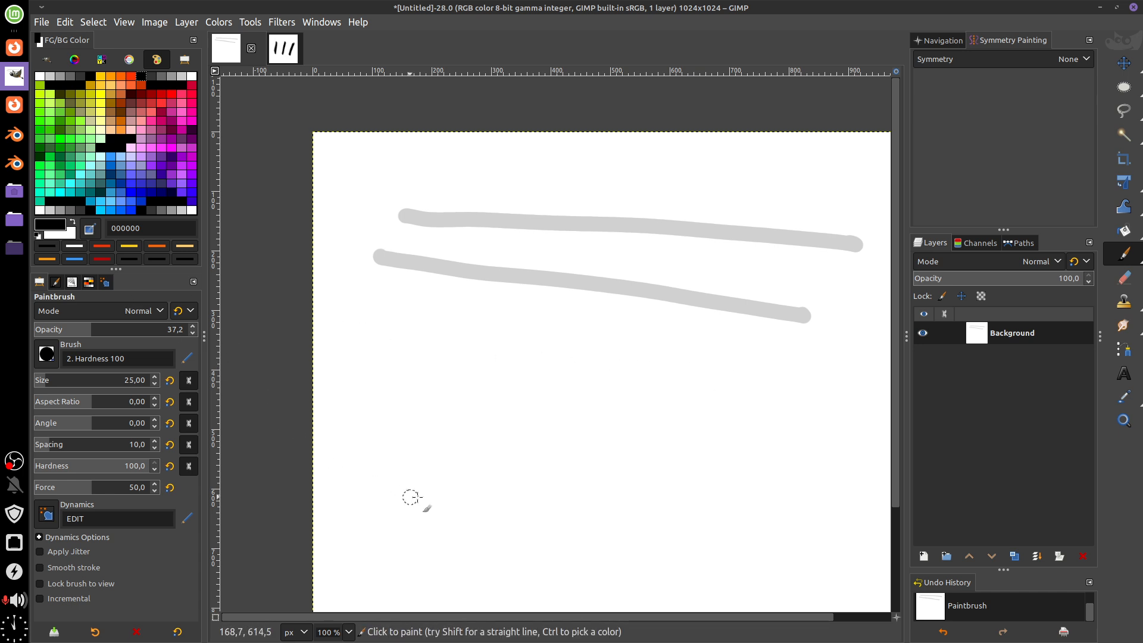
left_click_drag(377, 307, 808, 347)
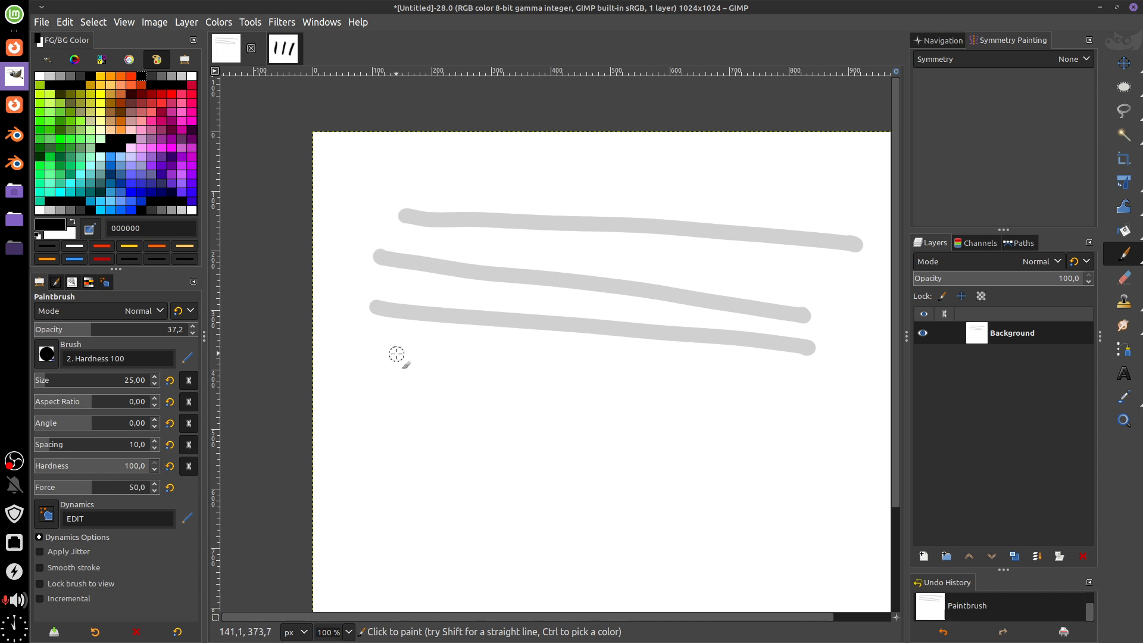
Enable Incremental, paint a long stroke below the three gray ones and add a short stroke just above its start.
left_click(40, 599)
mouse_move(358, 359)
left_mouse_down()
mouse_move(424, 381)
mouse_move(737, 413)
left_mouse_up()
scroll(561, 395, "left", 5)
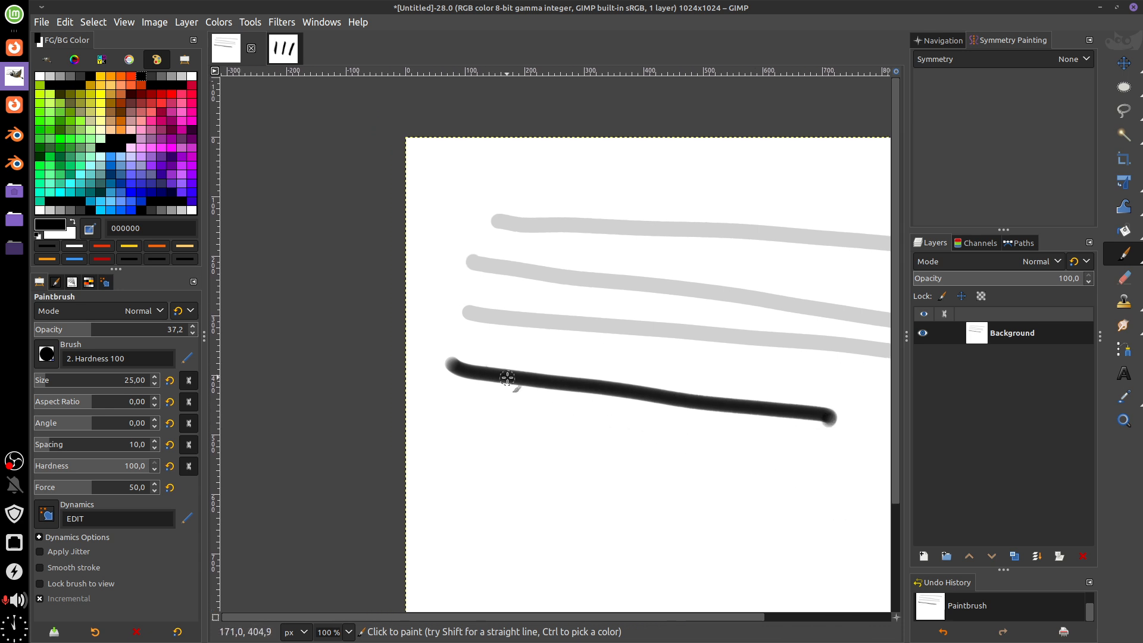
scroll(508, 374, "up", 5, "ctrl")
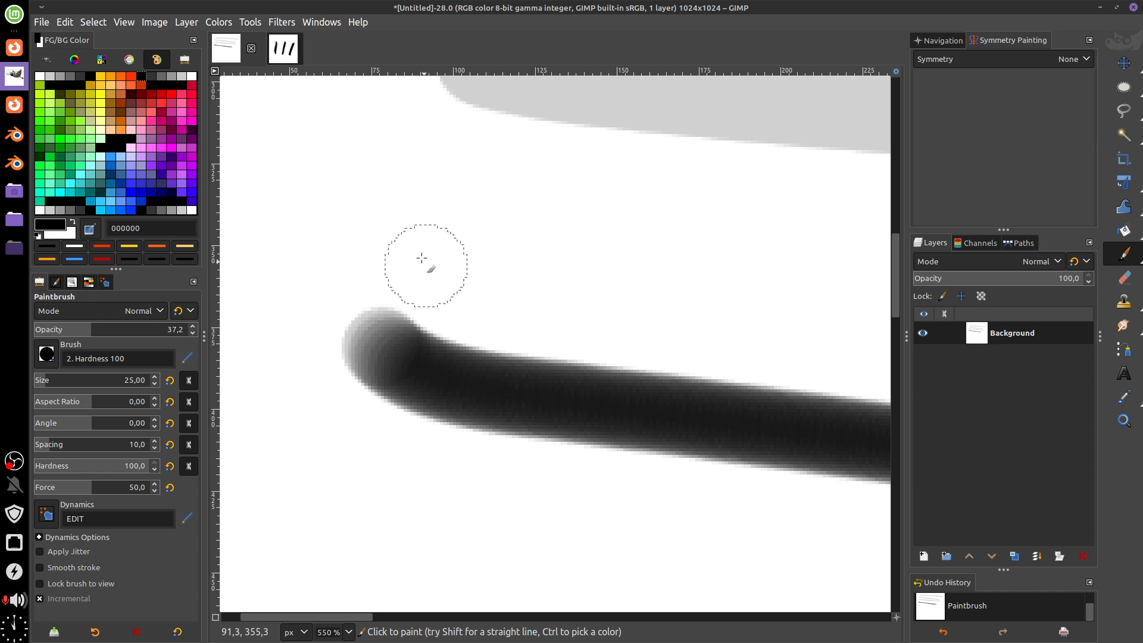
left_click_drag(394, 241, 669, 285)
scroll(650, 290, "right", 1)
scroll(651, 289, "down", 6, "ctrl")
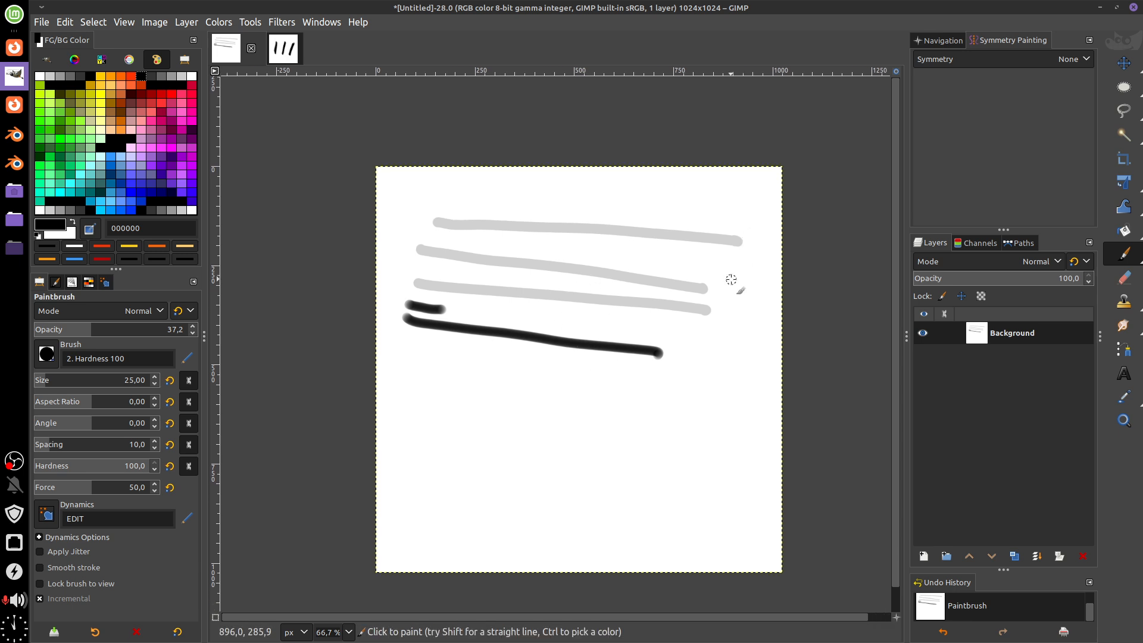
Disable Incremental painting and clear all the strokes from the canvas.
scroll(733, 280, "up", 2, "ctrl")
scroll(712, 331, "down", 1, "ctrl")
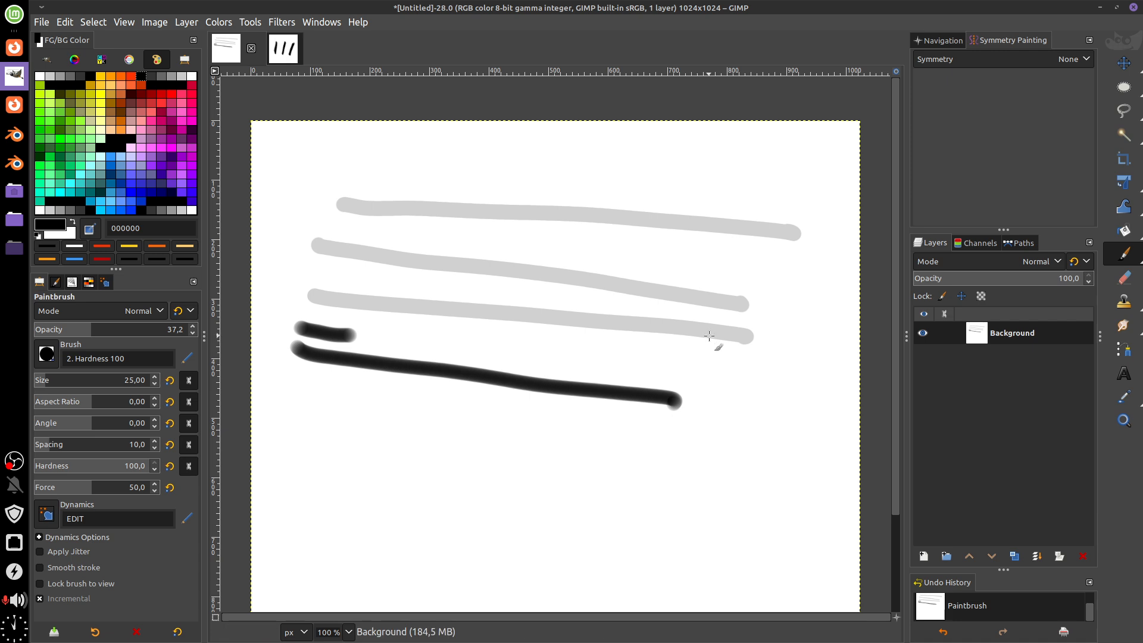
left_click(127, 598)
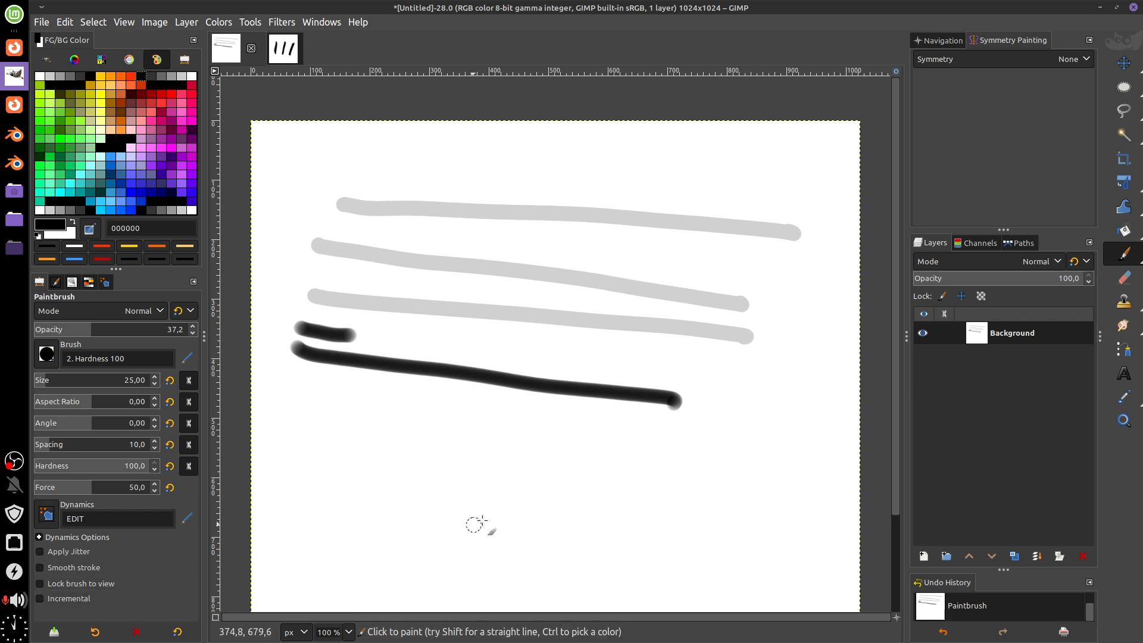
key("Delete")
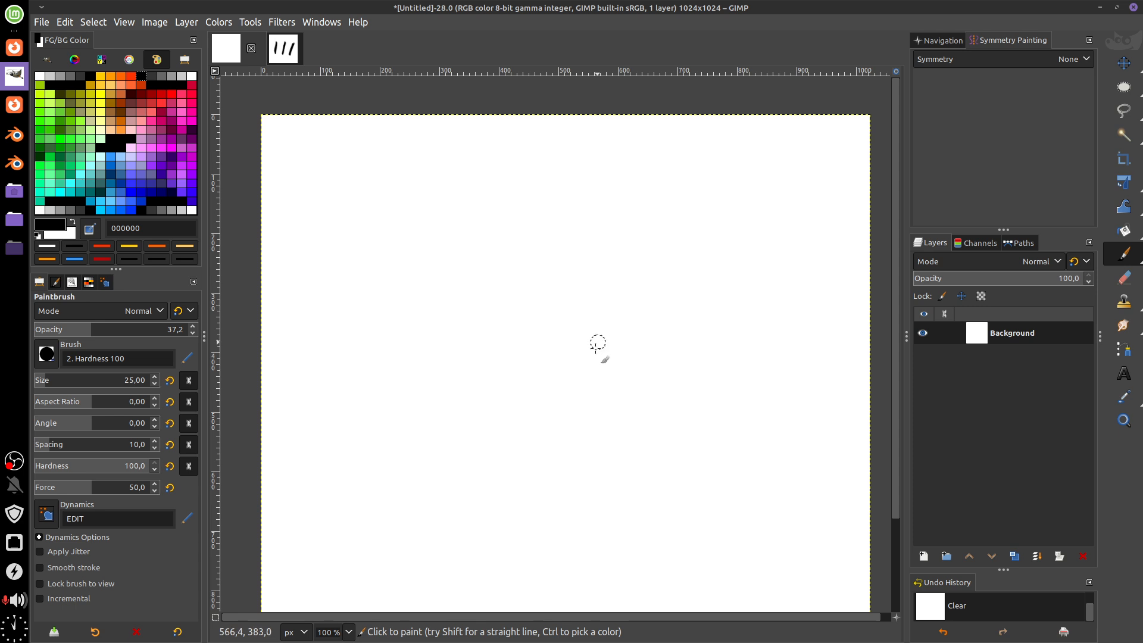
key("space")
left_click_drag(597, 331, 594, 334)
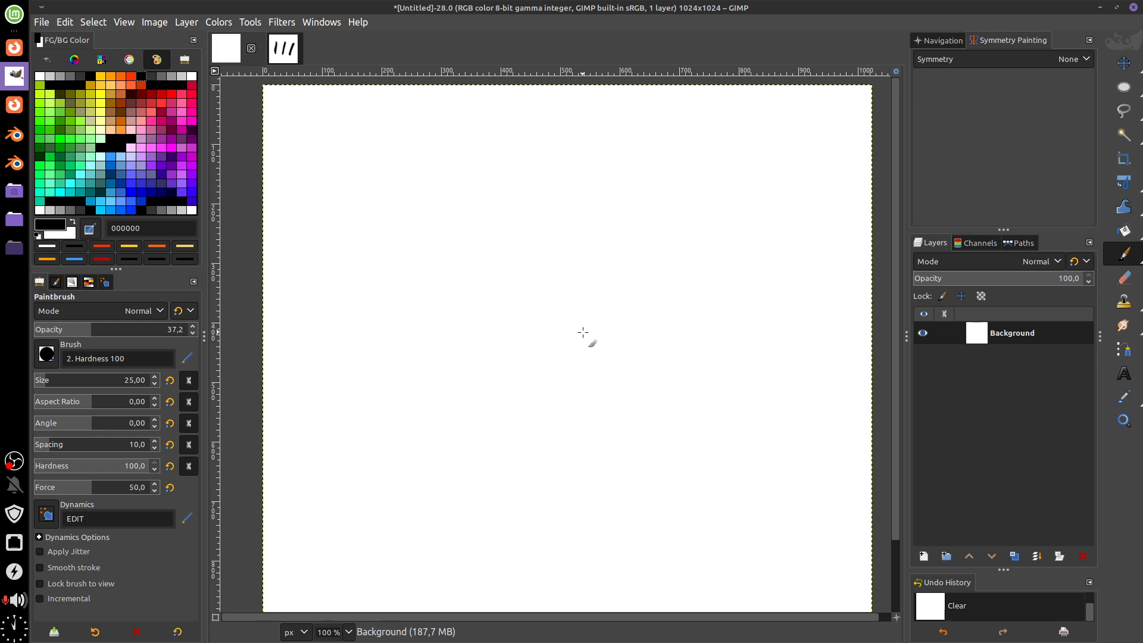
Switch the paintbrush to the UdanVector brush at opacity 100, trying it with strokes on the canvas and clearing them.
left_click(48, 356)
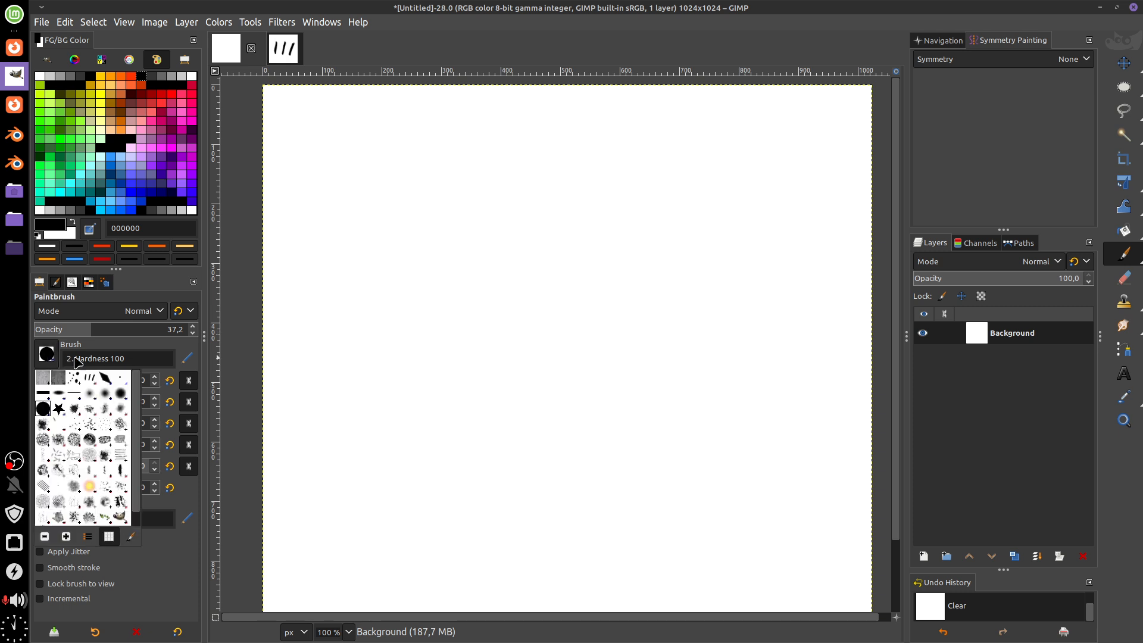
left_click(106, 379)
mouse_move(450, 185)
left_mouse_down()
mouse_move(401, 329)
mouse_move(513, 331)
mouse_move(641, 305)
mouse_move(687, 331)
left_mouse_up()
key("Delete")
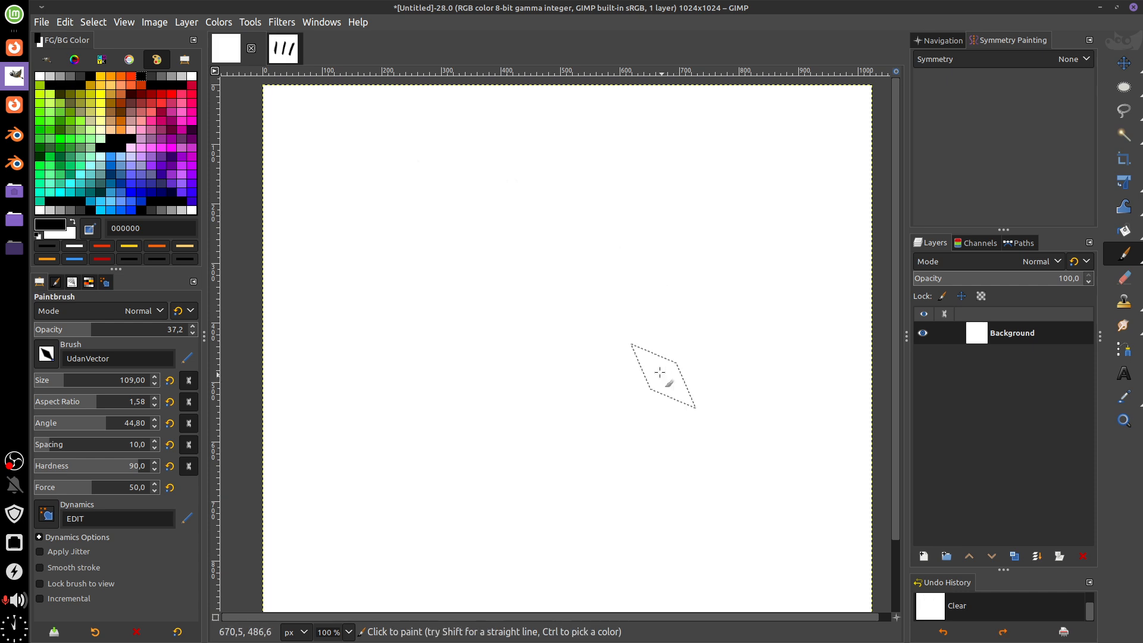
left_click_drag(118, 338, 201, 340)
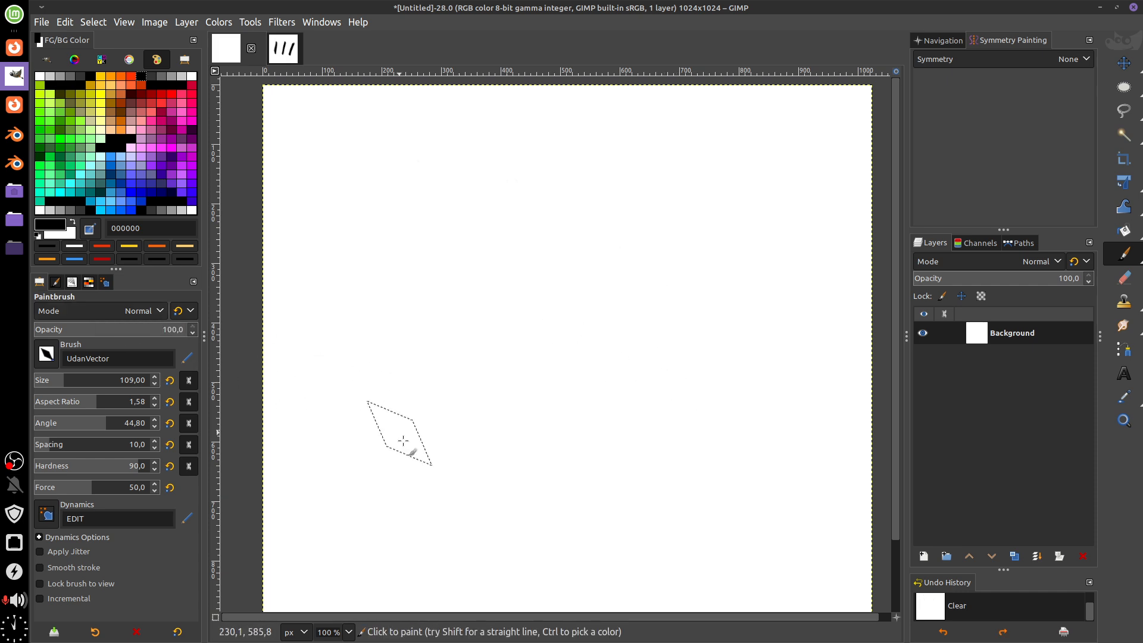
mouse_move(497, 174)
left_mouse_down()
mouse_move(459, 275)
mouse_move(647, 400)
left_mouse_up()
key("Delete")
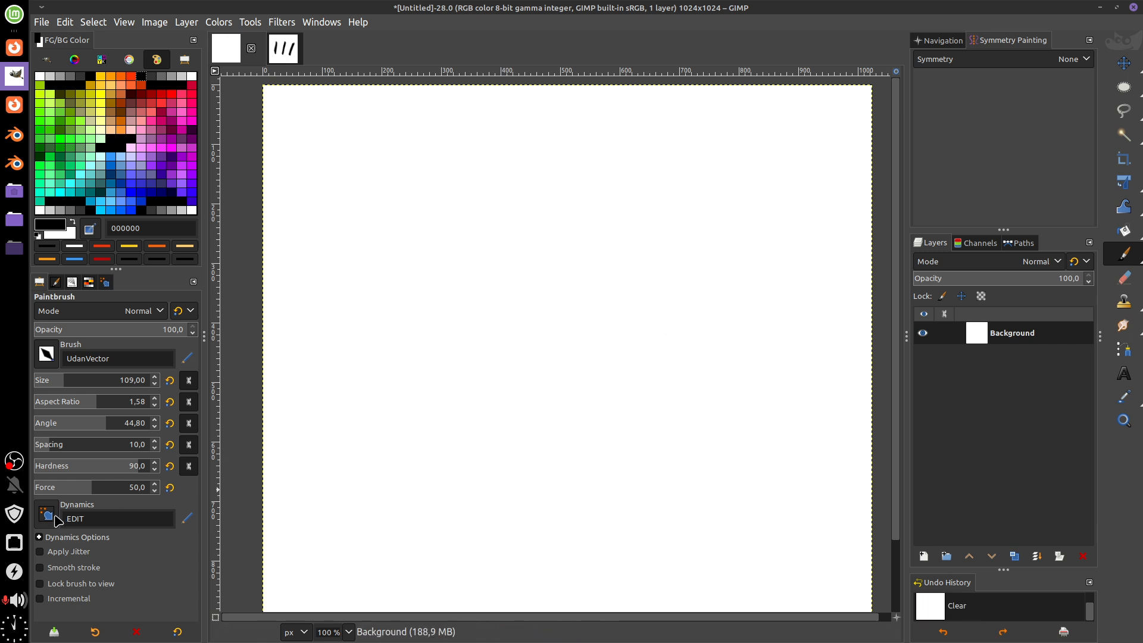
Apply the PressureSizeOpacity dynamics and paint a large zigzag stroke with a smaller wavy stroke below it.
left_click(47, 514)
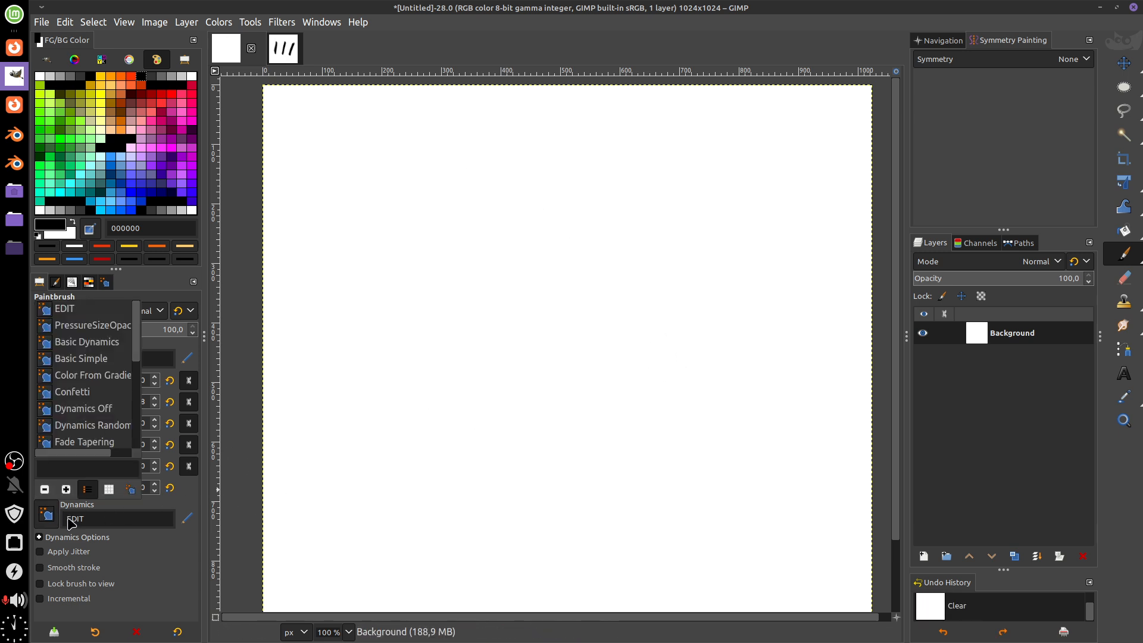
left_click(122, 326)
mouse_move(479, 197)
left_mouse_down()
mouse_move(485, 314)
mouse_move(697, 366)
mouse_move(768, 366)
left_mouse_up()
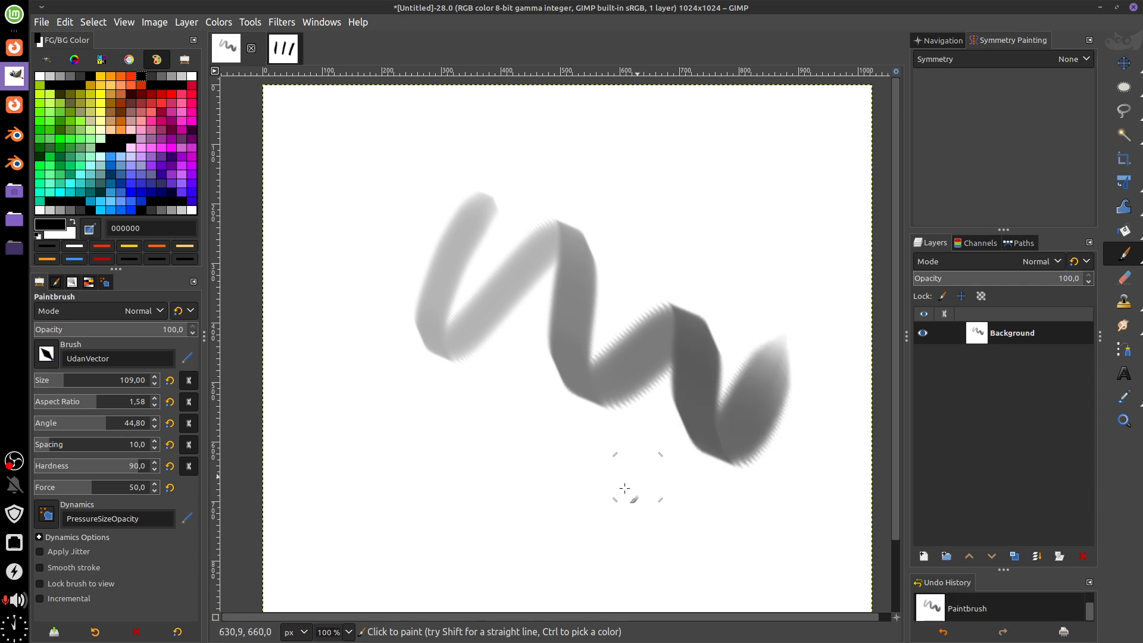
mouse_move(449, 425)
left_mouse_down()
mouse_move(497, 462)
mouse_move(646, 473)
left_mouse_up()
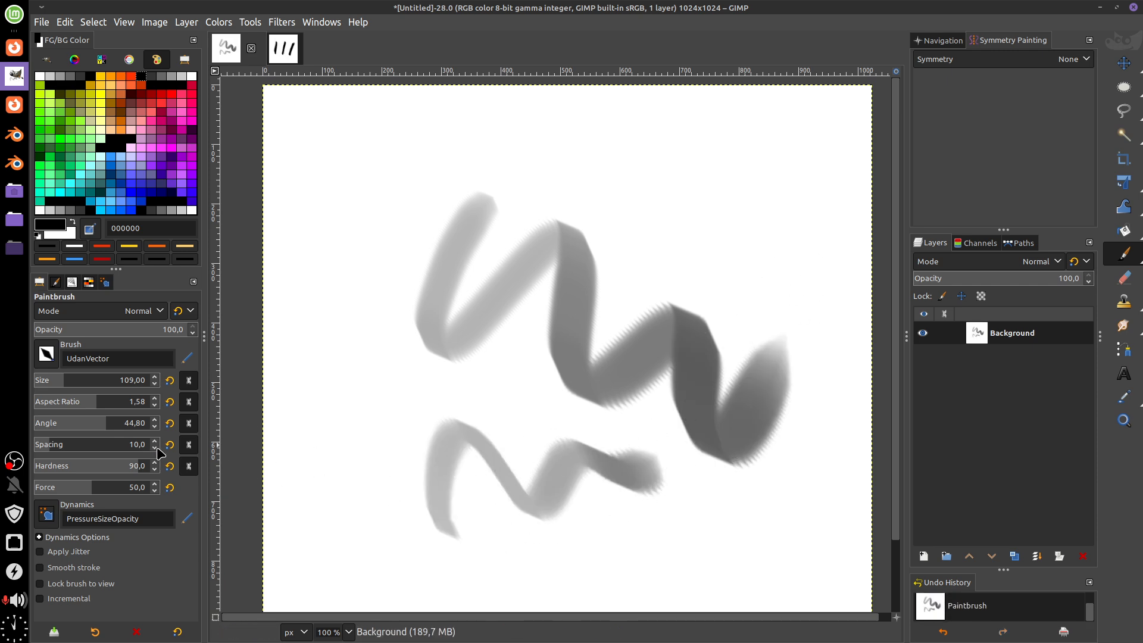
Reduce the brush spacing to 5, try it with a zigzag stroke near the canvas's upper-right corner and clear the canvas.
left_click_drag(100, 448, 45, 448)
mouse_move(685, 158)
left_mouse_down()
mouse_move(784, 237)
mouse_move(825, 245)
mouse_move(819, 309)
left_mouse_up()
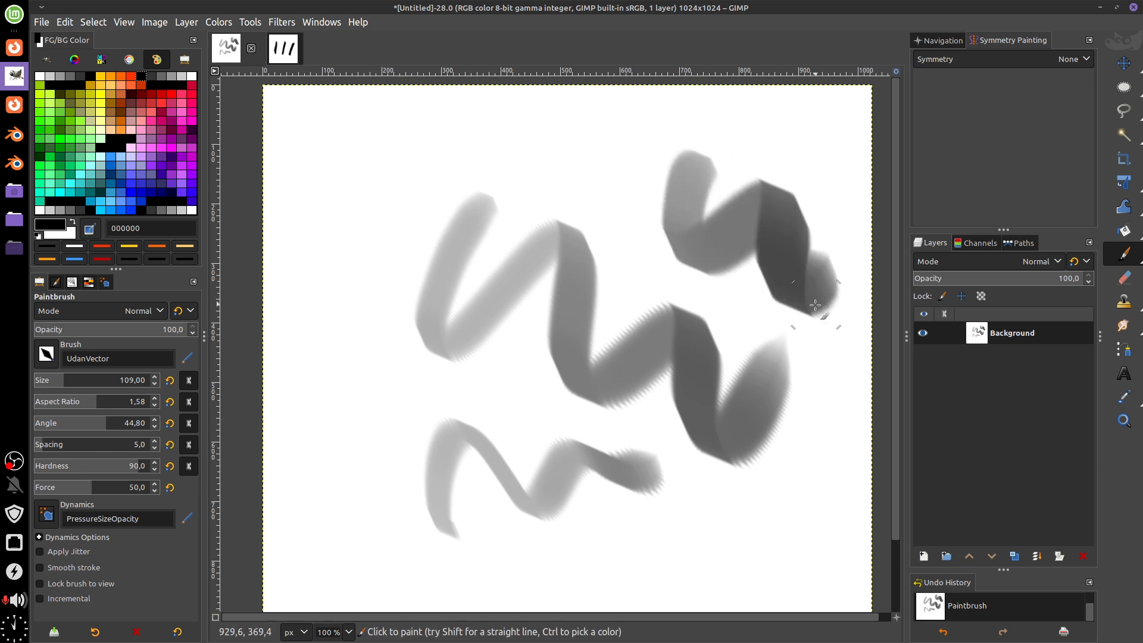
key("Delete")
Paint a large zigzag stroke, set the brush hardness to 100 and paint two overlapping wavy strokes below the zigzag.
mouse_move(450, 173)
left_mouse_down()
mouse_move(455, 390)
mouse_move(690, 334)
mouse_move(747, 369)
left_mouse_up()
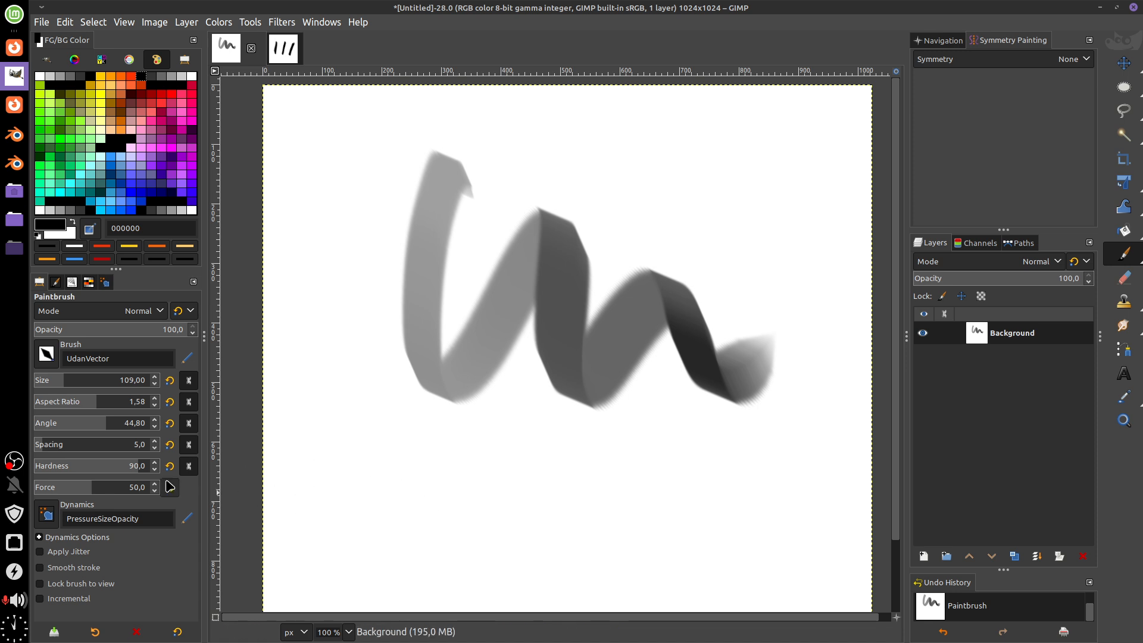
left_click_drag(140, 468, 172, 465)
left_click_drag(455, 442, 733, 479)
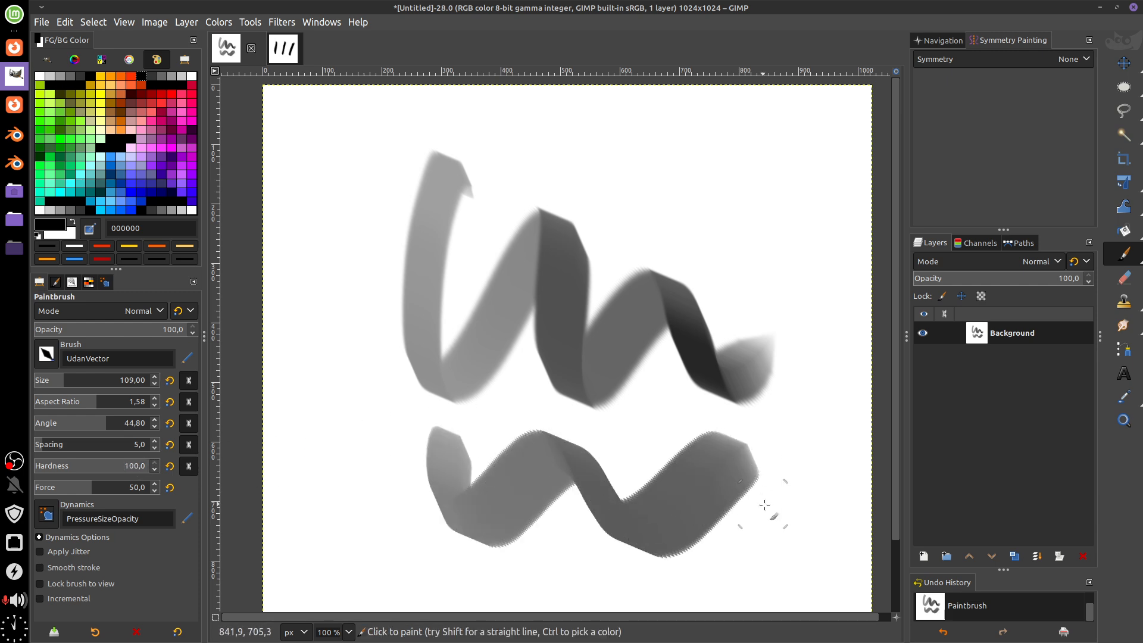
left_click(148, 466)
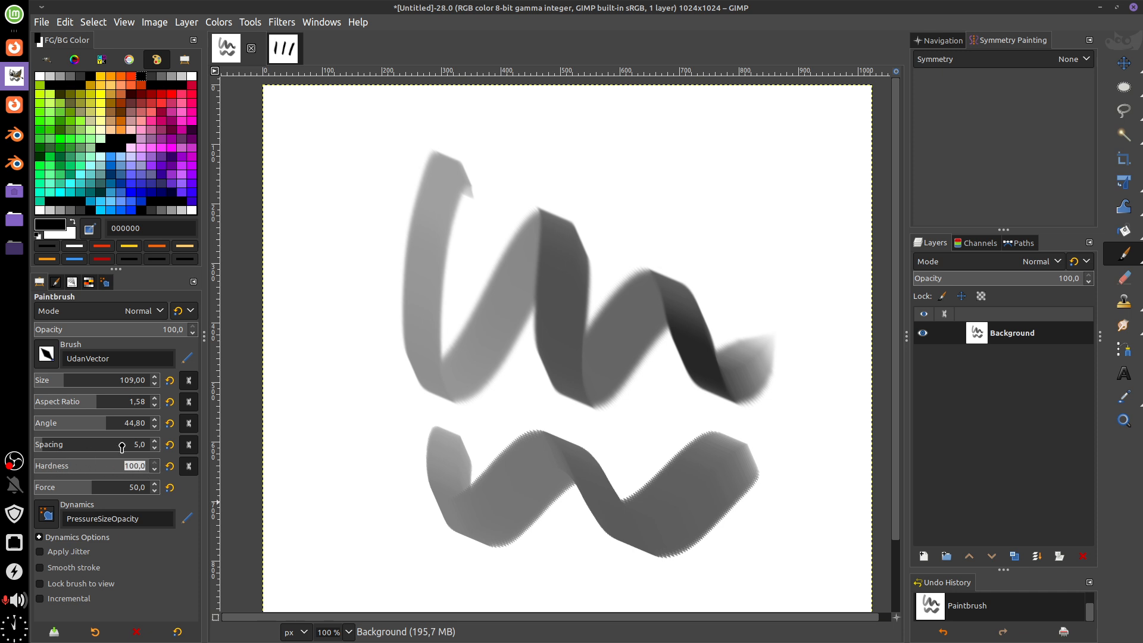
mouse_move(387, 533)
left_mouse_down()
mouse_move(459, 494)
mouse_move(753, 471)
left_mouse_up()
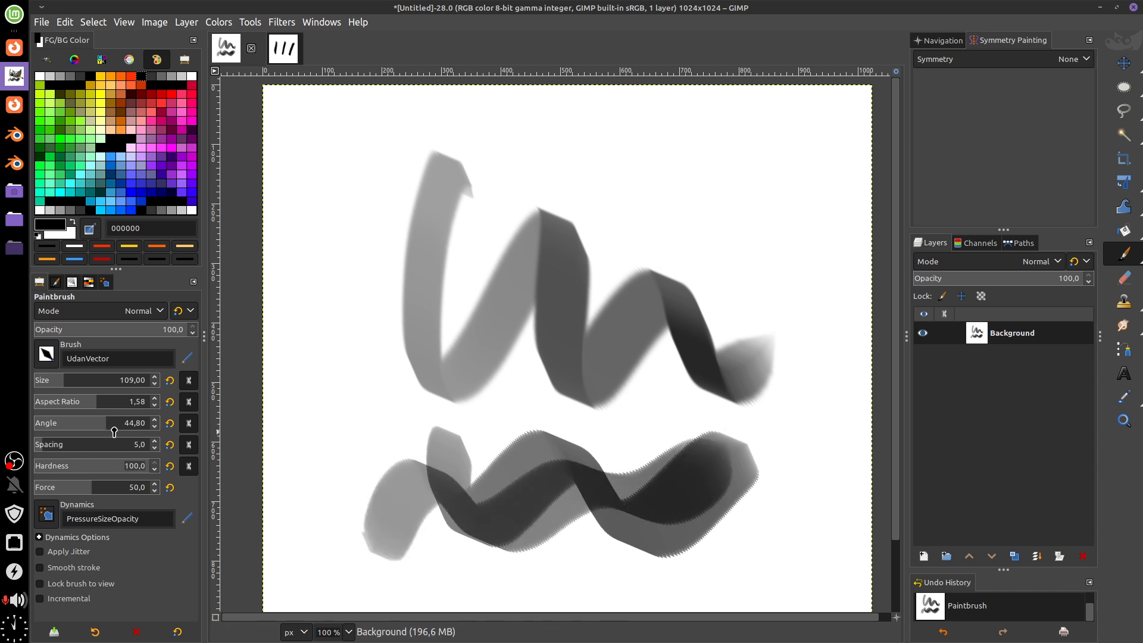
Paint soft strokes over the zigzag at a lower hardness, try another at hardness 78 and clear the canvas.
left_click_drag(140, 467, 71, 468)
mouse_move(405, 262)
left_mouse_down()
mouse_move(523, 213)
mouse_move(687, 192)
mouse_move(781, 338)
mouse_move(771, 408)
left_mouse_up()
mouse_move(735, 152)
left_mouse_down()
mouse_move(709, 133)
mouse_move(530, 352)
left_mouse_up()
left_click(119, 468)
left_click_drag(119, 468, 127, 468)
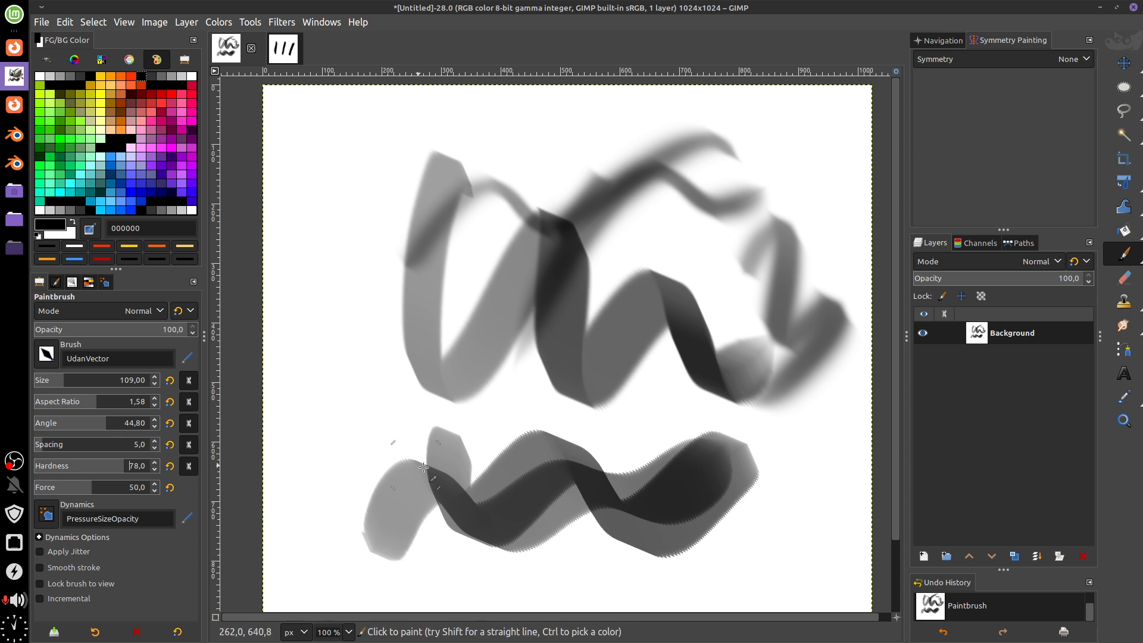
mouse_move(425, 230)
left_mouse_down()
mouse_move(601, 339)
mouse_move(661, 310)
left_mouse_up()
key("Delete")
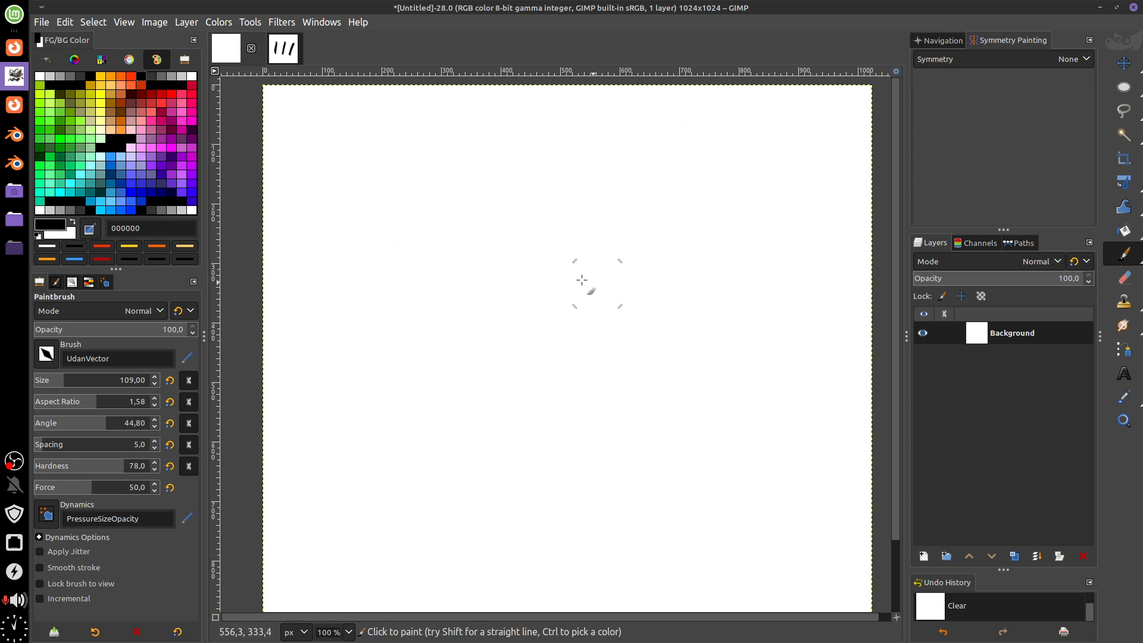
Paint a U-shaped stroke and clear it, and paint a large tilted oval with the hardness set to 0.
mouse_move(429, 184)
left_mouse_down()
mouse_move(447, 430)
mouse_move(565, 427)
mouse_move(608, 197)
left_mouse_up()
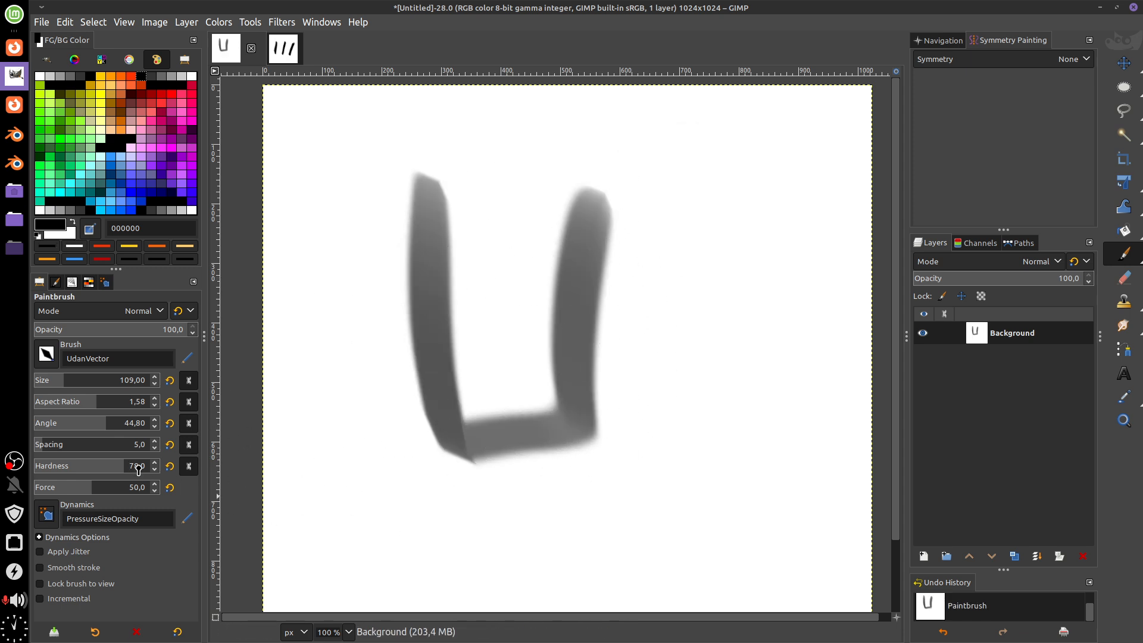
left_click_drag(123, 469, 145, 474)
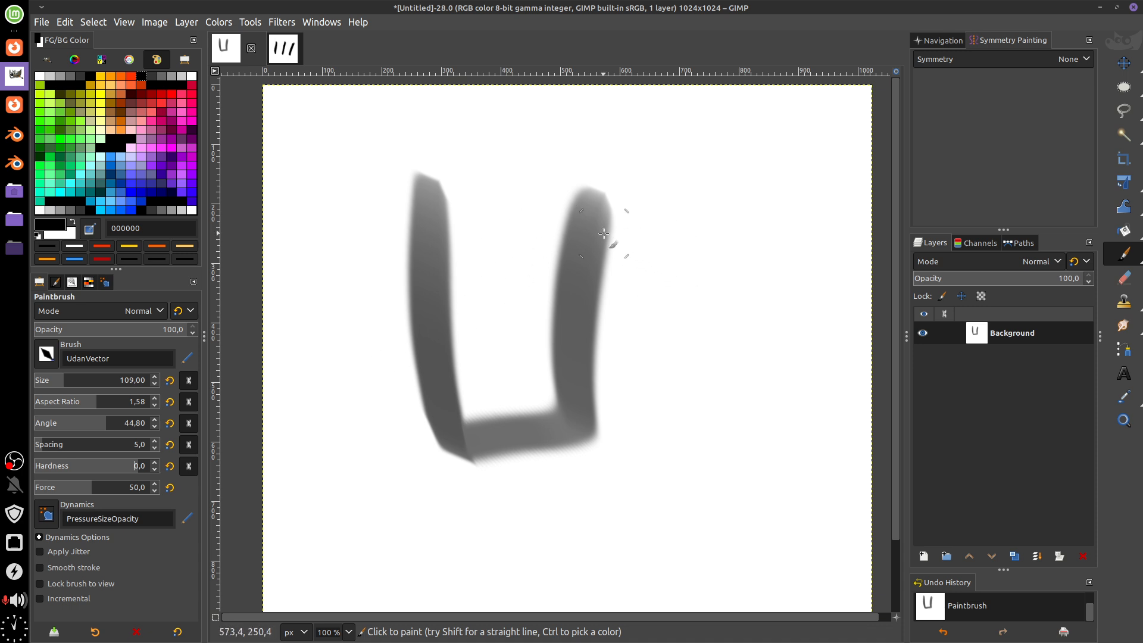
key("Delete")
mouse_move(591, 244)
left_mouse_down()
mouse_move(633, 242)
mouse_move(618, 242)
left_mouse_up()
key("Delete")
mouse_move(548, 196)
left_mouse_down()
mouse_move(512, 444)
mouse_move(460, 448)
left_mouse_up()
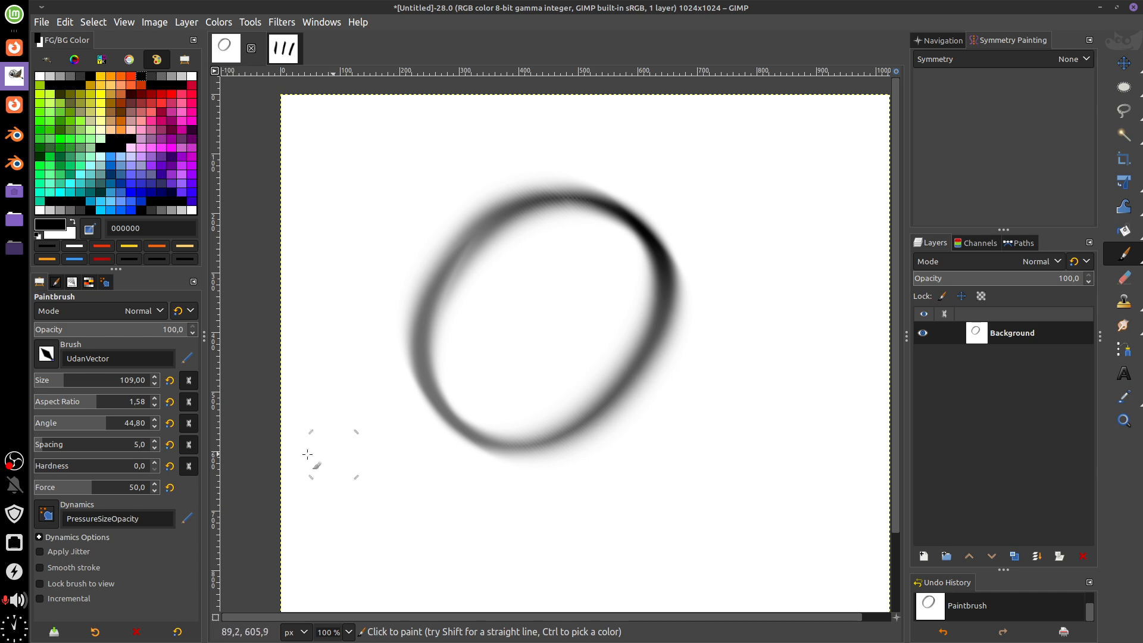
Set the brush hardness to 92, paint a smaller ring inside the oval, clear the canvas and undo a further test stroke.
left_click_drag(45, 465, 141, 465)
mouse_move(587, 256)
left_mouse_down()
mouse_move(509, 285)
mouse_move(661, 304)
left_mouse_up()
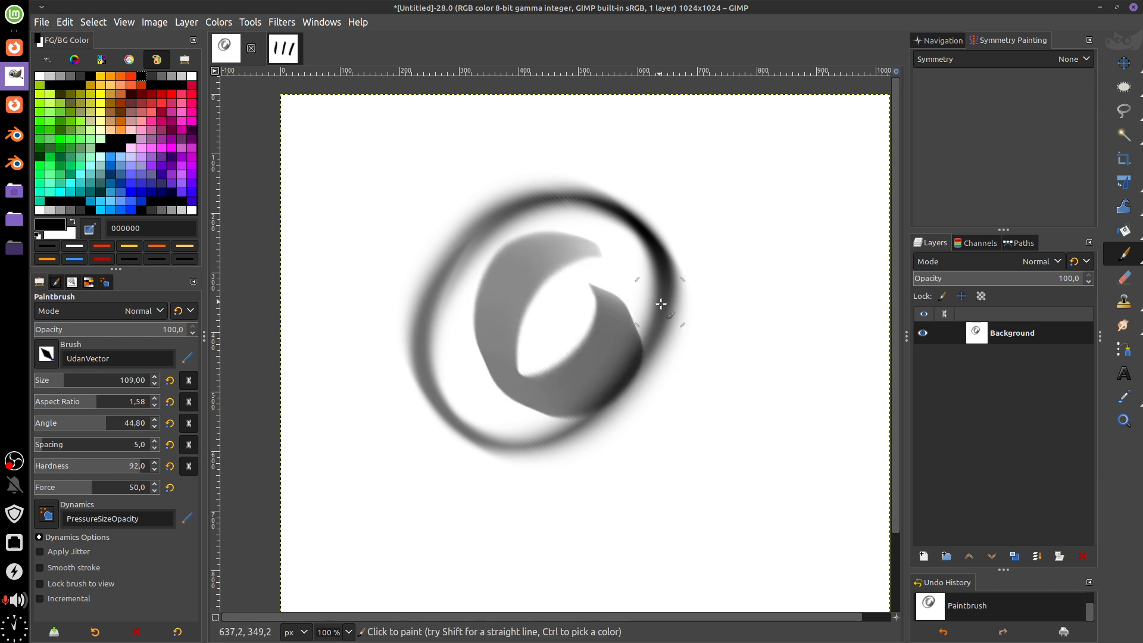
key("Delete")
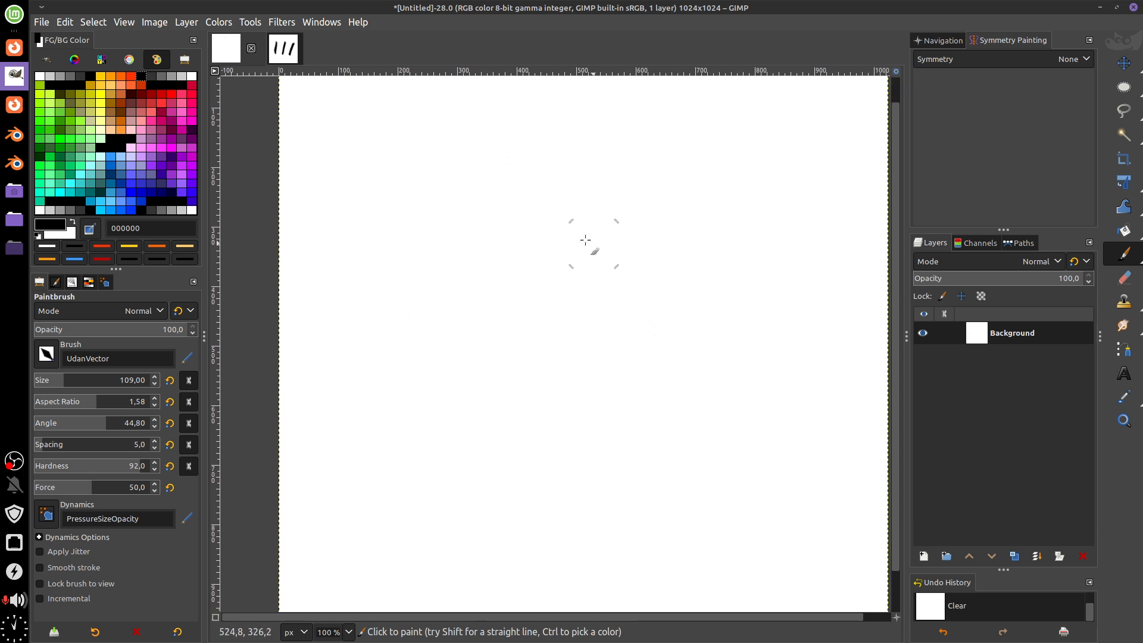
mouse_move(585, 240)
left_mouse_down()
mouse_move(467, 417)
mouse_move(518, 259)
mouse_move(607, 355)
left_mouse_up()
key("ctrl+z")
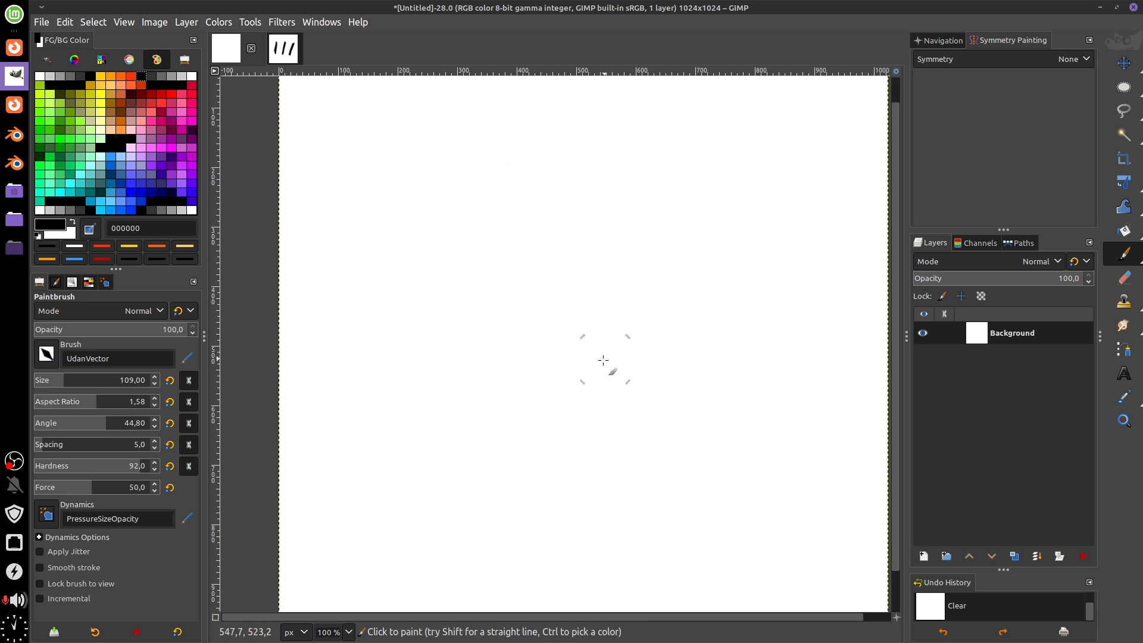
Create a new tool preset from the current paintbrush settings and detach the Tool Preset Editor into a wider floating window over the canvas.
left_click(54, 632)
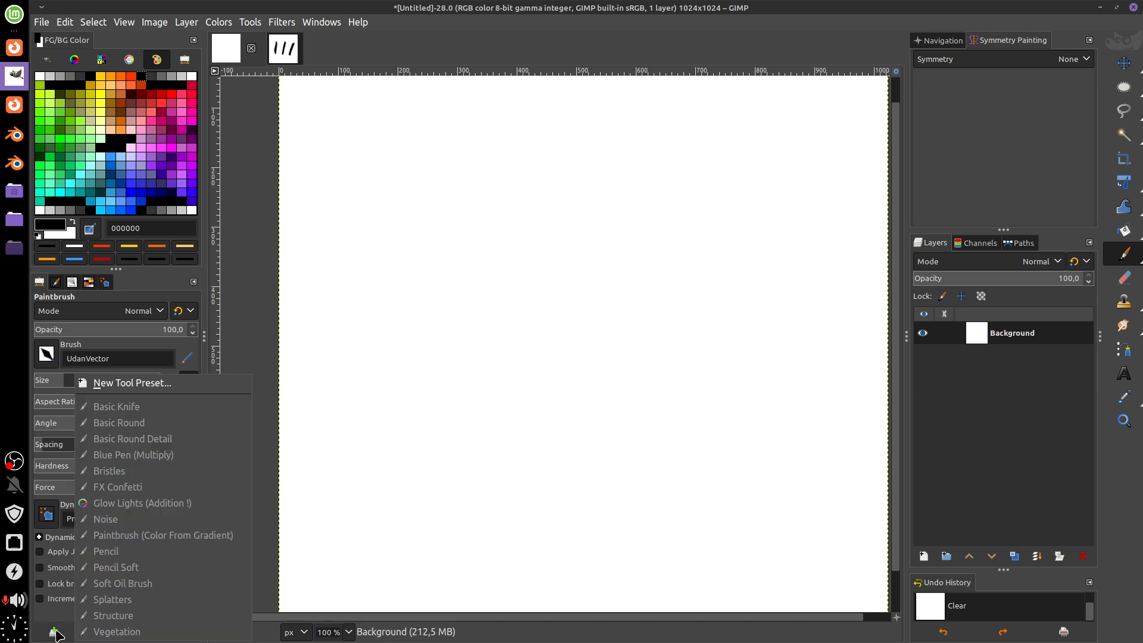
left_click(161, 384)
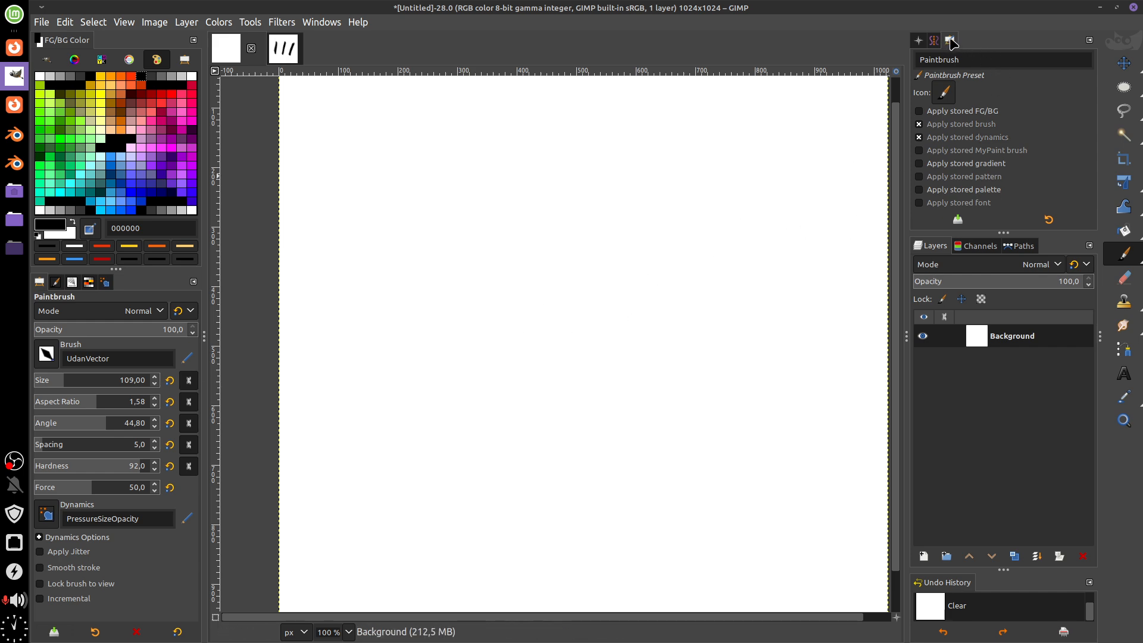
left_click_drag(951, 41, 654, 202)
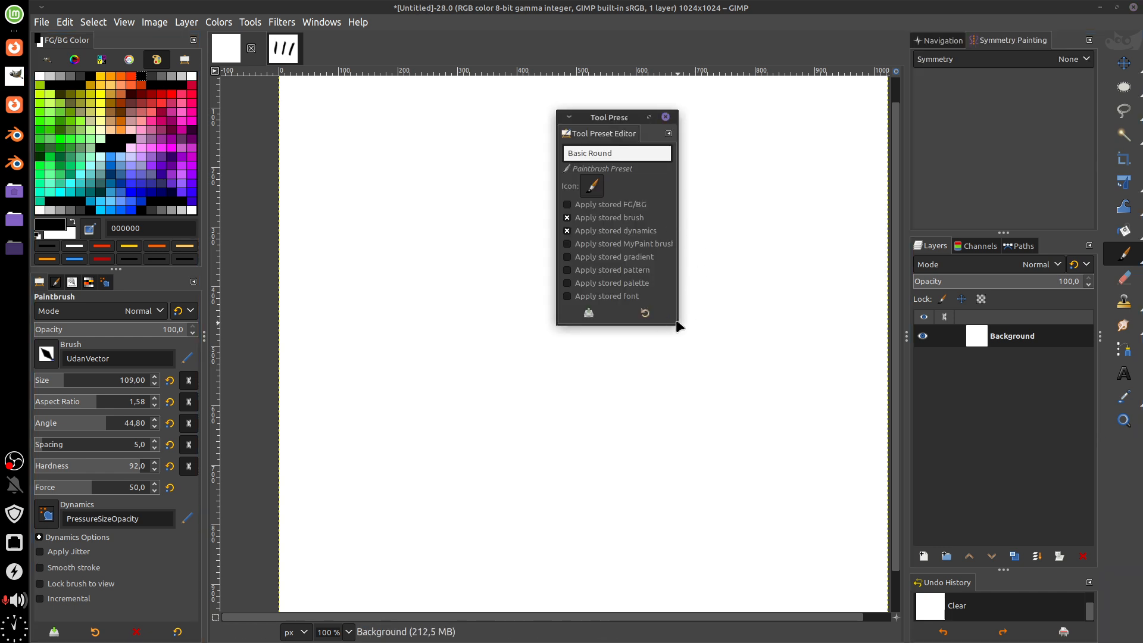
left_click_drag(673, 311, 786, 310)
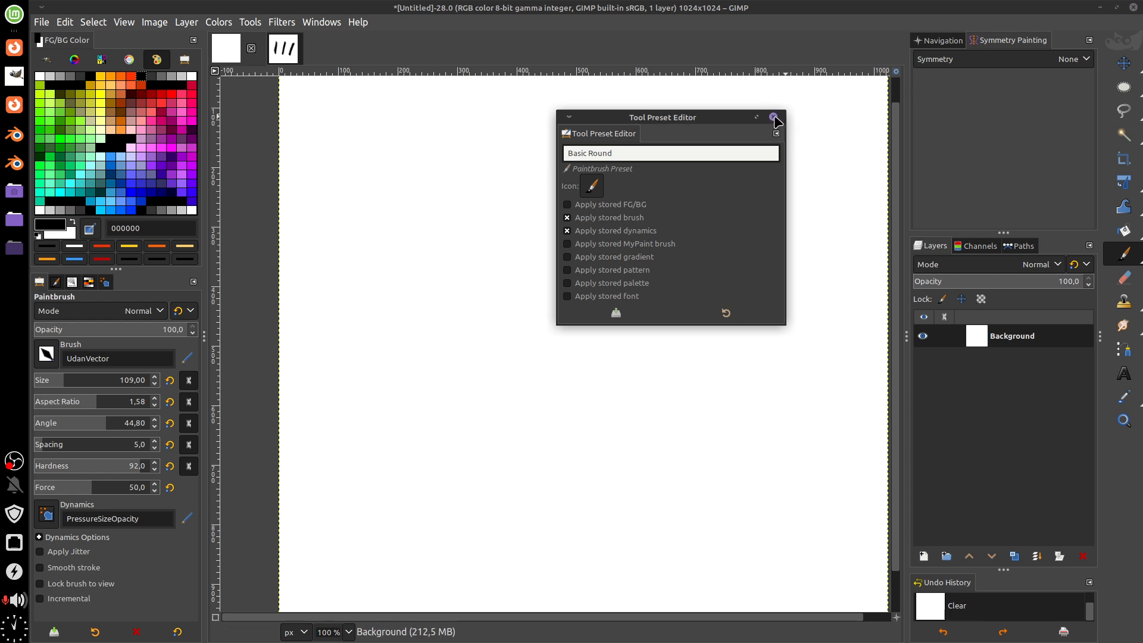
left_click_drag(739, 117, 828, 101)
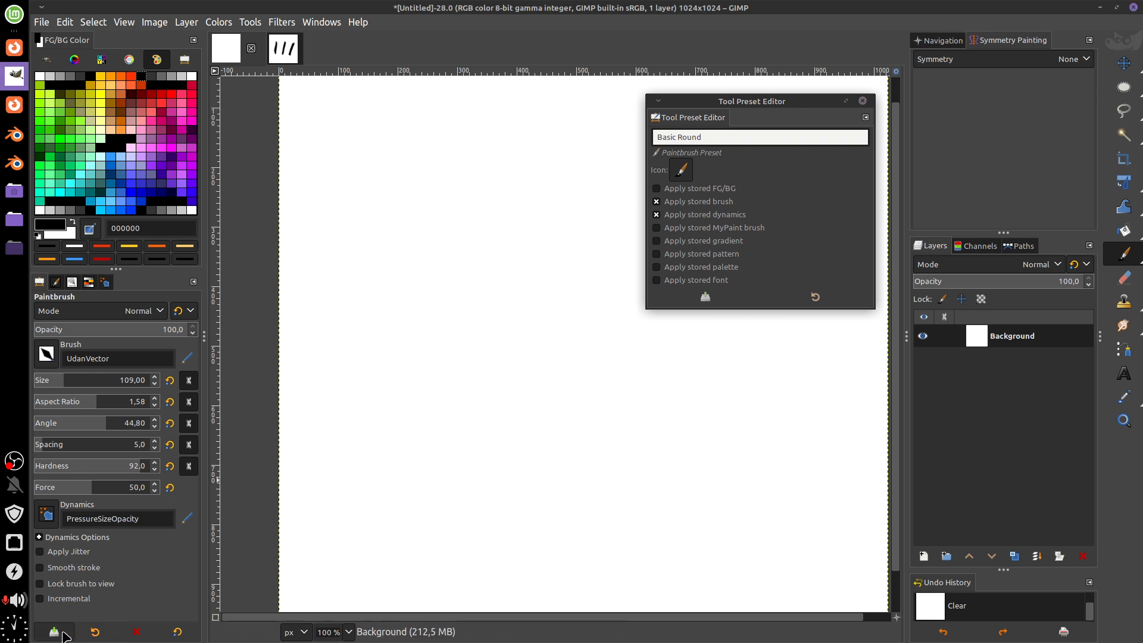
left_click_drag(784, 101, 784, 121)
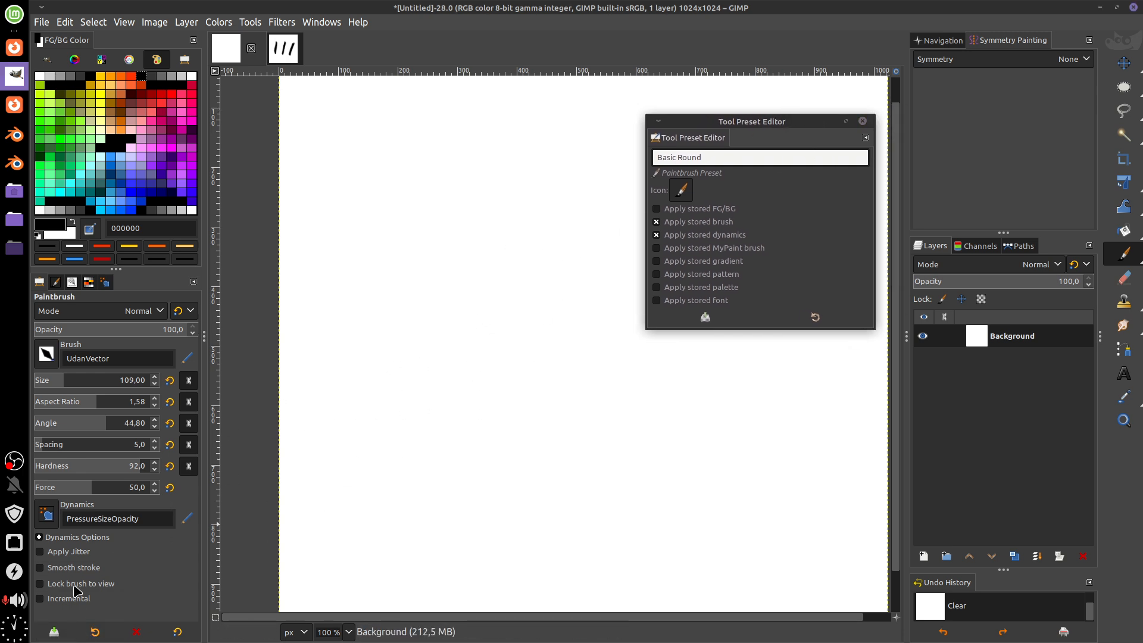
Load the saved Paintbrush preset into the Tool Preset Editor and rename it UdanMerker.
left_click(54, 633)
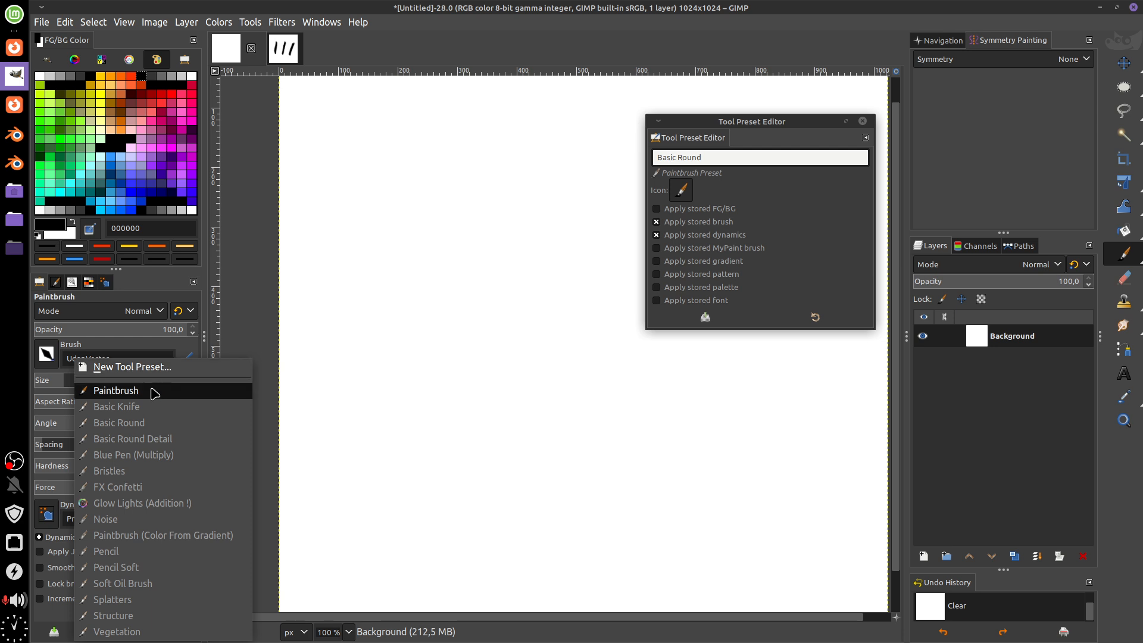
left_click(55, 635)
left_click(55, 635)
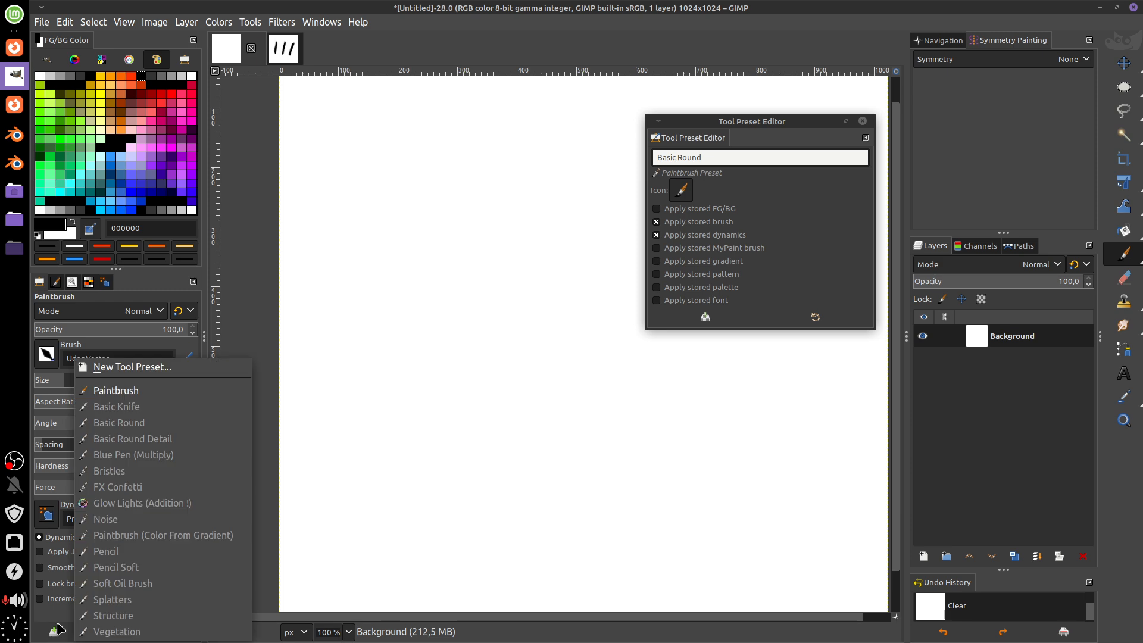
left_click(161, 394)
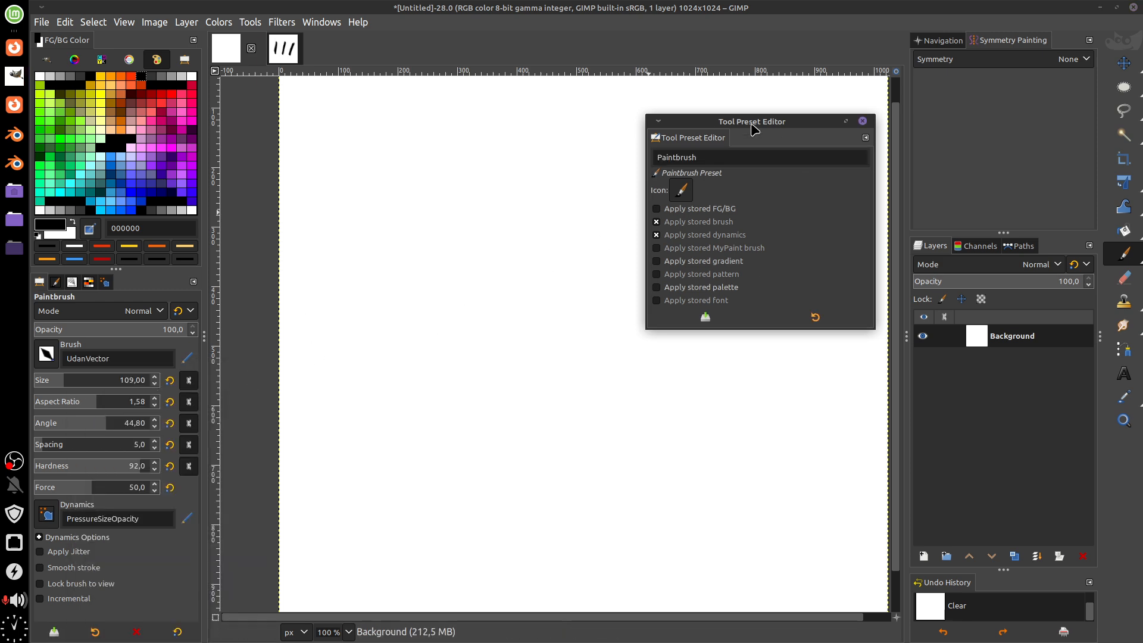
left_click_drag(758, 121, 745, 123)
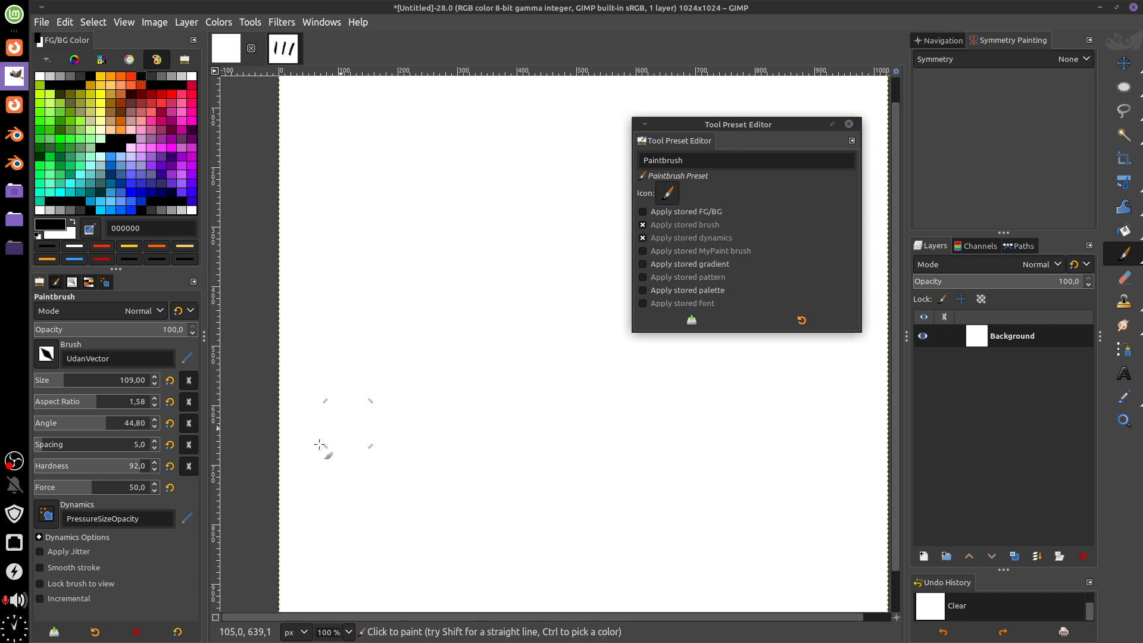
left_click(691, 158)
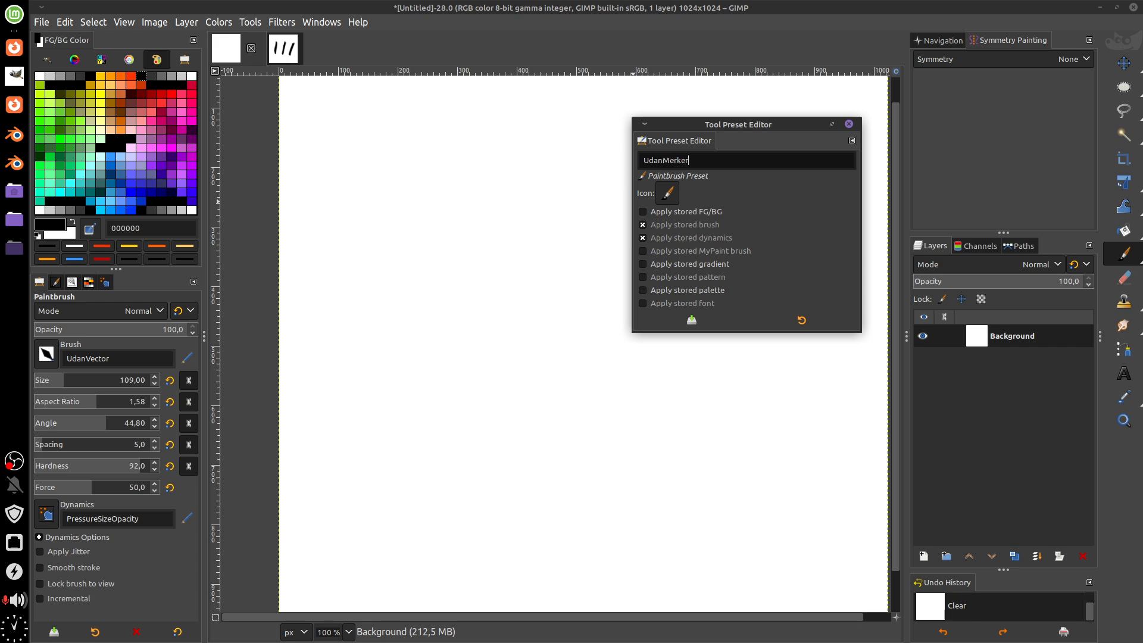
Correct the name of the Paintbrush tool preset to UdanMarker, keeping its paintbrush icon.
left_click(677, 196)
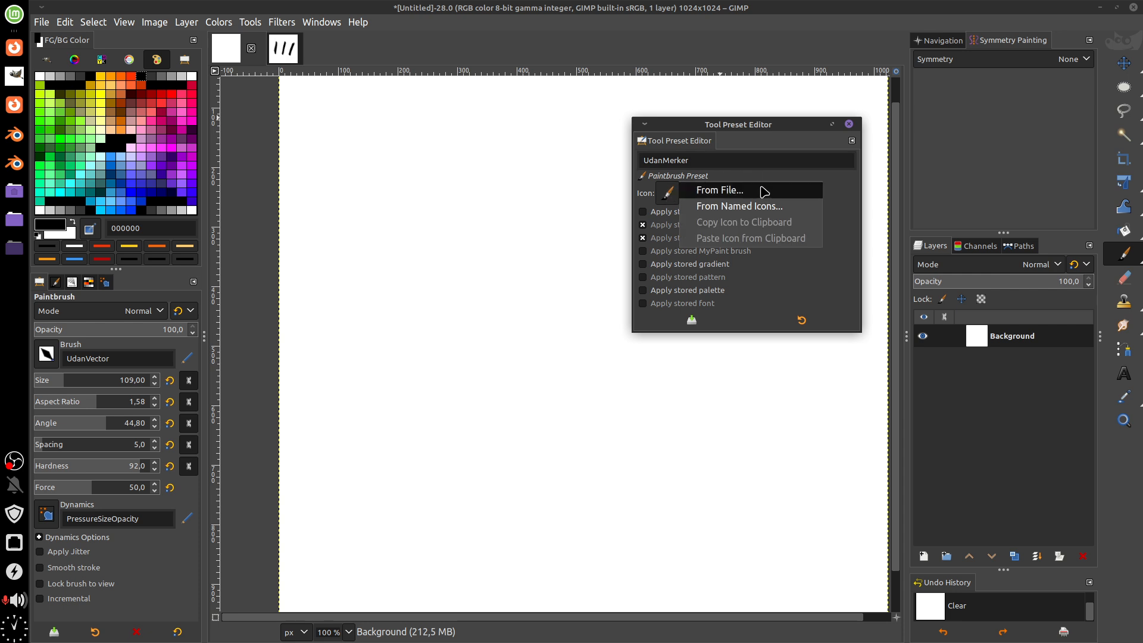
left_click(670, 197)
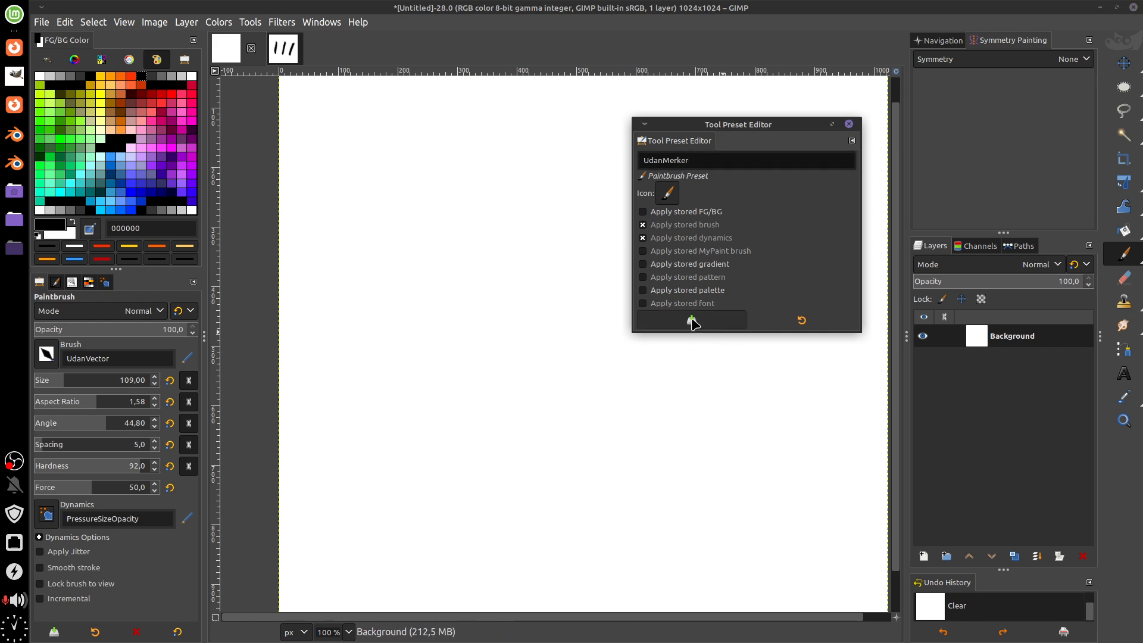
left_click_drag(676, 160, 680, 160)
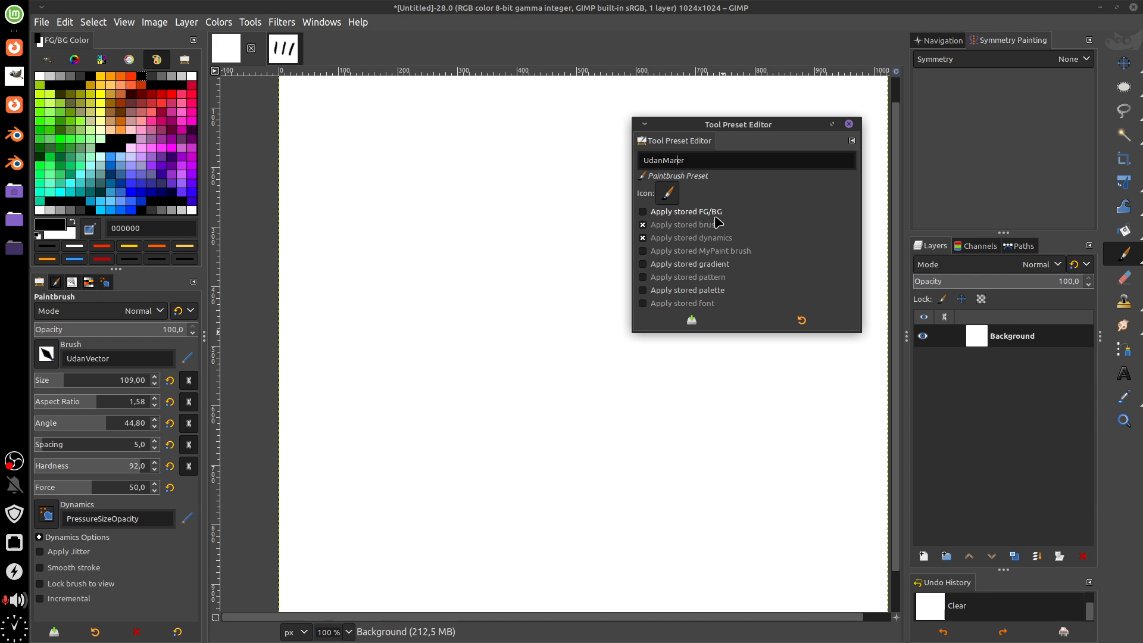
type("k")
Save the UdanMarker tool preset and close the Tool Preset Editor.
left_click(698, 323)
left_click(698, 321)
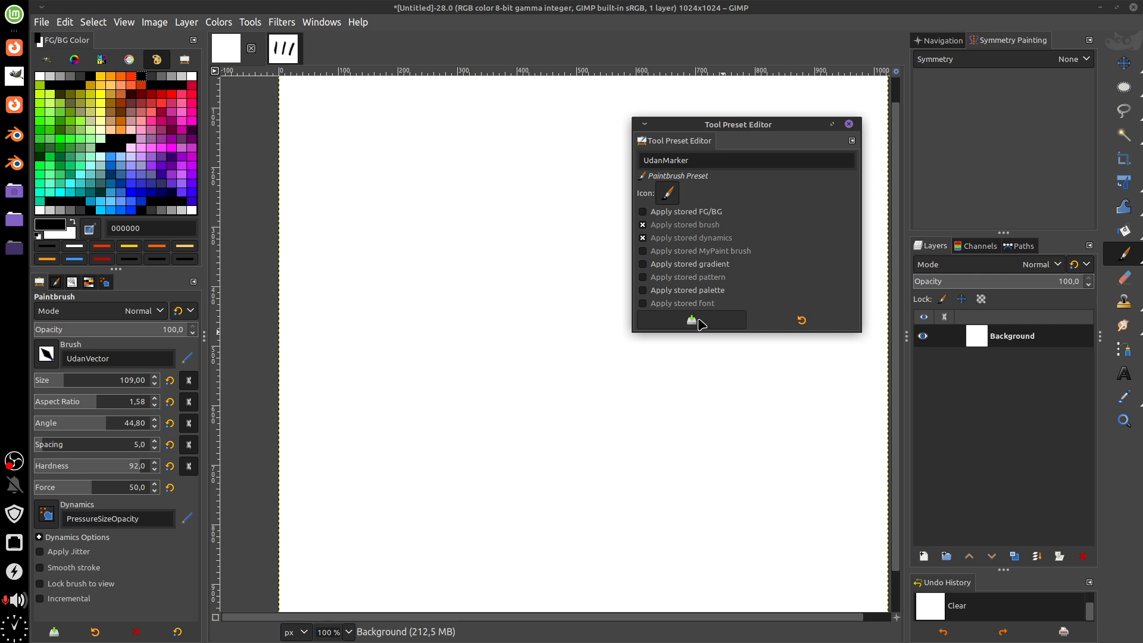
left_click(698, 320)
left_click(698, 320)
left_click(697, 320)
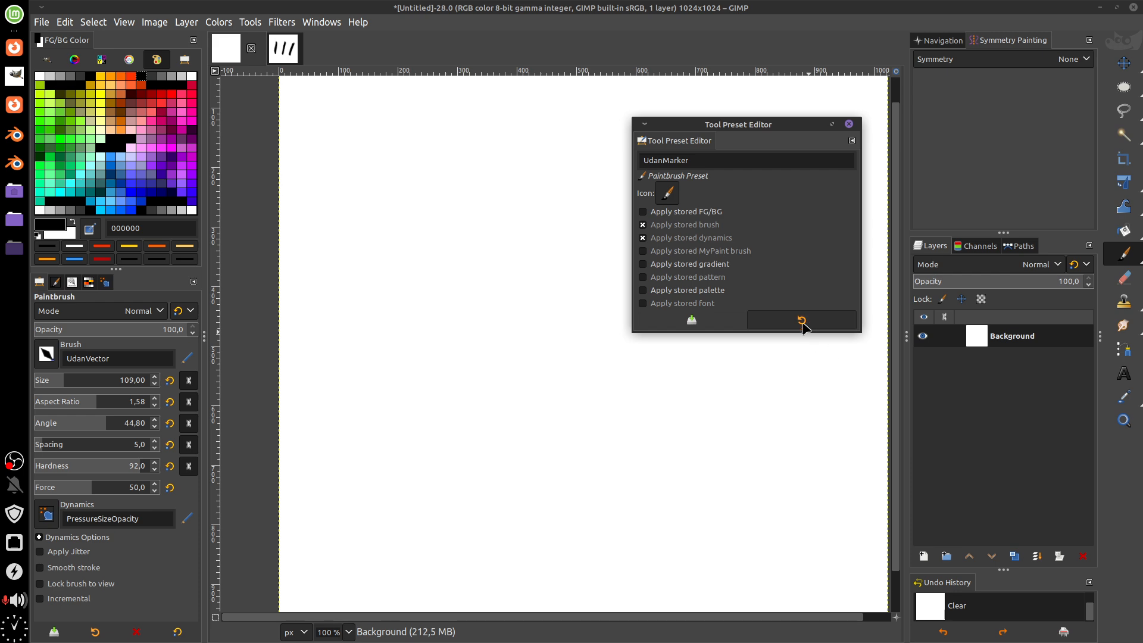
left_click(850, 127)
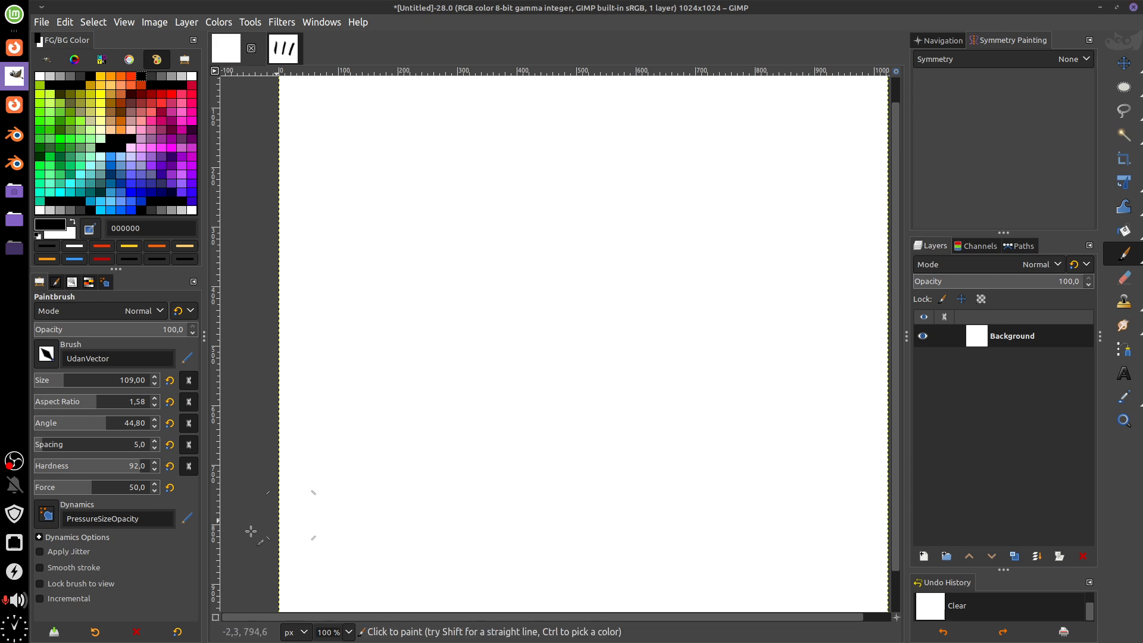
Look through the saved Paintbrush presets for the new one and select UdanMarker in the tool preset list.
left_click(95, 632)
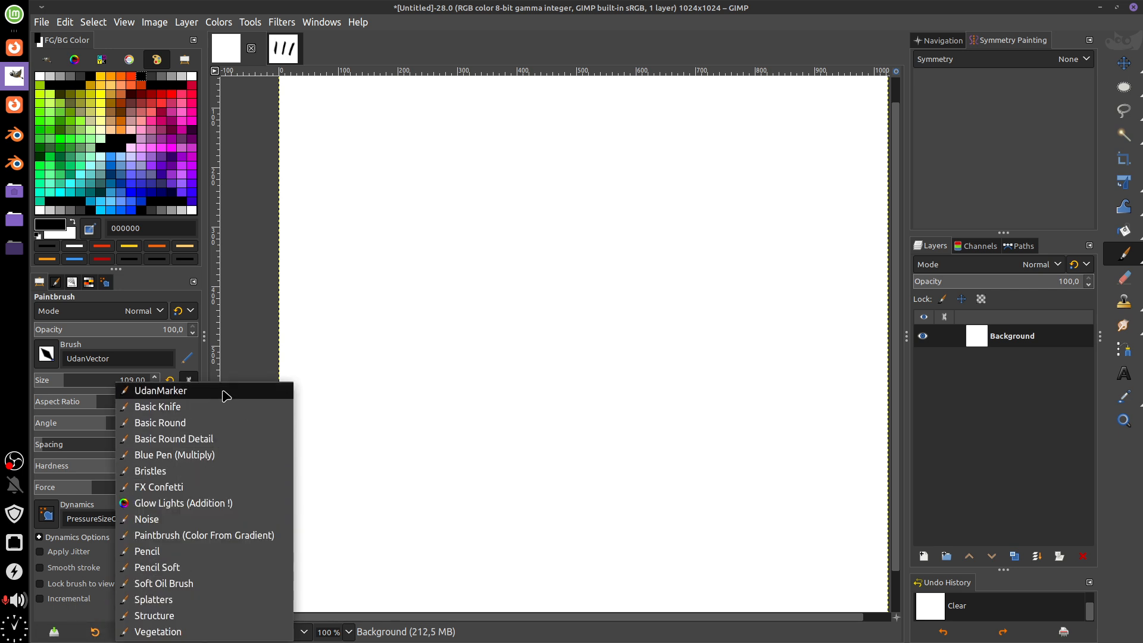
left_click(356, 334)
left_click(56, 284)
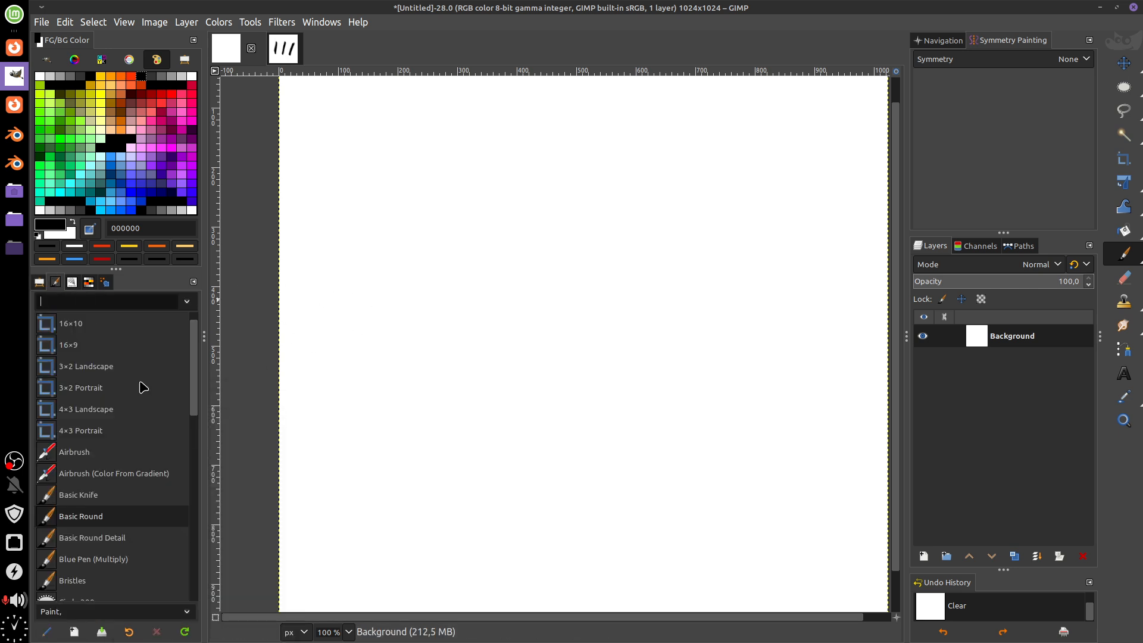
scroll(192, 393, "up", 1)
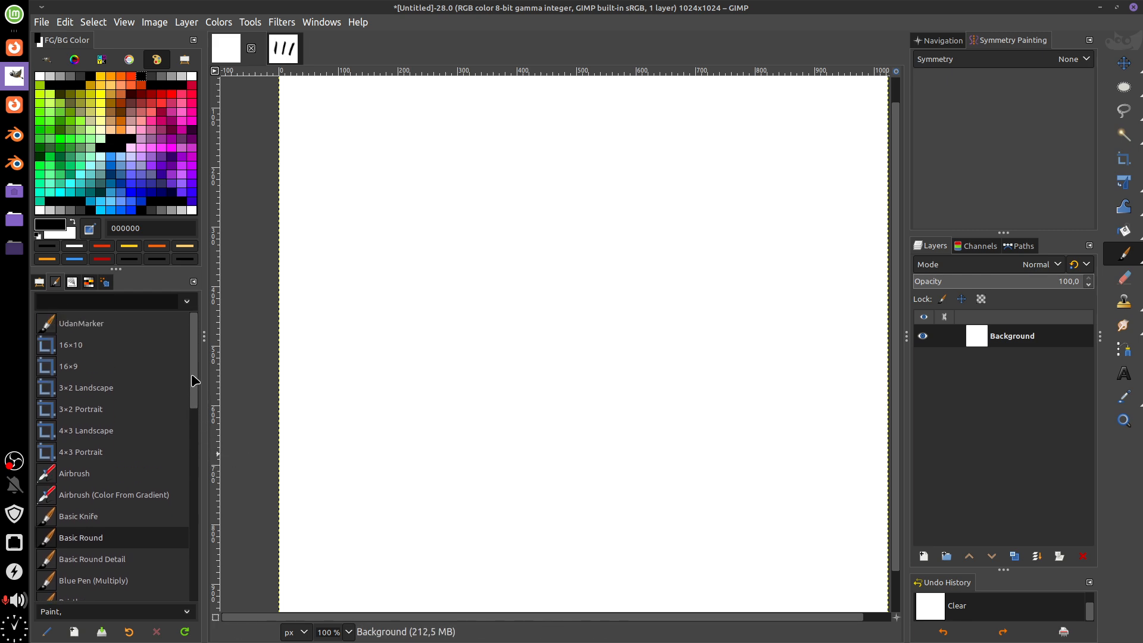
left_click(110, 323)
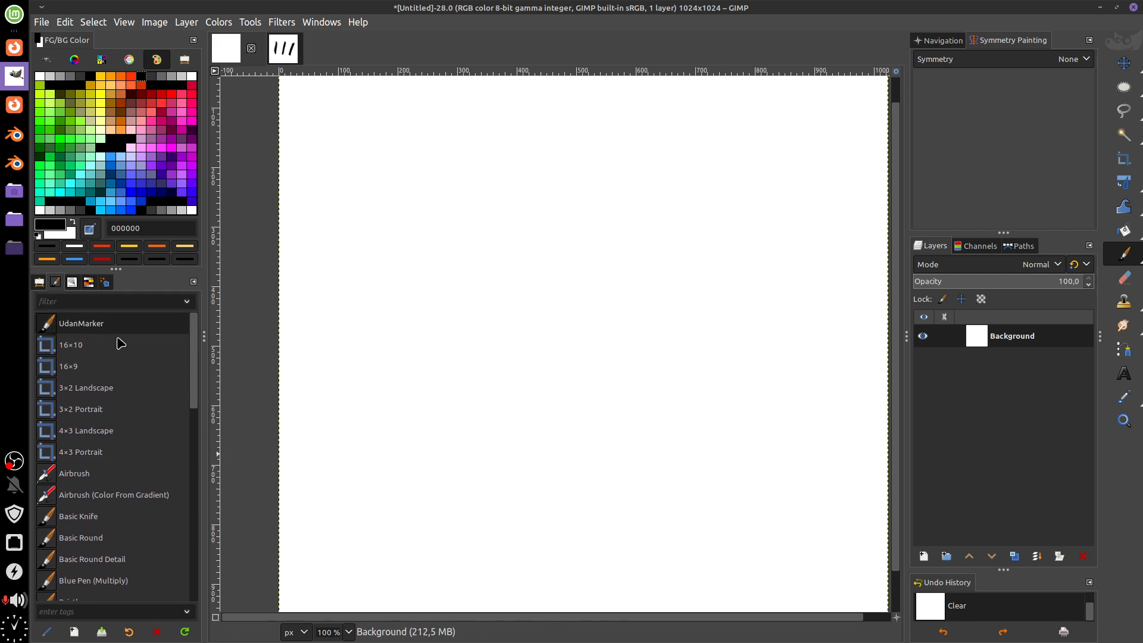
Paint overlapping blobs on the upper canvas with the Basic Knife preset, and zigzag ribbon strokes beside and below them with the UdanMarker preset.
left_click(111, 516)
mouse_move(472, 179)
left_mouse_down()
mouse_move(468, 266)
mouse_move(540, 275)
left_mouse_up()
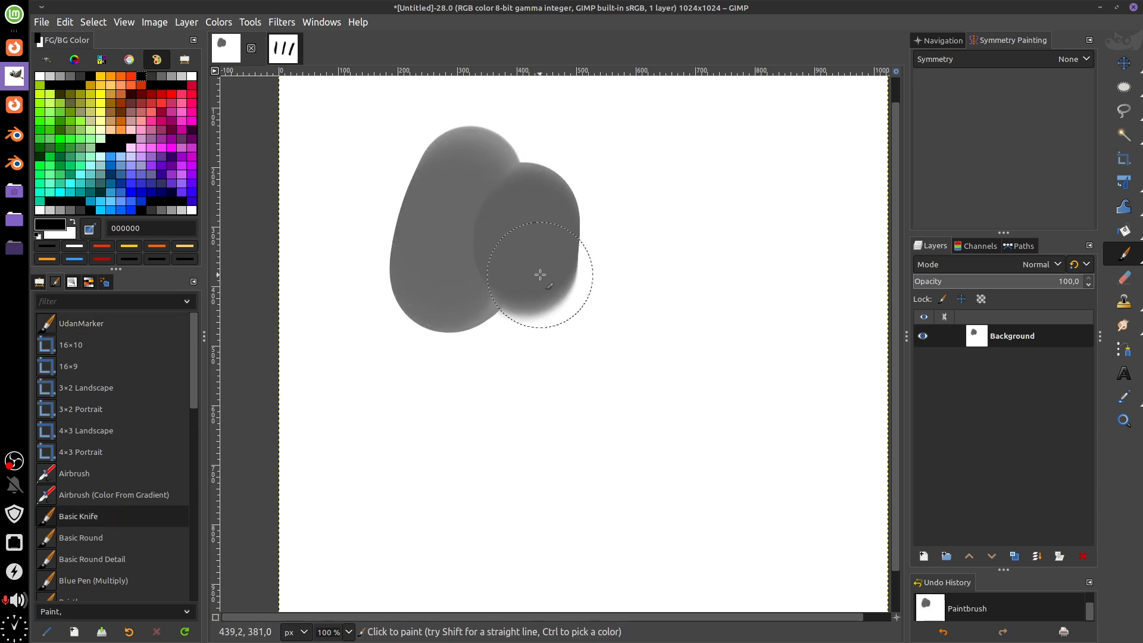
left_click(90, 324)
mouse_move(714, 262)
left_mouse_down()
mouse_move(634, 437)
mouse_move(810, 399)
left_mouse_up()
mouse_move(514, 500)
left_mouse_down()
mouse_move(616, 384)
mouse_move(697, 241)
left_mouse_up()
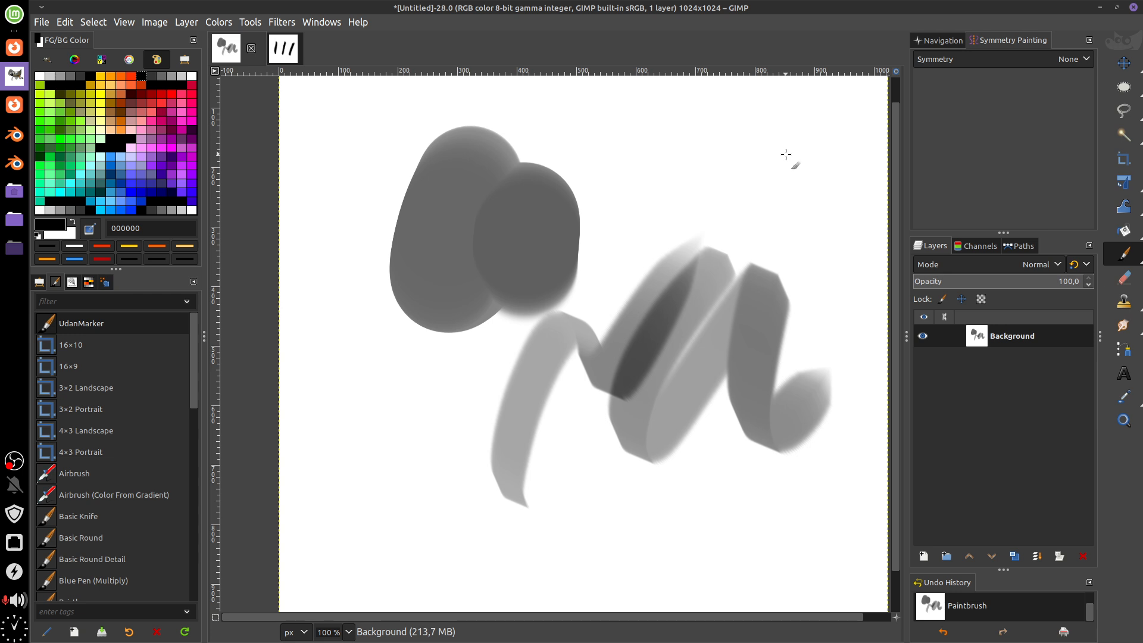
Show the Paintbrush tool options and paint three more zigzag marker strokes in the free canvas areas around the existing ones.
left_click(40, 283)
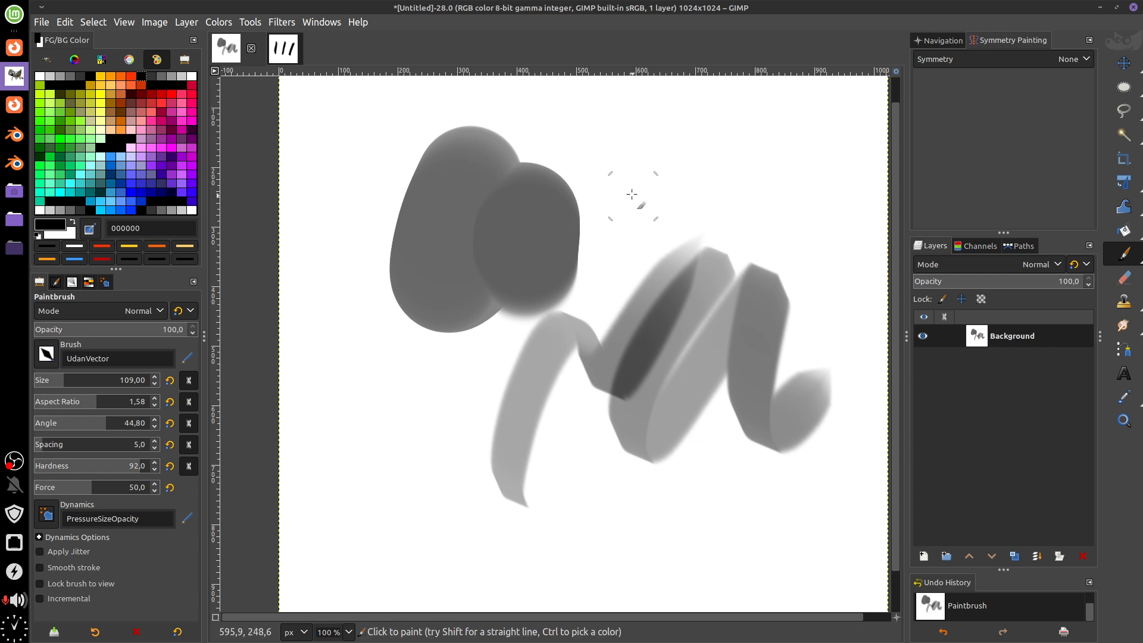
mouse_move(641, 204)
left_mouse_down()
mouse_move(690, 244)
mouse_move(759, 193)
left_mouse_up()
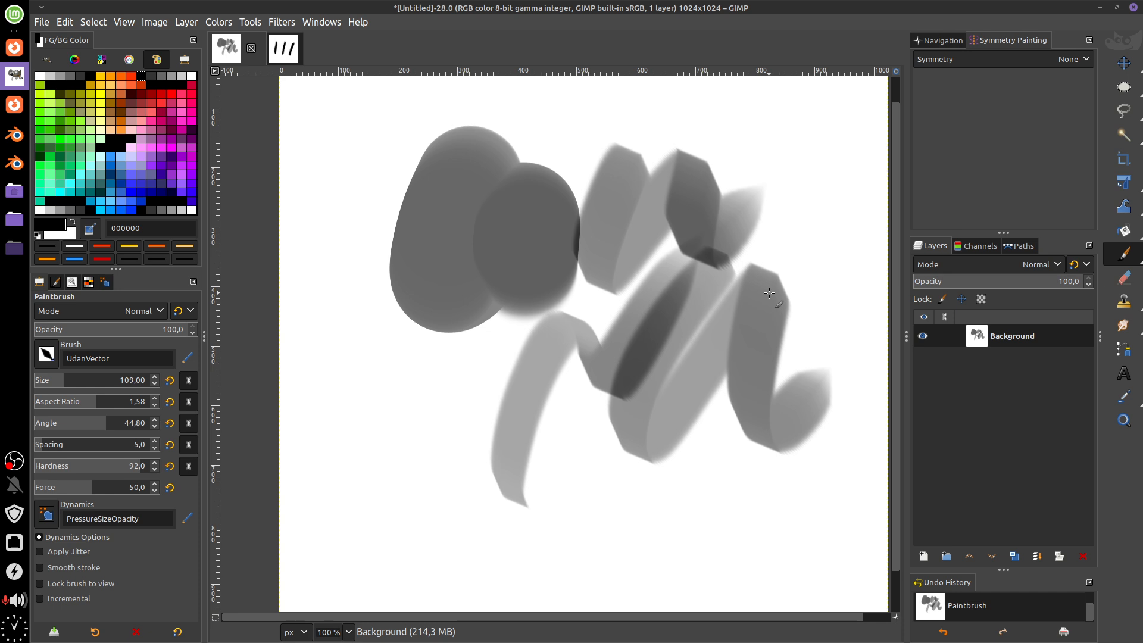
left_click_drag(538, 310, 511, 336)
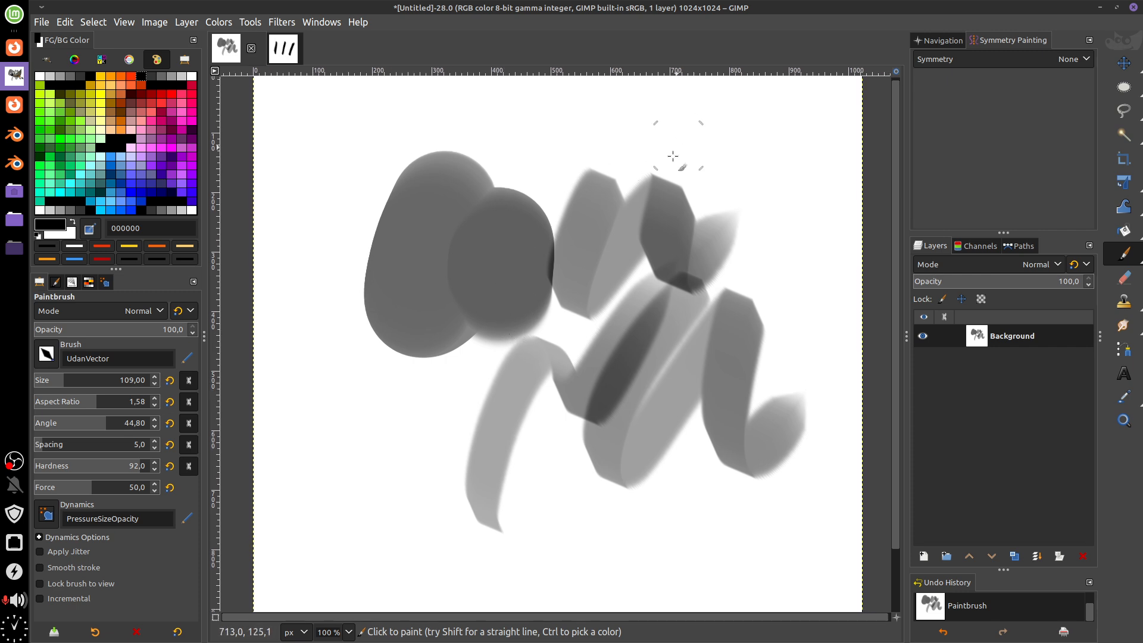
mouse_move(739, 147)
left_mouse_down()
mouse_move(699, 174)
mouse_move(750, 244)
left_mouse_up()
mouse_move(586, 357)
left_mouse_down()
mouse_move(680, 273)
mouse_move(656, 296)
left_mouse_up()
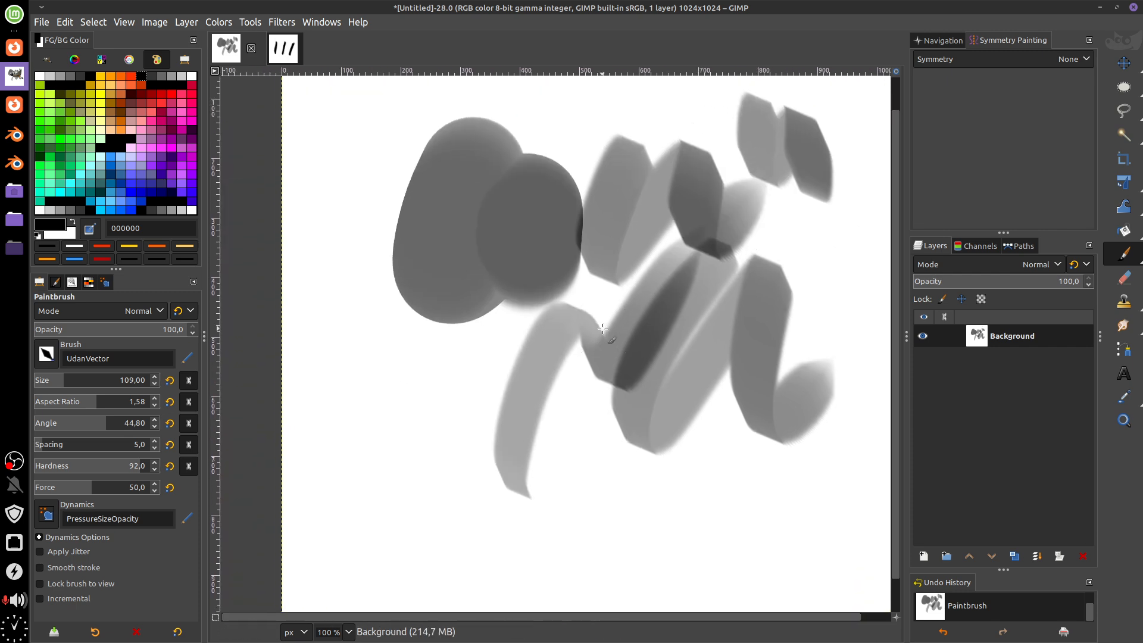
mouse_move(387, 398)
left_mouse_down()
mouse_move(500, 411)
mouse_move(551, 440)
left_mouse_up()
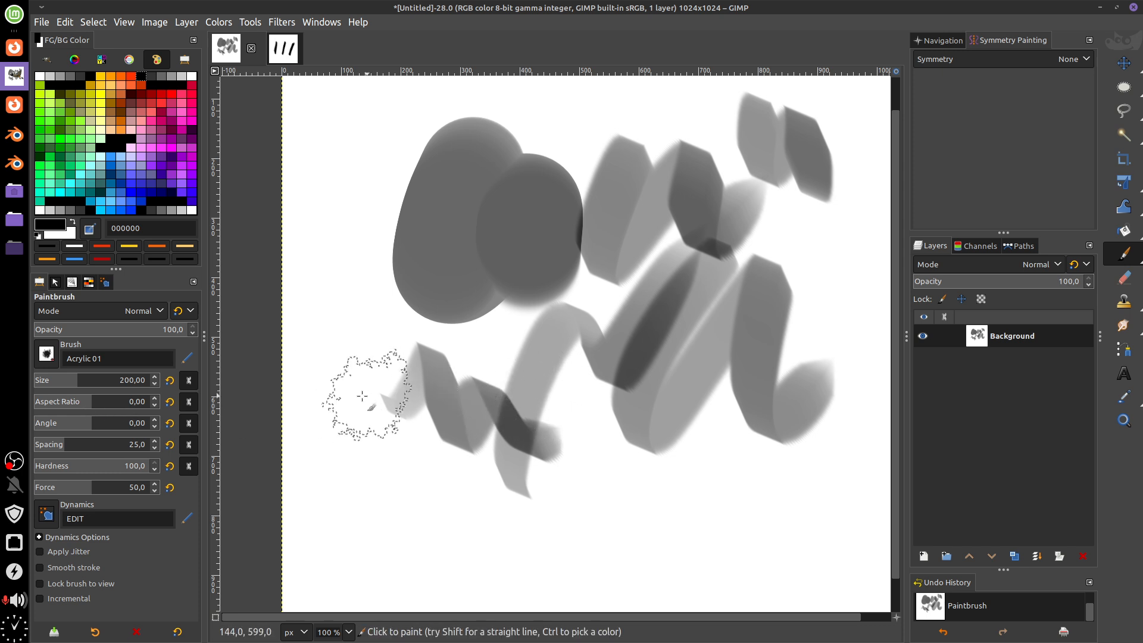
right_click(15, 461)
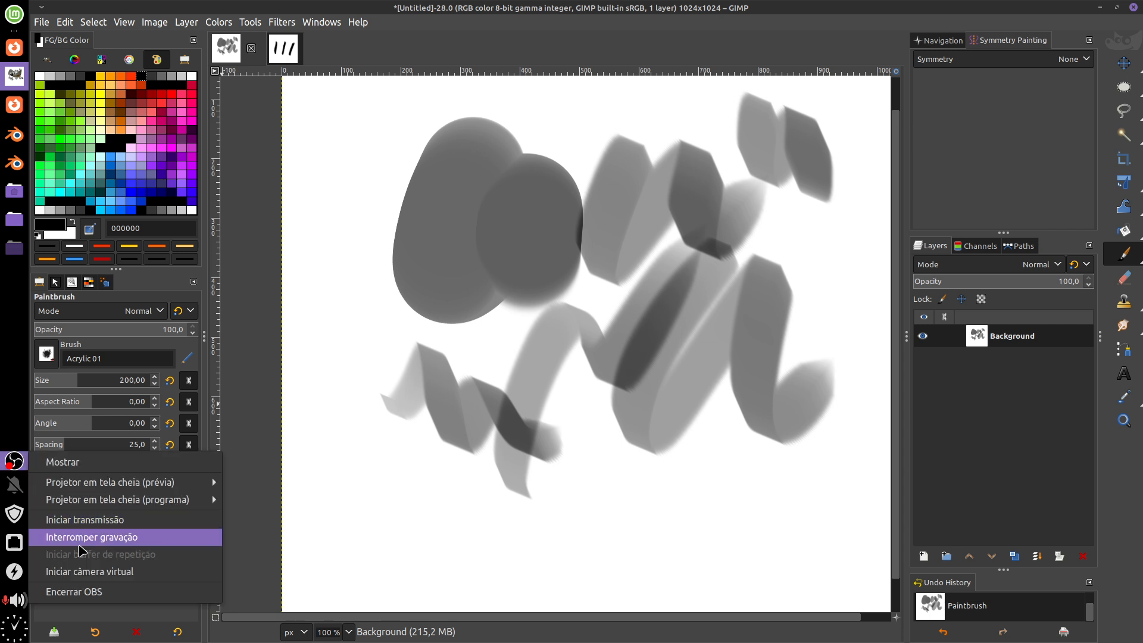